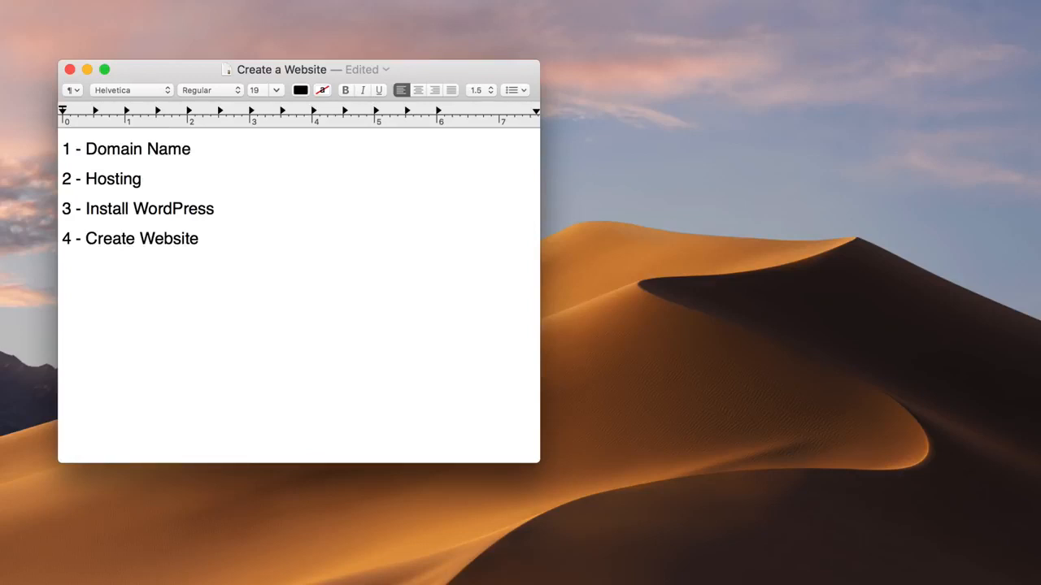
- Append ' - $13/Year' to Domain Name and ' - $10/Month' to Hosting
{"action": "type", "text": "- $13/Year"}
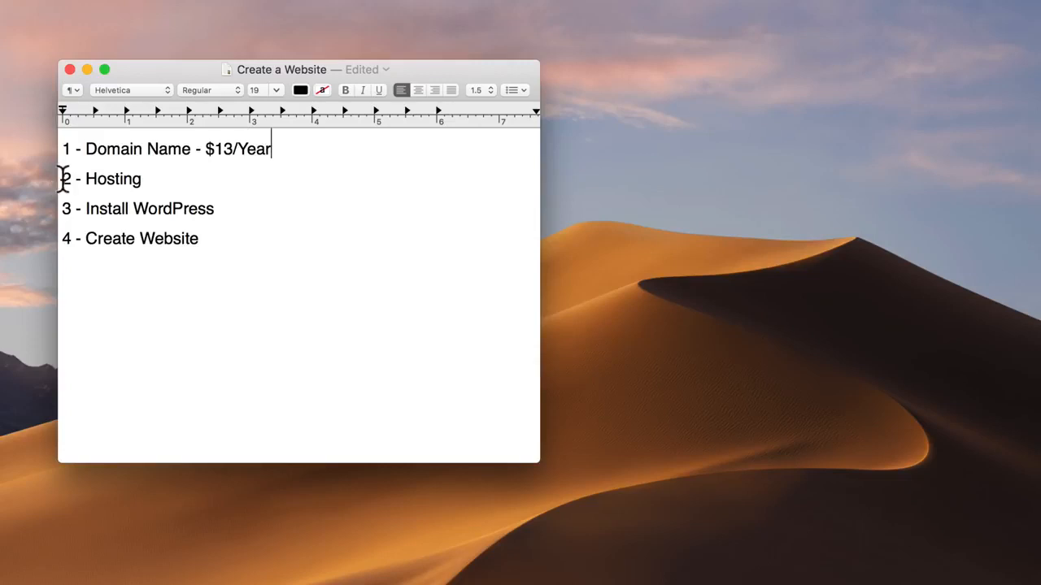
{"action": "left_click_drag", "start_coordinate": [63, 178], "coordinate": [142, 179]}
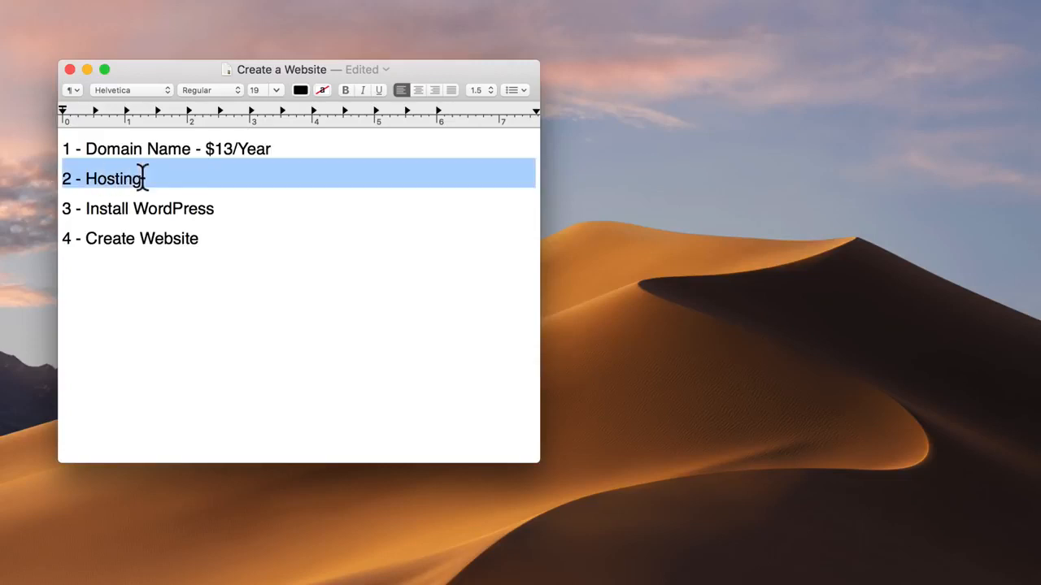
{"action": "left_click", "coordinate": [142, 179]}
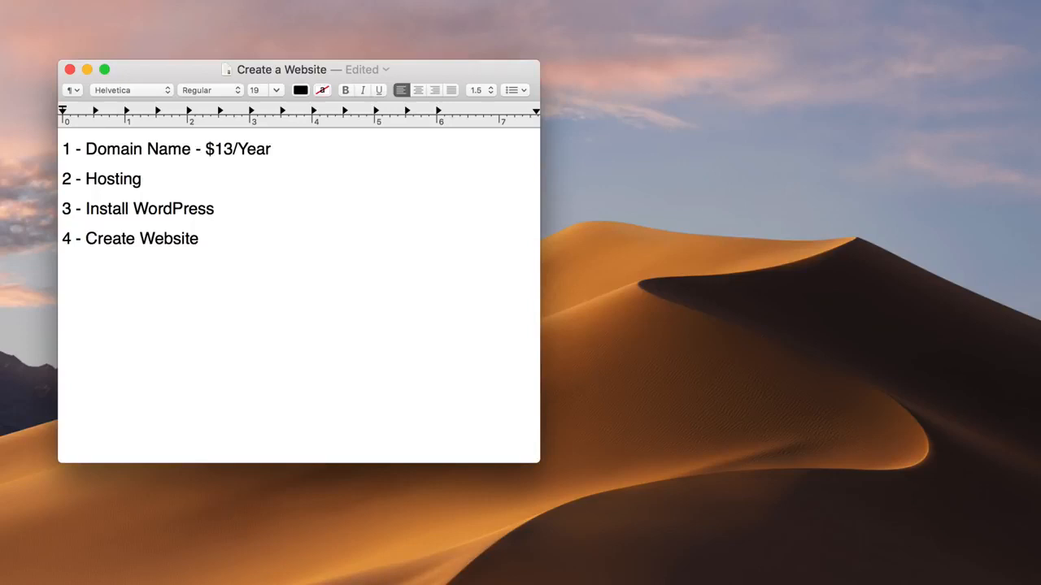
{"action": "type", "text": "- $10/Month"}
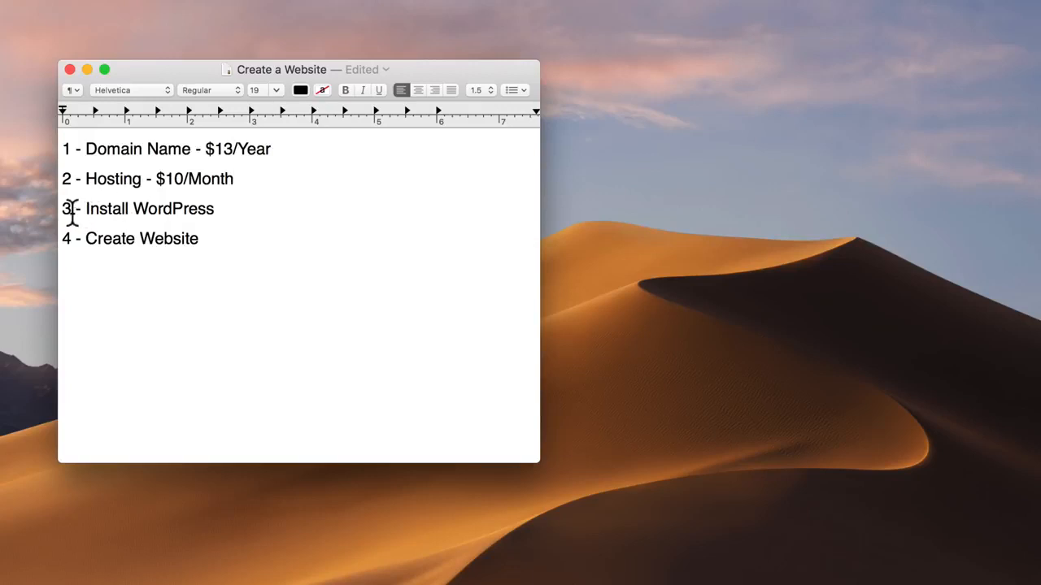
- Append ' - Free' to Install WordPress and place the caret at the end of Create Website
{"action": "left_click_drag", "start_coordinate": [63, 209], "coordinate": [215, 210]}
{"action": "left_click", "coordinate": [215, 210]}
{"action": "type", "text": "- Free"}
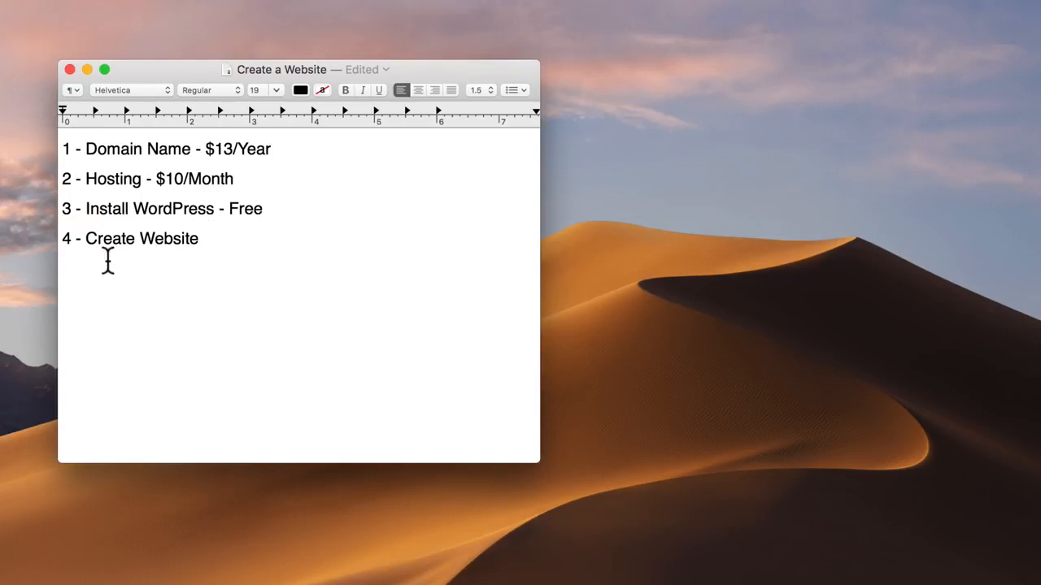
{"action": "left_click_drag", "start_coordinate": [65, 241], "coordinate": [201, 239]}
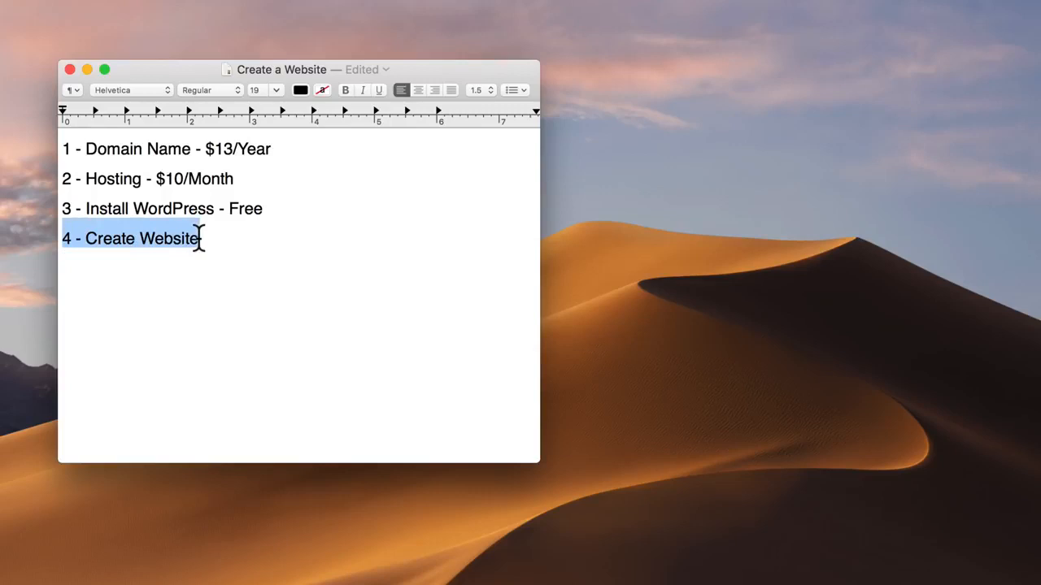
{"action": "left_click", "coordinate": [197, 239]}
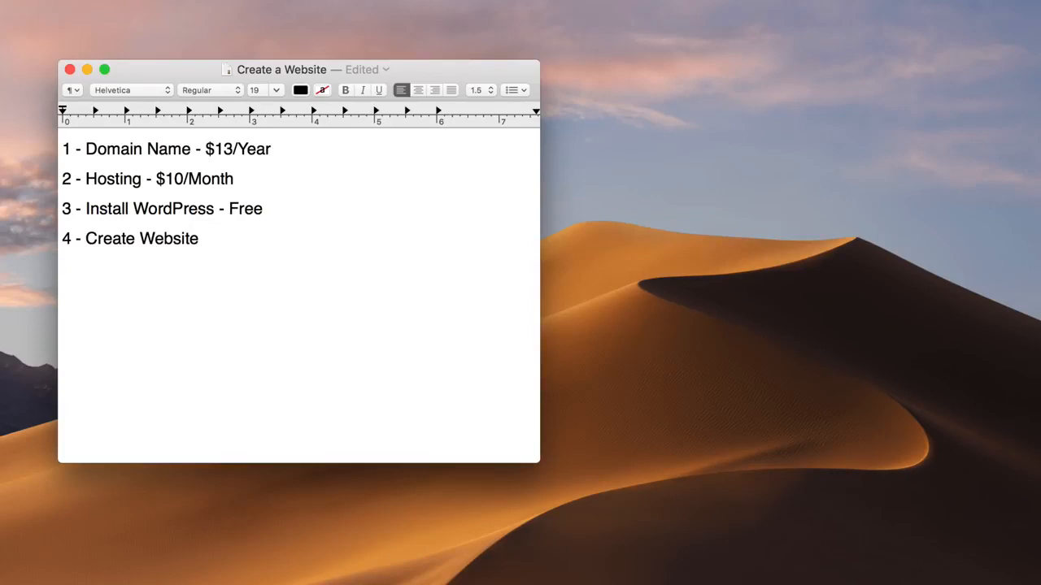
- Append ' - Free' to Create Website and add a bold $10.37 total below the list
{"action": "type", "text": "- Free"}
{"action": "key", "text": "Return"}
{"action": "key", "text": "Return"}
{"action": "type", "text": "$10.37"}
{"action": "left_click_drag", "start_coordinate": [163, 298], "coordinate": [117, 298]}
{"action": "left_click", "coordinate": [64, 298]}
{"action": "key", "text": "super+b"}
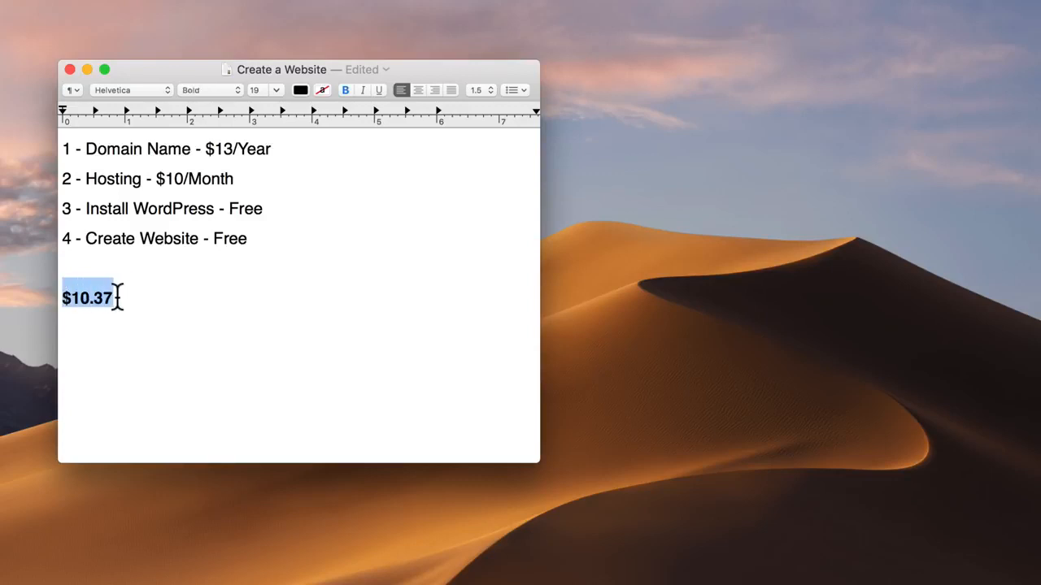
- Delete the $10.37 total and minimize the Create a Website window
{"action": "left_click", "coordinate": [134, 298]}
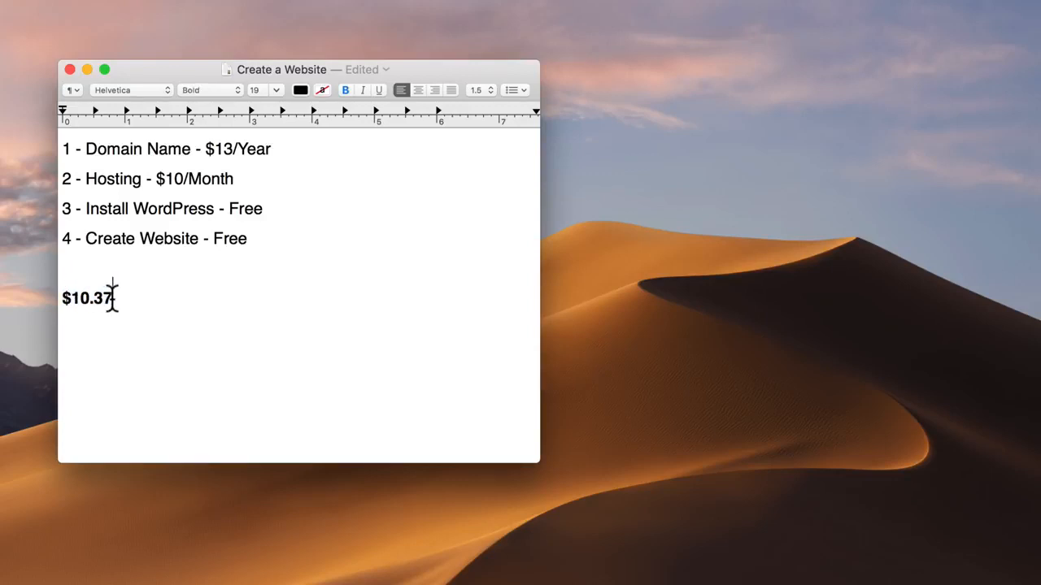
{"action": "left_click_drag", "start_coordinate": [112, 298], "coordinate": [64, 291]}
{"action": "key", "text": "BackSpace"}
{"action": "key", "text": "BackSpace"}
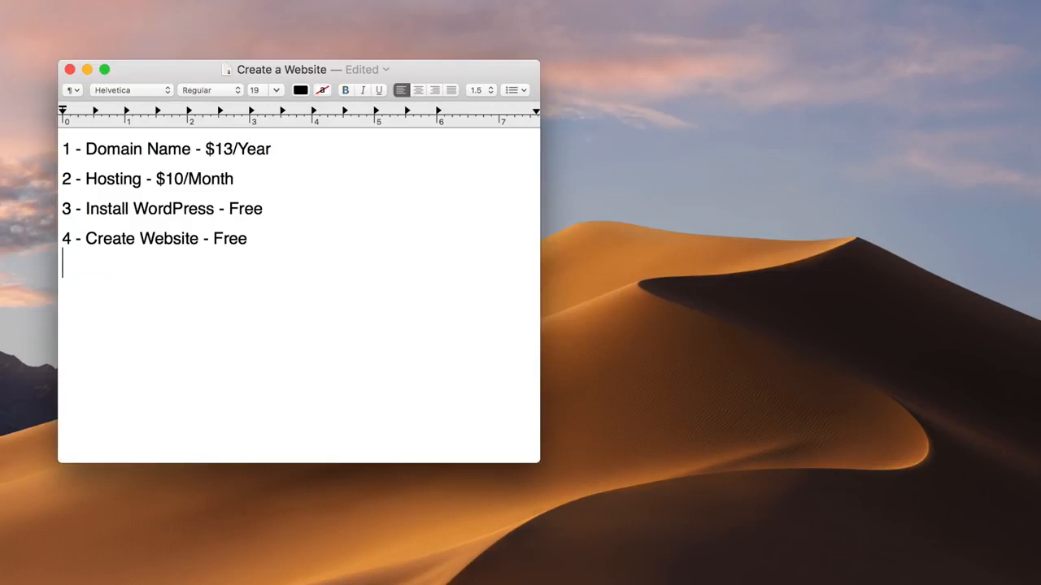
{"action": "left_click", "coordinate": [86, 68]}
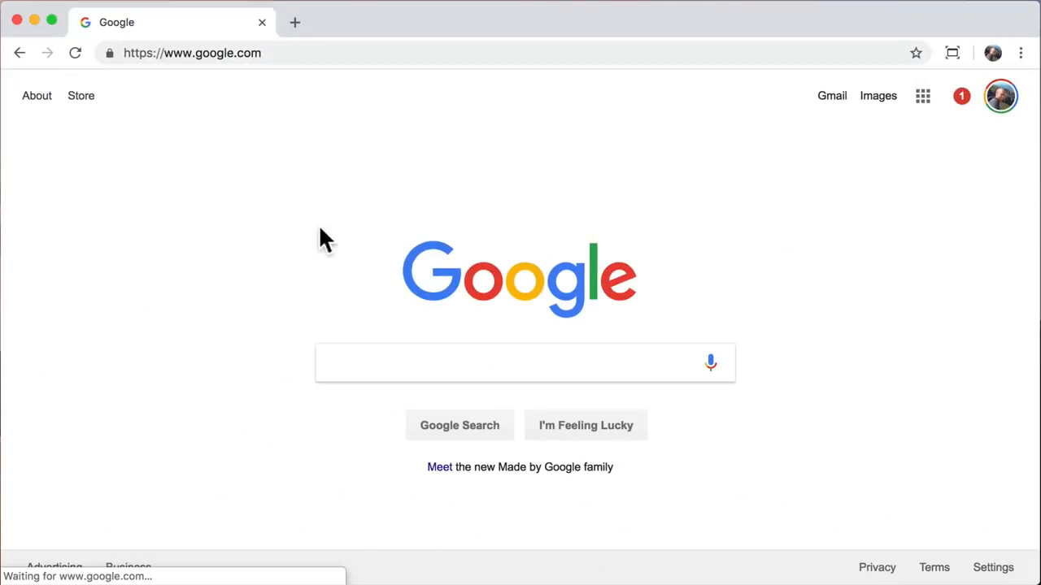
- Load hostgator.com in Chrome in place of the Google page
{"action": "left_click", "coordinate": [330, 54]}
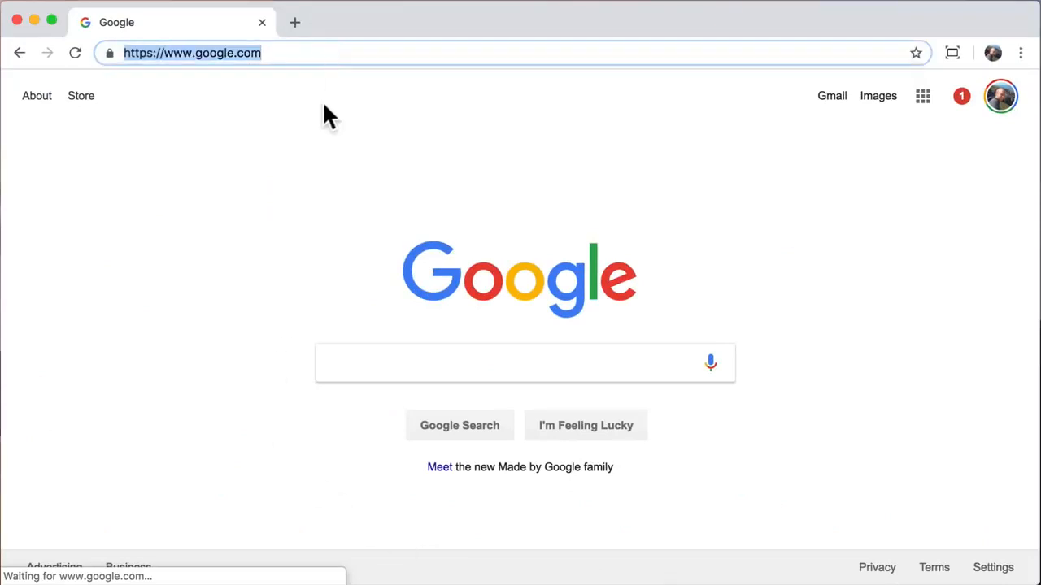
{"action": "type", "text": "hos"}
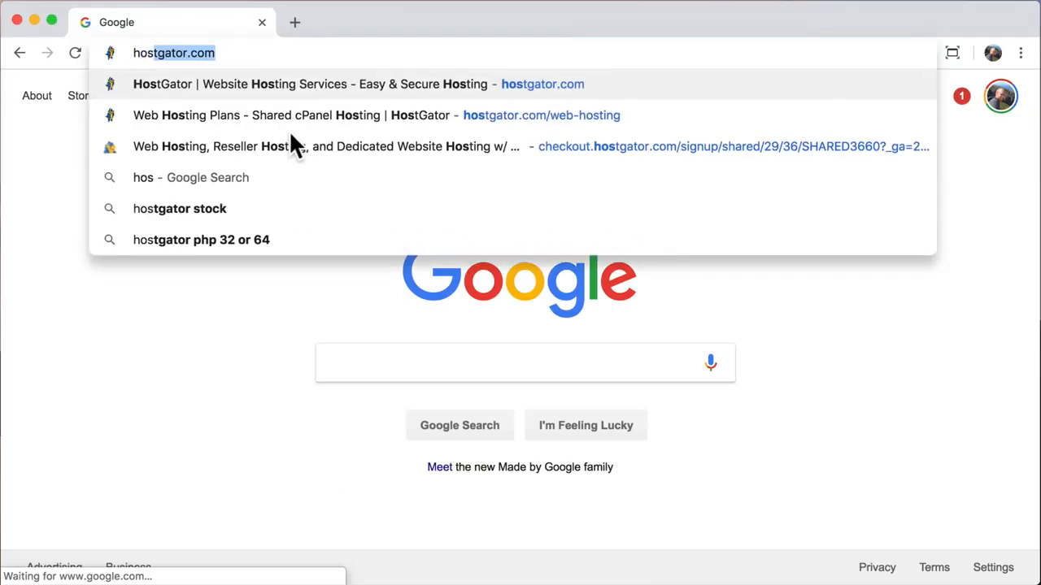
{"action": "type", "text": "tgator.com"}
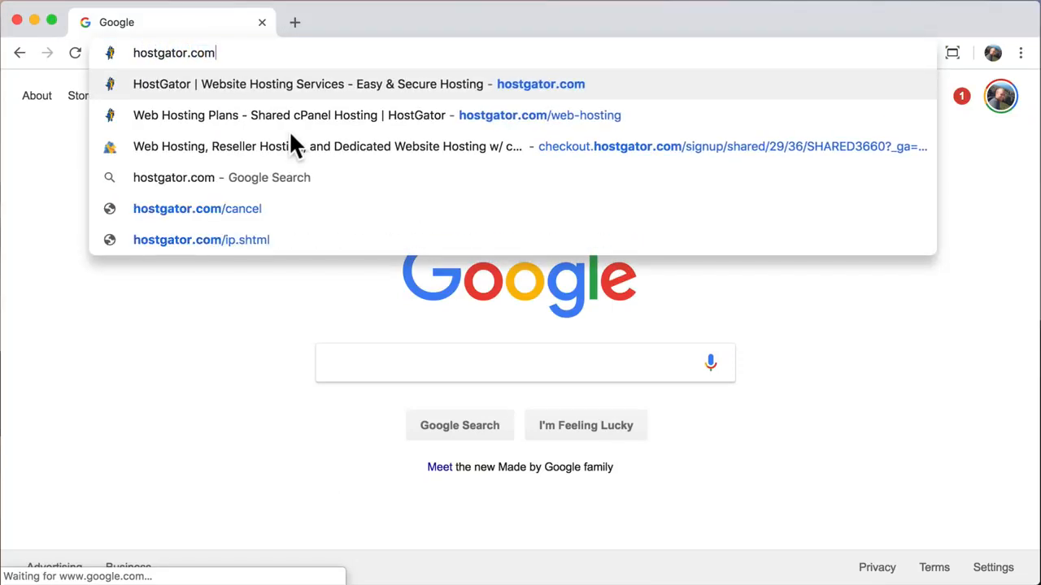
{"action": "key", "text": "Return"}
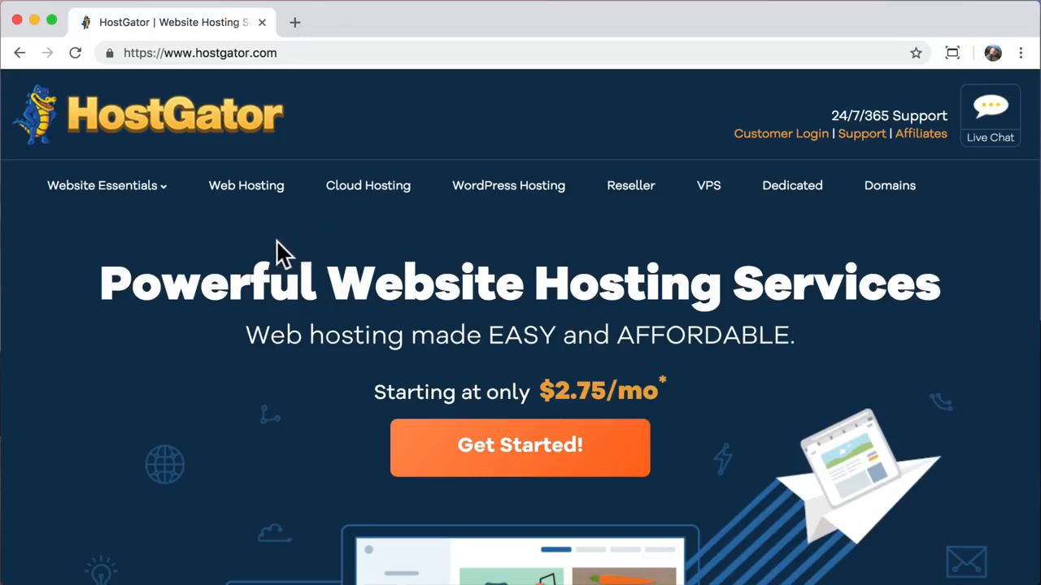
- Buy the Hatchling Plan from HostGator's Web Hosting plans page
{"action": "left_click", "coordinate": [247, 203]}
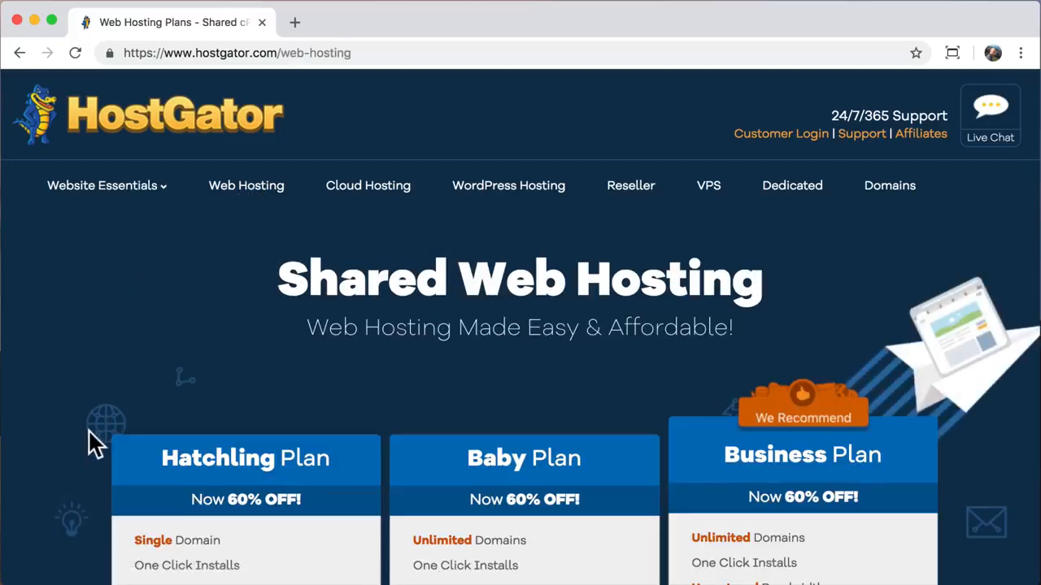
{"action": "scroll", "coordinate": [90, 442], "scroll_direction": "down", "scroll_amount": 5}
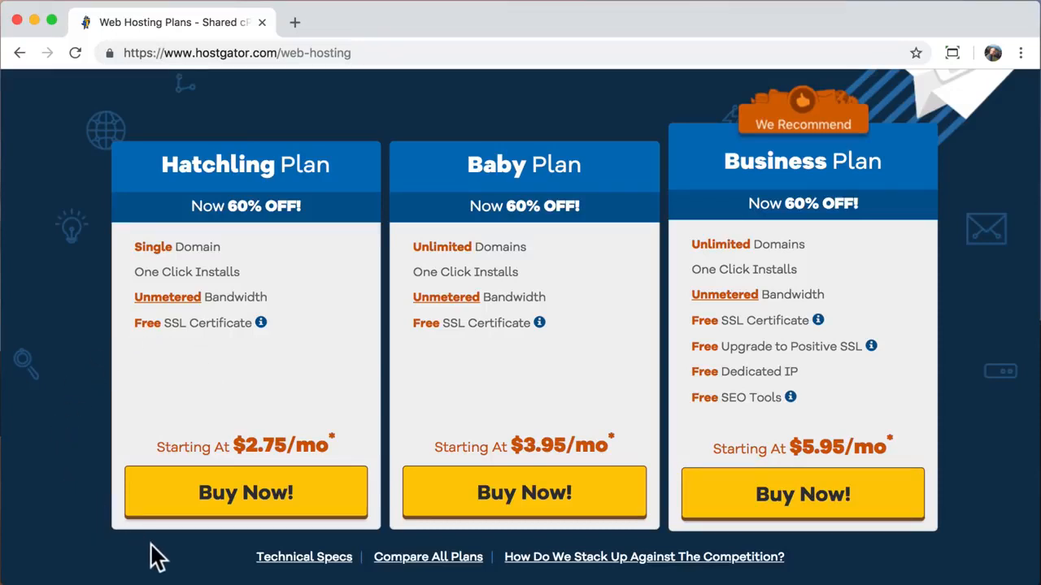
{"action": "left_click", "coordinate": [246, 510]}
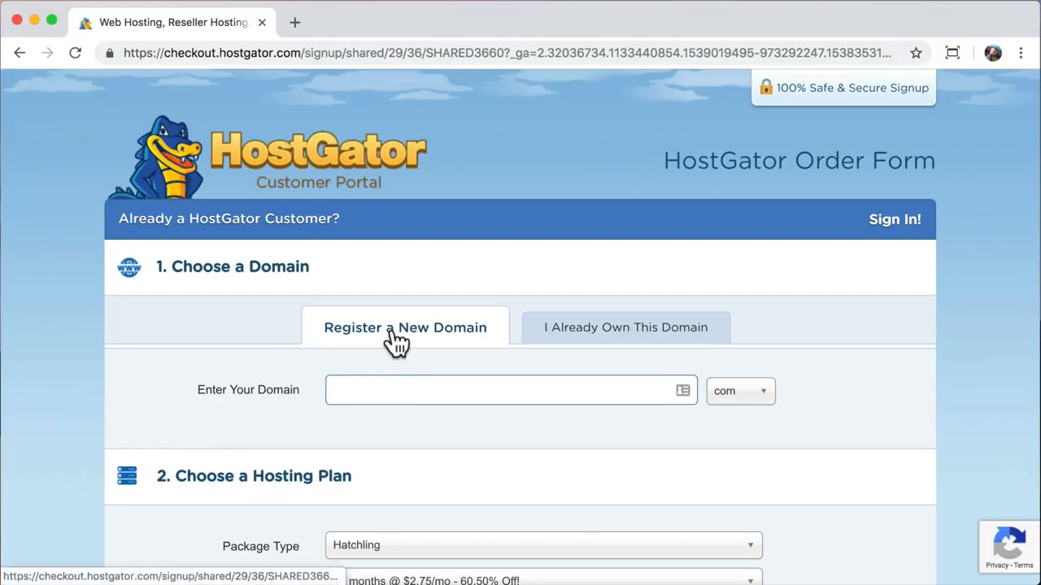
{"action": "left_click", "coordinate": [592, 346]}
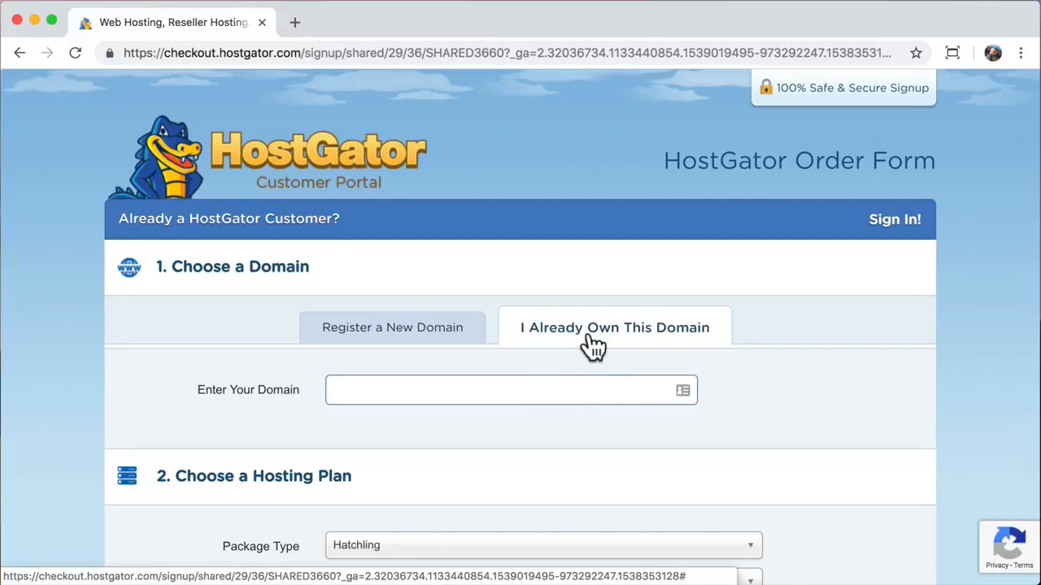
{"action": "left_click", "coordinate": [476, 390]}
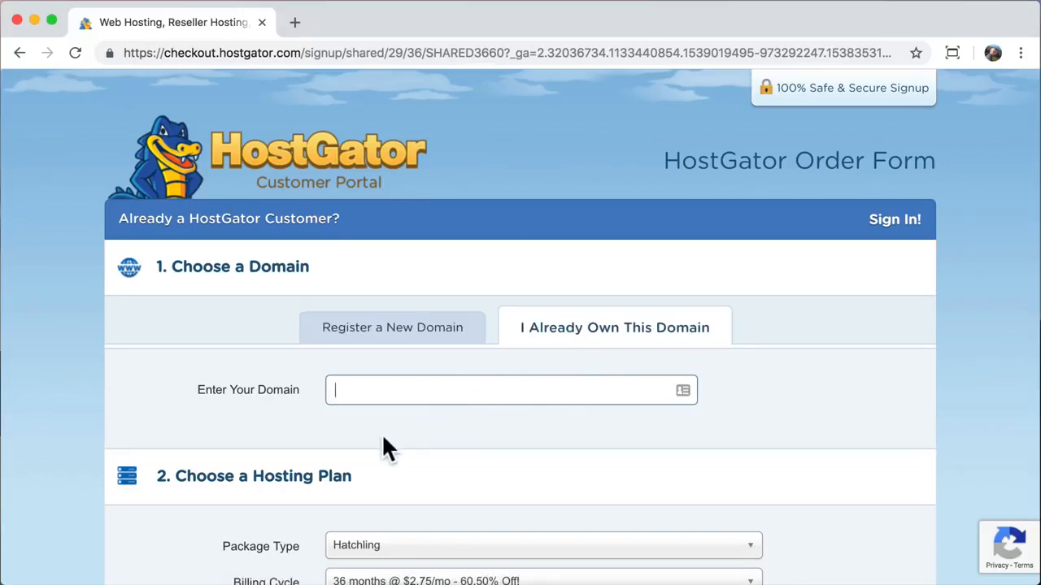
{"action": "type", "text": "lalreadyownit.C"}
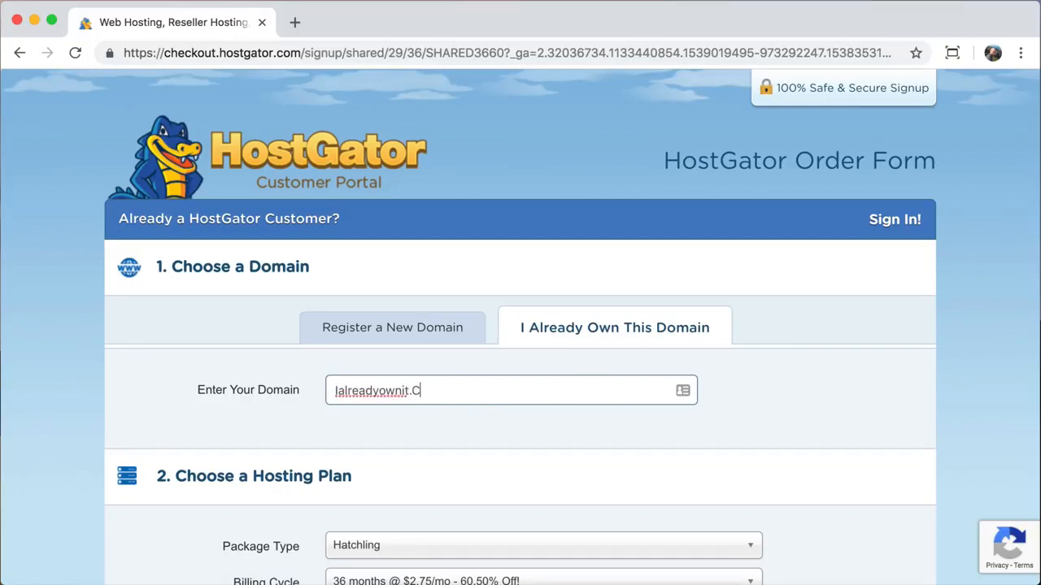
{"action": "type", "text": "om"}
{"action": "key", "text": "BackSpace"}
{"action": "key", "text": "BackSpace"}
{"action": "key", "text": "BackSpace"}
{"action": "key", "text": "BackSpace"}
{"action": "key", "text": "BackSpace"}
{"action": "key", "text": "BackSpace"}
{"action": "key", "text": "BackSpace"}
{"action": "key", "text": "BackSpace"}
{"action": "key", "text": "BackSpace"}
{"action": "key", "text": "BackSpace"}
{"action": "key", "text": "BackSpace"}
{"action": "key", "text": "BackSpace"}
{"action": "key", "text": "BackSpace"}
{"action": "key", "text": "BackSpace"}
{"action": "key", "text": "BackSpace"}
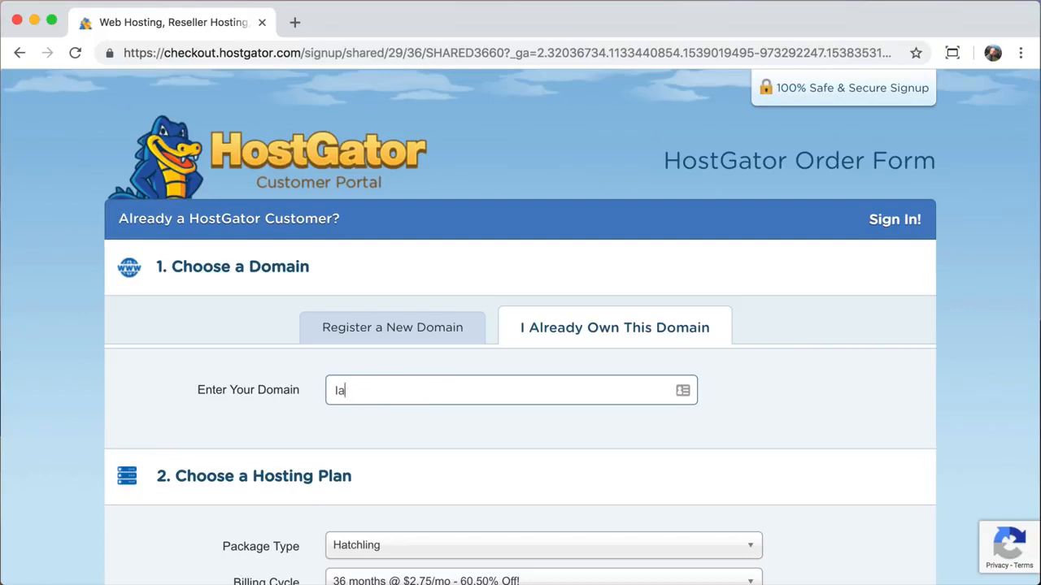
{"action": "key", "text": "BackSpace"}
{"action": "key", "text": "BackSpace"}
{"action": "left_click", "coordinate": [380, 333]}
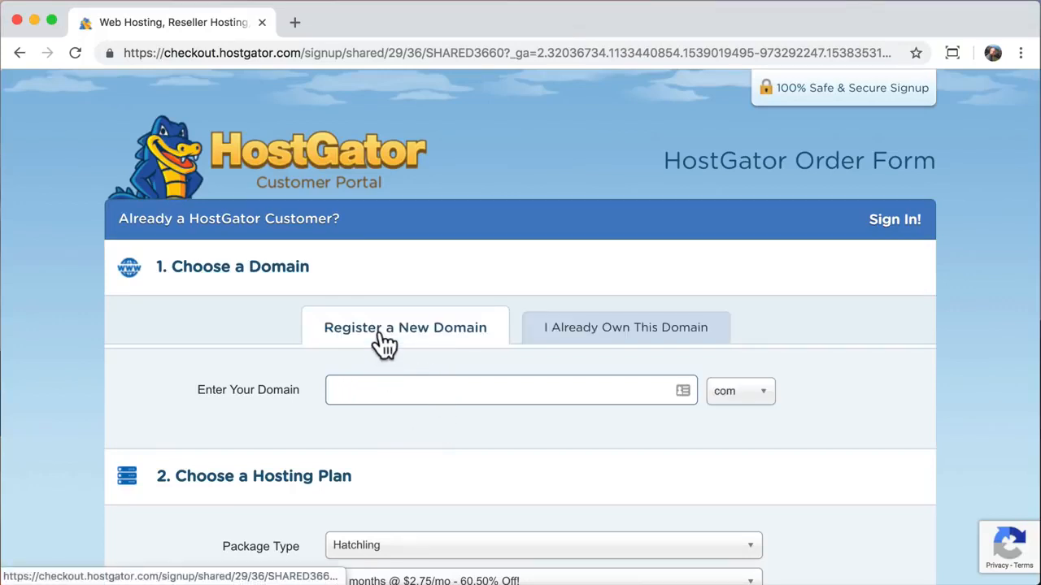
{"action": "left_click", "coordinate": [359, 390]}
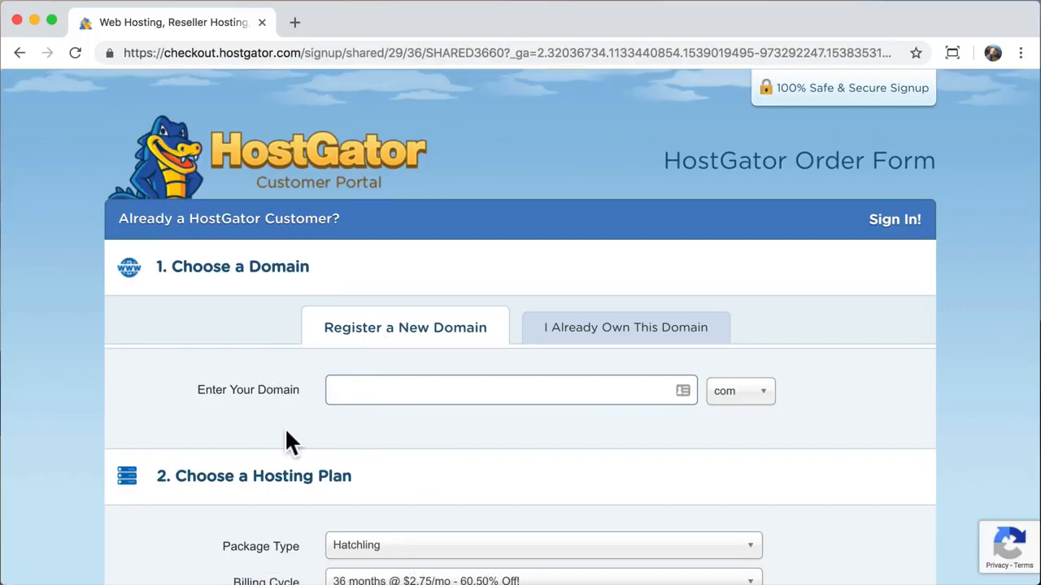
{"action": "type", "text": "learnhowtocrea"}
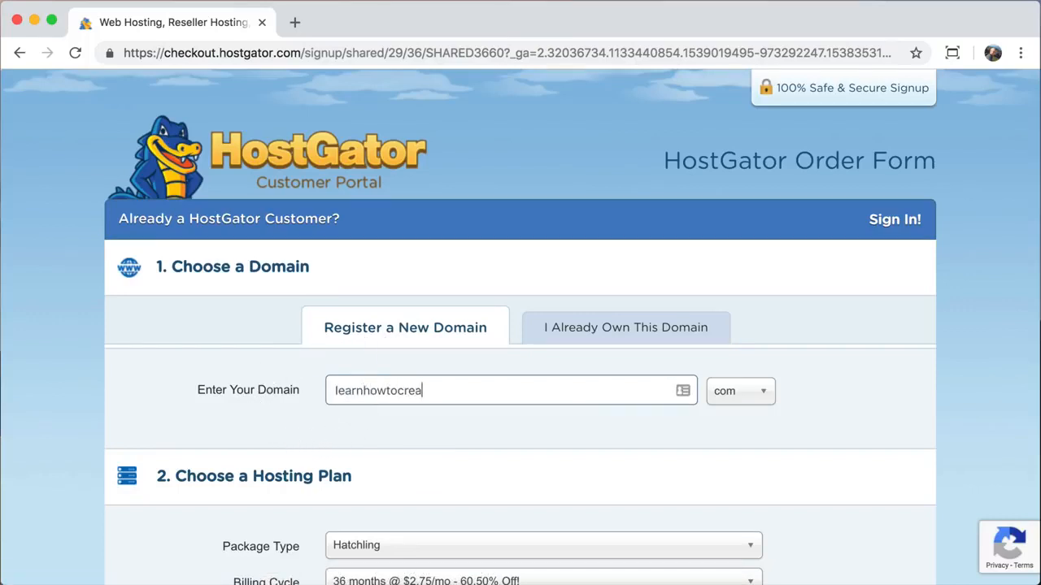
{"action": "type", "text": "teawebsite"}
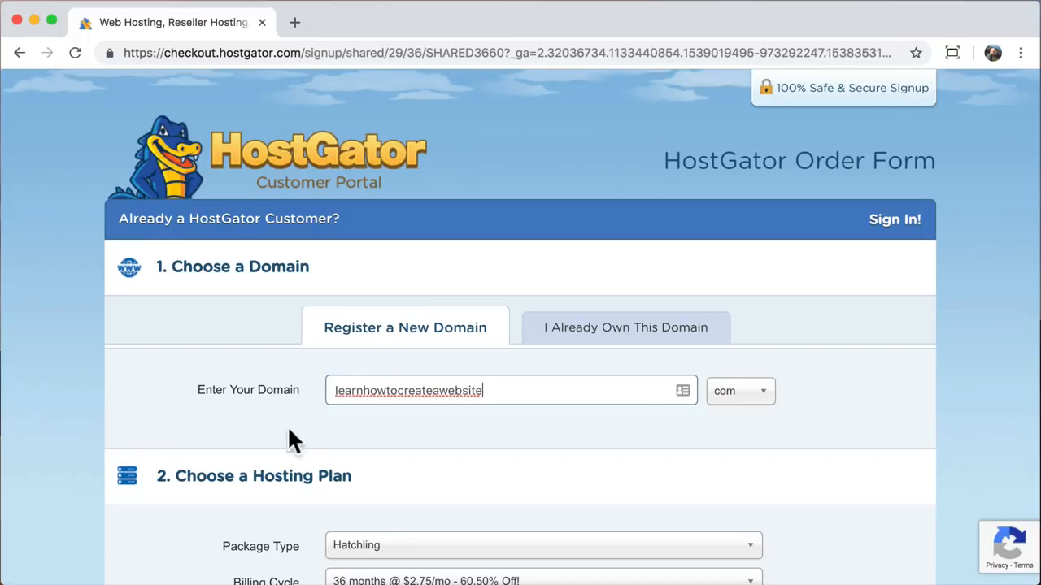
{"action": "left_click", "coordinate": [761, 408]}
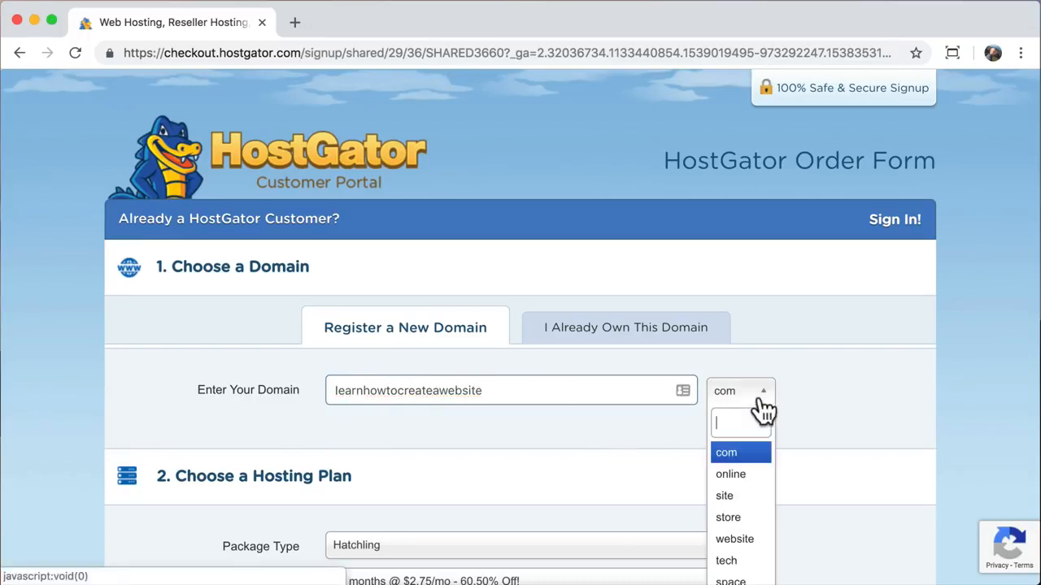
{"action": "scroll", "coordinate": [753, 439], "scroll_direction": "down", "scroll_amount": 3}
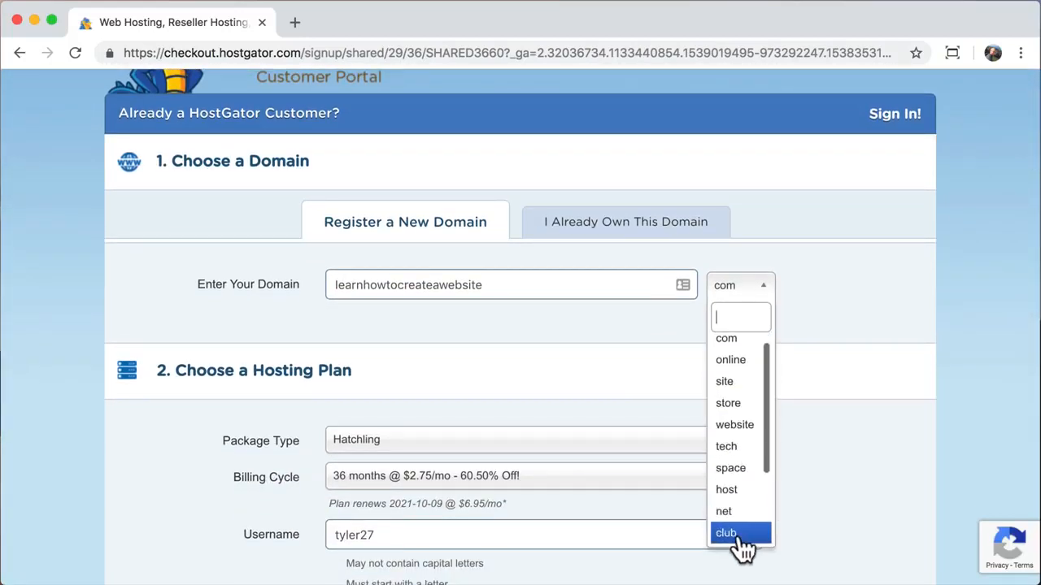
{"action": "left_click", "coordinate": [741, 348]}
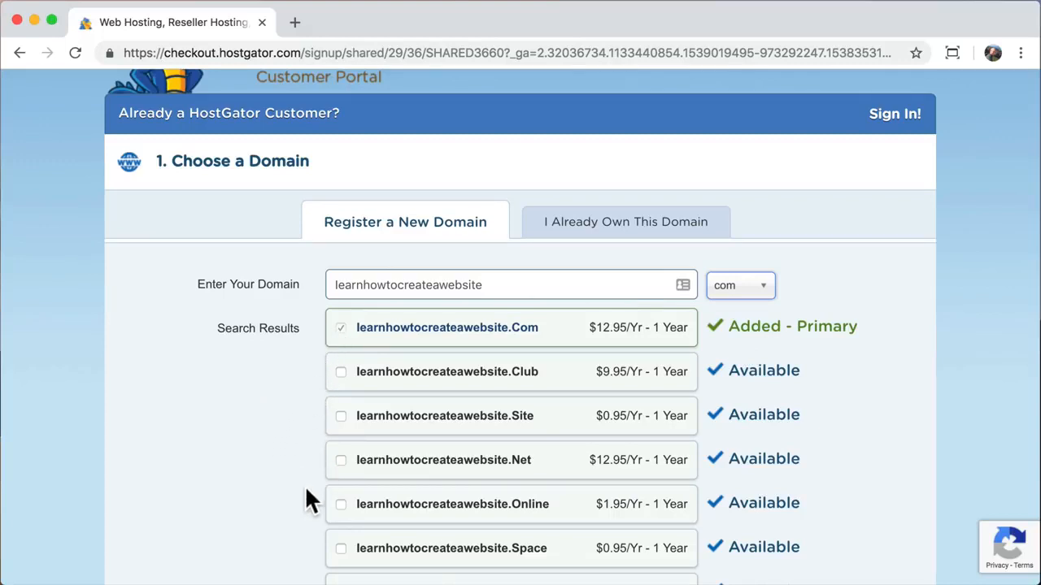
{"action": "scroll", "coordinate": [306, 501], "scroll_direction": "down", "scroll_amount": 5}
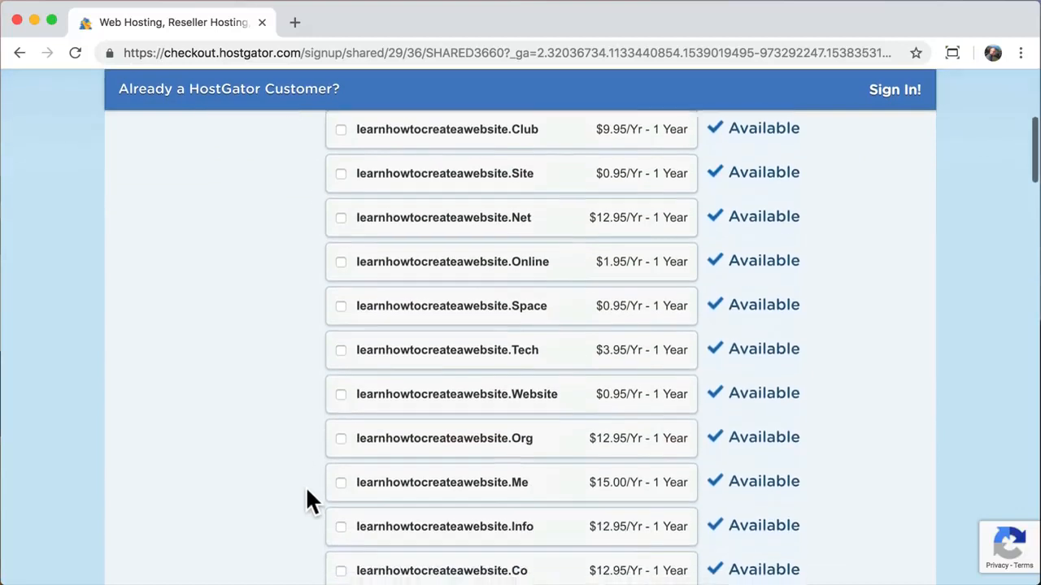
{"action": "scroll", "coordinate": [306, 491], "scroll_direction": "down", "scroll_amount": 3}
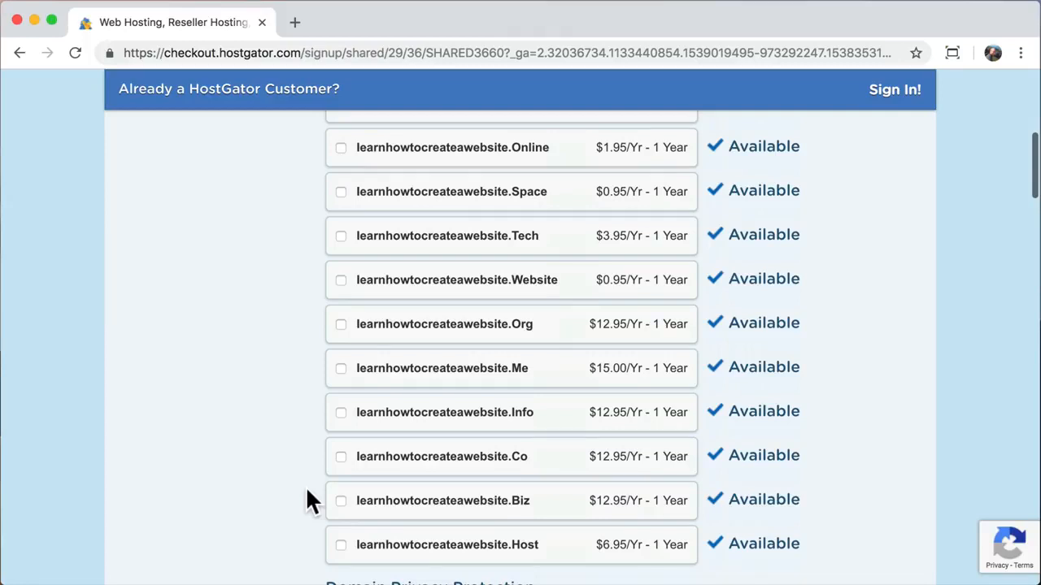
{"action": "scroll", "coordinate": [308, 492], "scroll_direction": "down", "scroll_amount": 2}
{"action": "scroll", "coordinate": [307, 491], "scroll_direction": "down", "scroll_amount": 3}
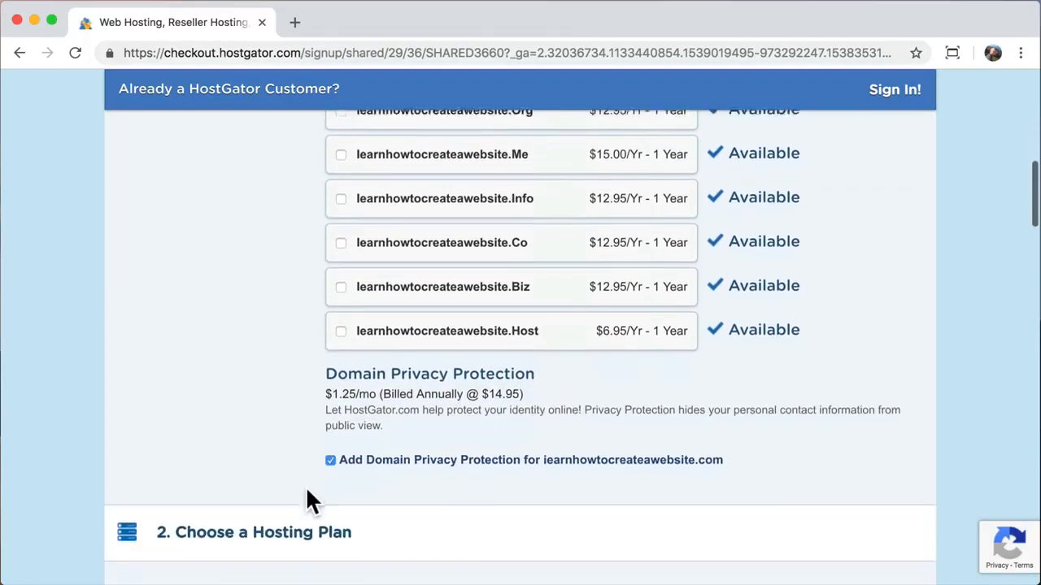
{"action": "scroll", "coordinate": [307, 491], "scroll_direction": "down", "scroll_amount": 1}
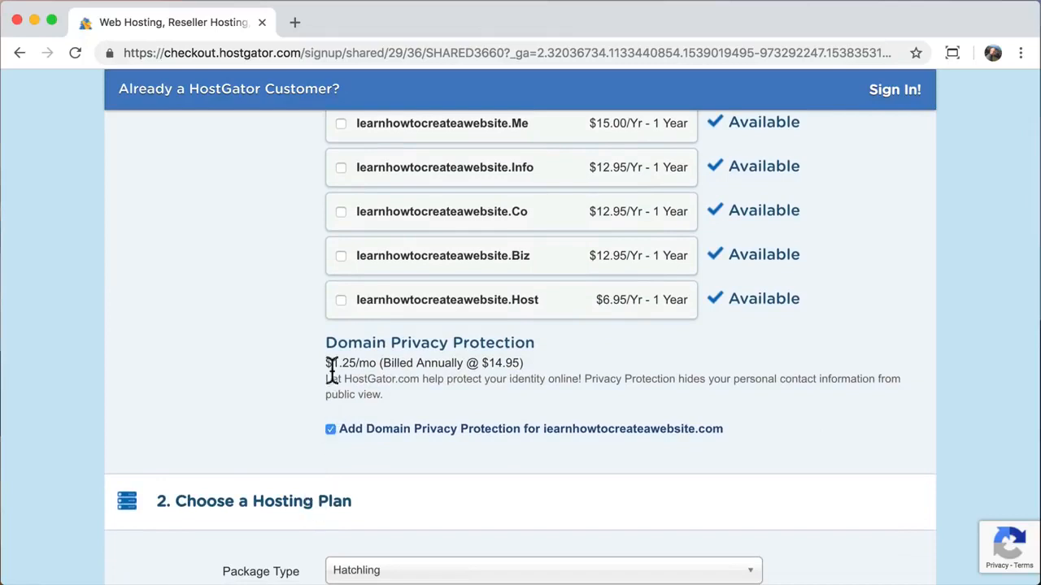
{"action": "left_click_drag", "start_coordinate": [327, 338], "coordinate": [533, 332]}
{"action": "scroll", "coordinate": [271, 394], "scroll_direction": "down", "scroll_amount": 1}
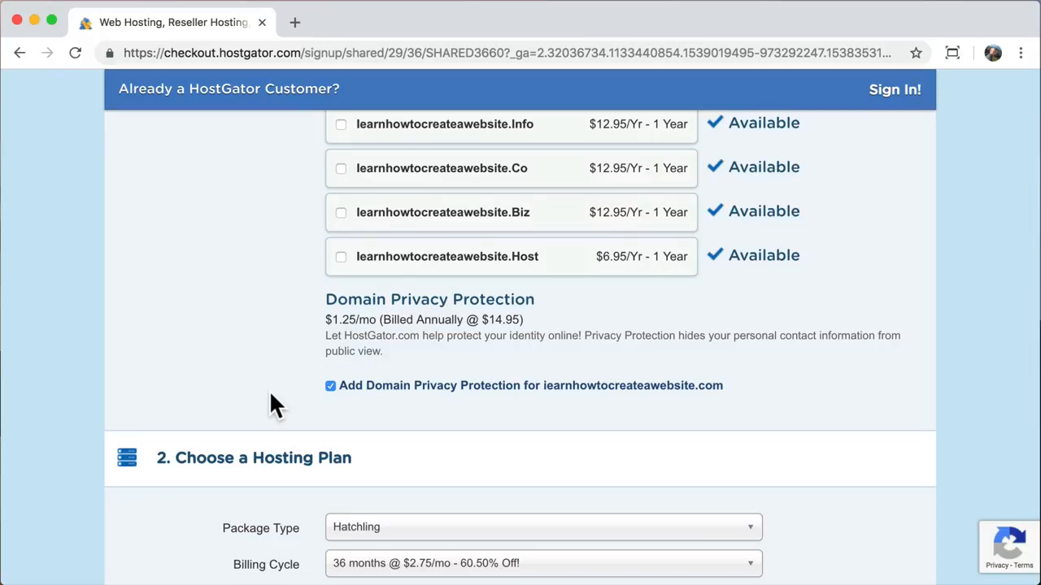
- Turn off domain privacy protection and set billing to 1 month at $10.95/mo
{"action": "left_click", "coordinate": [331, 386]}
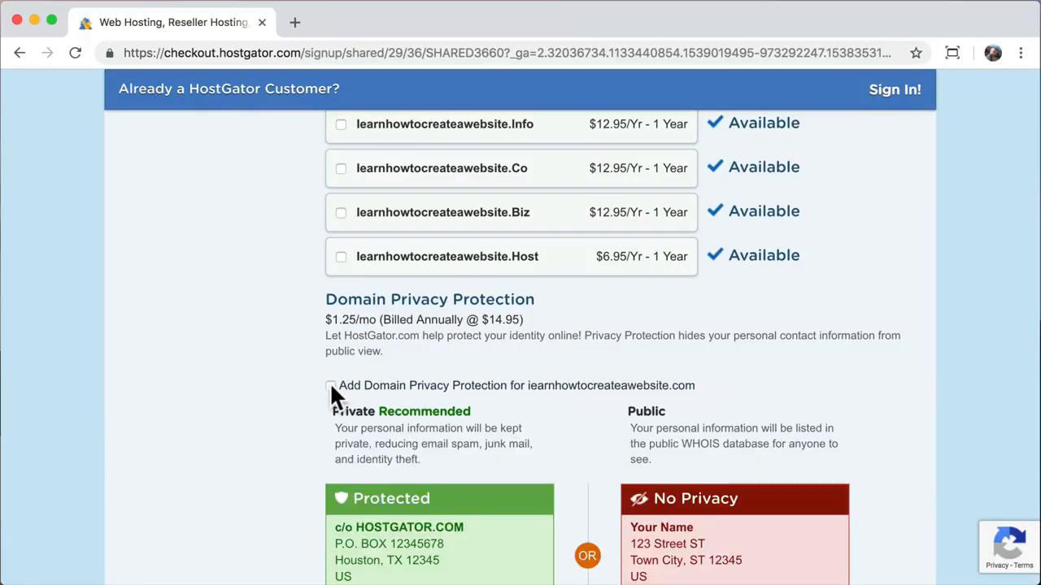
{"action": "scroll", "coordinate": [222, 436], "scroll_direction": "down", "scroll_amount": 4}
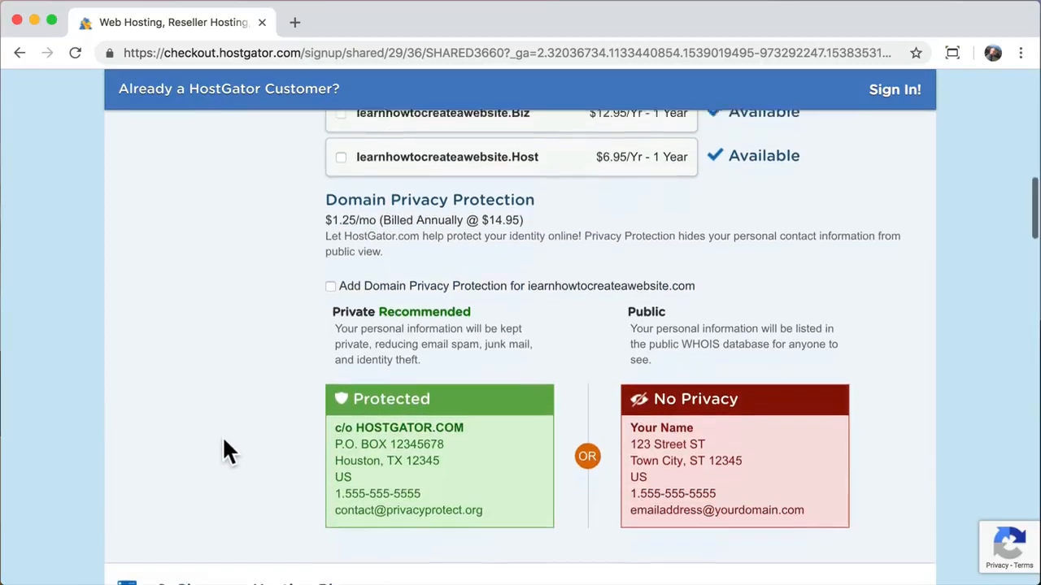
{"action": "scroll", "coordinate": [224, 441], "scroll_direction": "down", "scroll_amount": 6}
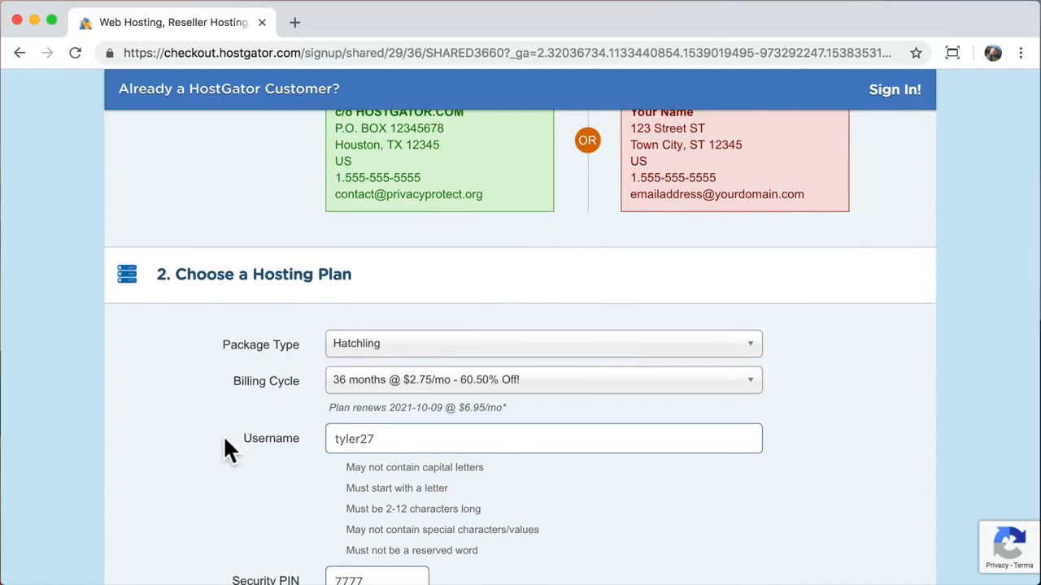
{"action": "left_click", "coordinate": [747, 384]}
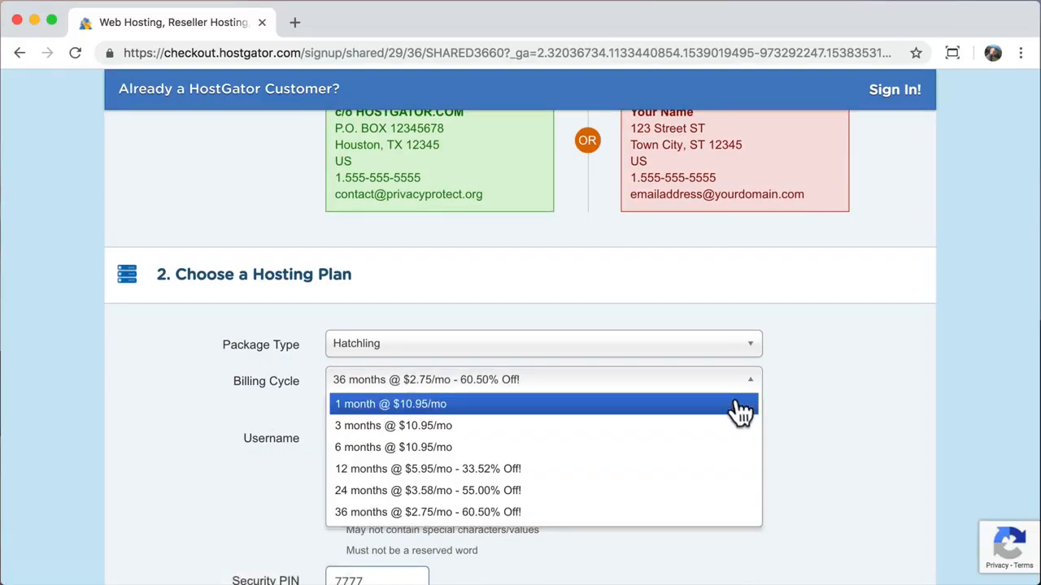
{"action": "left_click", "coordinate": [742, 406]}
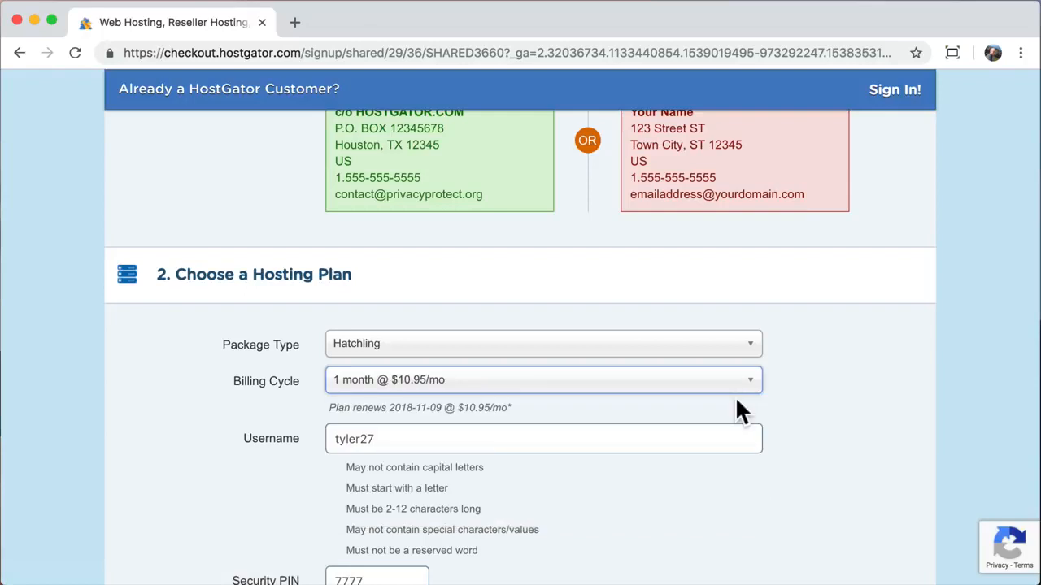
{"action": "left_click", "coordinate": [665, 406]}
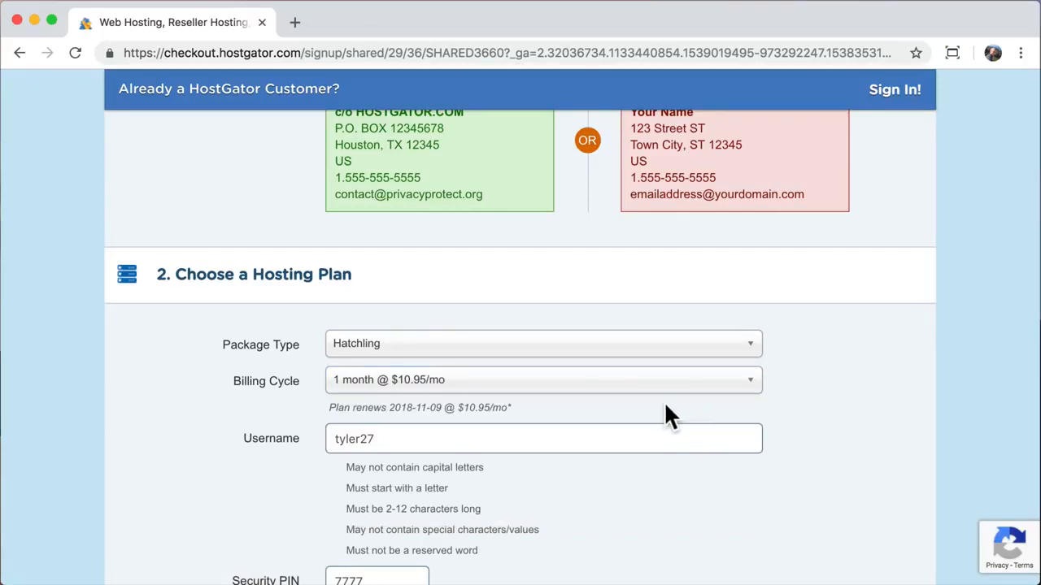
{"action": "scroll", "coordinate": [665, 405], "scroll_direction": "down", "scroll_amount": 1}
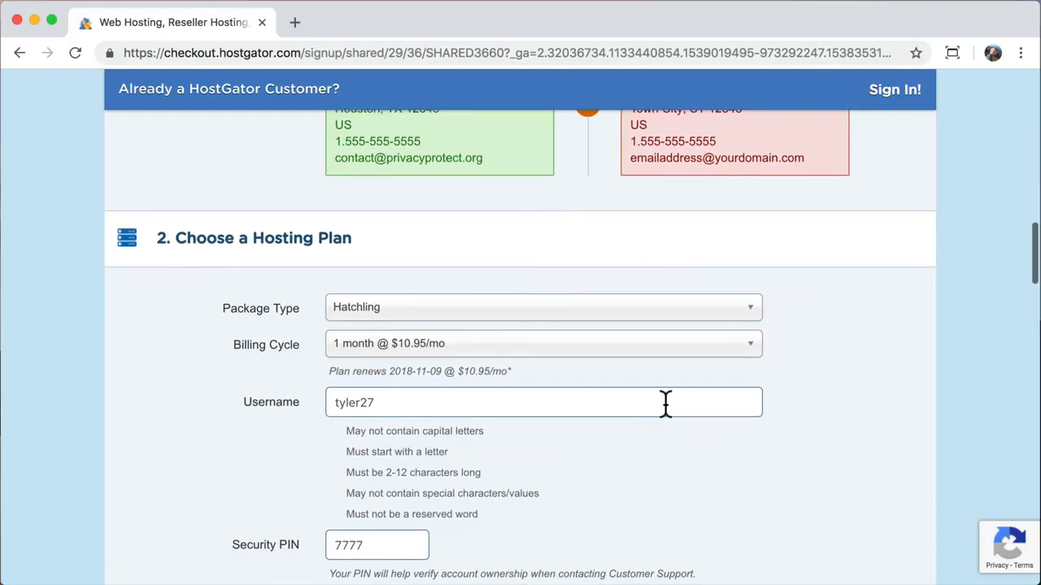
{"action": "left_click", "coordinate": [753, 350]}
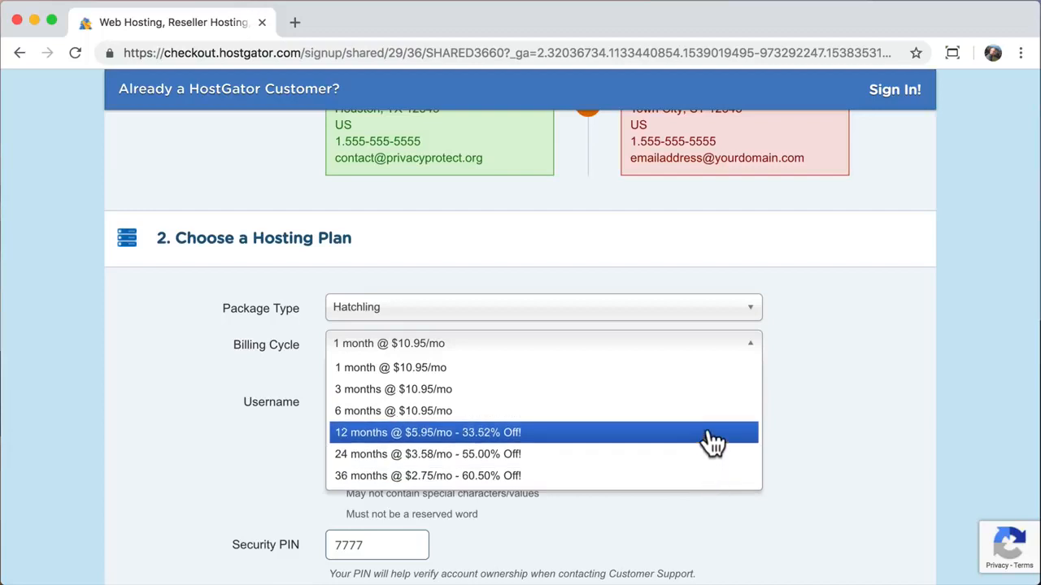
{"action": "left_click", "coordinate": [701, 350]}
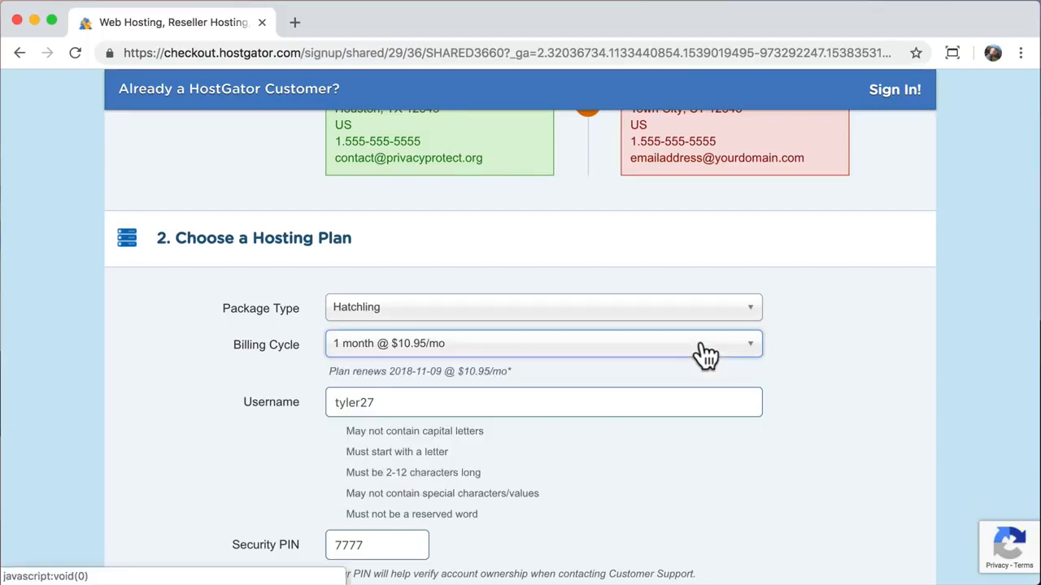
{"action": "scroll", "coordinate": [701, 345], "scroll_direction": "down", "scroll_amount": 3}
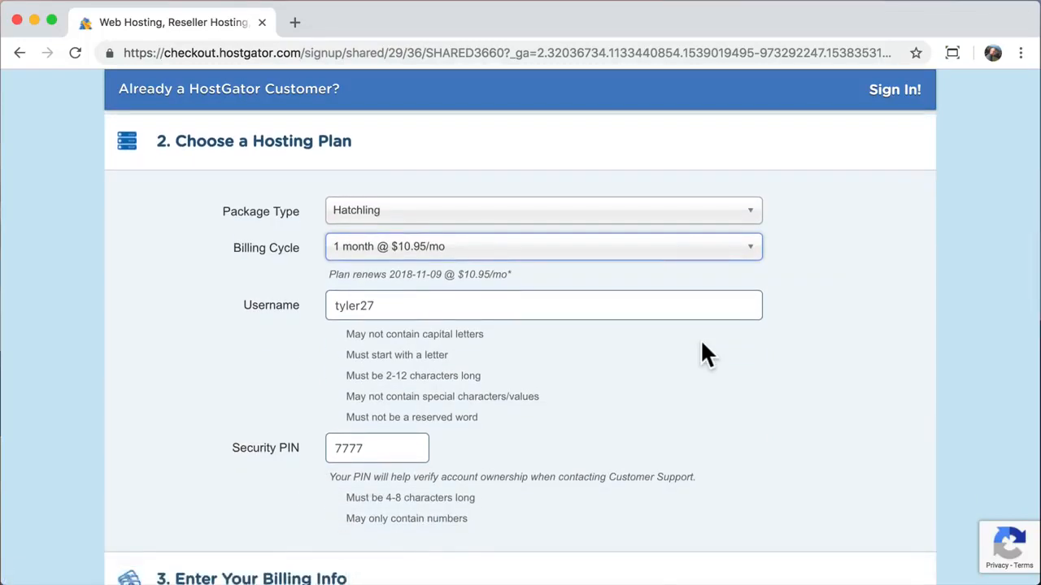
- Check the prefilled username and change the billing state to California
{"action": "left_click", "coordinate": [551, 302]}
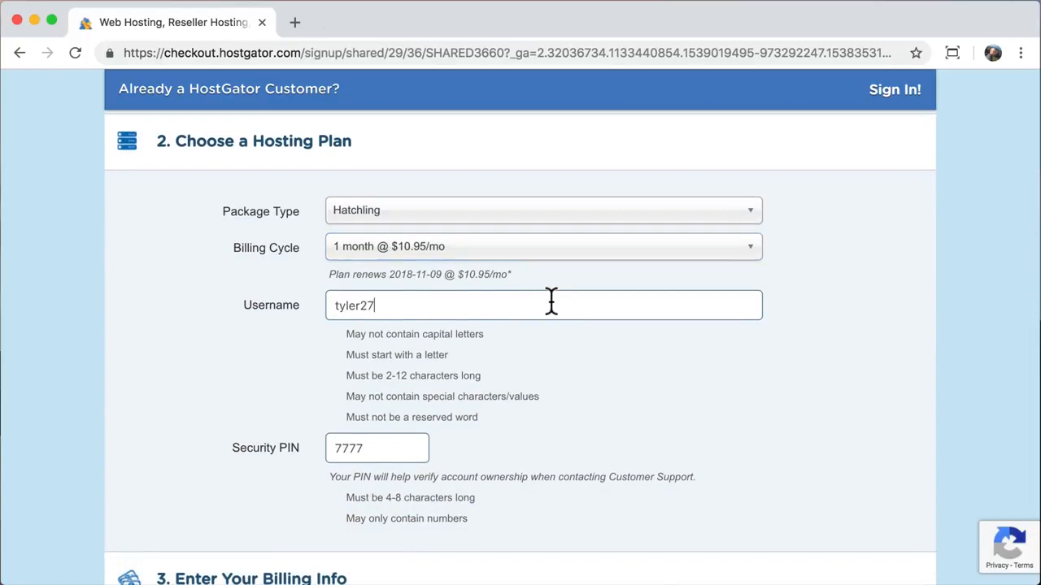
{"action": "left_click", "coordinate": [408, 447]}
{"action": "scroll", "coordinate": [407, 447], "scroll_direction": "down", "scroll_amount": 10}
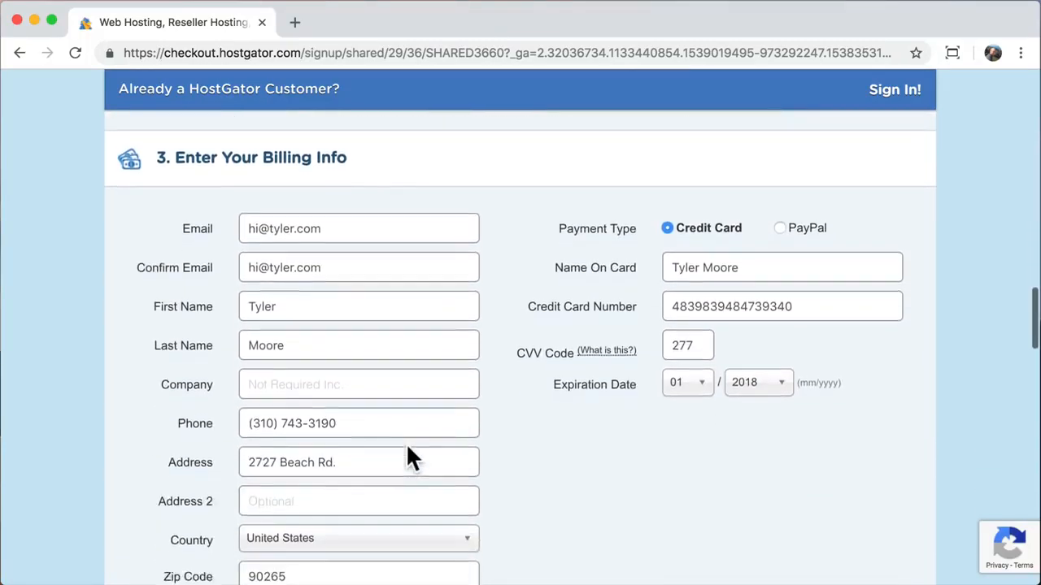
{"action": "scroll", "coordinate": [391, 432], "scroll_direction": "down", "scroll_amount": 4}
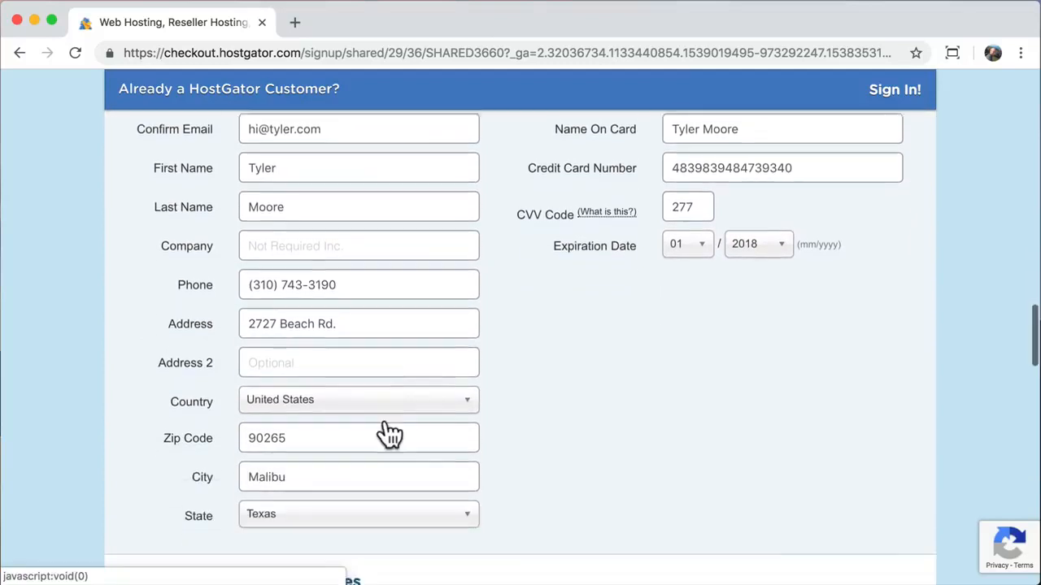
{"action": "left_click", "coordinate": [371, 506]}
{"action": "type", "text": "c"}
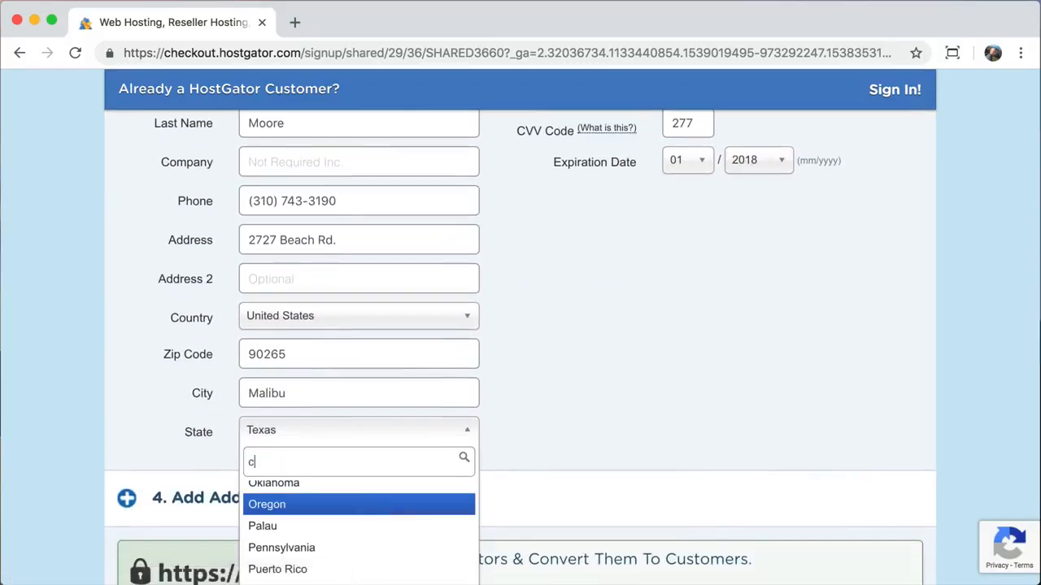
{"action": "type", "text": "a"}
{"action": "left_click", "coordinate": [293, 492]}
{"action": "scroll", "coordinate": [591, 384], "scroll_direction": "up", "scroll_amount": 5}
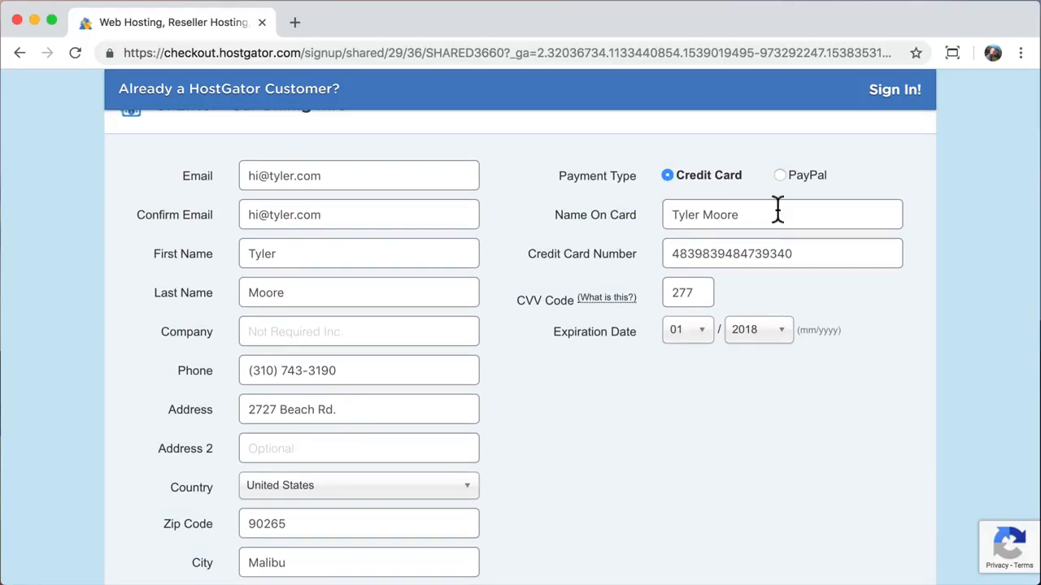
{"action": "scroll", "coordinate": [692, 406], "scroll_direction": "down", "scroll_amount": 5}
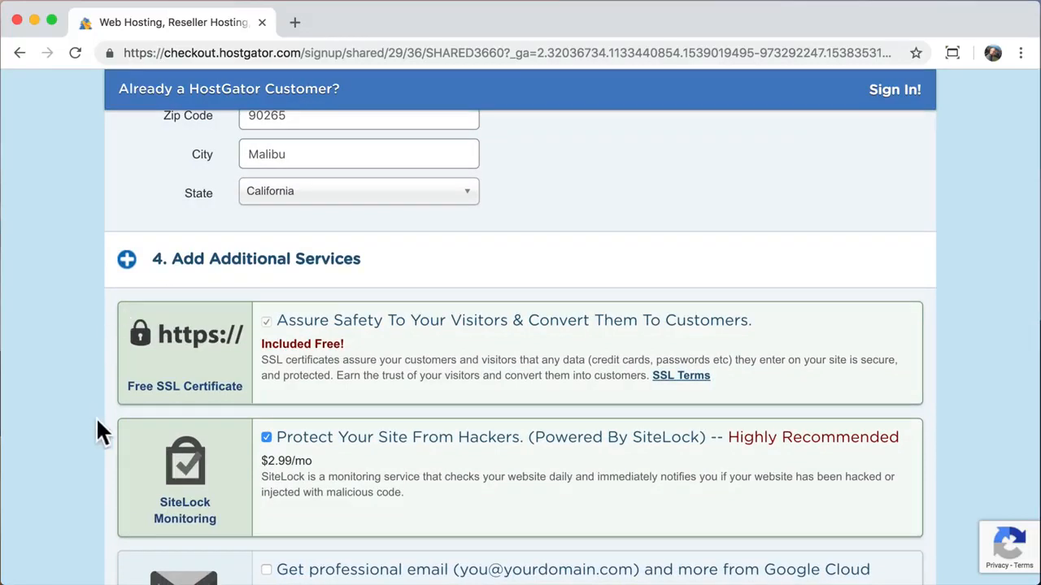
- Decline SiteLock monitoring and CodeGuard backup, then scroll down to the $23.90 order total
{"action": "scroll", "coordinate": [113, 436], "scroll_direction": "down", "scroll_amount": 2}
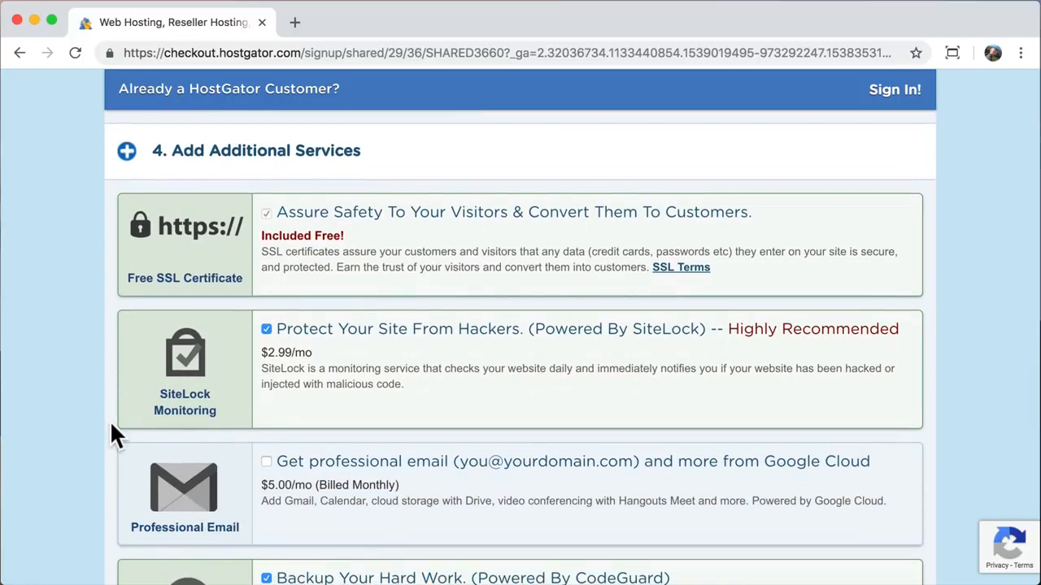
{"action": "left_click", "coordinate": [265, 327]}
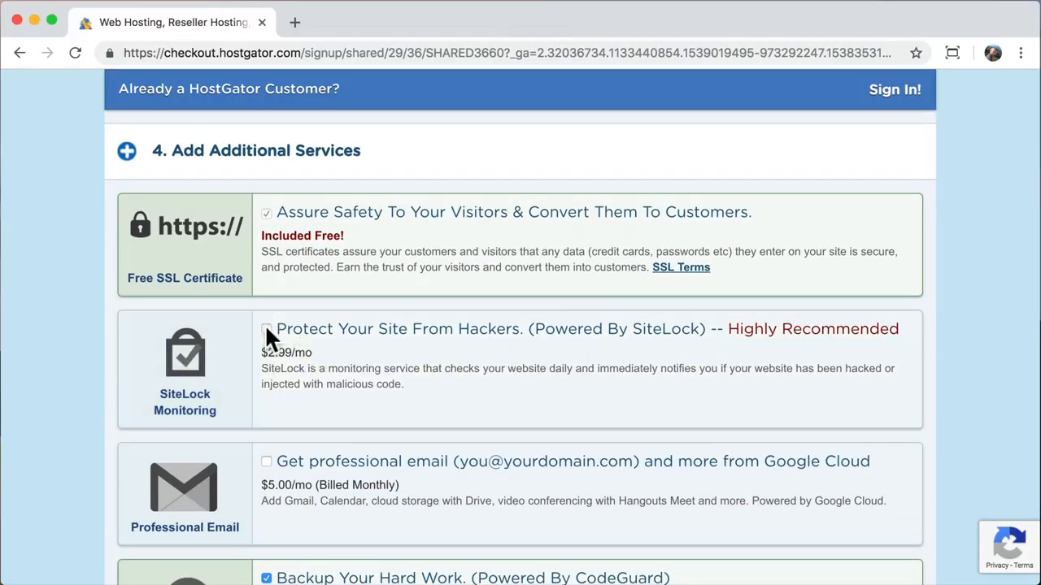
{"action": "scroll", "coordinate": [67, 417], "scroll_direction": "down", "scroll_amount": 5}
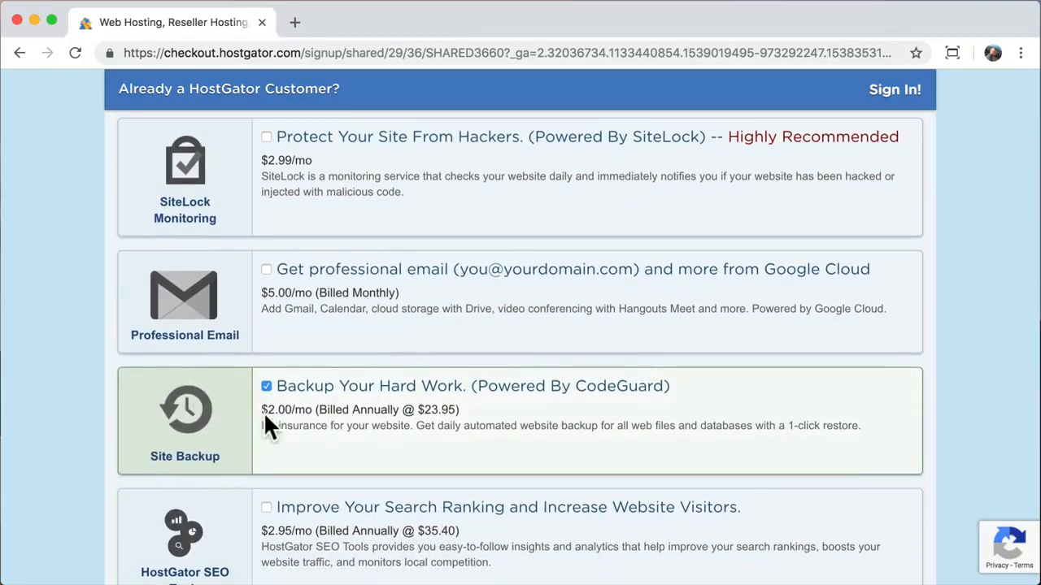
{"action": "left_click", "coordinate": [266, 387]}
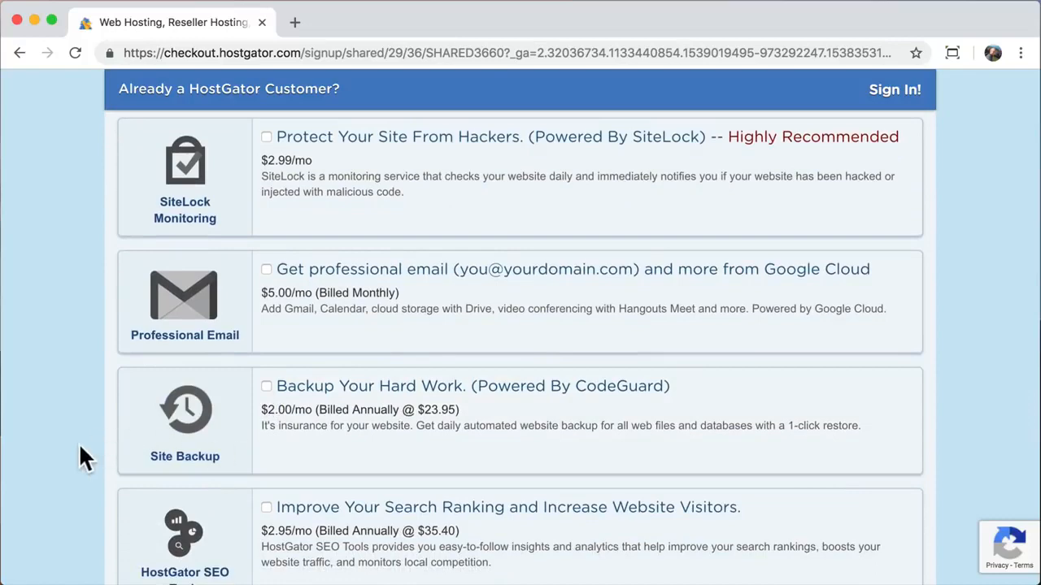
{"action": "scroll", "coordinate": [80, 448], "scroll_direction": "down", "scroll_amount": 3}
{"action": "scroll", "coordinate": [80, 449], "scroll_direction": "down", "scroll_amount": 3}
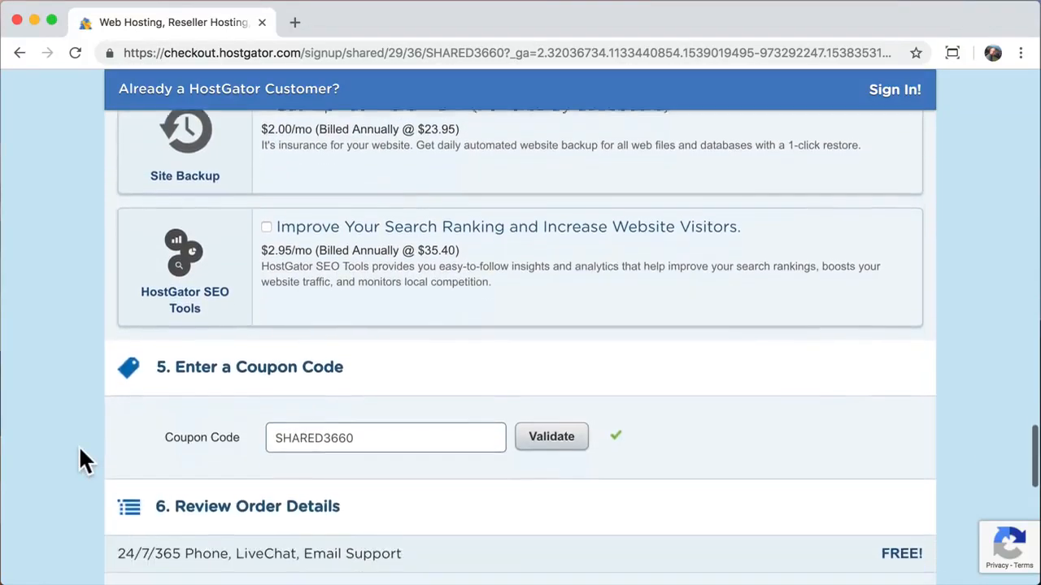
{"action": "scroll", "coordinate": [79, 448], "scroll_direction": "down", "scroll_amount": 1}
{"action": "scroll", "coordinate": [80, 448], "scroll_direction": "down", "scroll_amount": 3}
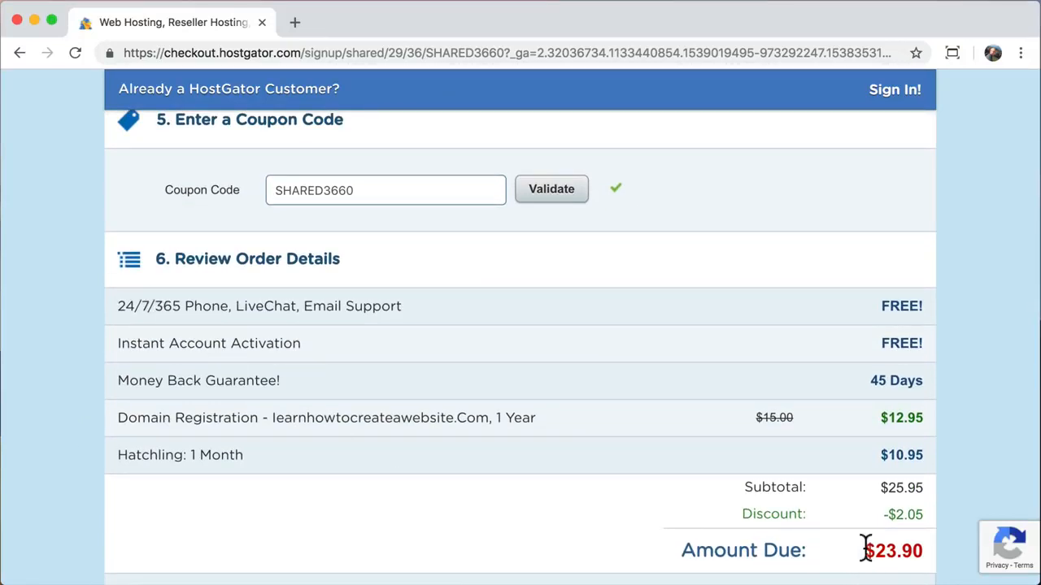
- Replace coupon SHARED3660 with 'savecode', dropping the amount due from $23.90 to $10.37
{"action": "left_click_drag", "start_coordinate": [864, 550], "coordinate": [916, 550]}
{"action": "left_click", "coordinate": [920, 550]}
{"action": "scroll", "coordinate": [764, 447], "scroll_direction": "down", "scroll_amount": 1}
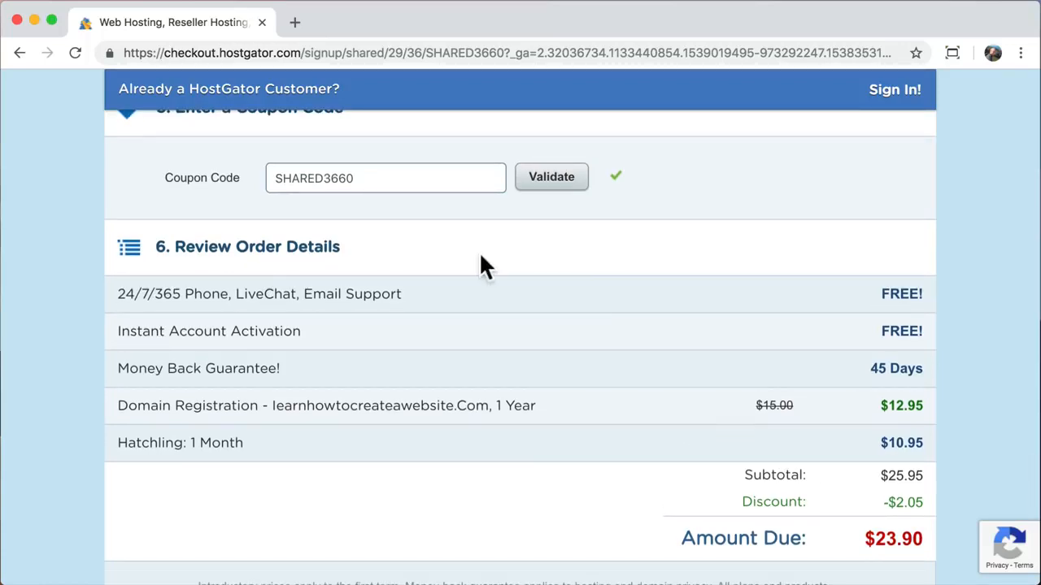
{"action": "left_click", "coordinate": [400, 174]}
{"action": "double_click", "coordinate": [400, 174]}
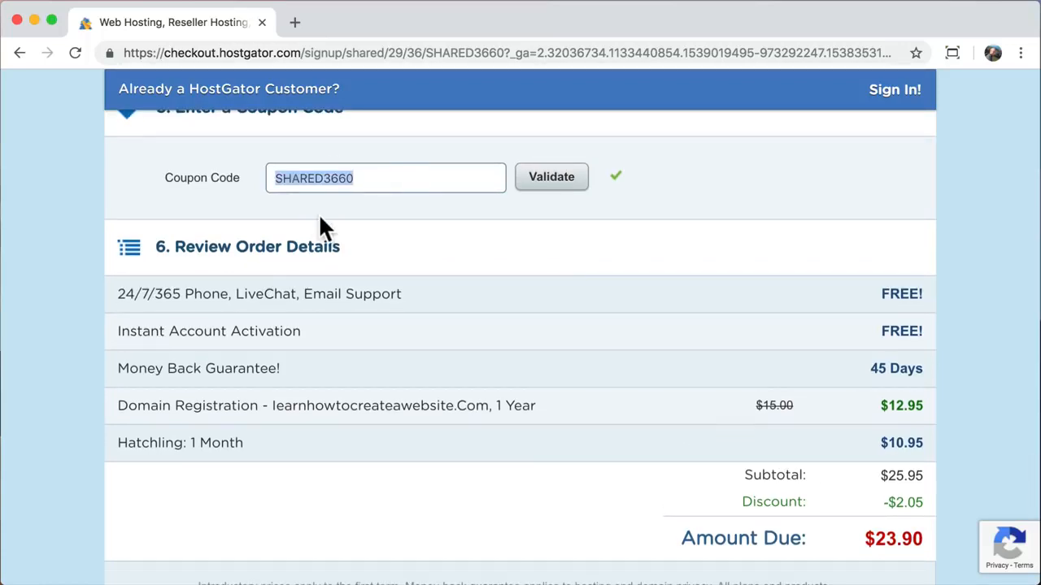
{"action": "type", "text": "save"}
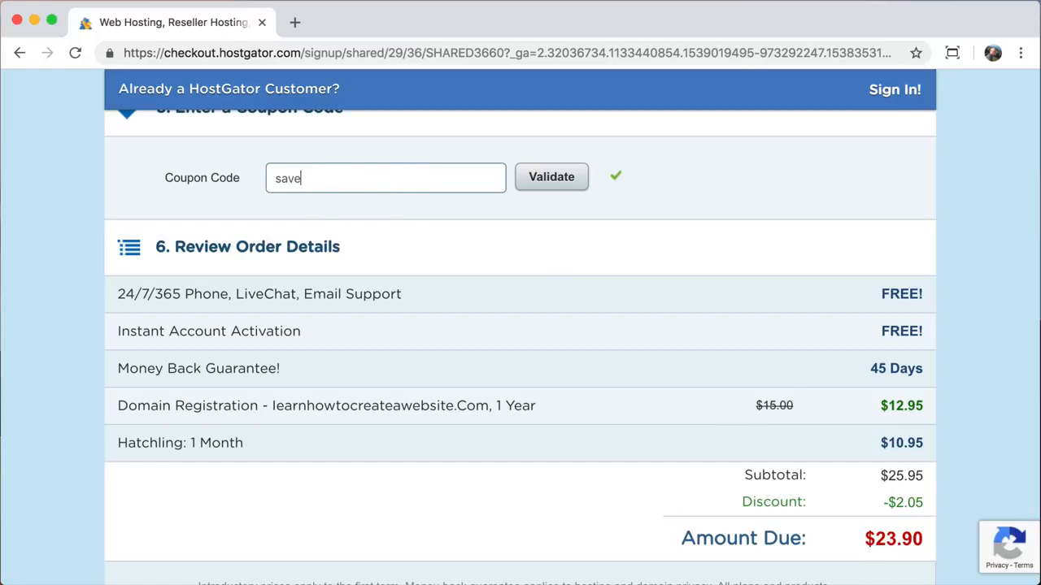
{"action": "type", "text": "code"}
{"action": "left_click", "coordinate": [559, 187]}
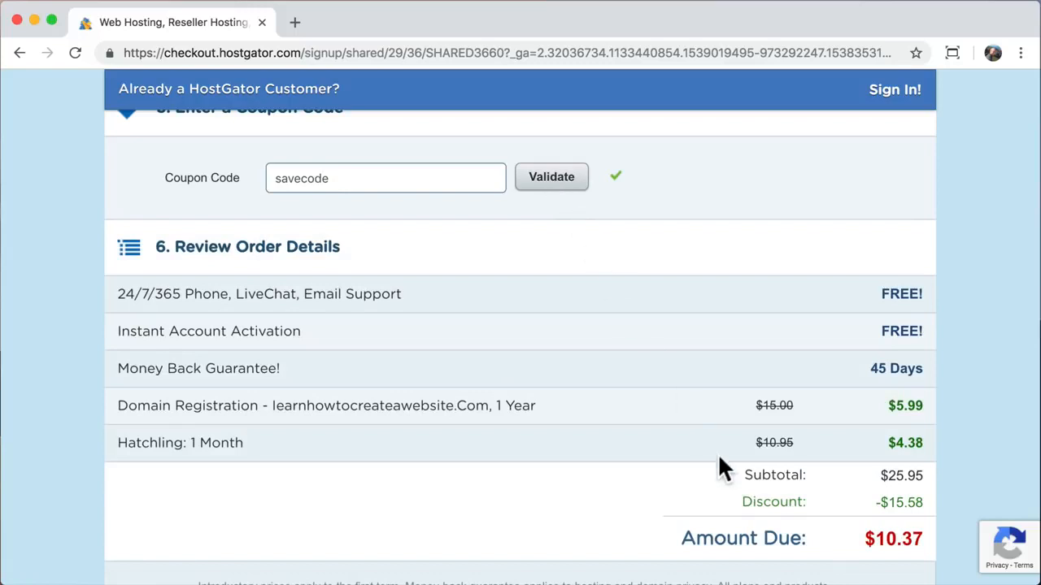
{"action": "left_click_drag", "start_coordinate": [865, 538], "coordinate": [927, 541]}
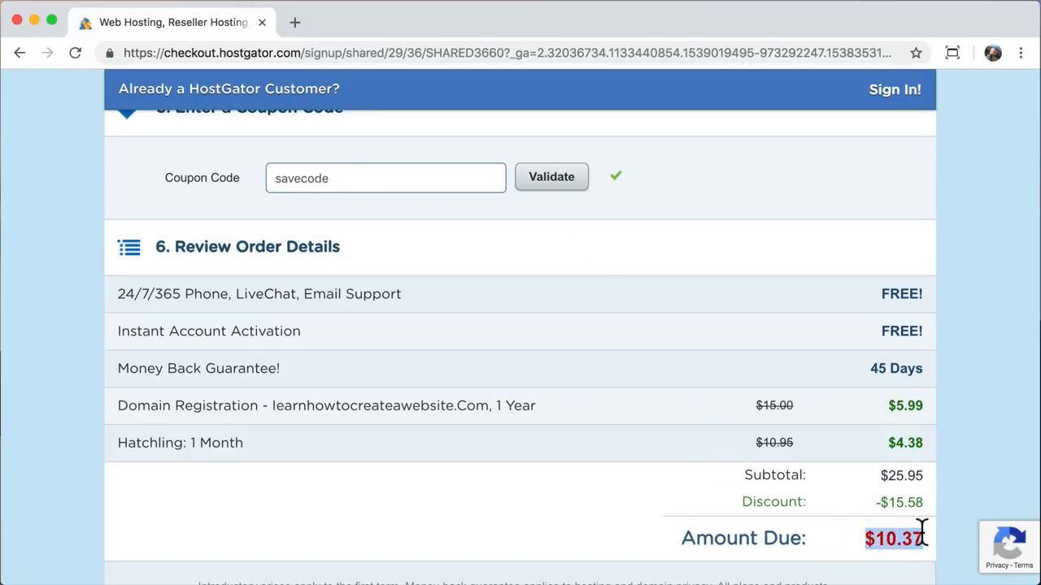
{"action": "left_click", "coordinate": [922, 534]}
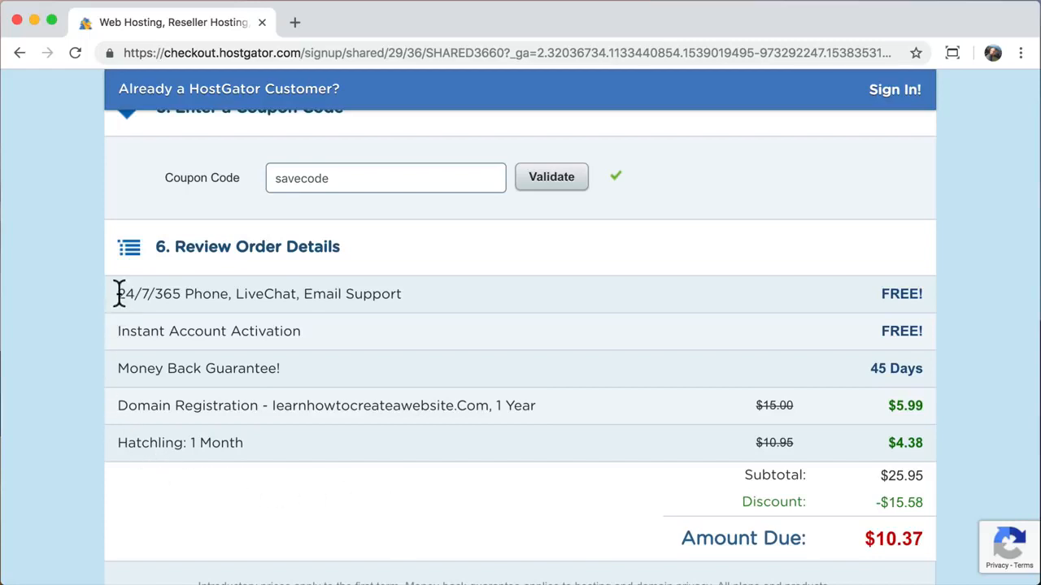
- Review the order's benefit lines, agree to the terms of service and submit the order
{"action": "left_click_drag", "start_coordinate": [120, 294], "coordinate": [387, 294]}
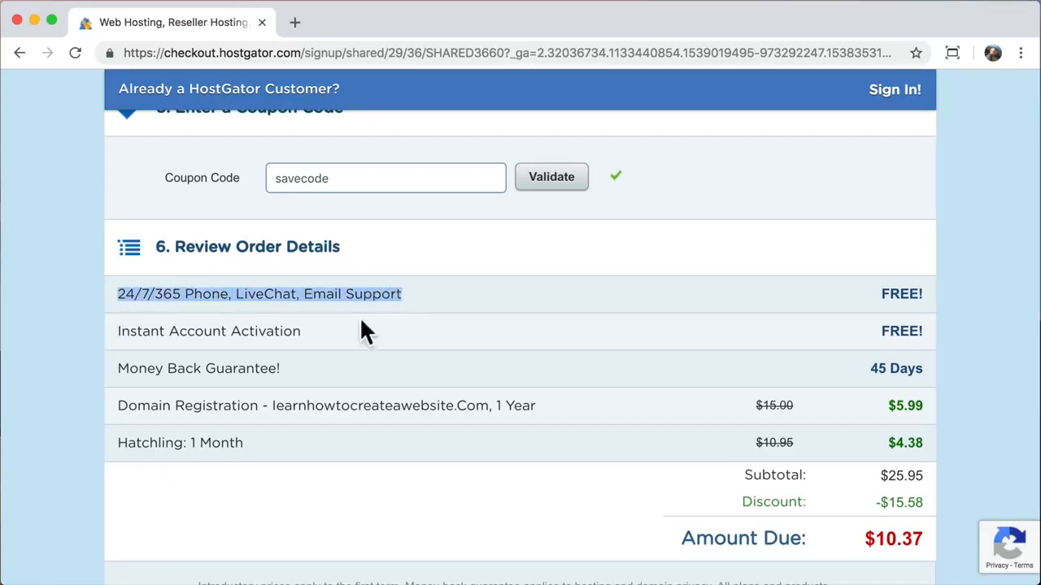
{"action": "left_click_drag", "start_coordinate": [303, 331], "coordinate": [132, 331]}
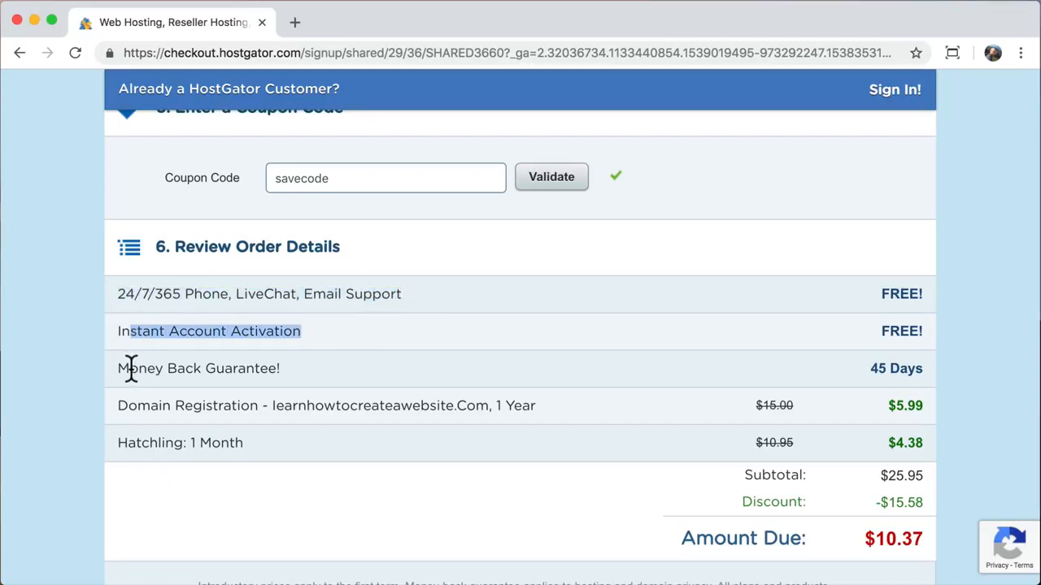
{"action": "left_click_drag", "start_coordinate": [130, 368], "coordinate": [268, 368]}
{"action": "mouse_move", "coordinate": [293, 406]}
{"action": "left_mouse_down"}
{"action": "mouse_move", "coordinate": [127, 411]}
{"action": "mouse_move", "coordinate": [135, 446]}
{"action": "mouse_move", "coordinate": [241, 442]}
{"action": "left_mouse_up"}
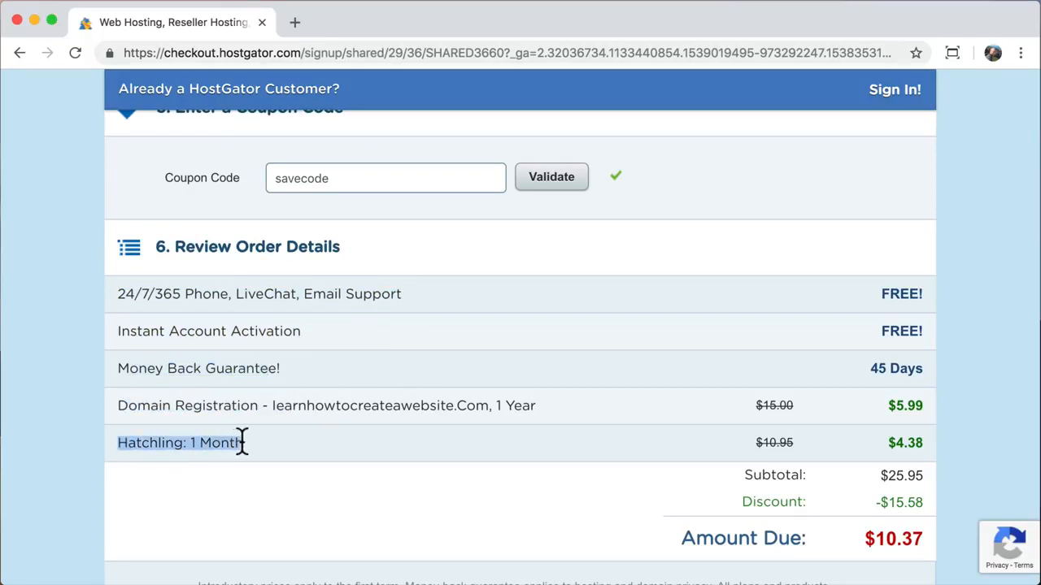
{"action": "left_click", "coordinate": [242, 443]}
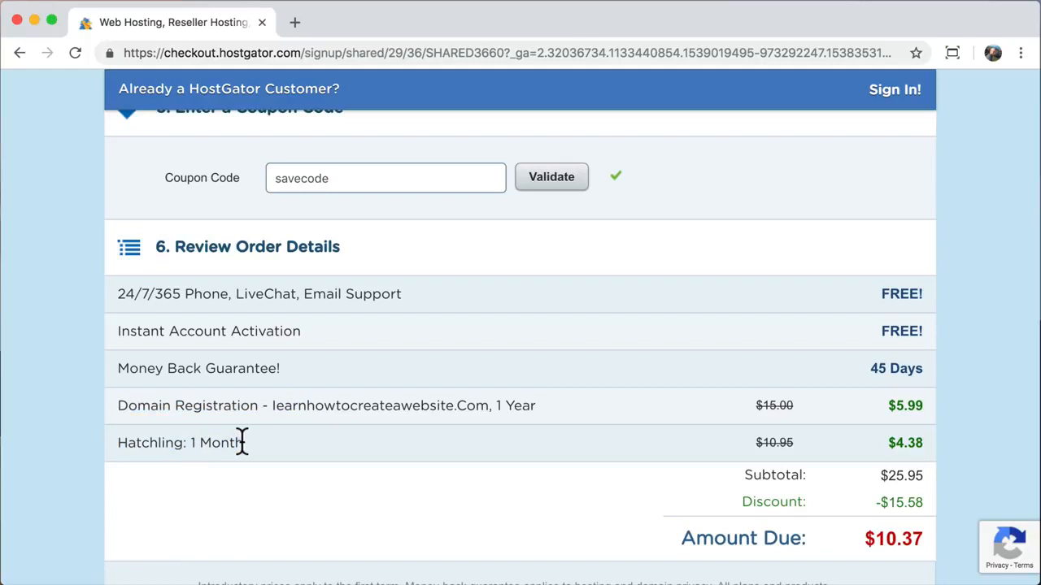
{"action": "scroll", "coordinate": [242, 442], "scroll_direction": "down", "scroll_amount": 5}
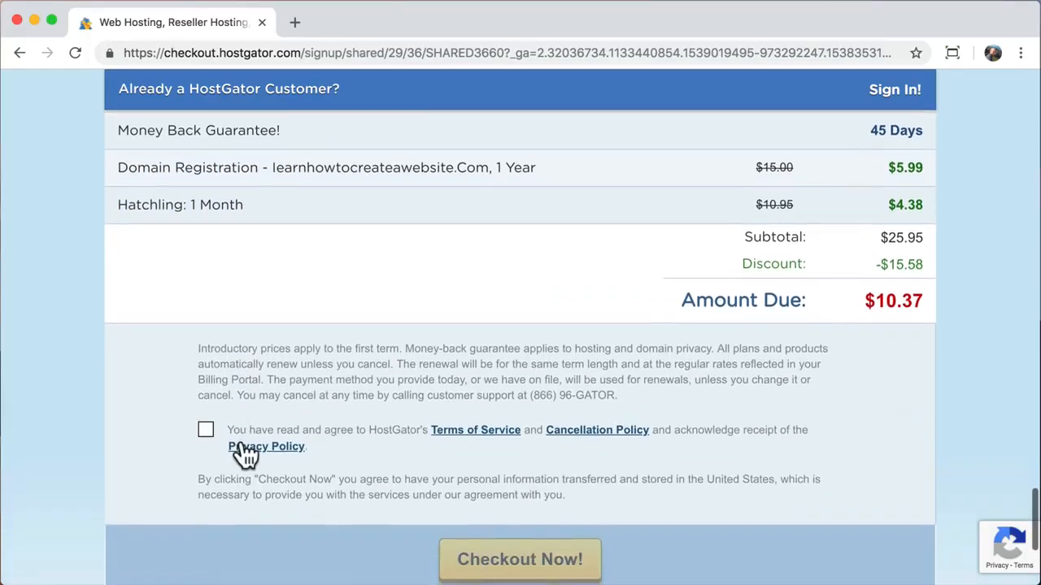
{"action": "left_click", "coordinate": [207, 432]}
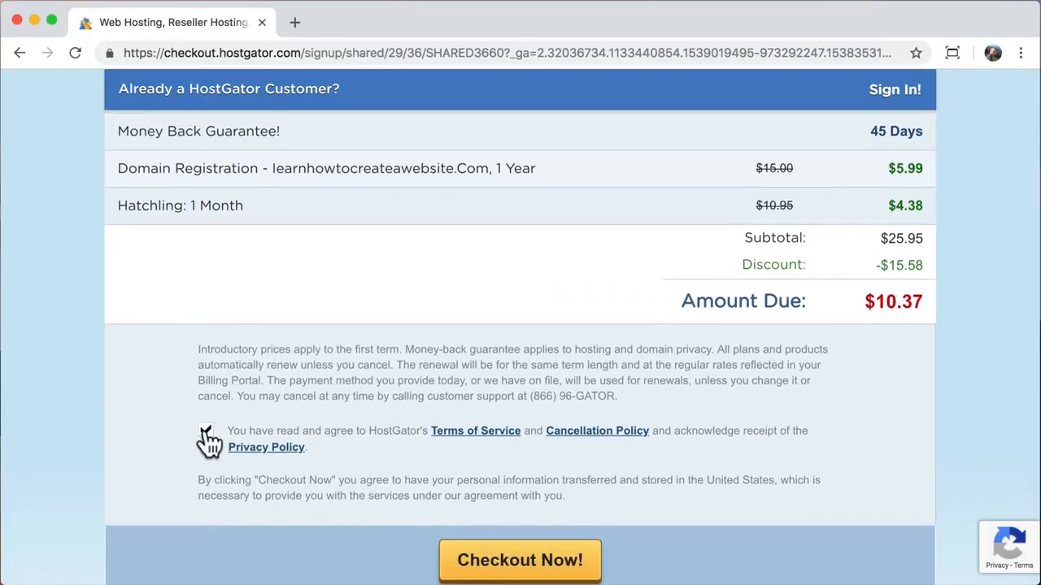
{"action": "scroll", "coordinate": [208, 442], "scroll_direction": "down", "scroll_amount": 2}
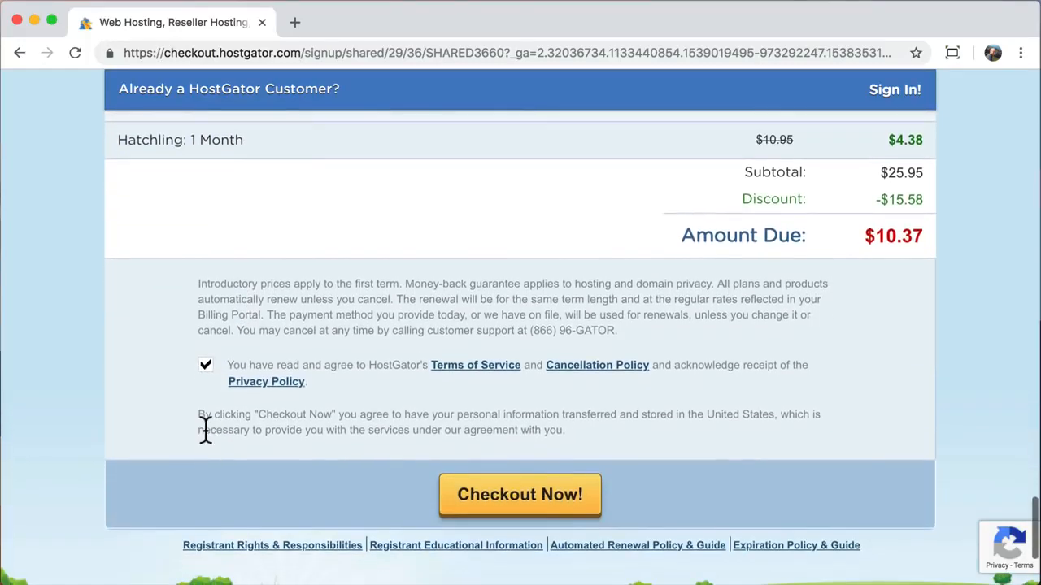
{"action": "left_click", "coordinate": [521, 506]}
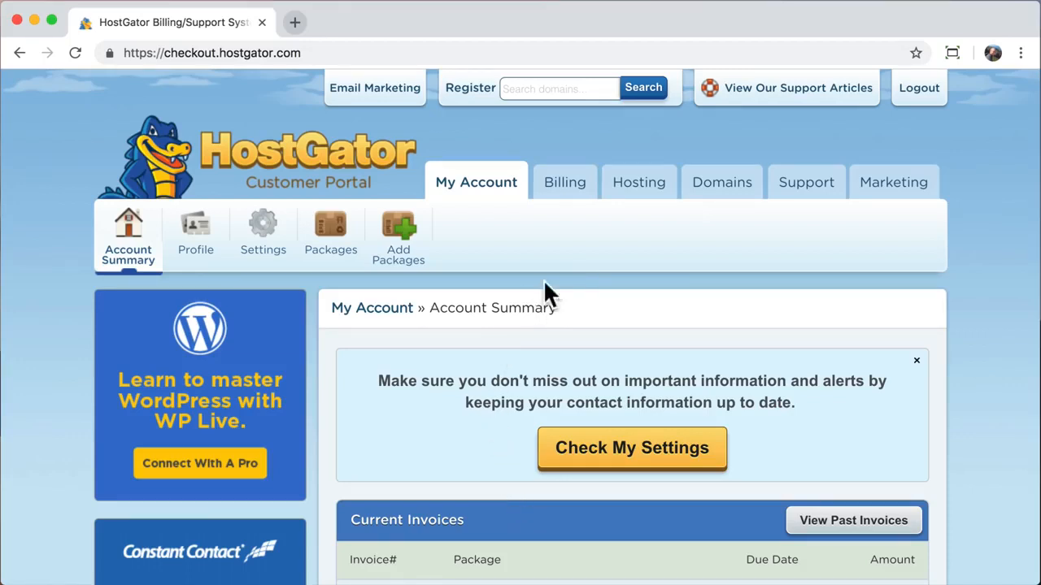
- Open WordPress Installation from Special Offers on the Hosting dashboard
{"action": "left_click", "coordinate": [635, 195]}
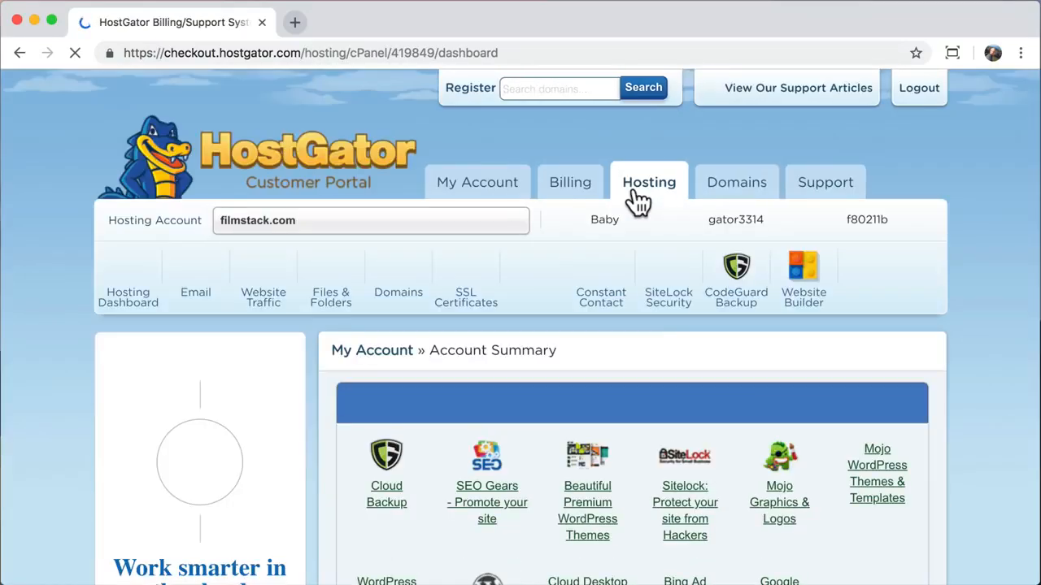
{"action": "scroll", "coordinate": [639, 201], "scroll_direction": "down", "scroll_amount": 3}
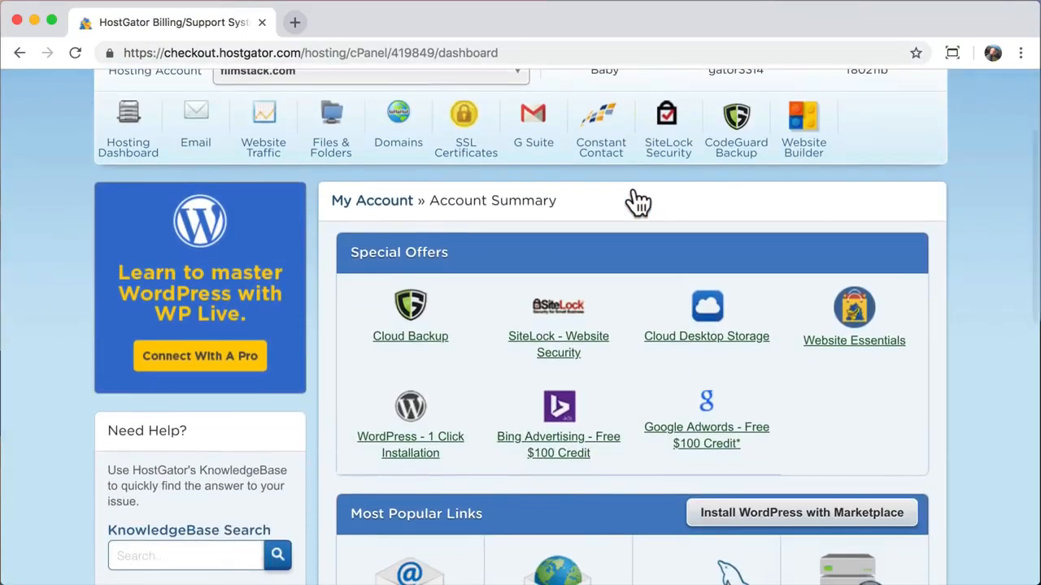
{"action": "left_click", "coordinate": [413, 418]}
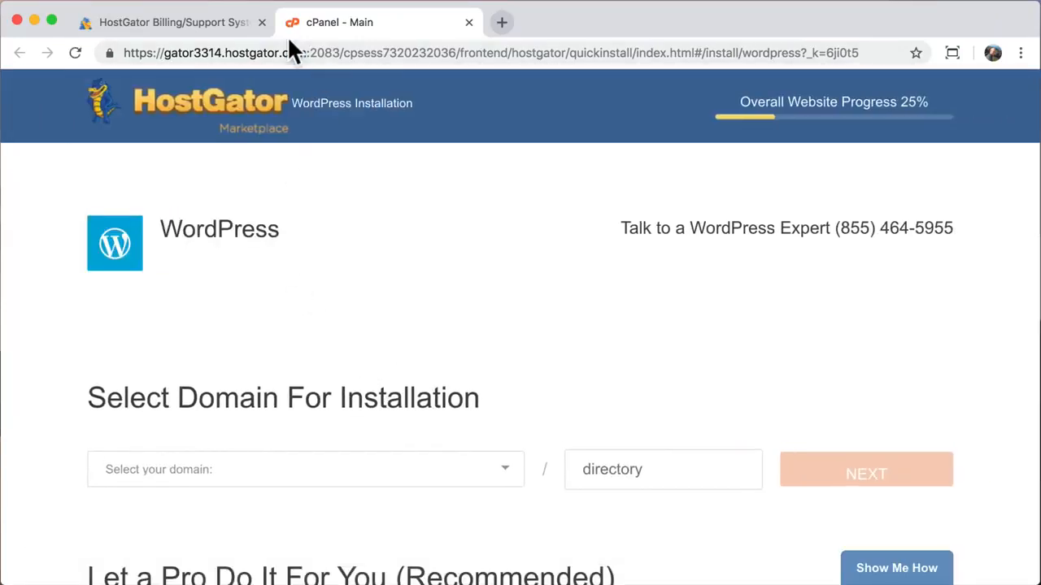
- Close the billing tab and choose learnhowtocreateawebsite.com as the WordPress install domain
{"action": "left_click", "coordinate": [261, 22]}
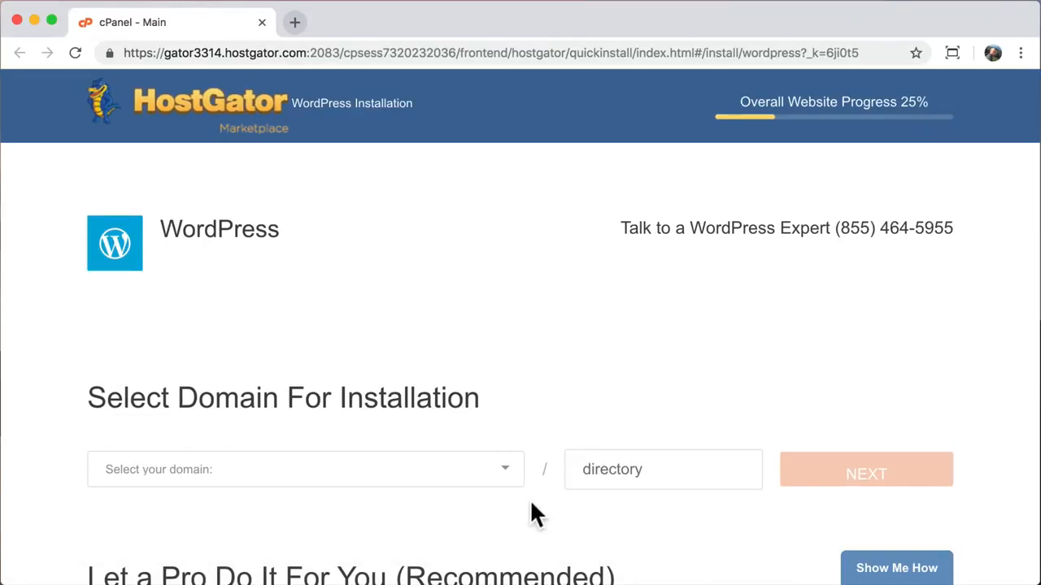
{"action": "left_click", "coordinate": [506, 476]}
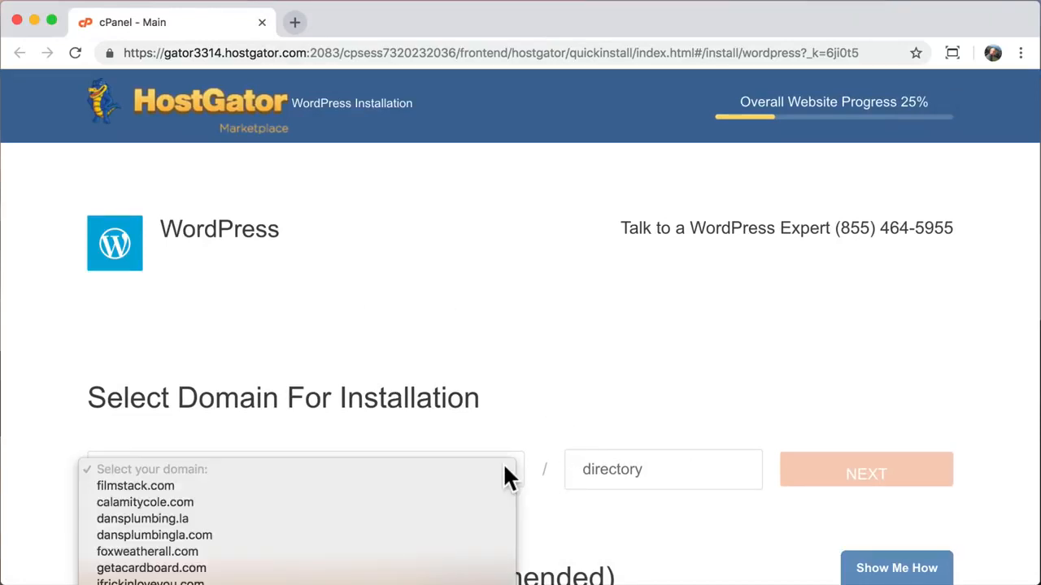
{"action": "scroll", "coordinate": [439, 524], "scroll_direction": "down", "scroll_amount": 3}
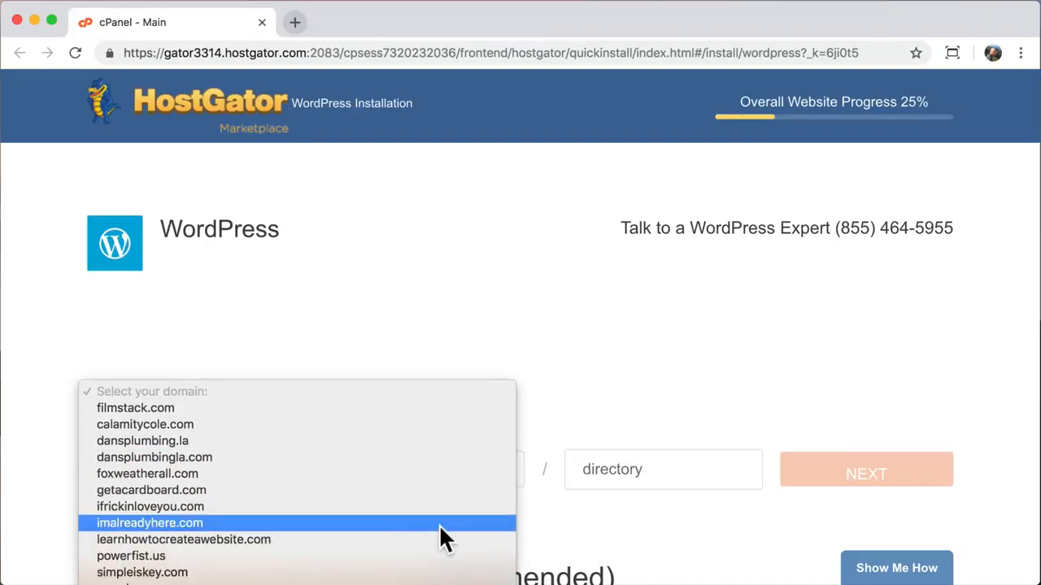
{"action": "scroll", "coordinate": [439, 525], "scroll_direction": "down", "scroll_amount": 1}
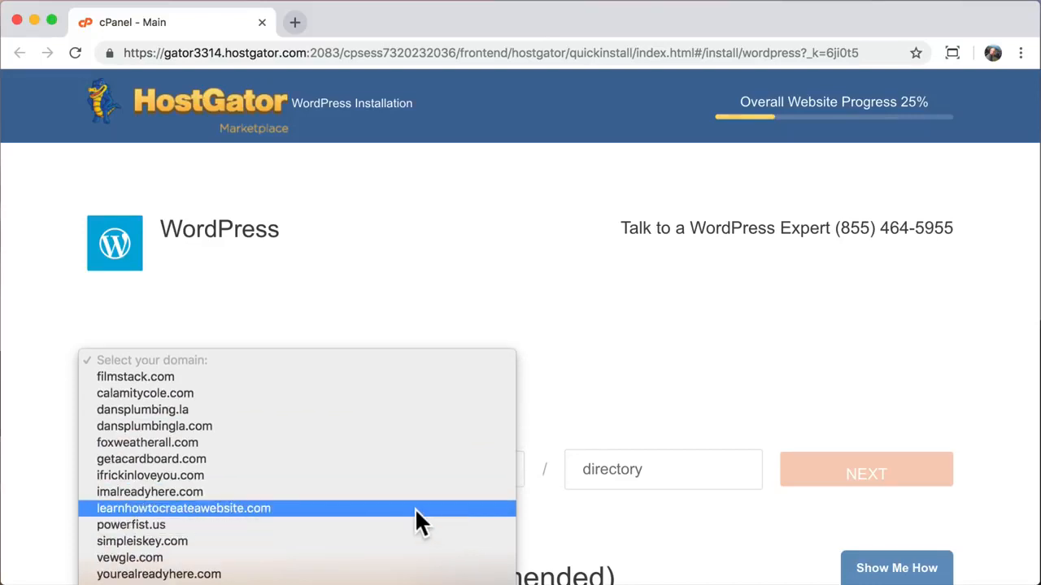
{"action": "left_click", "coordinate": [414, 508]}
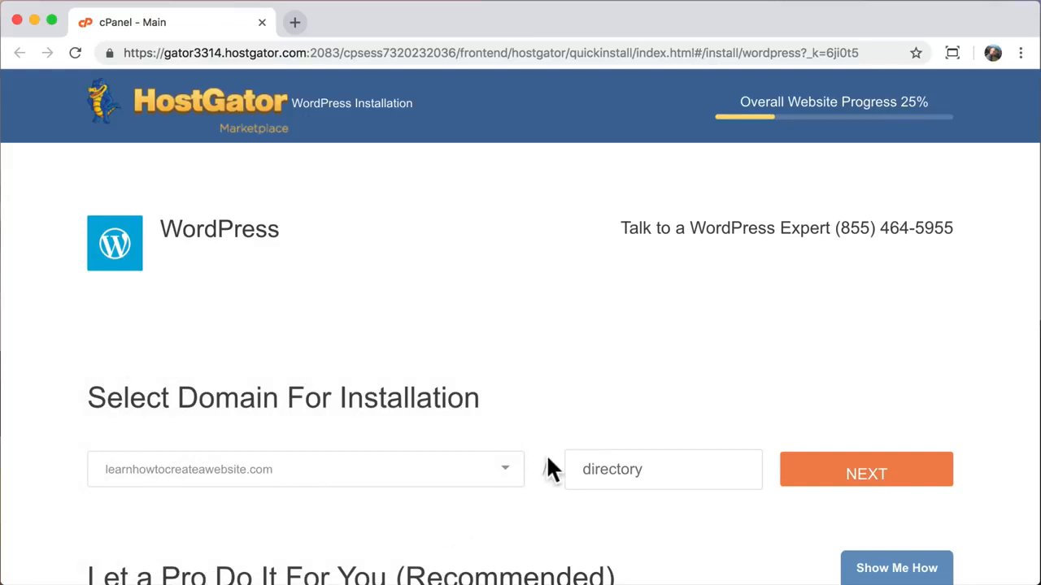
{"action": "left_click", "coordinate": [624, 470]}
{"action": "scroll", "coordinate": [499, 509], "scroll_direction": "down", "scroll_amount": 4}
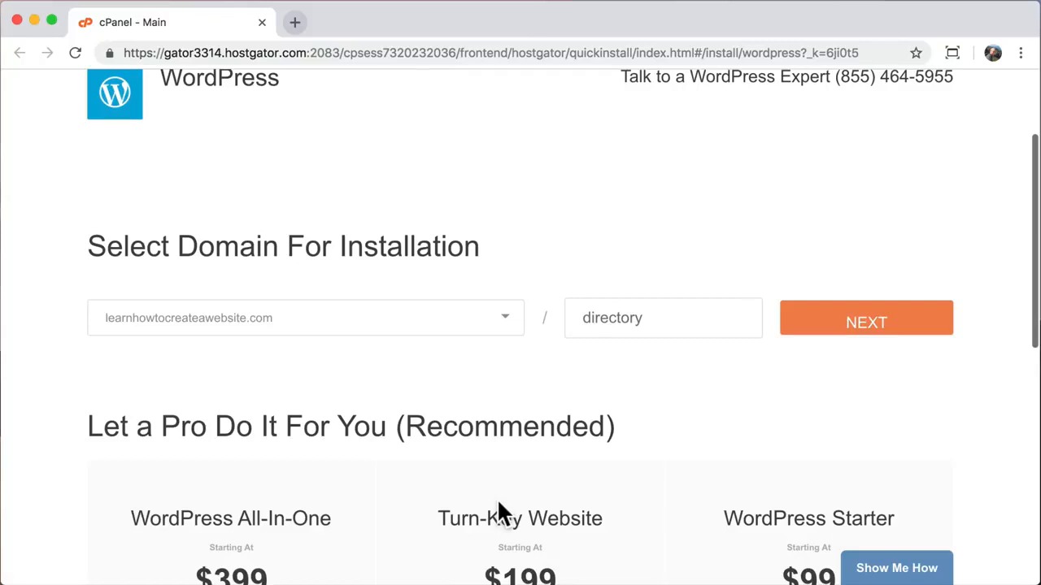
- Continue to install settings; enter blog title 'Create a Website' and admin user 'admin'
{"action": "left_click", "coordinate": [846, 337]}
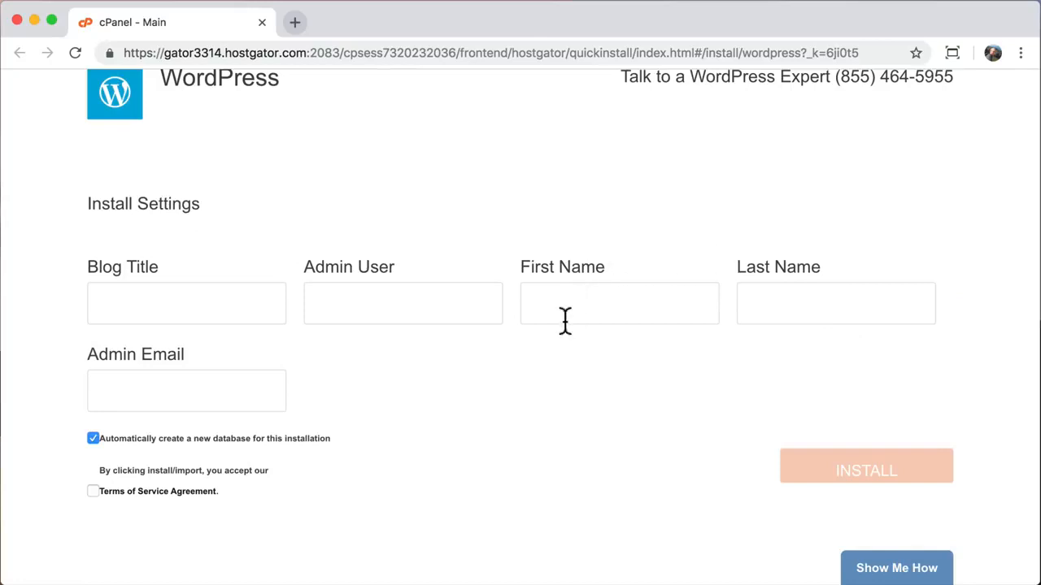
{"action": "left_click", "coordinate": [230, 304]}
{"action": "type", "text": "Create a Website"}
{"action": "key", "text": "Tab"}
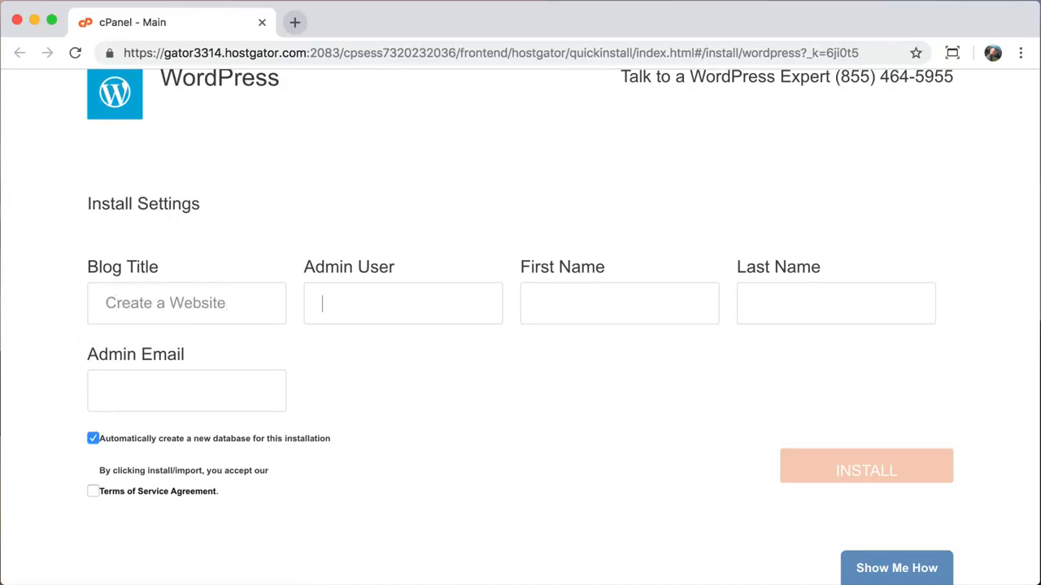
{"action": "type", "text": "admin"}
- Fill in the admin's first name, last name and e-mail, accept the terms, and install WordPress
{"action": "key", "text": "Tab"}
{"action": "key", "text": "Tab"}
{"action": "key", "text": "Tab"}
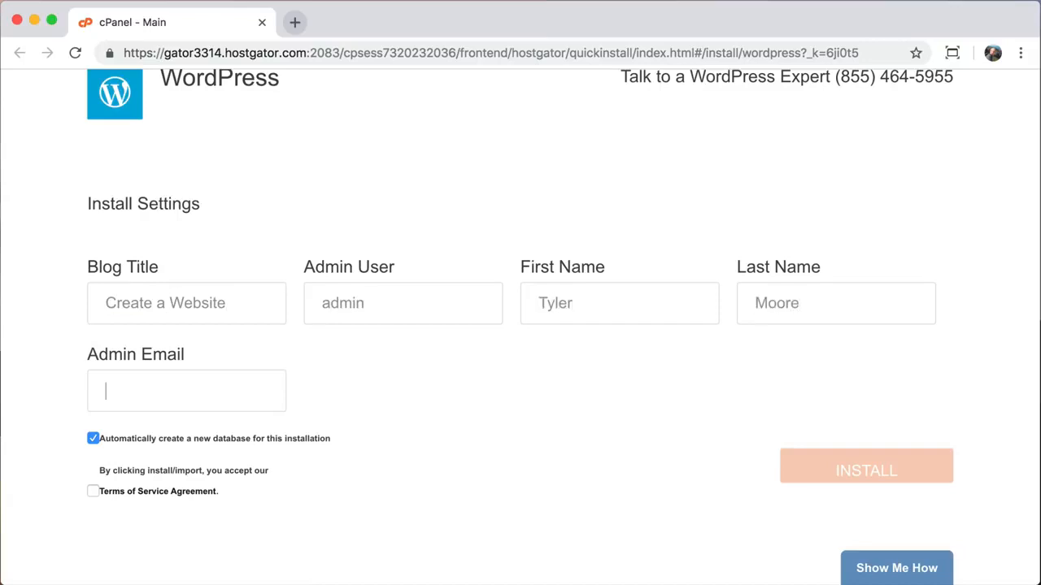
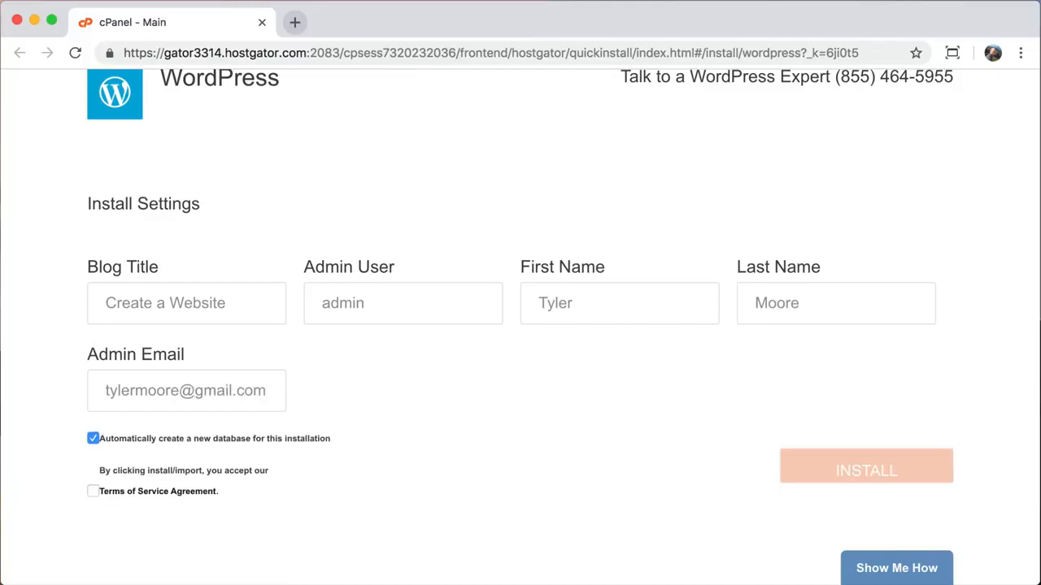
{"action": "left_click", "coordinate": [94, 492]}
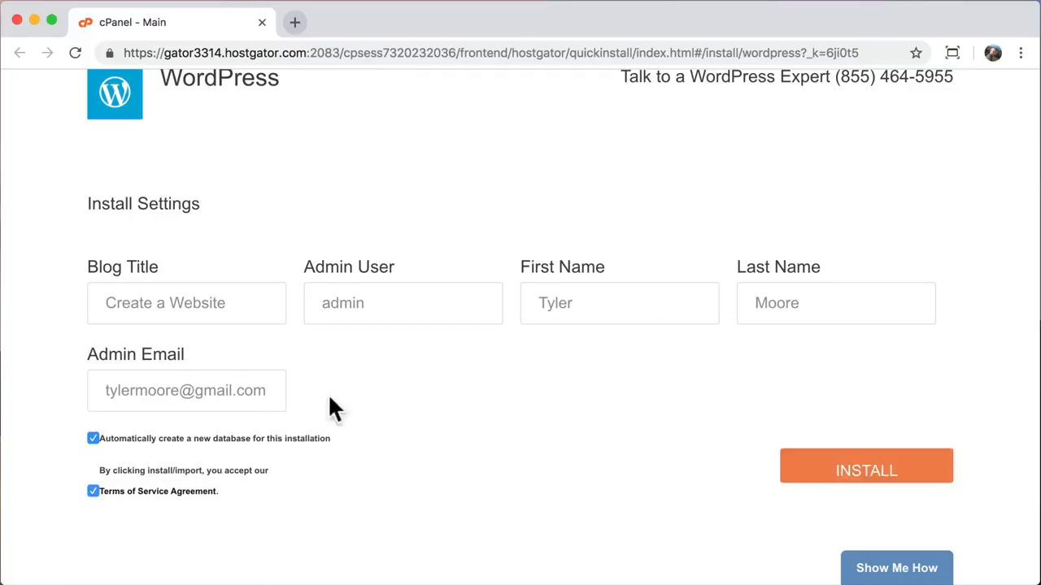
{"action": "left_click", "coordinate": [847, 478]}
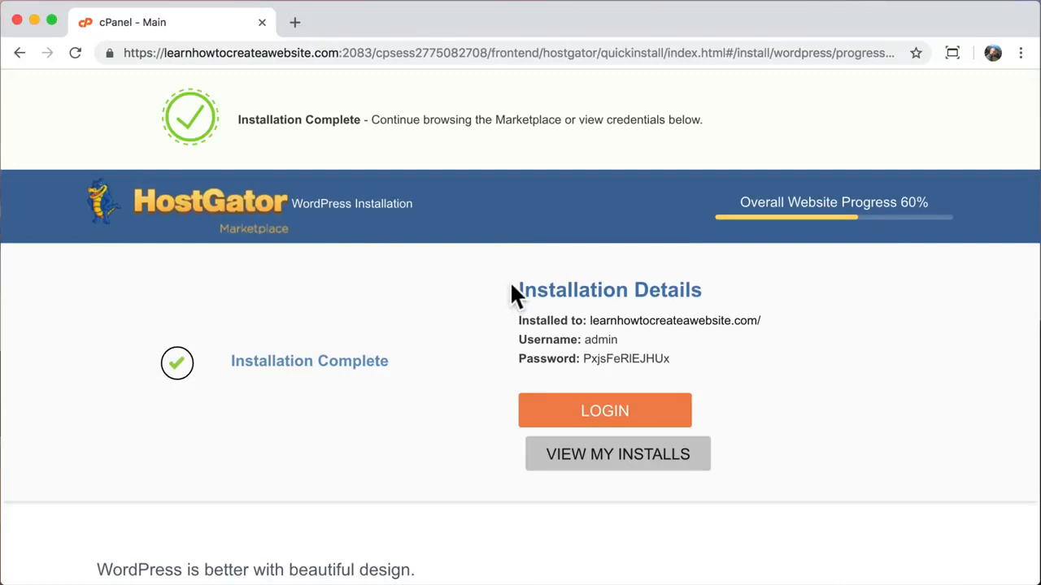
- Copy the login credential lines and select the installed site's domain from Installation Details
{"action": "left_click_drag", "start_coordinate": [520, 293], "coordinate": [715, 295]}
{"action": "left_click", "coordinate": [734, 294]}
{"action": "left_click_drag", "start_coordinate": [518, 319], "coordinate": [696, 355]}
{"action": "right_click", "coordinate": [558, 319]}
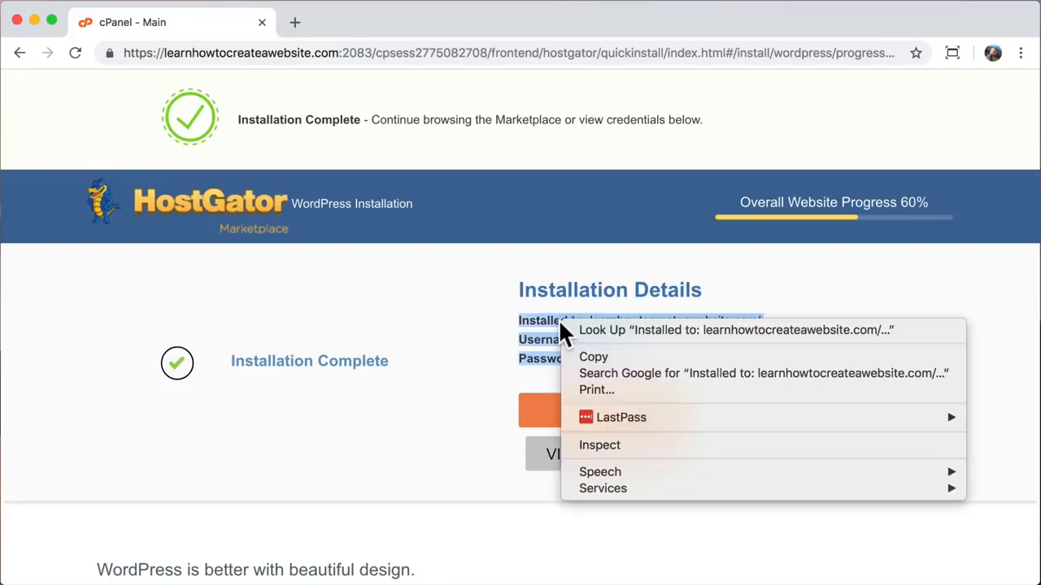
{"action": "left_click", "coordinate": [596, 351]}
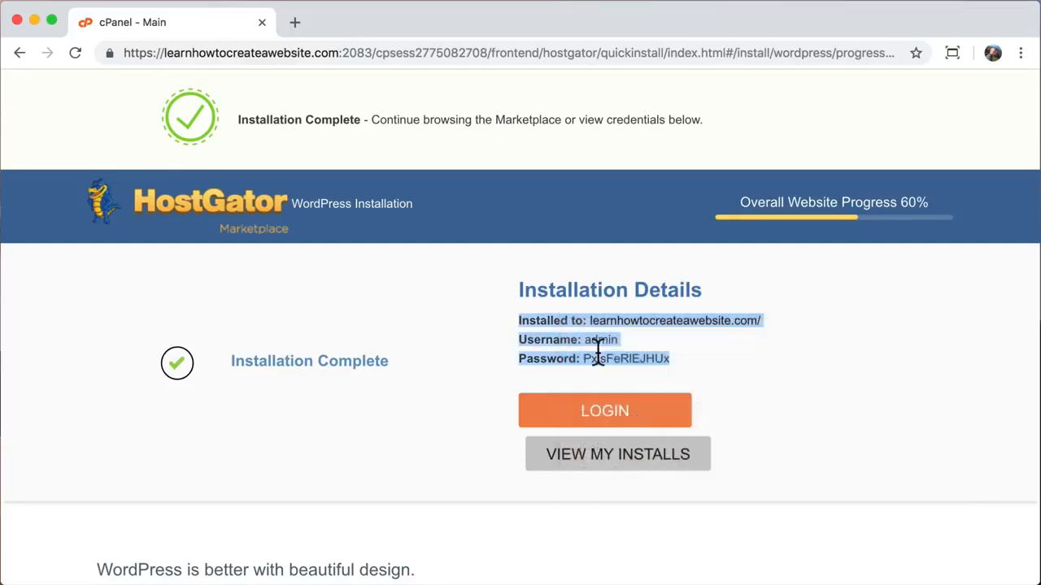
{"action": "left_click", "coordinate": [696, 358]}
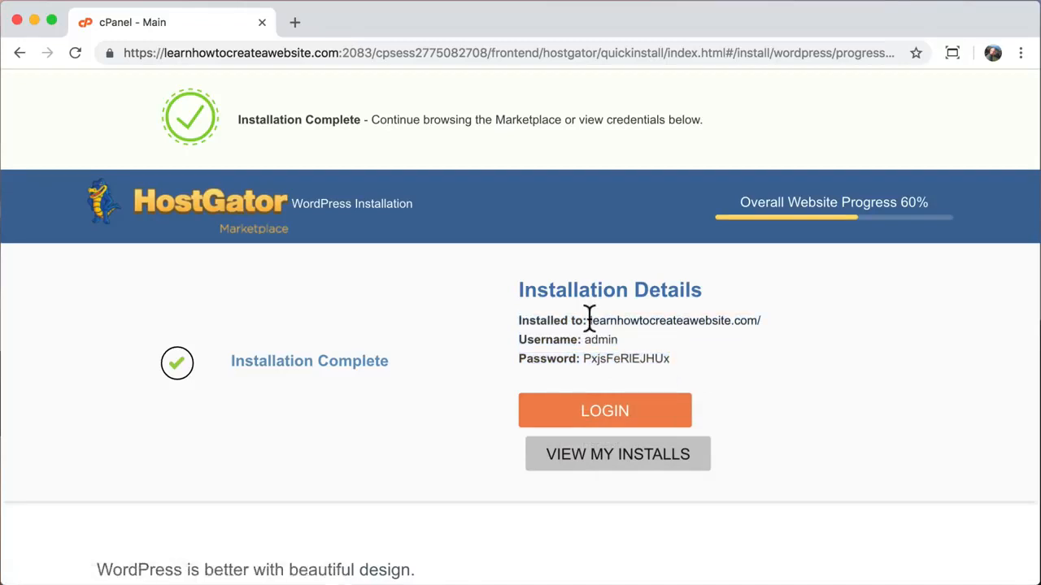
{"action": "left_click_drag", "start_coordinate": [589, 320], "coordinate": [753, 321]}
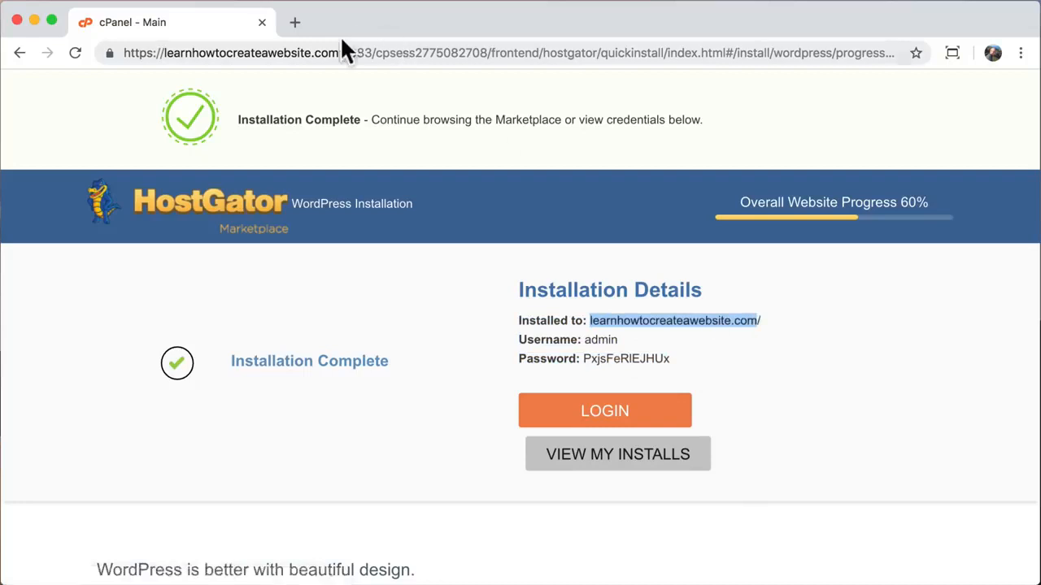
- Try the pasted site address in a new tab, then close the failed error tab
{"action": "left_click", "coordinate": [294, 22]}
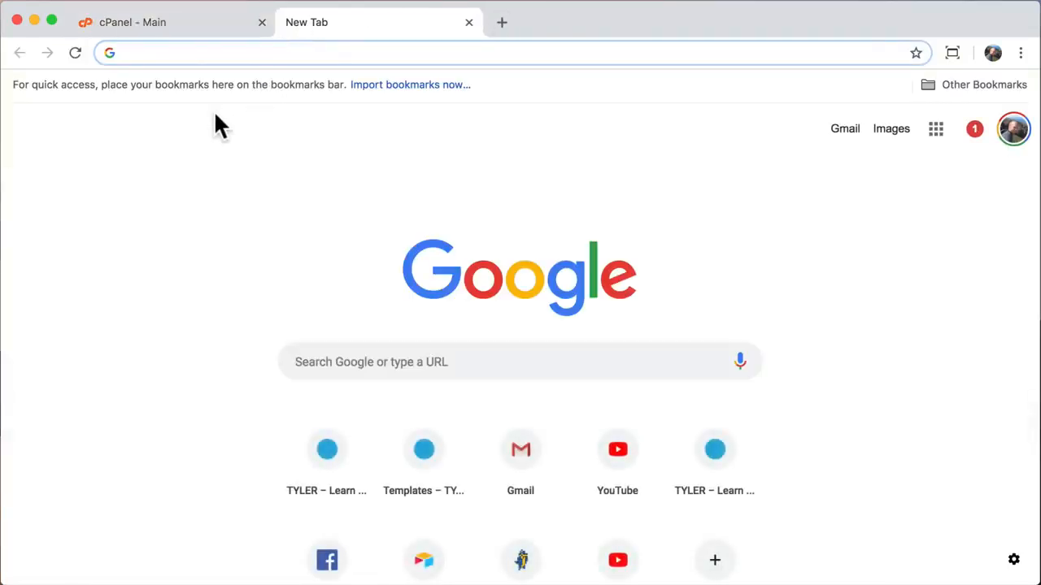
{"action": "key", "text": "super+v"}
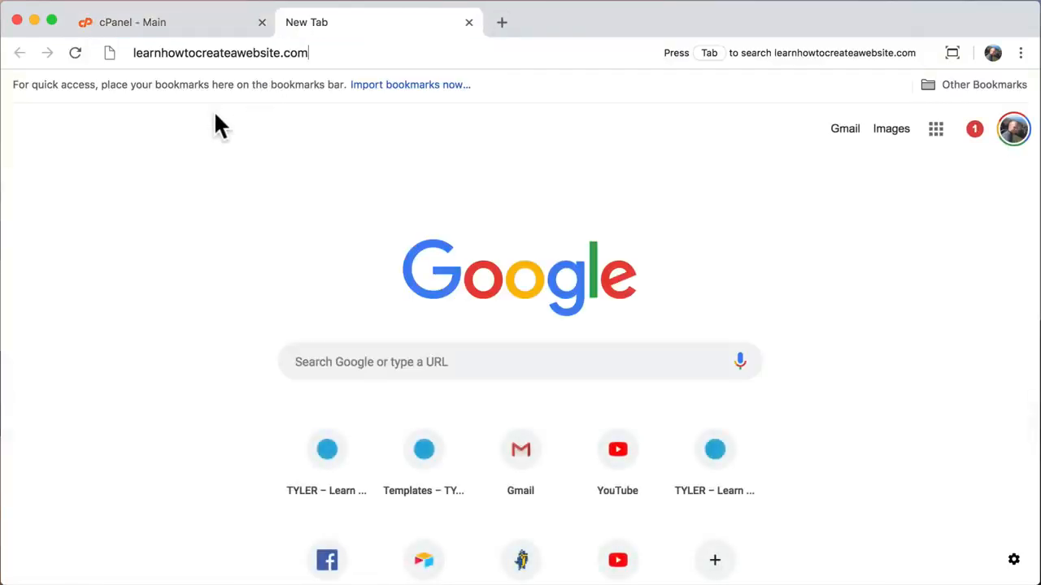
{"action": "key", "text": "Return"}
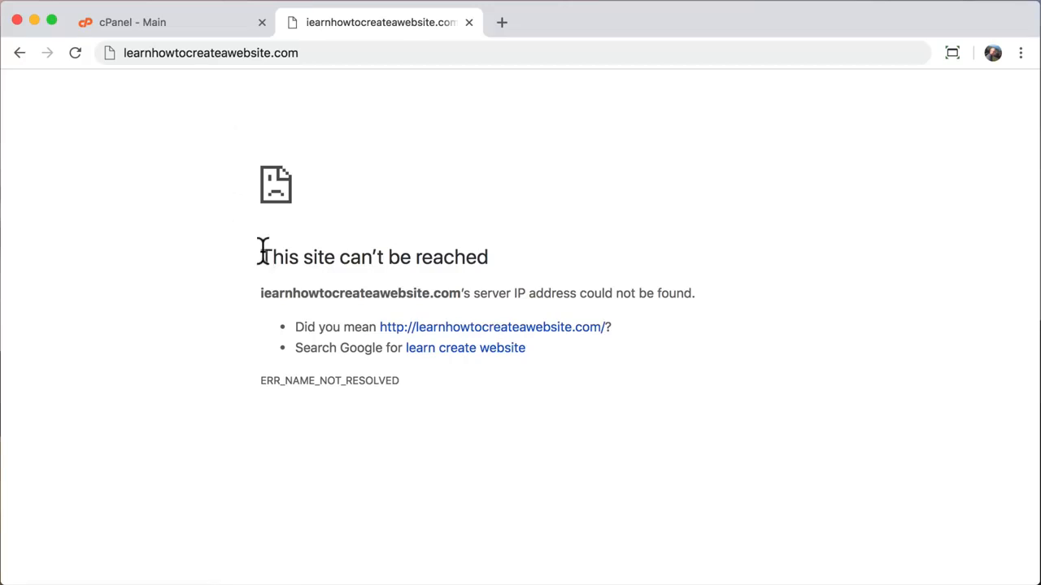
{"action": "left_click_drag", "start_coordinate": [262, 251], "coordinate": [581, 398]}
{"action": "left_click", "coordinate": [582, 398]}
{"action": "left_click", "coordinate": [469, 23]}
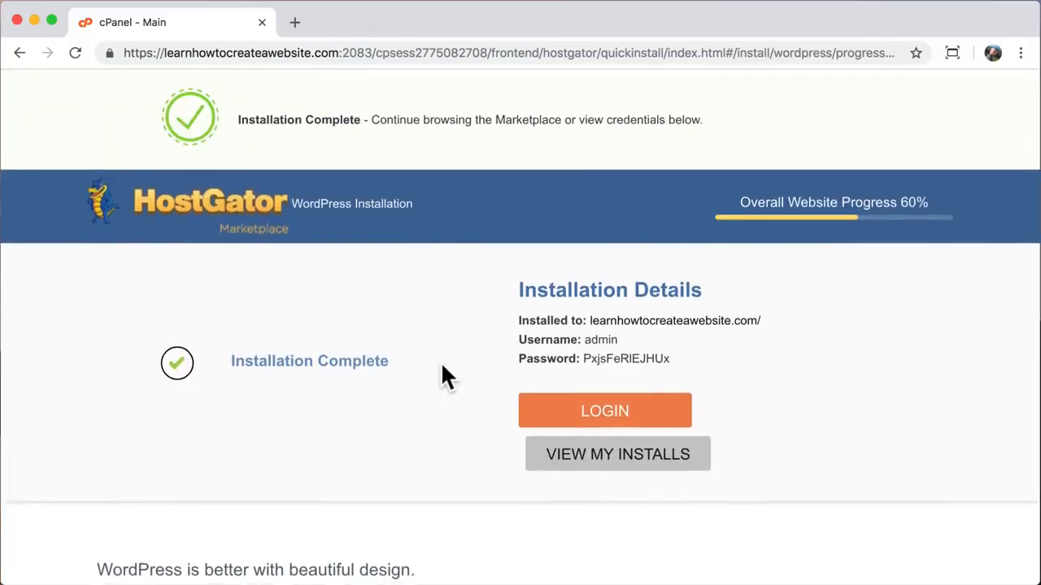
- Load learnhowtocreateawebsite.com in a new tab, showing the Website Coming Soon page
{"action": "left_click", "coordinate": [295, 22]}
{"action": "type", "text": "learnhowto"}
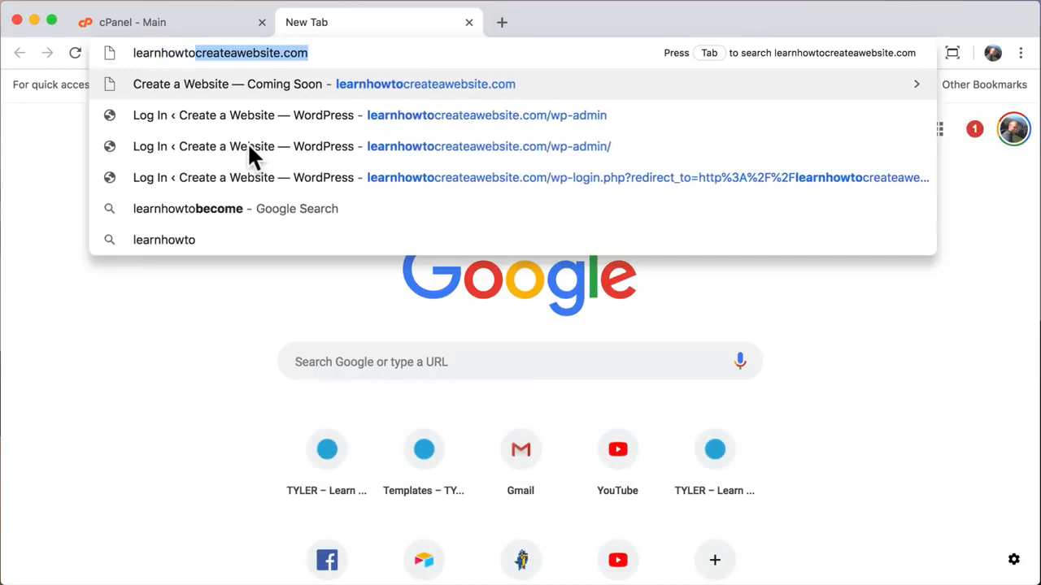
{"action": "type", "text": "createawebsite."}
{"action": "key", "text": "Return"}
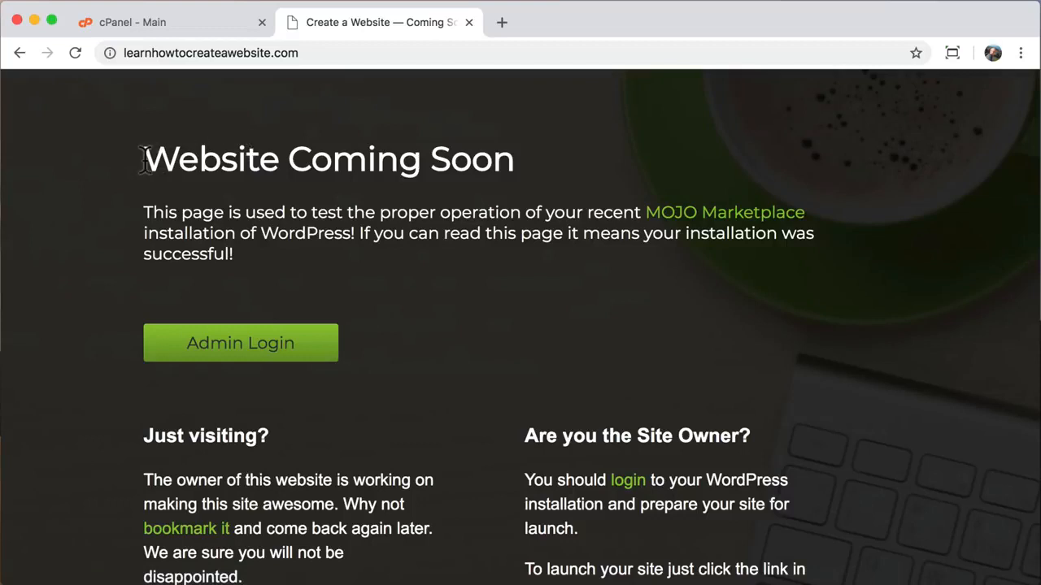
{"action": "left_click_drag", "start_coordinate": [144, 159], "coordinate": [506, 167]}
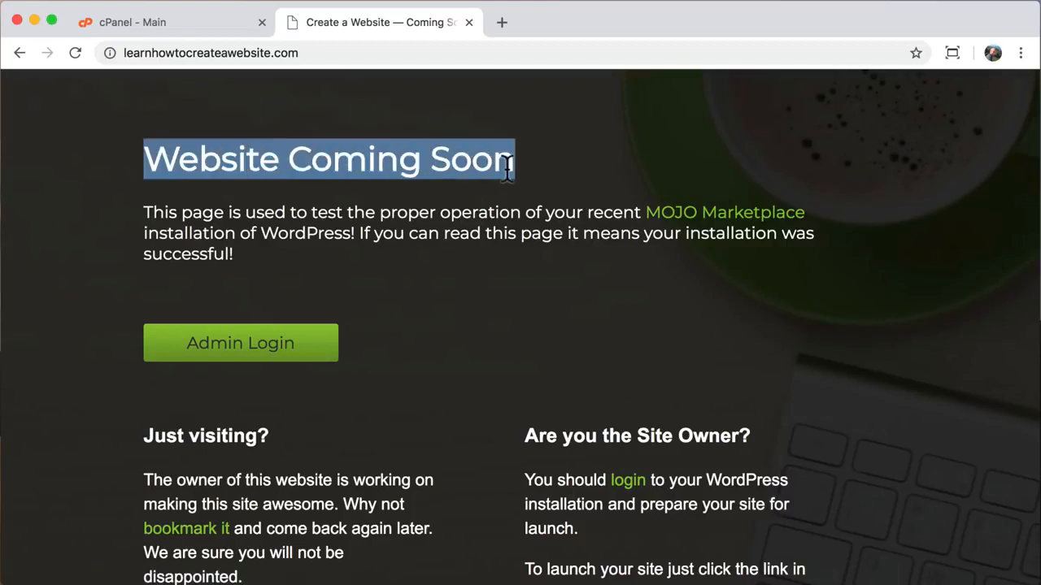
{"action": "left_click", "coordinate": [506, 167]}
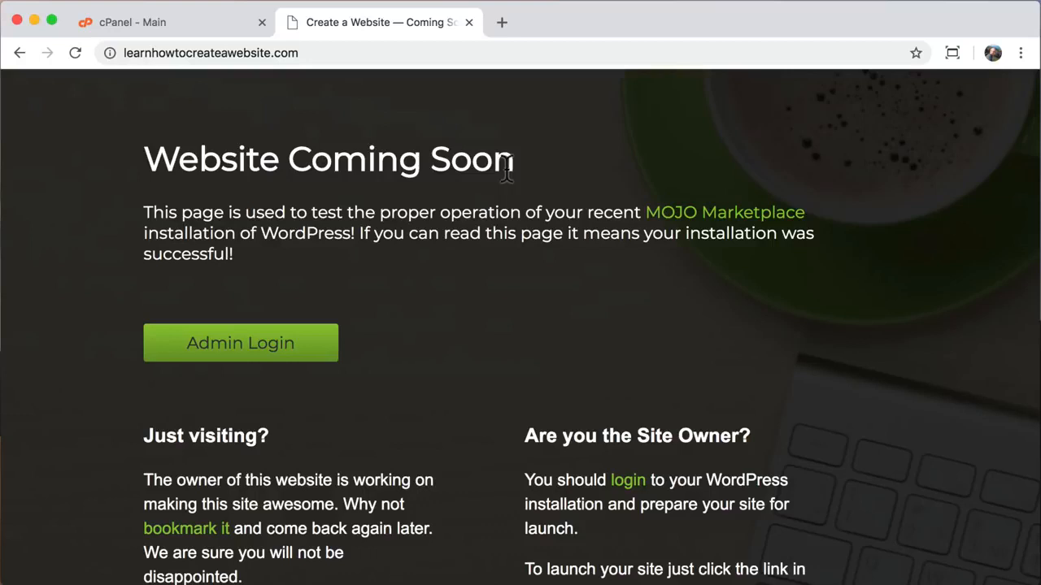
{"action": "left_click", "coordinate": [360, 53]}
{"action": "left_click", "coordinate": [360, 53]}
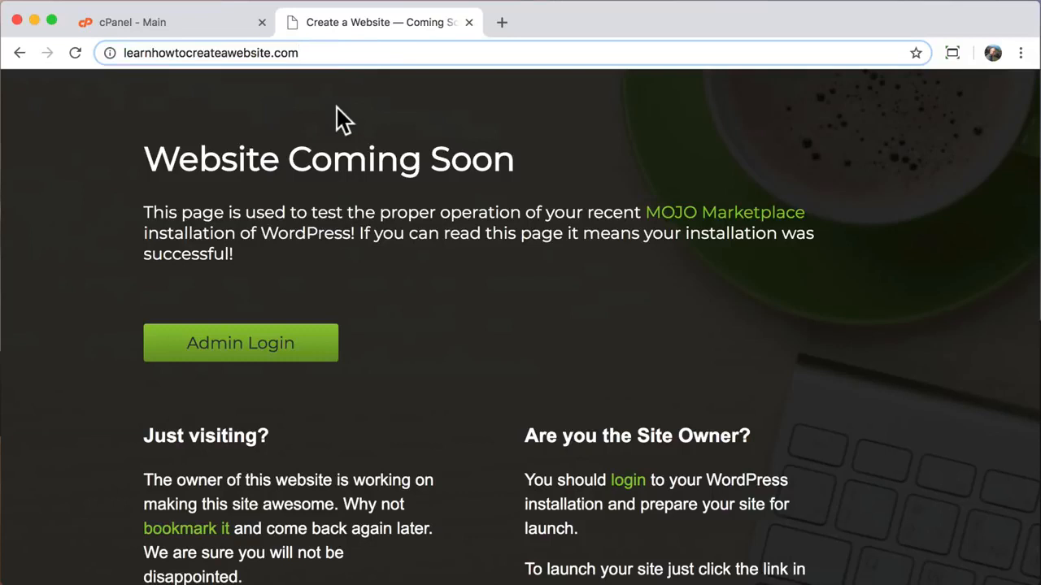
- Load the site's /wp-admin login page and copy the generated admin password from cPanel
{"action": "type", "text": "/wp-admin"}
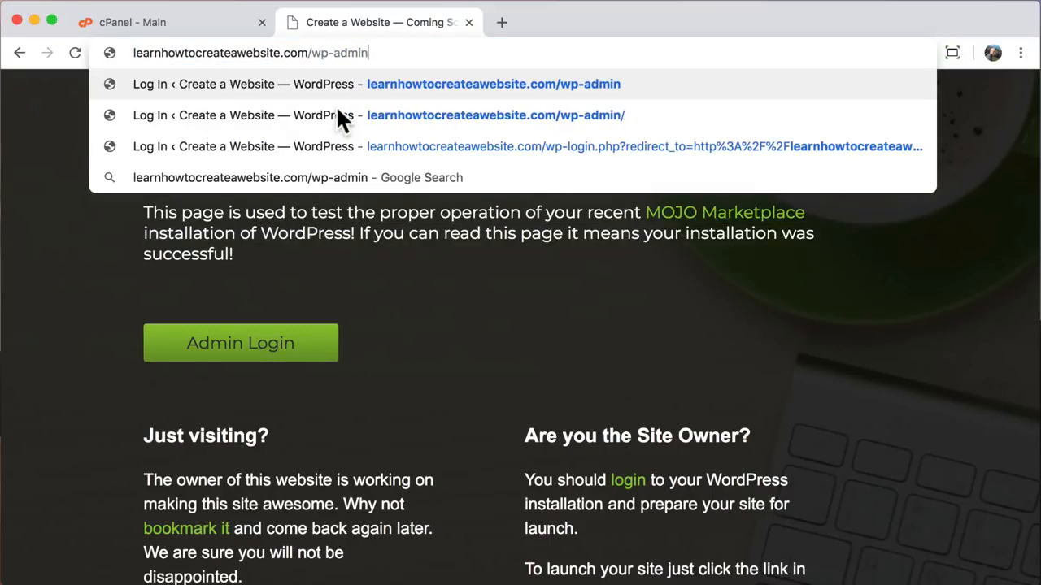
{"action": "key", "text": "Return"}
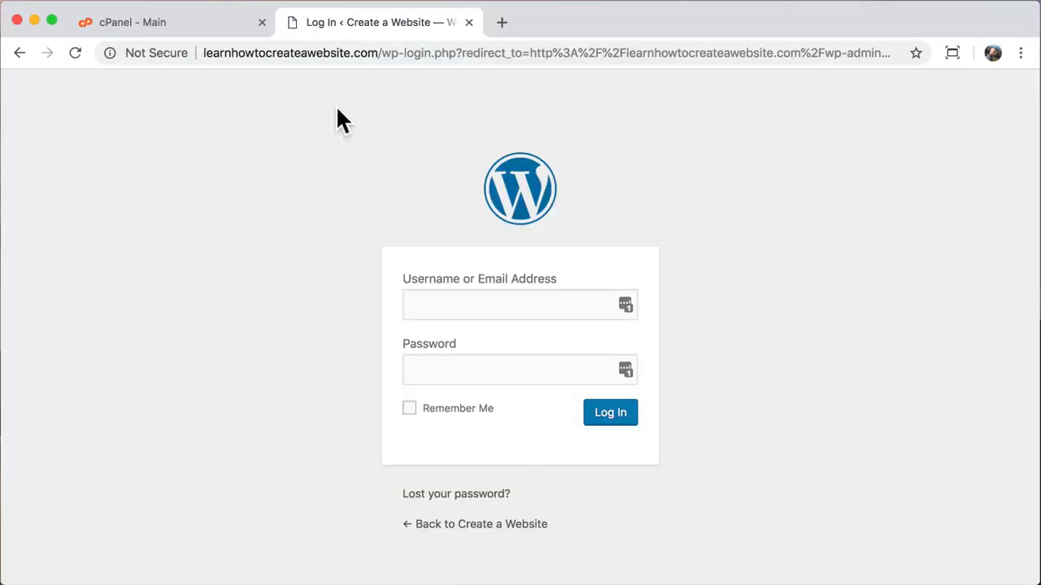
{"action": "left_click", "coordinate": [207, 22]}
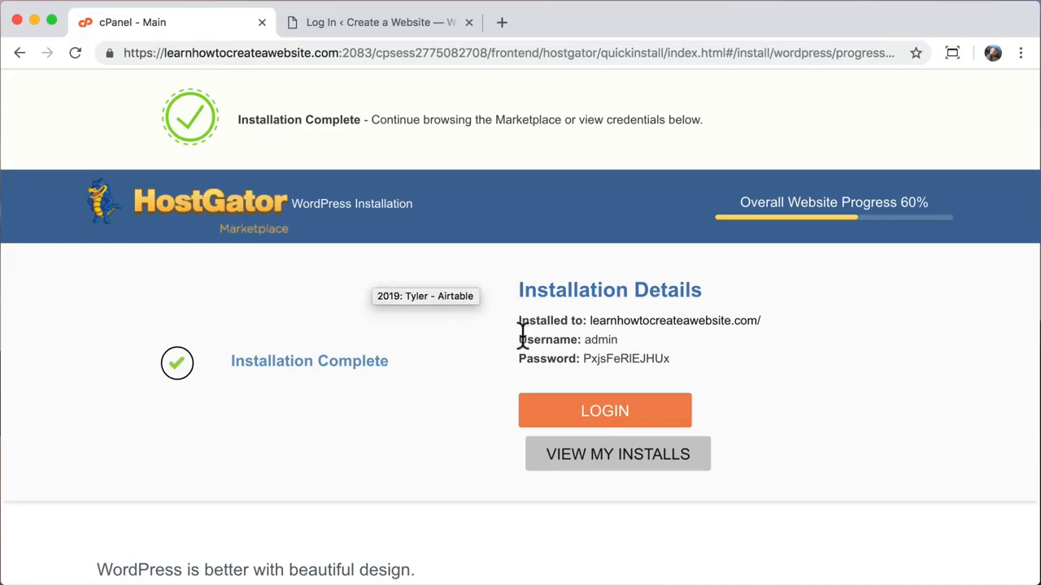
{"action": "left_click_drag", "start_coordinate": [584, 358], "coordinate": [643, 358]}
{"action": "right_click", "coordinate": [644, 357]}
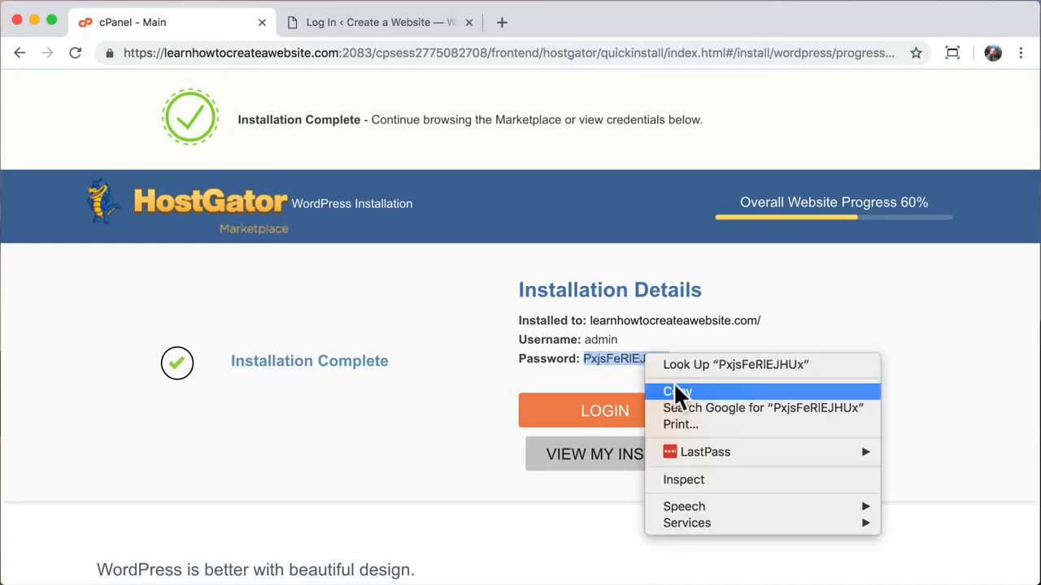
{"action": "left_click", "coordinate": [673, 388]}
- Log in with username admin and the pasted password
{"action": "left_click", "coordinate": [379, 27]}
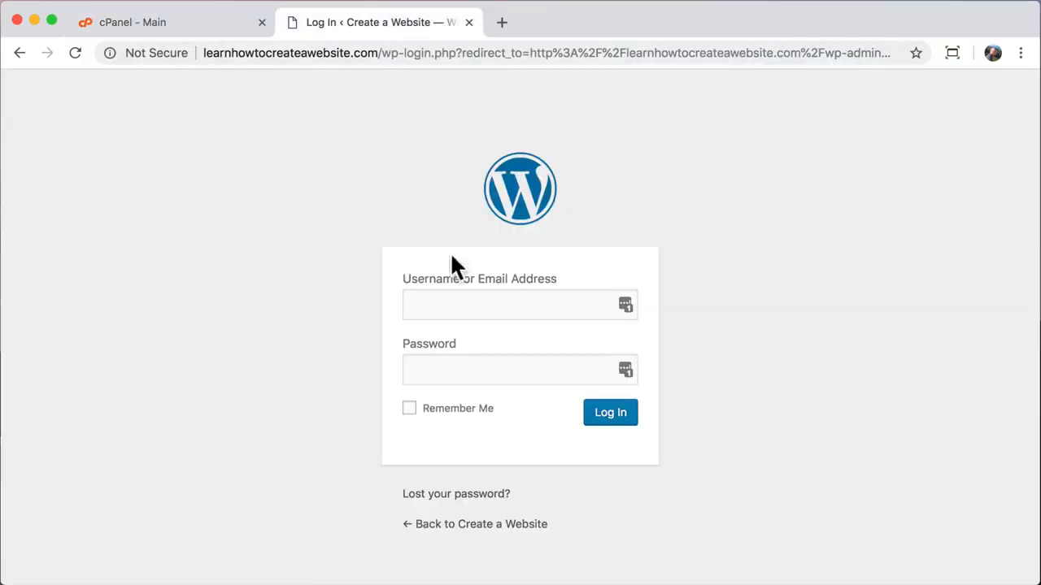
{"action": "left_click", "coordinate": [425, 306]}
{"action": "type", "text": "admin"}
{"action": "key", "text": "Tab"}
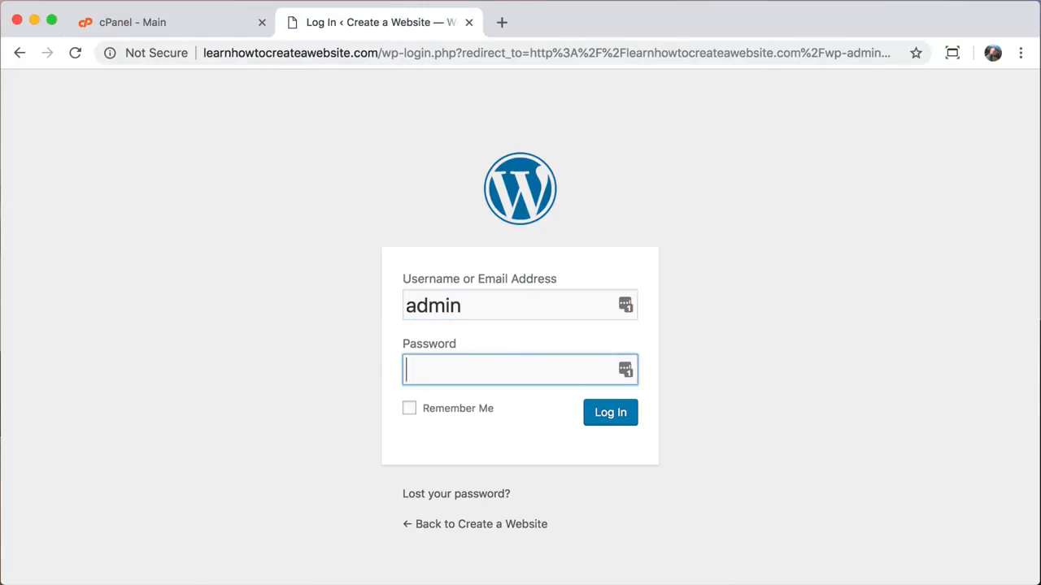
{"action": "right_click", "coordinate": [436, 370]}
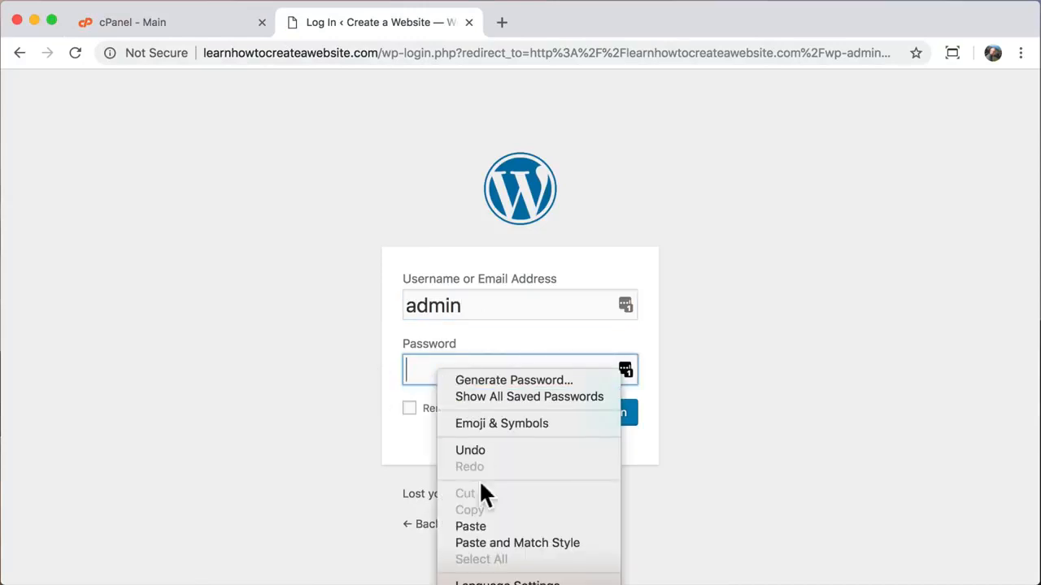
{"action": "left_click", "coordinate": [484, 526]}
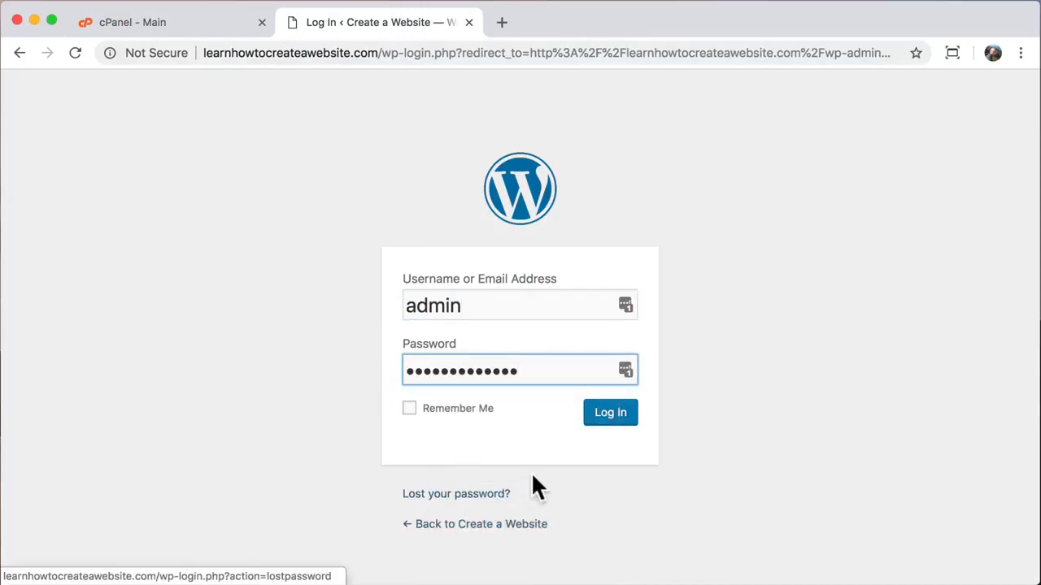
{"action": "left_click", "coordinate": [618, 418]}
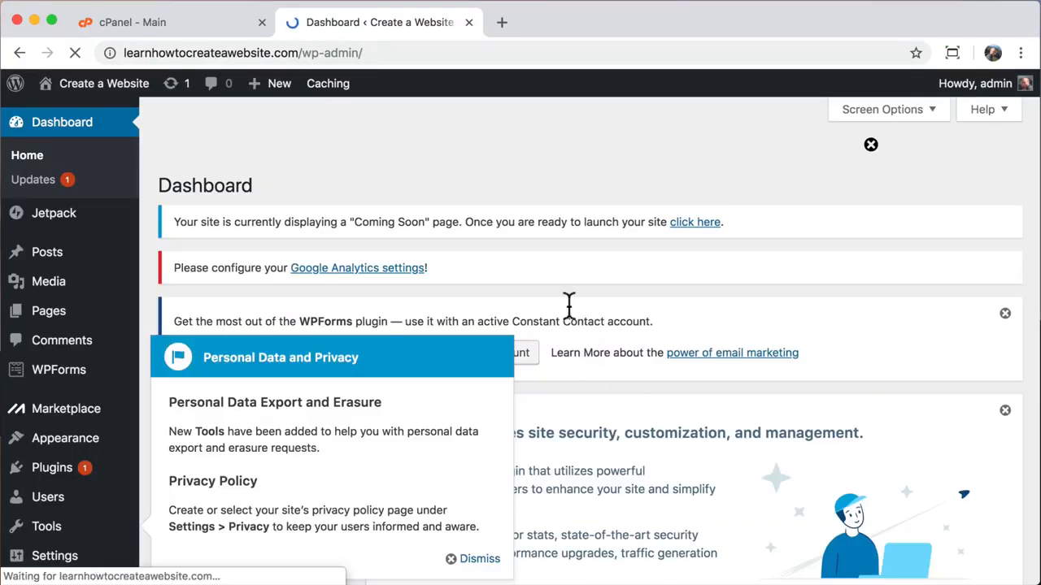
- Close the cPanel tab and browse the live CREATE A WEBSITE front page via Visit Site
{"action": "left_click", "coordinate": [262, 22]}
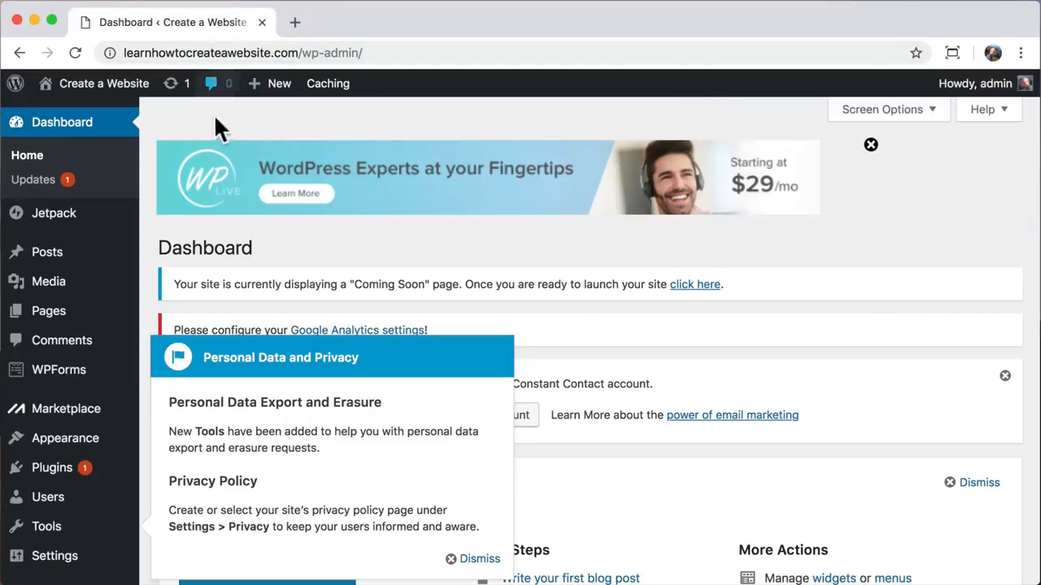
{"action": "mouse_move", "coordinate": [122, 98]}
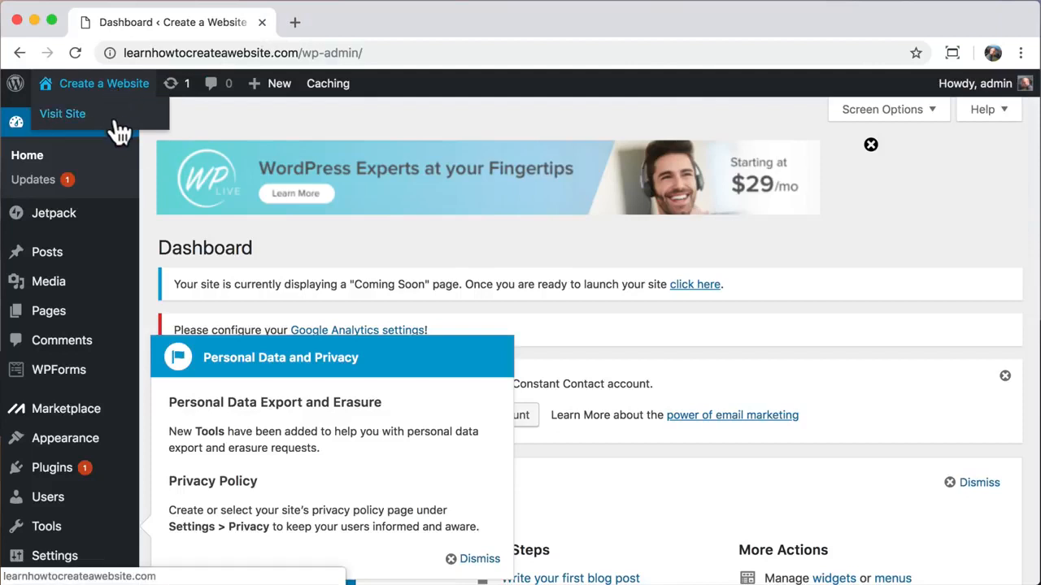
{"action": "left_click", "coordinate": [115, 122]}
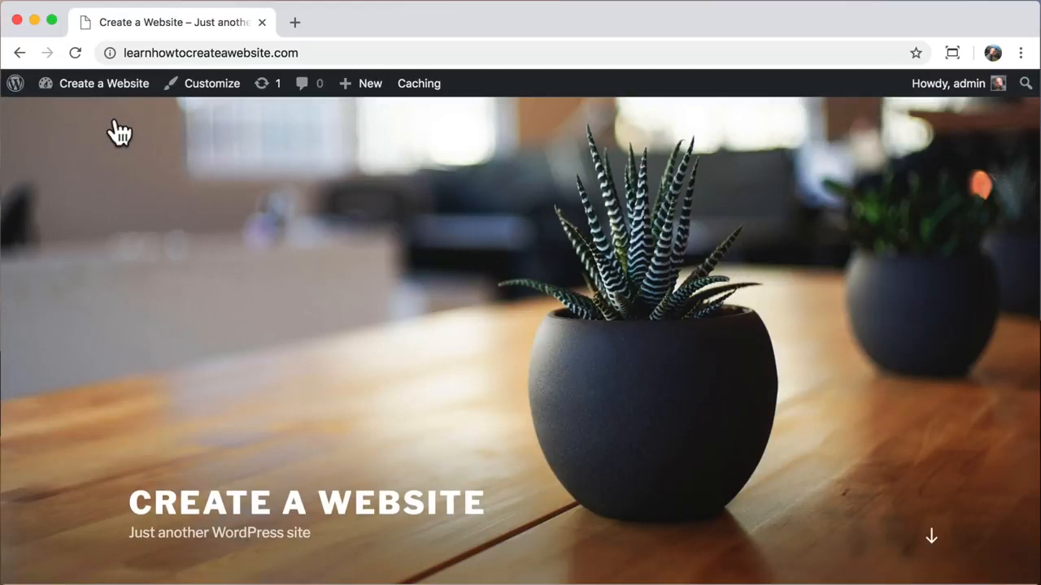
{"action": "scroll", "coordinate": [119, 132], "scroll_direction": "down", "scroll_amount": 7}
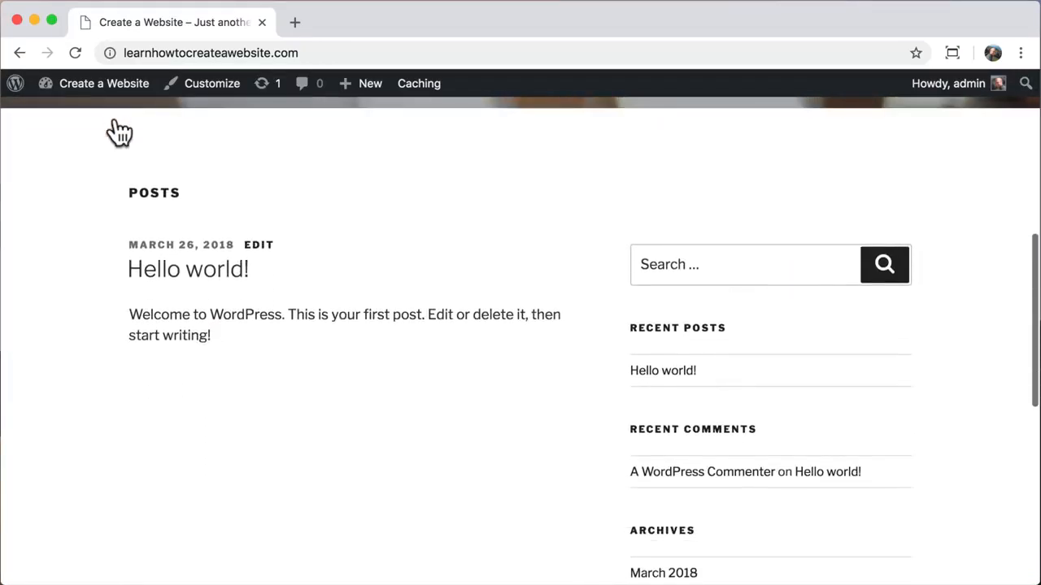
{"action": "scroll", "coordinate": [119, 132], "scroll_direction": "down", "scroll_amount": 10}
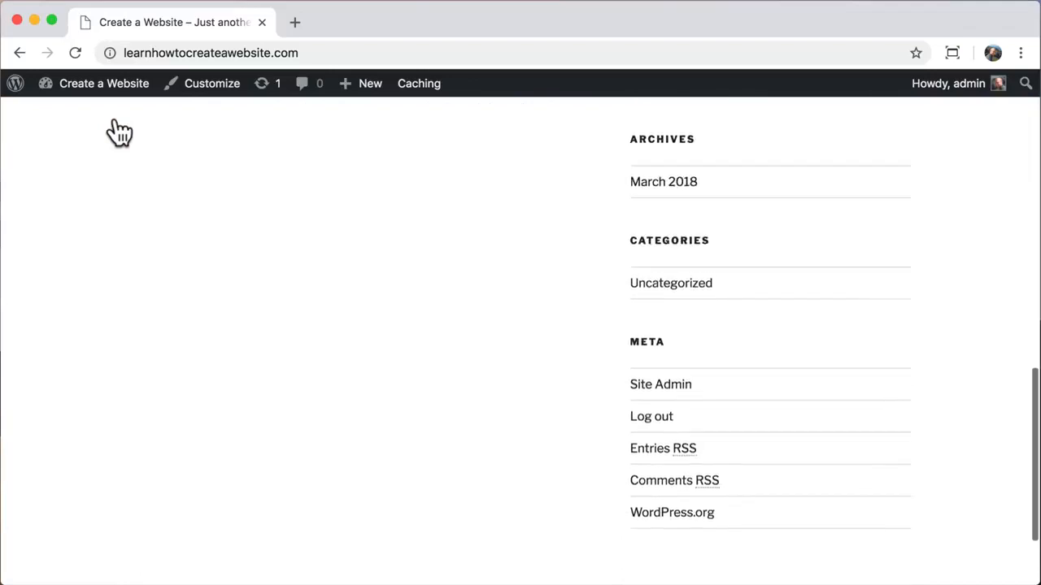
{"action": "scroll", "coordinate": [119, 132], "scroll_direction": "up", "scroll_amount": 15}
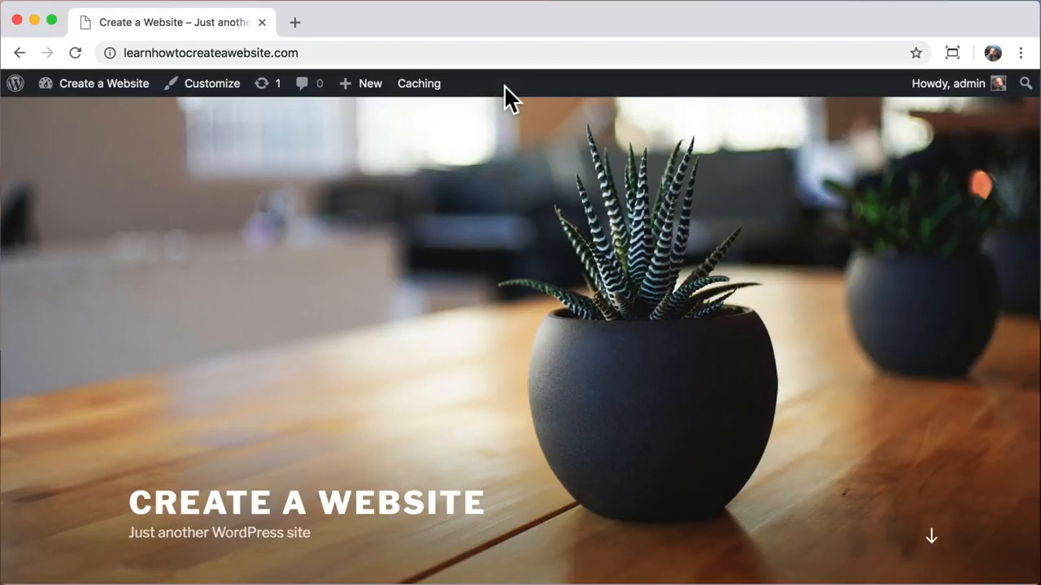
- Open the admin user's profile from the Users list
{"action": "mouse_move", "coordinate": [91, 93]}
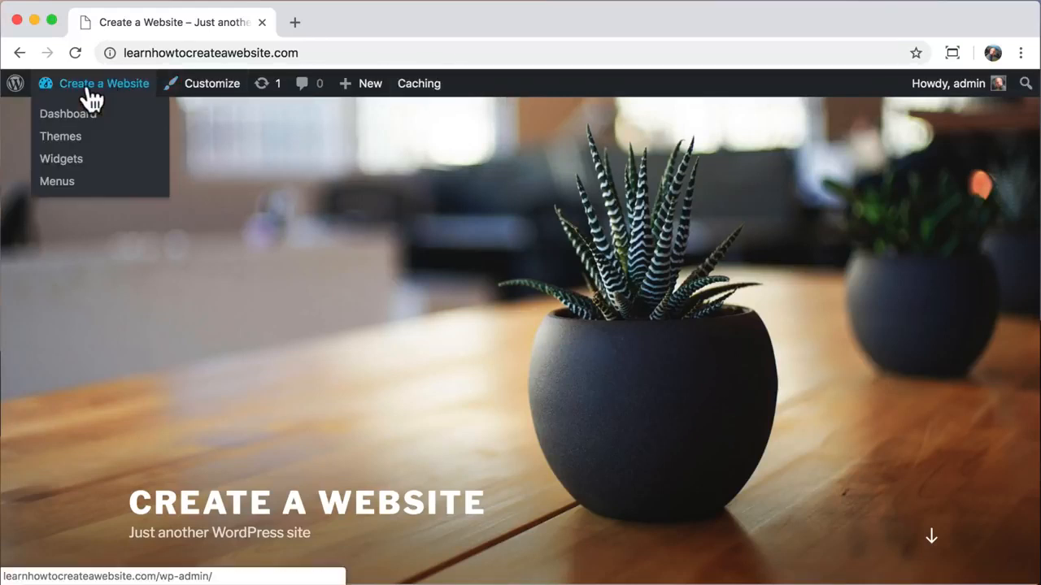
{"action": "left_click", "coordinate": [49, 127]}
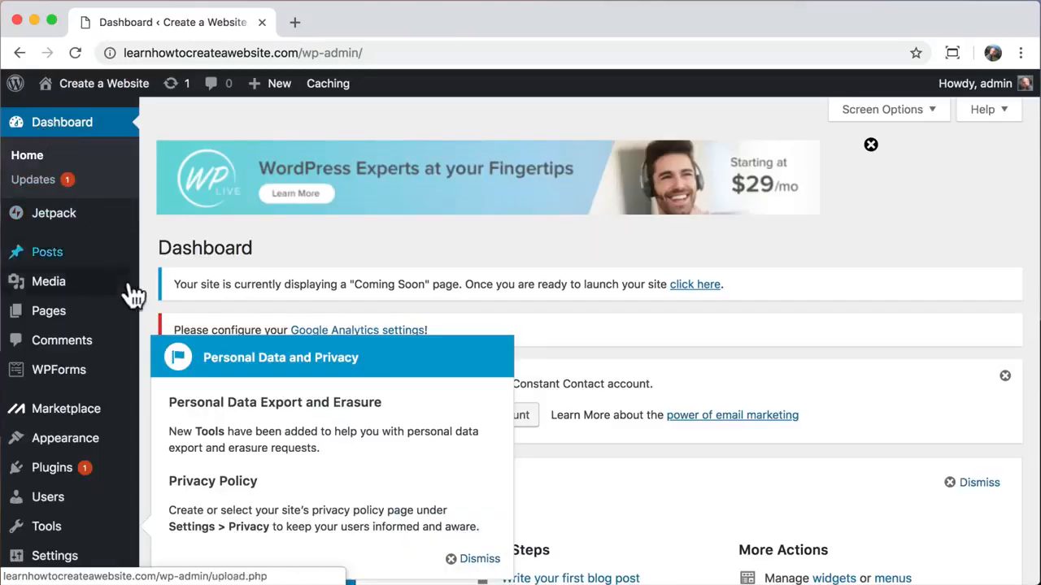
{"action": "left_click", "coordinate": [25, 498]}
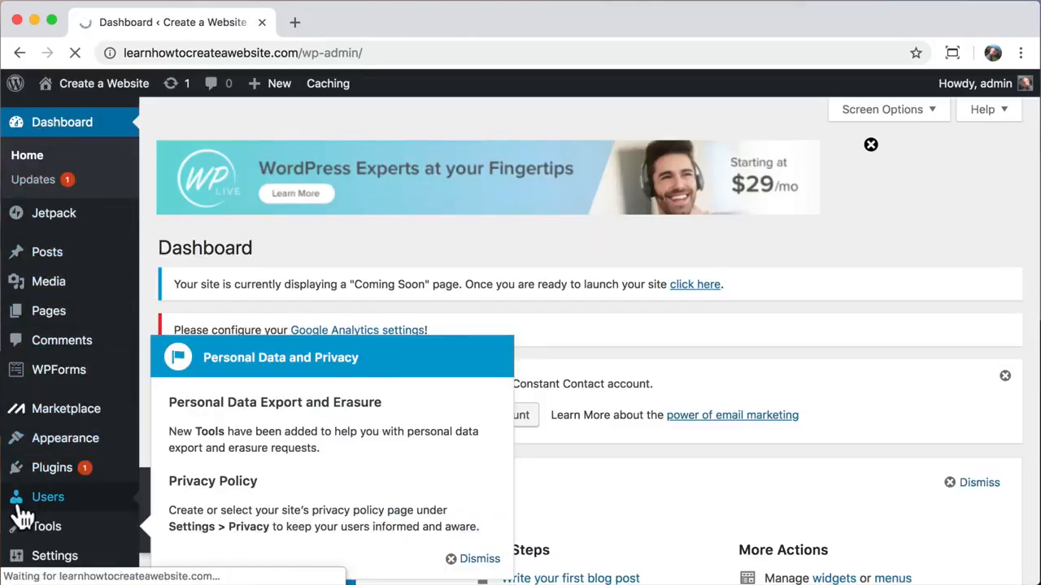
{"action": "scroll", "coordinate": [149, 464], "scroll_direction": "down", "scroll_amount": 3}
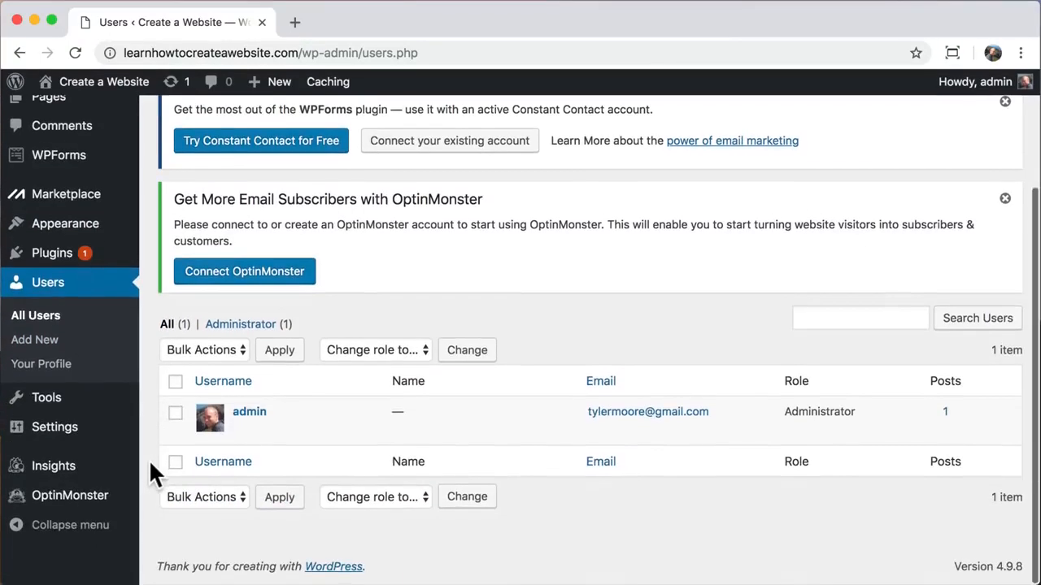
{"action": "left_click", "coordinate": [244, 431]}
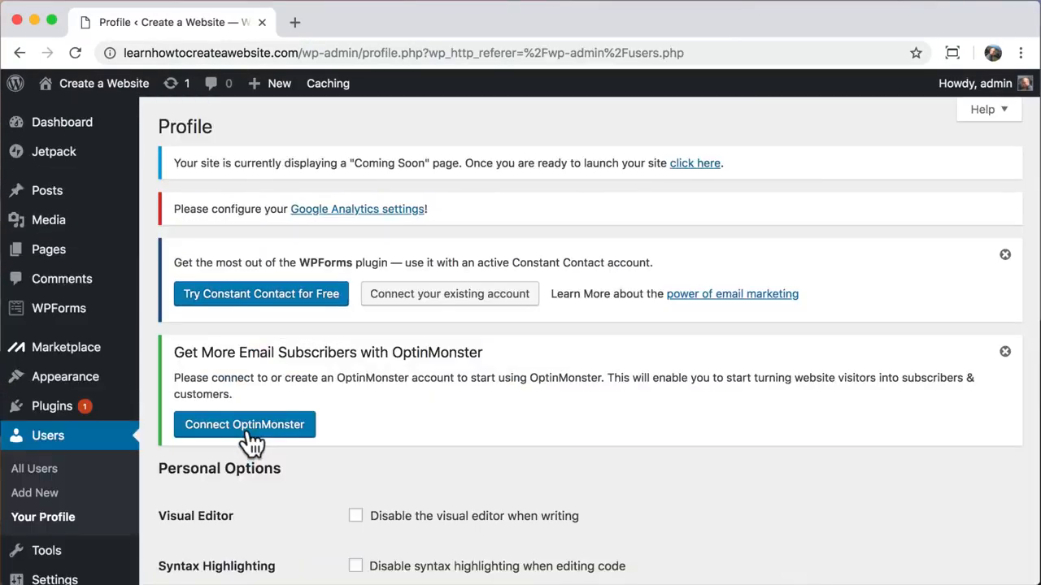
- Generate a new password, then overwrite it with a custom six-character password
{"action": "scroll", "coordinate": [248, 443], "scroll_direction": "down", "scroll_amount": 5}
{"action": "scroll", "coordinate": [252, 443], "scroll_direction": "down", "scroll_amount": 3}
{"action": "scroll", "coordinate": [252, 443], "scroll_direction": "down", "scroll_amount": 6}
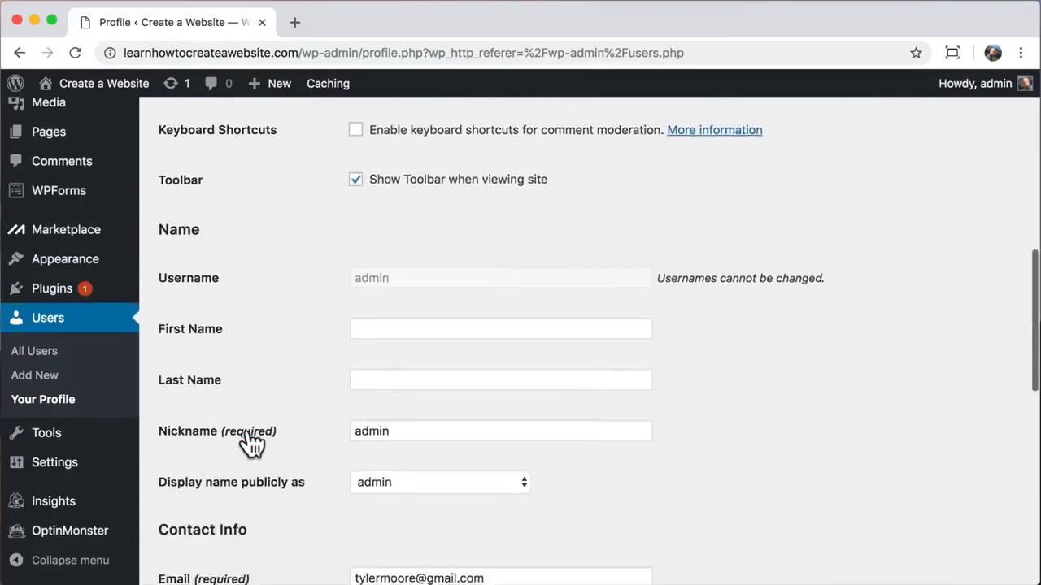
{"action": "scroll", "coordinate": [252, 443], "scroll_direction": "down", "scroll_amount": 10}
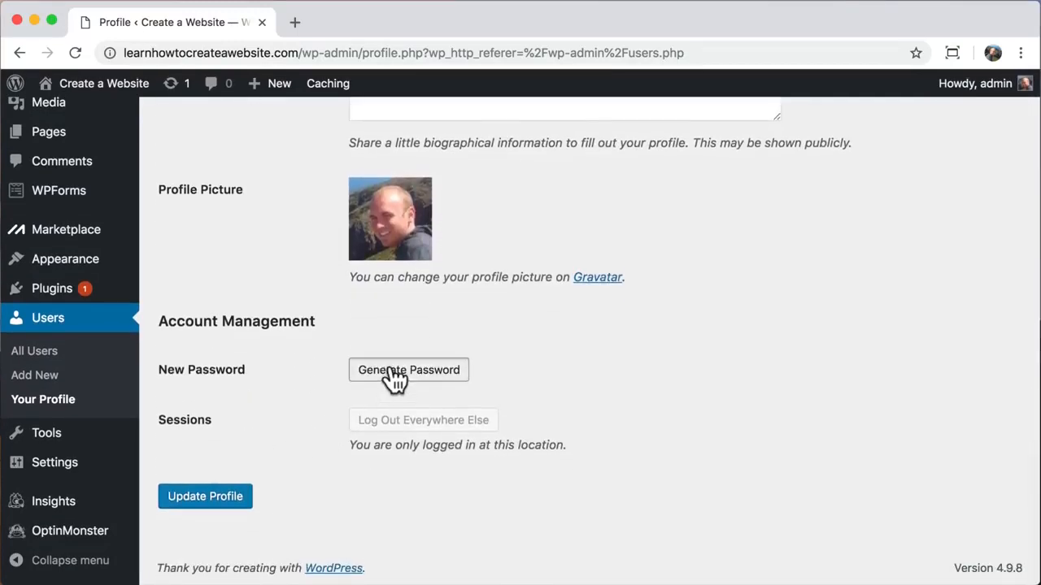
{"action": "left_click", "coordinate": [390, 367]}
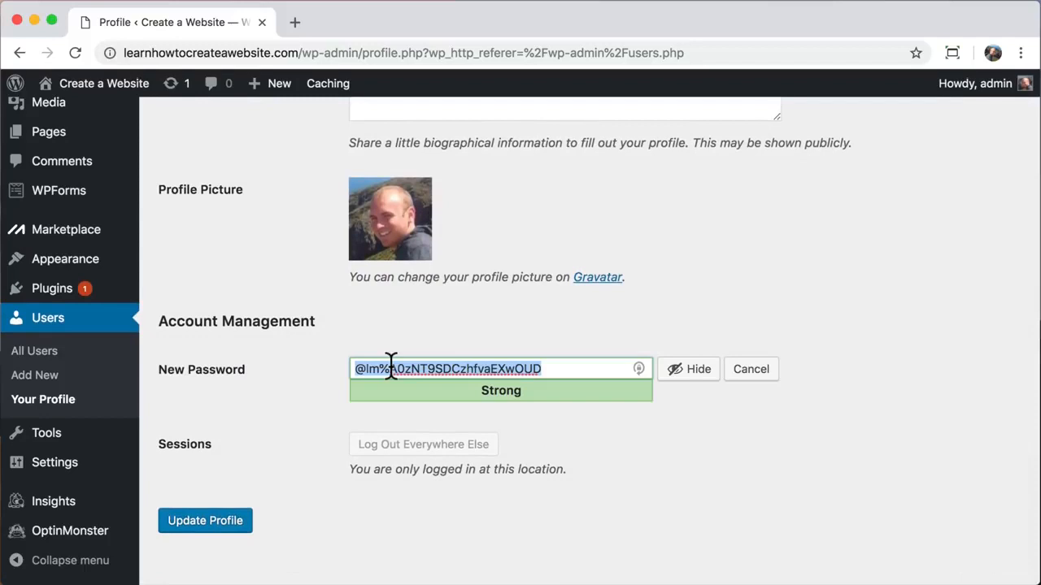
{"action": "left_click", "coordinate": [696, 375]}
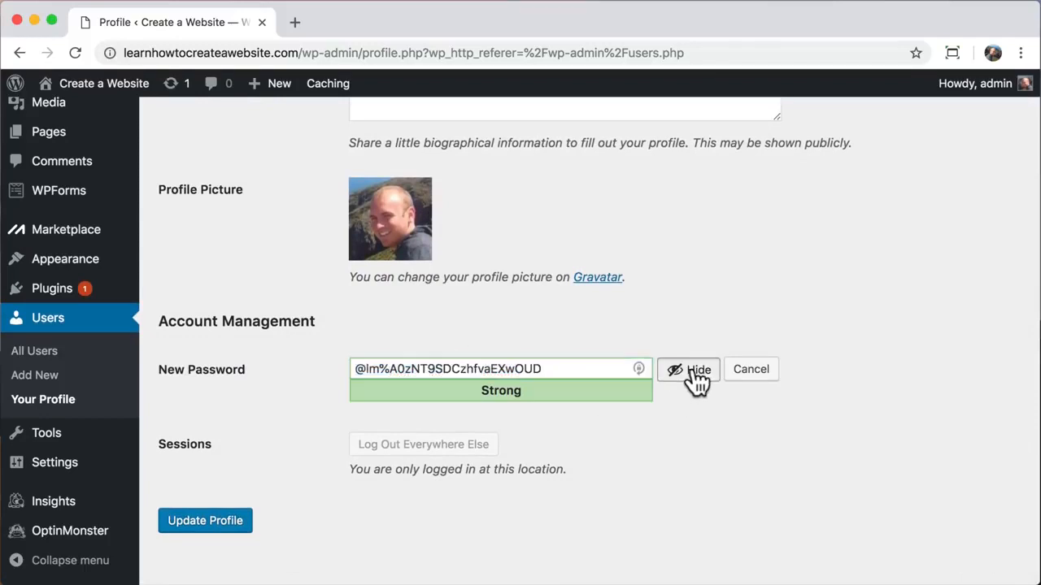
{"action": "double_click", "coordinate": [513, 366]}
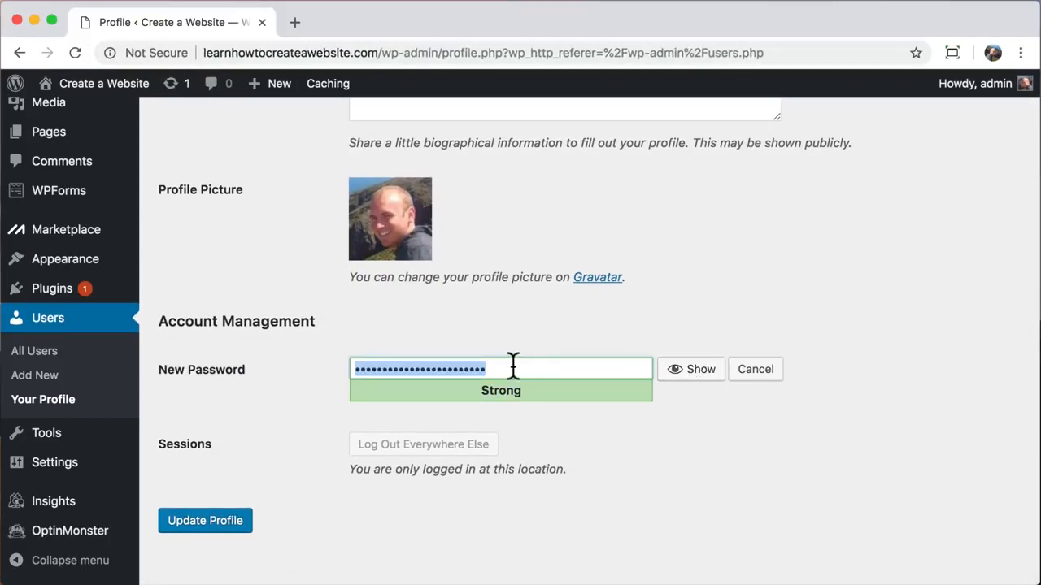
{"action": "type", "text": "123456"}
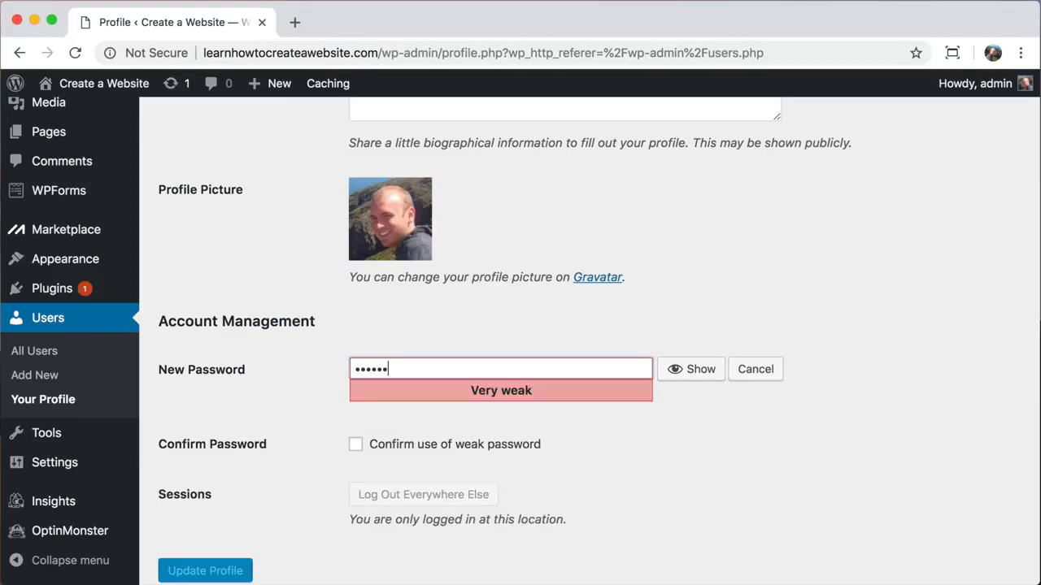
{"action": "type", "text": "•••••••••••••"}
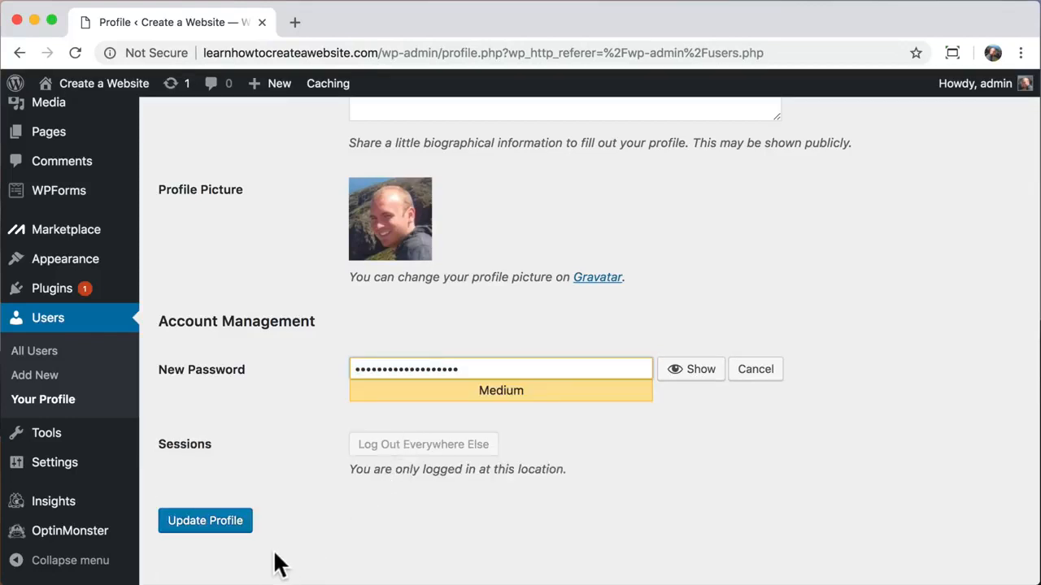
- Save the new password with Update Profile
{"action": "left_click", "coordinate": [198, 524]}
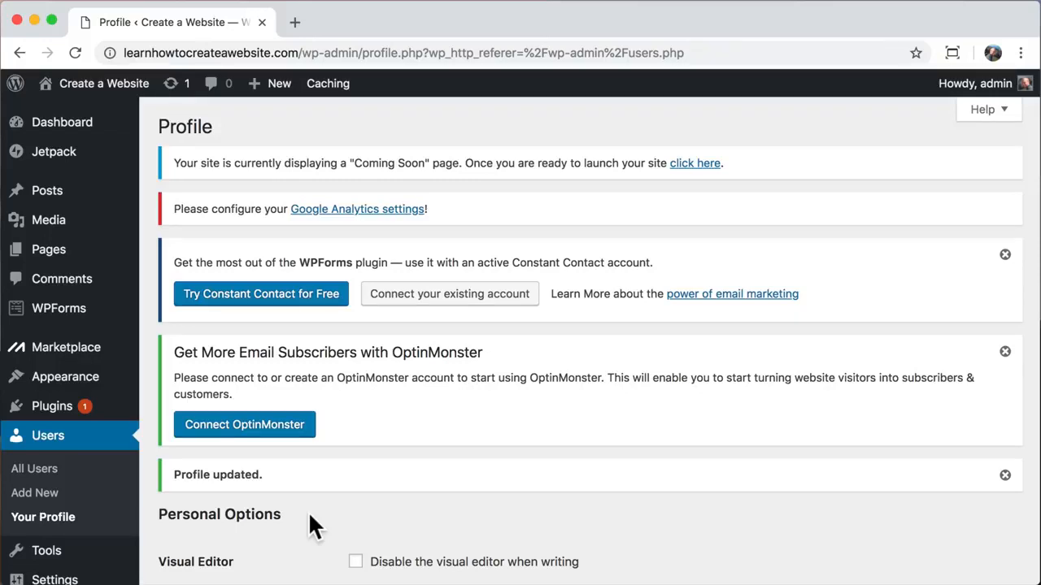
- Deactivate all installed plugins with the Deactivate bulk action
{"action": "left_click", "coordinate": [43, 414]}
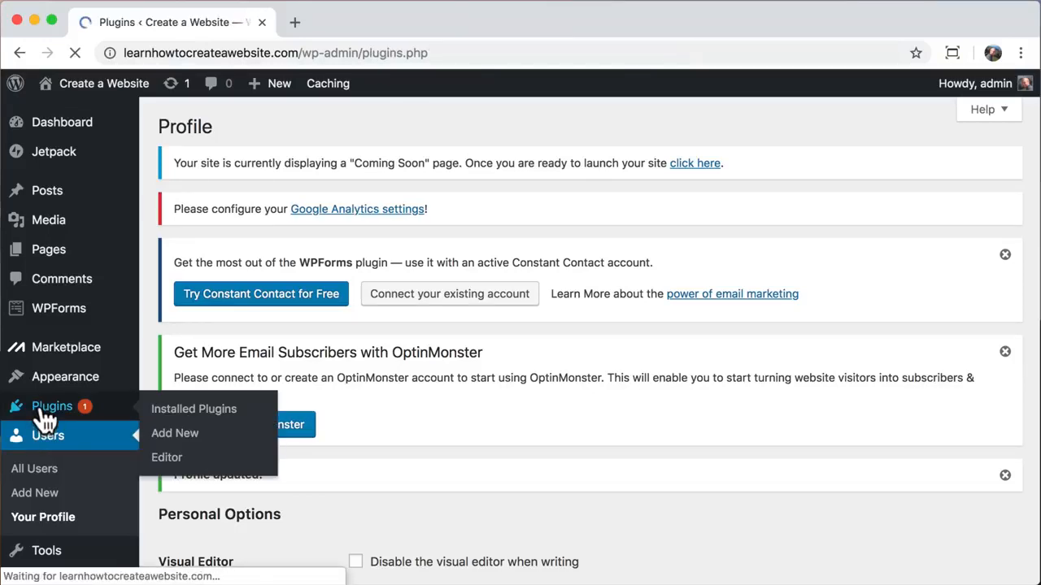
{"action": "scroll", "coordinate": [149, 390], "scroll_direction": "down", "scroll_amount": 2}
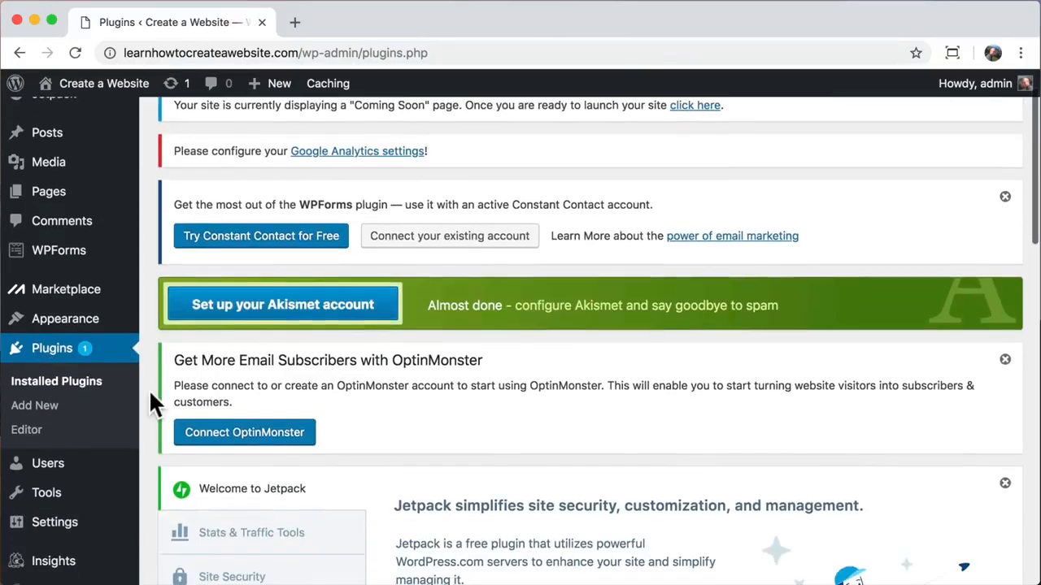
{"action": "scroll", "coordinate": [148, 390], "scroll_direction": "down", "scroll_amount": 10}
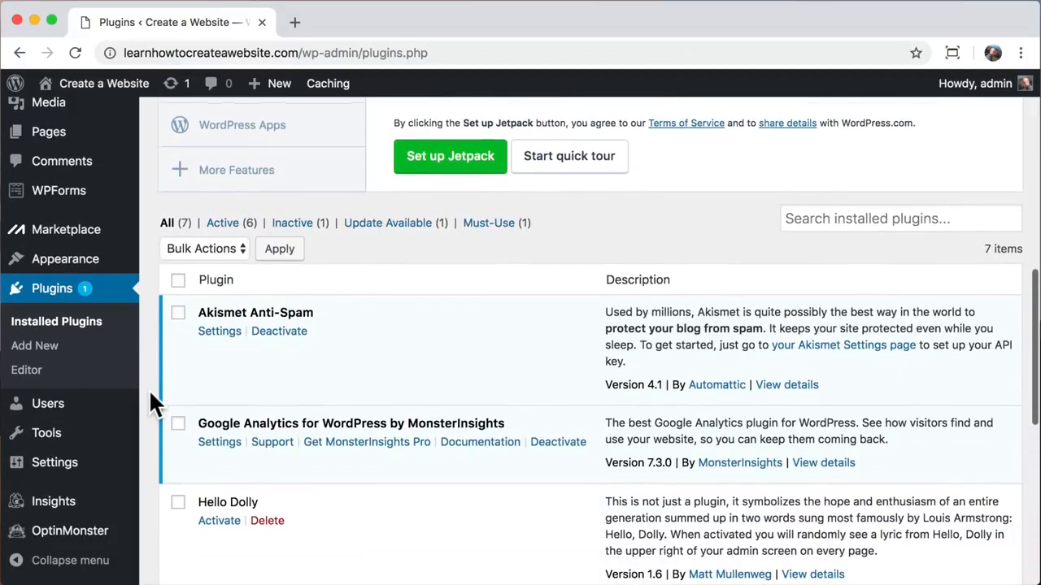
{"action": "left_click", "coordinate": [178, 280]}
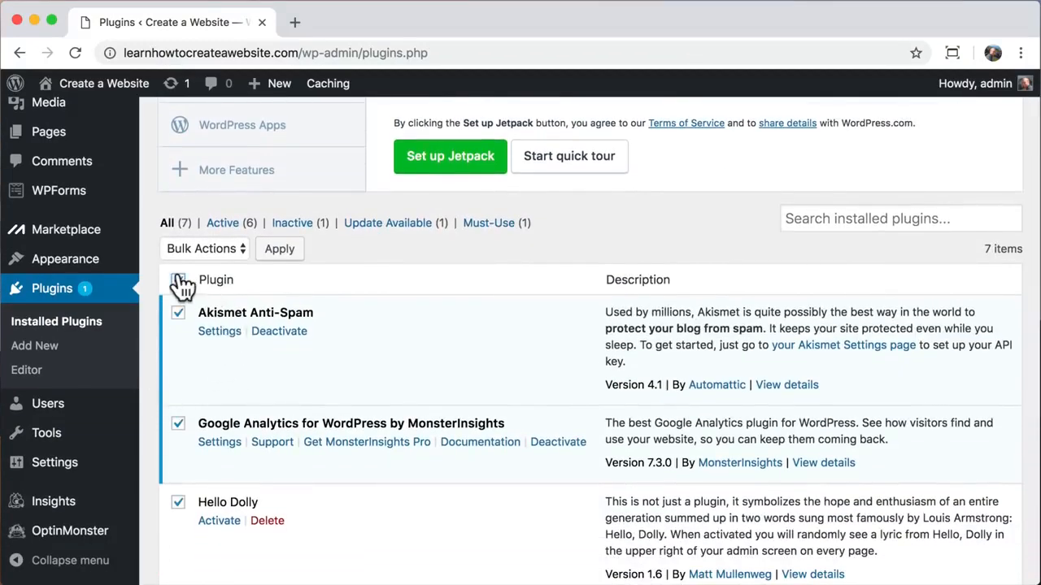
{"action": "left_click", "coordinate": [230, 247]}
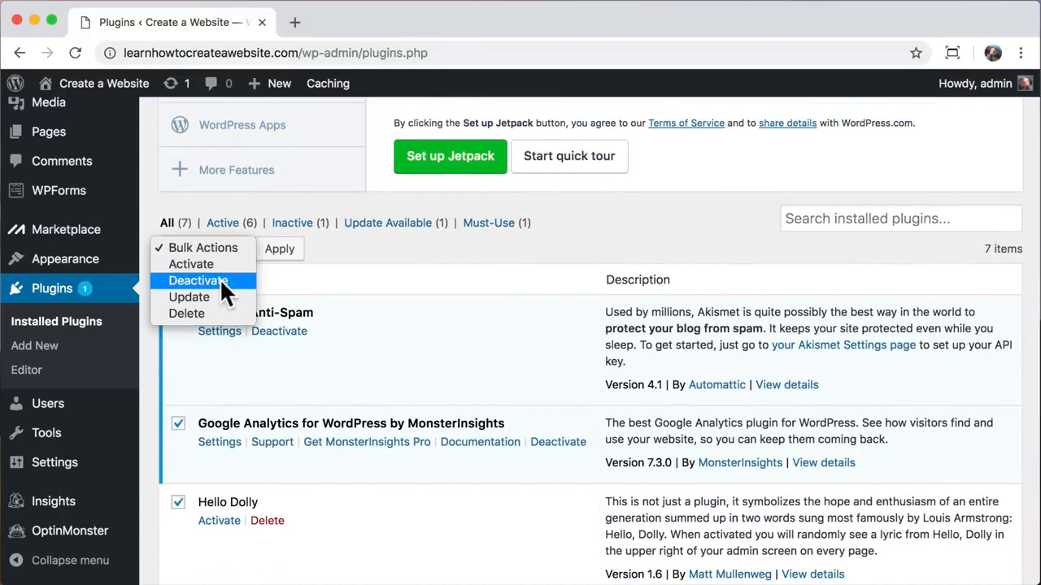
{"action": "left_click", "coordinate": [199, 281]}
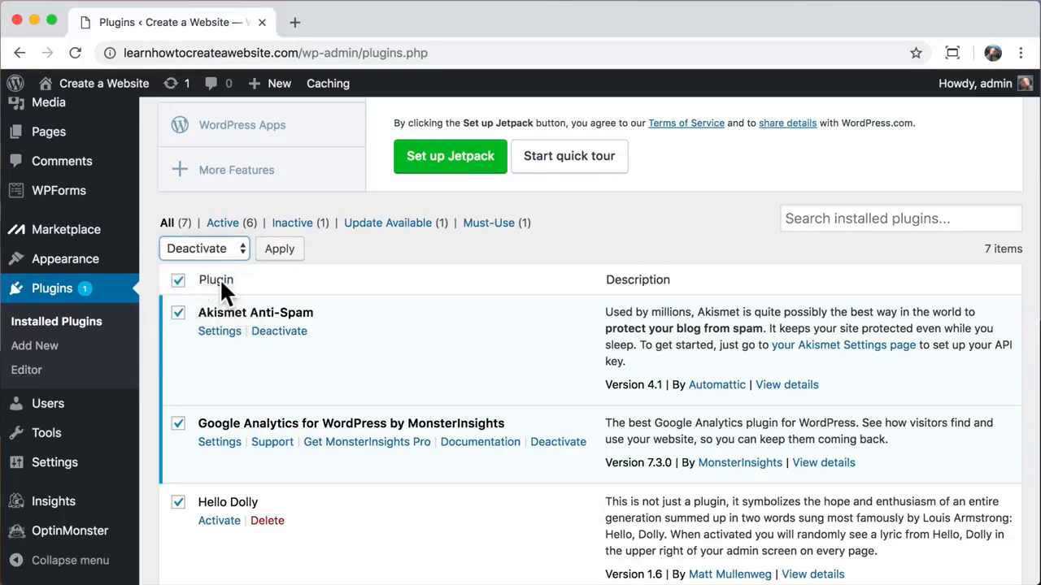
{"action": "left_click", "coordinate": [277, 252]}
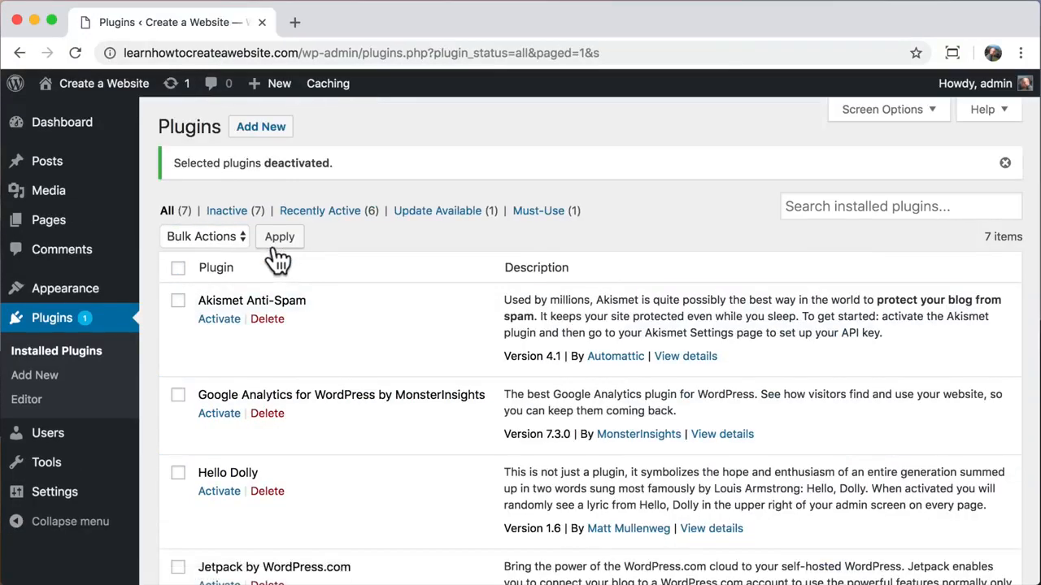
- Bulk delete all seven plugins and confirm the deletion
{"action": "left_click", "coordinate": [178, 268]}
{"action": "left_click", "coordinate": [230, 238]}
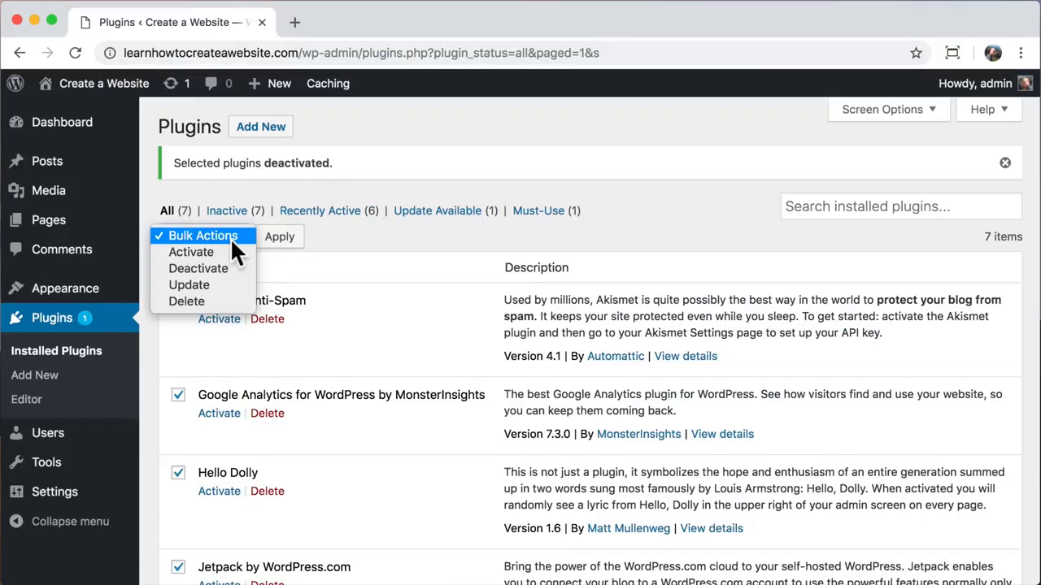
{"action": "left_click", "coordinate": [207, 301]}
{"action": "left_click", "coordinate": [283, 237]}
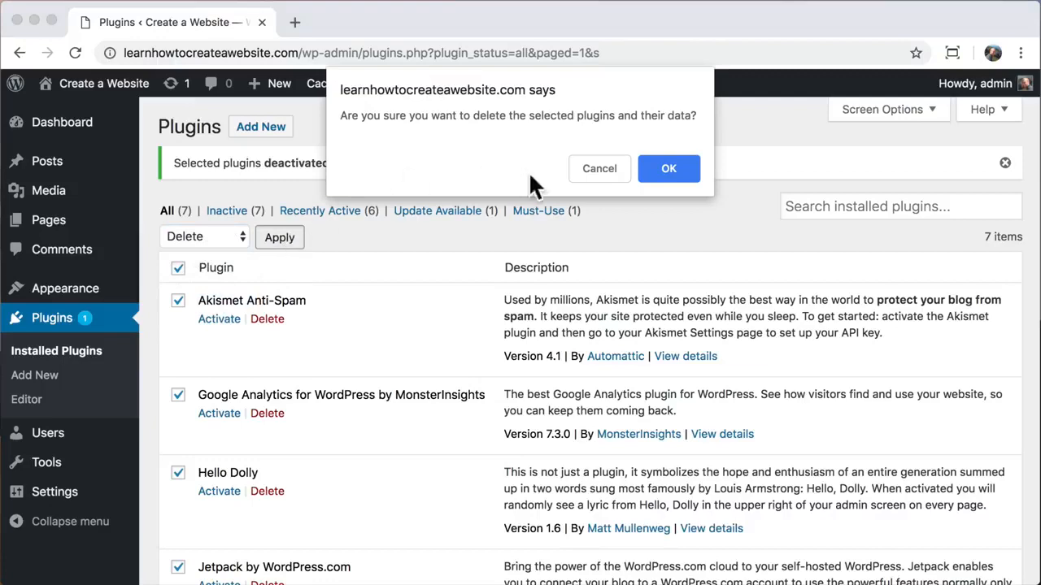
{"action": "left_click", "coordinate": [674, 168]}
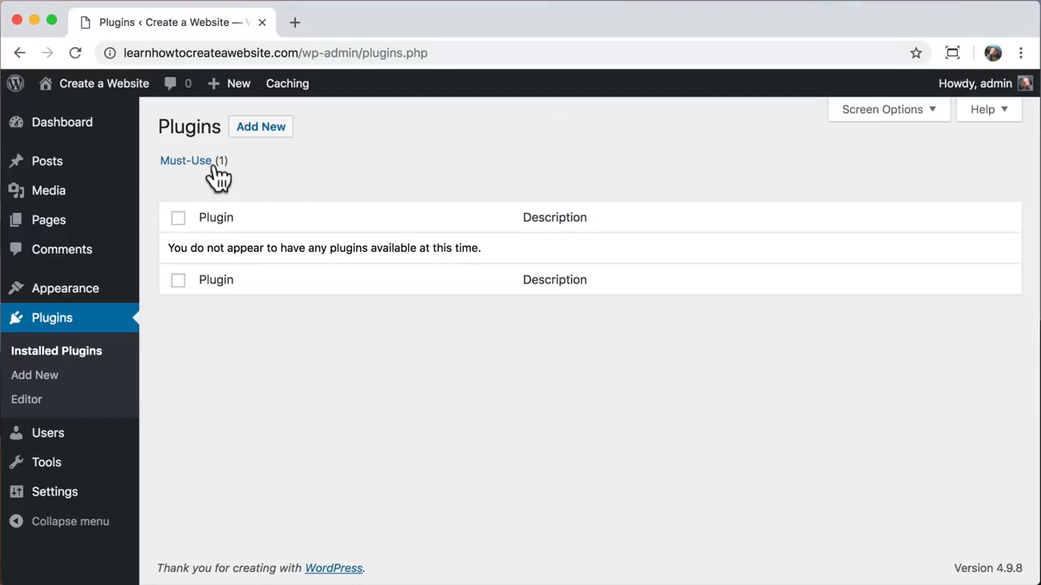
- Open the Hello world! post on the live site, check its address, then return to the Dashboard
{"action": "mouse_move", "coordinate": [114, 86]}
{"action": "left_click", "coordinate": [106, 115]}
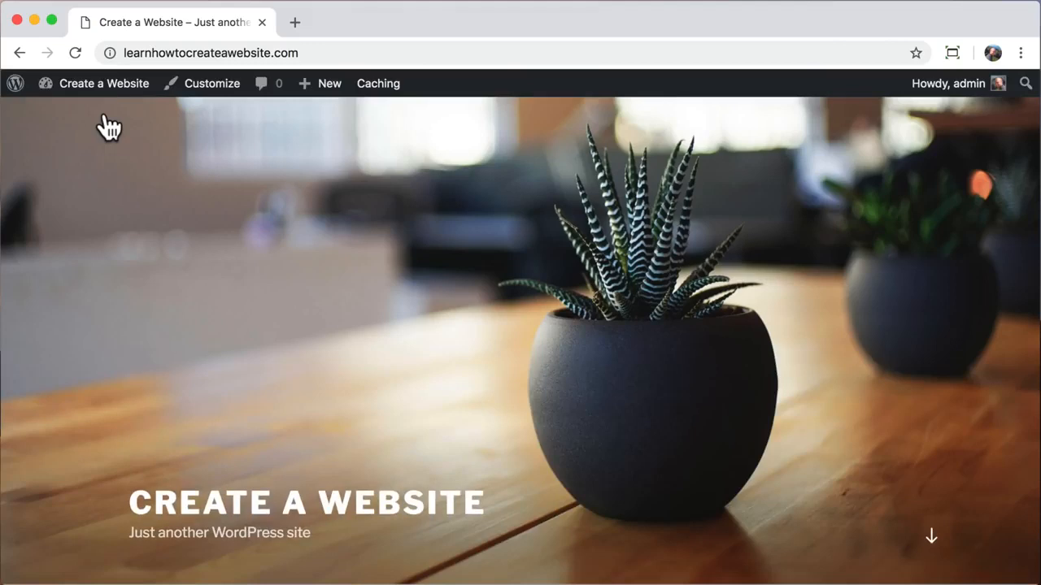
{"action": "scroll", "coordinate": [203, 242], "scroll_direction": "down", "scroll_amount": 10}
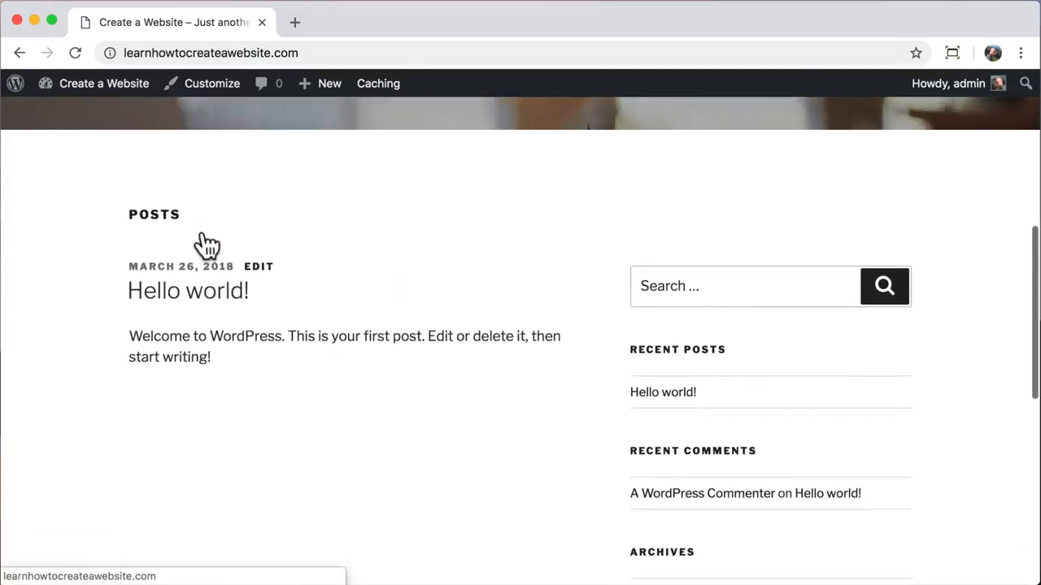
{"action": "left_click", "coordinate": [677, 393]}
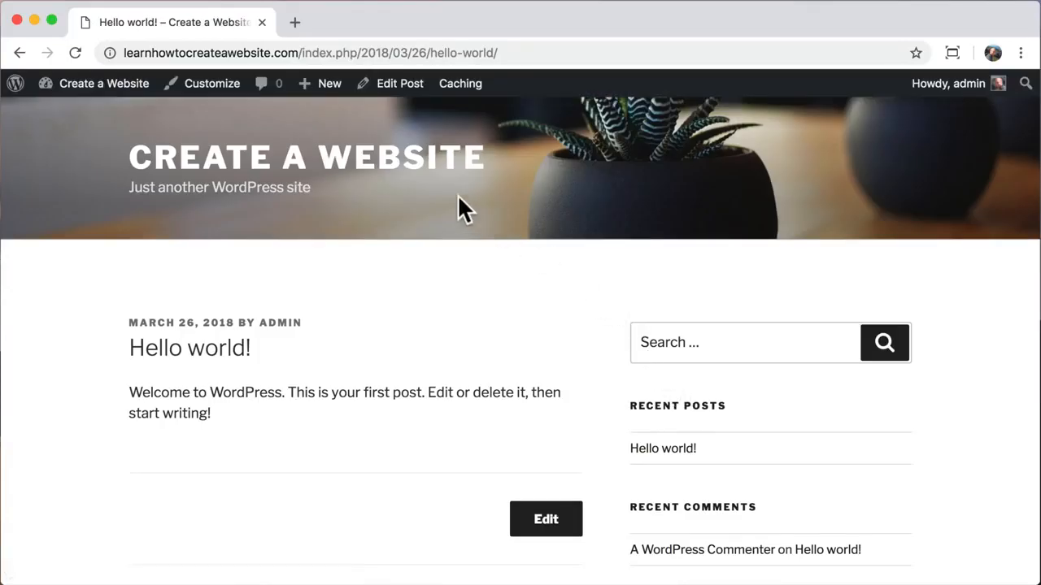
{"action": "left_click_drag", "start_coordinate": [299, 52], "coordinate": [519, 54]}
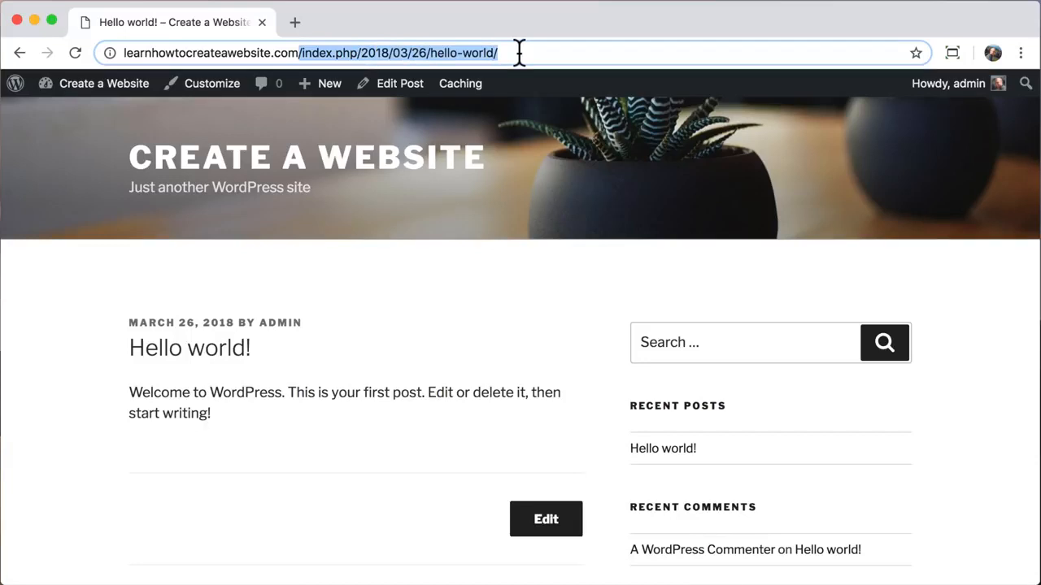
{"action": "left_click", "coordinate": [519, 54]}
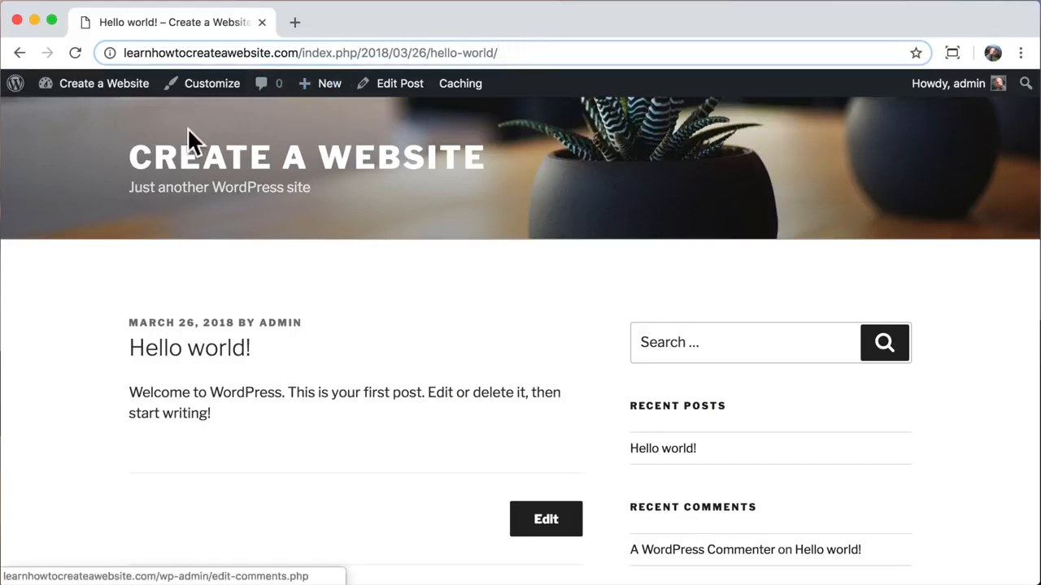
{"action": "mouse_move", "coordinate": [93, 90]}
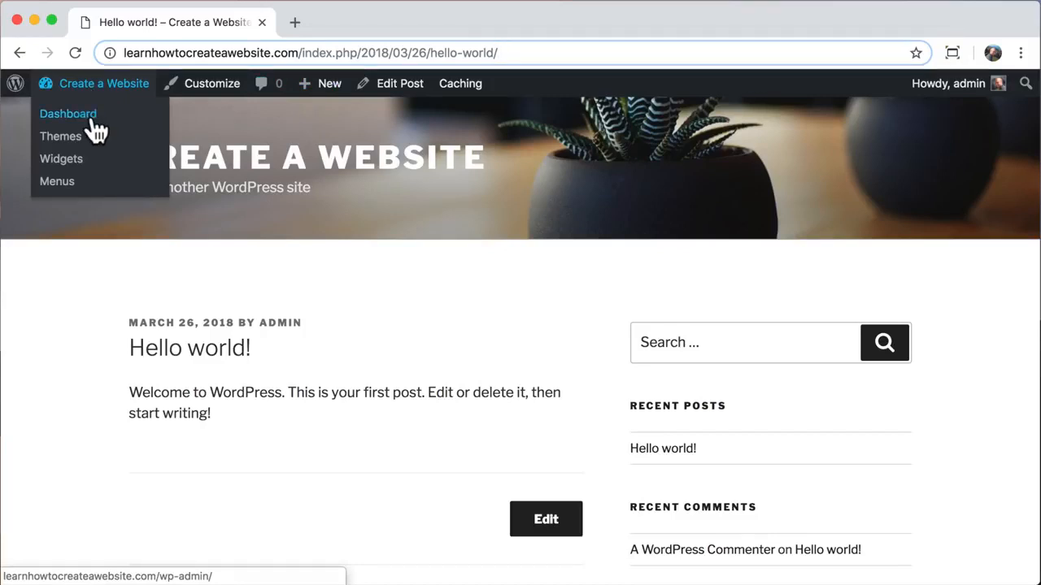
{"action": "left_click", "coordinate": [92, 122]}
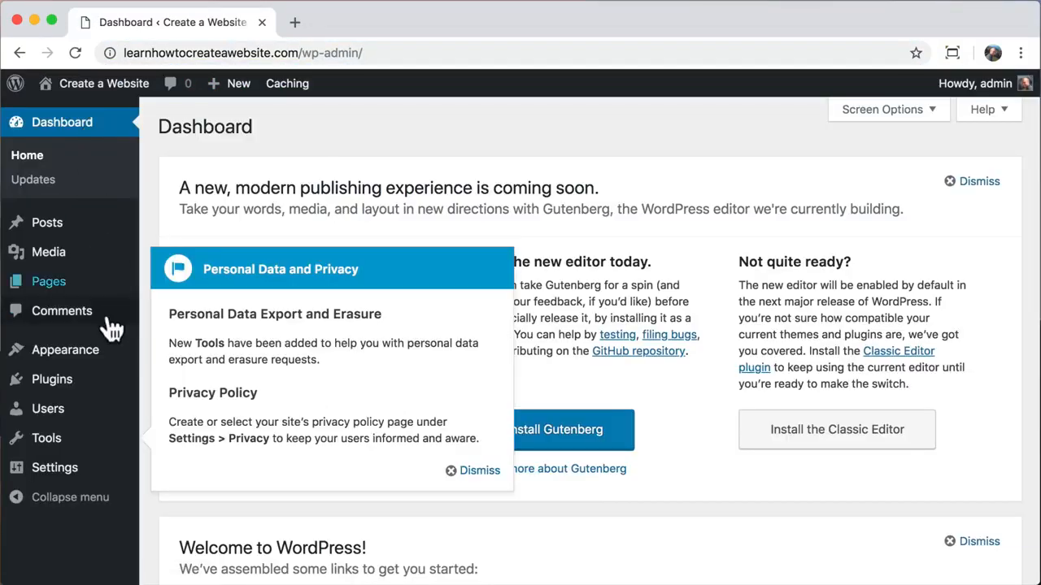
- Switch the permalink structure from custom to Post name and save
{"action": "left_click", "coordinate": [478, 474]}
{"action": "mouse_move", "coordinate": [33, 476]}
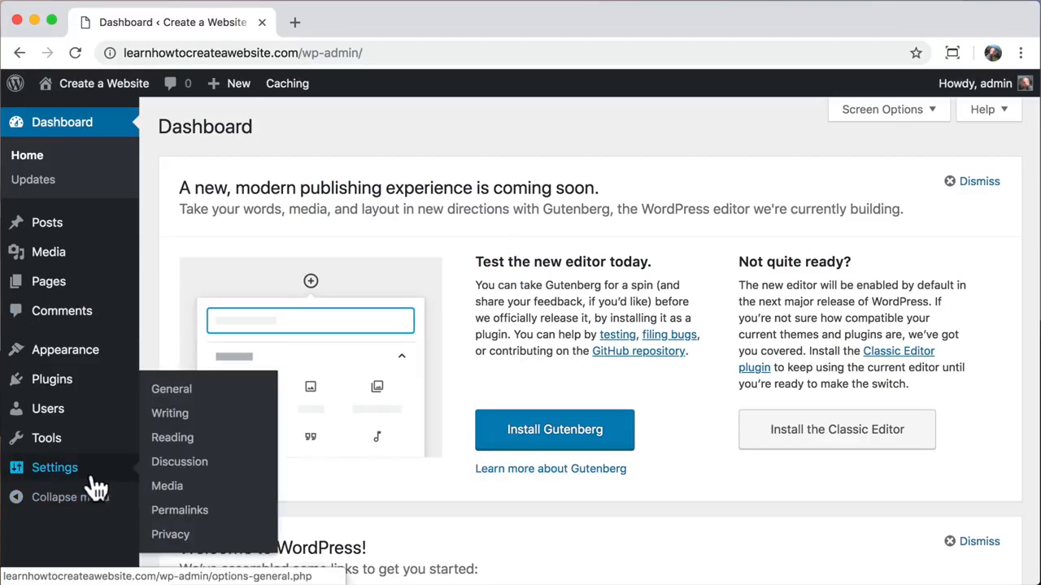
{"action": "left_click", "coordinate": [201, 518]}
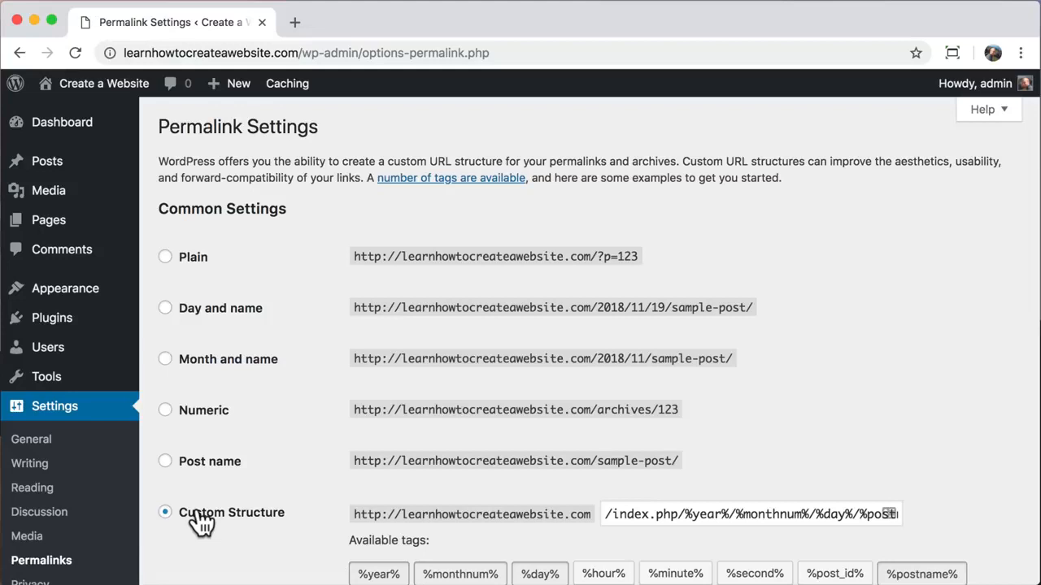
{"action": "scroll", "coordinate": [200, 521], "scroll_direction": "down", "scroll_amount": 3}
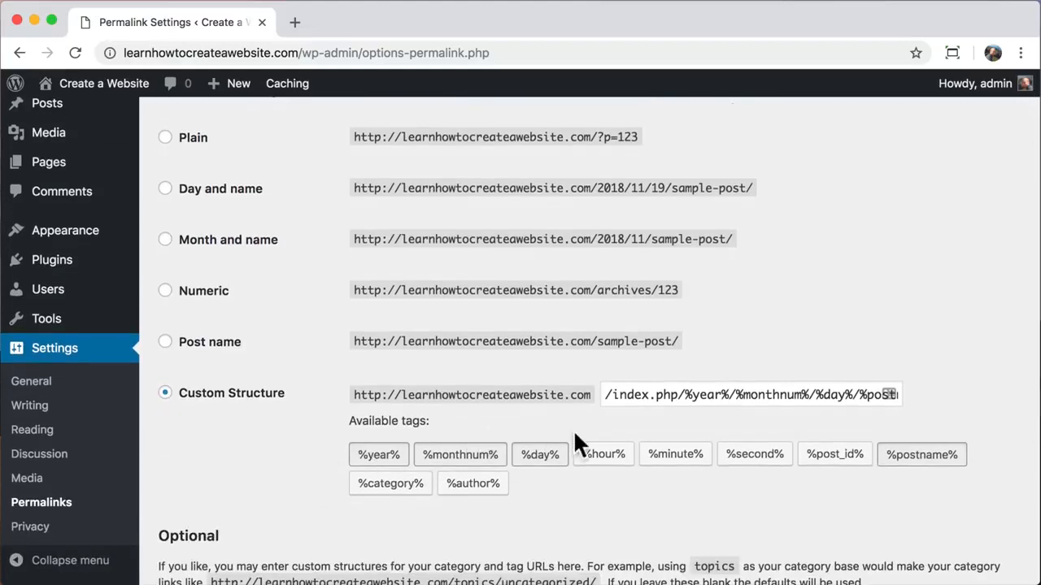
{"action": "left_click_drag", "start_coordinate": [607, 393], "coordinate": [935, 411]}
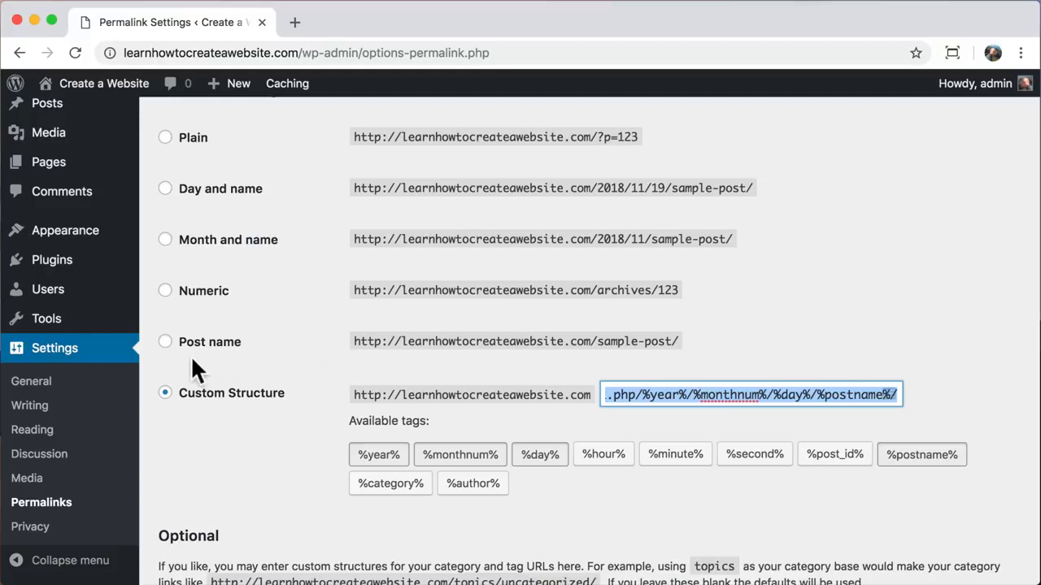
{"action": "left_click", "coordinate": [165, 342]}
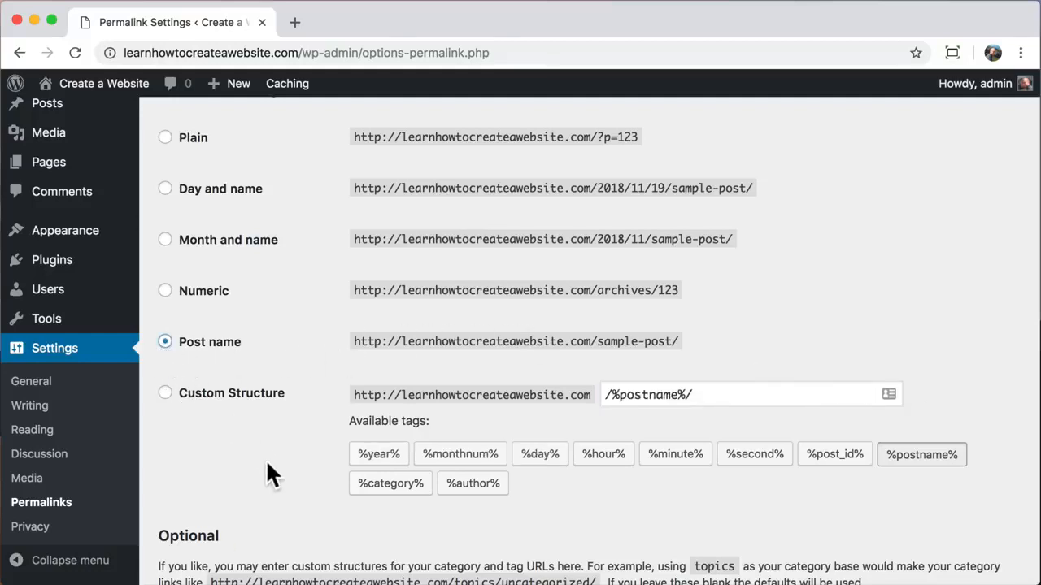
{"action": "scroll", "coordinate": [266, 459], "scroll_direction": "down", "scroll_amount": 5}
{"action": "left_click", "coordinate": [198, 503]}
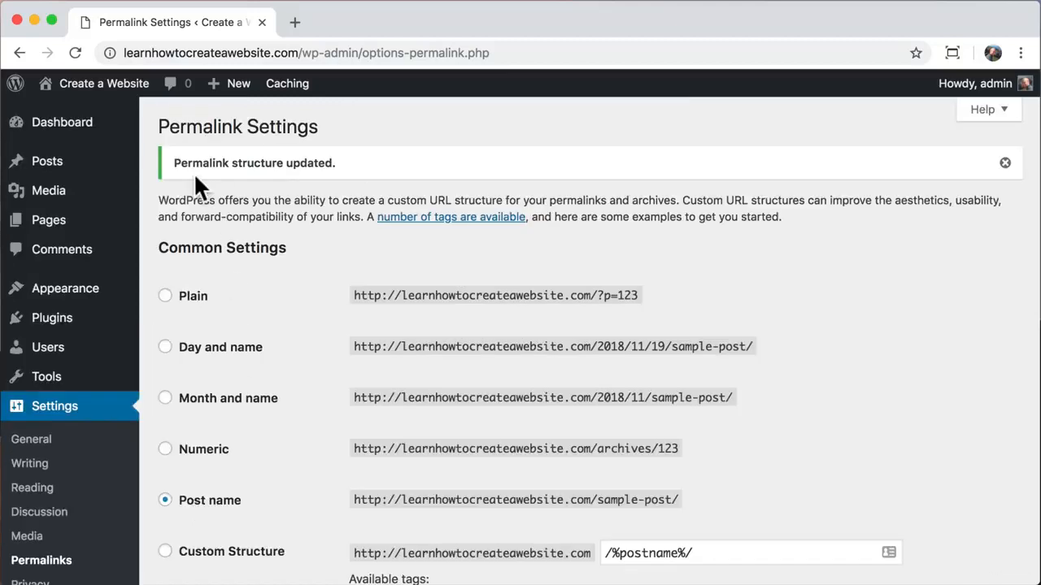
- Open the Hello world! post on the live site to verify its /hello-world/ address
{"action": "mouse_move", "coordinate": [109, 96]}
{"action": "left_click", "coordinate": [97, 120]}
{"action": "scroll", "coordinate": [388, 311], "scroll_direction": "down", "scroll_amount": 10}
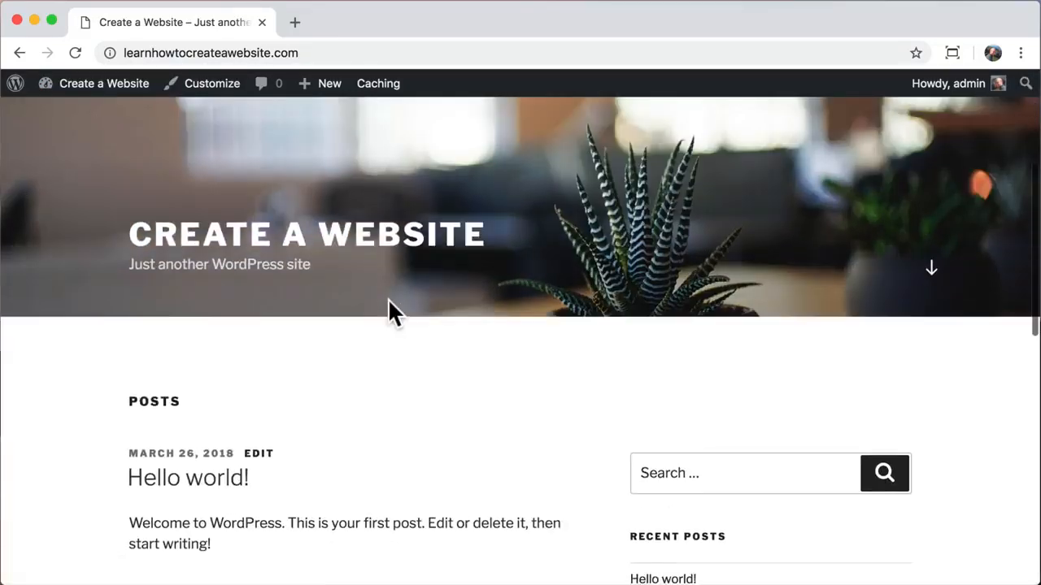
{"action": "left_click", "coordinate": [656, 368]}
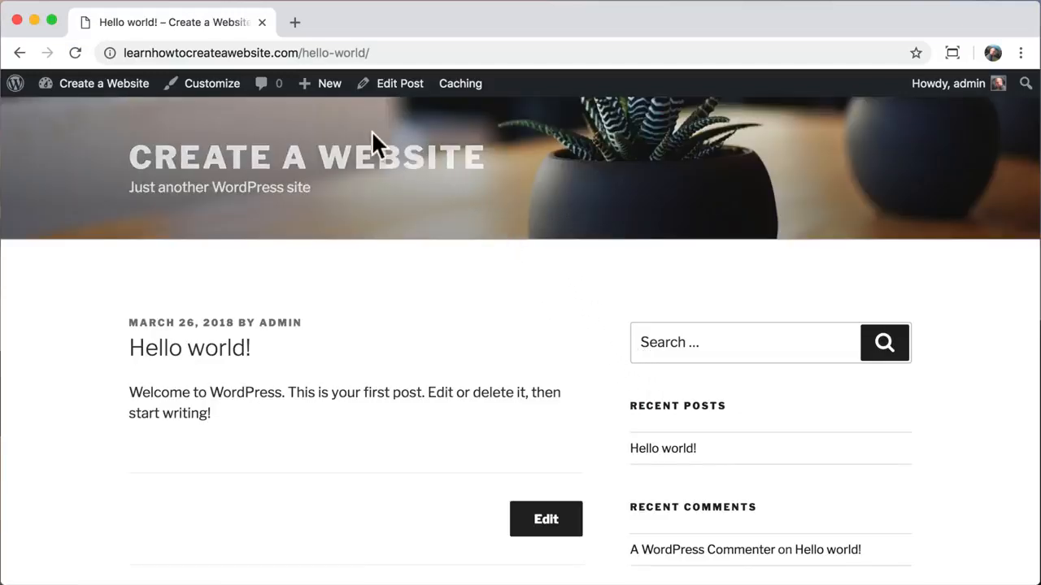
{"action": "left_click_drag", "start_coordinate": [302, 53], "coordinate": [391, 51]}
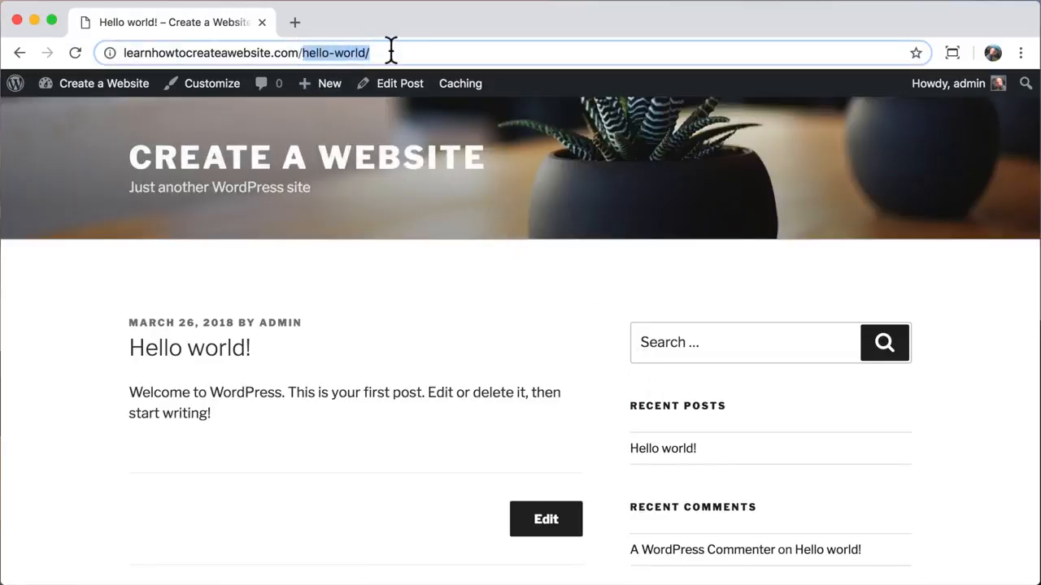
{"action": "left_click", "coordinate": [391, 51]}
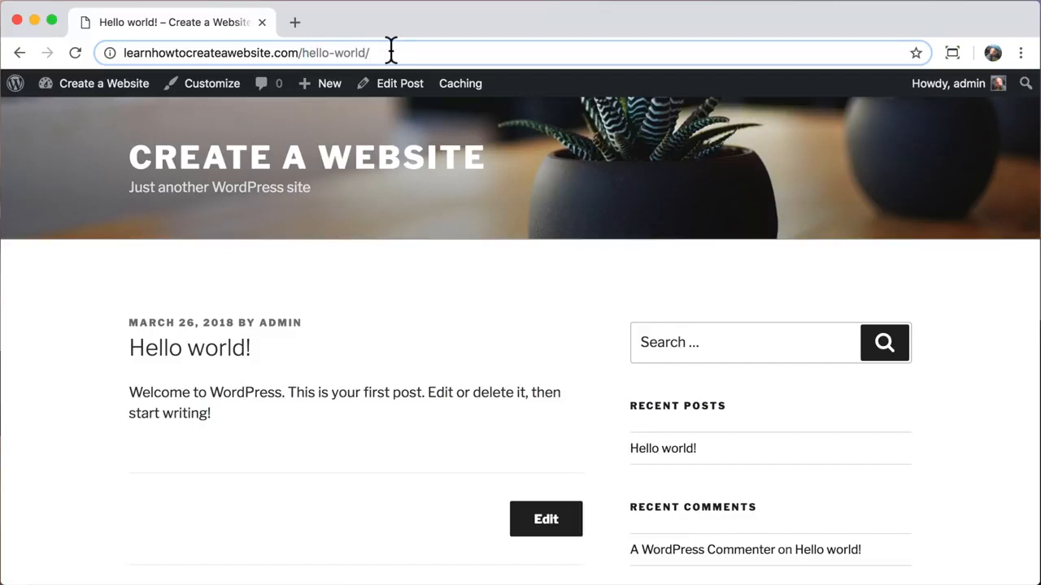
- Go to Dashboard > Updates to confirm WordPress, plugins and themes are current
{"action": "mouse_move", "coordinate": [96, 93]}
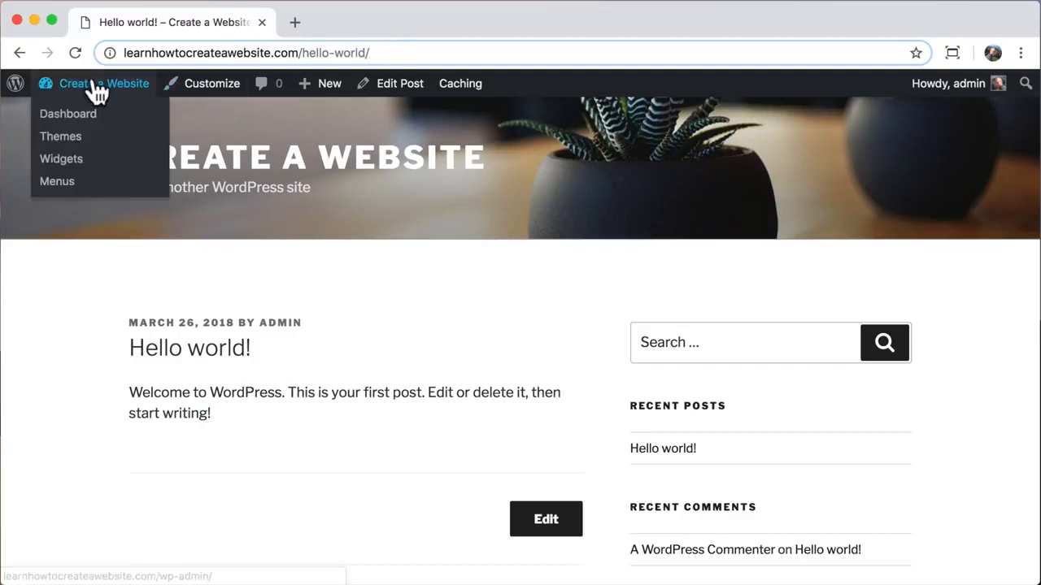
{"action": "left_click", "coordinate": [49, 126]}
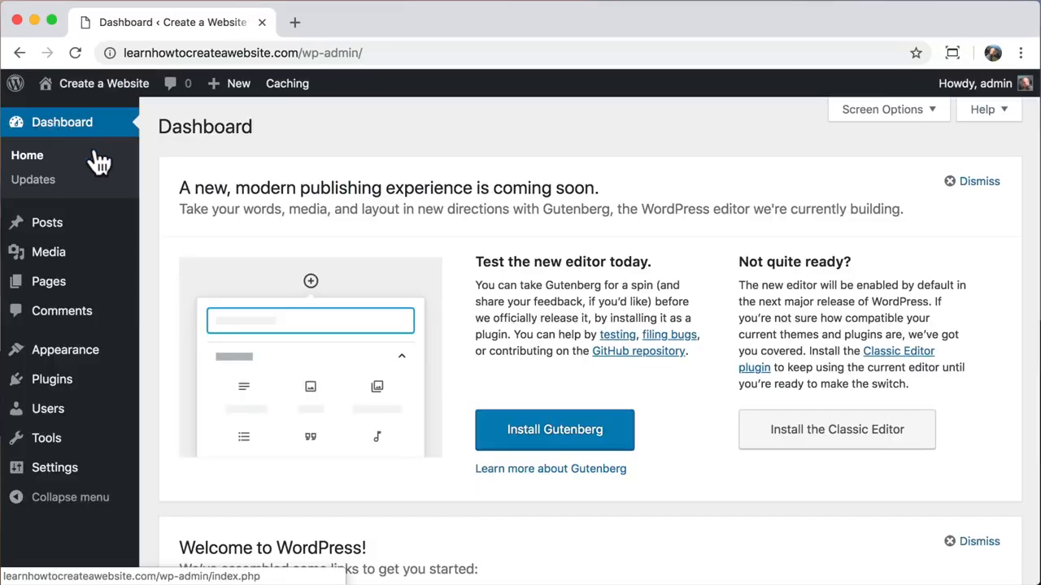
{"action": "left_click", "coordinate": [26, 184]}
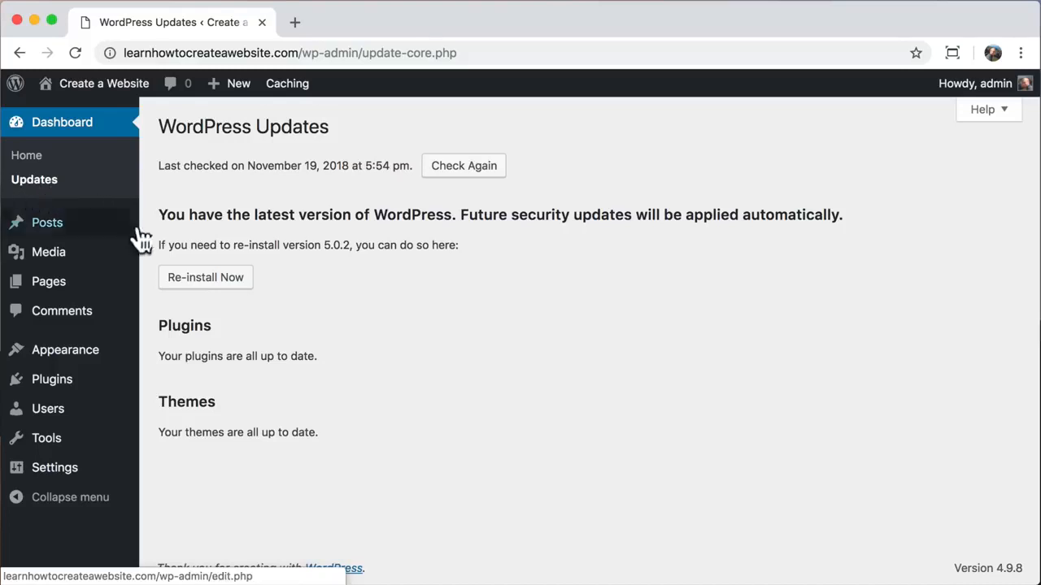
{"action": "mouse_move", "coordinate": [88, 360]}
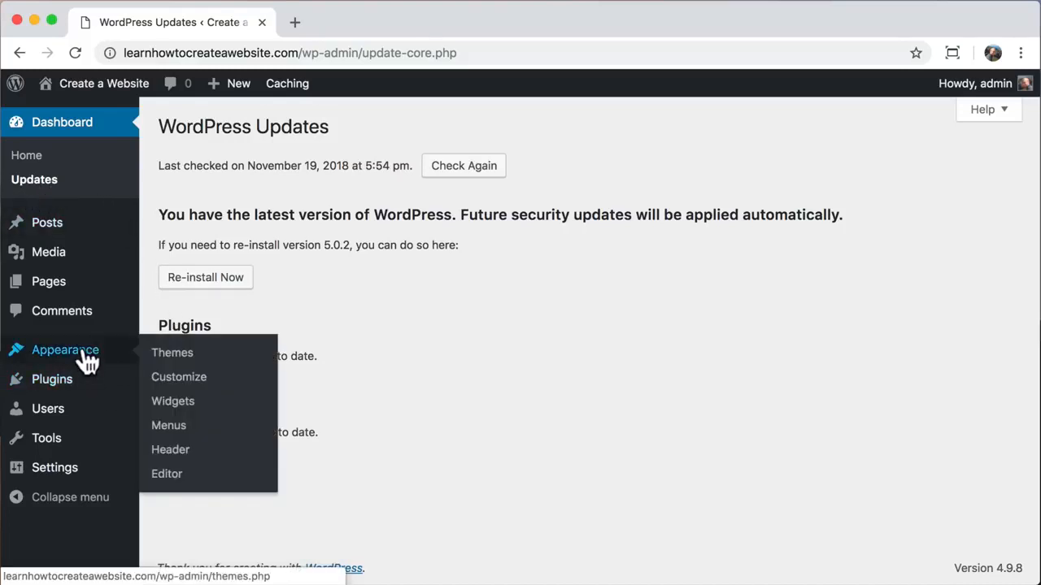
- Find 'astra' in the theme directory, then install and activate the Astra theme
{"action": "left_click", "coordinate": [213, 363]}
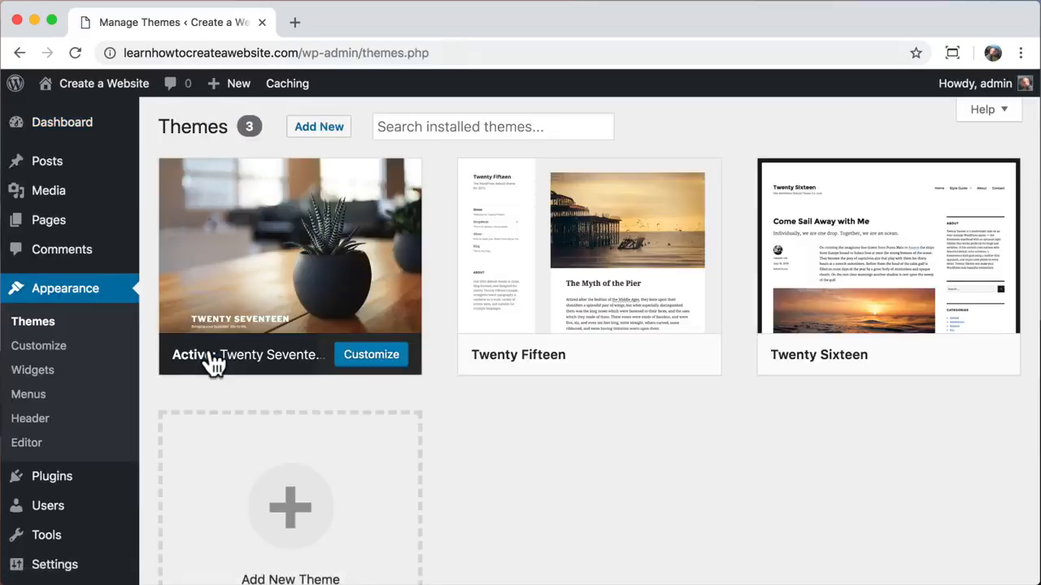
{"action": "left_click", "coordinate": [314, 133]}
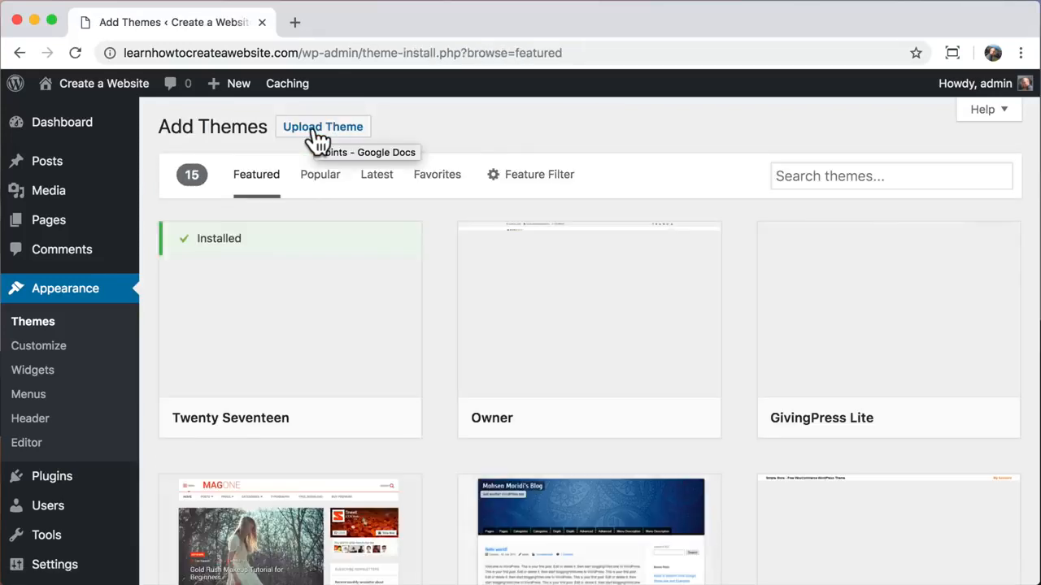
{"action": "left_click", "coordinate": [313, 133]}
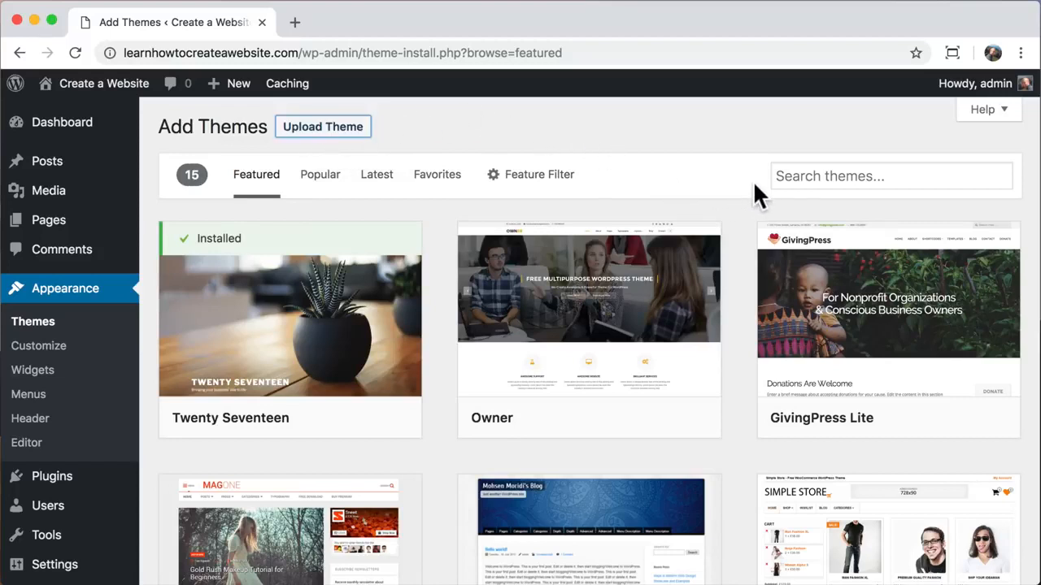
{"action": "left_click", "coordinate": [805, 176]}
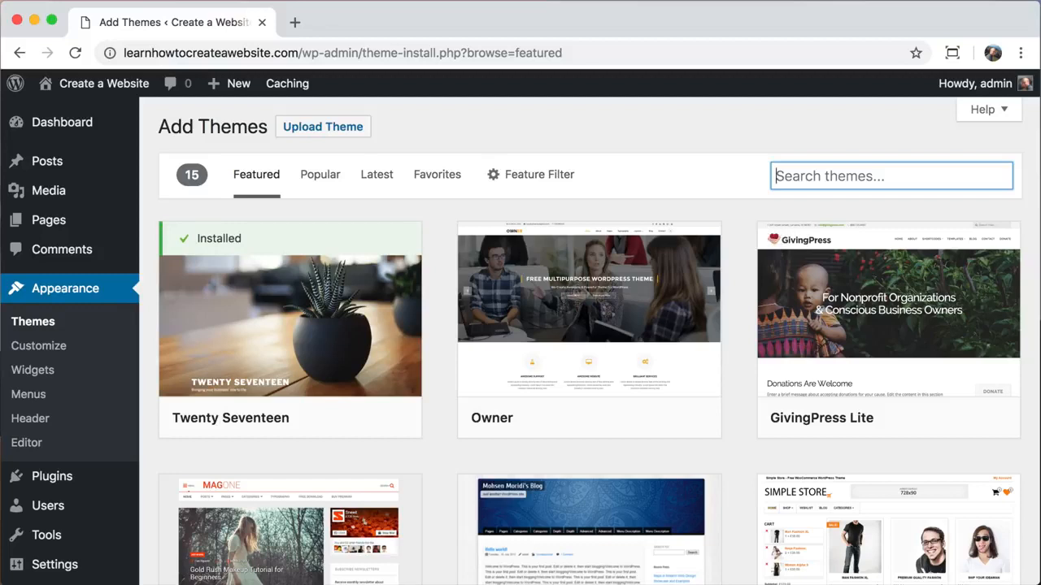
{"action": "type", "text": "astra"}
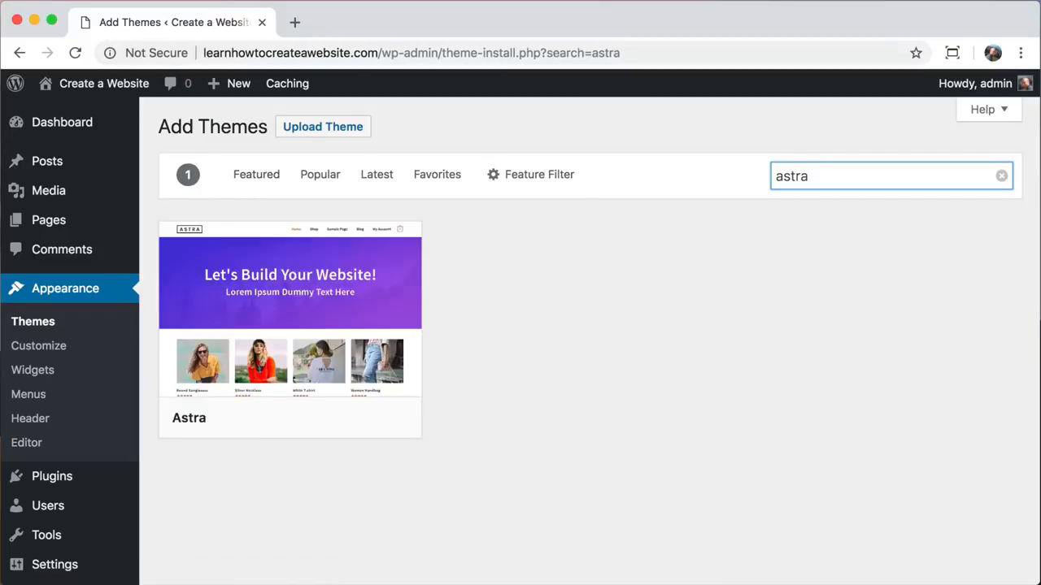
{"action": "mouse_move", "coordinate": [301, 349]}
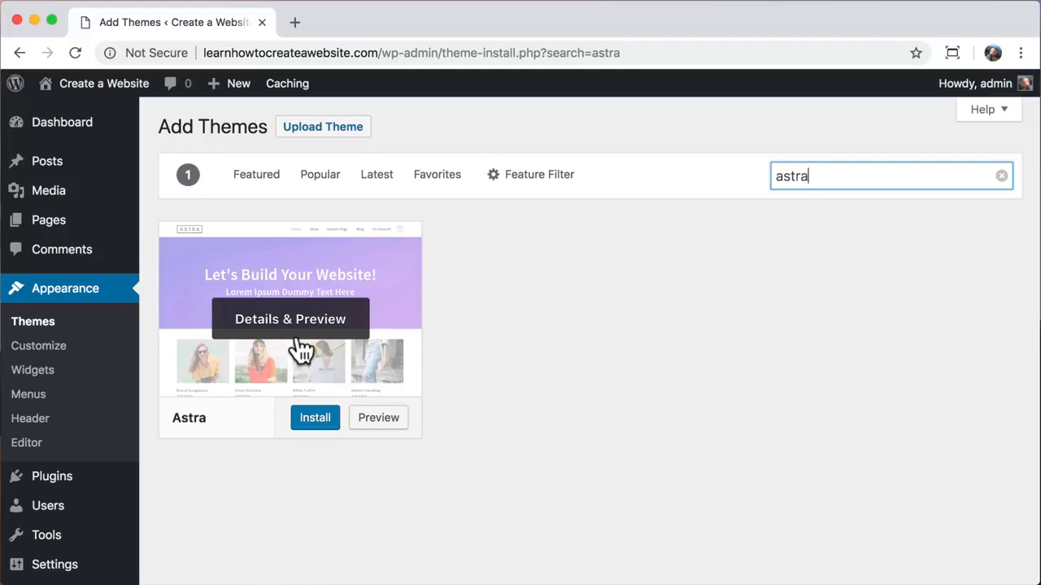
{"action": "left_click", "coordinate": [315, 424]}
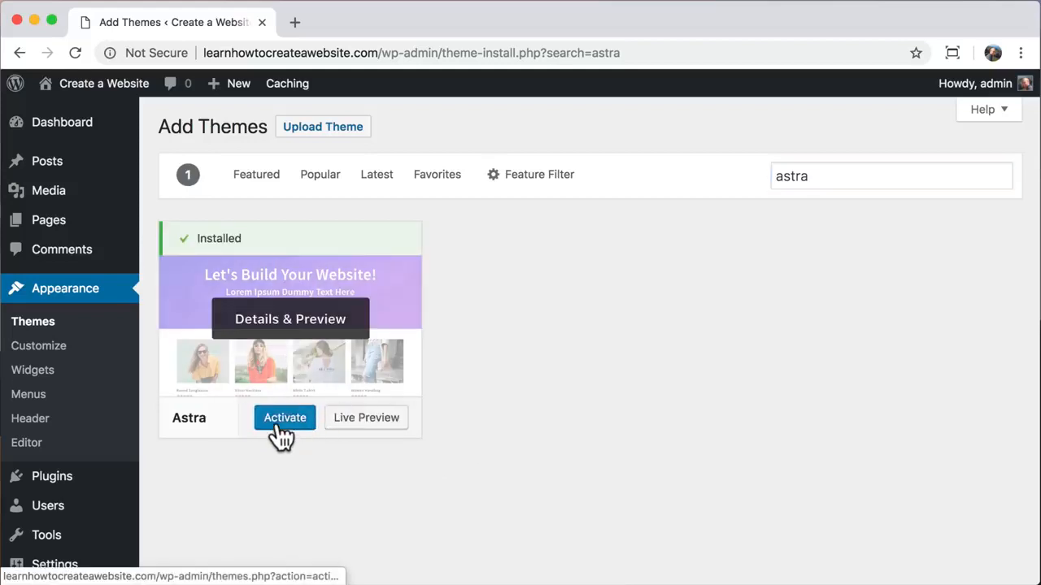
{"action": "left_click", "coordinate": [276, 419]}
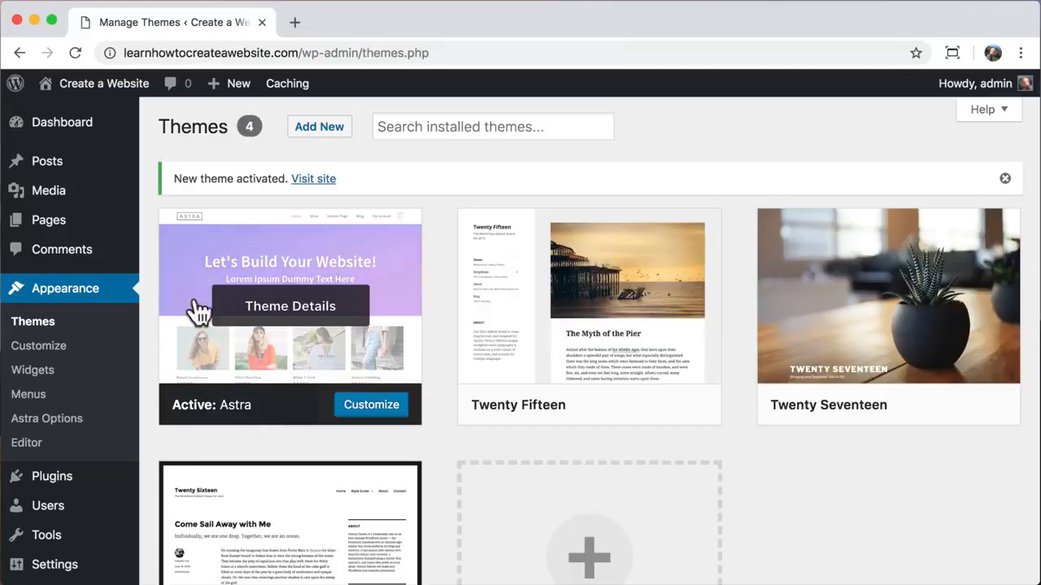
- Visit the live site and scroll through the Astra-styled front page with the Hello world! post
{"action": "mouse_move", "coordinate": [93, 88]}
{"action": "left_click", "coordinate": [84, 122]}
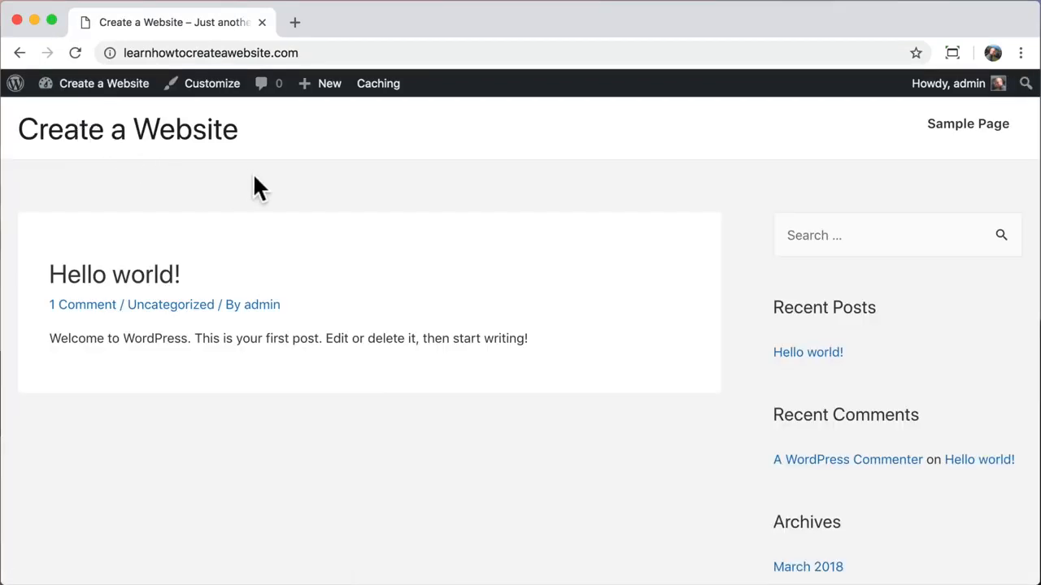
{"action": "scroll", "coordinate": [254, 179], "scroll_direction": "down", "scroll_amount": 10}
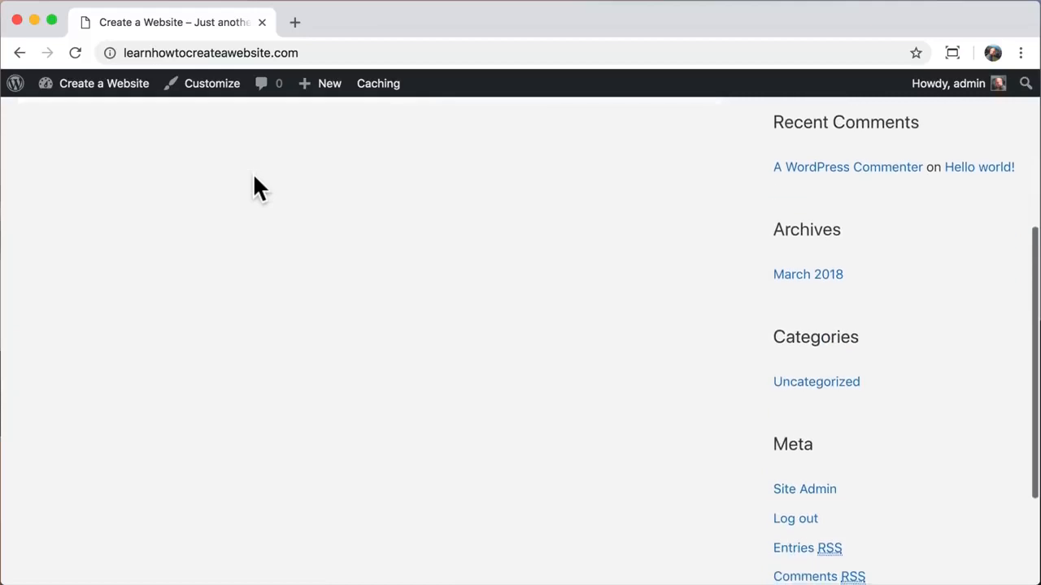
{"action": "scroll", "coordinate": [253, 179], "scroll_direction": "up", "scroll_amount": 10}
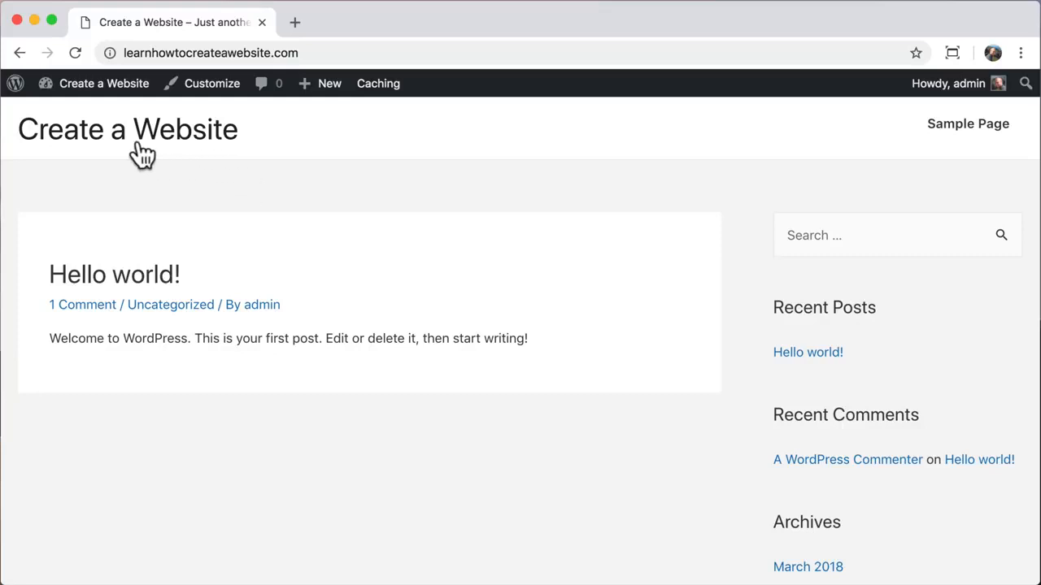
- Search the plugin directory for 'astra starter', then install and activate Astra Starter Sites
{"action": "mouse_move", "coordinate": [96, 96]}
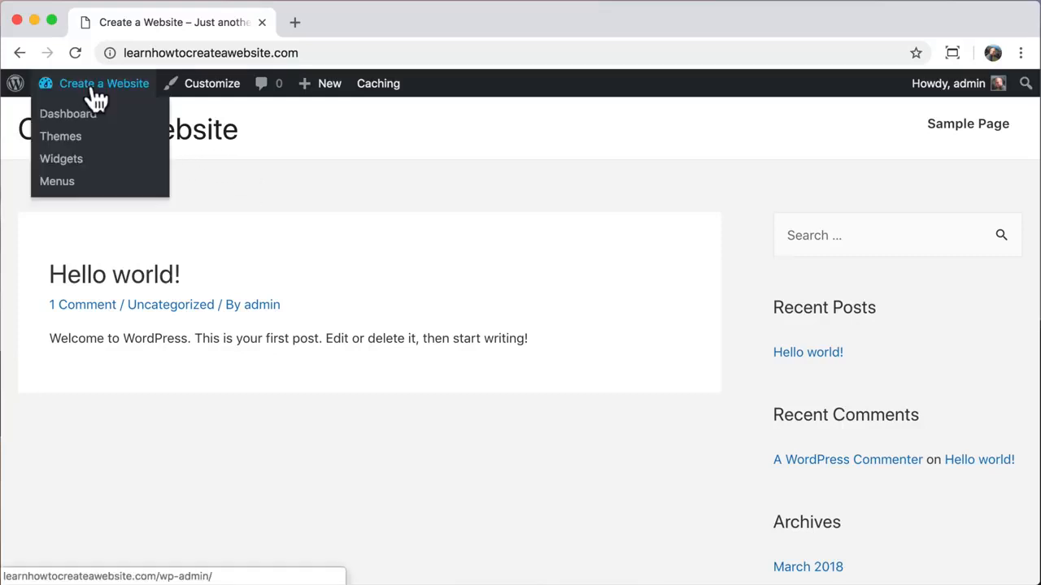
{"action": "left_click", "coordinate": [50, 126]}
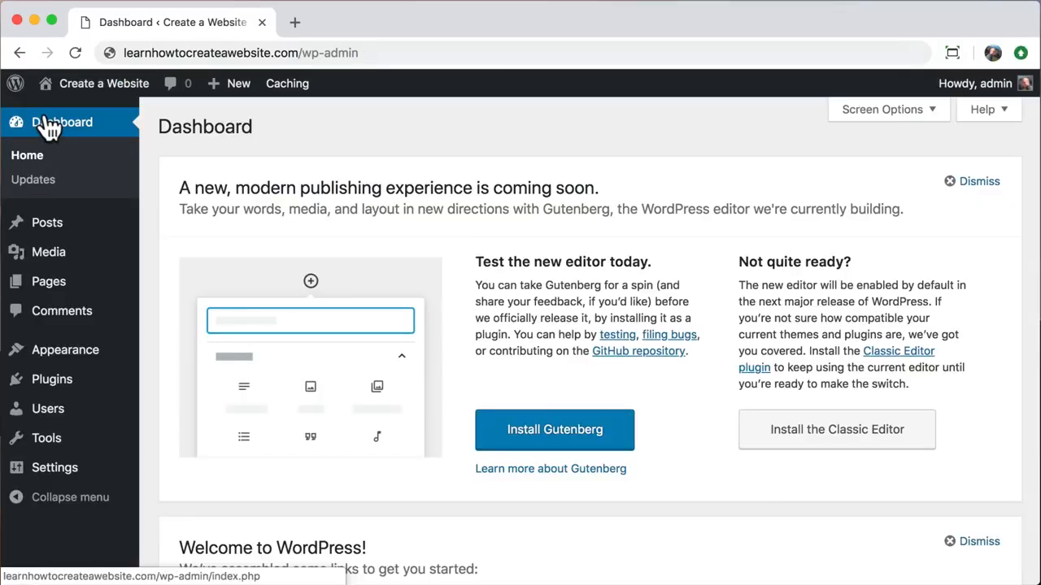
{"action": "left_click", "coordinate": [47, 388]}
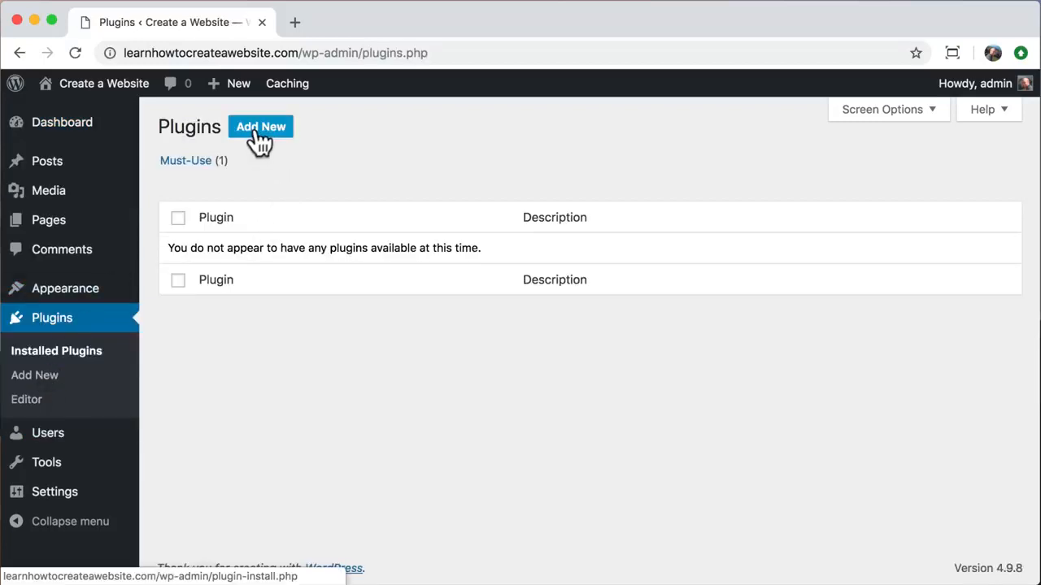
{"action": "left_click", "coordinate": [259, 140]}
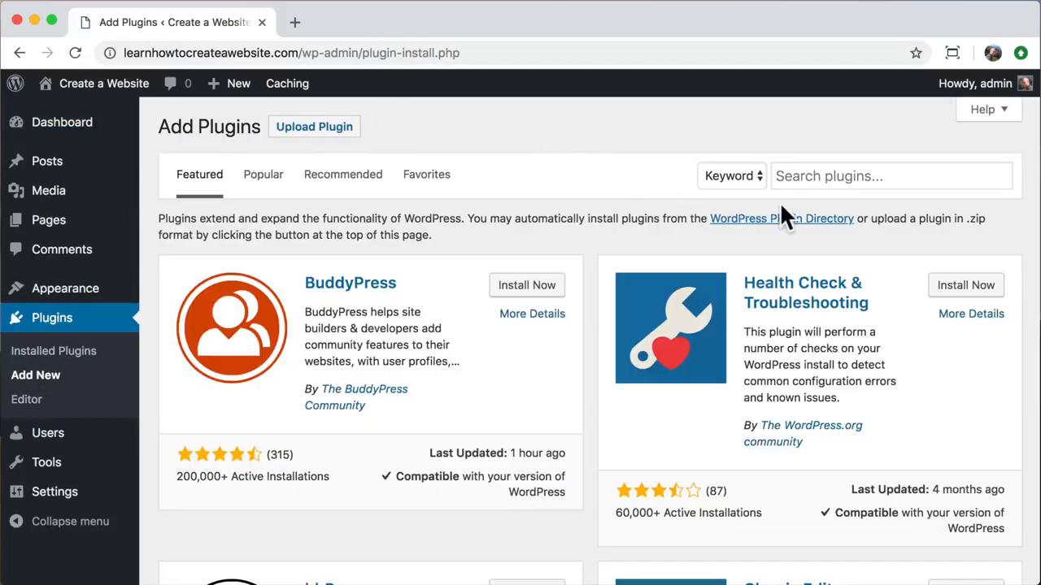
{"action": "left_click", "coordinate": [782, 175]}
{"action": "type", "text": "astra starter sites"}
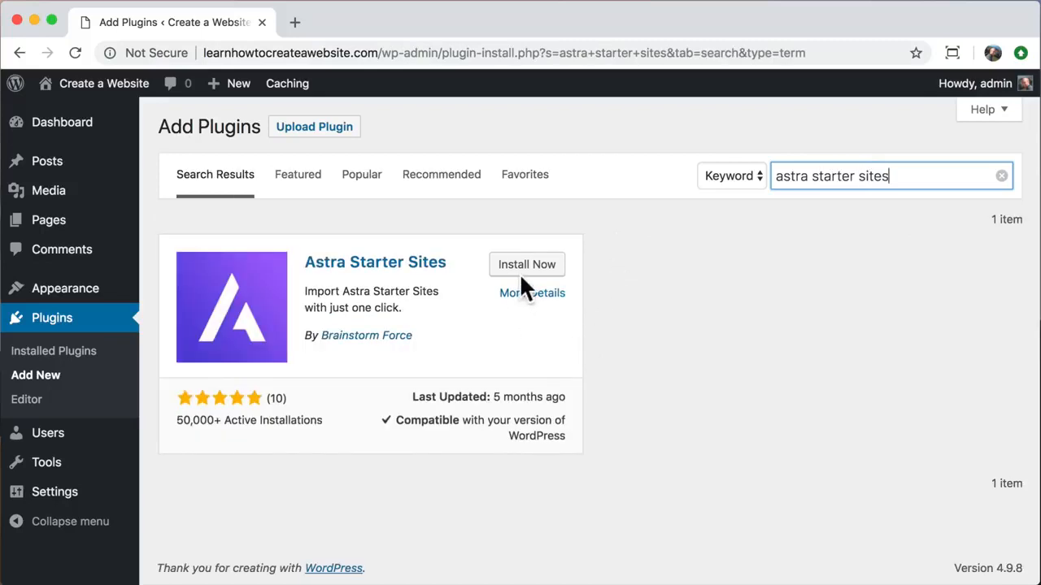
{"action": "left_click", "coordinate": [529, 269]}
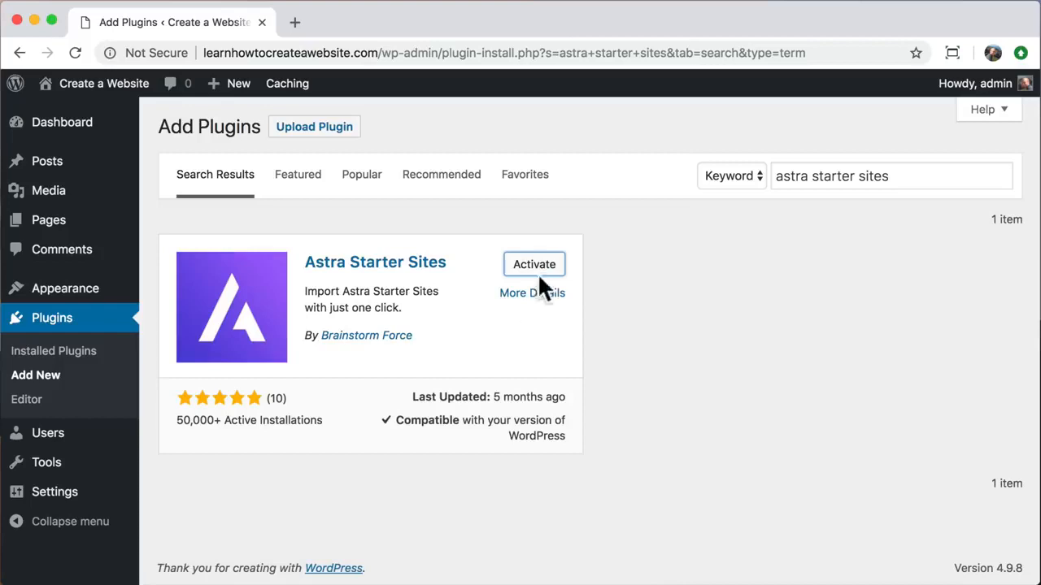
{"action": "left_click", "coordinate": [528, 272]}
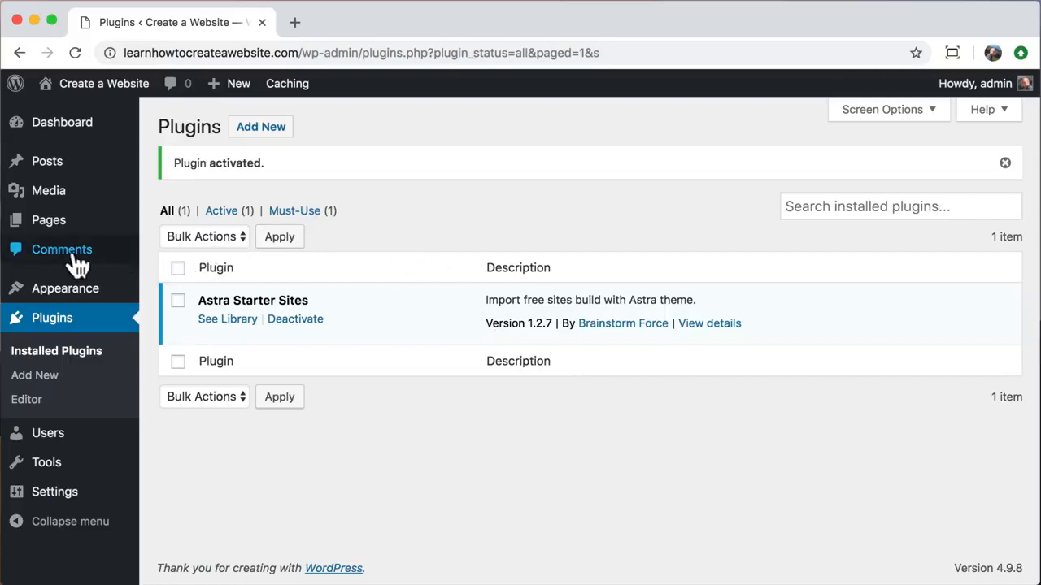
- Show the admin Pages list with Sample Page and WPForms Preview
{"action": "left_click", "coordinate": [44, 231]}
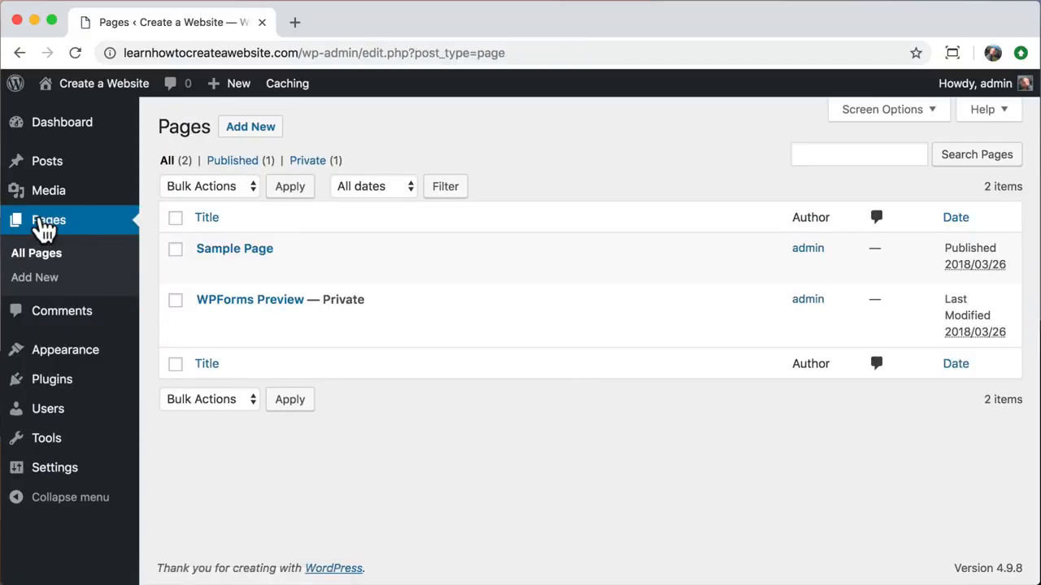
- Move all pages to the Trash using the Bulk Actions menu
{"action": "left_click", "coordinate": [175, 218]}
{"action": "left_click", "coordinate": [235, 184]}
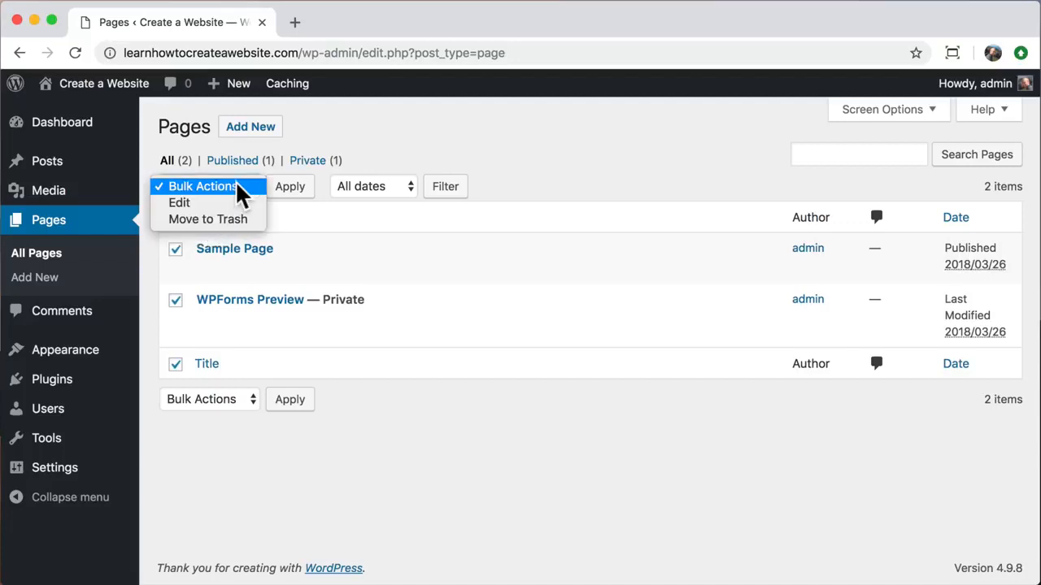
{"action": "left_click", "coordinate": [222, 217]}
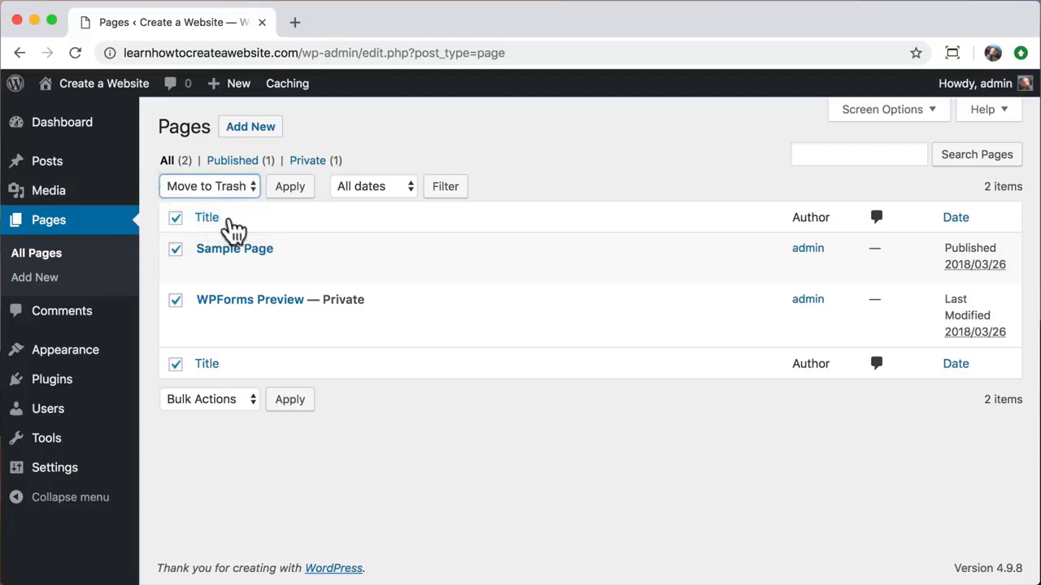
{"action": "left_click", "coordinate": [286, 193]}
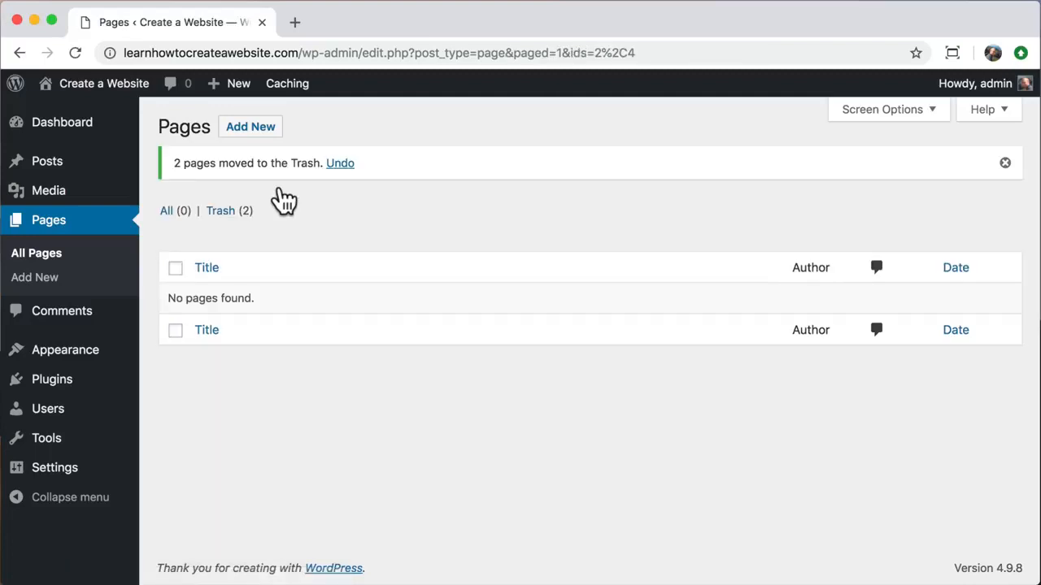
- Permanently delete Sample Page and WPForms Preview from the Trash
{"action": "left_click", "coordinate": [224, 213]}
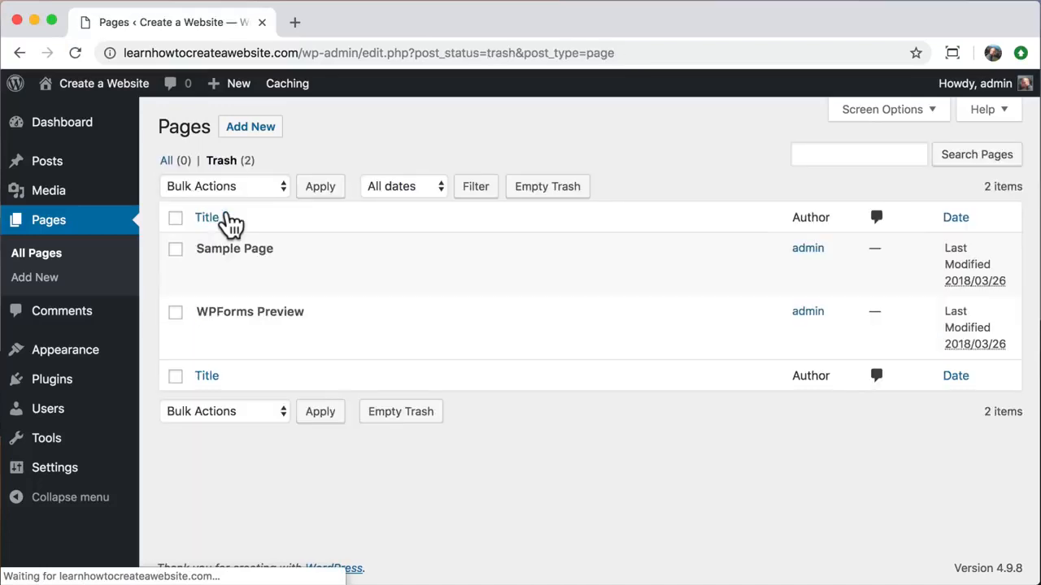
{"action": "left_click", "coordinate": [176, 219]}
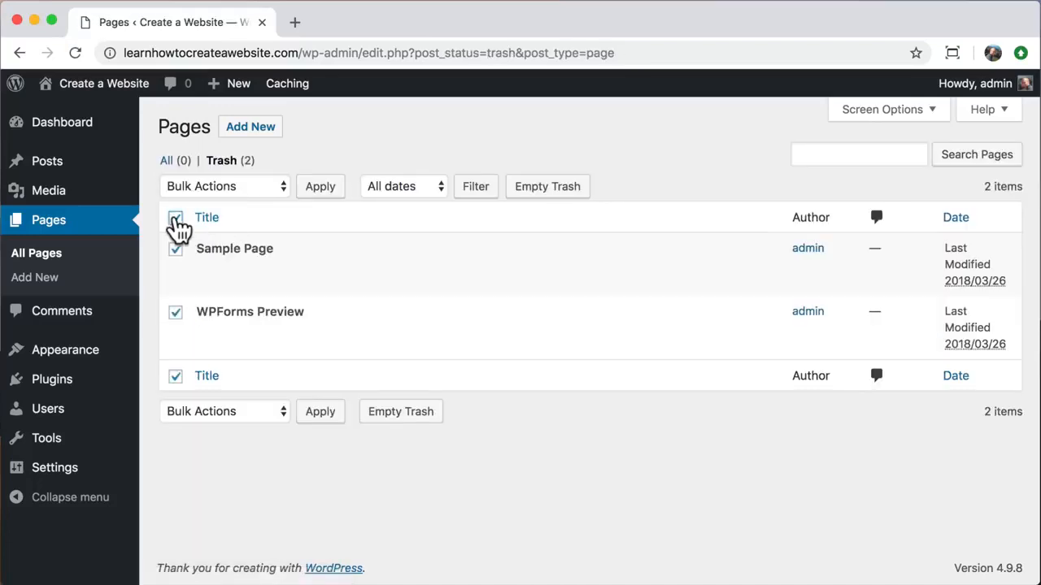
{"action": "left_click", "coordinate": [265, 186]}
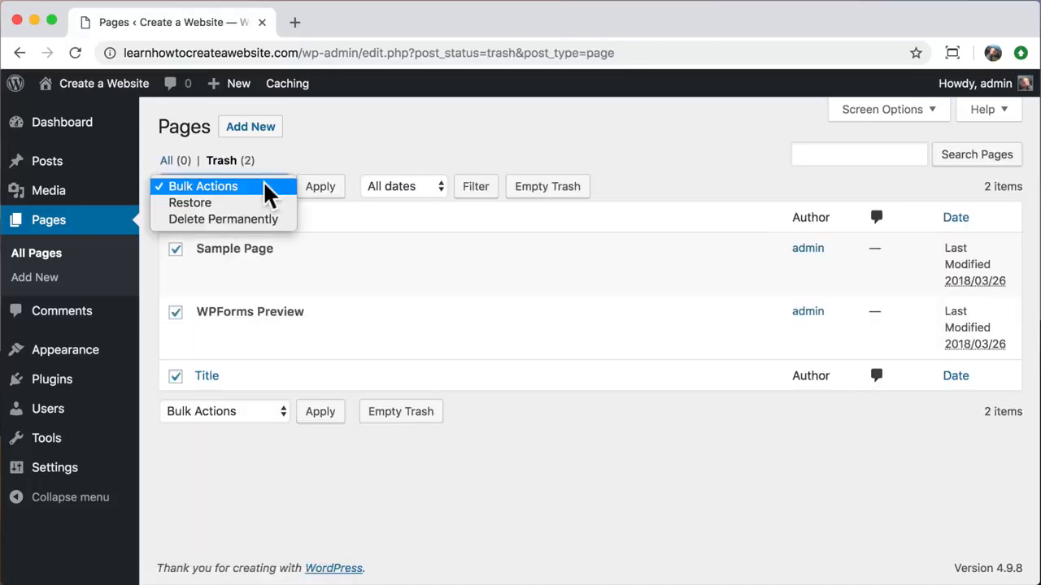
{"action": "left_click", "coordinate": [249, 224]}
{"action": "left_click", "coordinate": [320, 192]}
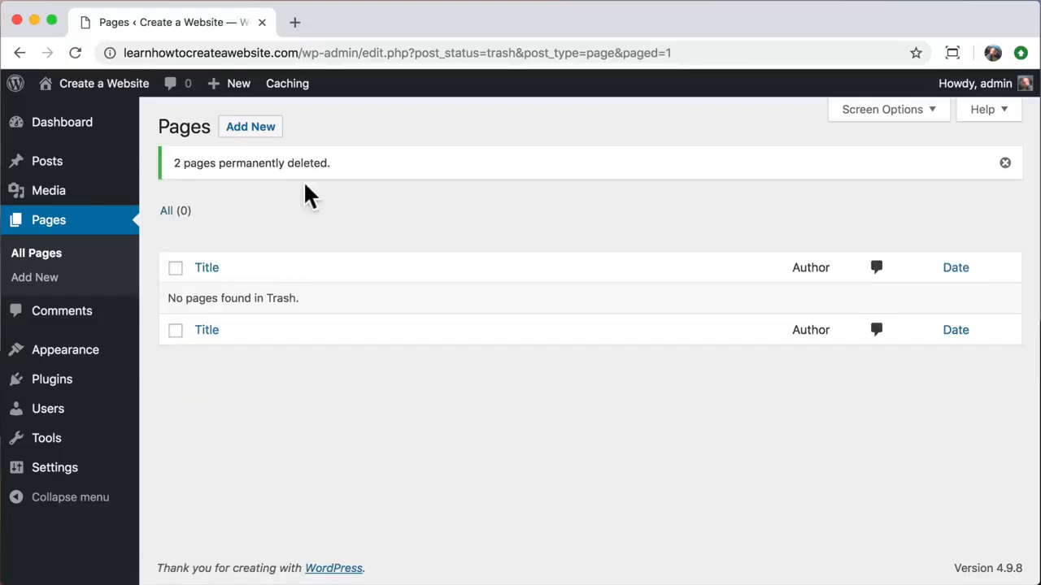
{"action": "mouse_move", "coordinate": [106, 361]}
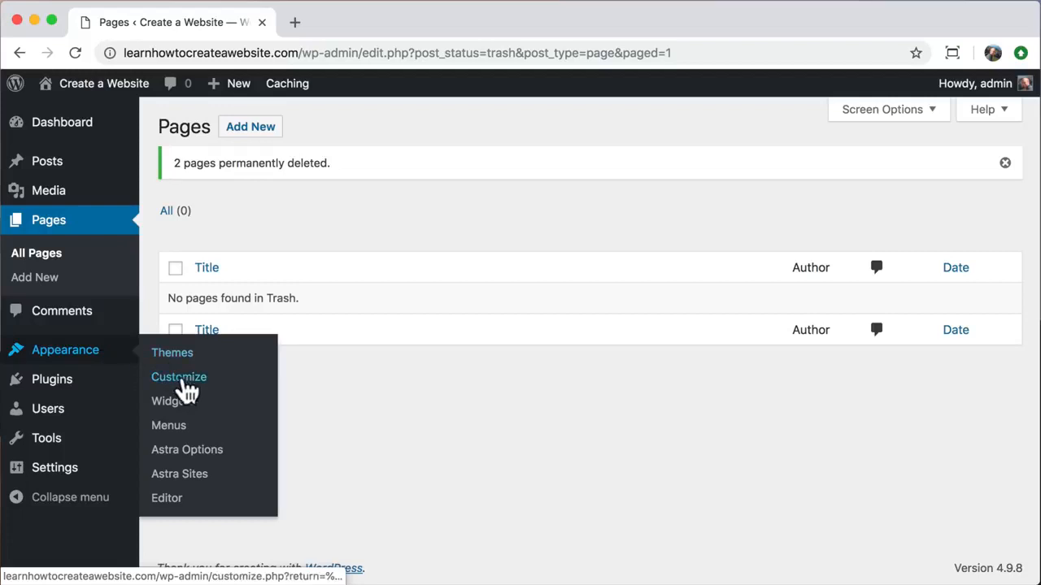
- Open the Astra Sites library filtered to Elementor and browse the starter sites
{"action": "left_click", "coordinate": [203, 480]}
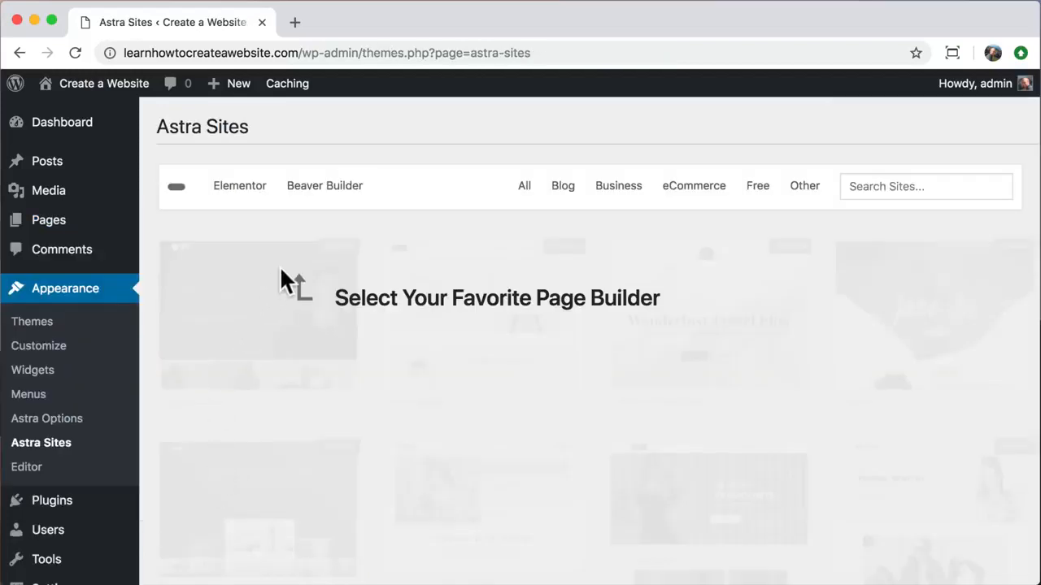
{"action": "left_click", "coordinate": [243, 195]}
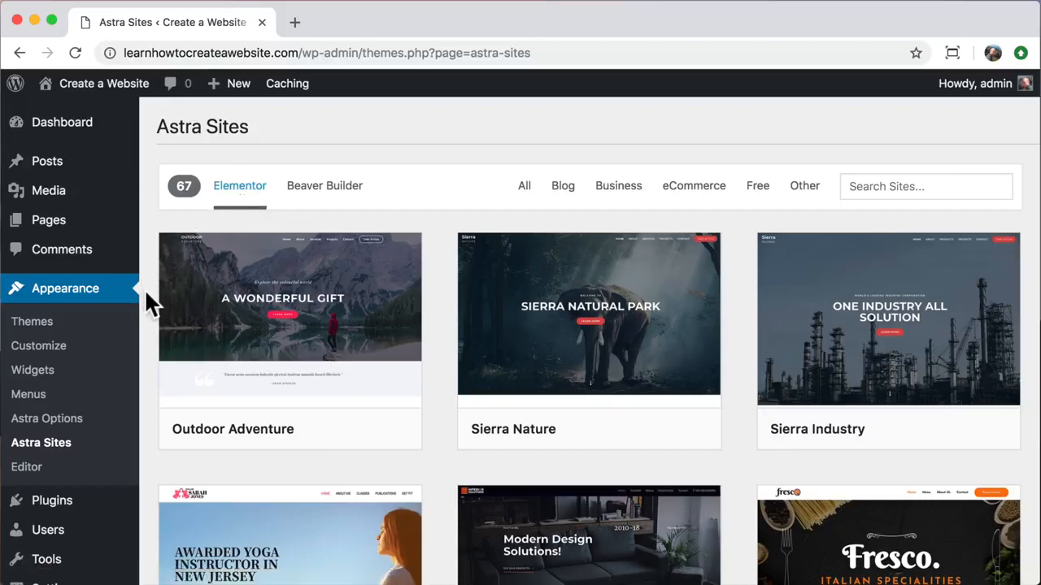
{"action": "scroll", "coordinate": [146, 297], "scroll_direction": "down", "scroll_amount": 5}
{"action": "scroll", "coordinate": [146, 294], "scroll_direction": "down", "scroll_amount": 9}
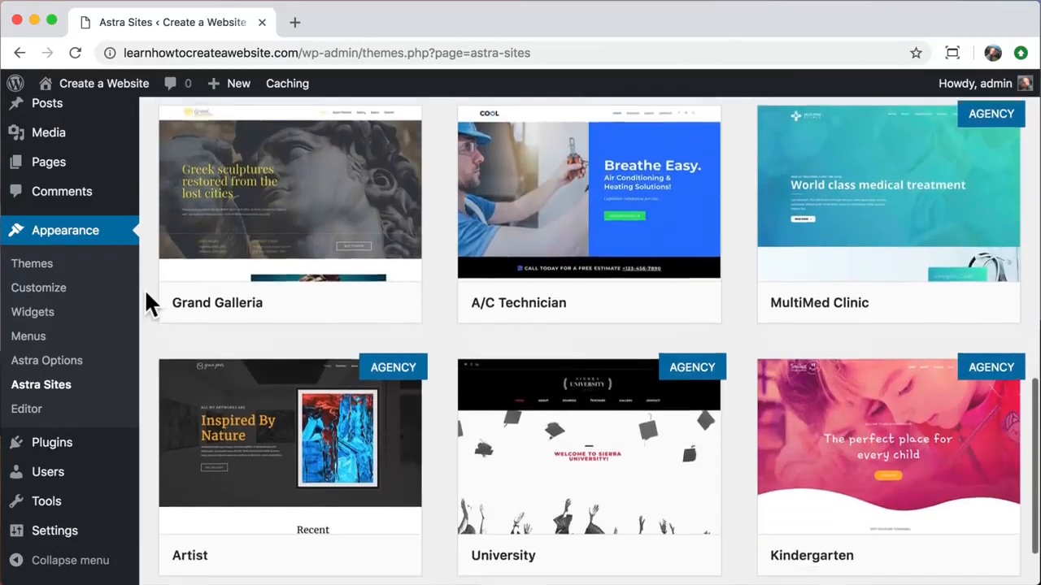
{"action": "scroll", "coordinate": [146, 293], "scroll_direction": "down", "scroll_amount": 14}
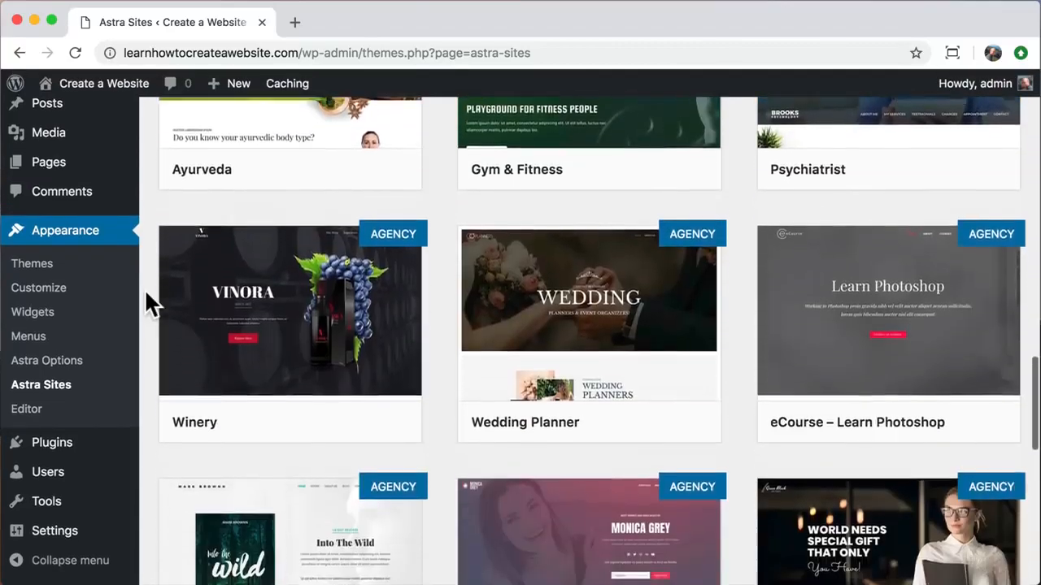
{"action": "scroll", "coordinate": [146, 295], "scroll_direction": "down", "scroll_amount": 2}
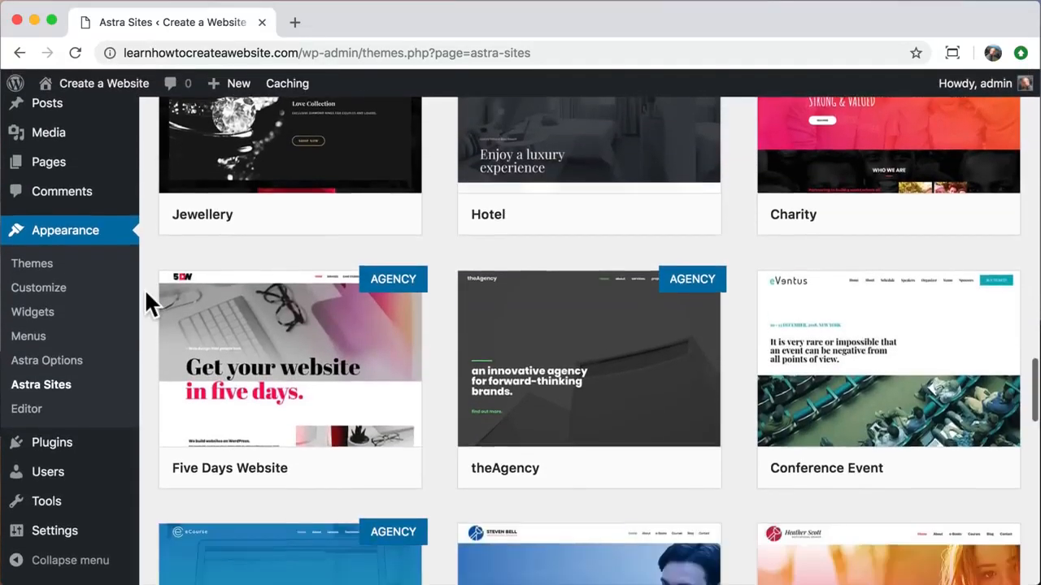
{"action": "scroll", "coordinate": [146, 294], "scroll_direction": "up", "scroll_amount": 15}
{"action": "scroll", "coordinate": [144, 288], "scroll_direction": "up", "scroll_amount": 10}
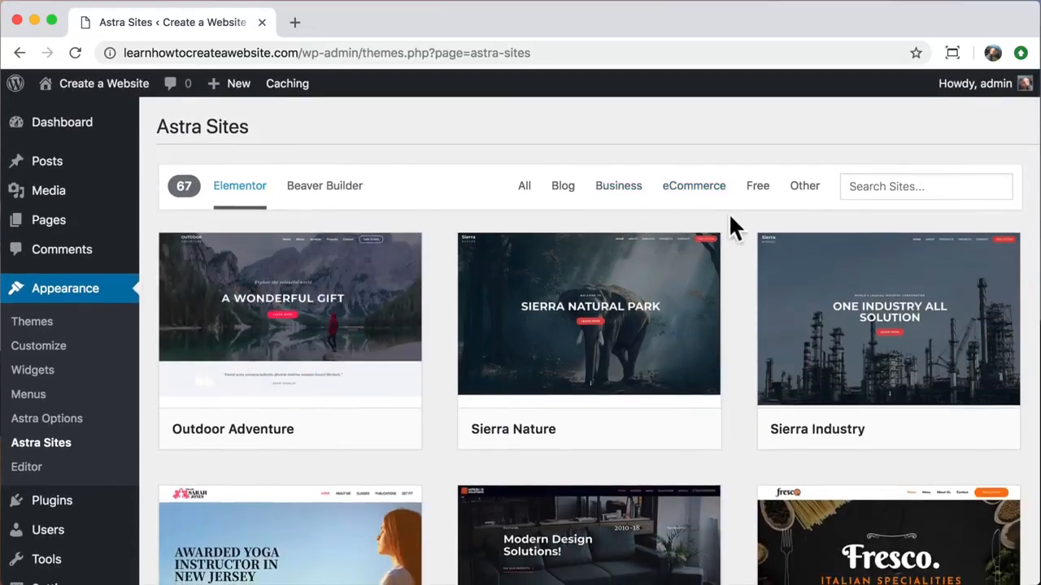
- Narrow the Elementor starter sites to the 33 free ones
{"action": "left_click", "coordinate": [765, 196]}
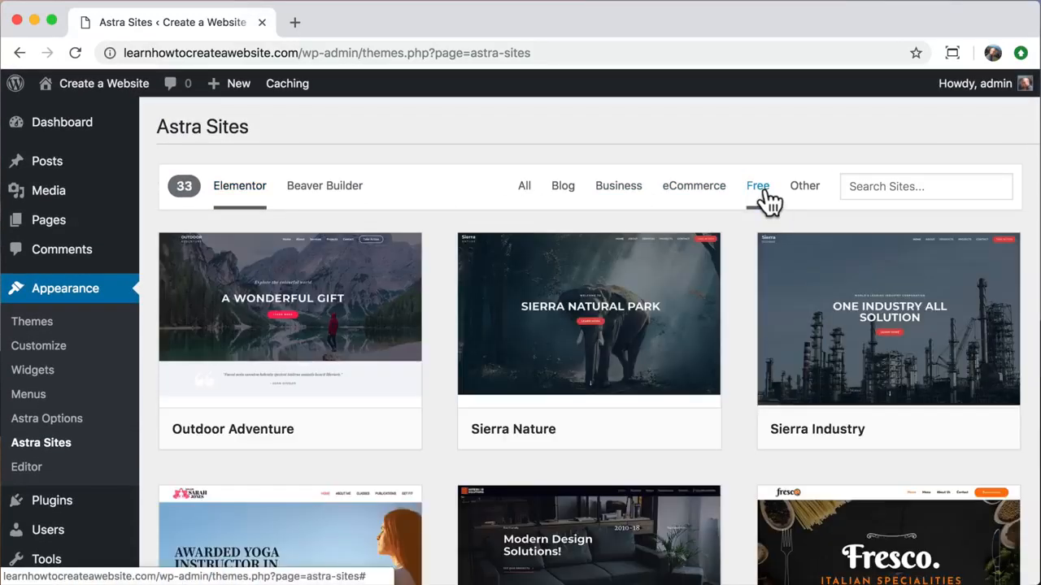
{"action": "scroll", "coordinate": [742, 268], "scroll_direction": "down", "scroll_amount": 3}
{"action": "scroll", "coordinate": [740, 283], "scroll_direction": "down", "scroll_amount": 3}
{"action": "scroll", "coordinate": [739, 283], "scroll_direction": "up", "scroll_amount": 10}
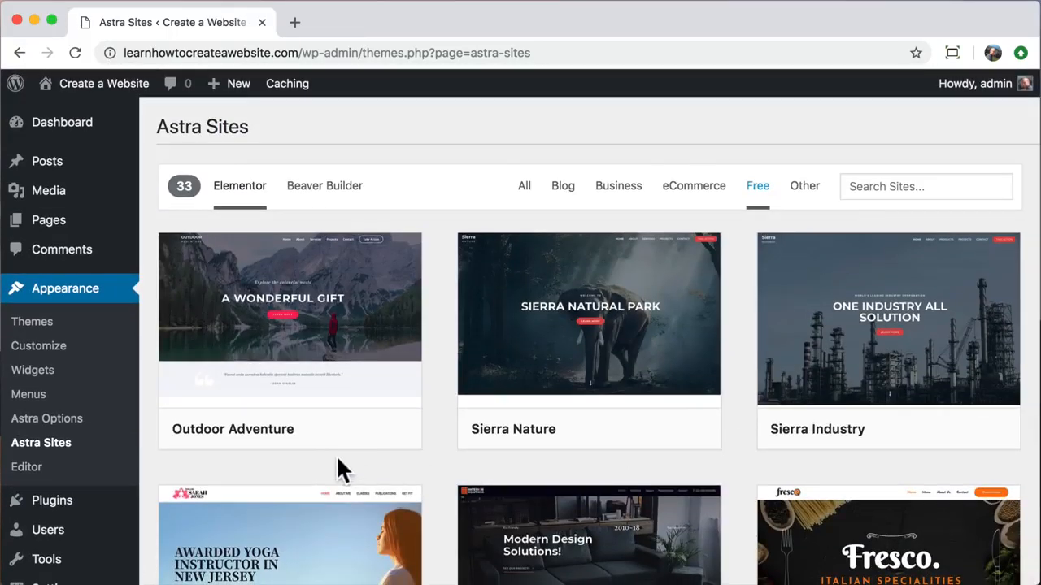
{"action": "mouse_move", "coordinate": [282, 338]}
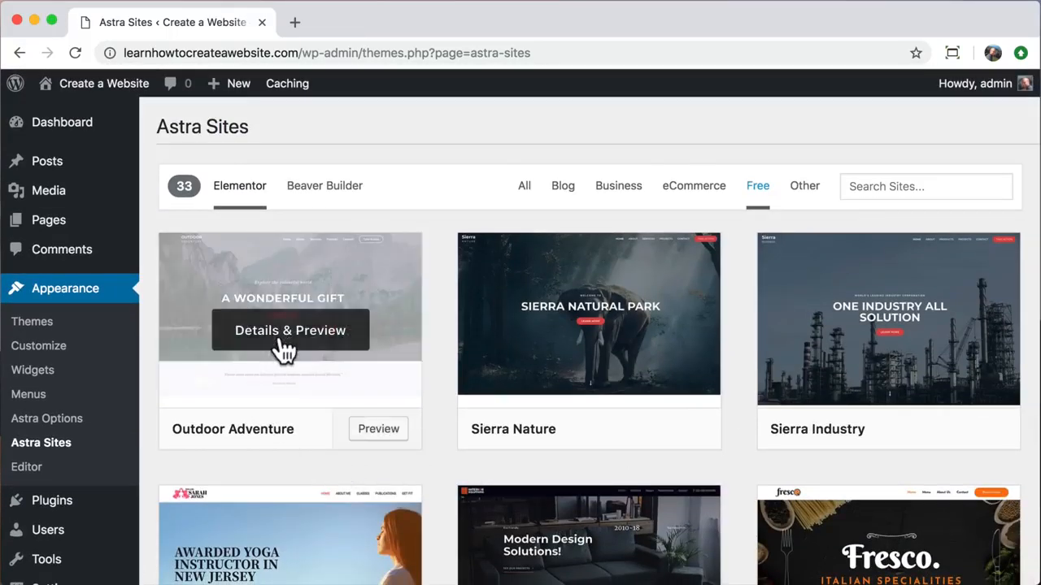
- Preview Outdoor Adventure and install its required Contact Form 7 and Elementor plugins
{"action": "left_click", "coordinate": [282, 340]}
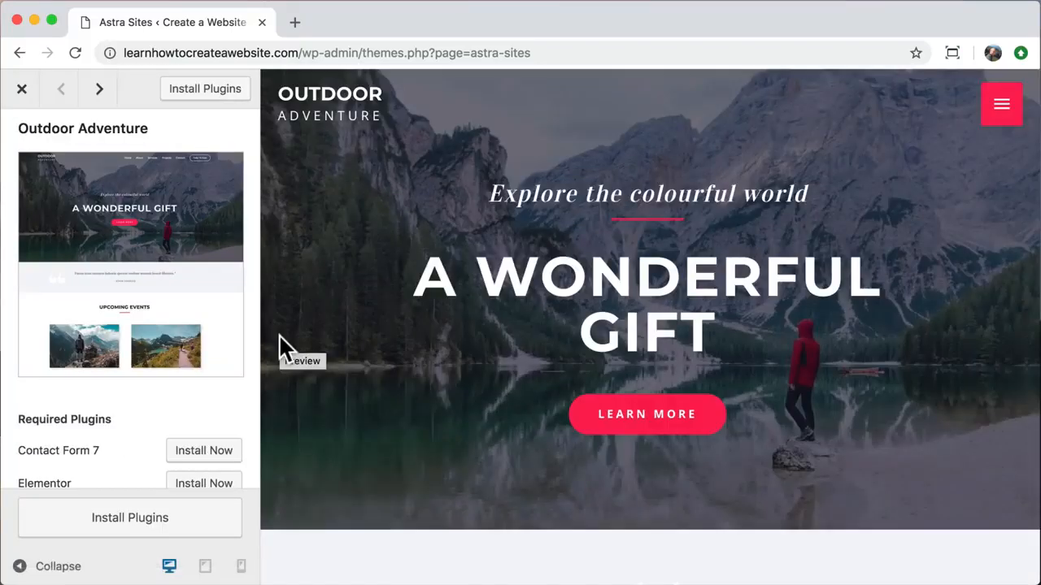
{"action": "scroll", "coordinate": [375, 350], "scroll_direction": "down", "scroll_amount": 15}
{"action": "scroll", "coordinate": [374, 351], "scroll_direction": "up", "scroll_amount": 8}
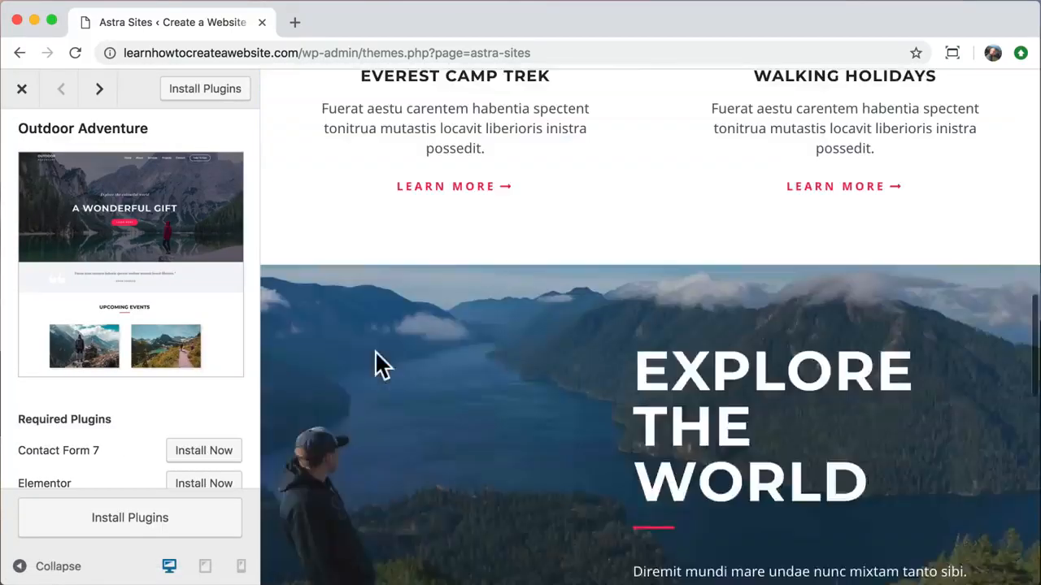
{"action": "scroll", "coordinate": [375, 352], "scroll_direction": "up", "scroll_amount": 8}
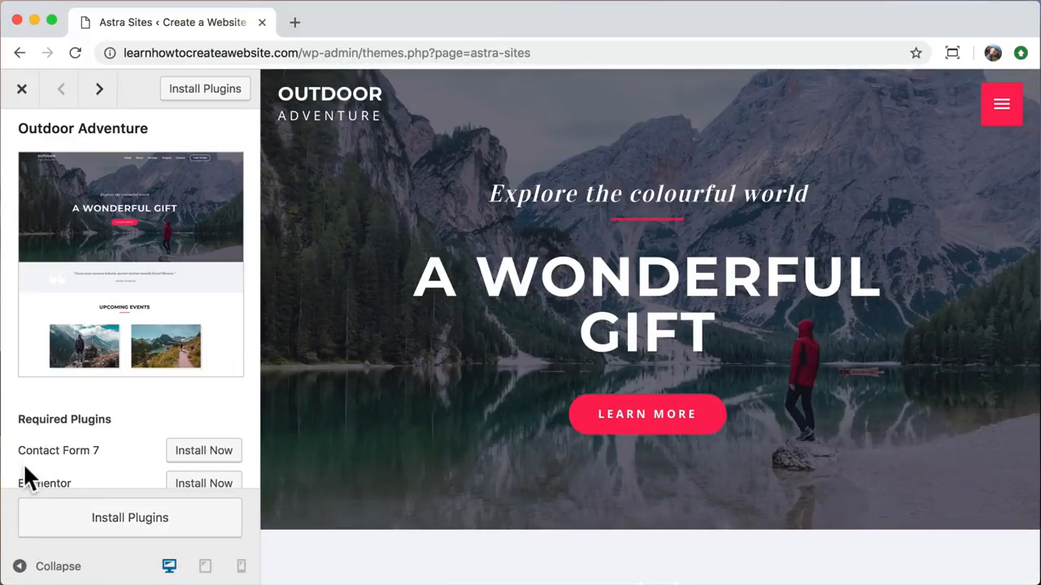
{"action": "scroll", "coordinate": [23, 463], "scroll_direction": "down", "scroll_amount": 2}
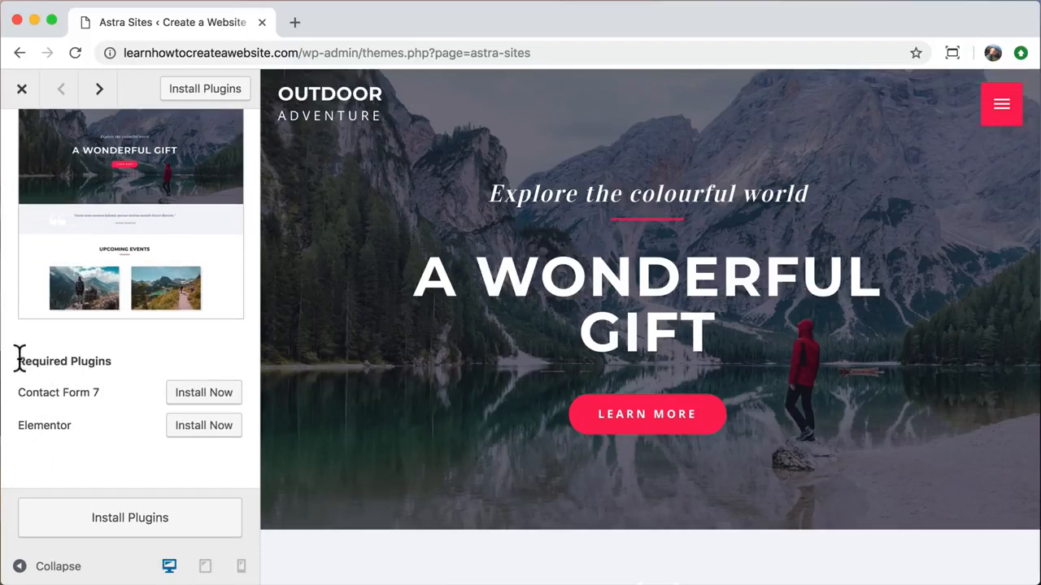
{"action": "left_click_drag", "start_coordinate": [19, 358], "coordinate": [114, 370]}
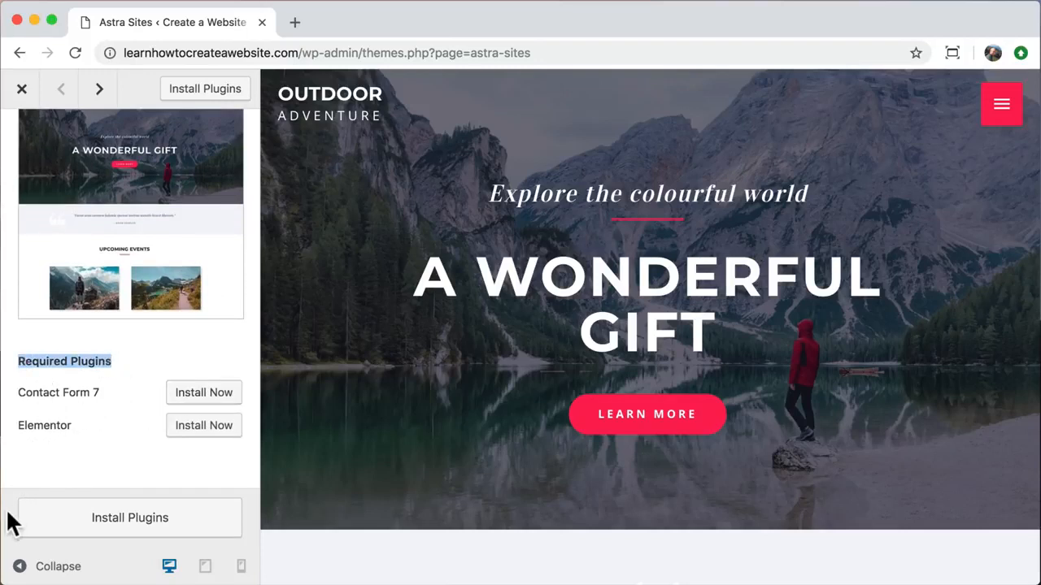
{"action": "left_click", "coordinate": [92, 525]}
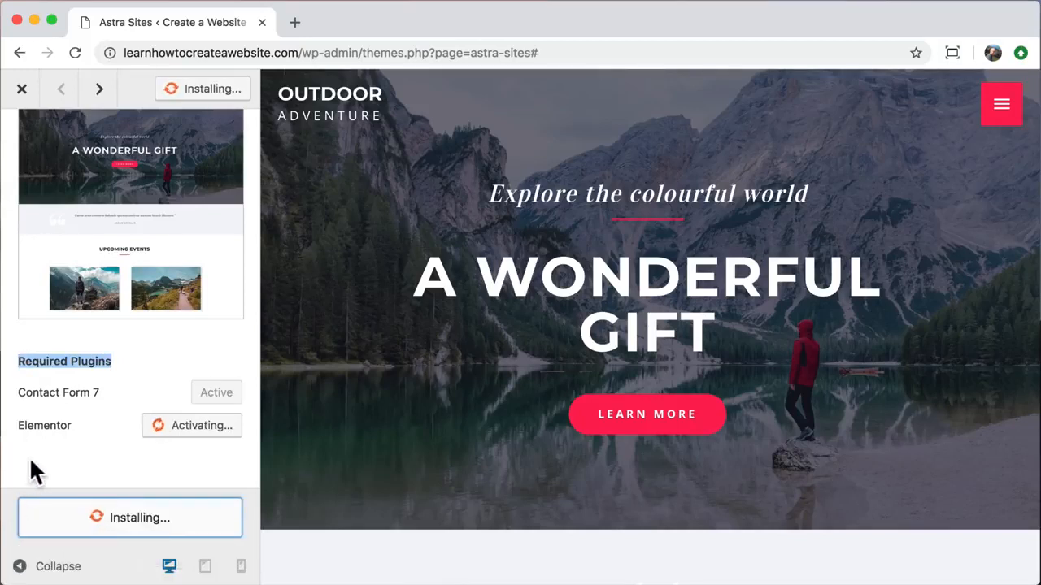
{"action": "scroll", "coordinate": [29, 459], "scroll_direction": "up", "scroll_amount": 2}
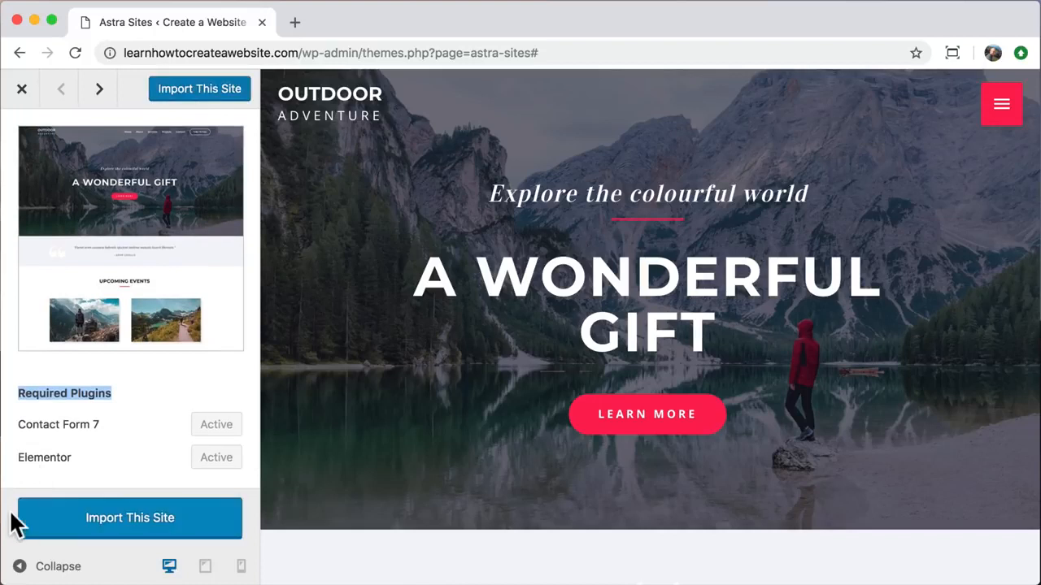
- Import Outdoor Adventure, accept the import warning, and view the live site in a new tab
{"action": "left_click", "coordinate": [125, 522]}
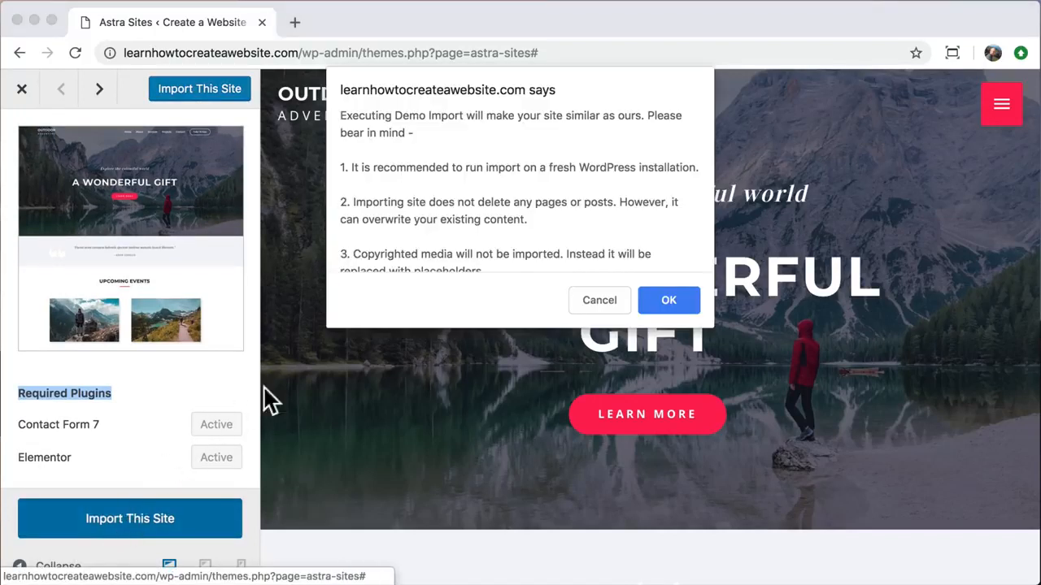
{"action": "left_click", "coordinate": [673, 301]}
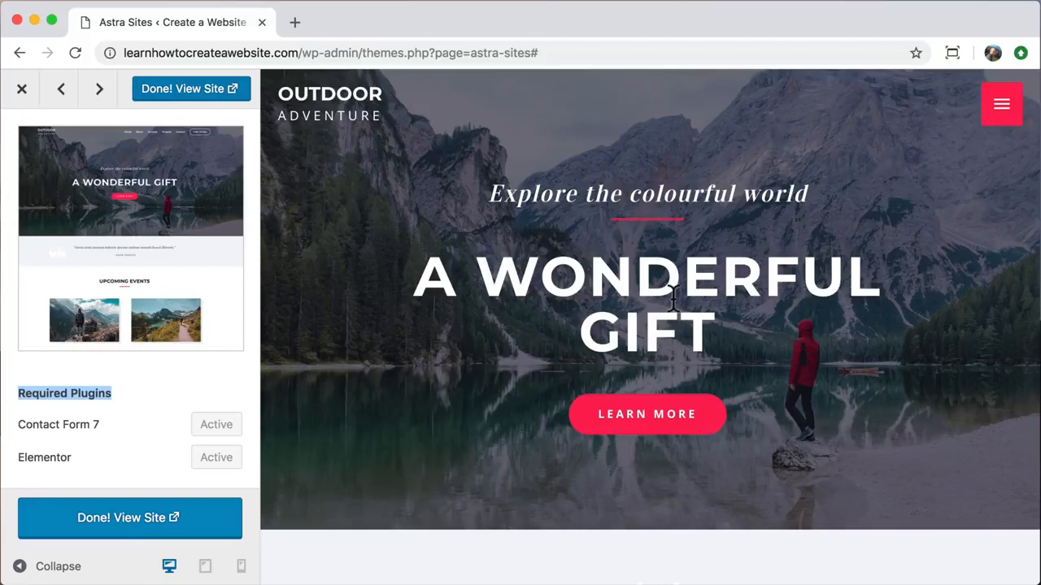
{"action": "left_click", "coordinate": [196, 93]}
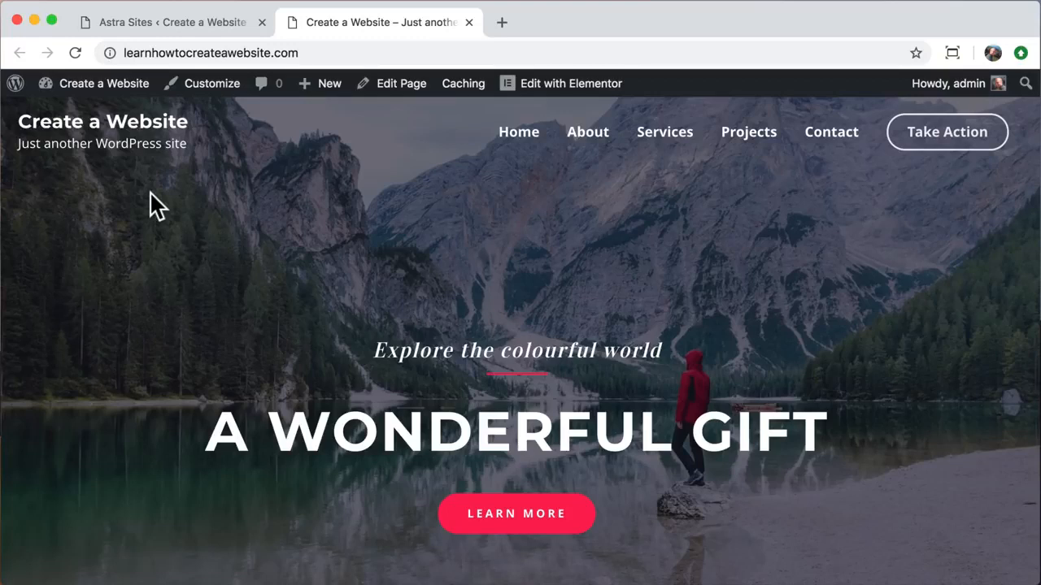
{"action": "left_click", "coordinate": [261, 22]}
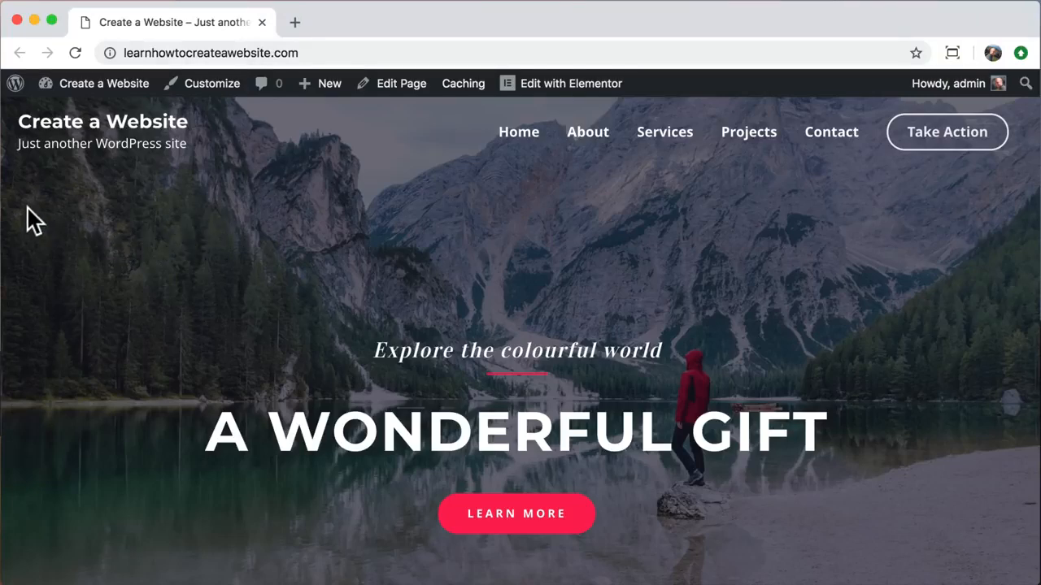
{"action": "scroll", "coordinate": [32, 219], "scroll_direction": "down", "scroll_amount": 10}
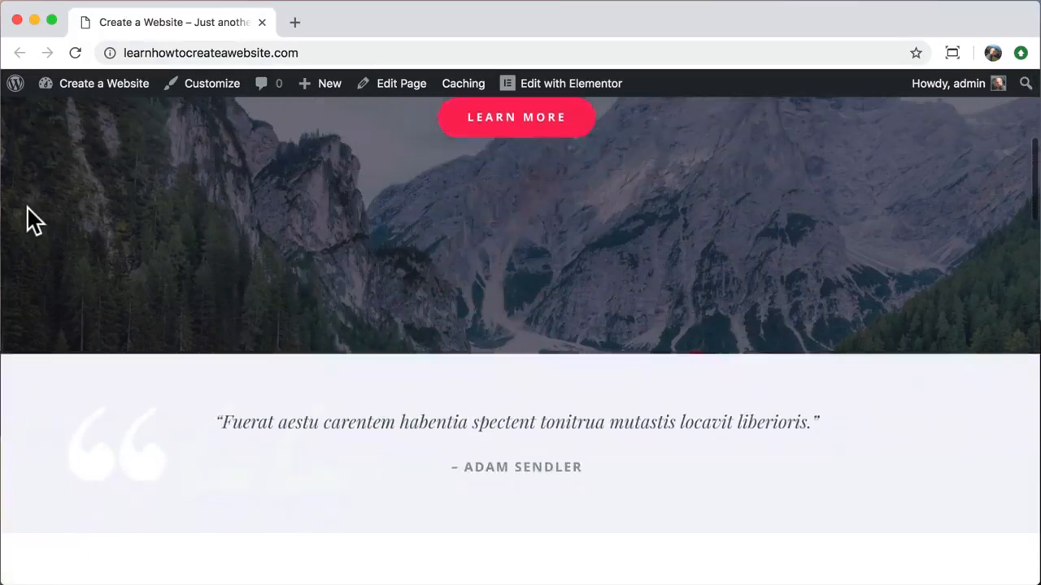
{"action": "scroll", "coordinate": [32, 219], "scroll_direction": "down", "scroll_amount": 10}
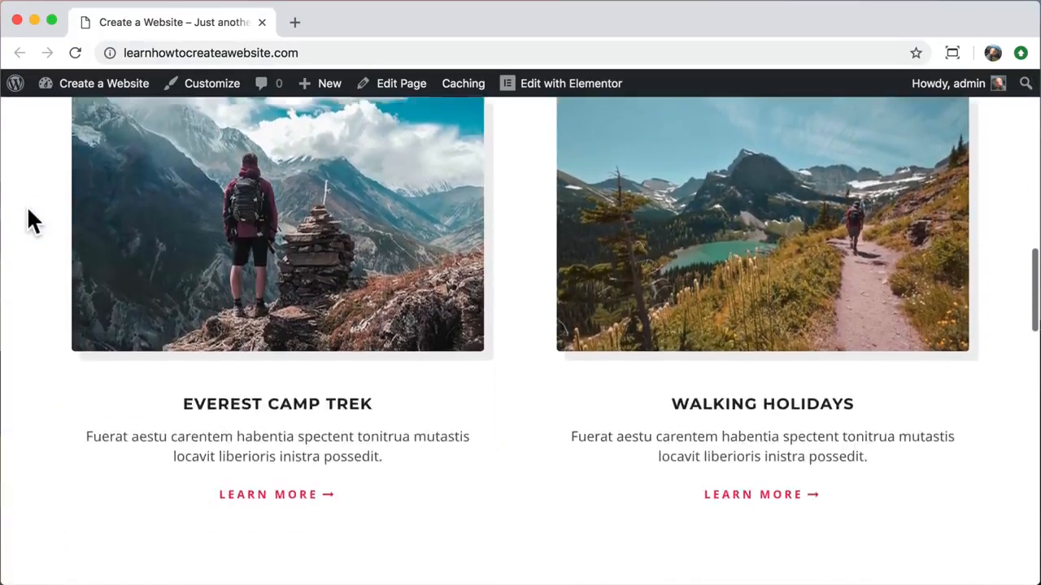
{"action": "scroll", "coordinate": [32, 219], "scroll_direction": "down", "scroll_amount": 10}
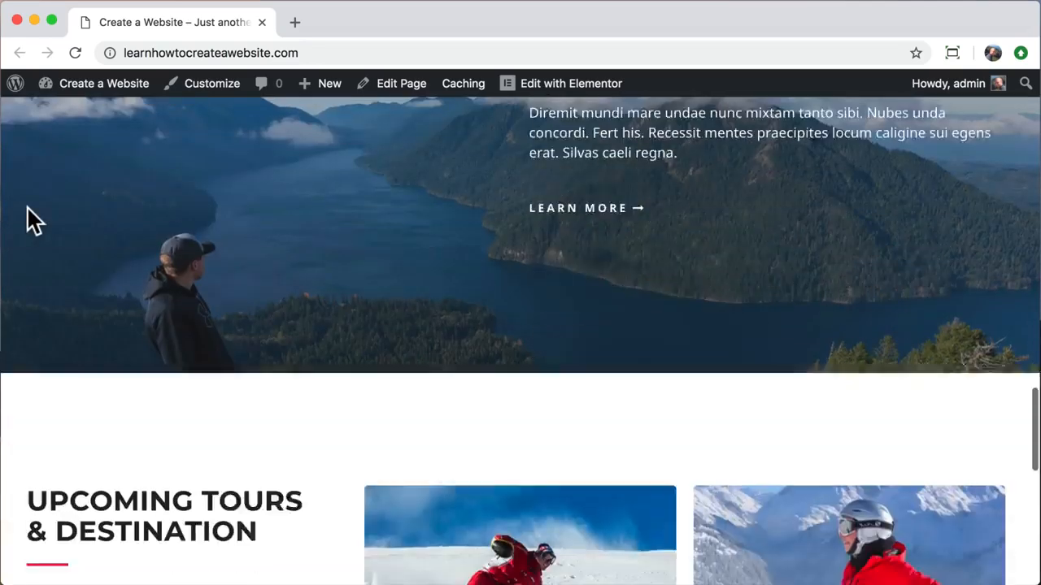
{"action": "scroll", "coordinate": [33, 219], "scroll_direction": "down", "scroll_amount": 10}
{"action": "scroll", "coordinate": [33, 220], "scroll_direction": "up", "scroll_amount": 20}
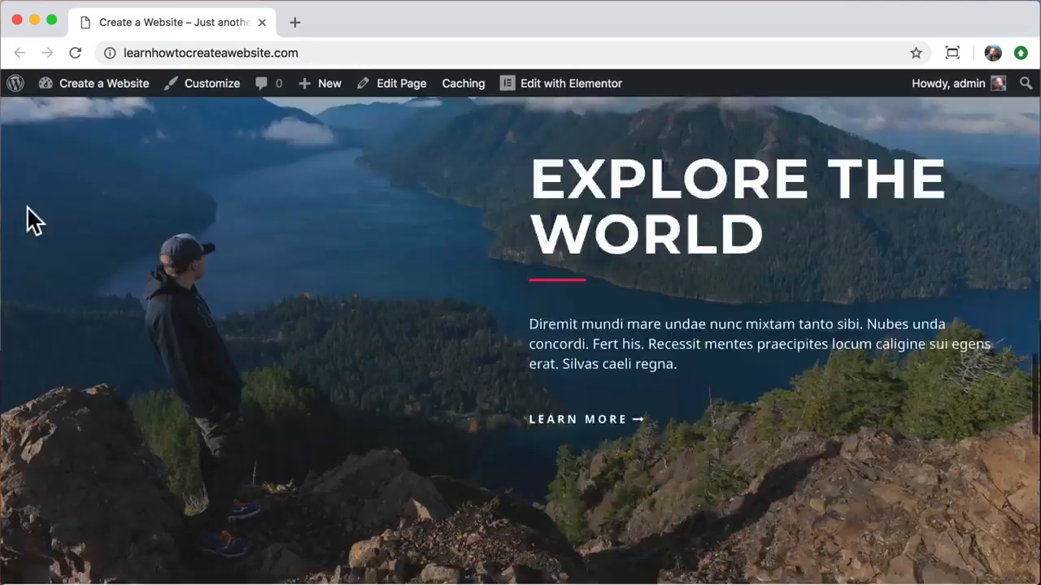
{"action": "scroll", "coordinate": [33, 220], "scroll_direction": "up", "scroll_amount": 15}
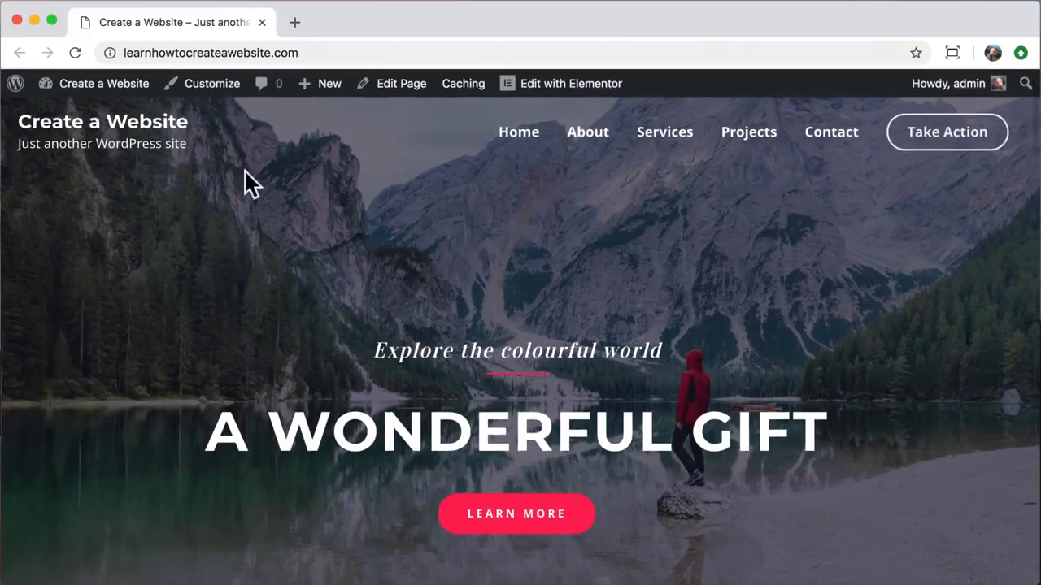
{"action": "left_click", "coordinate": [589, 138]}
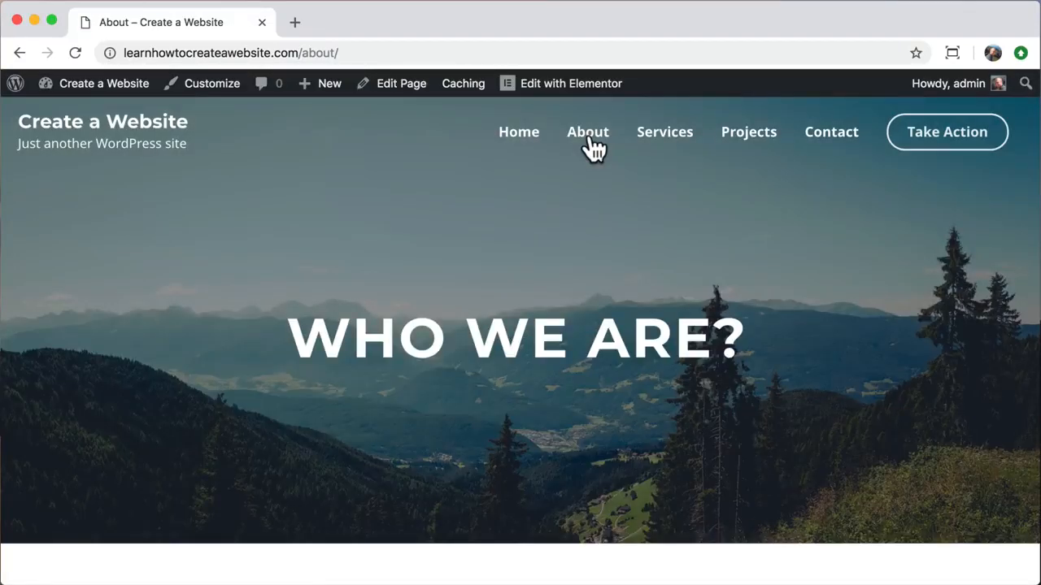
{"action": "scroll", "coordinate": [188, 293], "scroll_direction": "down", "scroll_amount": 10}
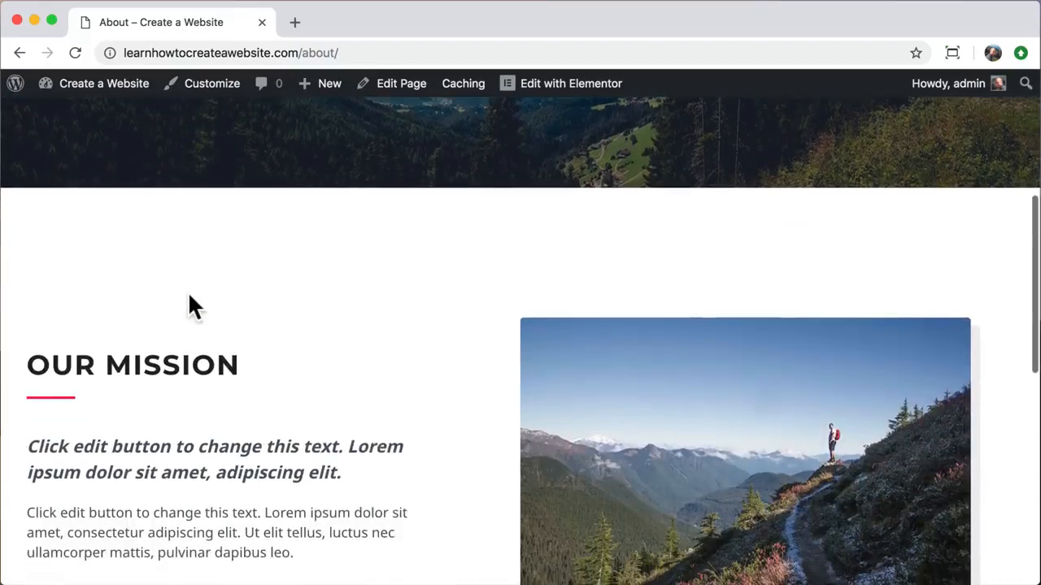
{"action": "scroll", "coordinate": [188, 291], "scroll_direction": "down", "scroll_amount": 3}
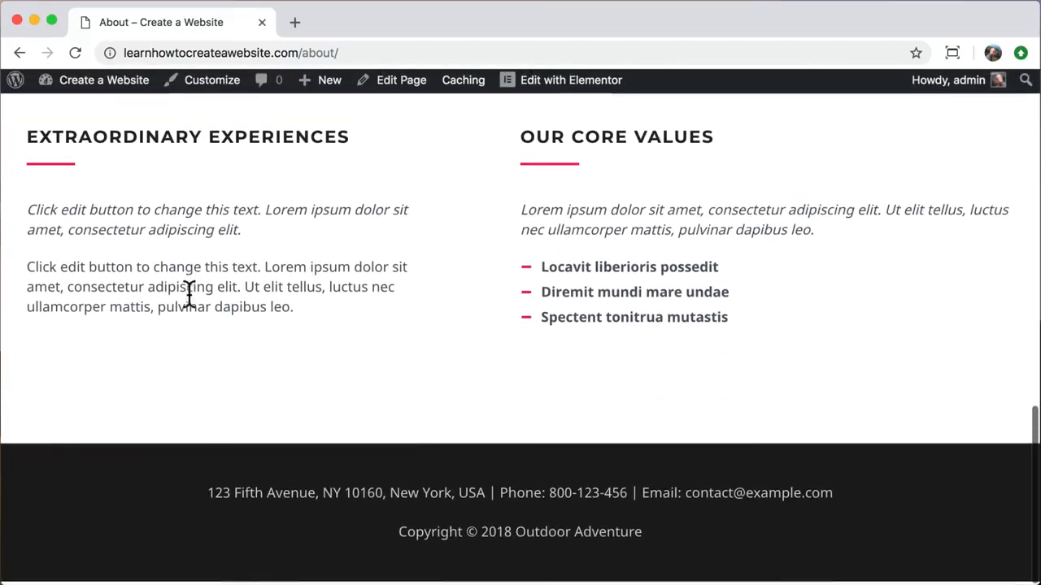
{"action": "scroll", "coordinate": [188, 291], "scroll_direction": "up", "scroll_amount": 14}
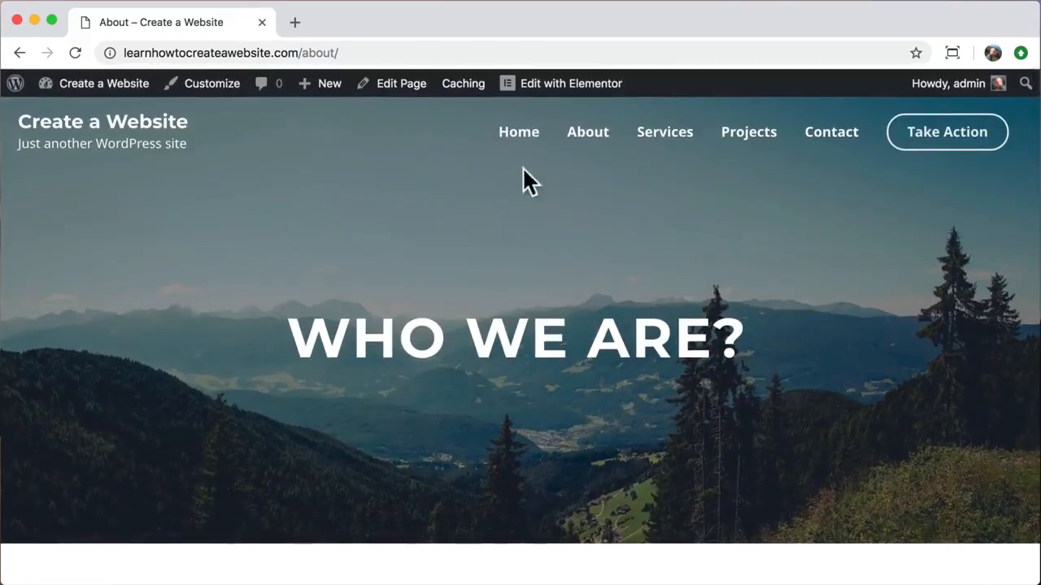
{"action": "left_click", "coordinate": [677, 150]}
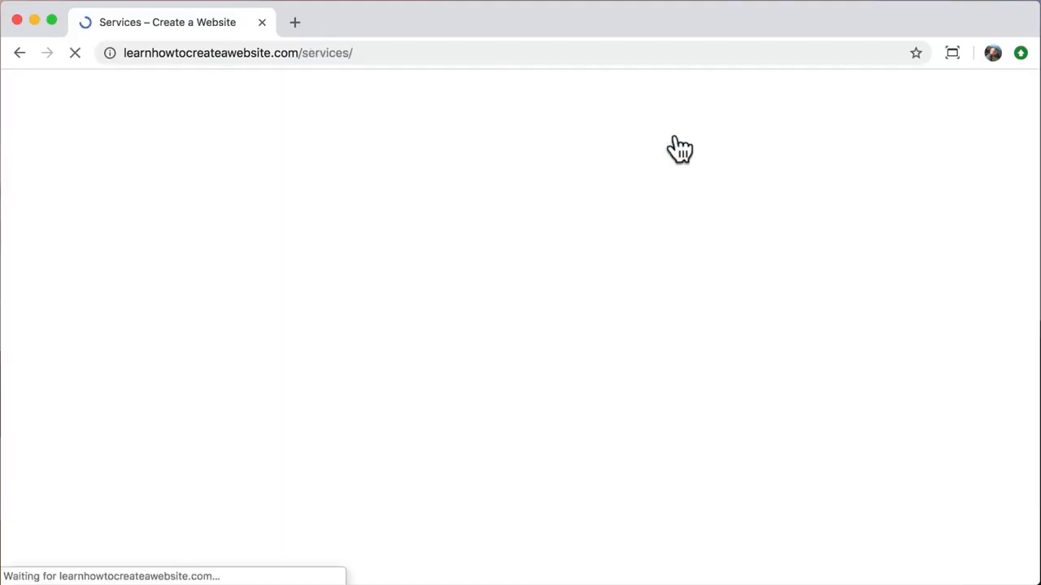
{"action": "scroll", "coordinate": [309, 333], "scroll_direction": "down", "scroll_amount": 4}
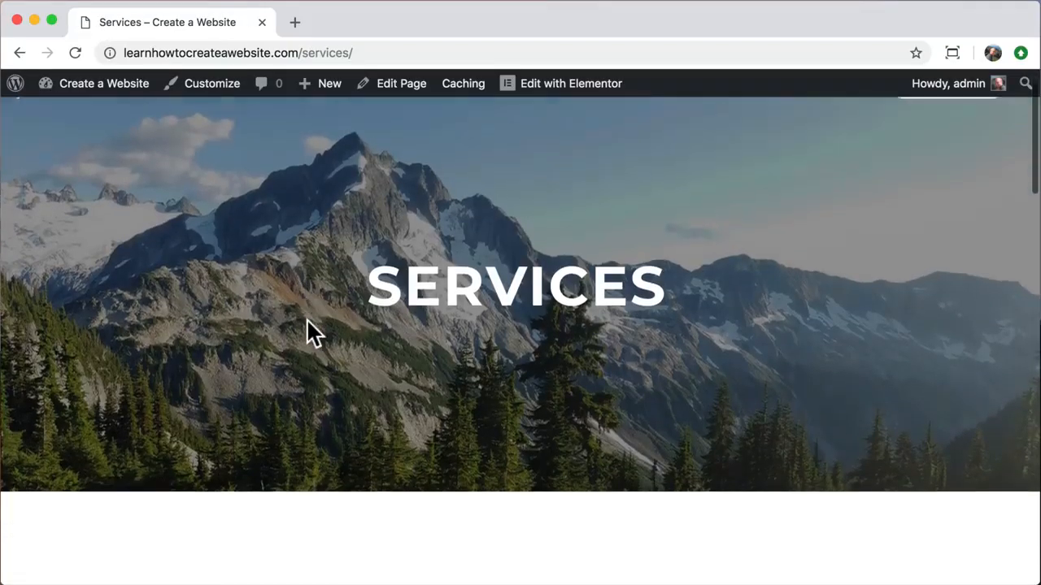
{"action": "scroll", "coordinate": [311, 333], "scroll_direction": "down", "scroll_amount": 3}
{"action": "scroll", "coordinate": [307, 319], "scroll_direction": "down", "scroll_amount": 15}
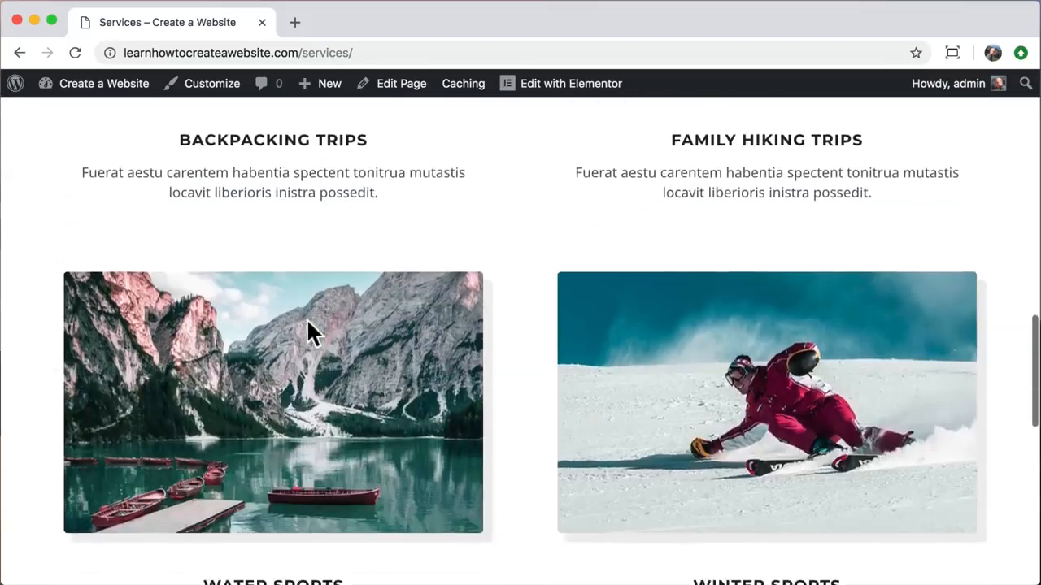
{"action": "scroll", "coordinate": [307, 319], "scroll_direction": "up", "scroll_amount": 20}
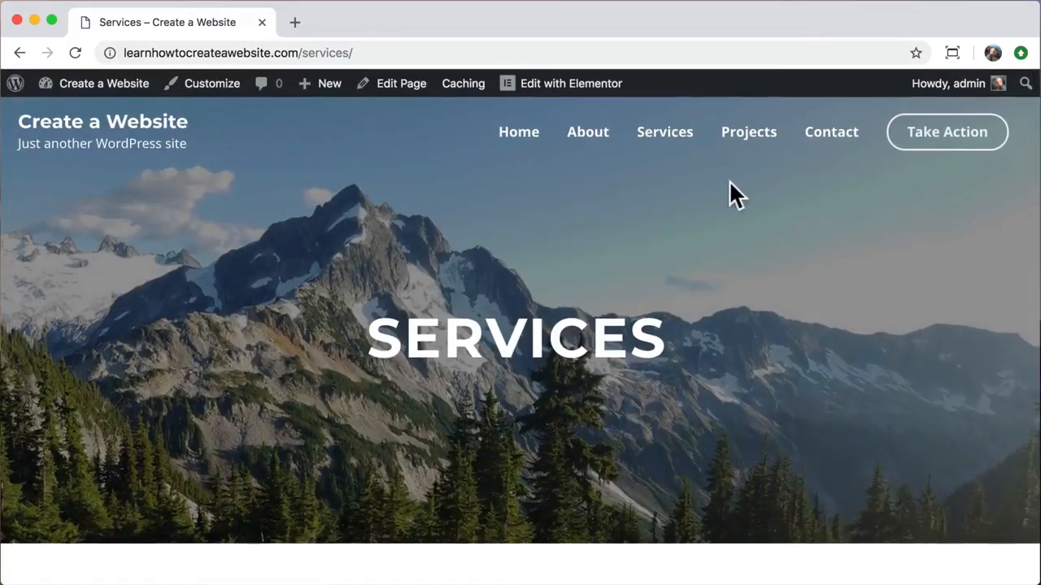
{"action": "left_click", "coordinate": [826, 136]}
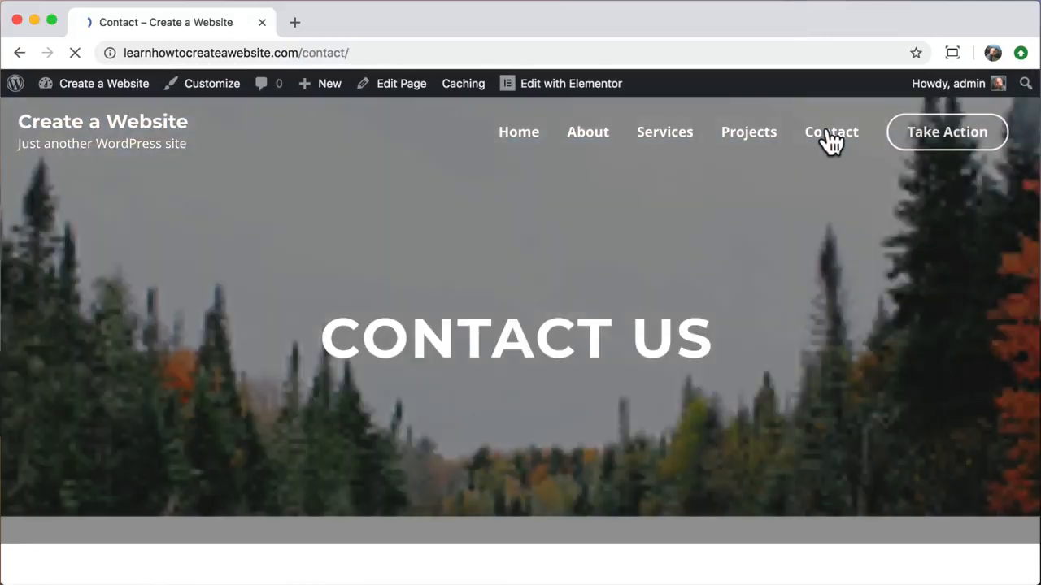
{"action": "scroll", "coordinate": [856, 367], "scroll_direction": "down", "scroll_amount": 5}
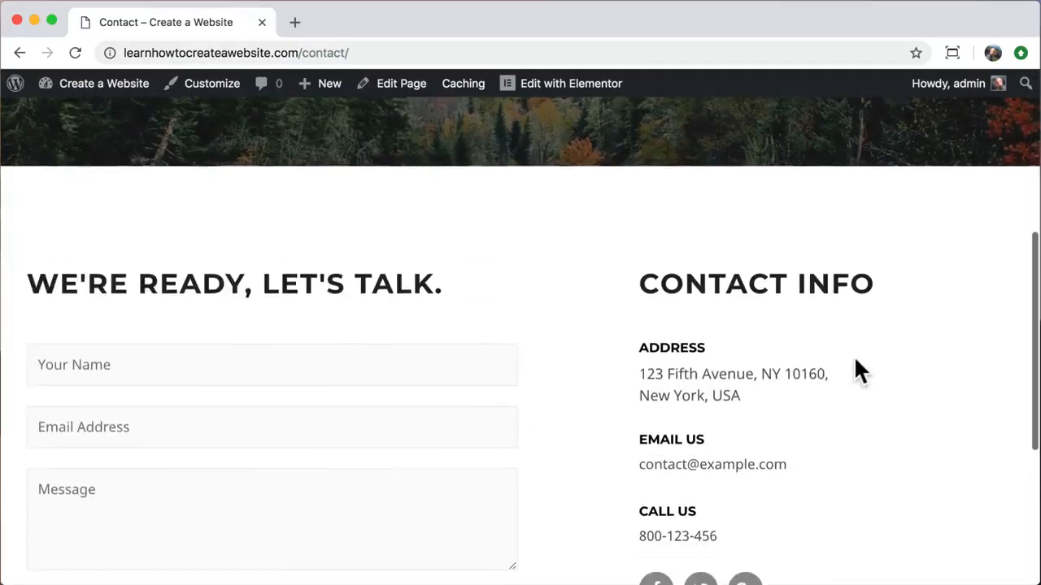
{"action": "scroll", "coordinate": [855, 362], "scroll_direction": "down", "scroll_amount": 3}
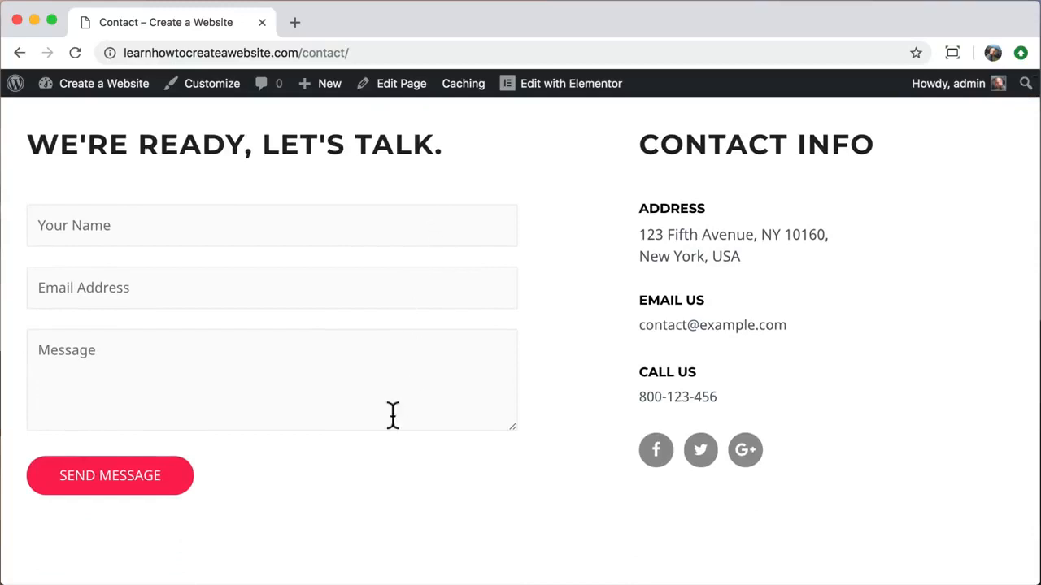
{"action": "scroll", "coordinate": [269, 496], "scroll_direction": "down", "scroll_amount": 3}
{"action": "scroll", "coordinate": [269, 493], "scroll_direction": "up", "scroll_amount": 8}
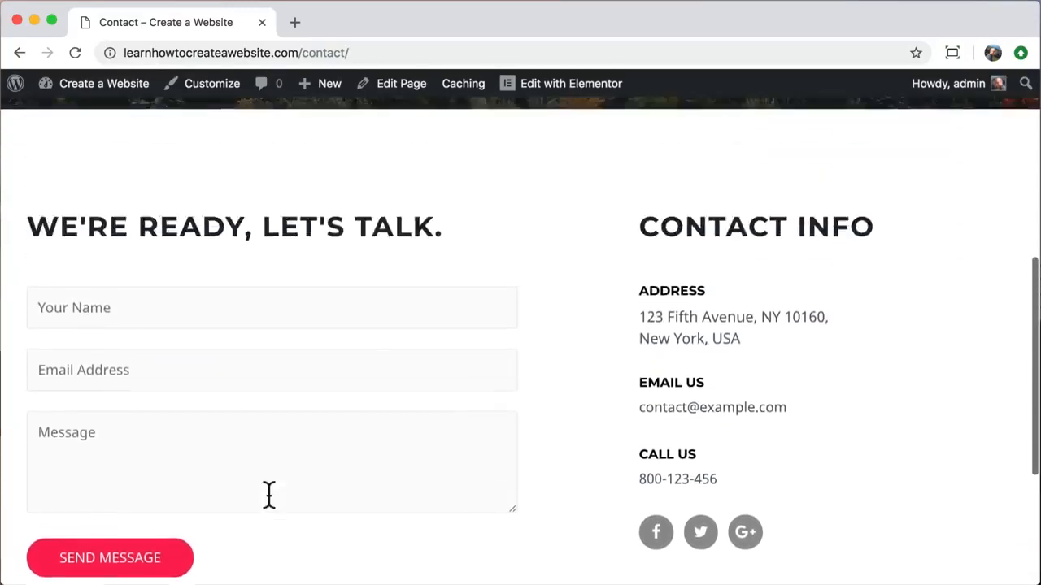
{"action": "scroll", "coordinate": [268, 496], "scroll_direction": "up", "scroll_amount": 2}
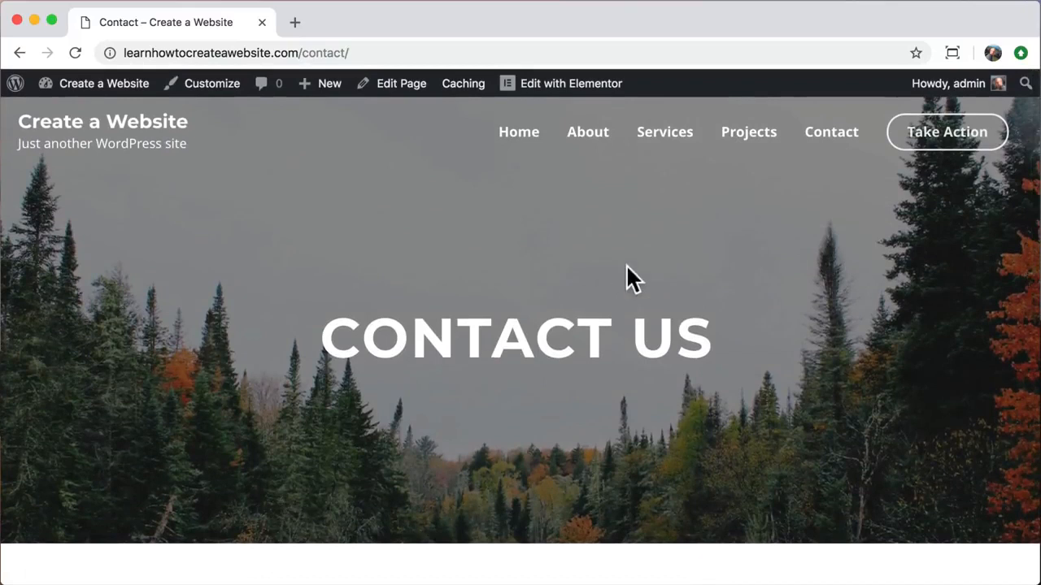
{"action": "left_click", "coordinate": [950, 138]}
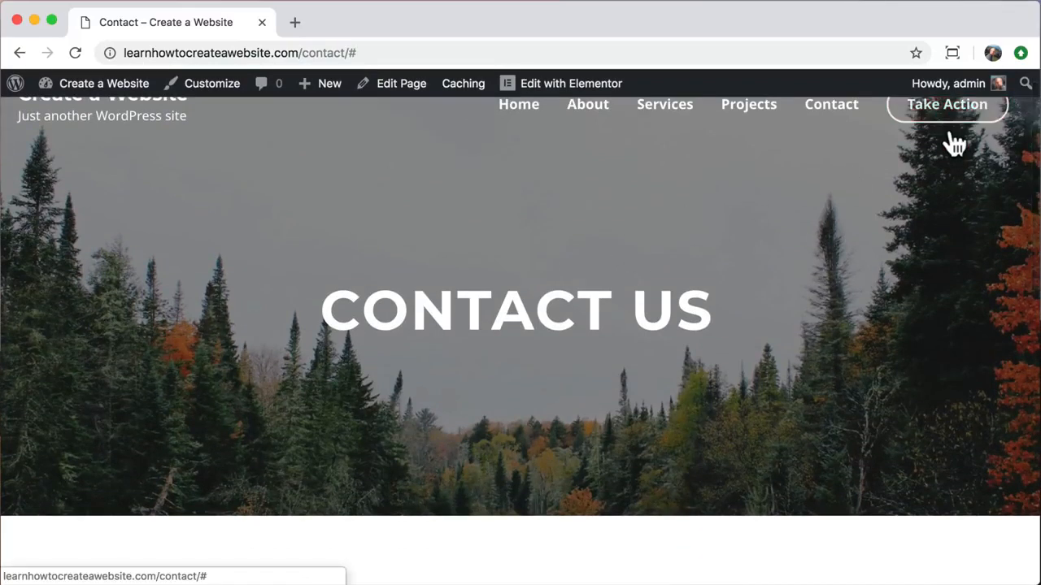
{"action": "scroll", "coordinate": [936, 171], "scroll_direction": "up", "scroll_amount": 1}
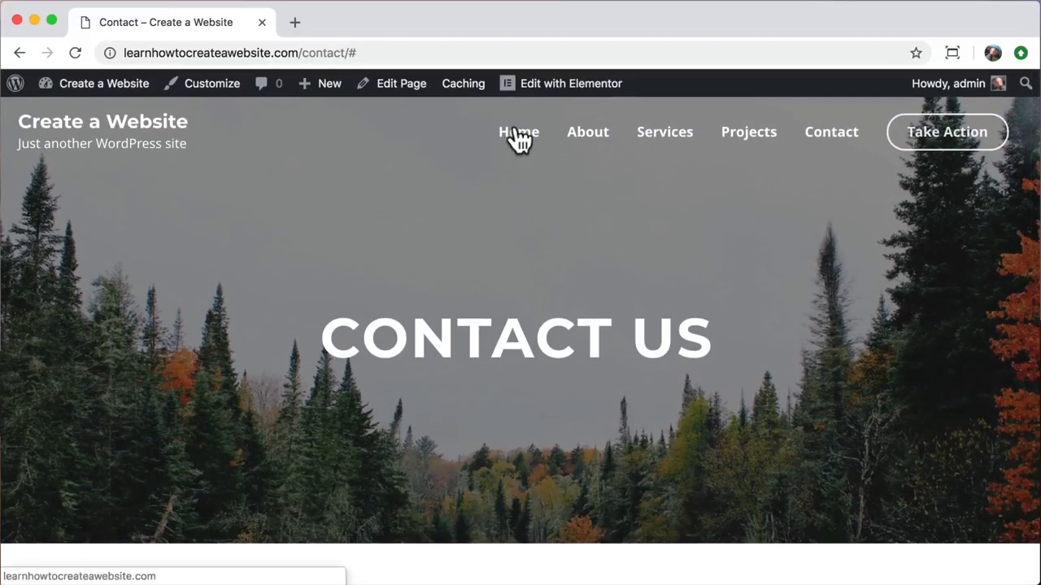
{"action": "left_click", "coordinate": [132, 127]}
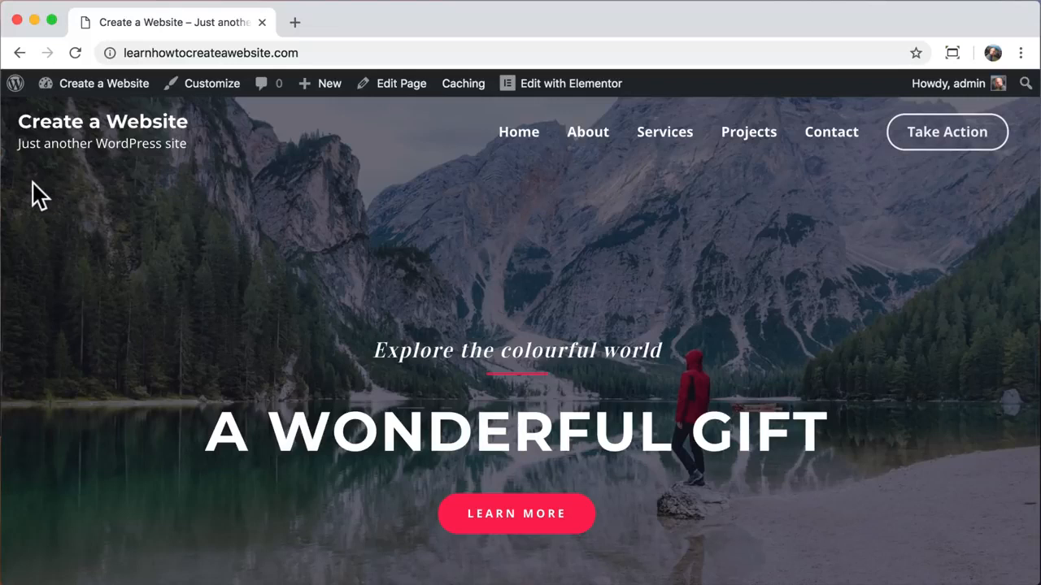
- Open the Customizer's Layout > Header > Site Identity settings
{"action": "left_click", "coordinate": [213, 94]}
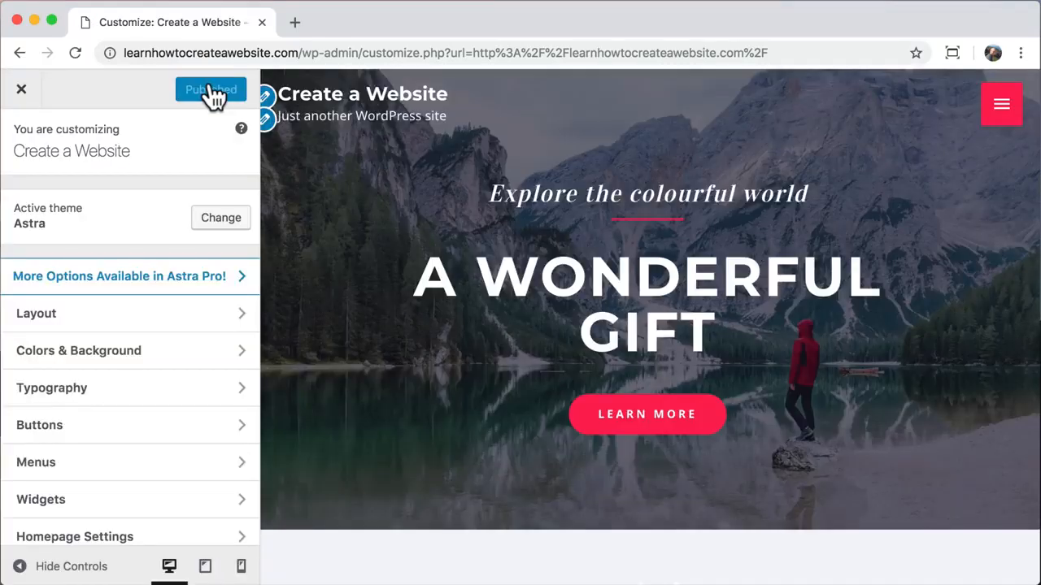
{"action": "left_click", "coordinate": [239, 317]}
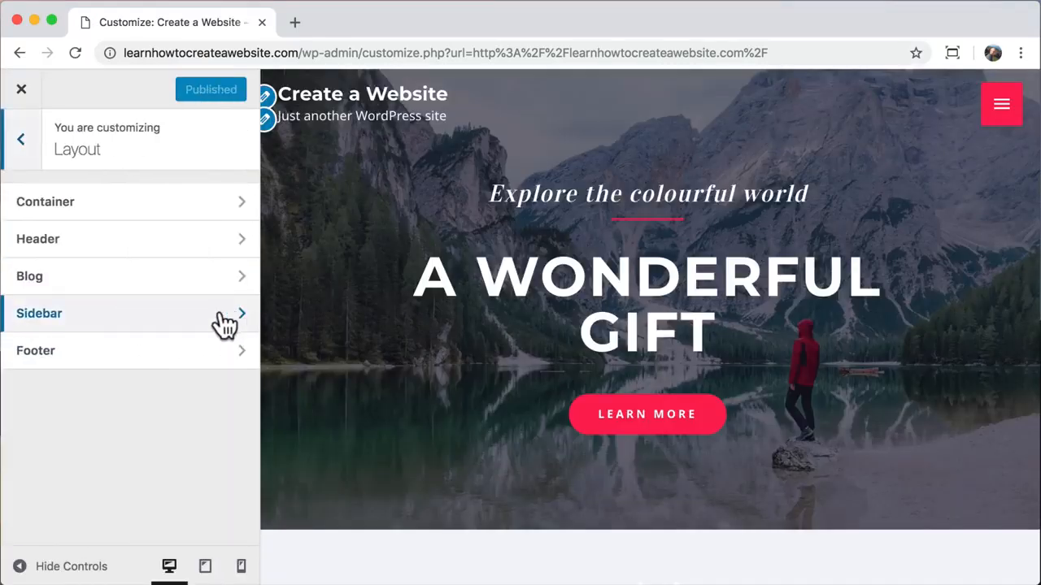
{"action": "left_click", "coordinate": [153, 249]}
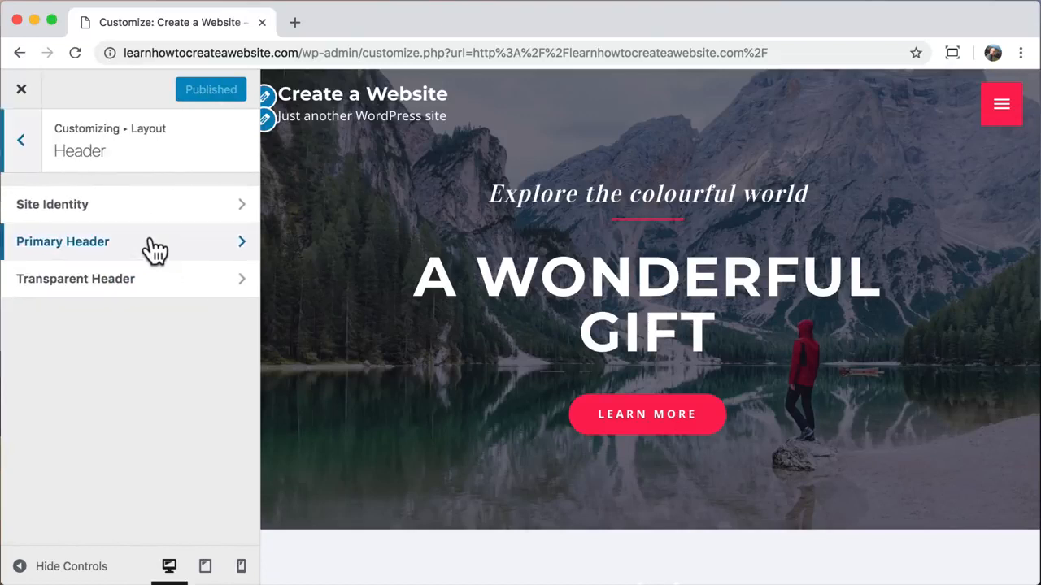
{"action": "left_click", "coordinate": [199, 210]}
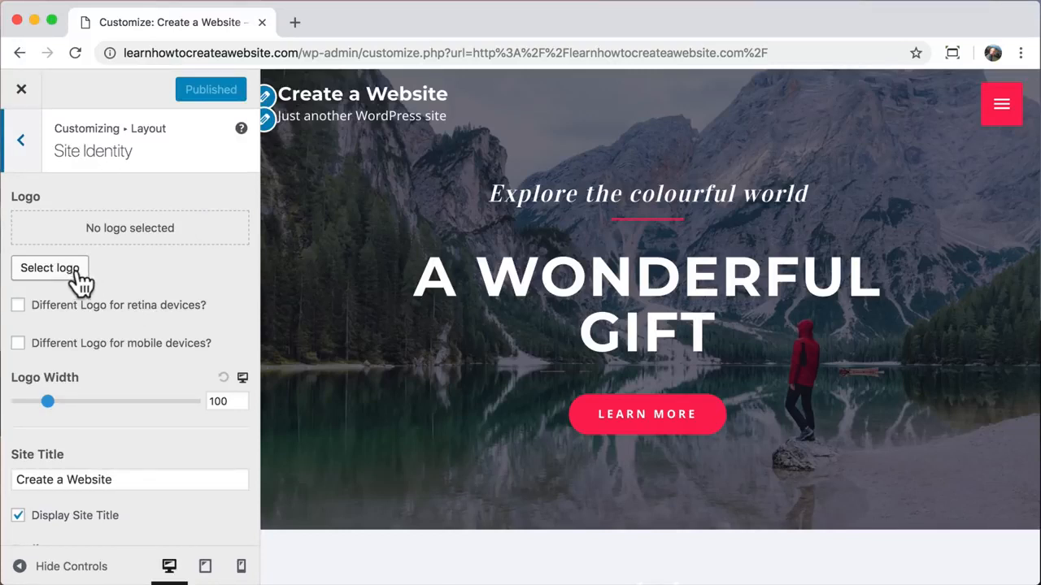
{"action": "scroll", "coordinate": [117, 421], "scroll_direction": "down", "scroll_amount": 5}
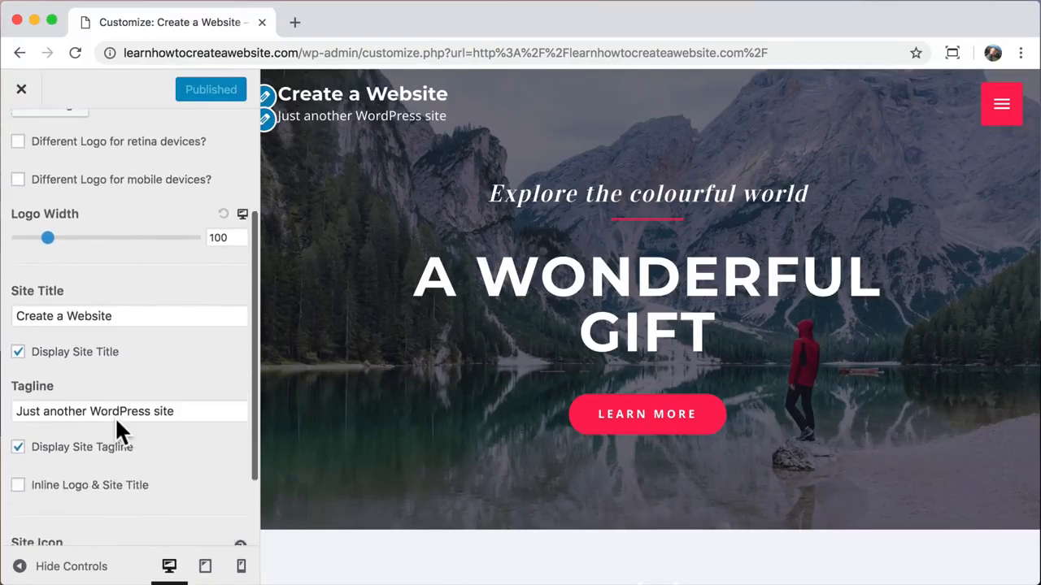
- Set the site title to 'Create a Website'
{"action": "left_click_drag", "start_coordinate": [129, 252], "coordinate": [9, 253]}
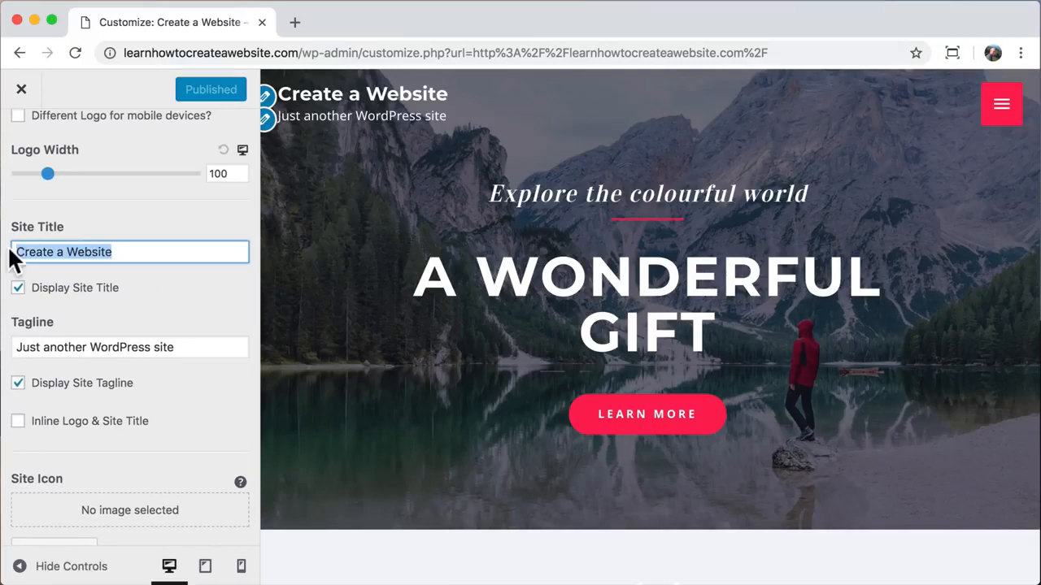
{"action": "type", "text": "Tyler Moore"}
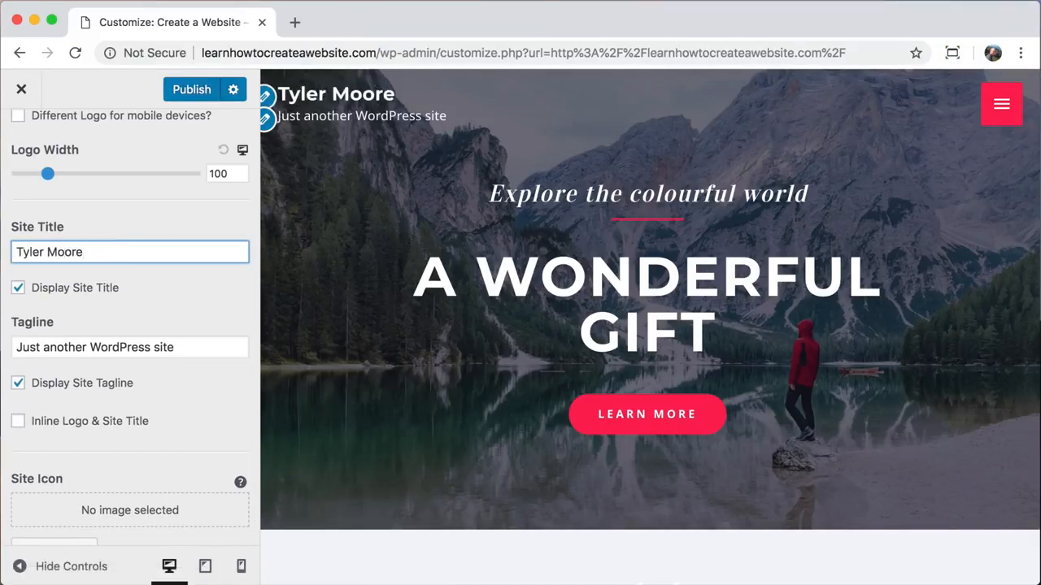
{"action": "key", "text": "BackSpace"}
{"action": "key", "text": "BackSpace"}
{"action": "key", "text": "BackSpace"}
{"action": "key", "text": "BackSpace"}
{"action": "key", "text": "BackSpace"}
{"action": "key", "text": "BackSpace"}
{"action": "key", "text": "BackSpace"}
{"action": "key", "text": "BackSpace"}
{"action": "key", "text": "BackSpace"}
{"action": "key", "text": "BackSpace"}
{"action": "key", "text": "BackSpace"}
{"action": "type", "text": "Create a Website"}
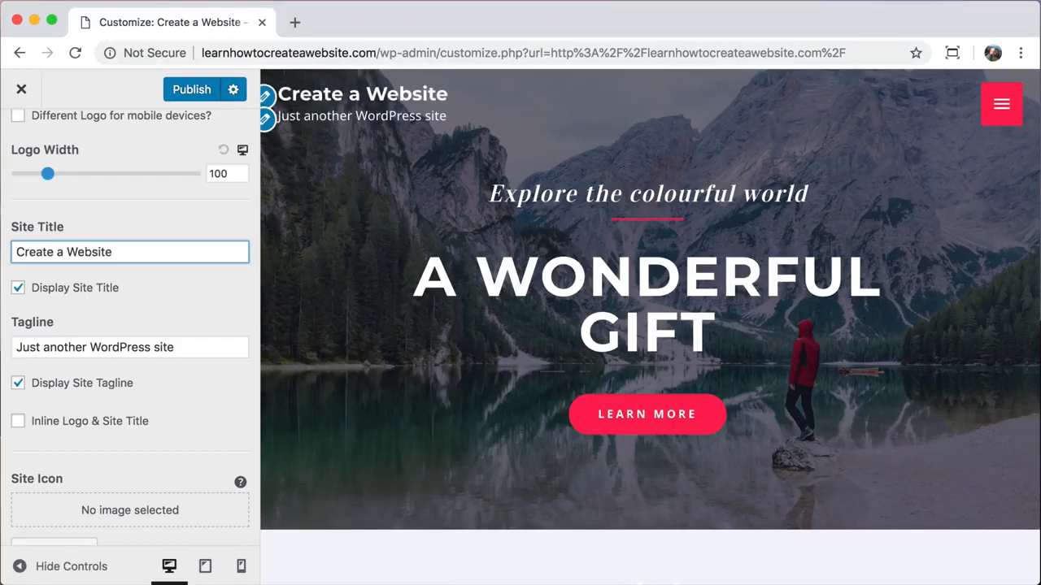
- Set the tagline to 'Learn How To Create a Website' and hide it from the header
{"action": "left_click_drag", "start_coordinate": [172, 350], "coordinate": [4, 350]}
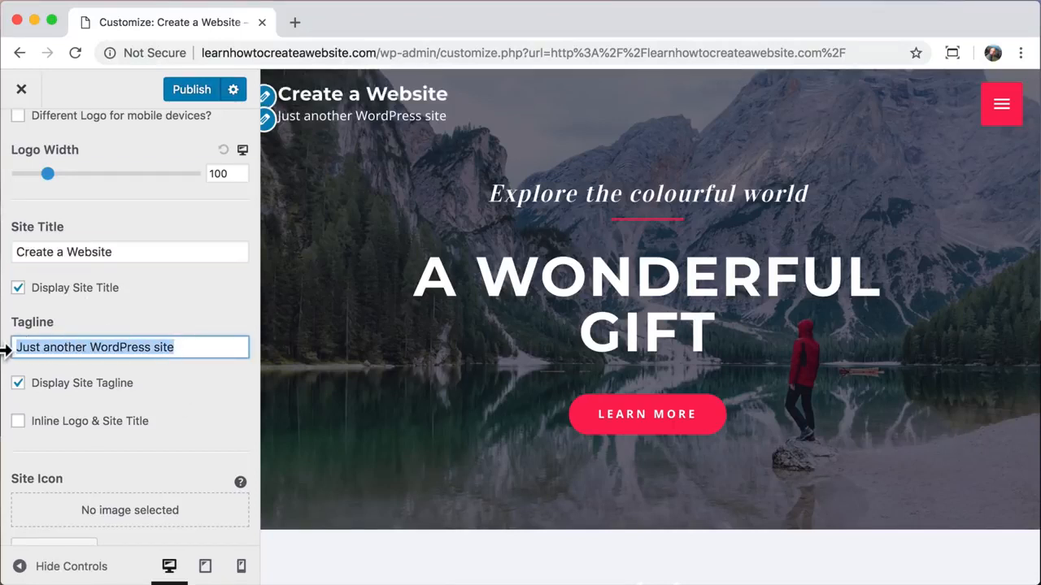
{"action": "type", "text": "Learn How To Create a Website"}
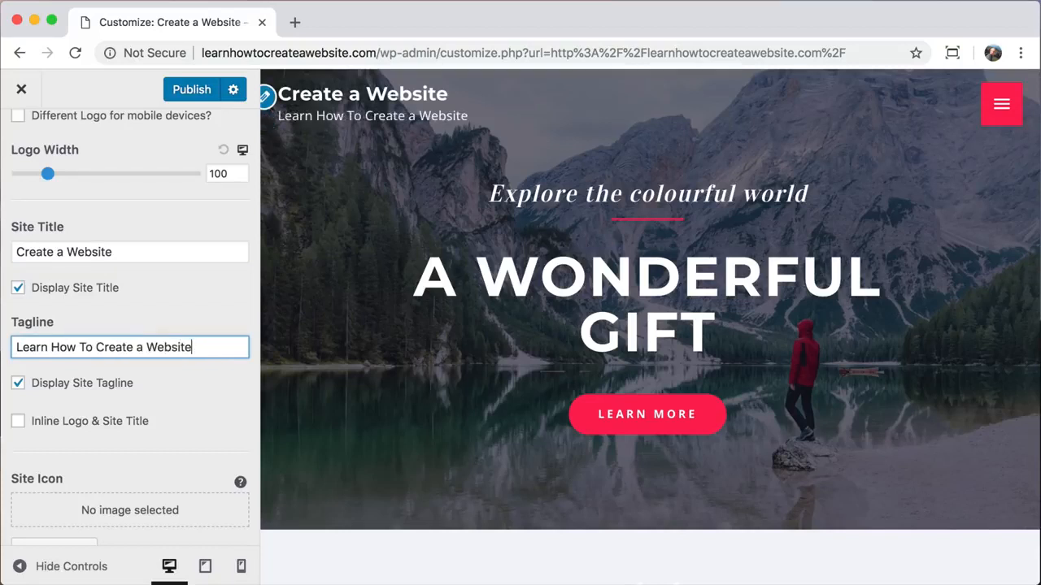
{"action": "left_click", "coordinate": [18, 383]}
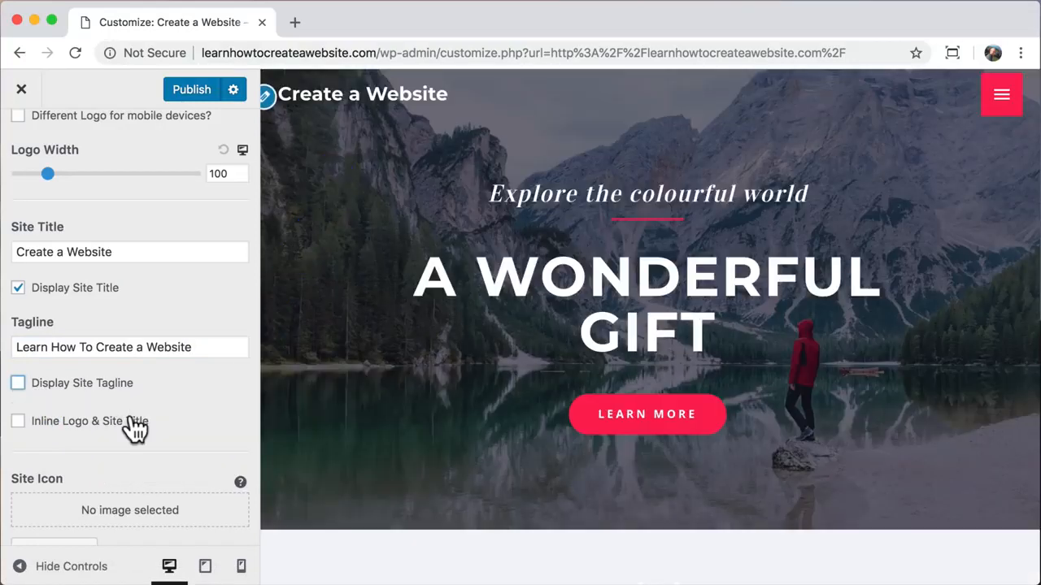
{"action": "scroll", "coordinate": [129, 453], "scroll_direction": "up", "scroll_amount": 5}
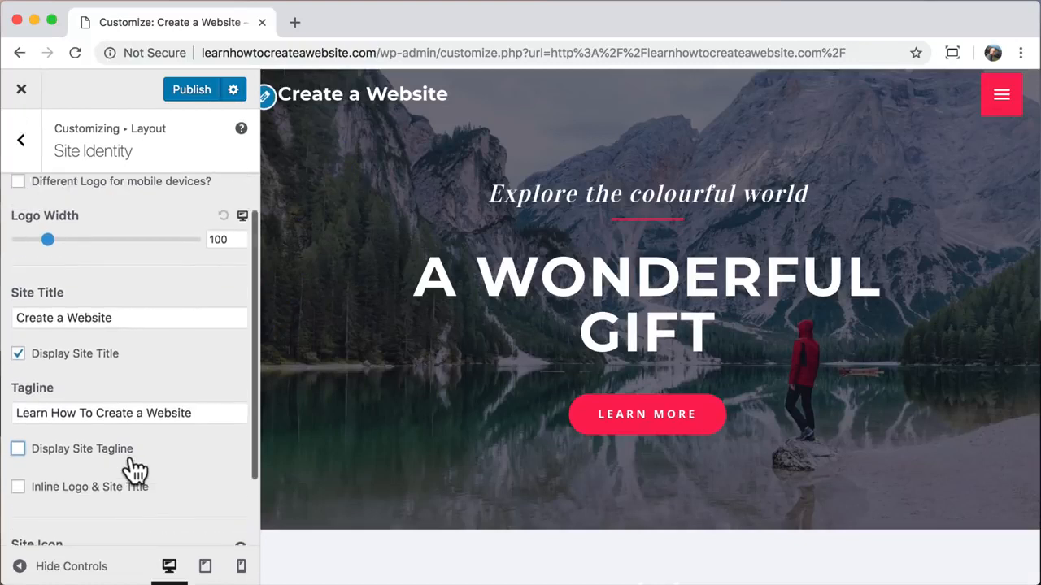
{"action": "left_click", "coordinate": [21, 142]}
{"action": "left_click", "coordinate": [22, 143]}
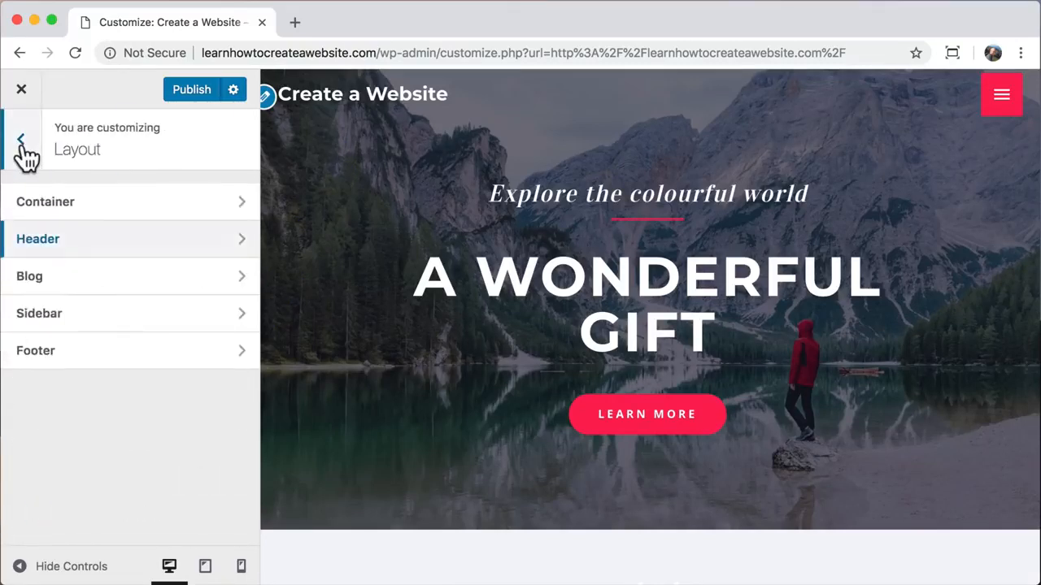
{"action": "left_click", "coordinate": [21, 143]}
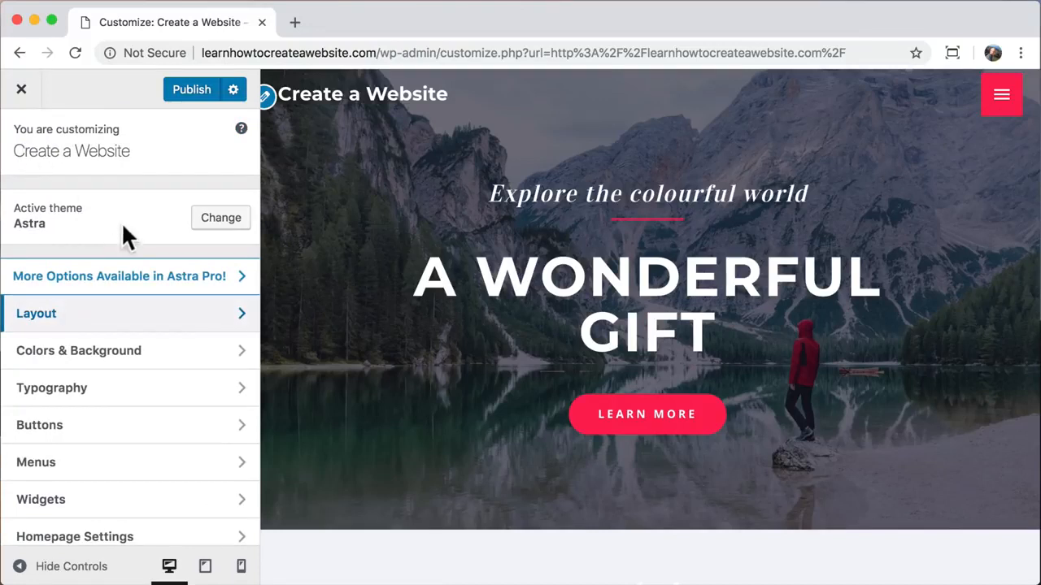
{"action": "left_click", "coordinate": [244, 397]}
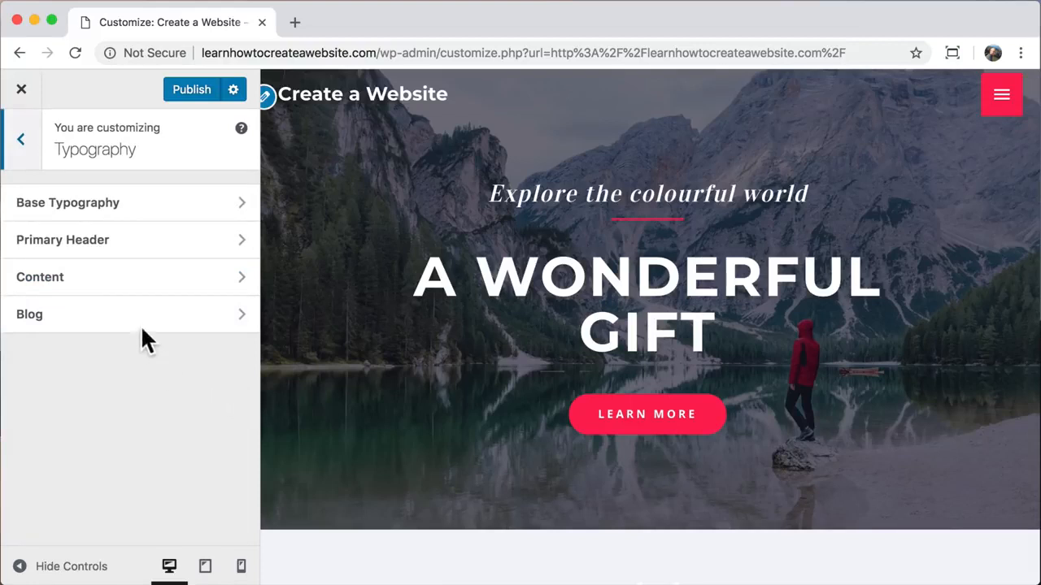
{"action": "left_click", "coordinate": [166, 253]}
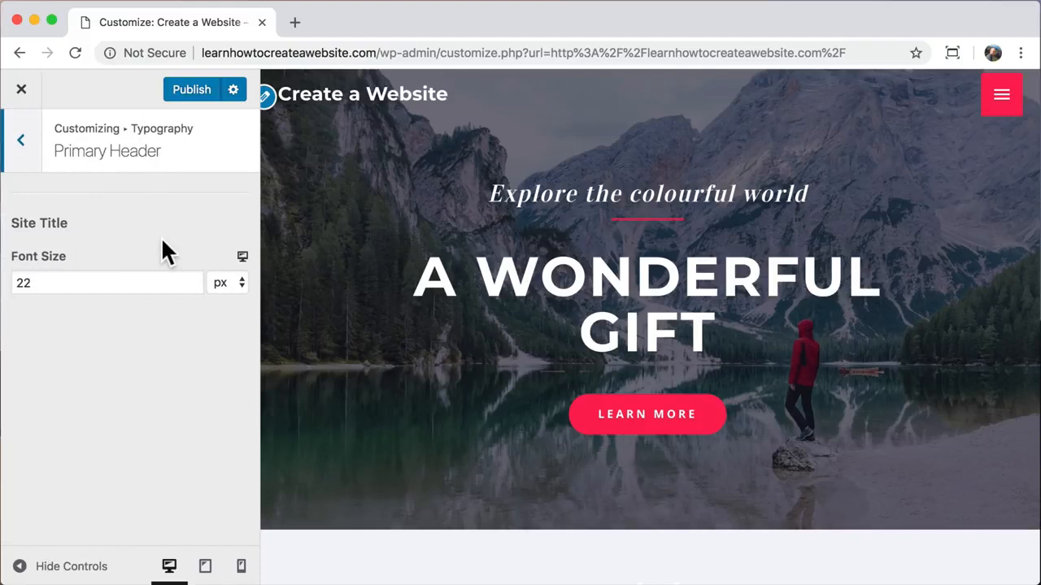
{"action": "left_click_drag", "start_coordinate": [62, 284], "coordinate": [5, 287]}
{"action": "type", "text": "36"}
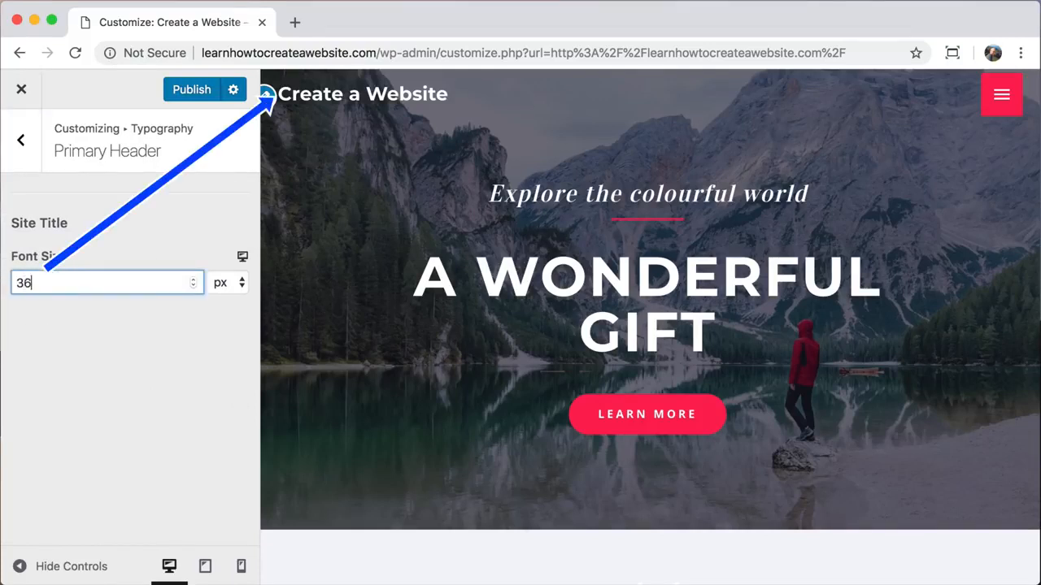
{"action": "key", "text": "super+z"}
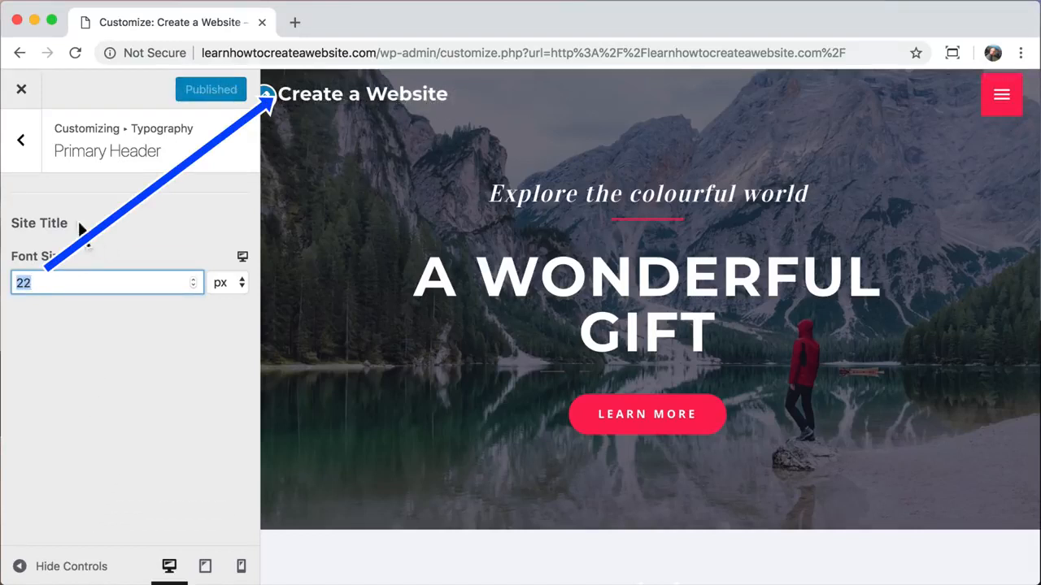
{"action": "left_click", "coordinate": [24, 144]}
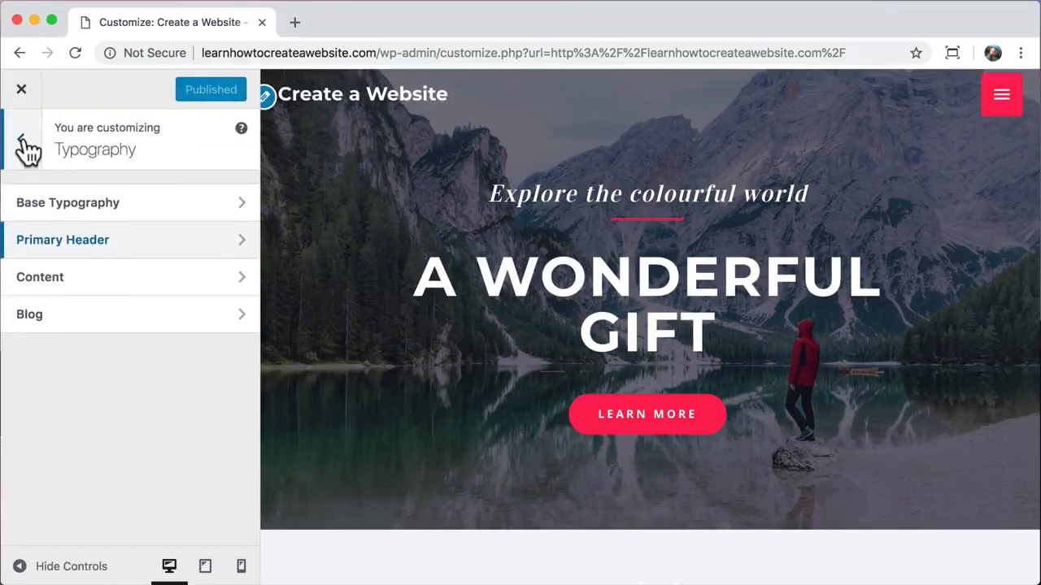
{"action": "left_click", "coordinate": [24, 145]}
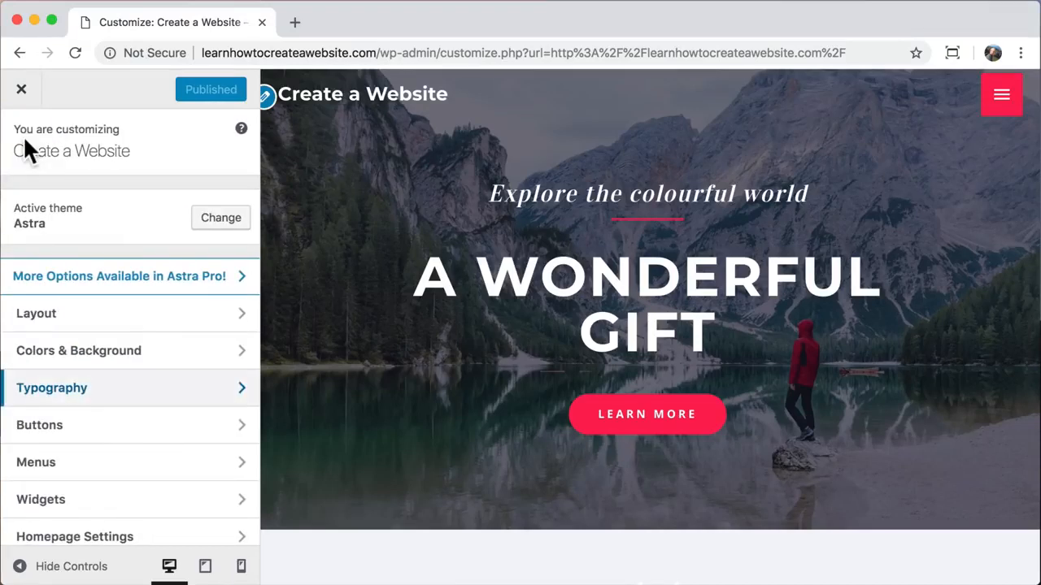
- Under Transparent Header colours, try several site title colours and settle on white
{"action": "left_click", "coordinate": [224, 362]}
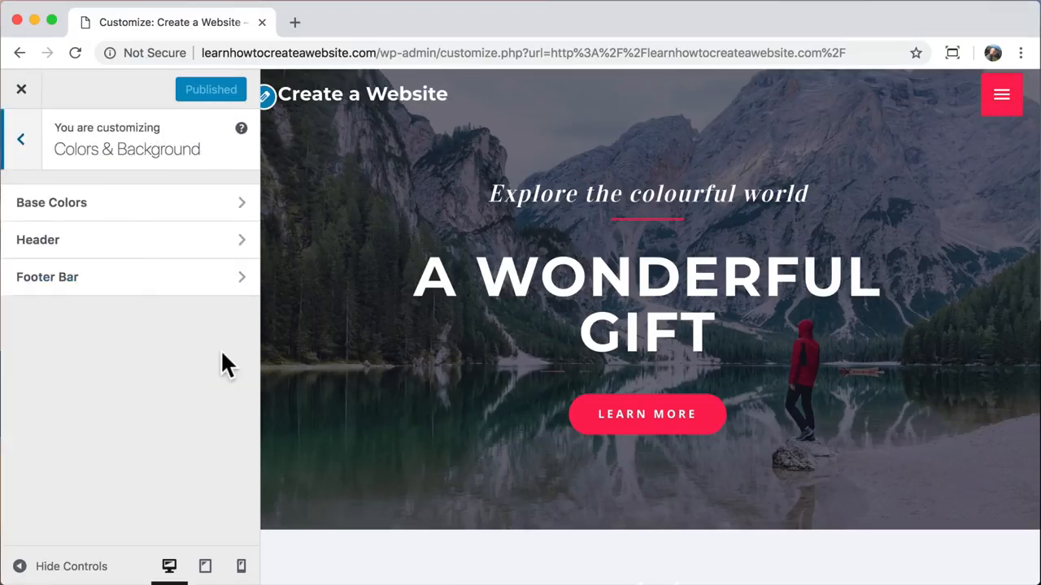
{"action": "left_click", "coordinate": [165, 240]}
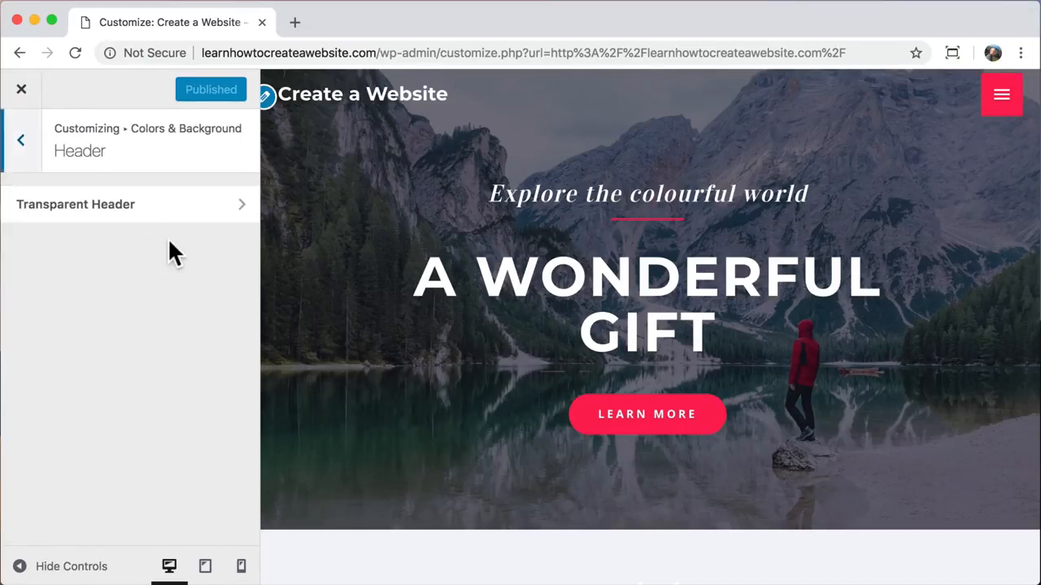
{"action": "left_click", "coordinate": [183, 204]}
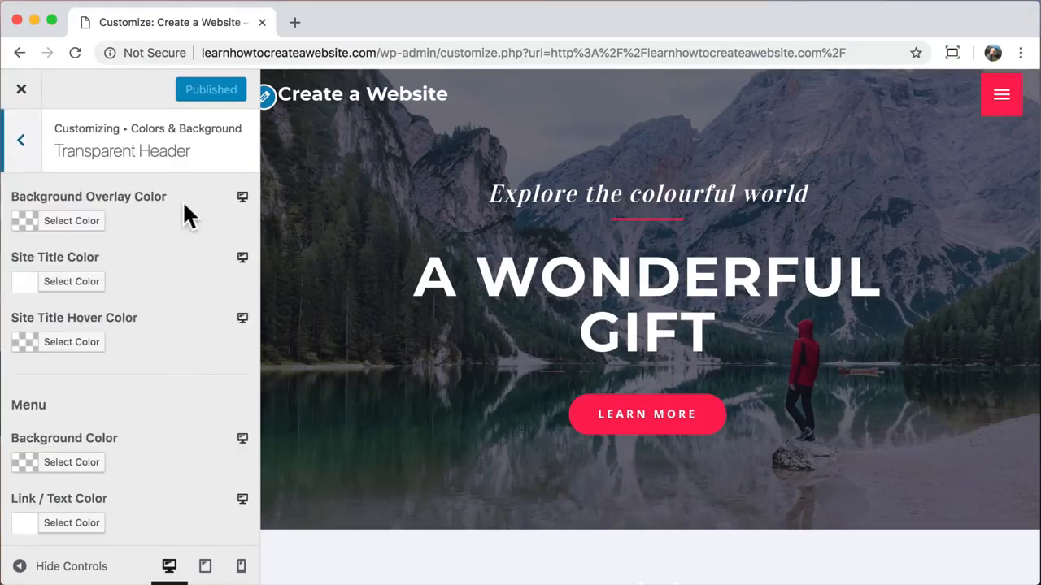
{"action": "left_click", "coordinate": [81, 284]}
{"action": "left_click", "coordinate": [129, 498]}
{"action": "left_click_drag", "start_coordinate": [63, 354], "coordinate": [118, 404]}
{"action": "left_click", "coordinate": [50, 497]}
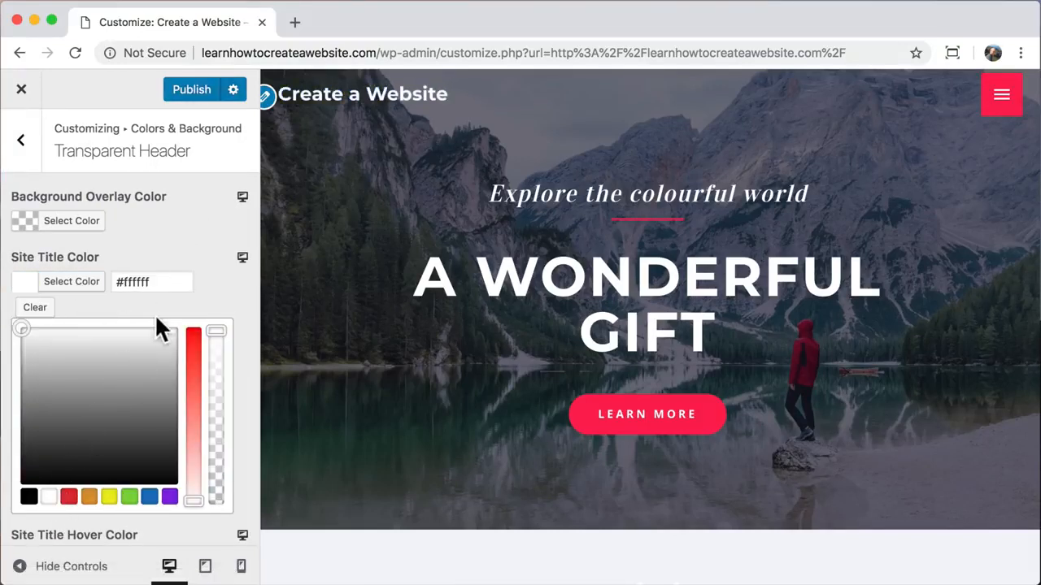
- Test white, grey and blue header overlay colours, then clear the overlay
{"action": "left_click", "coordinate": [77, 223]}
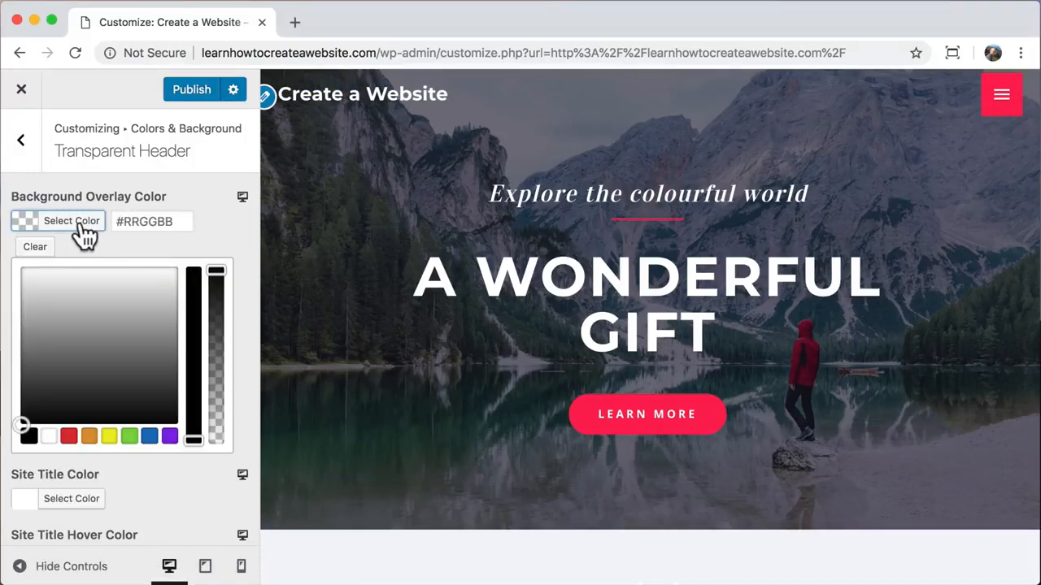
{"action": "left_click_drag", "start_coordinate": [75, 329], "coordinate": [35, 369]}
{"action": "left_click_drag", "start_coordinate": [215, 272], "coordinate": [217, 393]}
{"action": "left_click", "coordinate": [150, 437]}
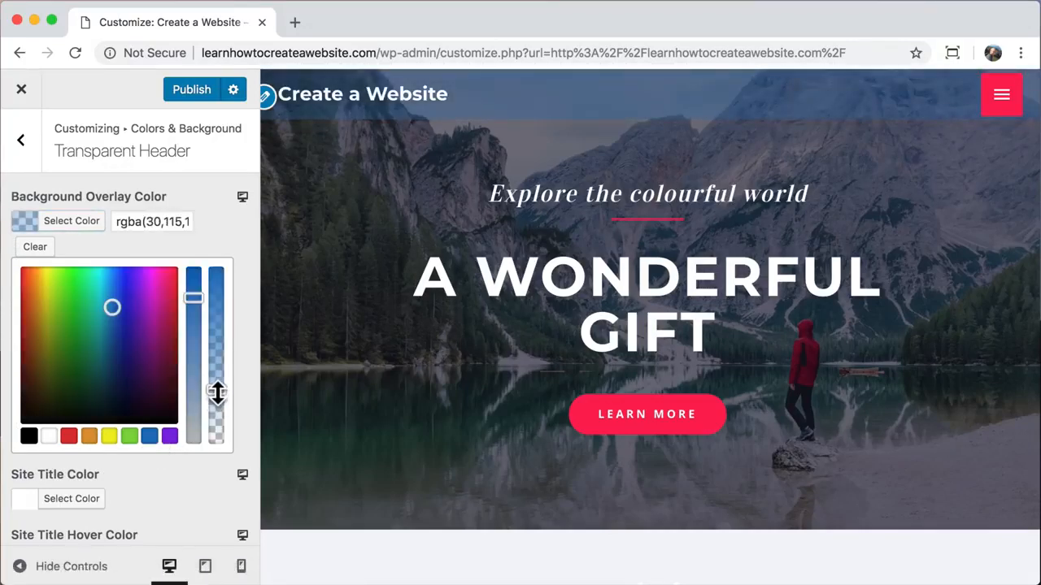
{"action": "left_click", "coordinate": [35, 246]}
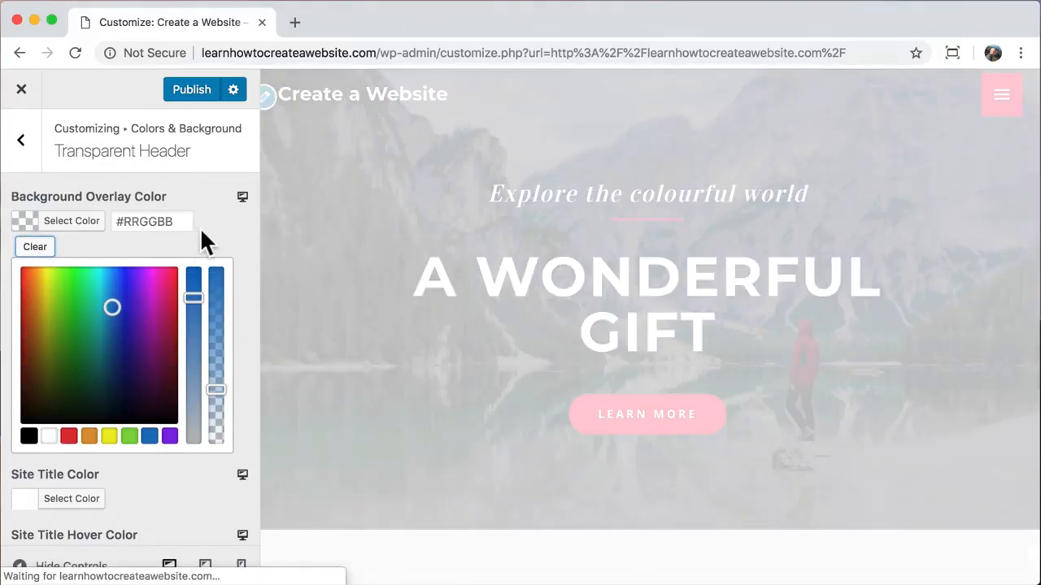
- Try black for the site title hover colour, clear it, and publish the changes
{"action": "scroll", "coordinate": [189, 351], "scroll_direction": "down", "scroll_amount": 2}
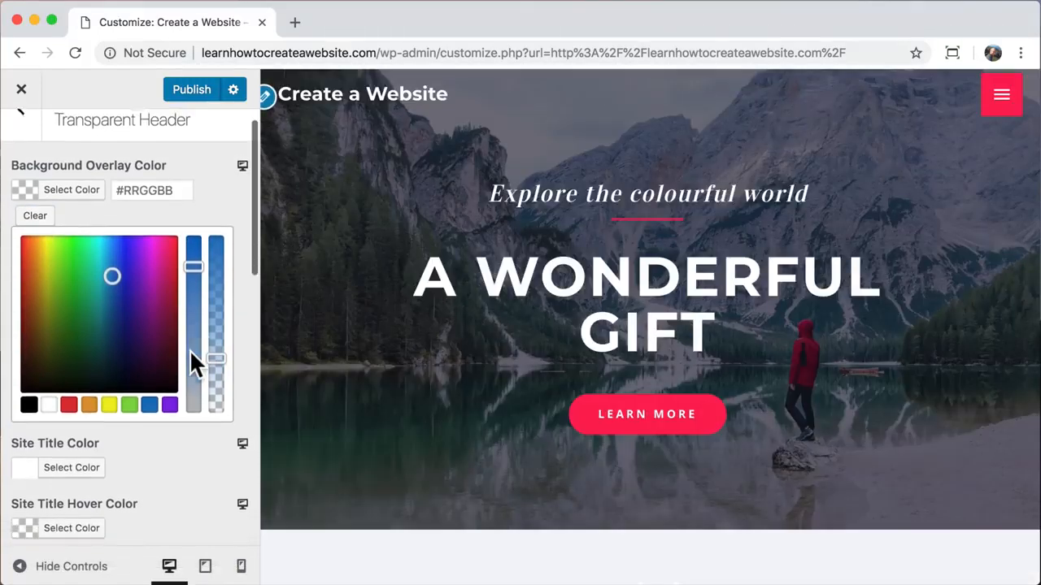
{"action": "scroll", "coordinate": [191, 351], "scroll_direction": "down", "scroll_amount": 5}
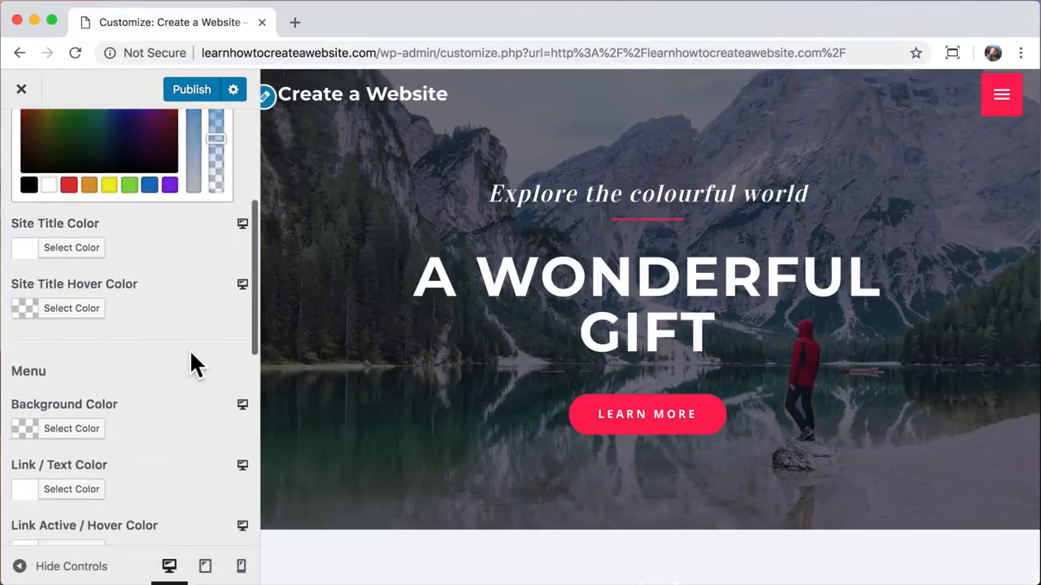
{"action": "left_click", "coordinate": [79, 310]}
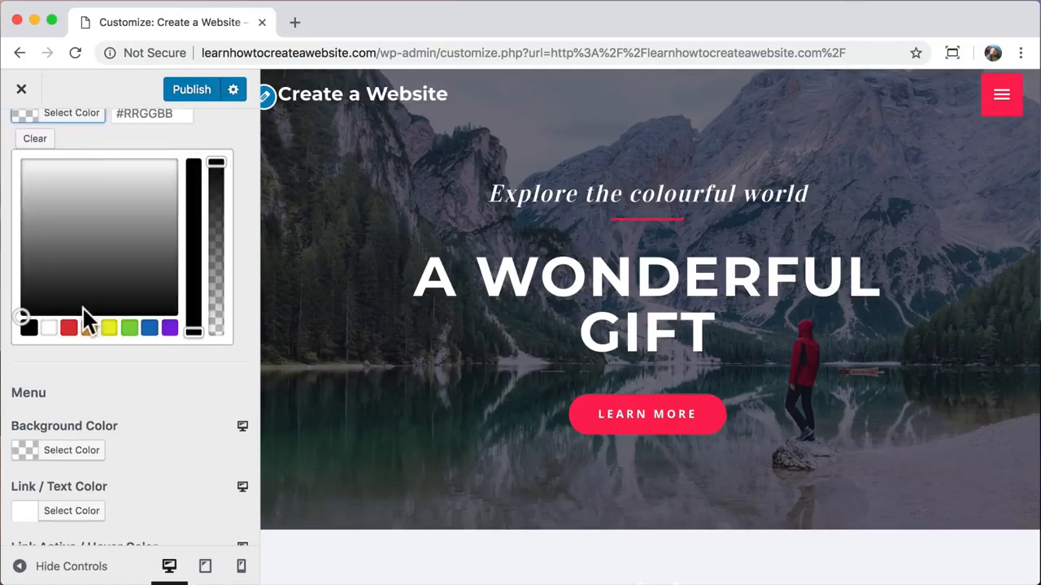
{"action": "left_click", "coordinate": [29, 327]}
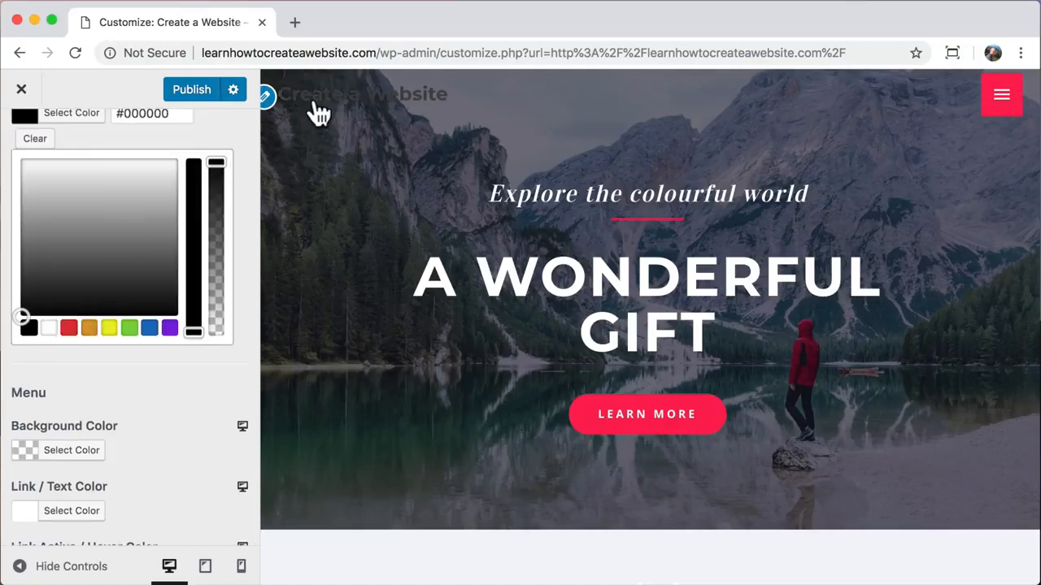
{"action": "left_click", "coordinate": [35, 139]}
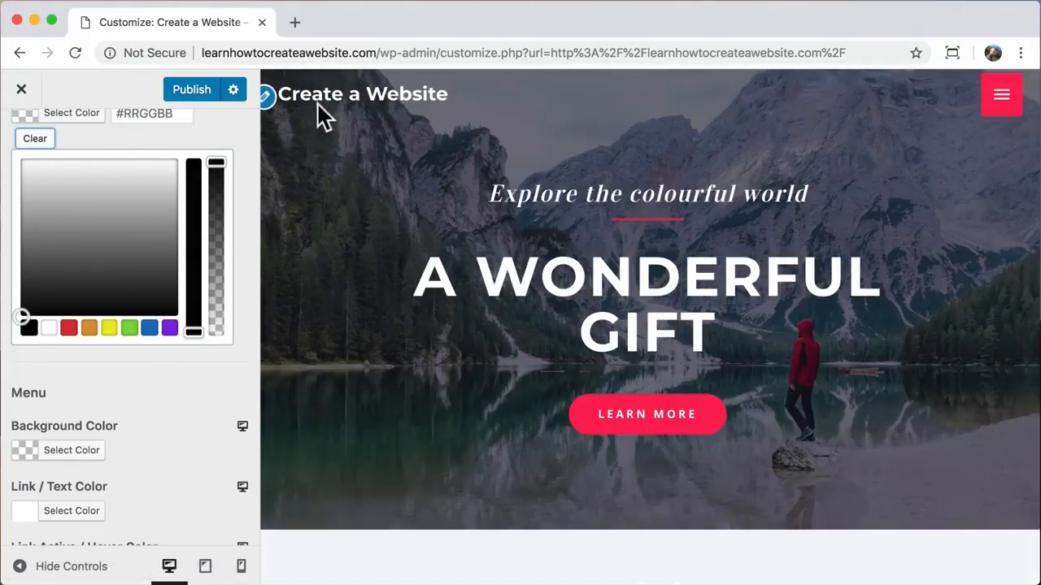
{"action": "scroll", "coordinate": [172, 387], "scroll_direction": "up", "scroll_amount": 5}
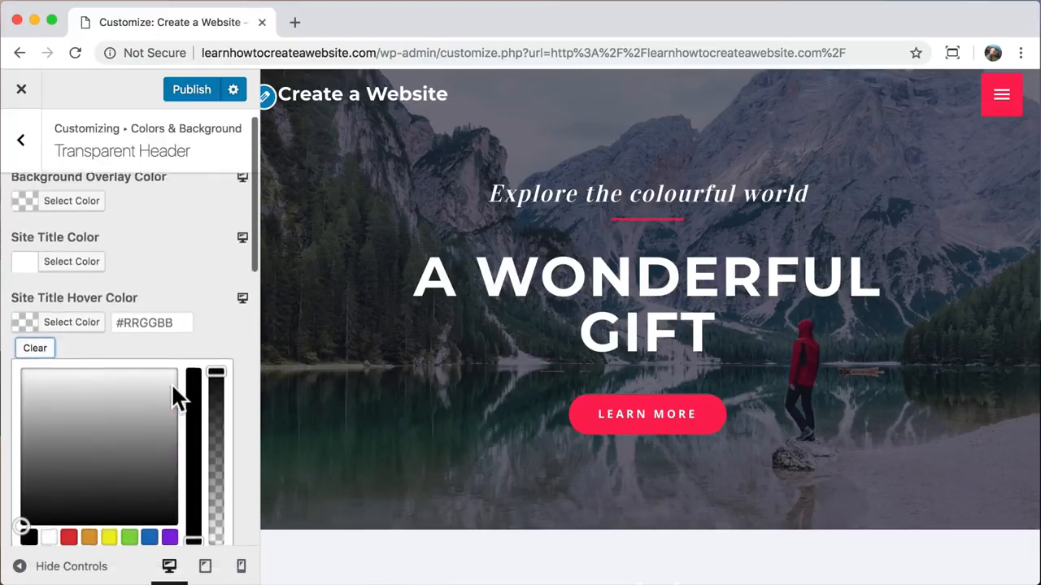
{"action": "scroll", "coordinate": [171, 383], "scroll_direction": "up", "scroll_amount": 1}
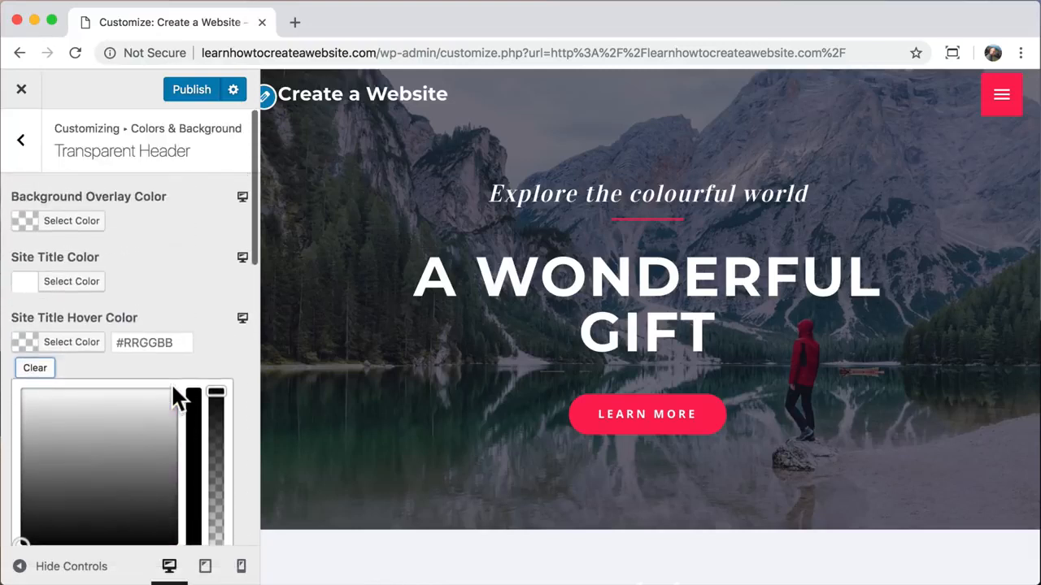
{"action": "left_click", "coordinate": [192, 91]}
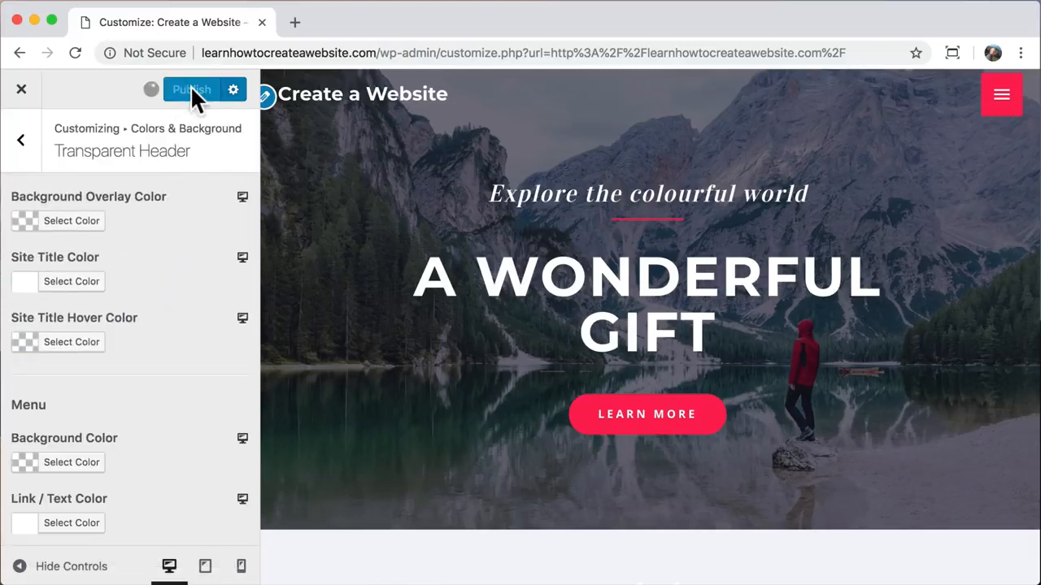
- Exit the Customizer to the live front page and open the Home page in Elementor
{"action": "left_click", "coordinate": [24, 91]}
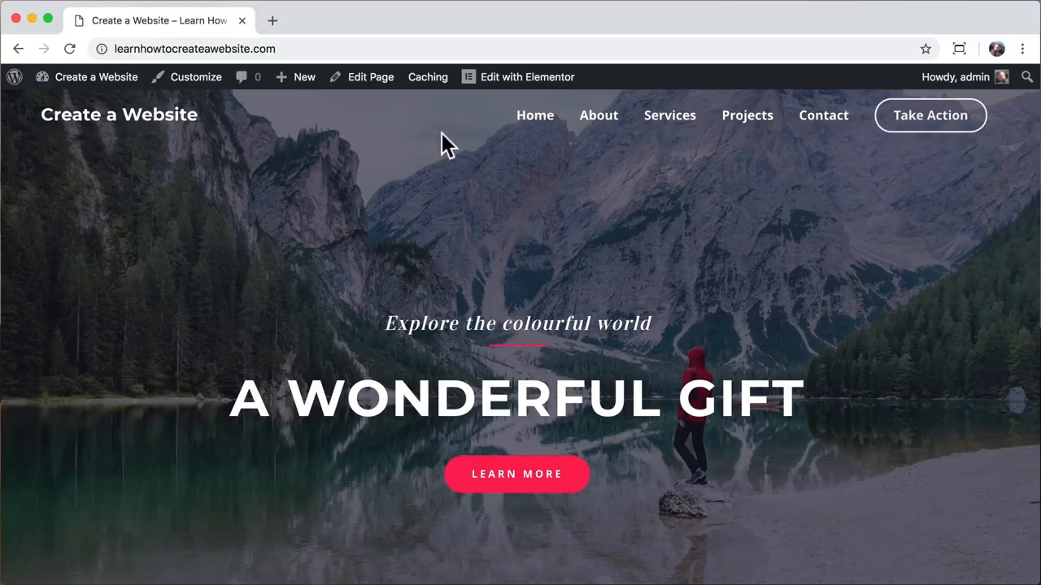
{"action": "left_click", "coordinate": [503, 82]}
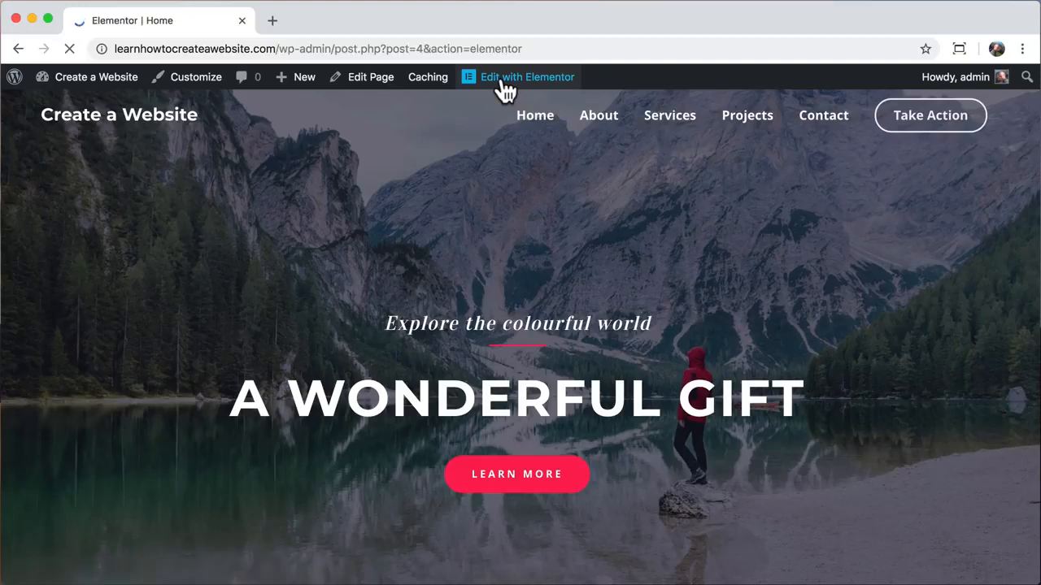
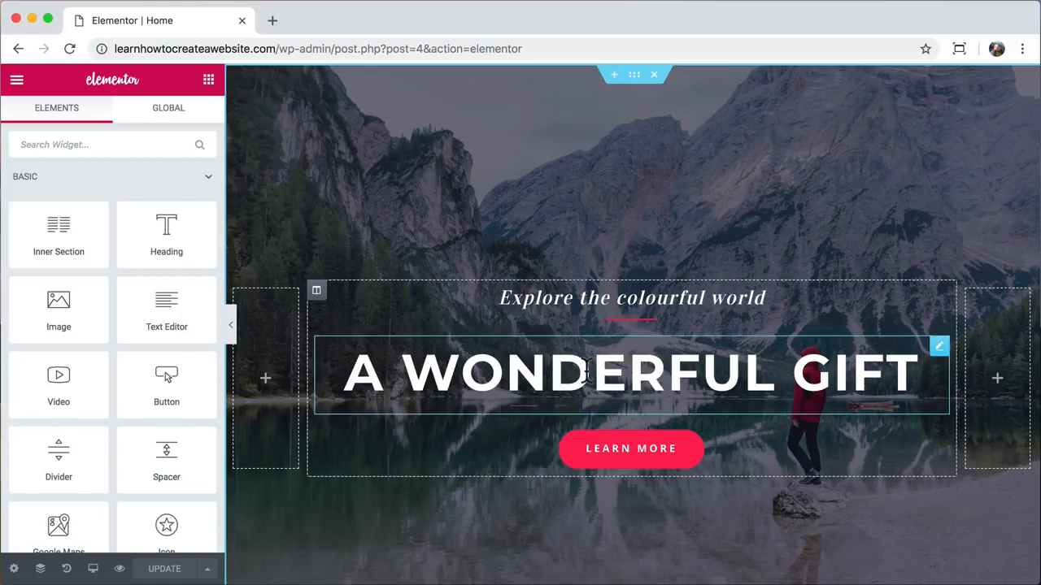
- Replace the main heading with WORDPRESS and raise its typography size to 92
{"action": "triple_click", "coordinate": [586, 373]}
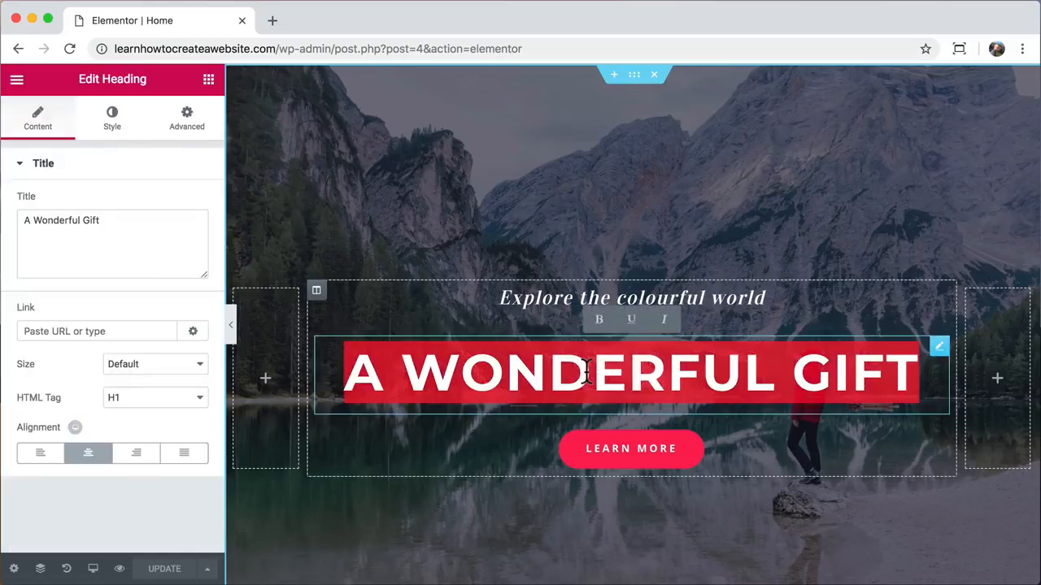
{"action": "type", "text": "WORDPRESS"}
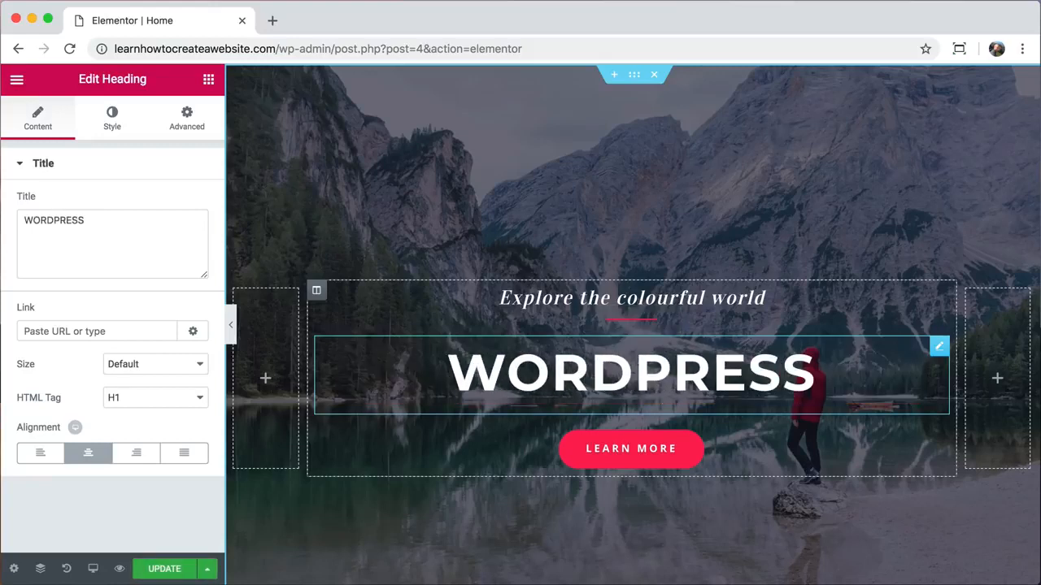
{"action": "mouse_move", "coordinate": [108, 223]}
{"action": "left_mouse_down"}
{"action": "mouse_move", "coordinate": [25, 224]}
{"action": "mouse_move", "coordinate": [112, 224]}
{"action": "left_mouse_up"}
{"action": "type", "text": "HELLO"}
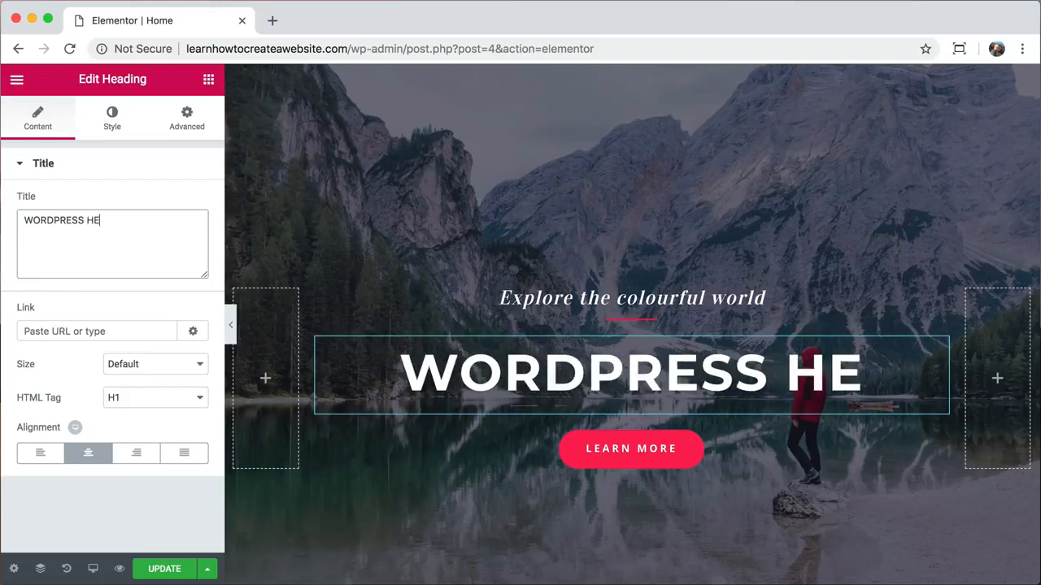
{"action": "key", "text": "BackSpace"}
{"action": "key", "text": "BackSpace"}
{"action": "key", "text": "BackSpace"}
{"action": "key", "text": "BackSpace"}
{"action": "key", "text": "BackSpace"}
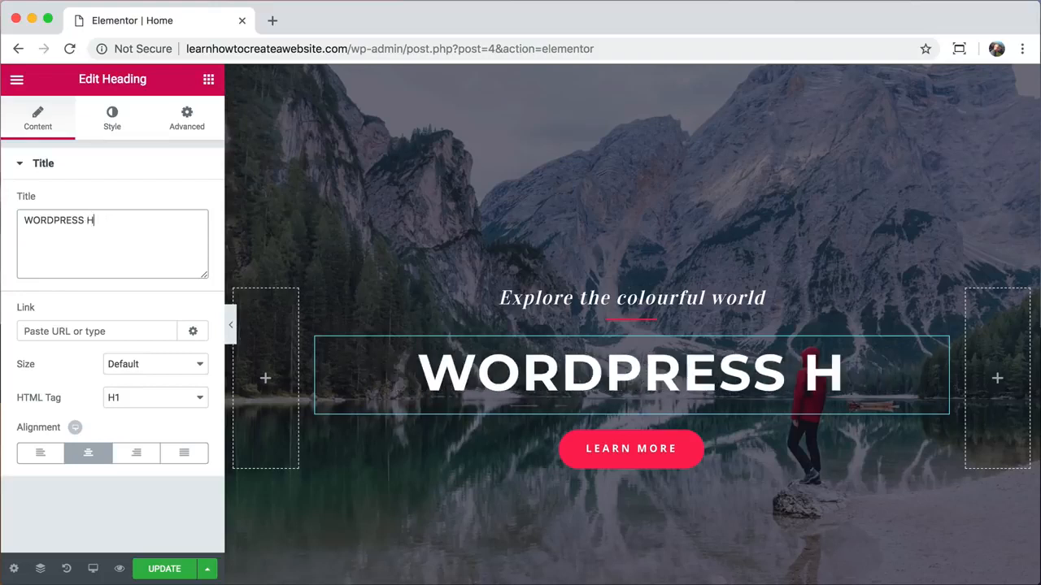
{"action": "key", "text": "BackSpace"}
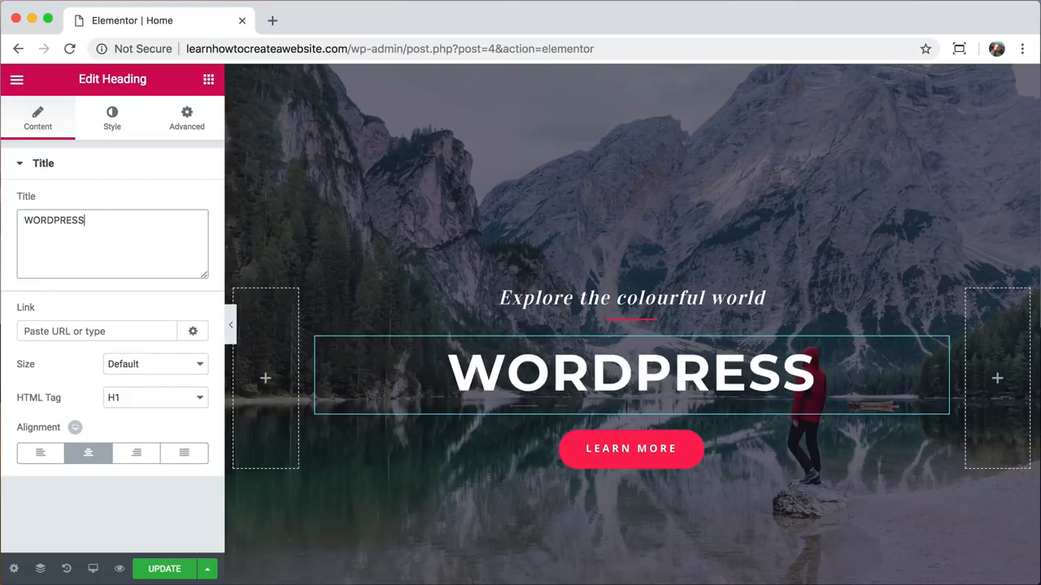
{"action": "left_click", "coordinate": [113, 124]}
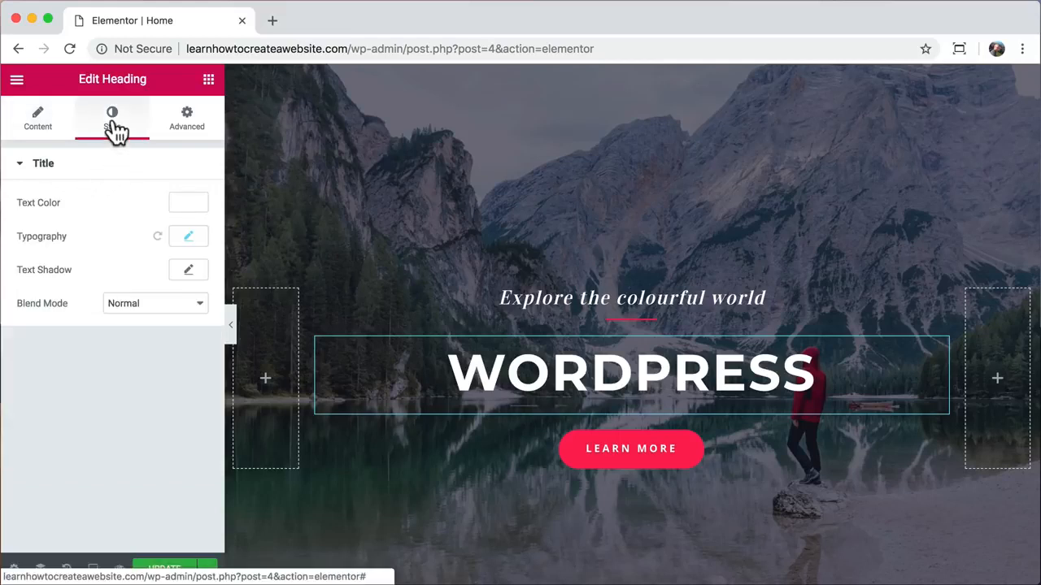
{"action": "left_click", "coordinate": [187, 239]}
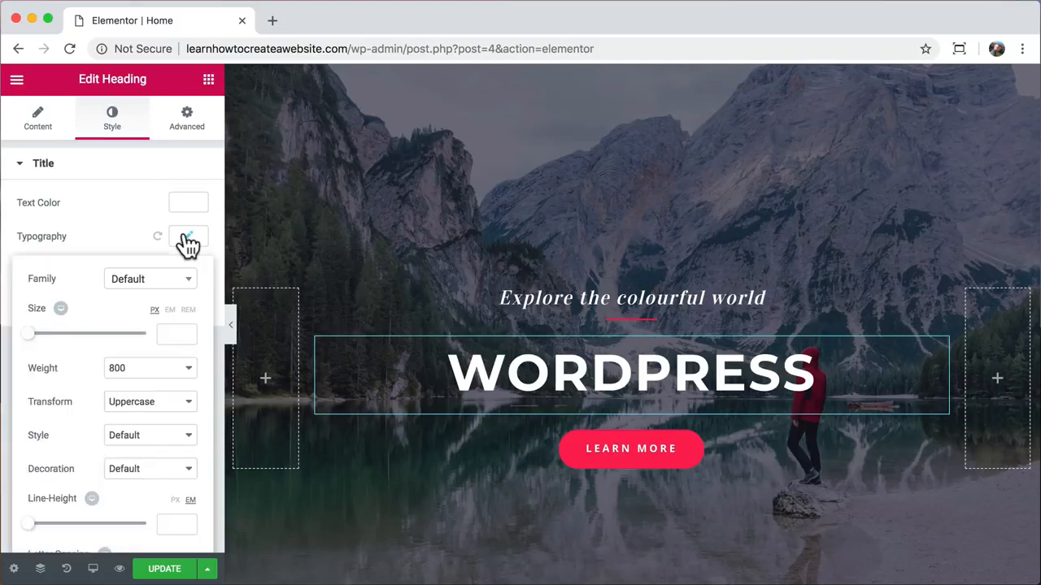
{"action": "left_click_drag", "start_coordinate": [28, 340], "coordinate": [84, 342]}
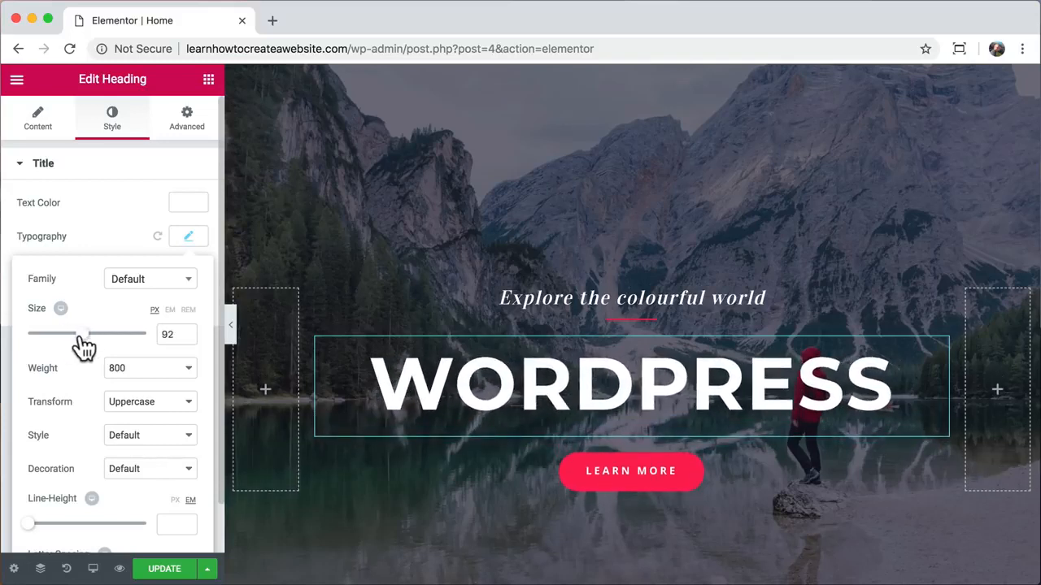
- Change the italic line above the heading to 'get it done with'
{"action": "triple_click", "coordinate": [526, 294]}
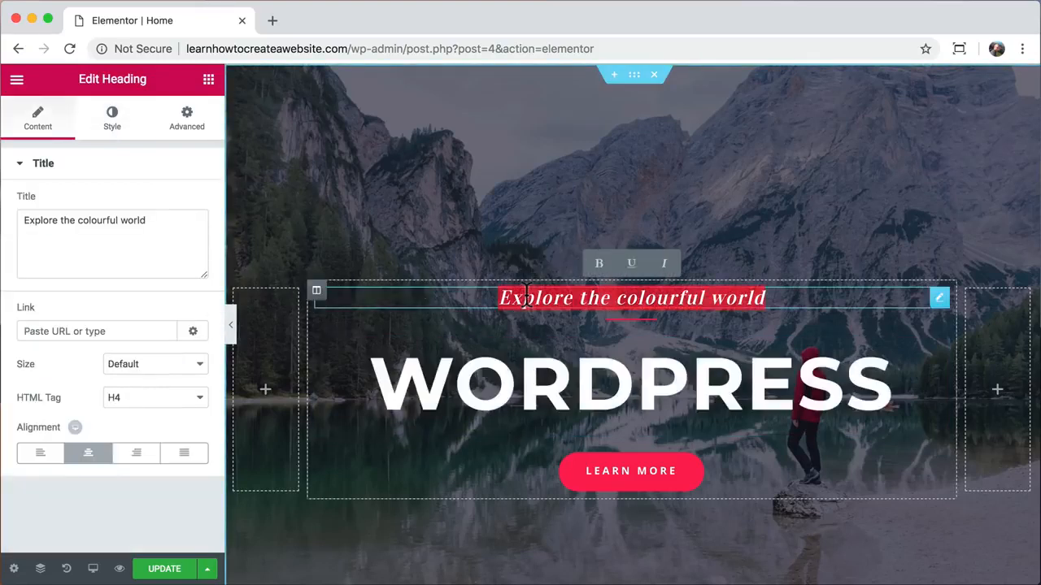
{"action": "left_click_drag", "start_coordinate": [156, 223], "coordinate": [22, 221]}
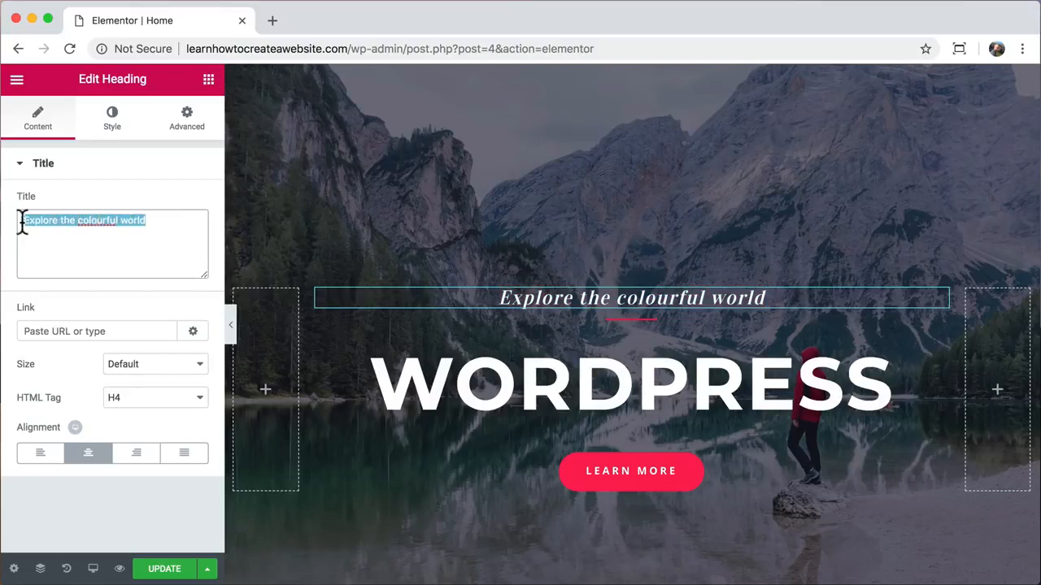
{"action": "type", "text": "getit do"}
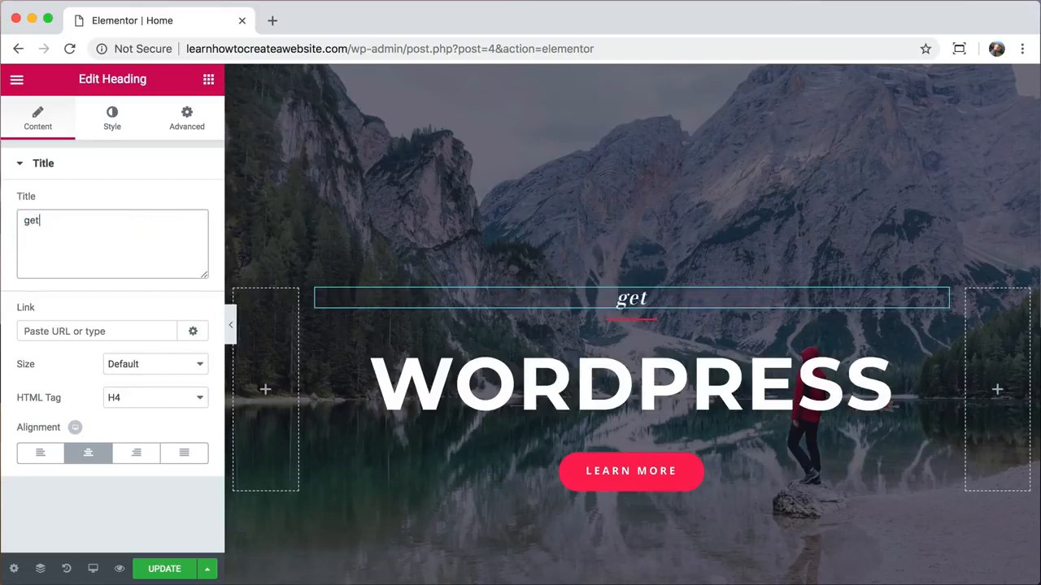
{"action": "key", "text": "BackSpace"}
{"action": "key", "text": "BackSpace"}
{"action": "key", "text": "BackSpace"}
{"action": "key", "text": "BackSpace"}
{"action": "key", "text": "BackSpace"}
{"action": "type", "text": "it done with"}
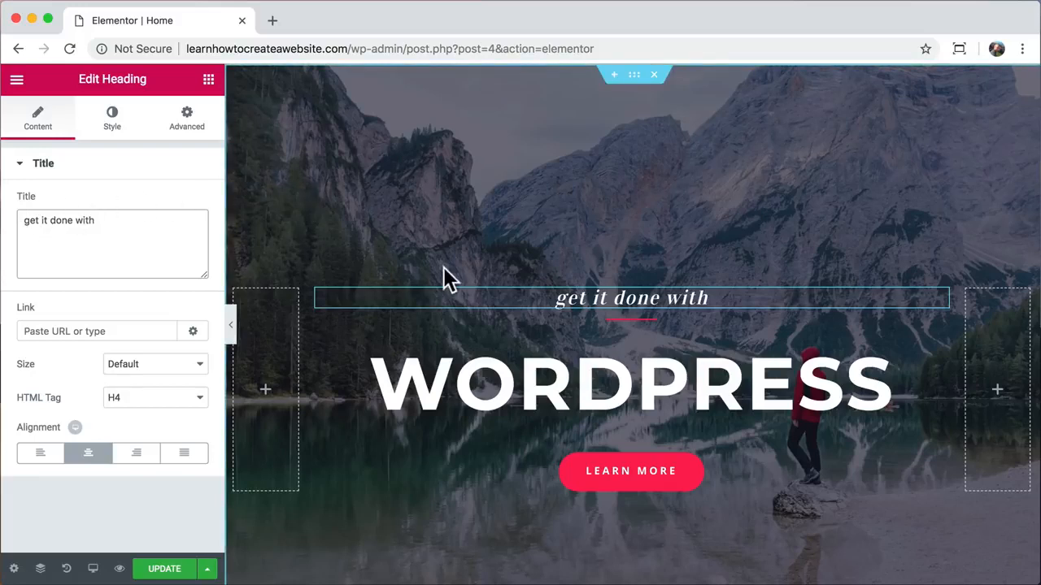
- Set the tagline divider's weight to 5 and change its colour from red to yellow
{"action": "left_click", "coordinate": [631, 319]}
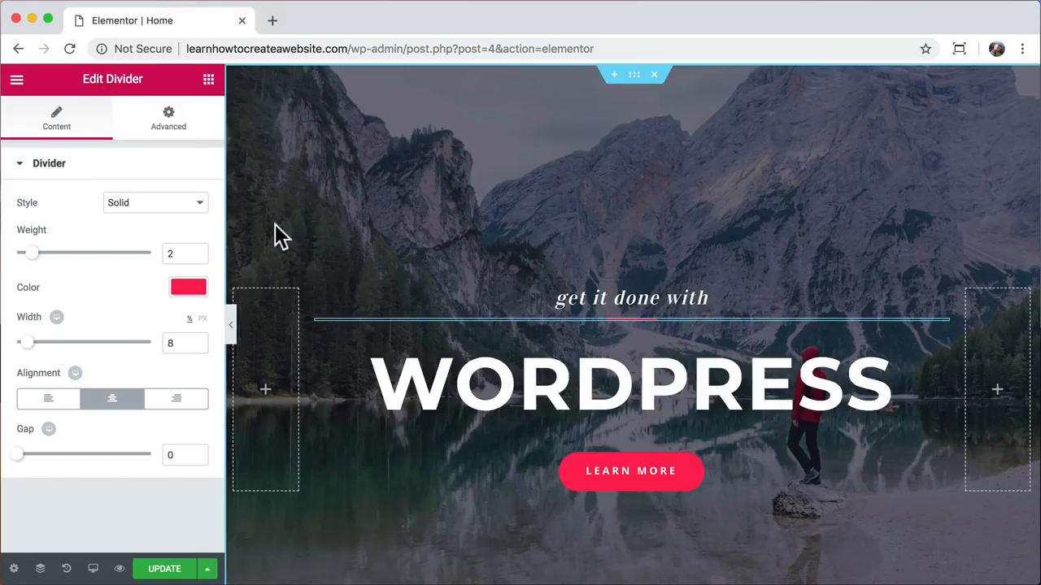
{"action": "left_click_drag", "start_coordinate": [33, 254], "coordinate": [83, 255]}
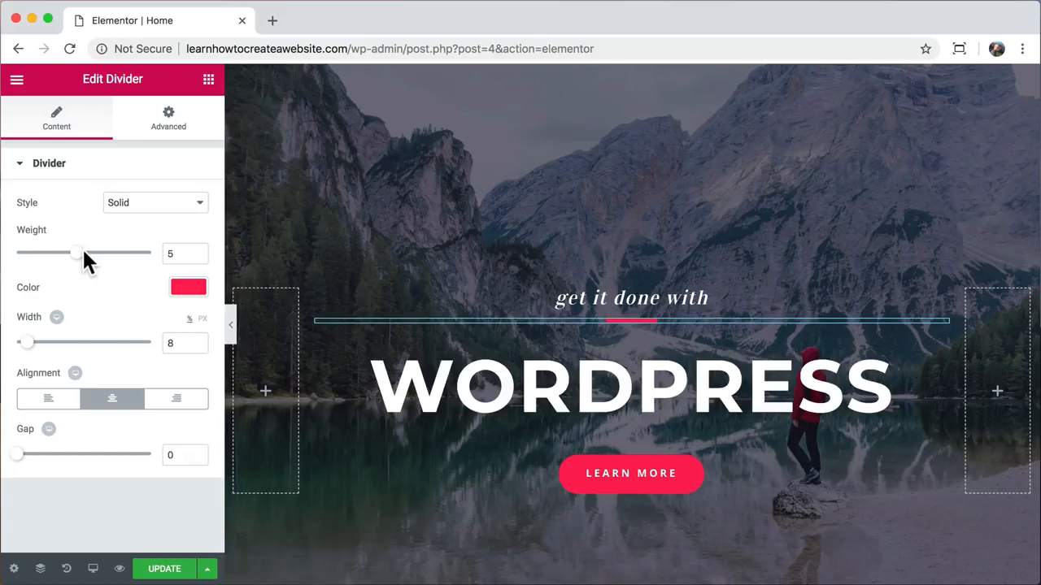
{"action": "mouse_move", "coordinate": [28, 342]}
{"action": "left_mouse_down"}
{"action": "mouse_move", "coordinate": [142, 351]}
{"action": "mouse_move", "coordinate": [26, 335]}
{"action": "left_mouse_up"}
{"action": "left_click", "coordinate": [178, 288]}
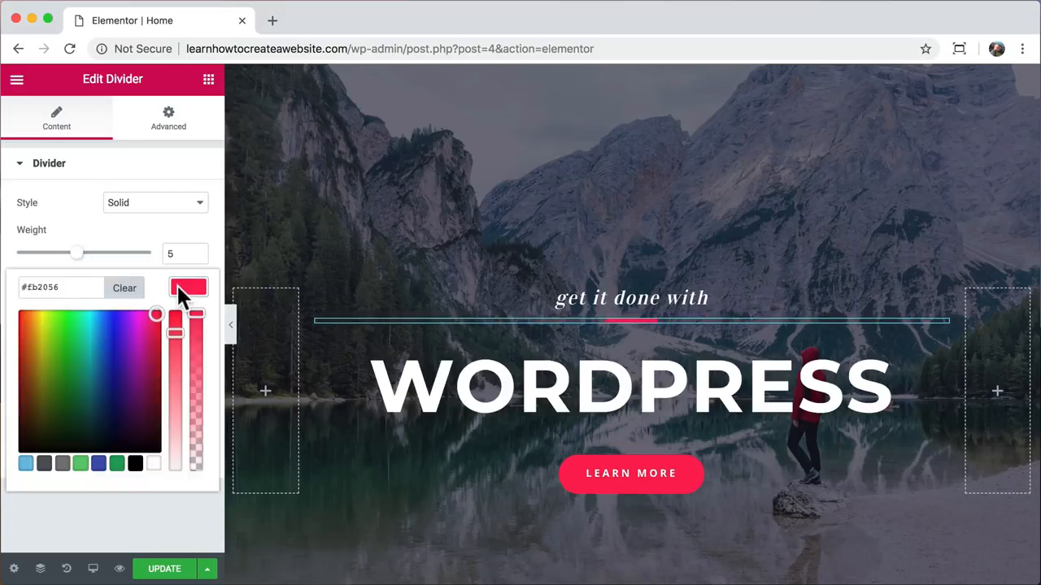
{"action": "left_click", "coordinate": [106, 336]}
{"action": "left_click_drag", "start_coordinate": [68, 349], "coordinate": [38, 333]}
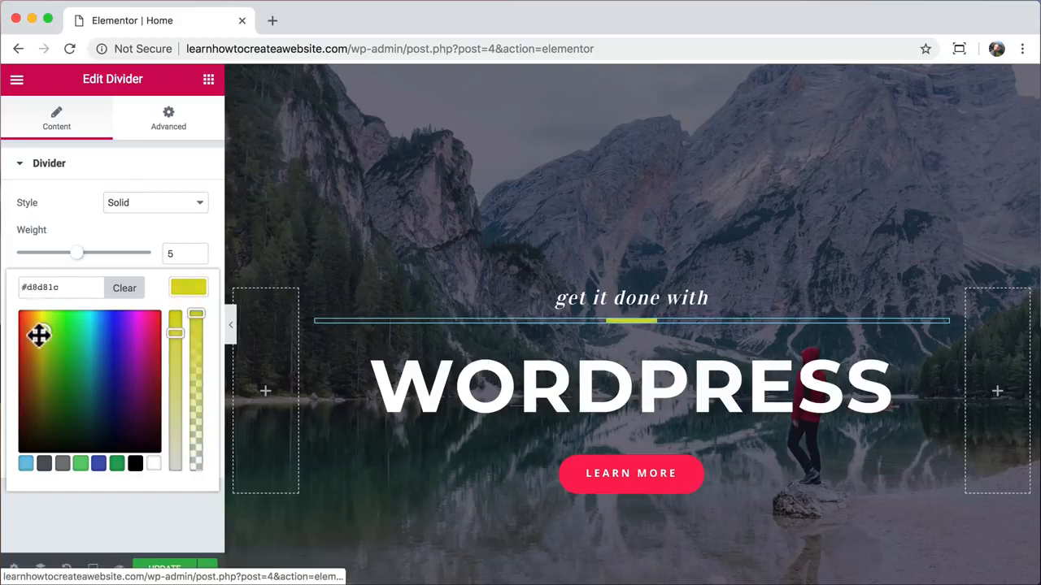
{"action": "left_click", "coordinate": [189, 288]}
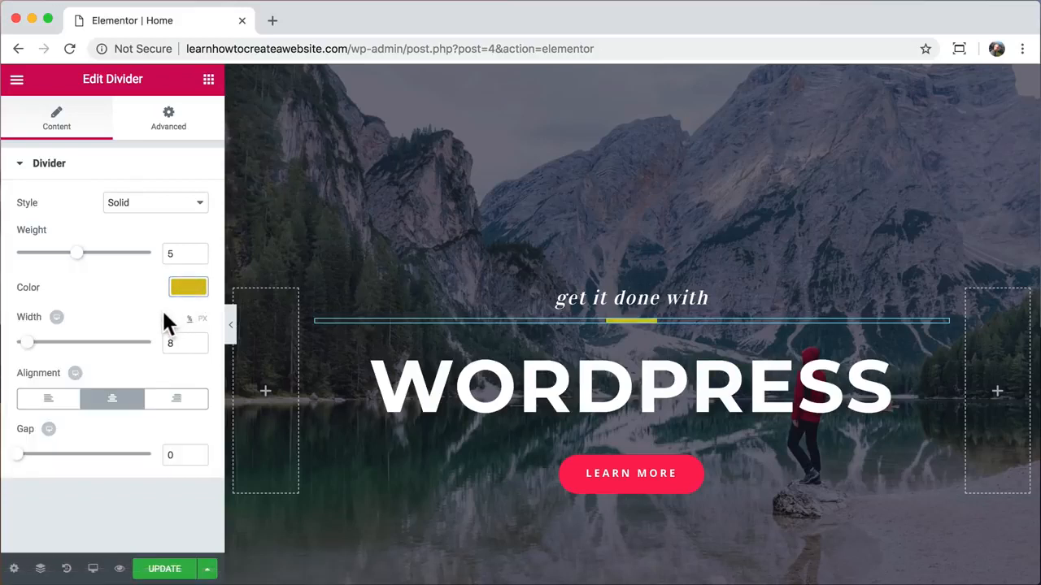
- Link the LEARN MORE button to the site's About page
{"action": "left_click", "coordinate": [608, 480]}
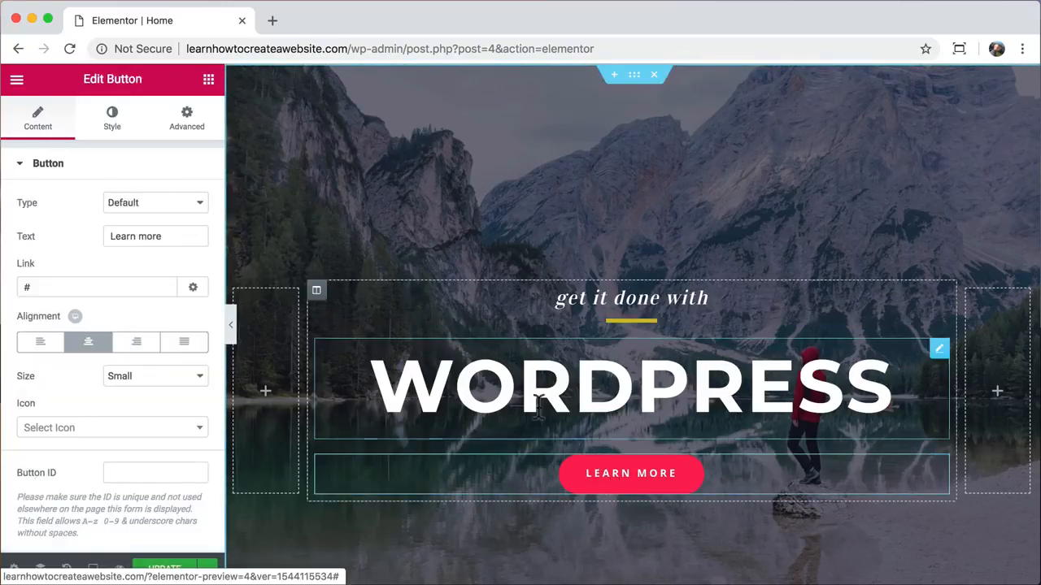
{"action": "double_click", "coordinate": [66, 286]}
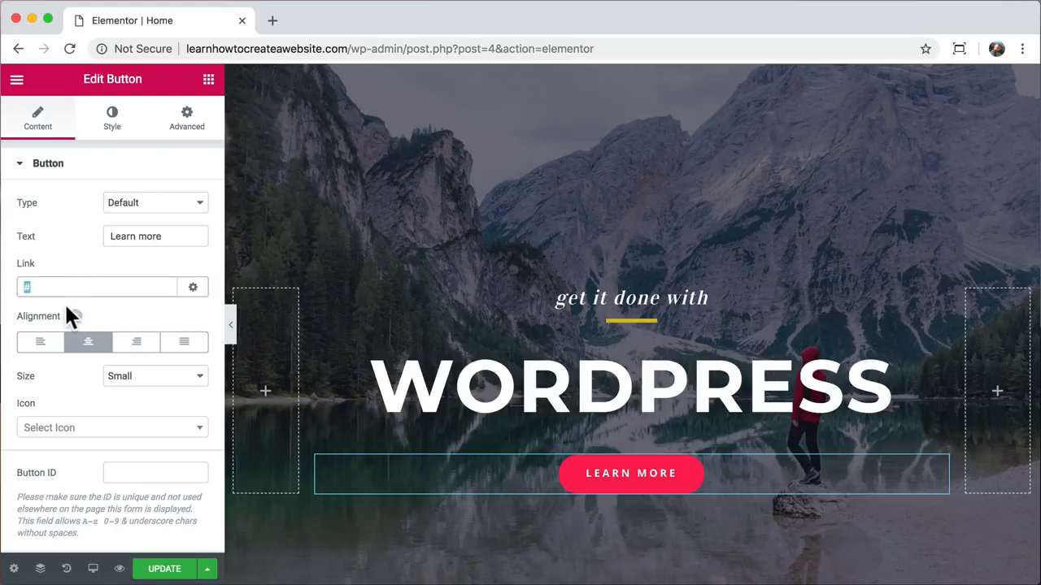
{"action": "type", "text": "abou"}
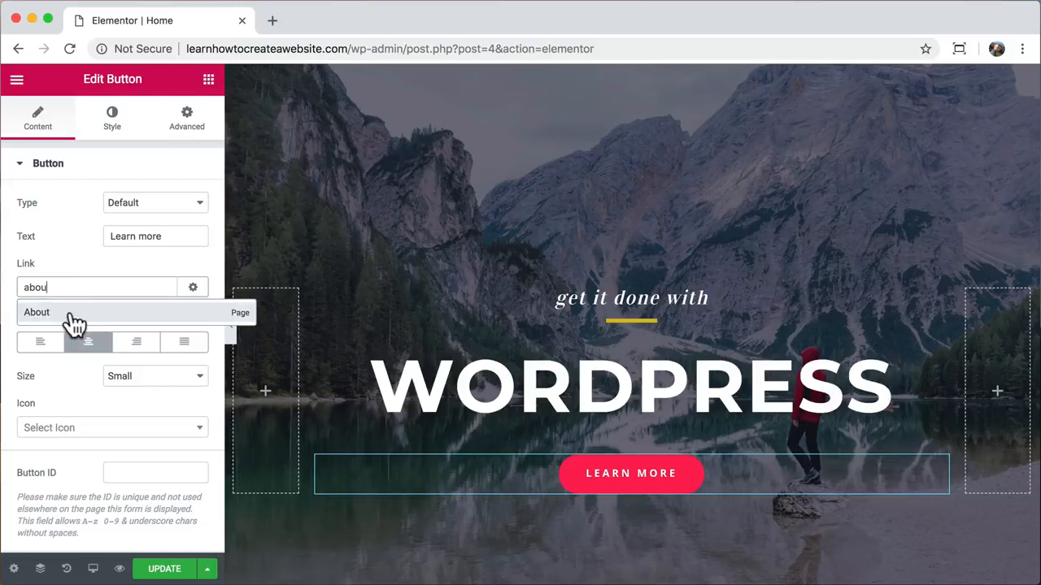
{"action": "left_click", "coordinate": [73, 319]}
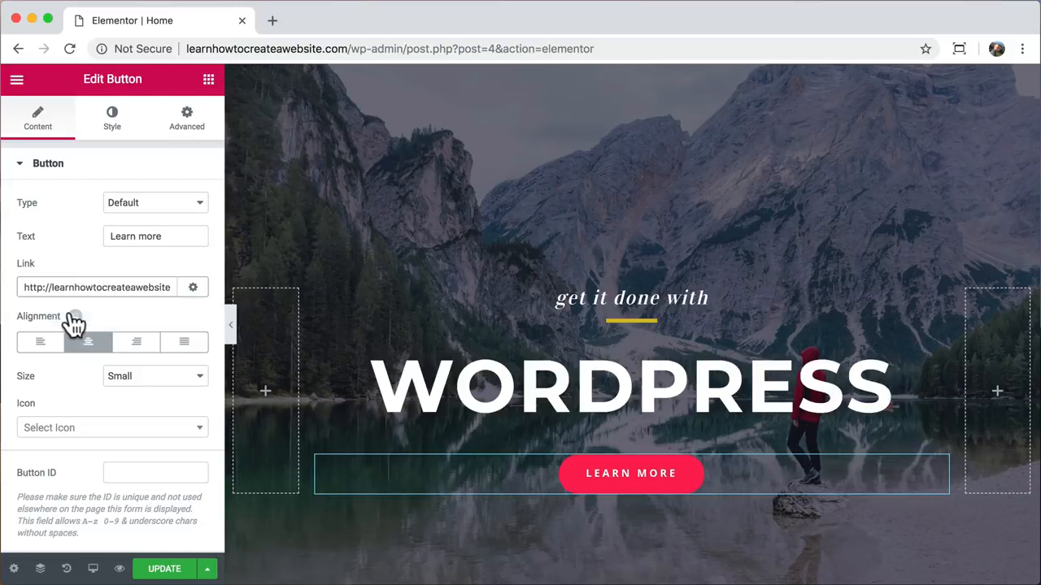
- Try 'Learn more about us' as the button label, then revert it to 'Learn more'
{"action": "left_click", "coordinate": [179, 236]}
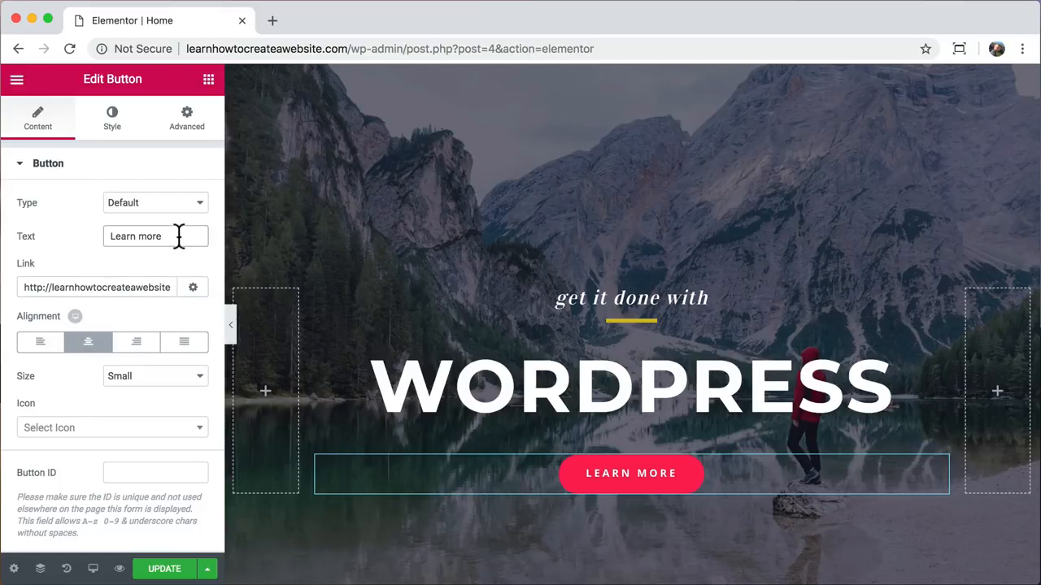
{"action": "type", "text": "about us"}
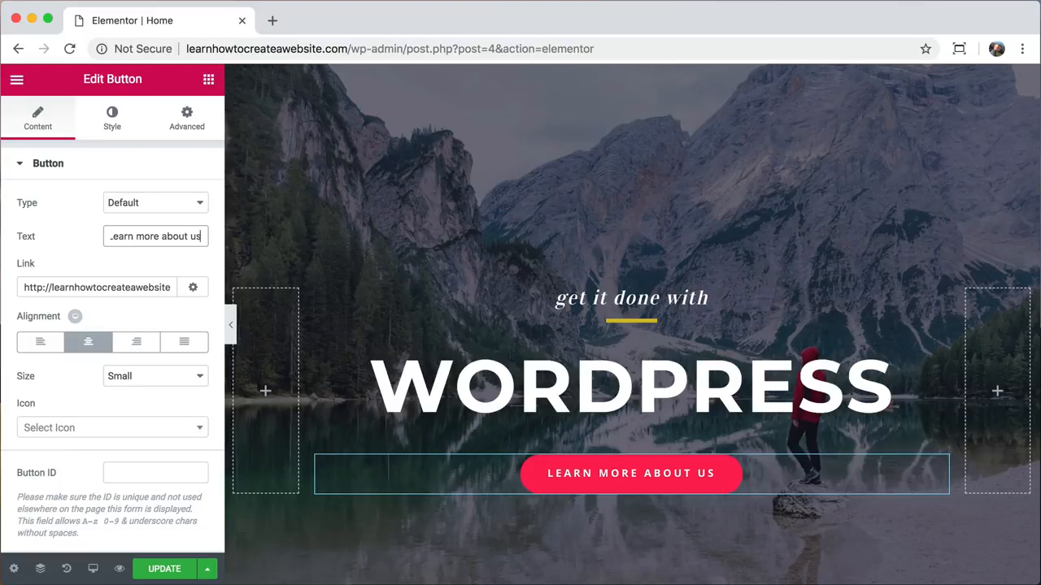
{"action": "key", "text": "BackSpace"}
{"action": "key", "text": "BackSpace"}
{"action": "key", "text": "BackSpace"}
{"action": "key", "text": "BackSpace"}
{"action": "key", "text": "BackSpace"}
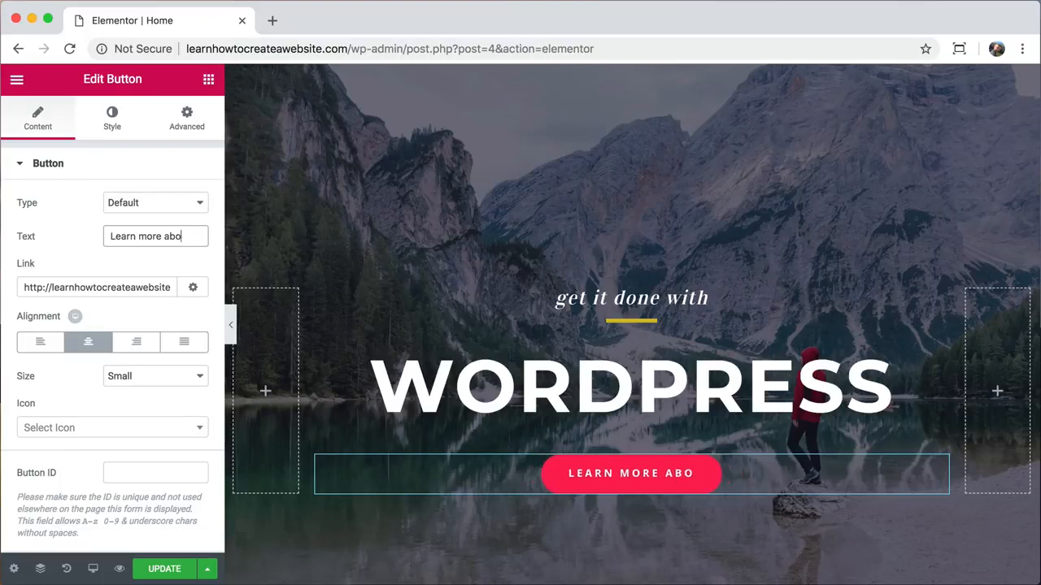
{"action": "key", "text": "BackSpace"}
{"action": "key", "text": "BackSpace"}
{"action": "key", "text": "BackSpace"}
{"action": "key", "text": "BackSpace"}
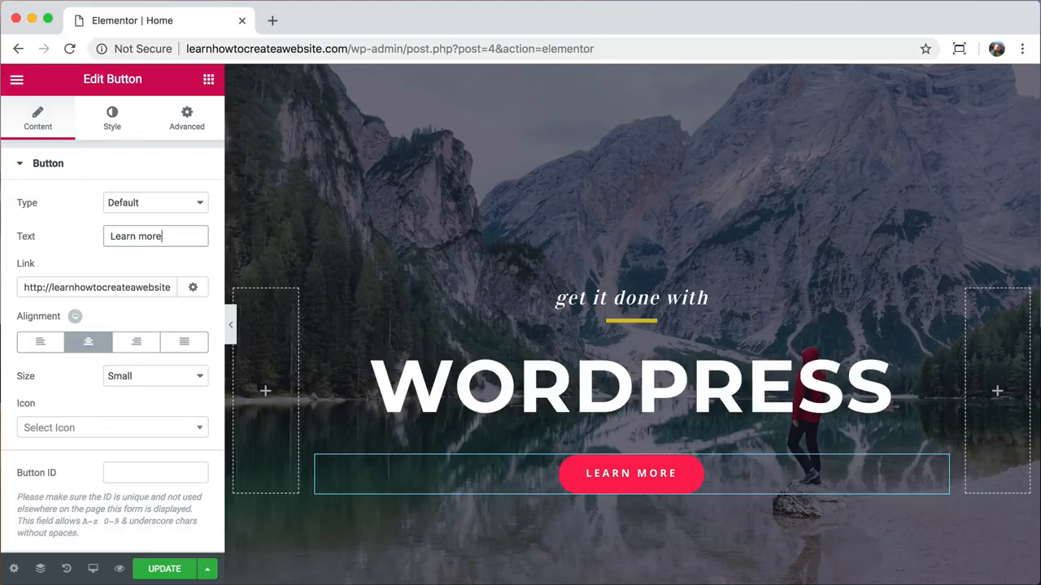
- Change the button's normal background colour to light blue
{"action": "left_click", "coordinate": [115, 128]}
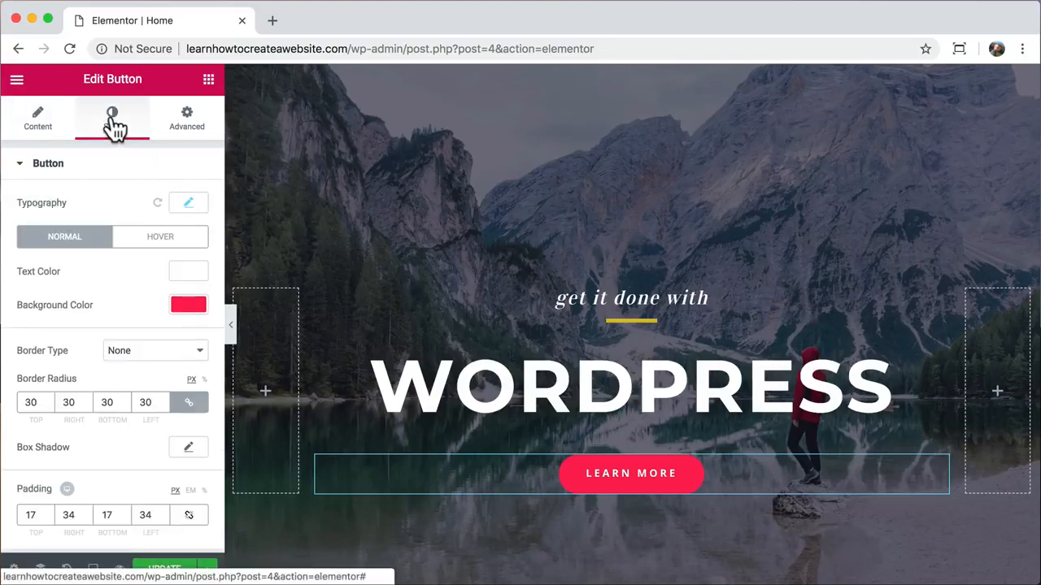
{"action": "left_click", "coordinate": [185, 302]}
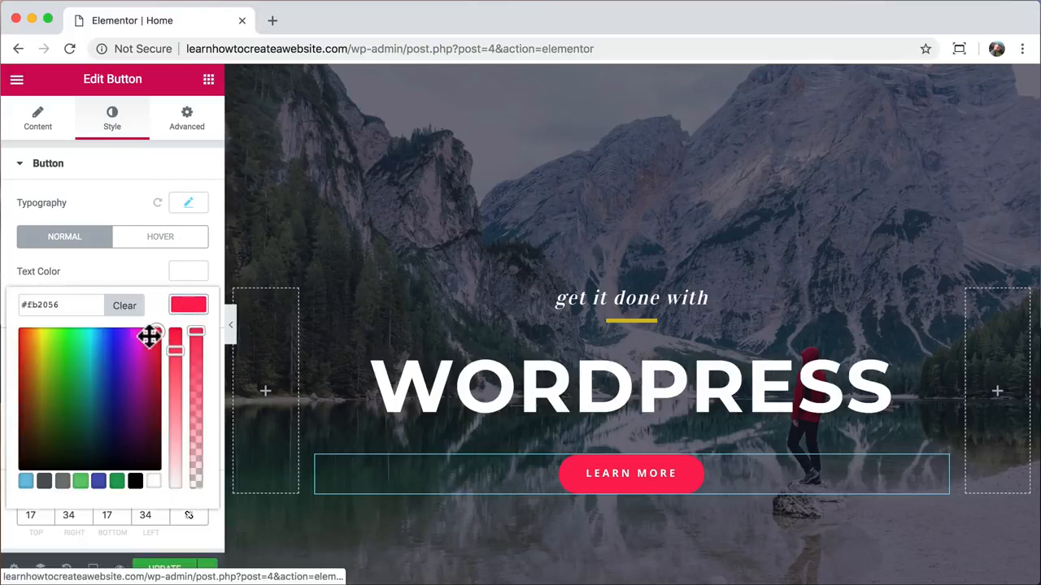
{"action": "left_click_drag", "start_coordinate": [149, 337], "coordinate": [98, 338]}
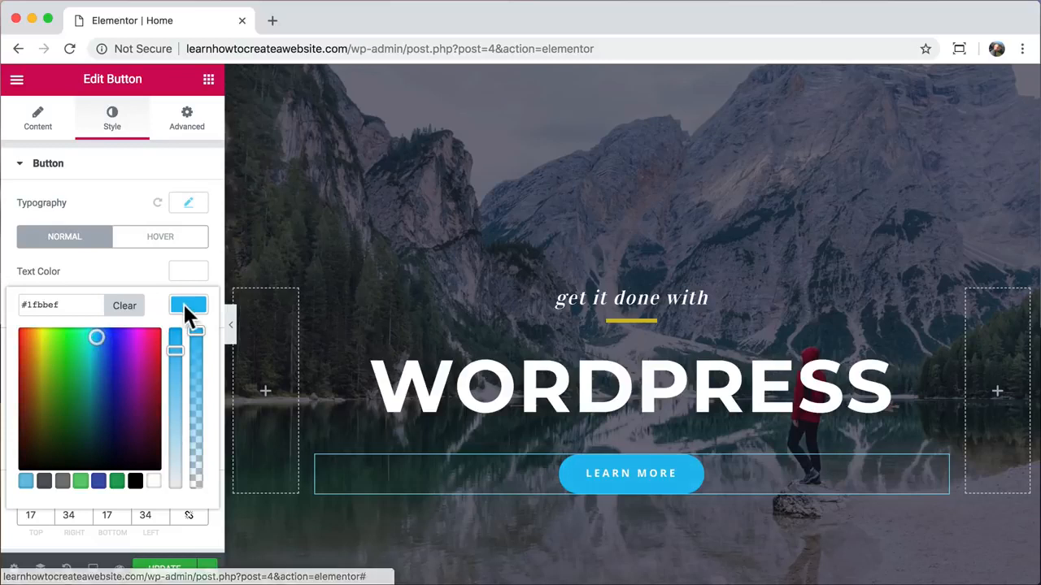
{"action": "left_click", "coordinate": [187, 304]}
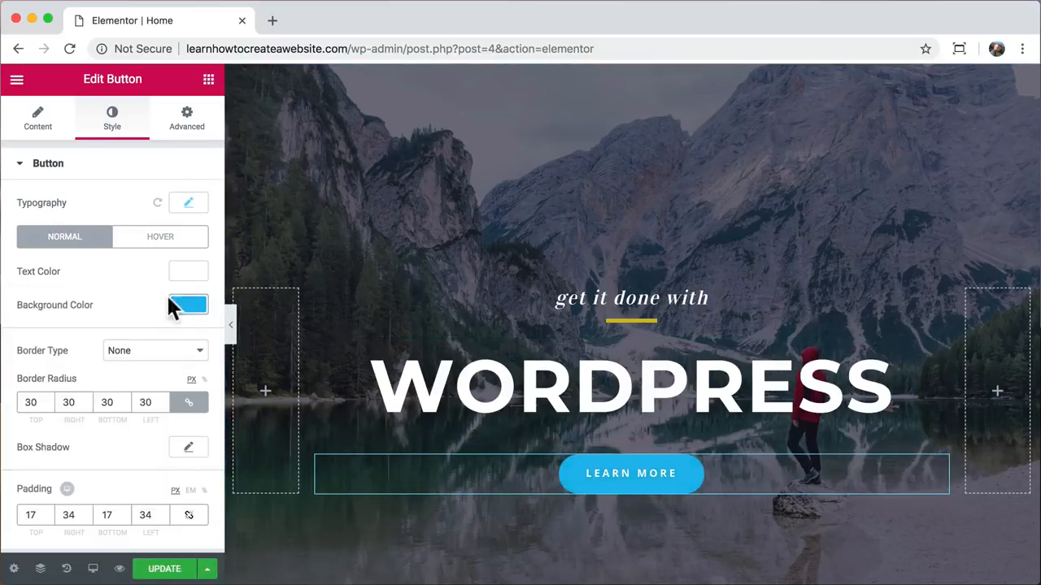
- Set the button's hover background colour to blue #1f6fef
{"action": "left_click", "coordinate": [163, 243]}
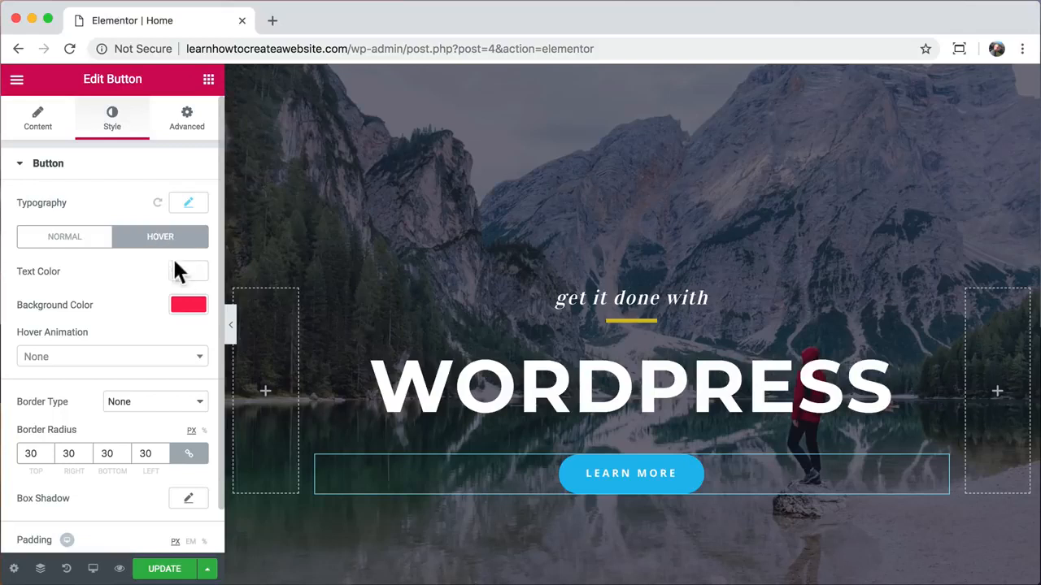
{"action": "left_click", "coordinate": [183, 305]}
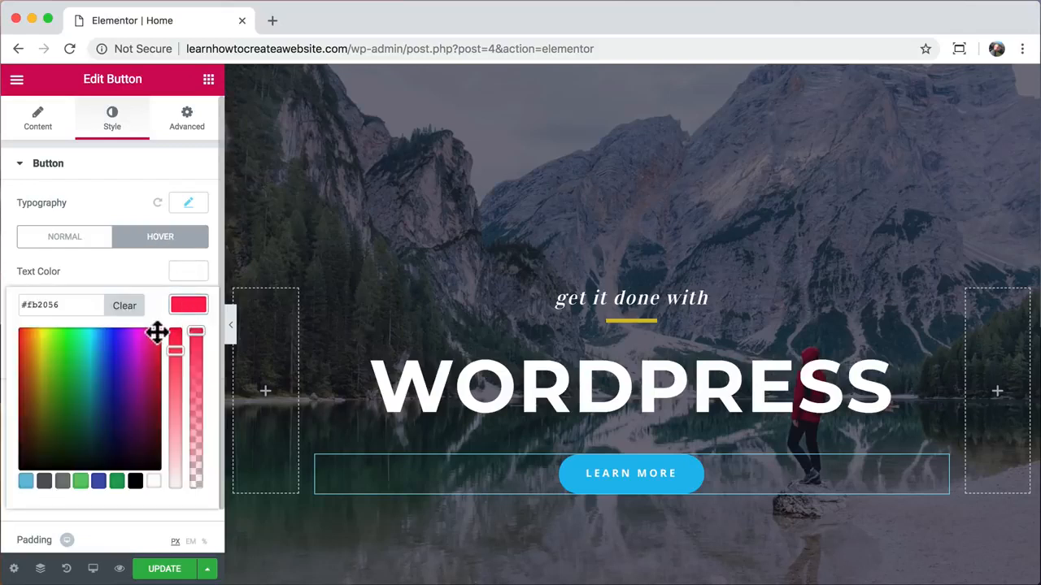
{"action": "left_click_drag", "start_coordinate": [157, 332], "coordinate": [108, 338]}
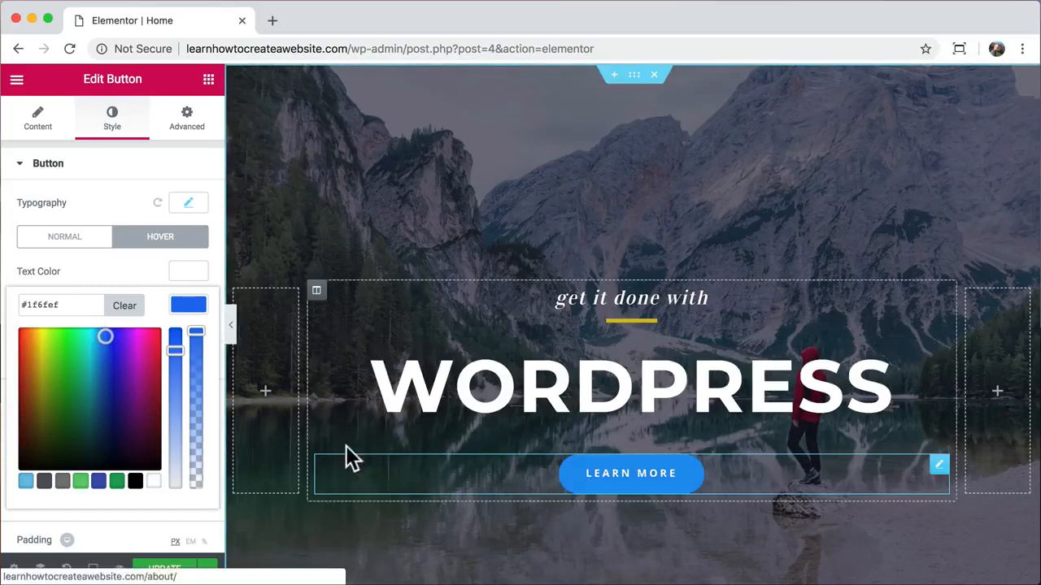
{"action": "left_click", "coordinate": [191, 316]}
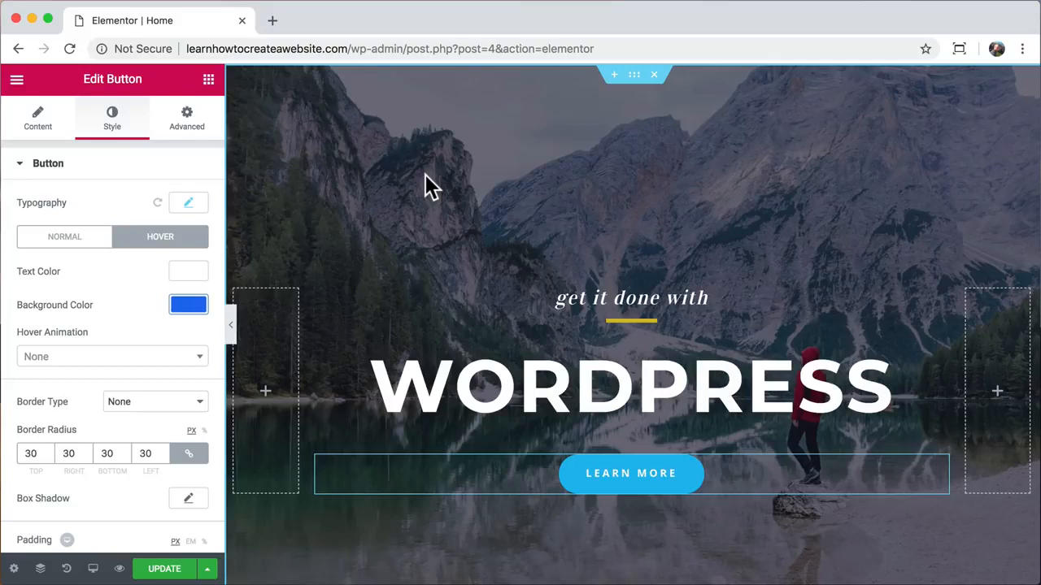
- Open the hero section's background image picker and go to its Upload Files screen
{"action": "left_click", "coordinate": [634, 75]}
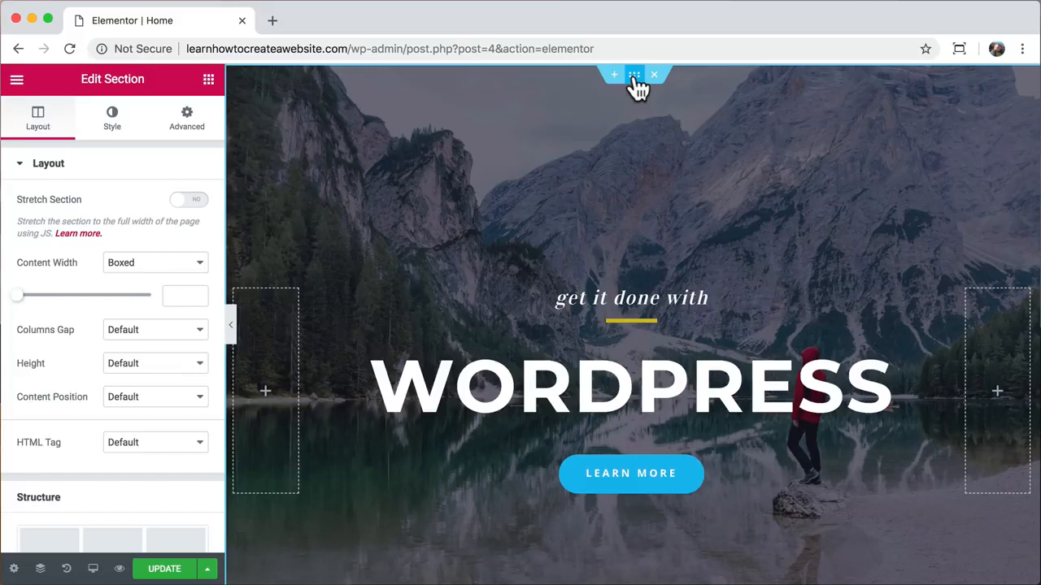
{"action": "right_click", "coordinate": [545, 138]}
{"action": "left_click", "coordinate": [575, 153]}
{"action": "left_click", "coordinate": [114, 128]}
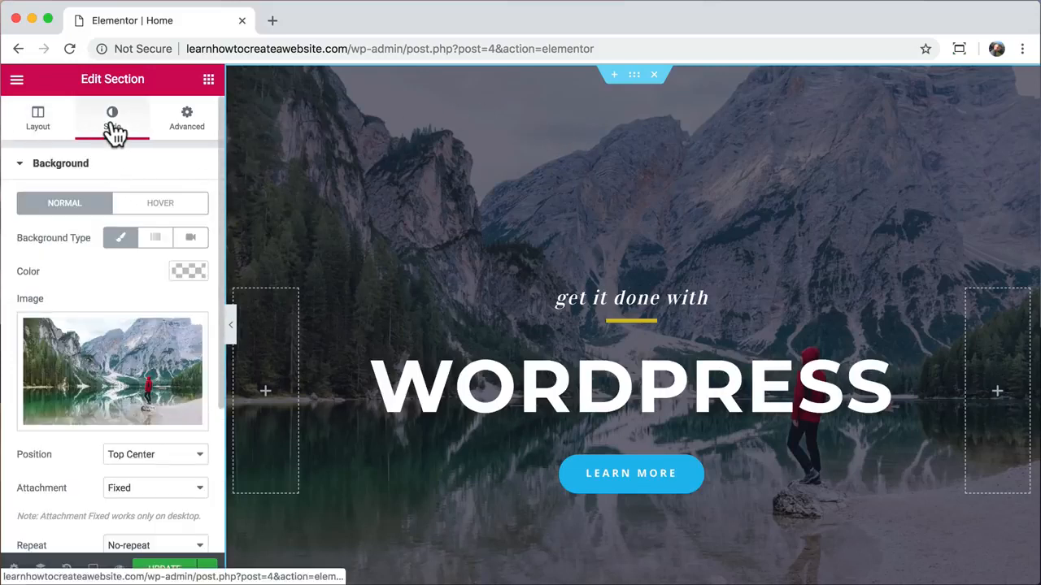
{"action": "left_click", "coordinate": [109, 365]}
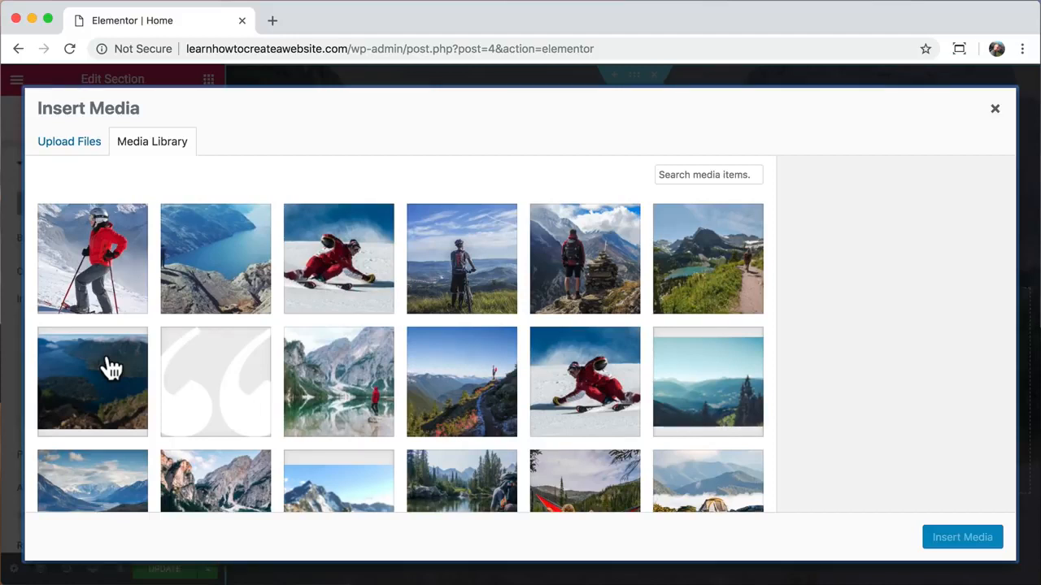
{"action": "left_click", "coordinate": [84, 146]}
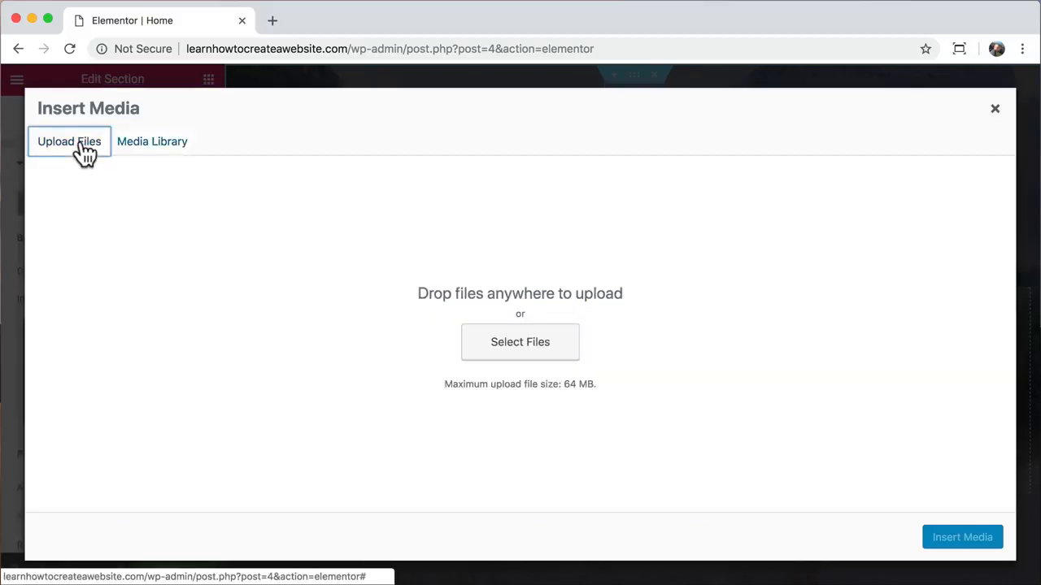
- Open pexels.com in a new tab and search for desert photos
{"action": "left_click", "coordinate": [272, 20]}
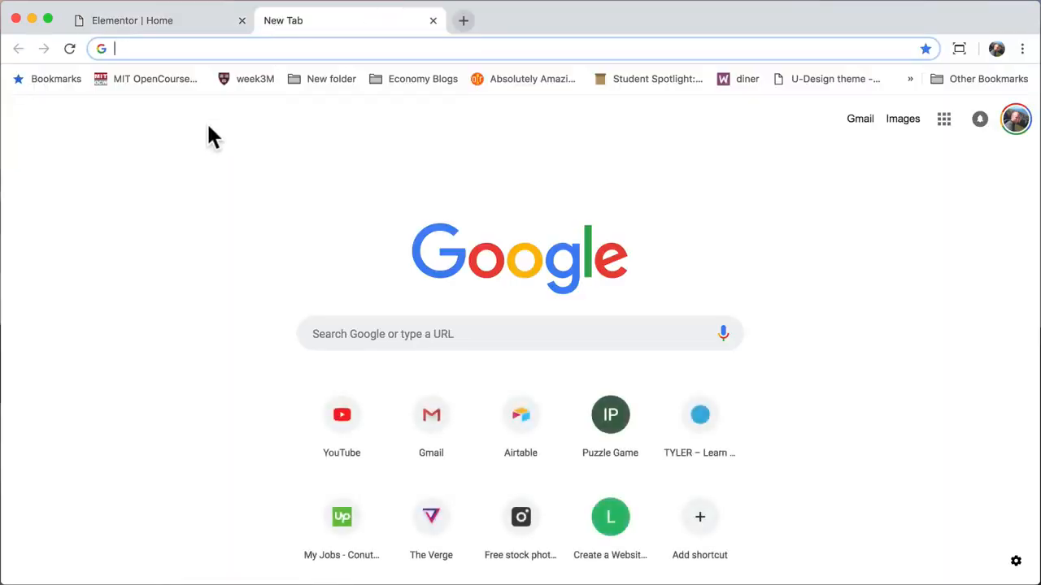
{"action": "type", "text": "pexels."}
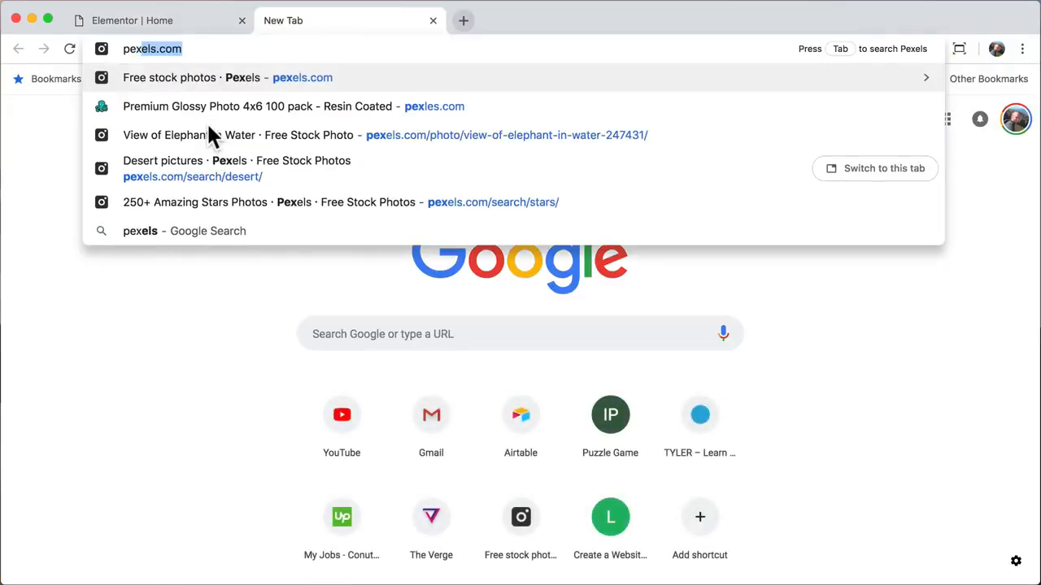
{"action": "type", "text": "com"}
{"action": "key", "text": "Return"}
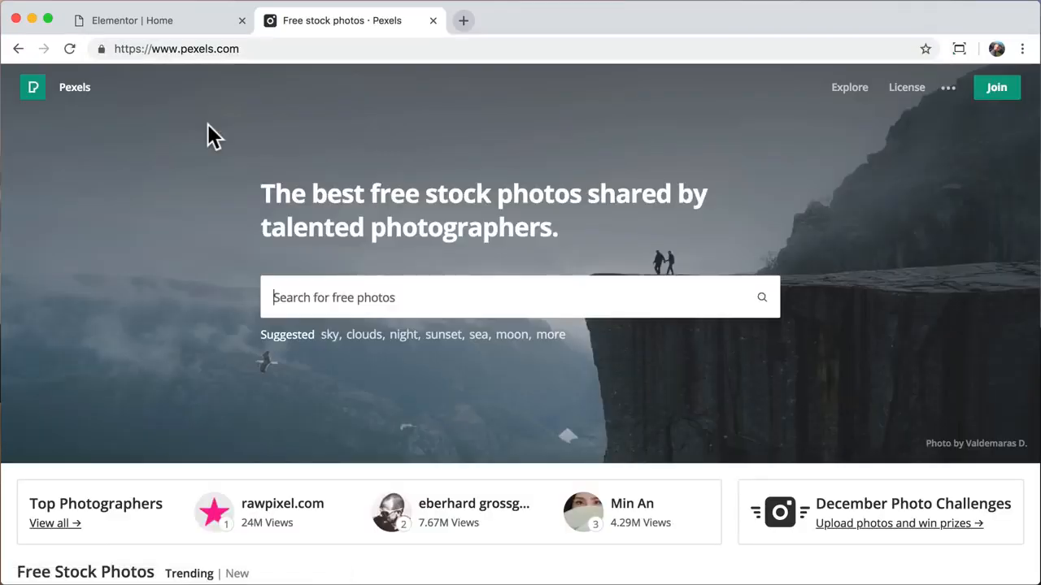
{"action": "scroll", "coordinate": [168, 301], "scroll_direction": "down", "scroll_amount": 15}
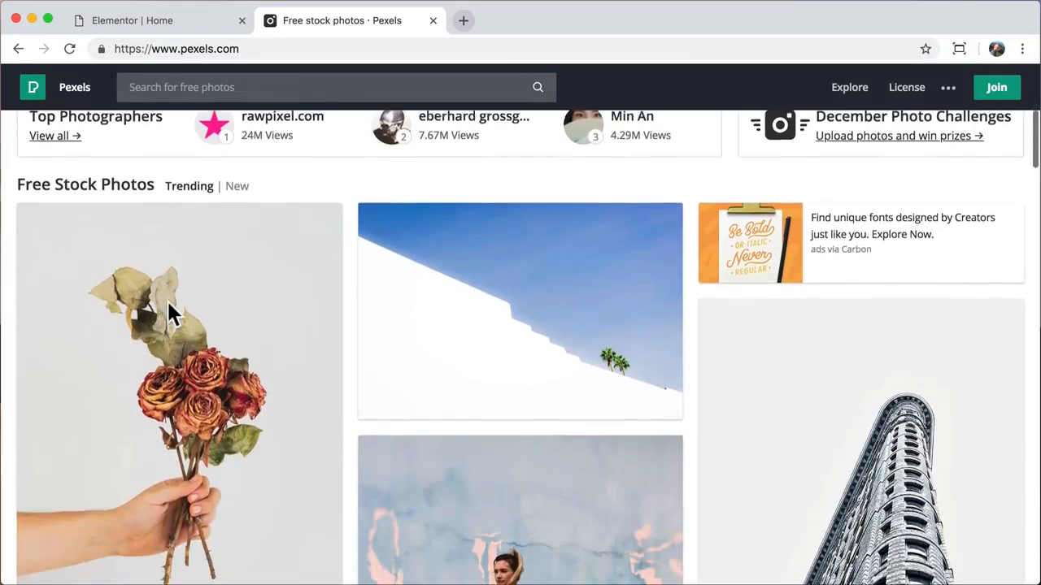
{"action": "scroll", "coordinate": [168, 306], "scroll_direction": "down", "scroll_amount": 10}
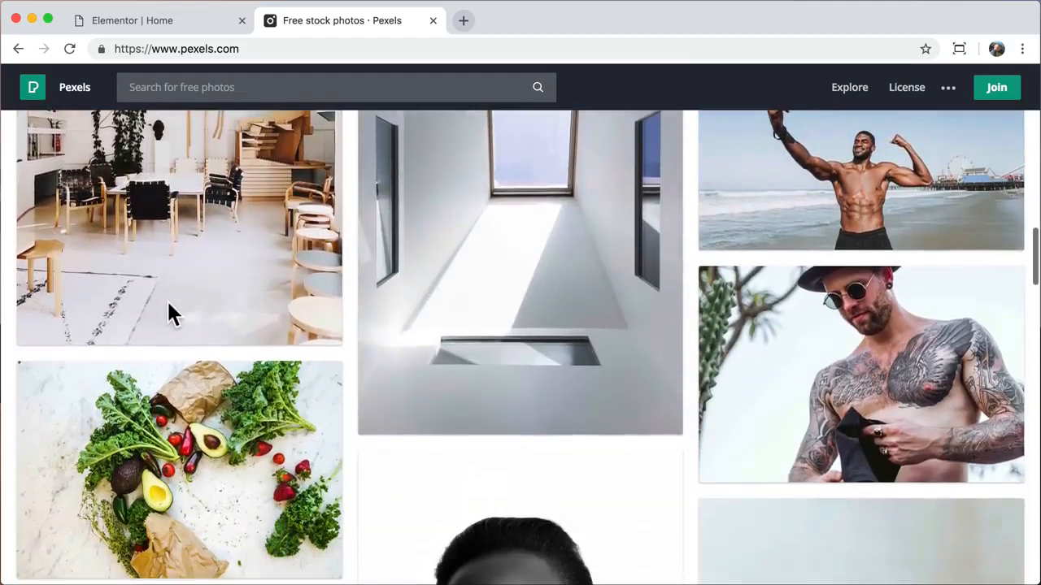
{"action": "scroll", "coordinate": [171, 316], "scroll_direction": "up", "scroll_amount": 20}
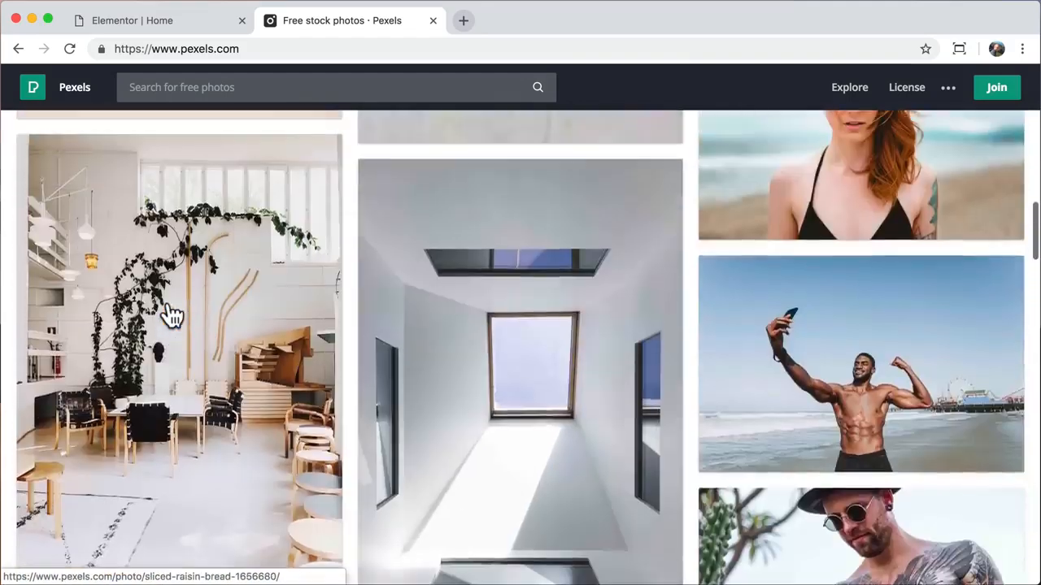
{"action": "scroll", "coordinate": [171, 316], "scroll_direction": "up", "scroll_amount": 2}
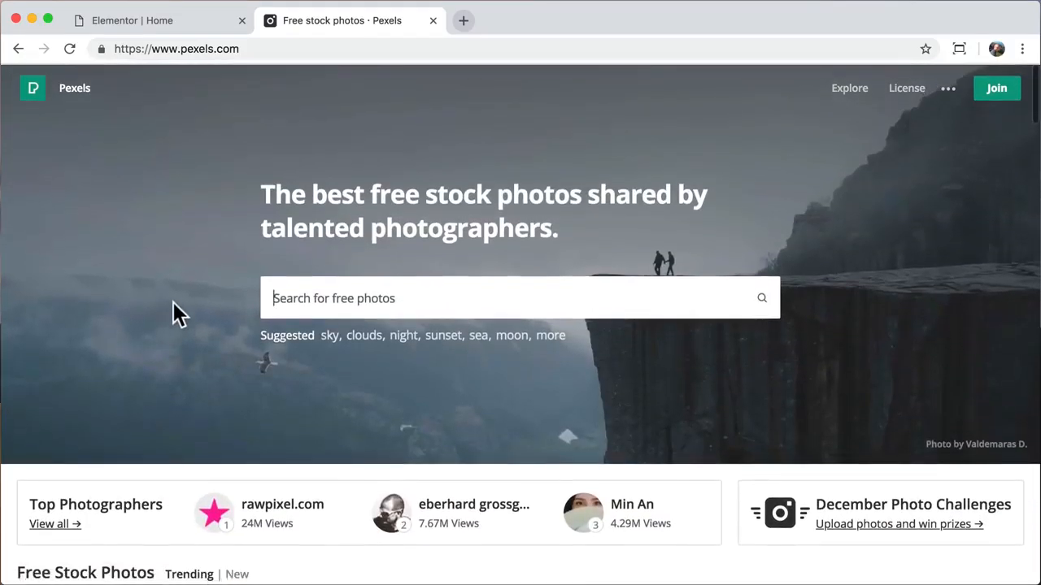
{"action": "type", "text": "desert"}
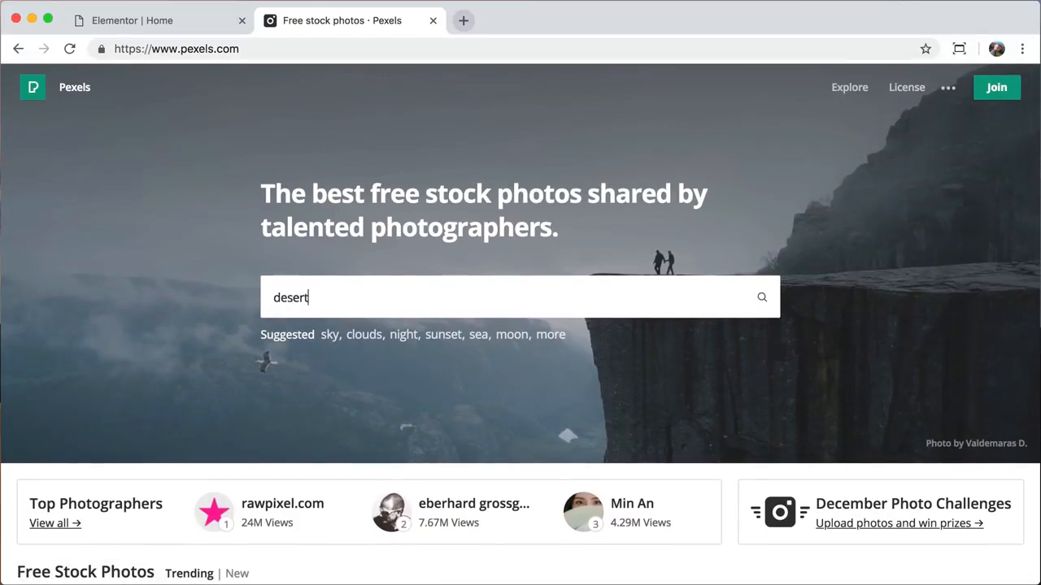
{"action": "key", "text": "Return"}
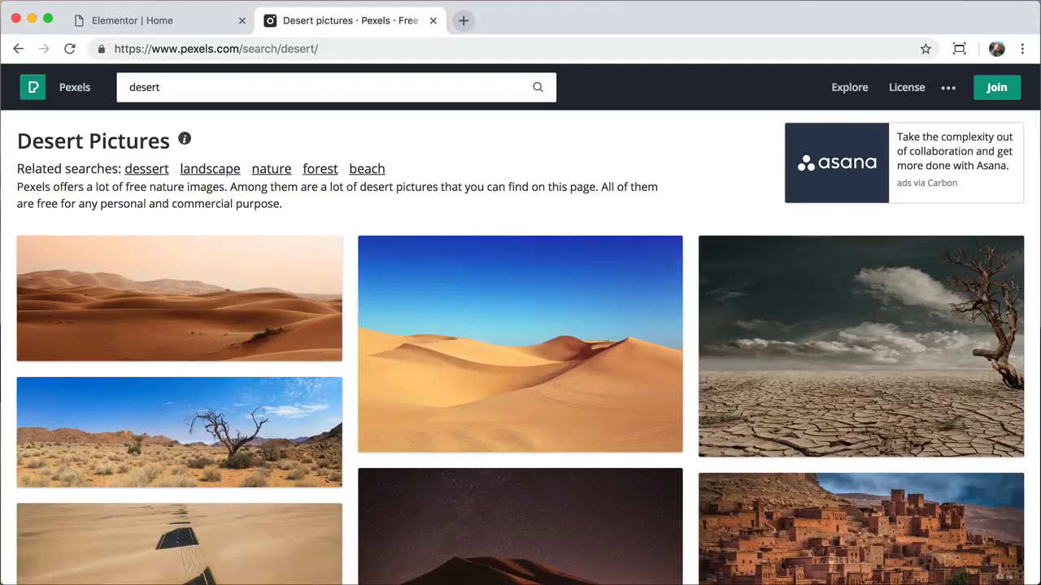
- Download the blue-sky dune photo at Large 1920 x 1280 to the Desktop, then close the tab
{"action": "left_click", "coordinate": [542, 350]}
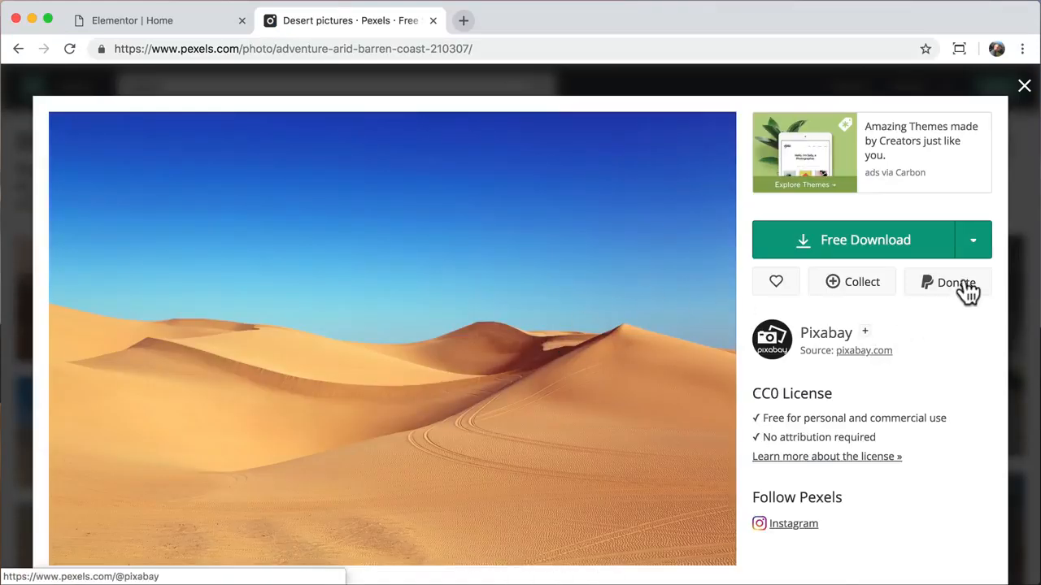
{"action": "left_click", "coordinate": [973, 254]}
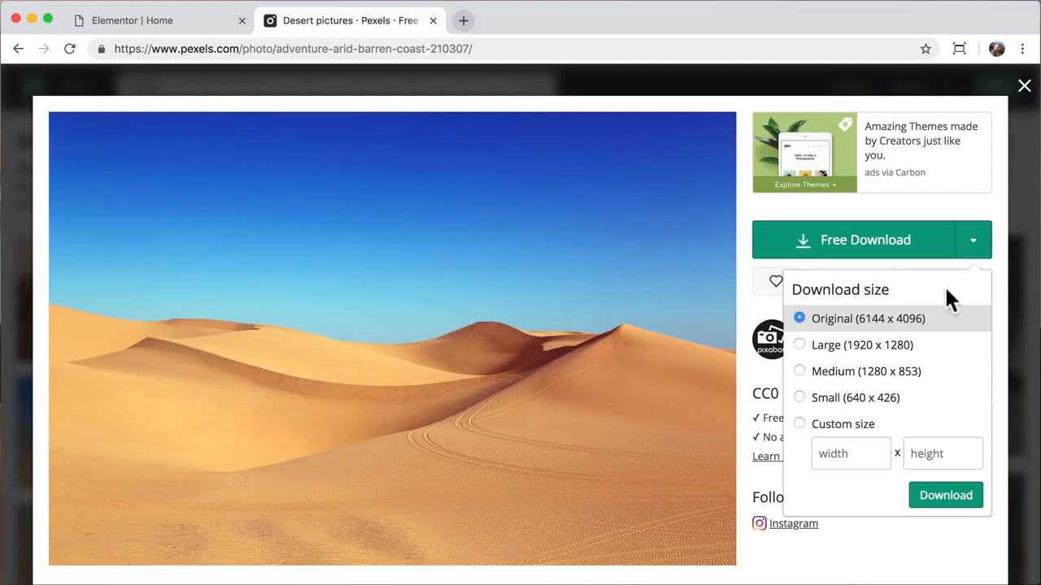
{"action": "left_click", "coordinate": [892, 356]}
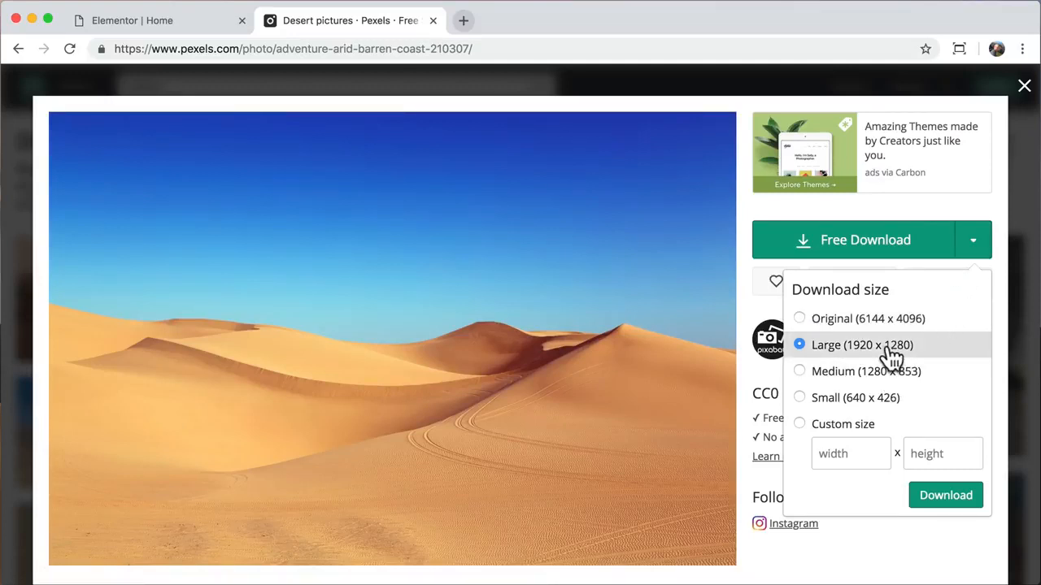
{"action": "left_click", "coordinate": [945, 496]}
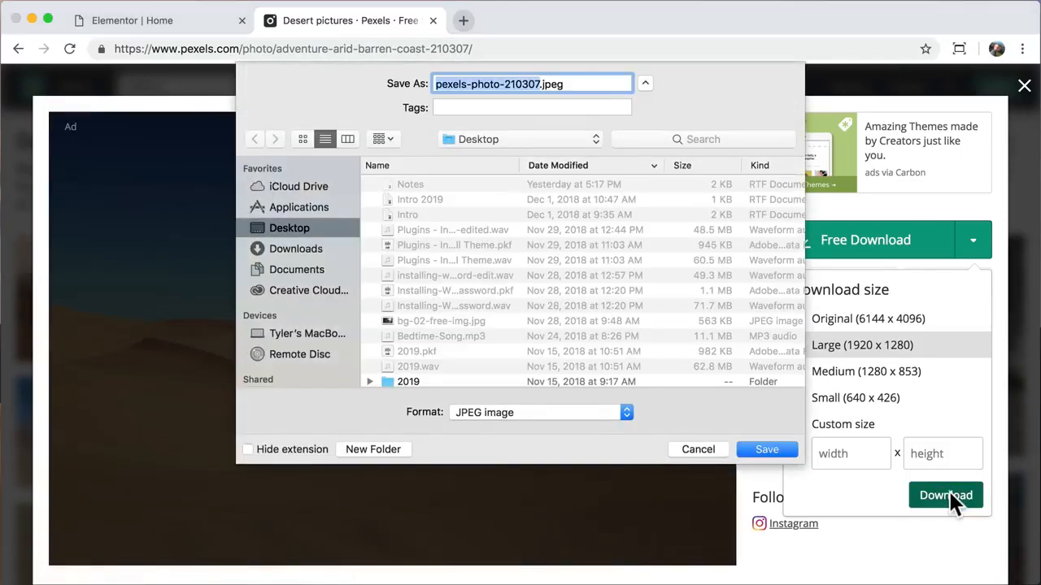
{"action": "left_click", "coordinate": [767, 450]}
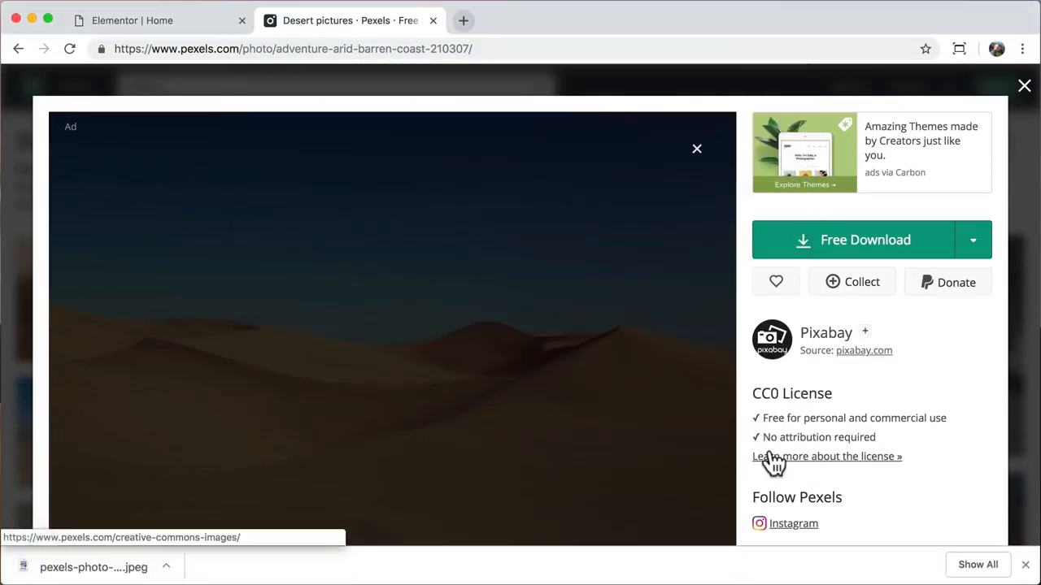
{"action": "left_click", "coordinate": [1026, 565]}
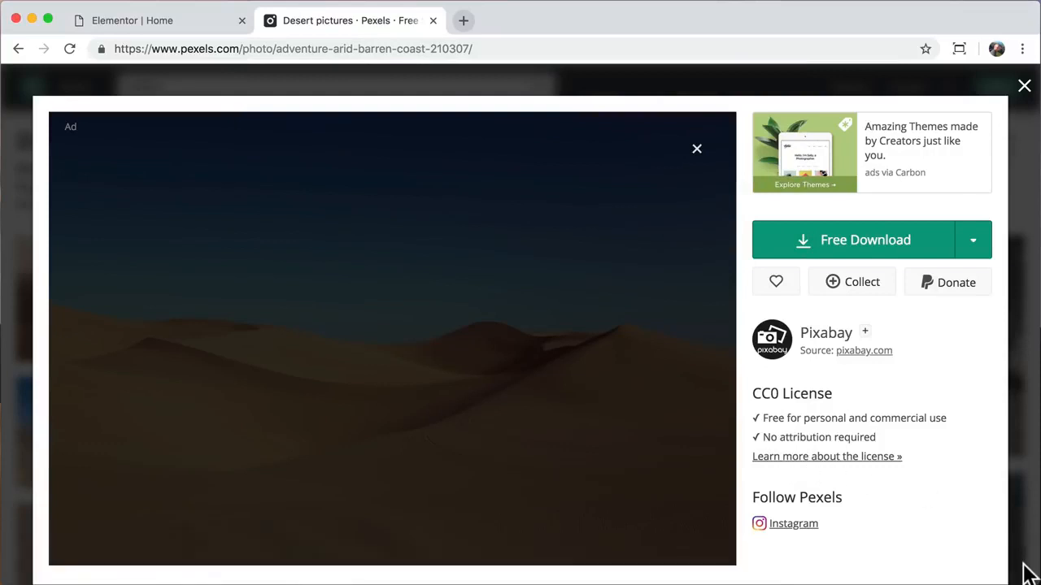
{"action": "left_click", "coordinate": [432, 20]}
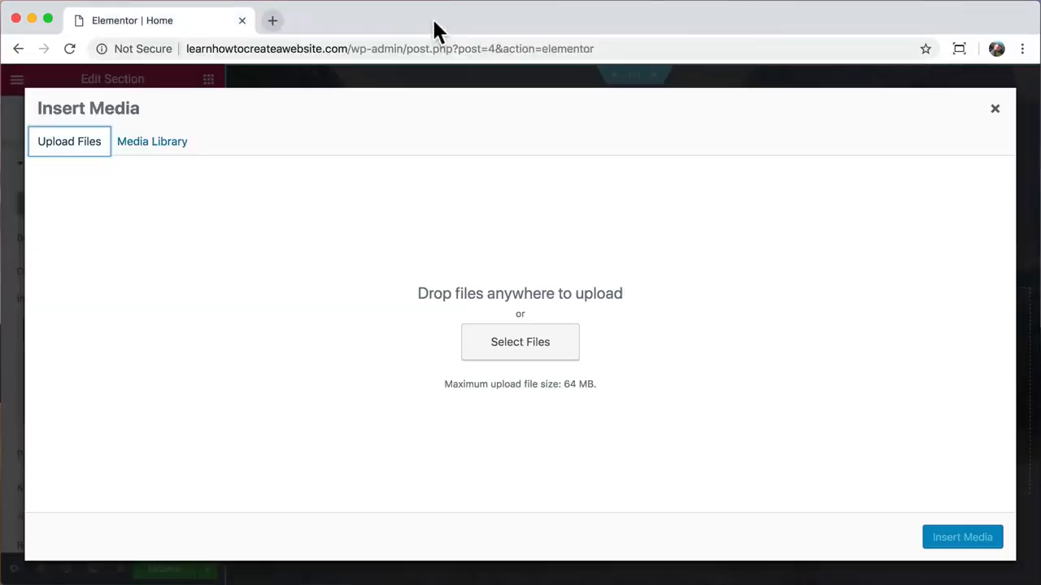
- Upload pexels-photo-210307.jpeg and insert it as the hero section background
{"action": "left_click", "coordinate": [527, 356]}
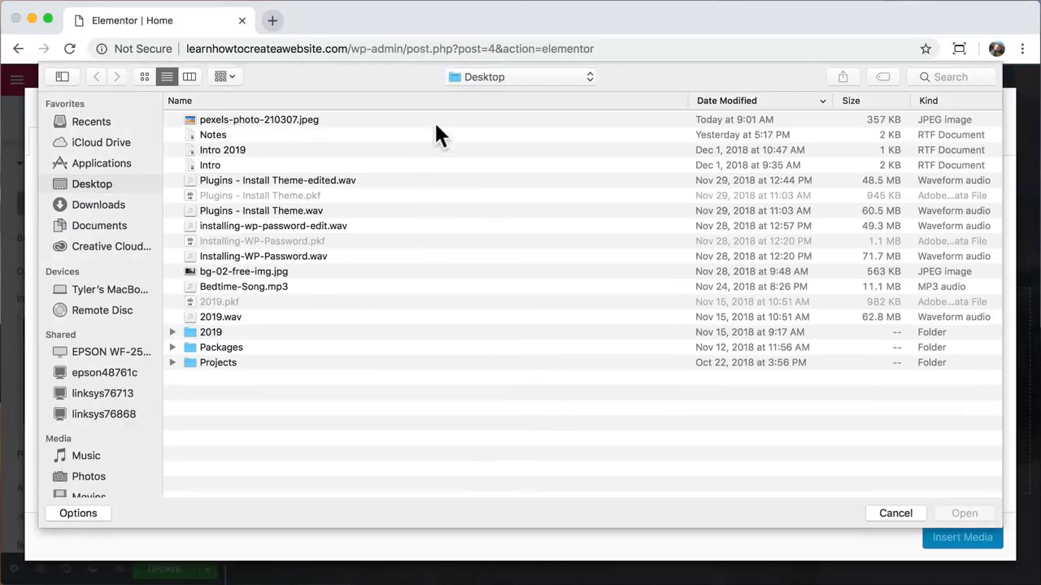
{"action": "left_click", "coordinate": [444, 119]}
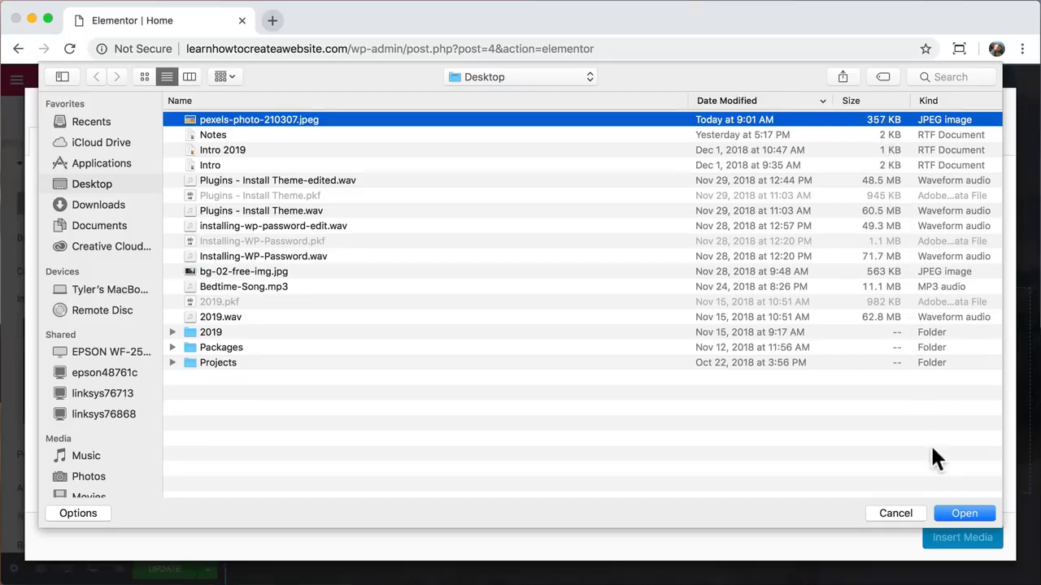
{"action": "left_click", "coordinate": [964, 514]}
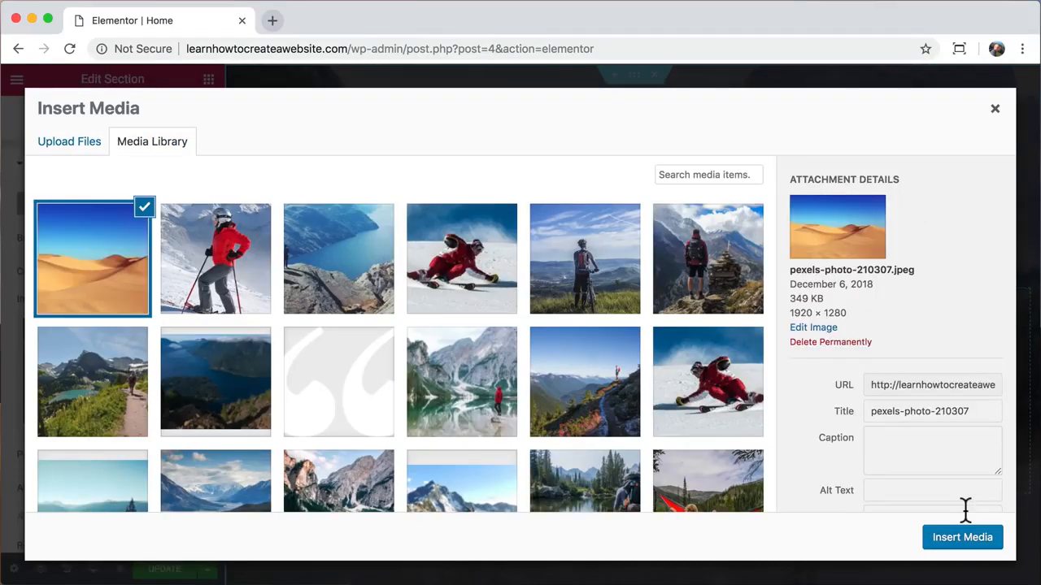
{"action": "left_click", "coordinate": [962, 537]}
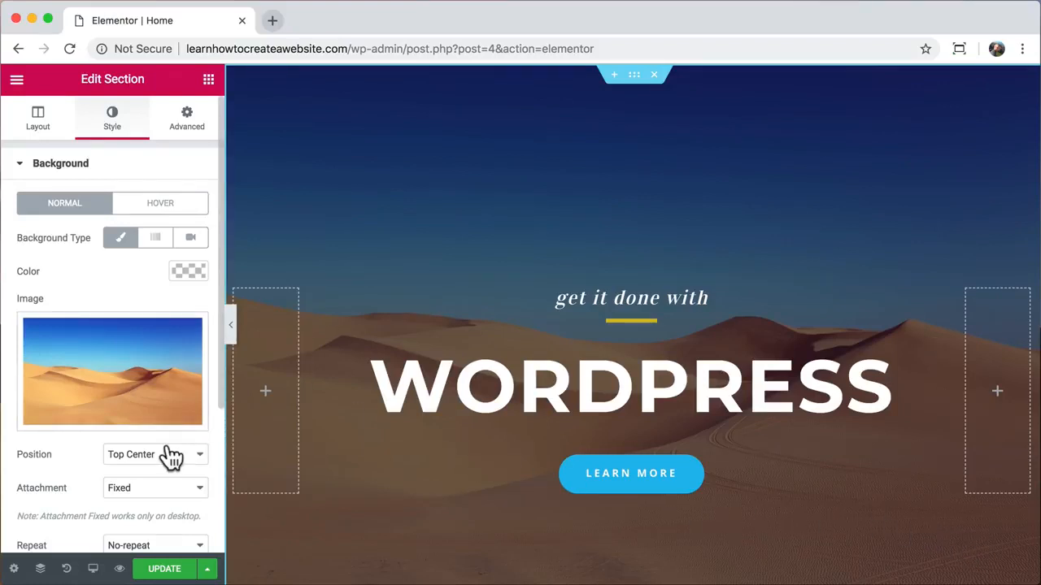
{"action": "scroll", "coordinate": [169, 456], "scroll_direction": "down", "scroll_amount": 5}
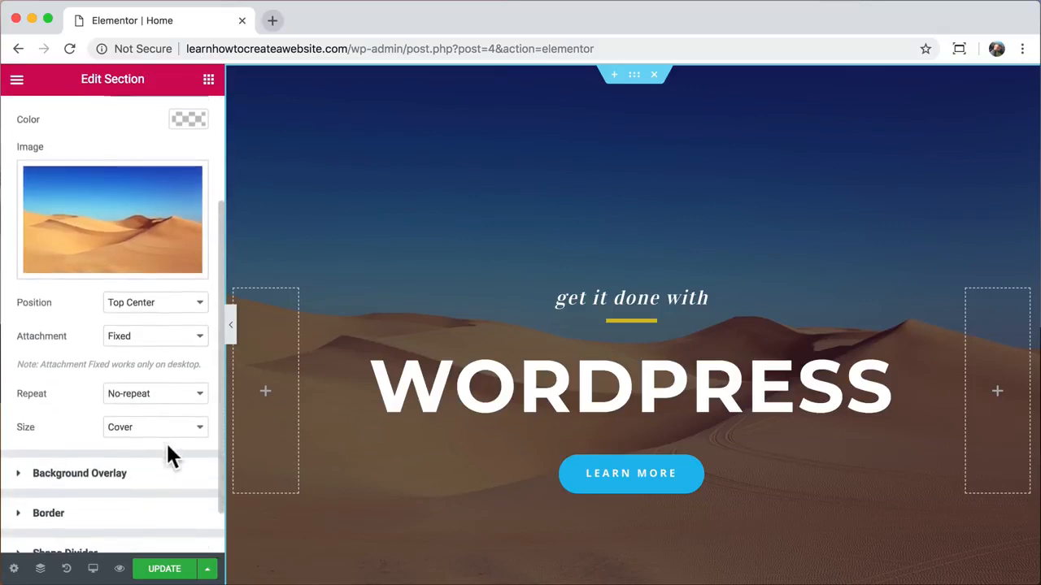
- Keep the background overlay black and lower its opacity from 0.55 to 0.23
{"action": "left_click", "coordinate": [133, 430]}
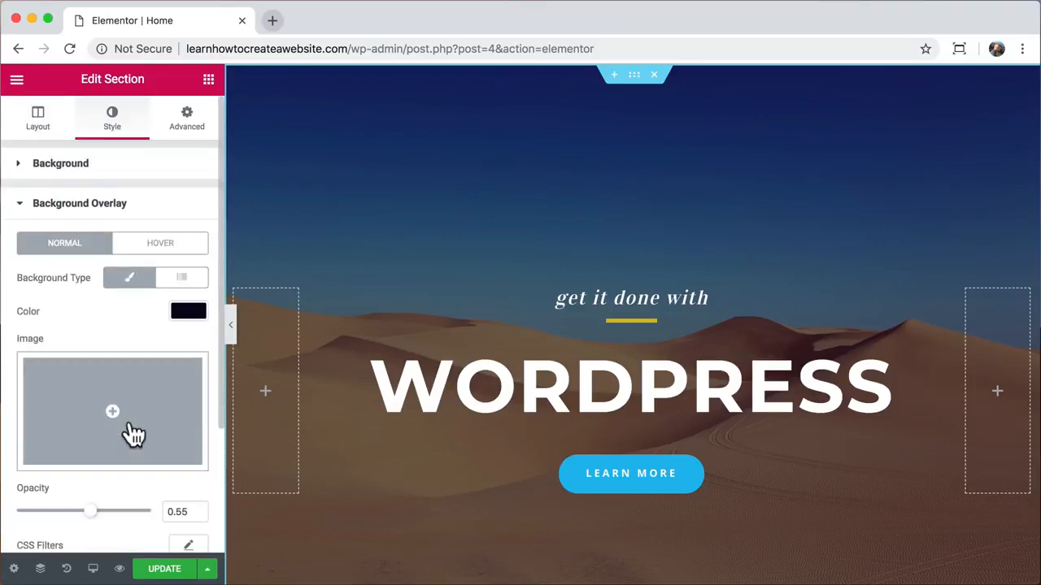
{"action": "scroll", "coordinate": [133, 435], "scroll_direction": "down", "scroll_amount": 1}
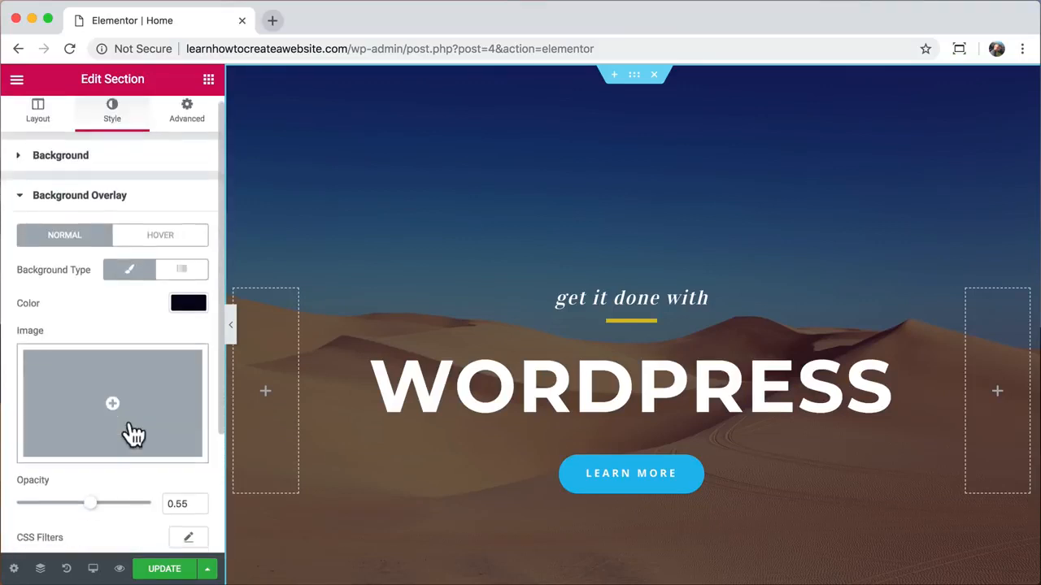
{"action": "left_click", "coordinate": [188, 294]}
{"action": "left_click_drag", "start_coordinate": [151, 342], "coordinate": [124, 370]}
{"action": "left_click", "coordinate": [135, 470]}
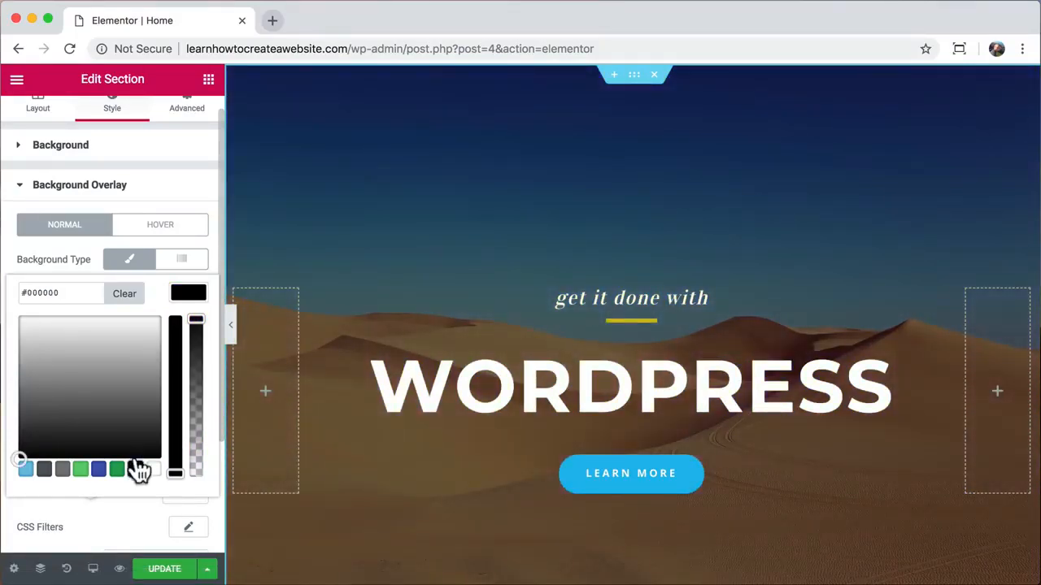
{"action": "left_click", "coordinate": [188, 294]}
{"action": "scroll", "coordinate": [144, 383], "scroll_direction": "down", "scroll_amount": 2}
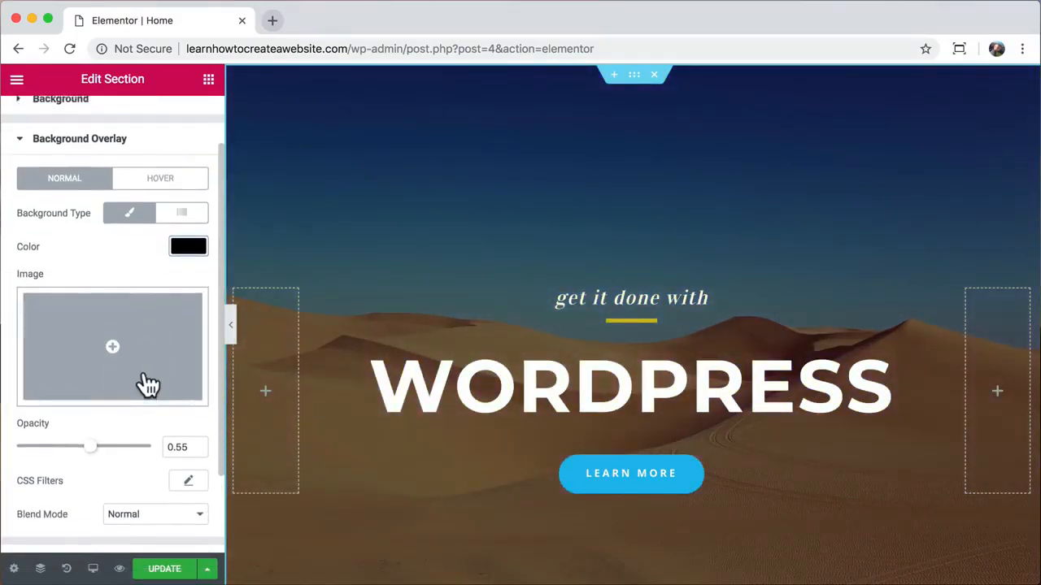
{"action": "left_click_drag", "start_coordinate": [84, 444], "coordinate": [48, 454]}
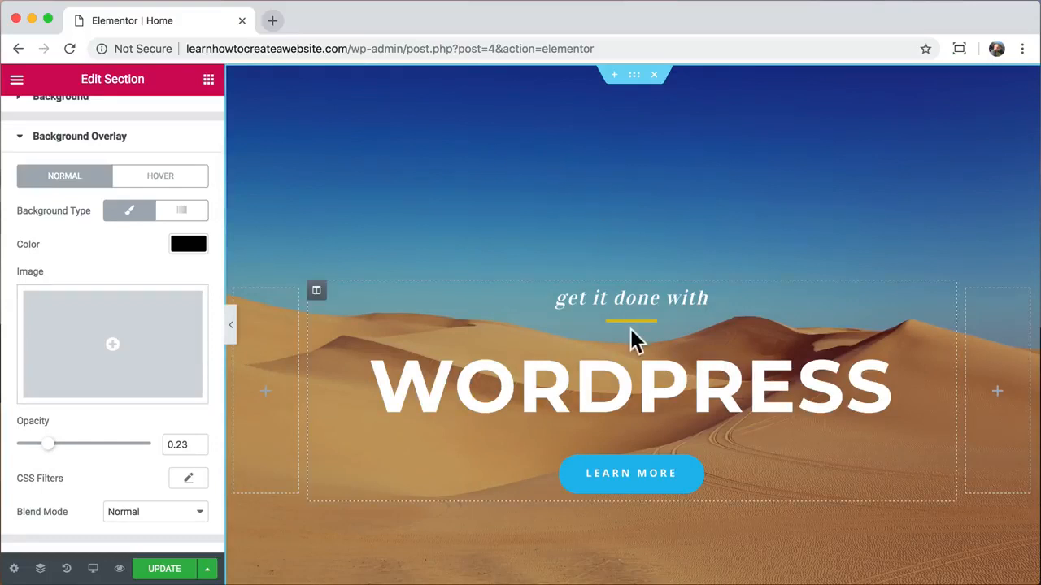
{"action": "scroll", "coordinate": [630, 342], "scroll_direction": "down", "scroll_amount": 1}
{"action": "scroll", "coordinate": [639, 480], "scroll_direction": "up", "scroll_amount": 1}
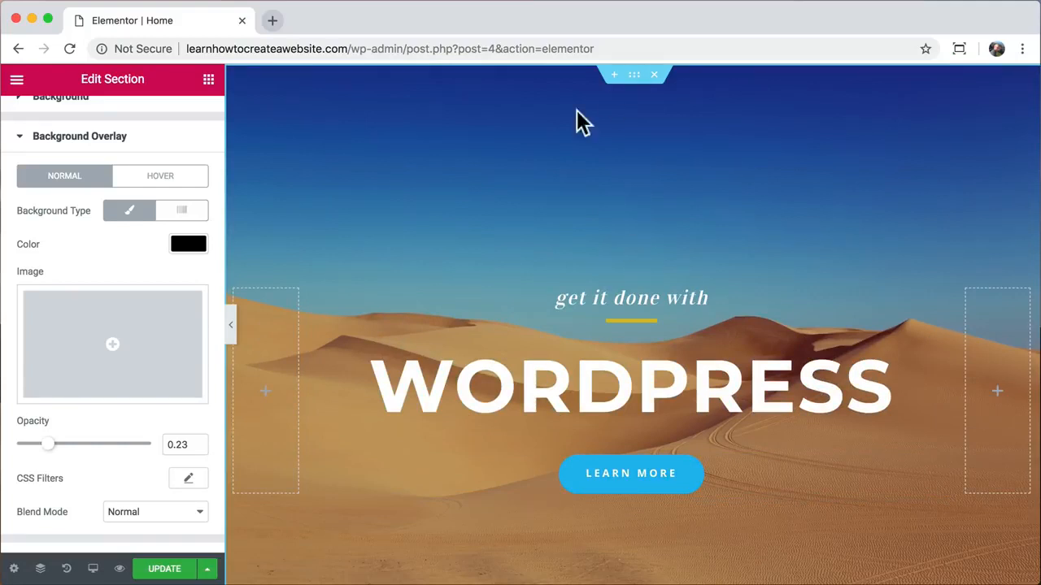
{"action": "scroll", "coordinate": [147, 162], "scroll_direction": "up", "scroll_amount": 2}
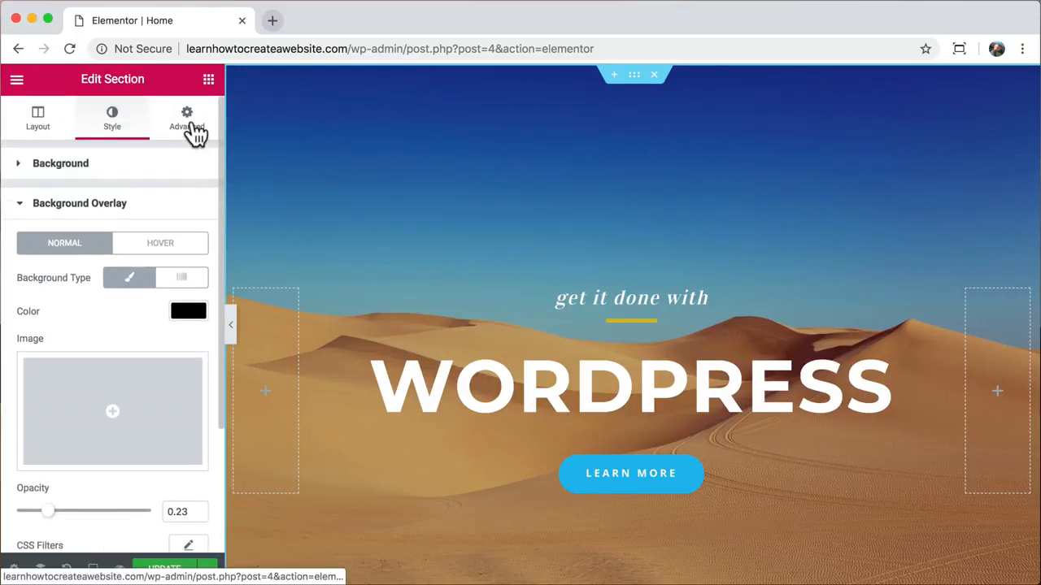
- Try 200 px top and 345 px bottom padding on the hero section and preview it
{"action": "left_click", "coordinate": [191, 130]}
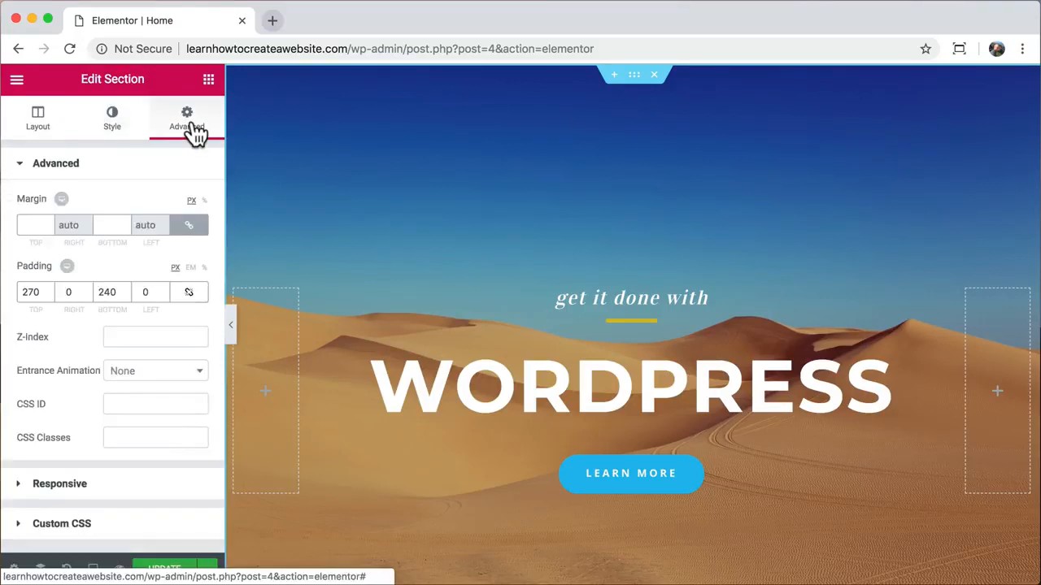
{"action": "double_click", "coordinate": [29, 293]}
{"action": "type", "text": "200"}
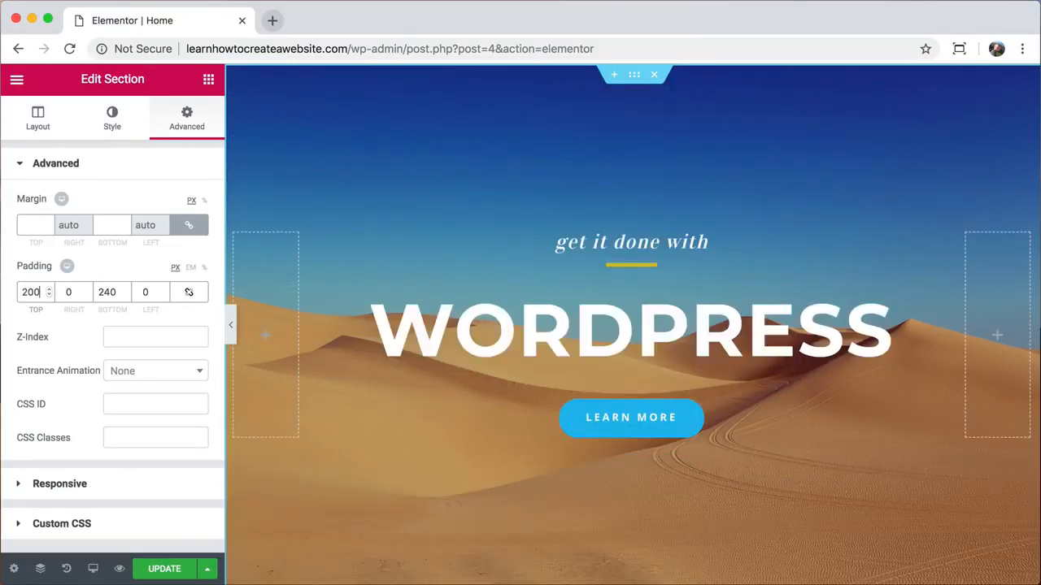
{"action": "double_click", "coordinate": [106, 292]}
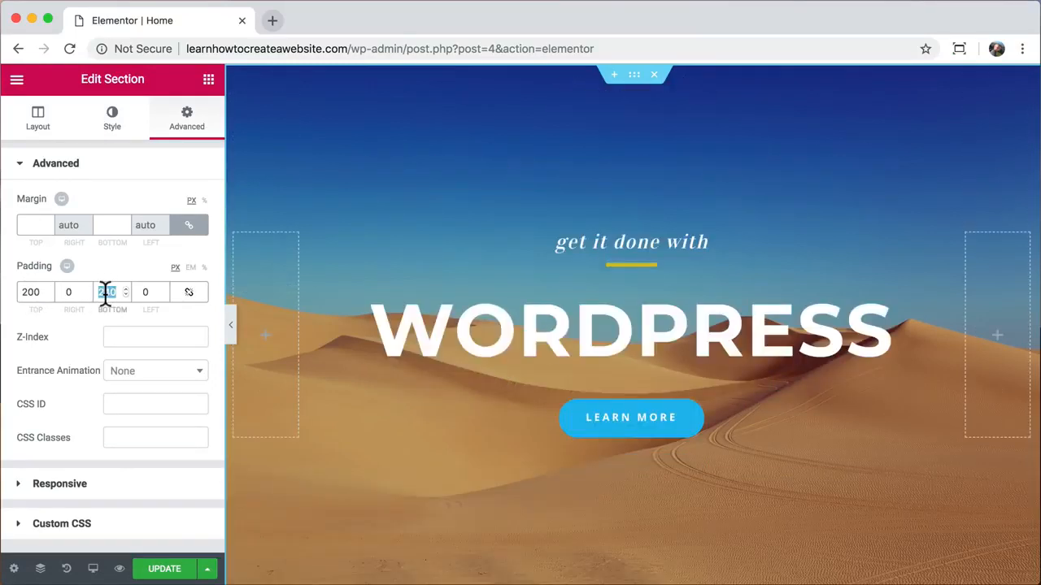
{"action": "type", "text": "345"}
{"action": "left_click", "coordinate": [231, 324]}
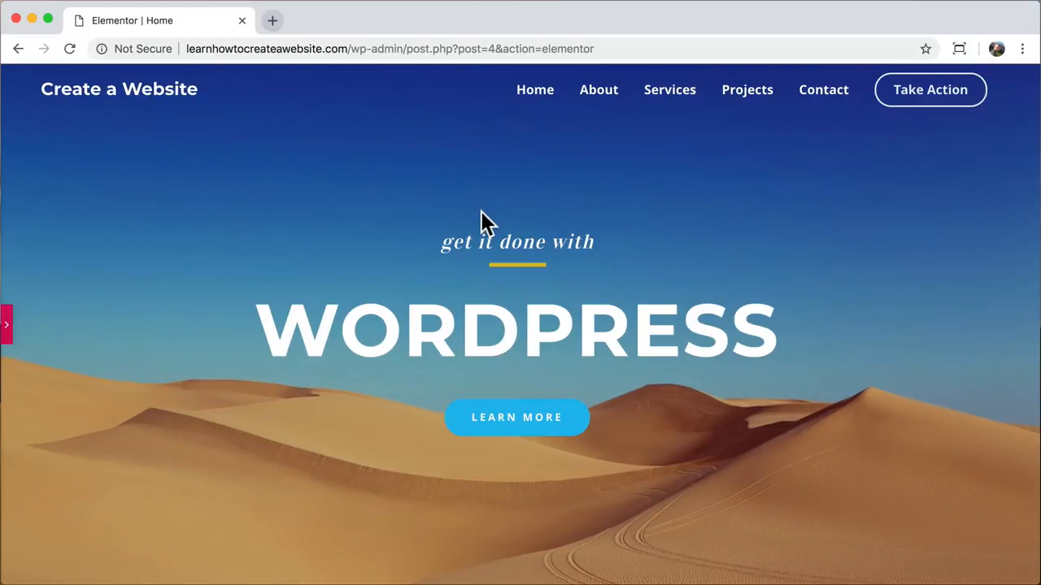
- Adjust the section padding to 250 px top and 330 px bottom, checking the layout
{"action": "left_click", "coordinate": [6, 329]}
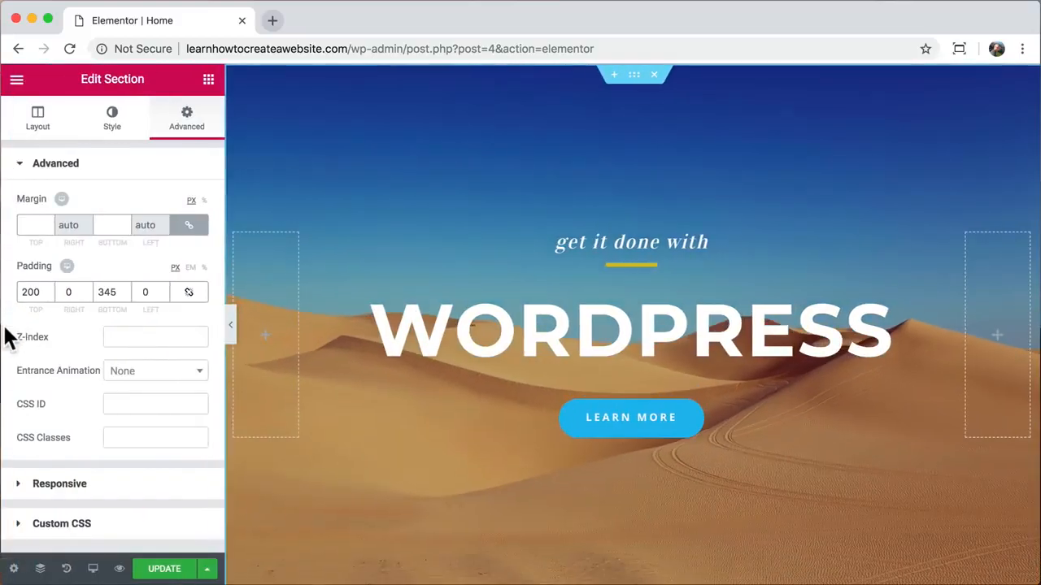
{"action": "double_click", "coordinate": [31, 292]}
{"action": "type", "text": "250"}
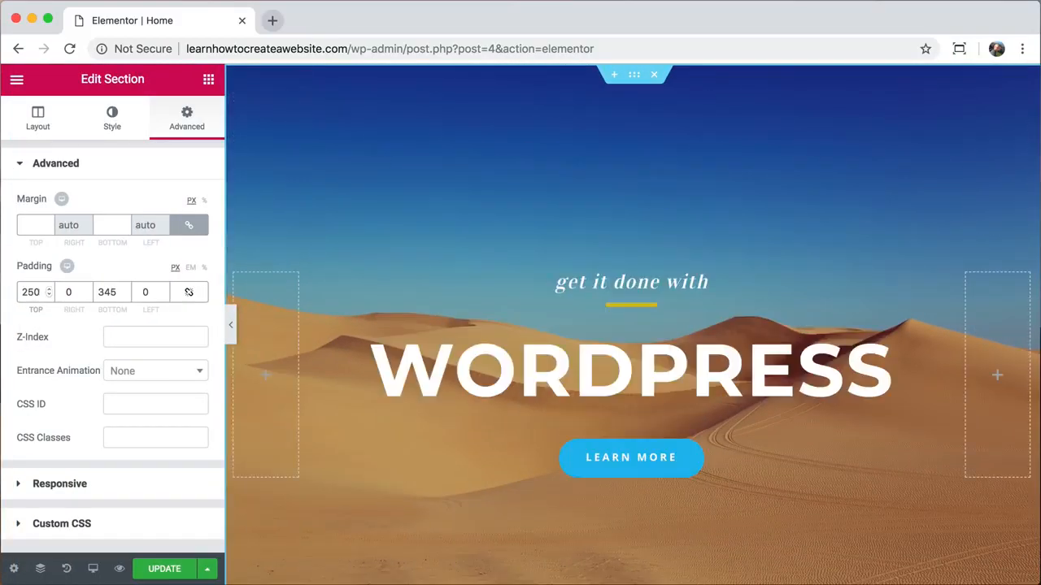
{"action": "double_click", "coordinate": [108, 292]}
{"action": "type", "text": "350"}
{"action": "left_click", "coordinate": [231, 329]}
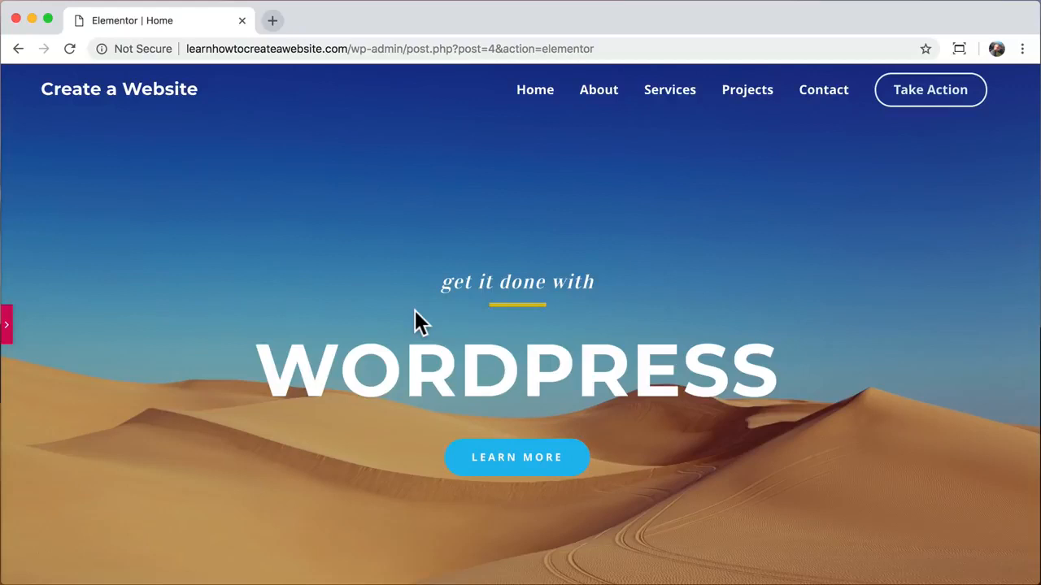
{"action": "scroll", "coordinate": [430, 356], "scroll_direction": "down", "scroll_amount": 5}
{"action": "scroll", "coordinate": [431, 366], "scroll_direction": "up", "scroll_amount": 3}
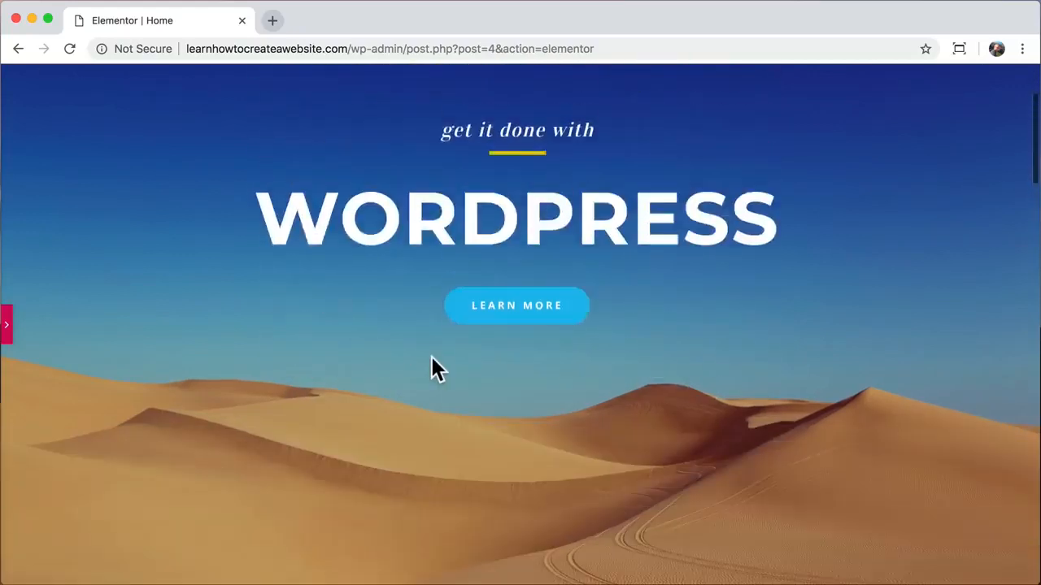
{"action": "scroll", "coordinate": [431, 358], "scroll_direction": "up", "scroll_amount": 2}
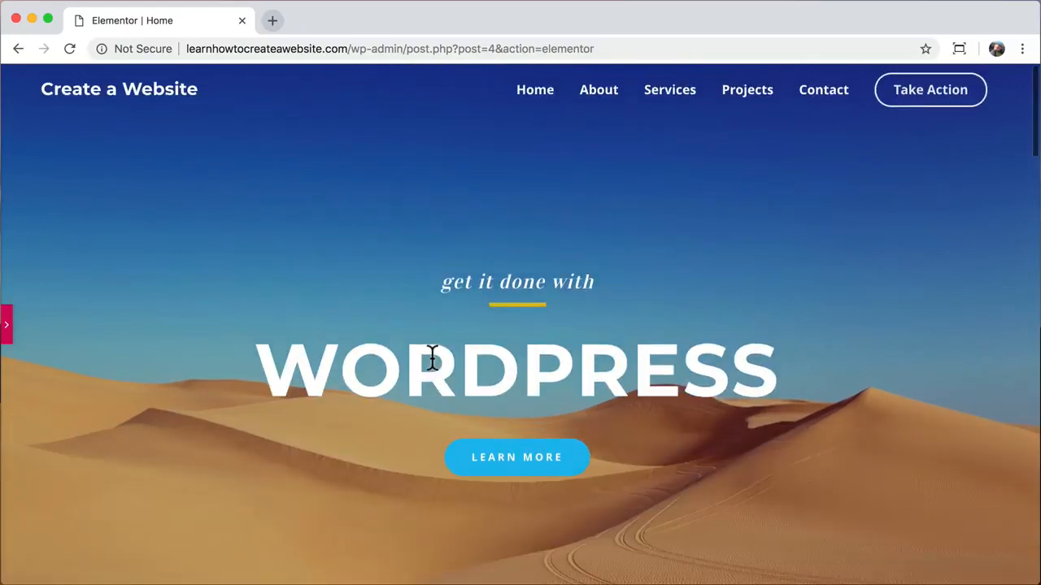
{"action": "left_click", "coordinate": [7, 325]}
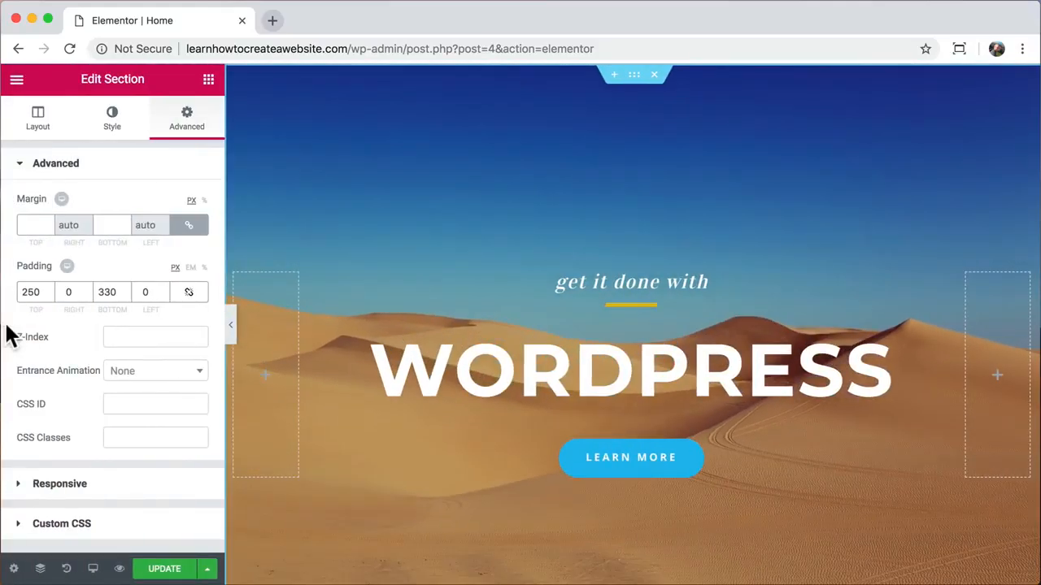
- Try Scroll for the background attachment, then set it back to Fixed
{"action": "left_click", "coordinate": [112, 122]}
{"action": "scroll", "coordinate": [120, 272], "scroll_direction": "down", "scroll_amount": 3}
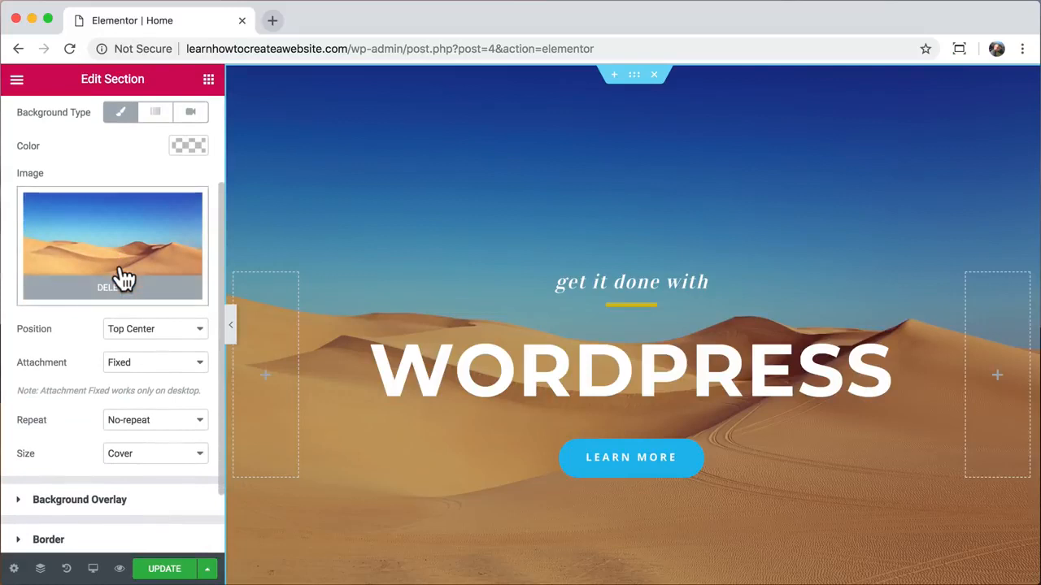
{"action": "scroll", "coordinate": [126, 281], "scroll_direction": "down", "scroll_amount": 1}
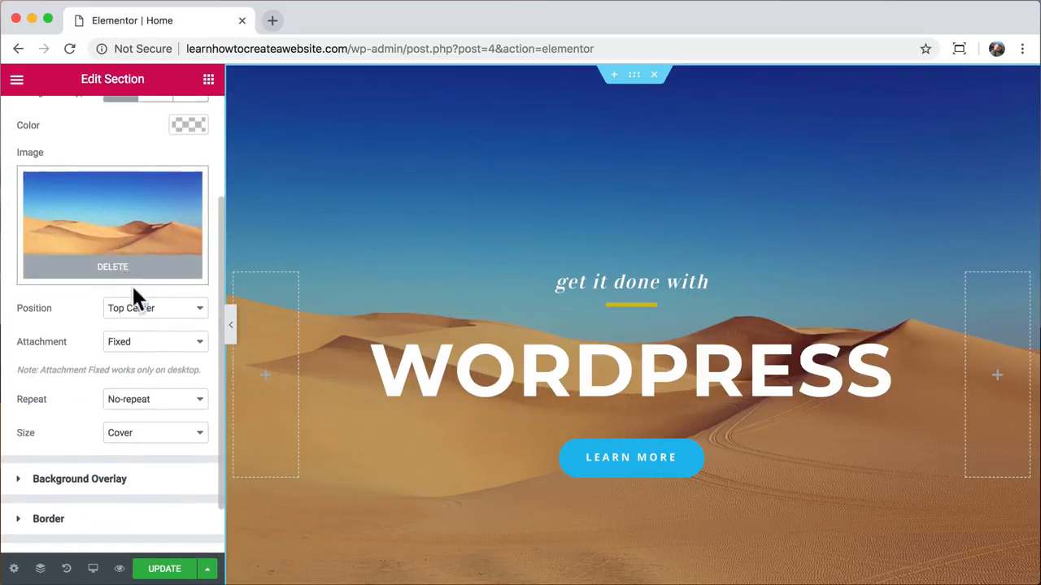
{"action": "left_click", "coordinate": [188, 349]}
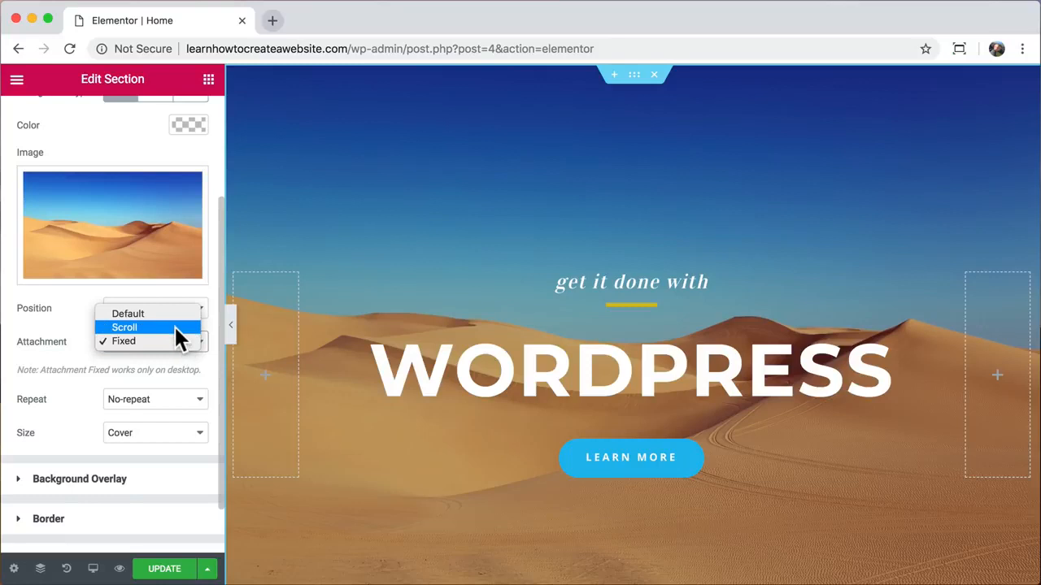
{"action": "left_click", "coordinate": [174, 327]}
{"action": "scroll", "coordinate": [470, 204], "scroll_direction": "down", "scroll_amount": 1}
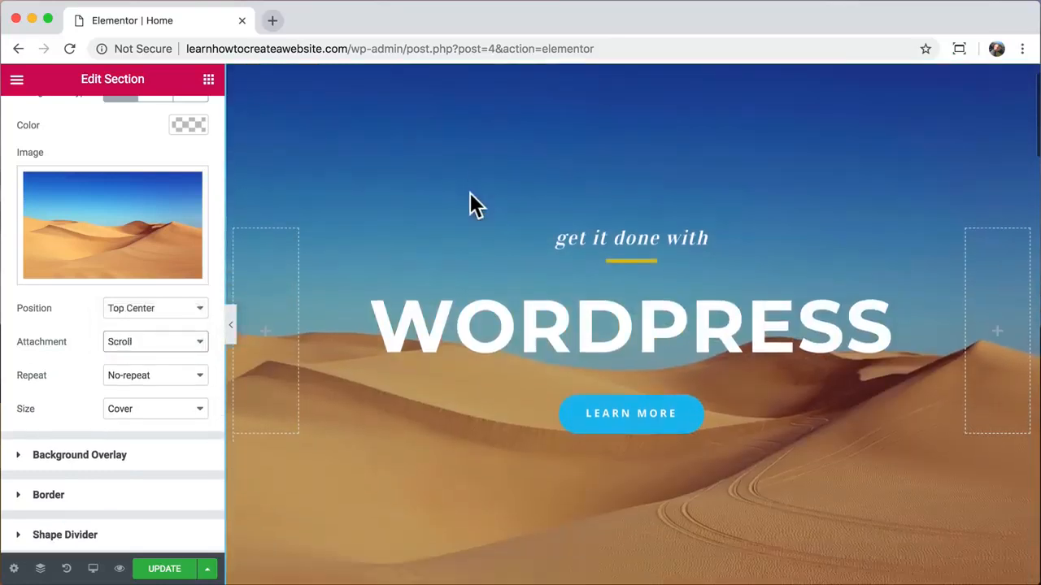
{"action": "scroll", "coordinate": [470, 203], "scroll_direction": "down", "scroll_amount": 5}
{"action": "scroll", "coordinate": [470, 203], "scroll_direction": "up", "scroll_amount": 6}
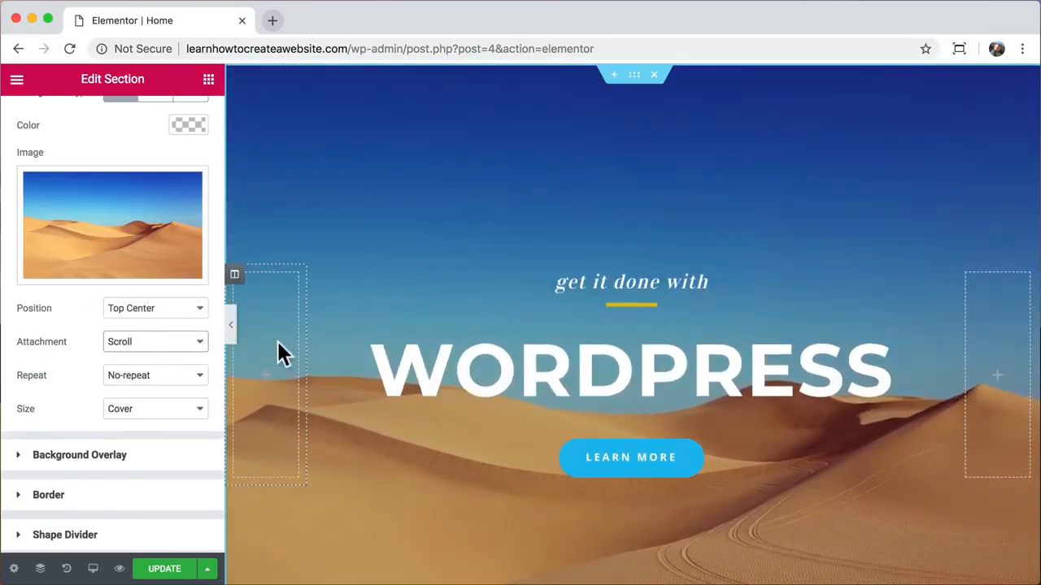
{"action": "left_click", "coordinate": [197, 340]}
{"action": "left_click", "coordinate": [184, 350]}
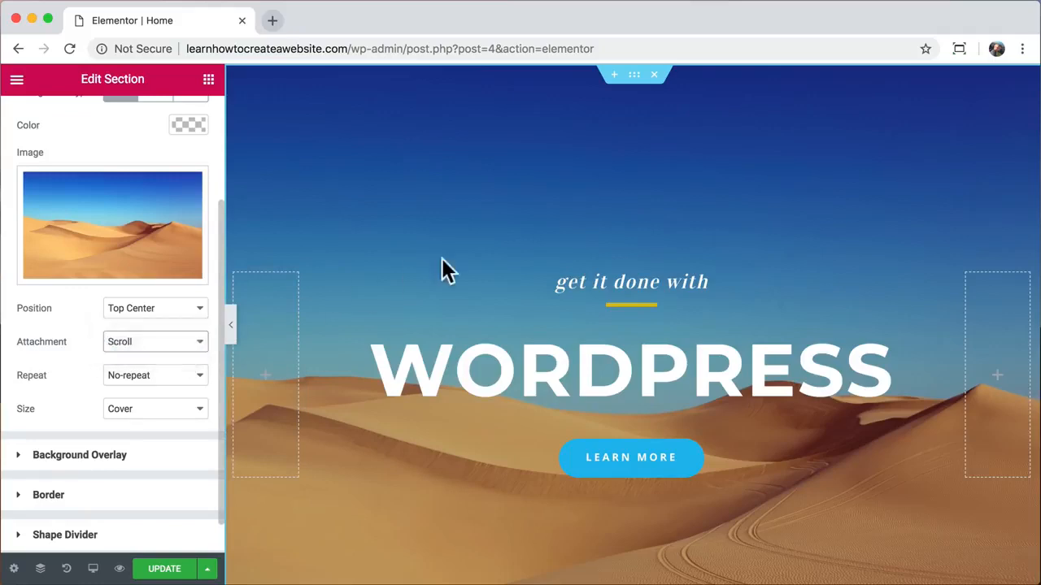
{"action": "scroll", "coordinate": [459, 253], "scroll_direction": "down", "scroll_amount": 4}
{"action": "scroll", "coordinate": [459, 253], "scroll_direction": "up", "scroll_amount": 2}
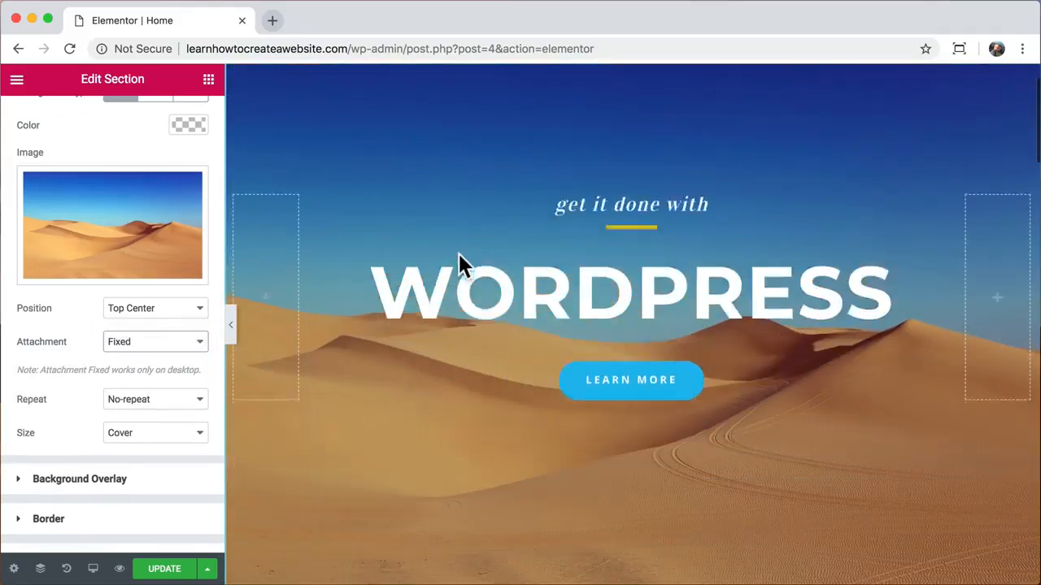
{"action": "scroll", "coordinate": [459, 253], "scroll_direction": "down", "scroll_amount": 2}
{"action": "scroll", "coordinate": [459, 254], "scroll_direction": "up", "scroll_amount": 2}
{"action": "scroll", "coordinate": [459, 254], "scroll_direction": "down", "scroll_amount": 2}
{"action": "scroll", "coordinate": [458, 254], "scroll_direction": "up", "scroll_amount": 4}
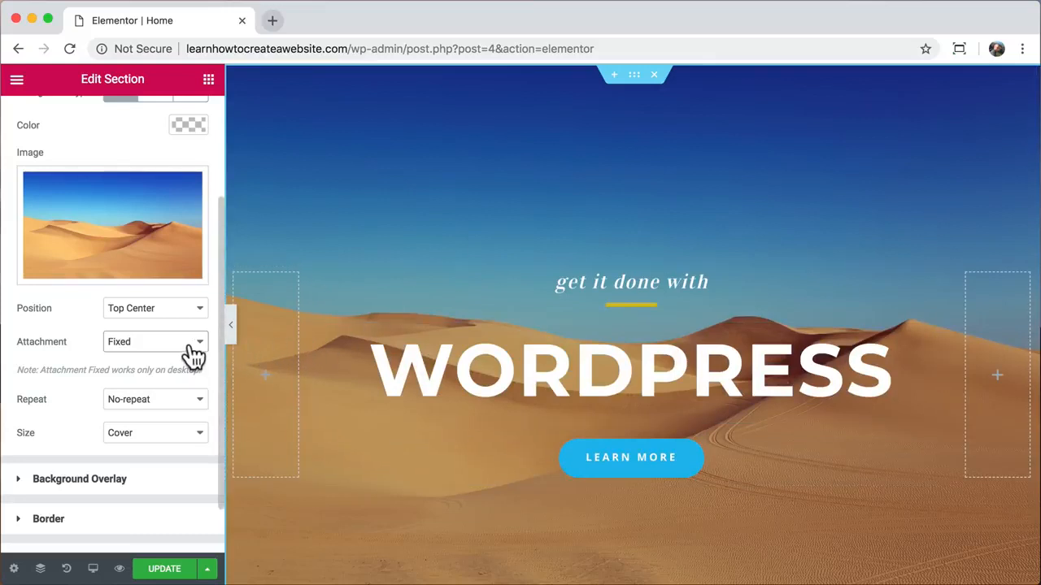
- Update the page and check the desert hero in a live preview tab
{"action": "left_click", "coordinate": [173, 571]}
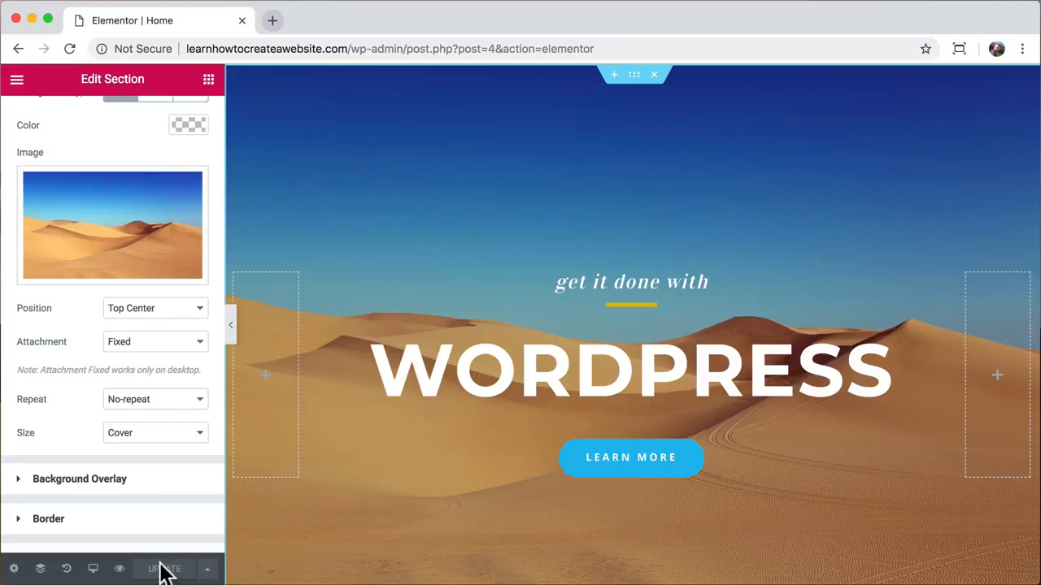
{"action": "left_click", "coordinate": [120, 569]}
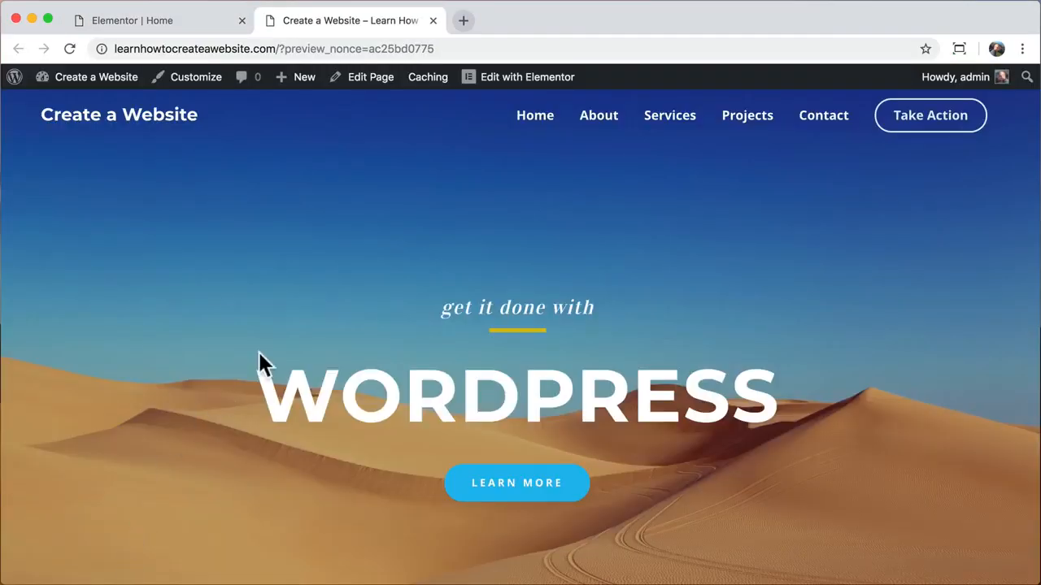
{"action": "scroll", "coordinate": [347, 275], "scroll_direction": "down", "scroll_amount": 5}
{"action": "scroll", "coordinate": [348, 278], "scroll_direction": "up", "scroll_amount": 6}
{"action": "left_click", "coordinate": [432, 21]}
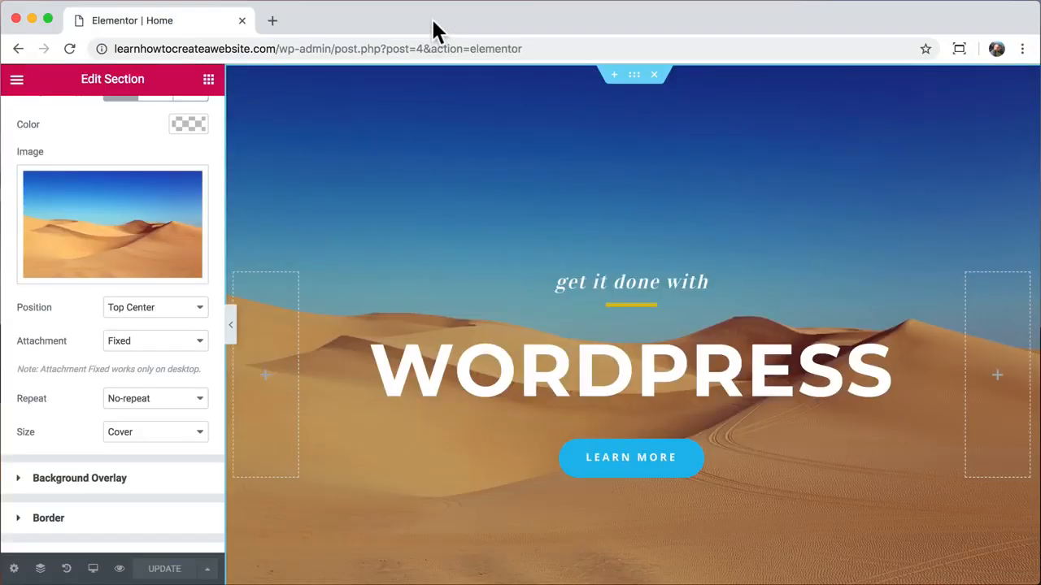
{"action": "scroll", "coordinate": [351, 236], "scroll_direction": "down", "scroll_amount": 10}
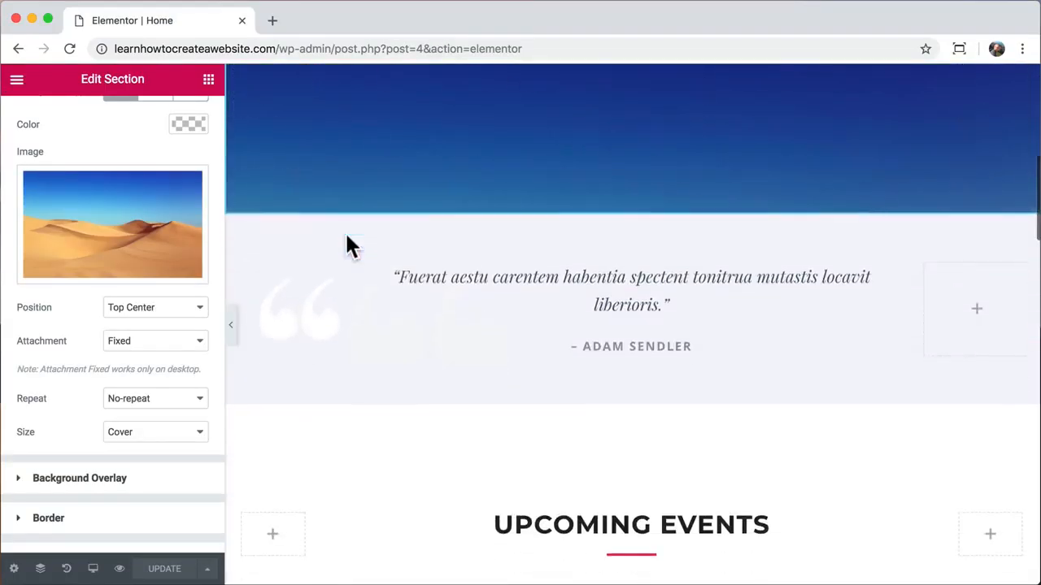
{"action": "scroll", "coordinate": [348, 241], "scroll_direction": "down", "scroll_amount": 2}
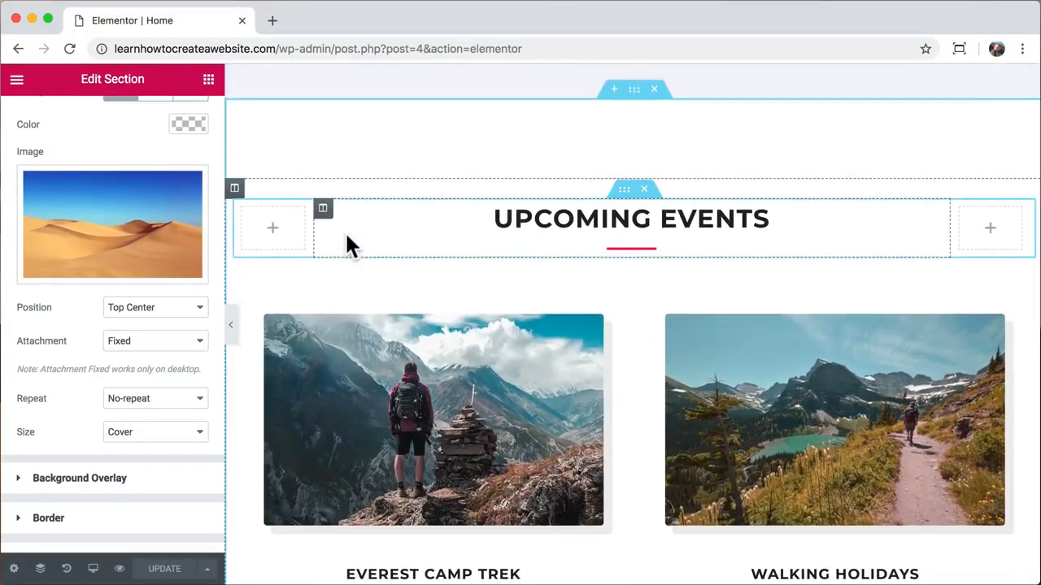
- Move the Everest Camp Trek and Walking Holidays title and description boxes above their photos
{"action": "scroll", "coordinate": [348, 244], "scroll_direction": "down", "scroll_amount": 4}
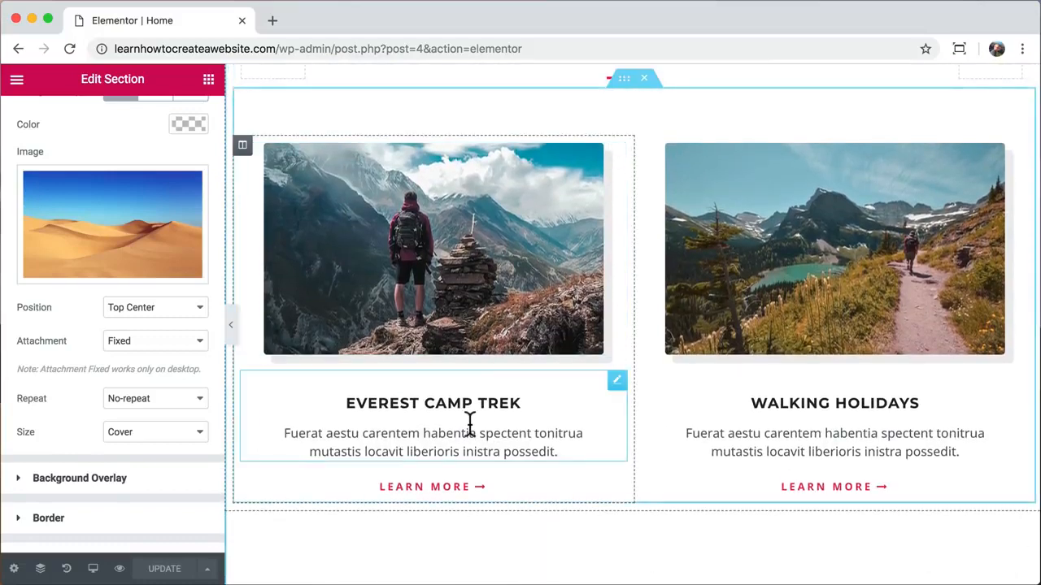
{"action": "left_click_drag", "start_coordinate": [617, 382], "coordinate": [503, 148]}
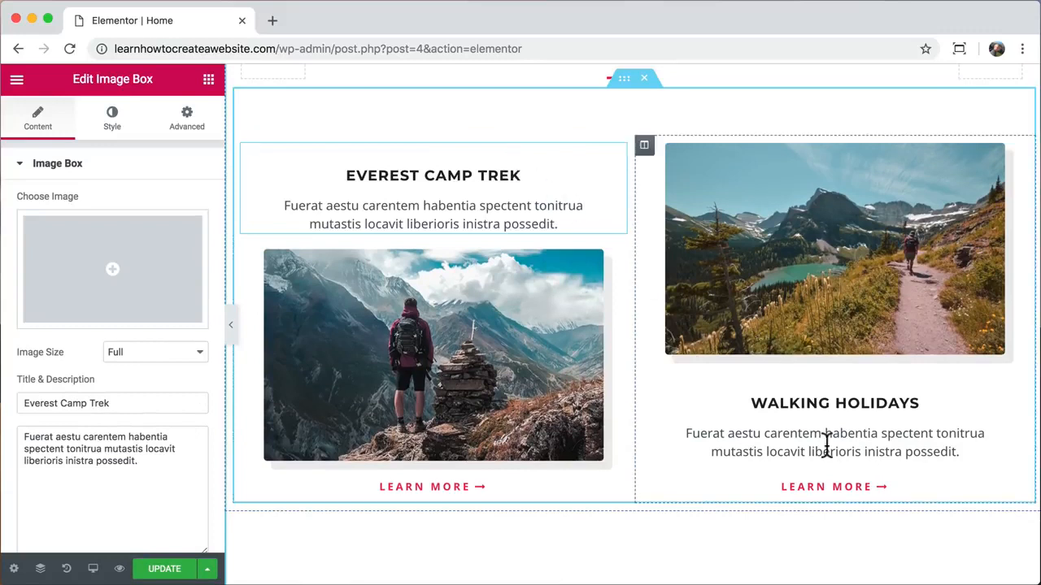
{"action": "left_click_drag", "start_coordinate": [1017, 383], "coordinate": [926, 161]}
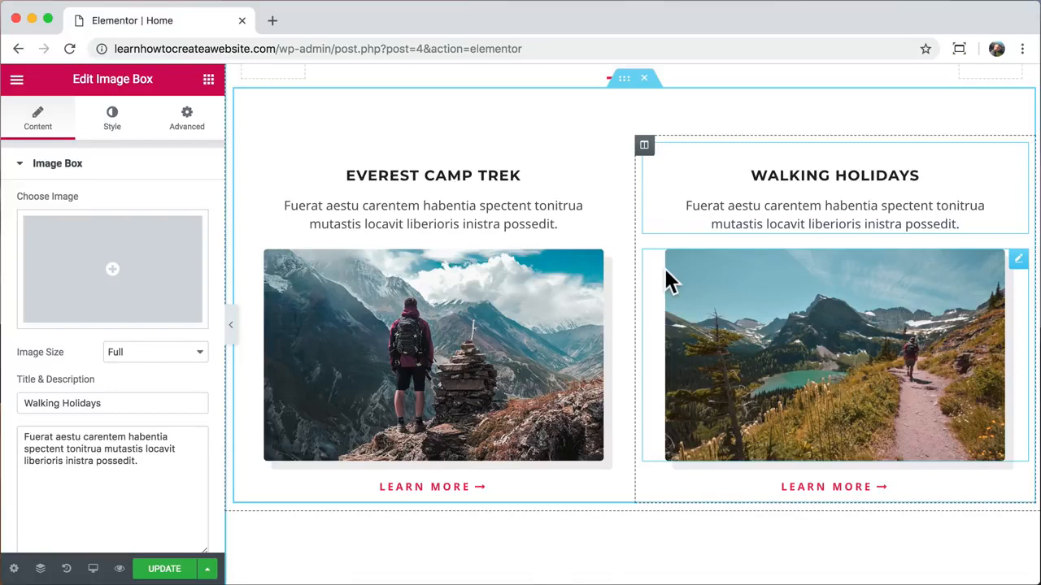
{"action": "scroll", "coordinate": [665, 280], "scroll_direction": "up", "scroll_amount": 10}
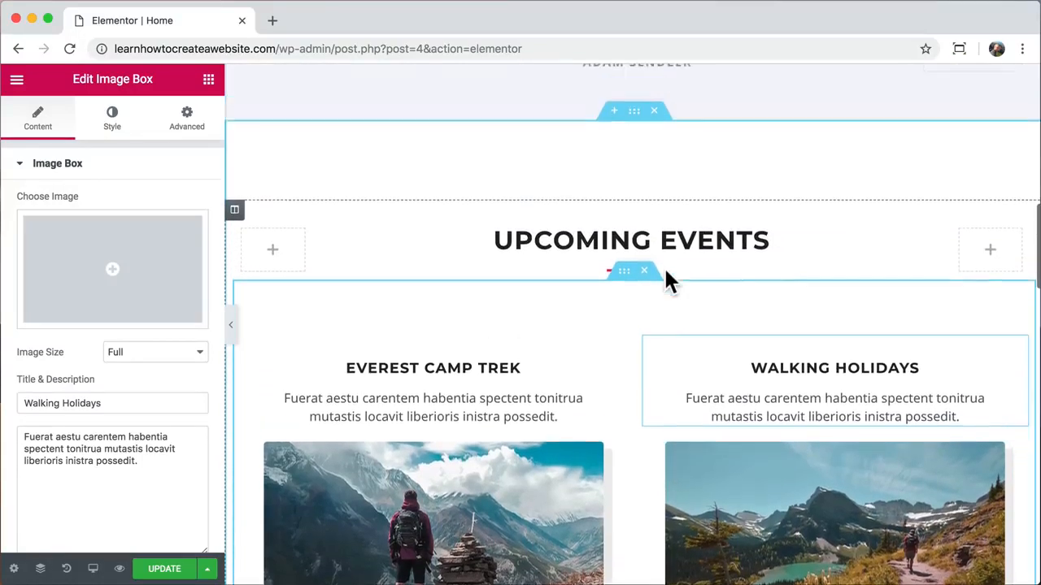
- Copy the hero LEARN MORE button and paste its blue rounded style onto the left tour button
{"action": "scroll", "coordinate": [666, 281], "scroll_direction": "up", "scroll_amount": 2}
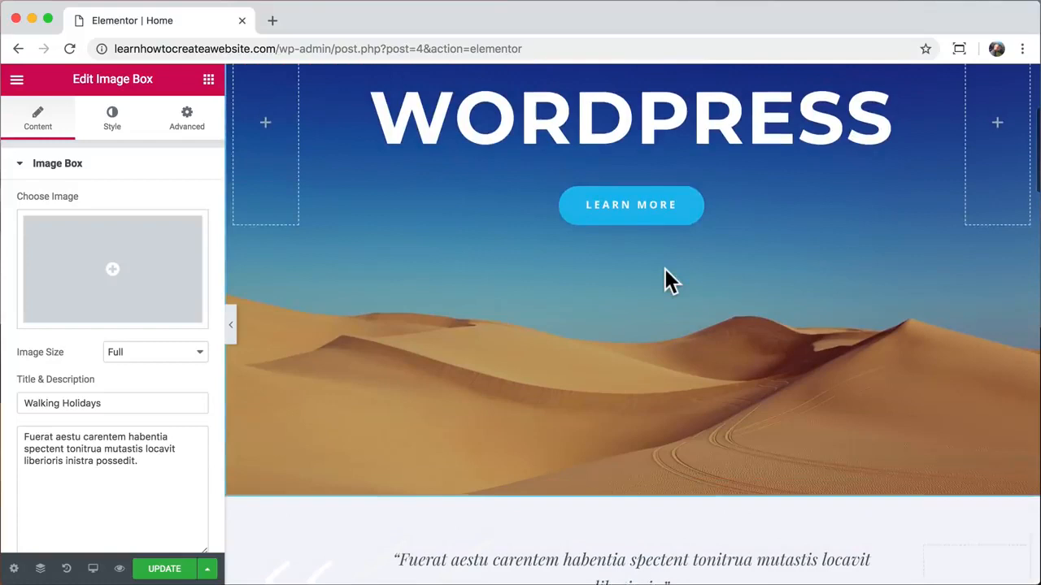
{"action": "right_click", "coordinate": [623, 227]}
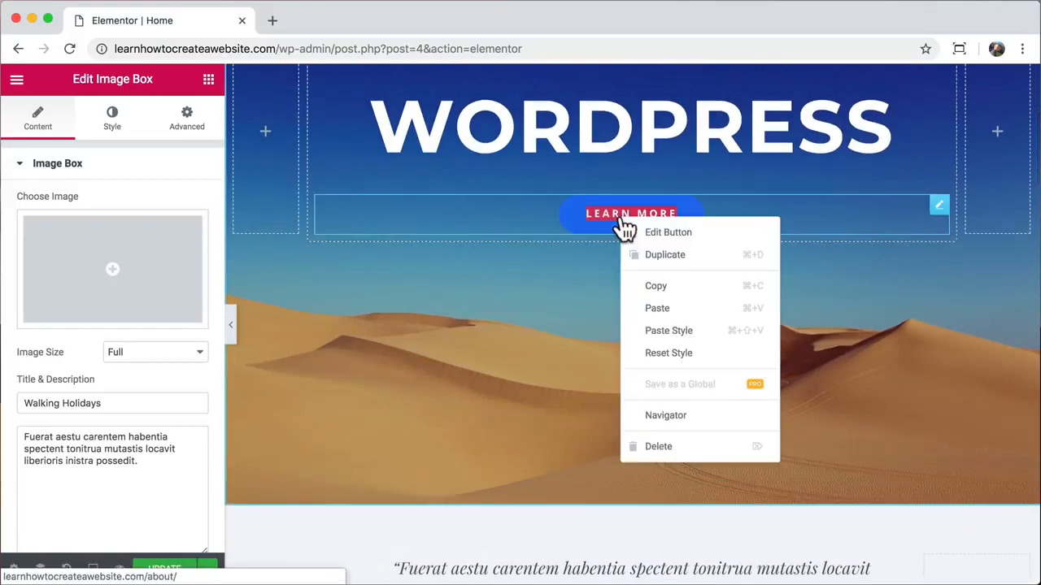
{"action": "left_click", "coordinate": [661, 286]}
{"action": "scroll", "coordinate": [579, 309], "scroll_direction": "down", "scroll_amount": 8}
{"action": "scroll", "coordinate": [579, 309], "scroll_direction": "down", "scroll_amount": 7}
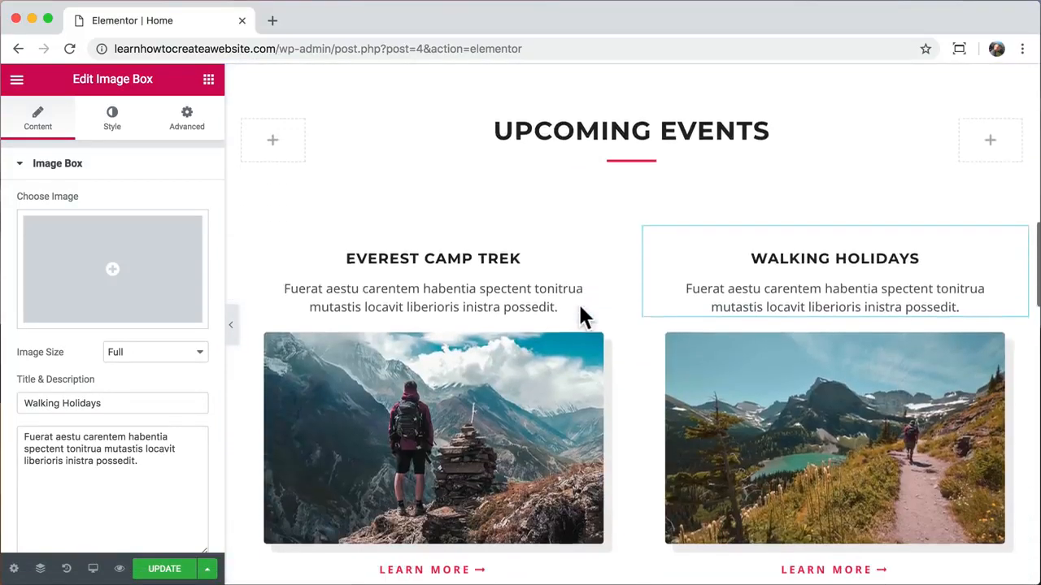
{"action": "right_click", "coordinate": [437, 361]}
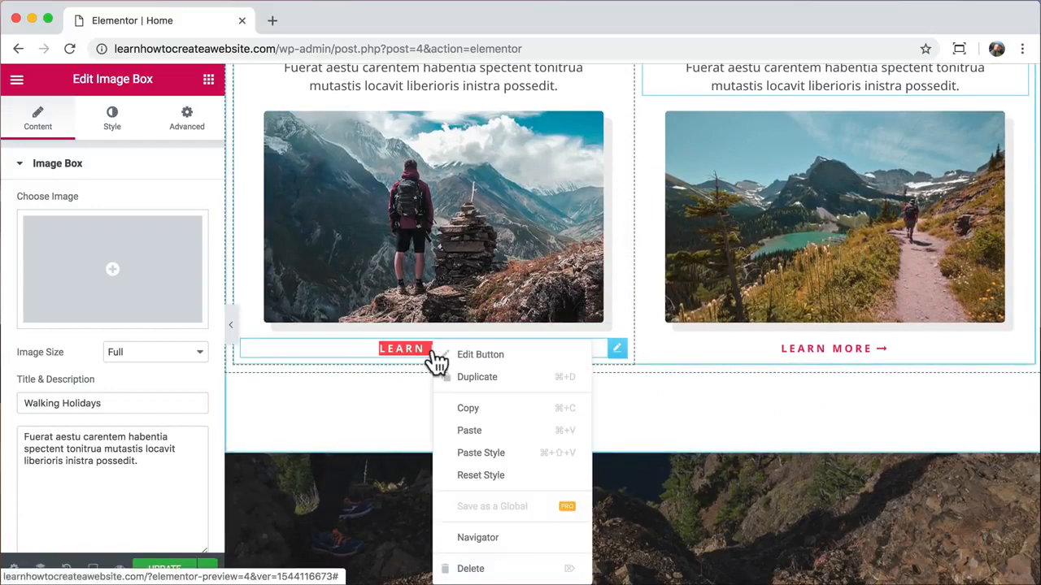
{"action": "left_click", "coordinate": [492, 453]}
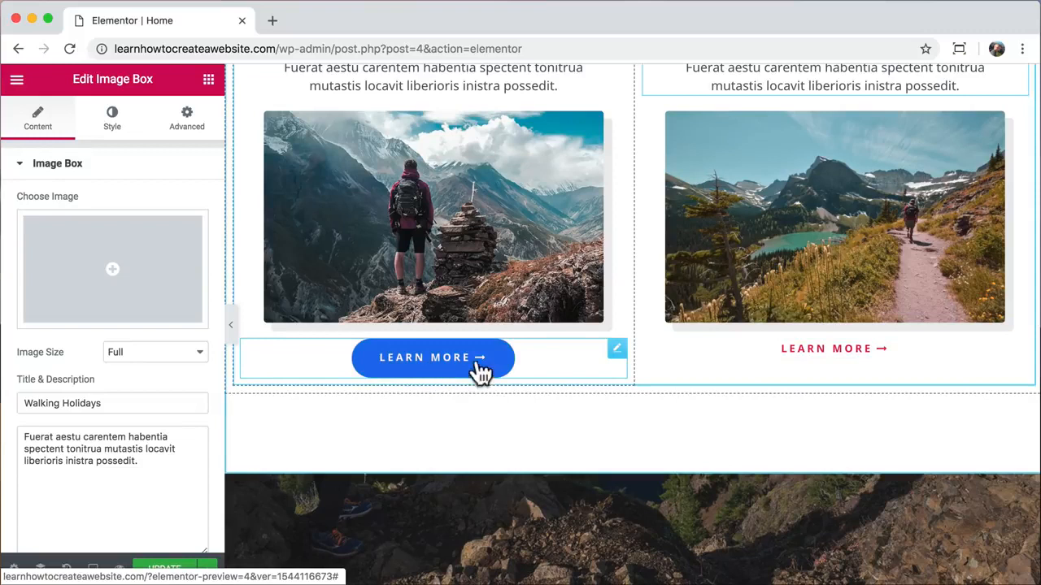
- Unlink the left button's margins and give it a 35 px top margin
{"action": "left_click", "coordinate": [617, 349]}
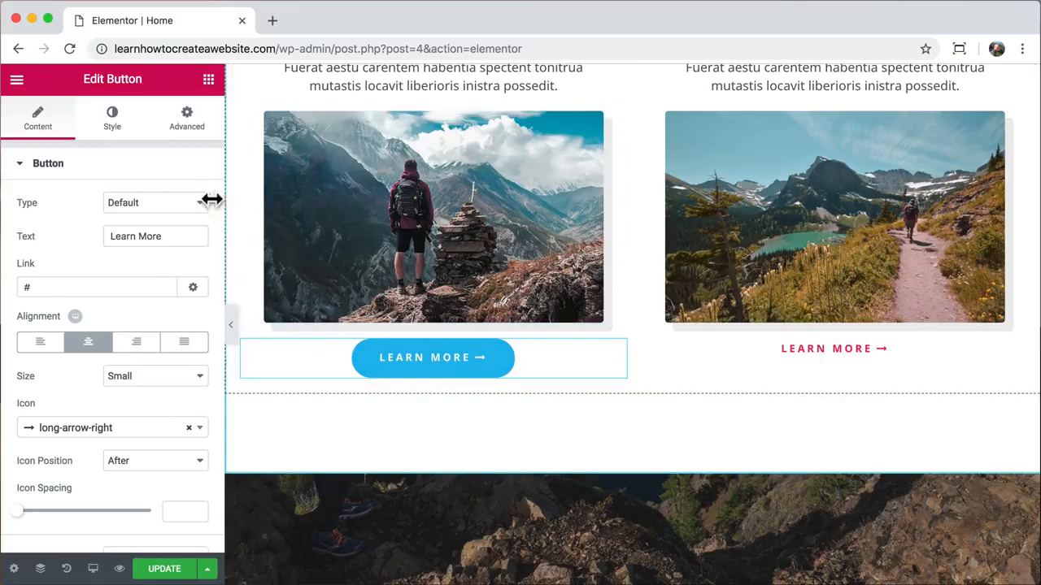
{"action": "left_click", "coordinate": [189, 121]}
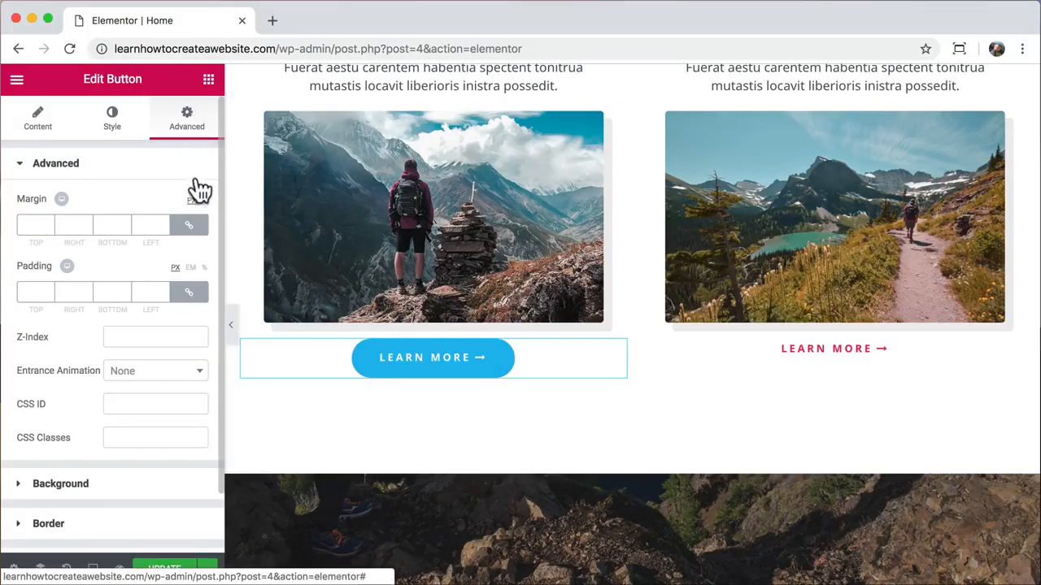
{"action": "left_click", "coordinate": [189, 228]}
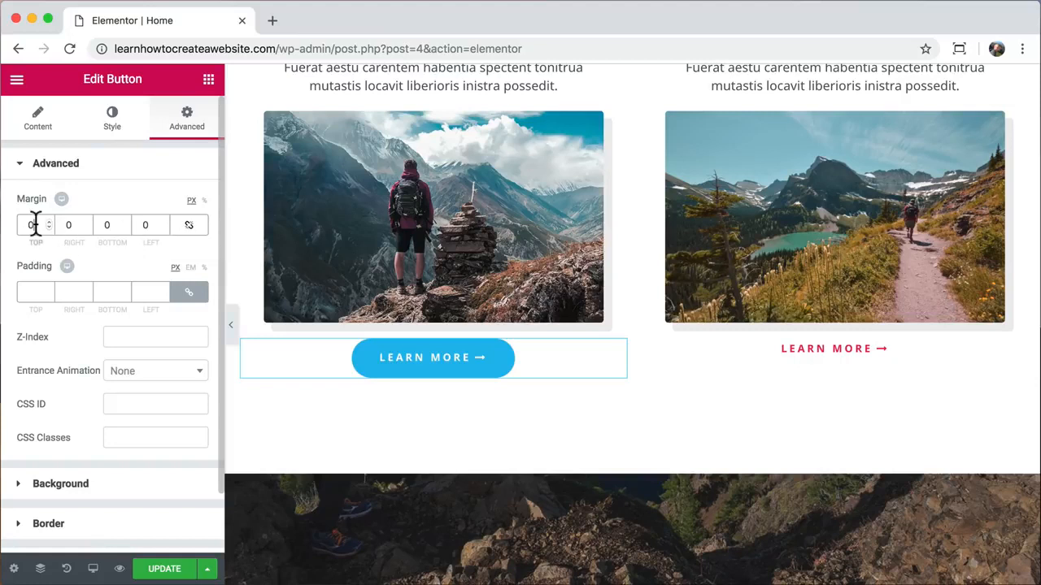
{"action": "type", "text": "90"}
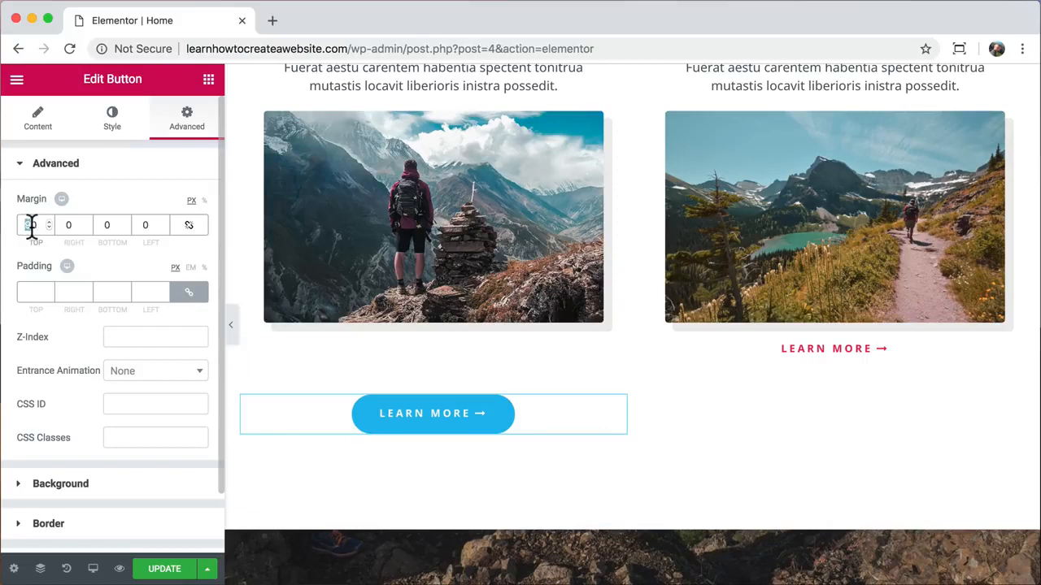
{"action": "type", "text": "35"}
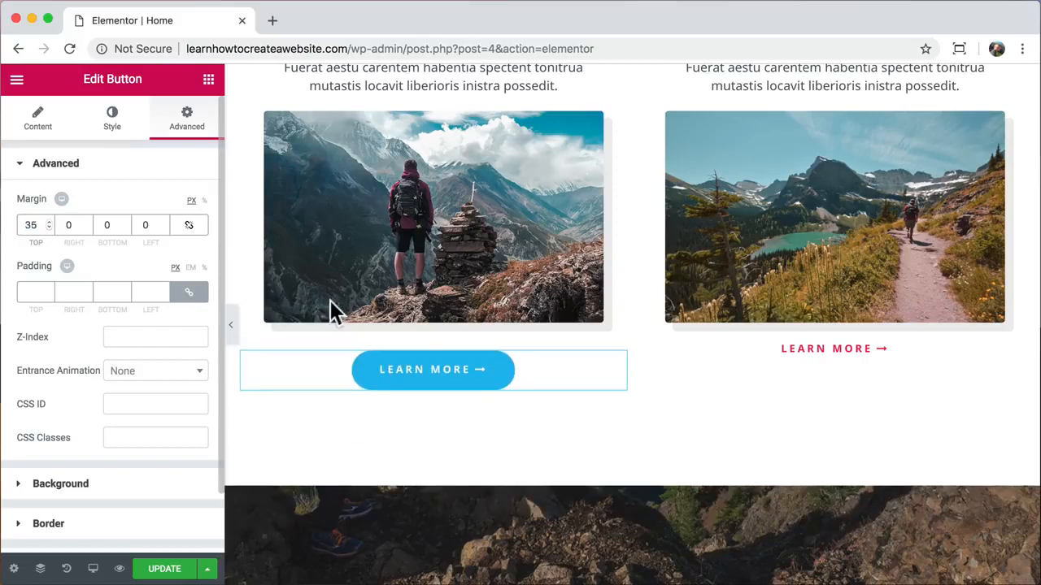
- Copy the restyled left button and paste its style onto the right LEARN MORE button
{"action": "right_click", "coordinate": [441, 368]}
{"action": "left_click", "coordinate": [488, 413]}
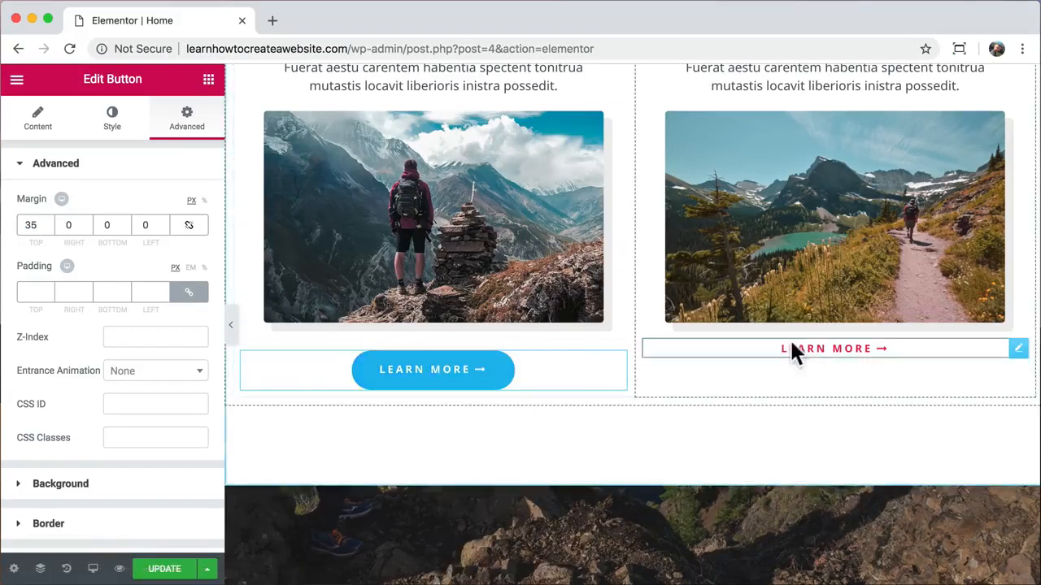
{"action": "right_click", "coordinate": [793, 345]}
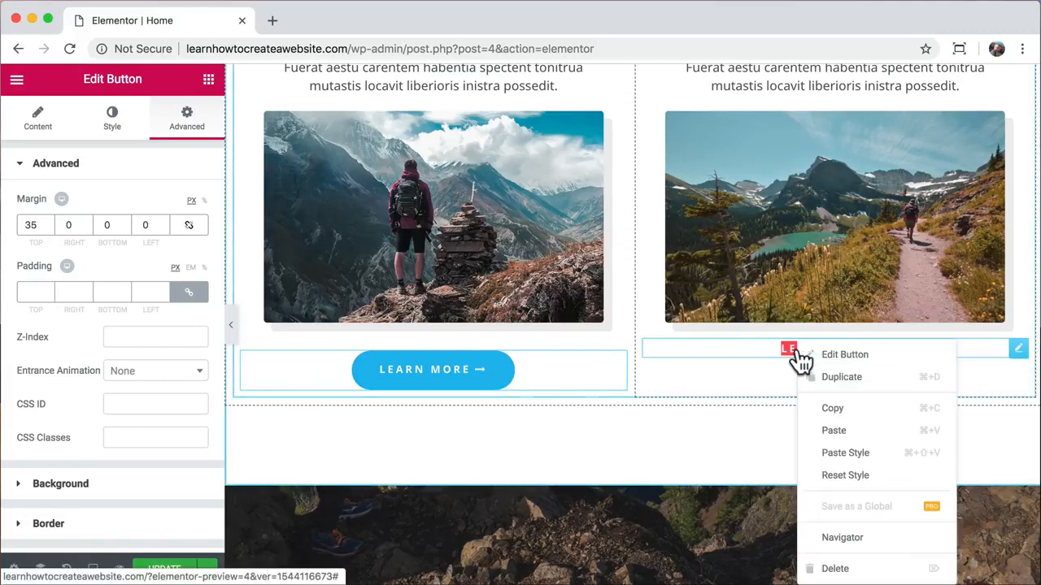
{"action": "left_click", "coordinate": [868, 453]}
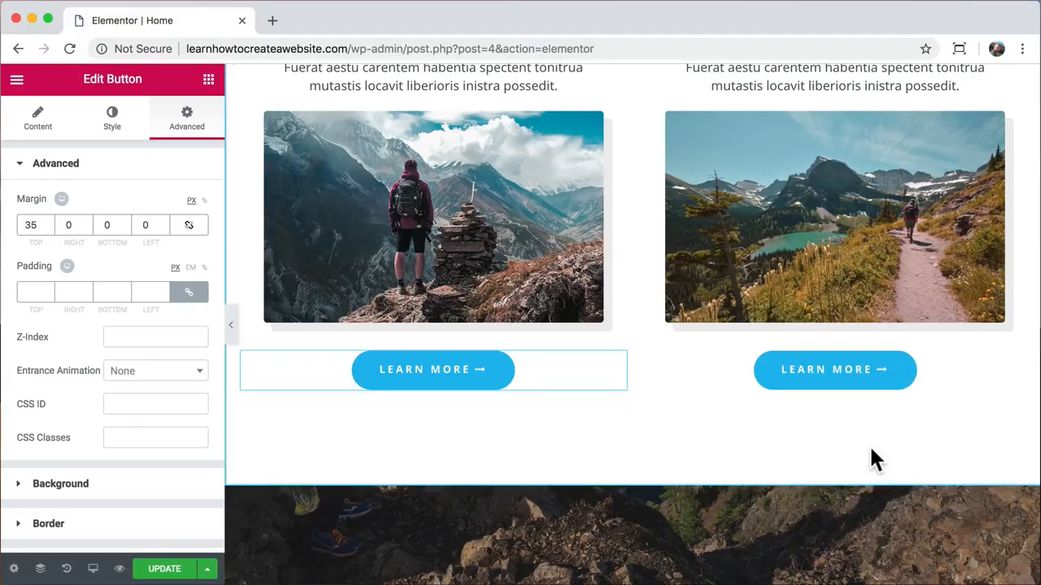
- Replace the Everest Camp Trek image with the hiker-by-the-lake photo services-1.jpg
{"action": "scroll", "coordinate": [871, 450], "scroll_direction": "up", "scroll_amount": 2}
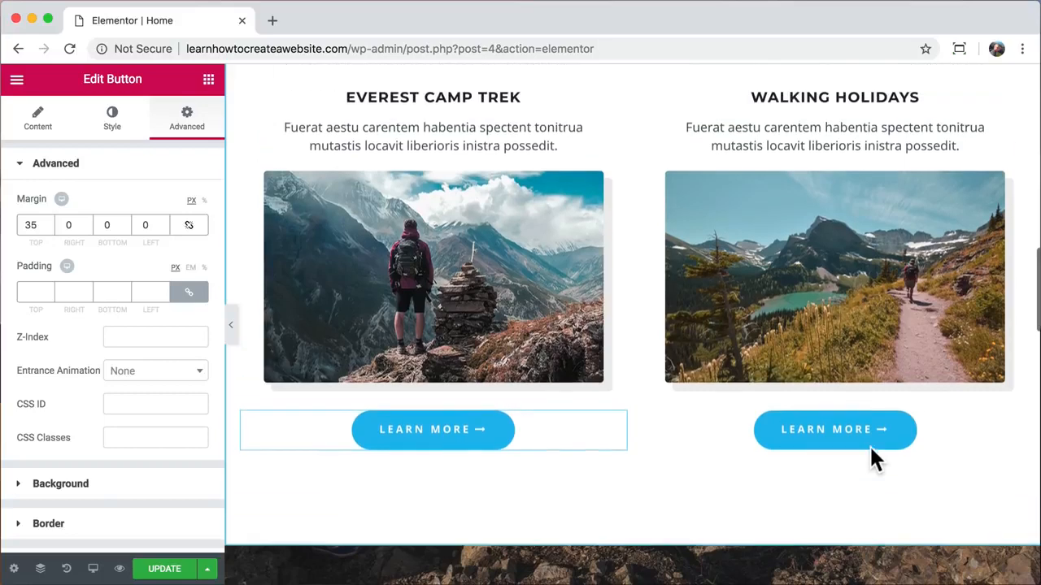
{"action": "scroll", "coordinate": [871, 450], "scroll_direction": "down", "scroll_amount": 1}
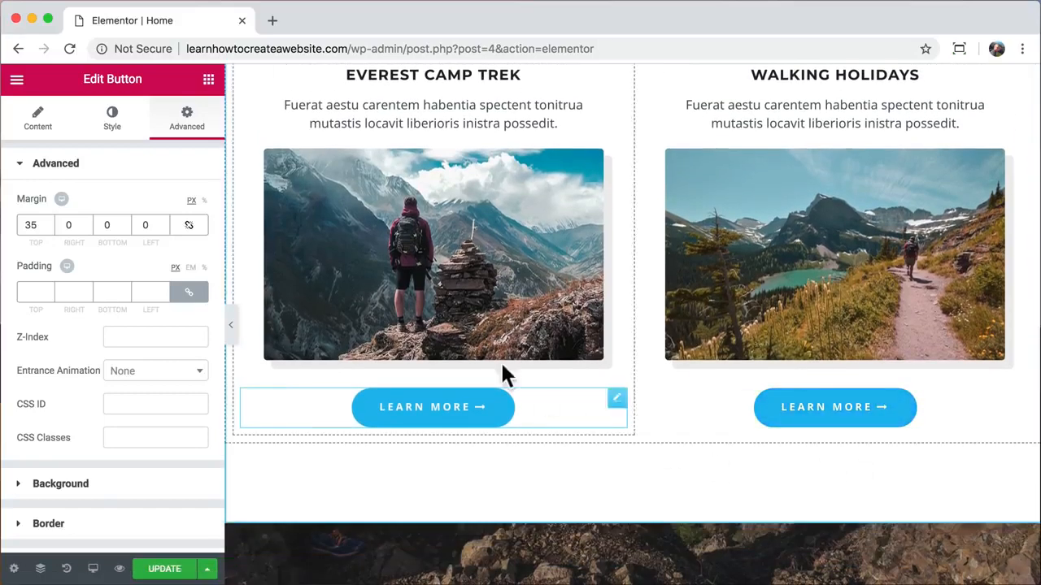
{"action": "left_click", "coordinate": [440, 236]}
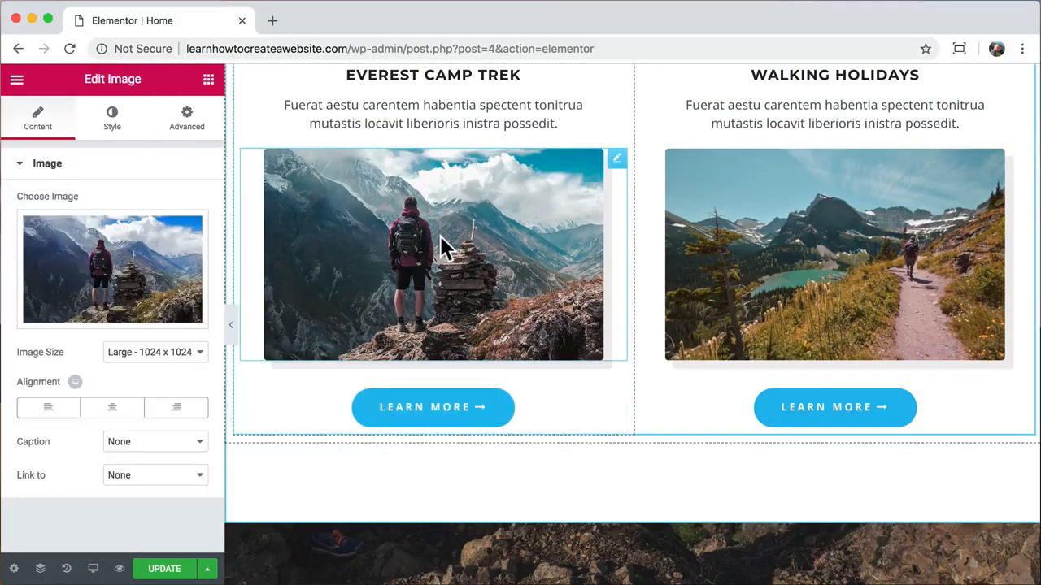
{"action": "left_click", "coordinate": [119, 254]}
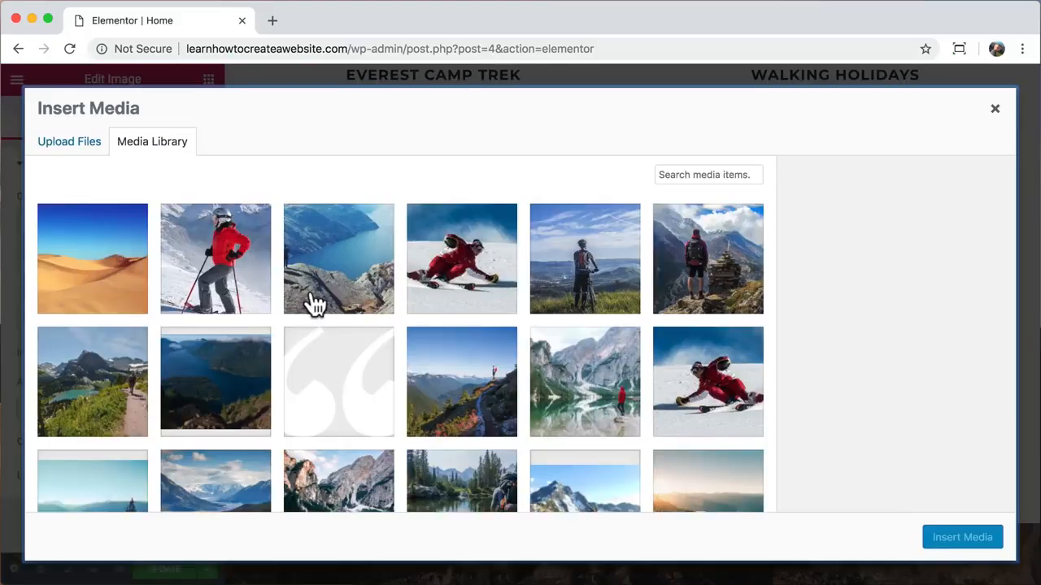
{"action": "scroll", "coordinate": [313, 302], "scroll_direction": "down", "scroll_amount": 3}
{"action": "left_click", "coordinate": [466, 381]}
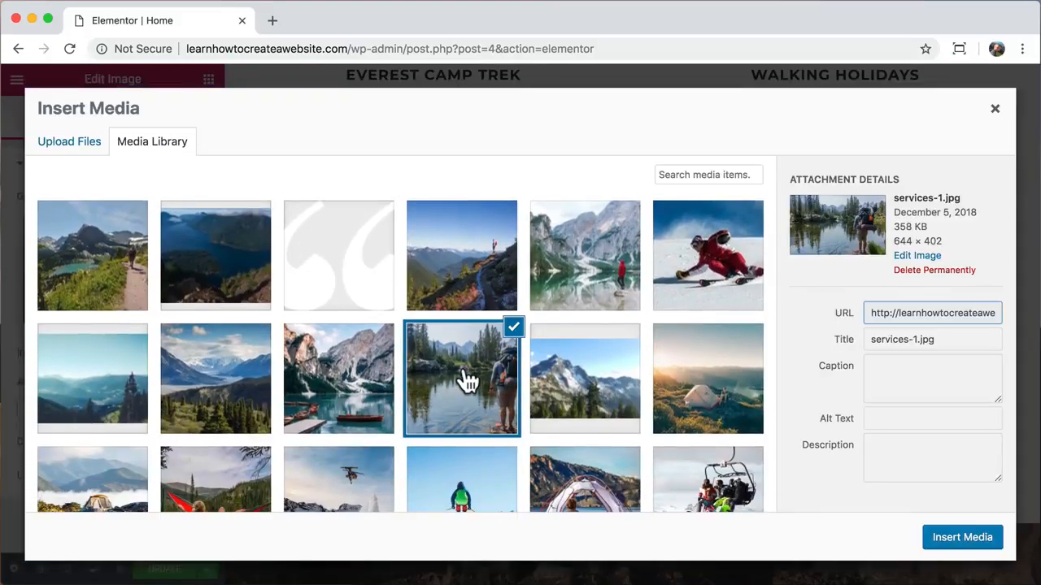
{"action": "left_click", "coordinate": [960, 542]}
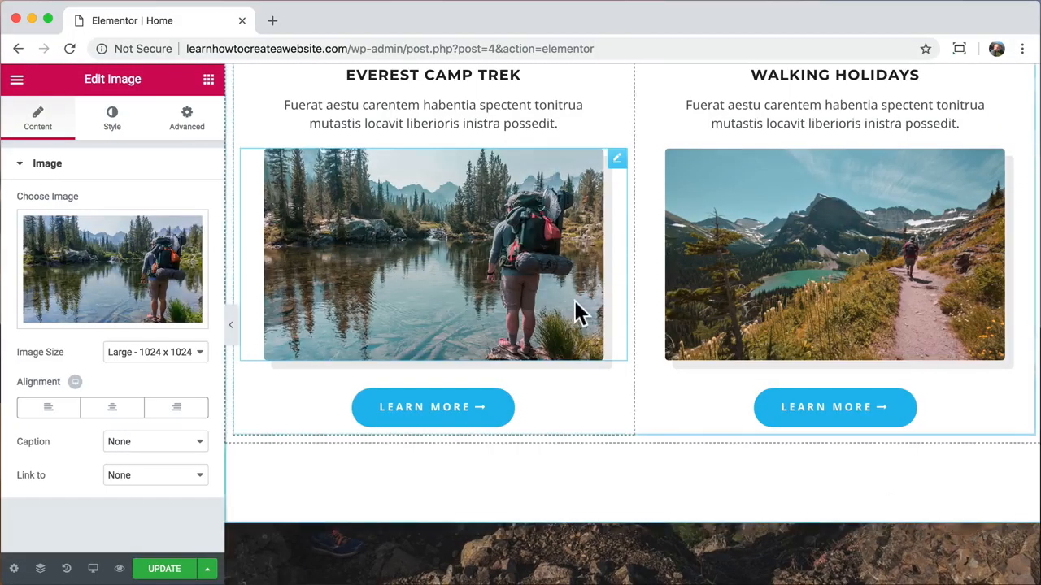
- Set the Everest image width to 89% and preview the page
{"action": "left_click", "coordinate": [112, 122]}
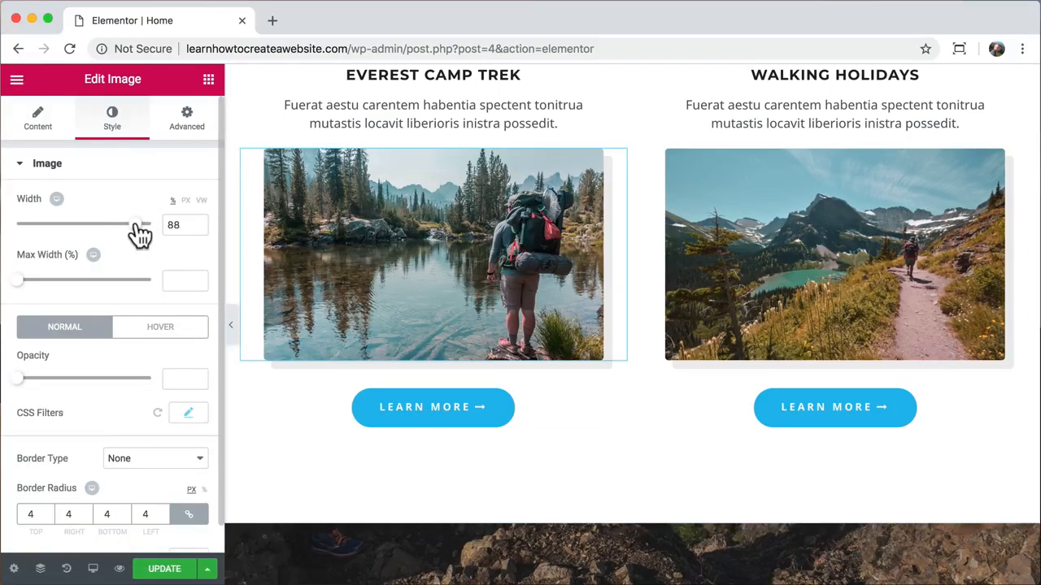
{"action": "mouse_move", "coordinate": [136, 228]}
{"action": "left_mouse_down"}
{"action": "mouse_move", "coordinate": [33, 239]}
{"action": "mouse_move", "coordinate": [141, 200]}
{"action": "mouse_move", "coordinate": [137, 207]}
{"action": "left_mouse_up"}
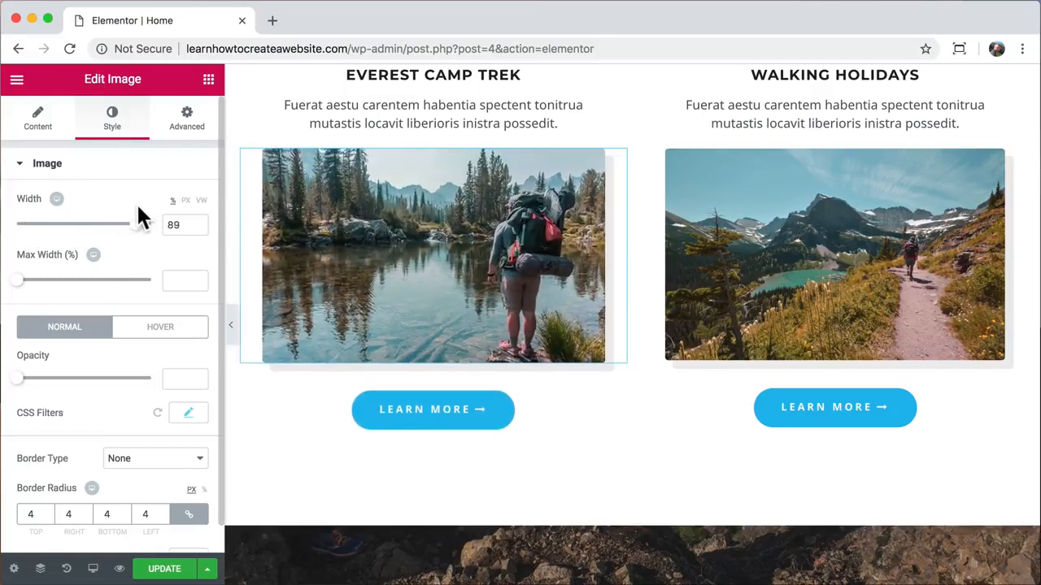
{"action": "left_click", "coordinate": [231, 327]}
{"action": "scroll", "coordinate": [511, 258], "scroll_direction": "up", "scroll_amount": 10}
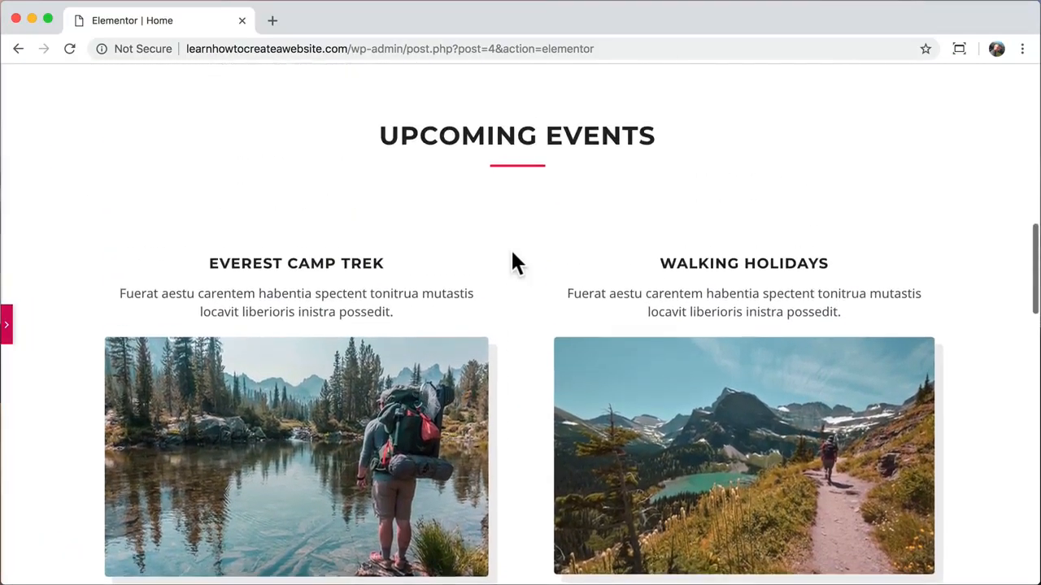
{"action": "scroll", "coordinate": [511, 262], "scroll_direction": "down", "scroll_amount": 10}
{"action": "scroll", "coordinate": [511, 262], "scroll_direction": "up", "scroll_amount": 3}
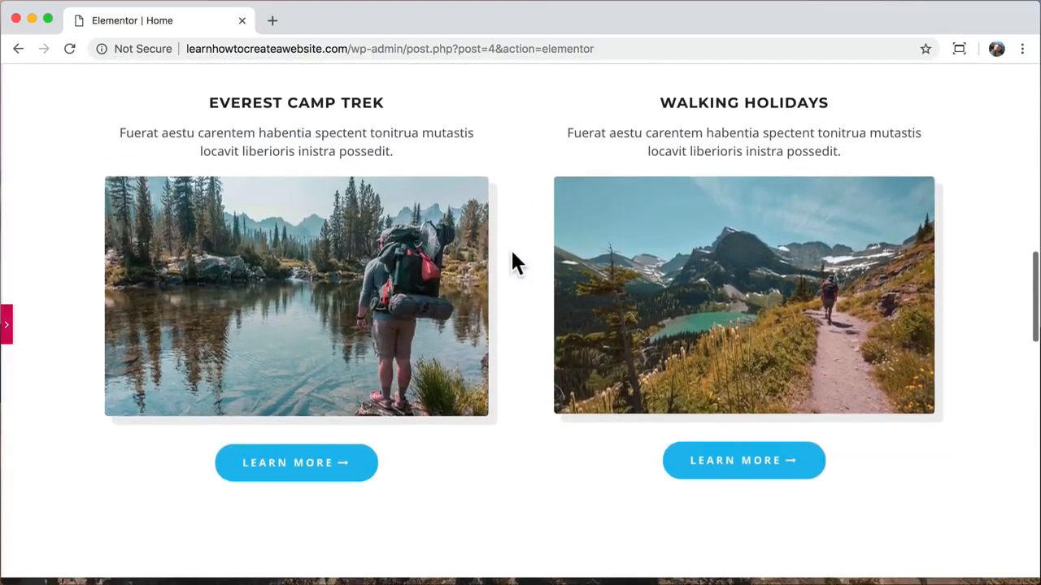
{"action": "left_click", "coordinate": [8, 325]}
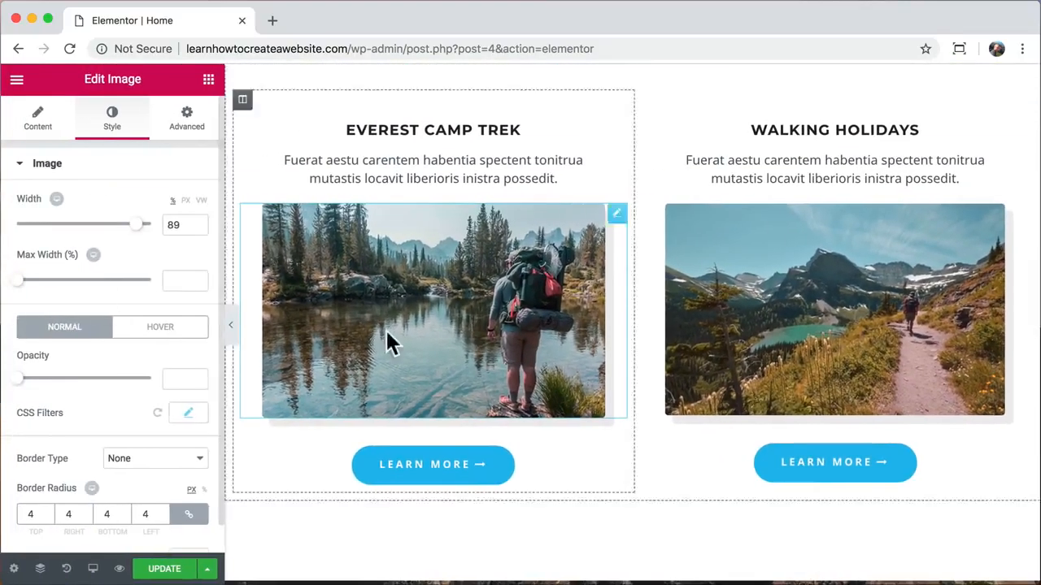
{"action": "scroll", "coordinate": [284, 565], "scroll_direction": "down", "scroll_amount": 7}
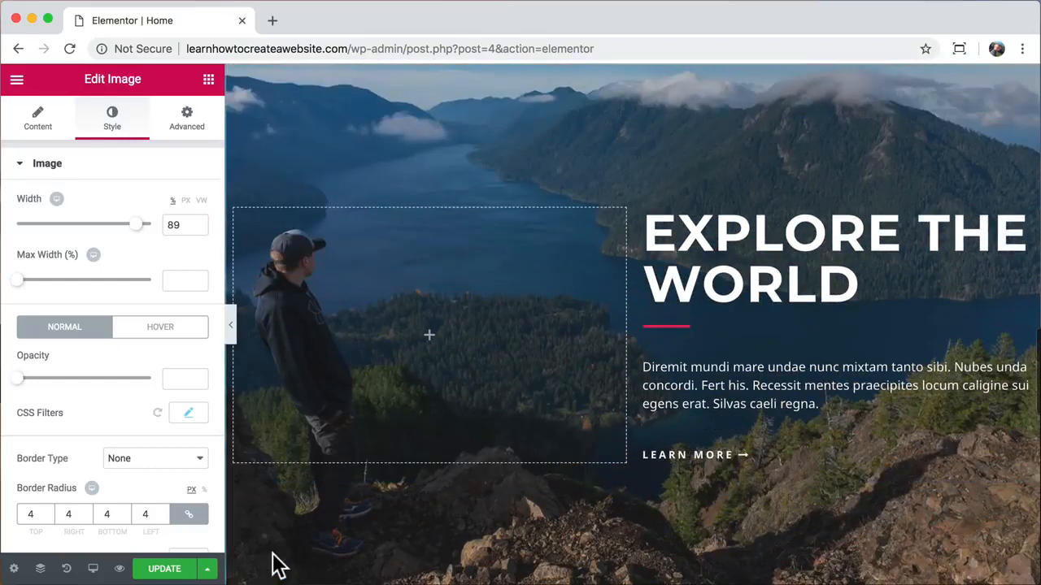
- Try green and yellow on the EXPLORE THE WORLD heading, keep it white, then show the widgets
{"action": "left_click", "coordinate": [727, 230]}
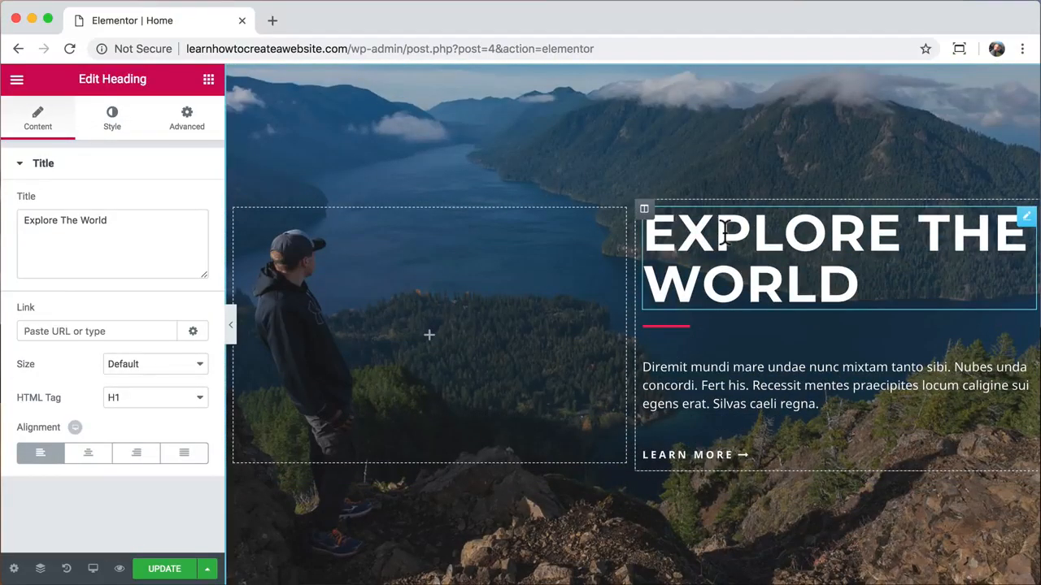
{"action": "left_click", "coordinate": [111, 130]}
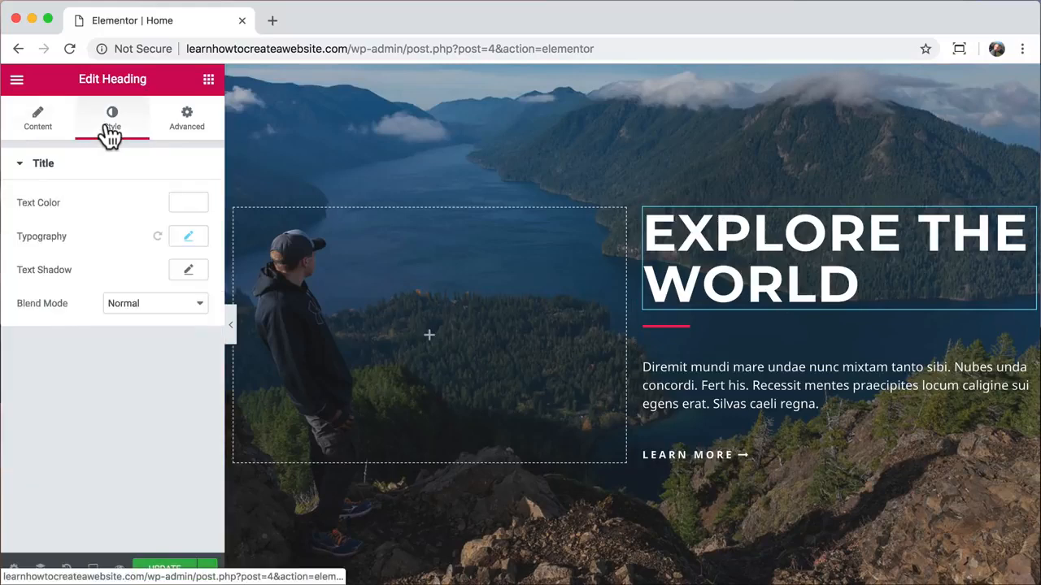
{"action": "left_click", "coordinate": [187, 203]}
{"action": "left_click", "coordinate": [116, 378]}
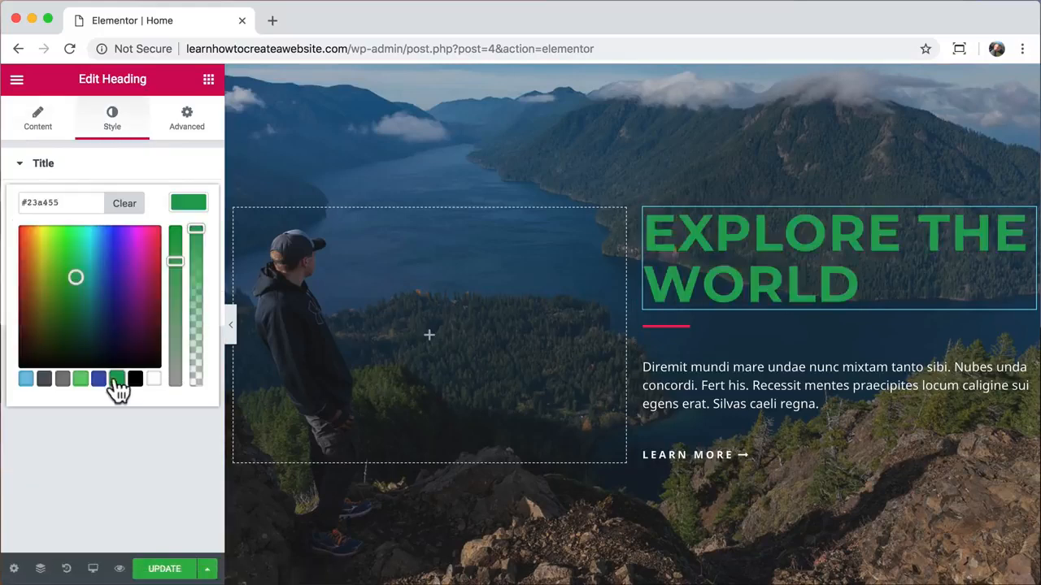
{"action": "left_click", "coordinate": [59, 253]}
{"action": "left_click", "coordinate": [155, 379]}
{"action": "left_click", "coordinate": [165, 437]}
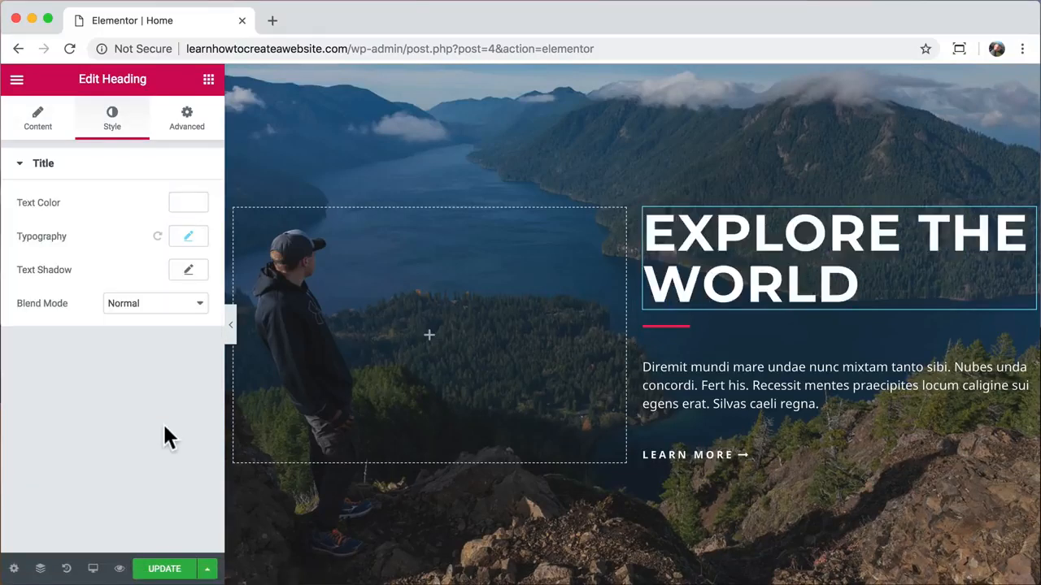
{"action": "left_click", "coordinate": [208, 80]}
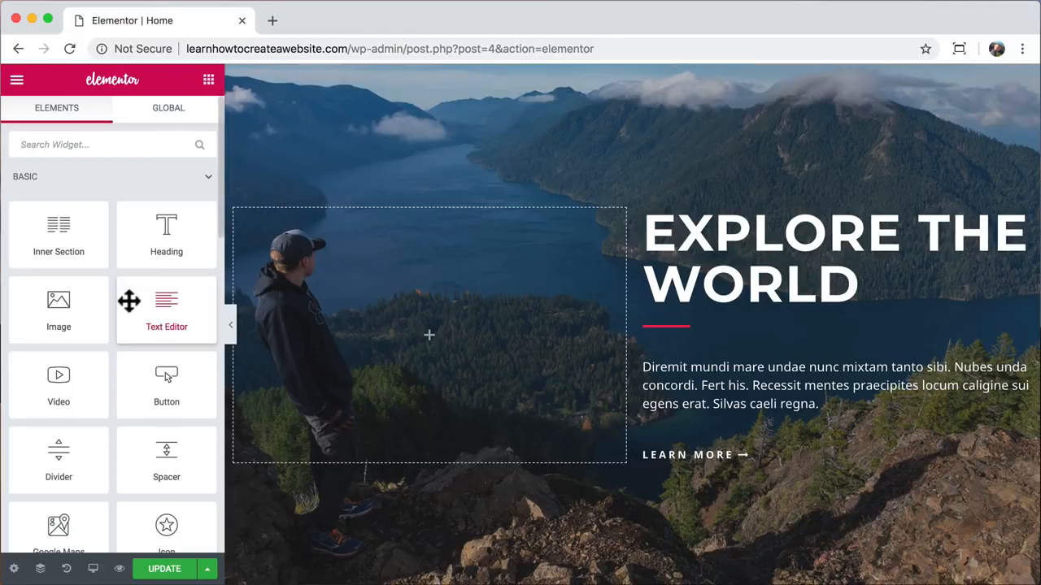
- Drop a Video widget into the empty left column beside EXPLORE THE WORLD
{"action": "left_click_drag", "start_coordinate": [60, 388], "coordinate": [413, 337]}
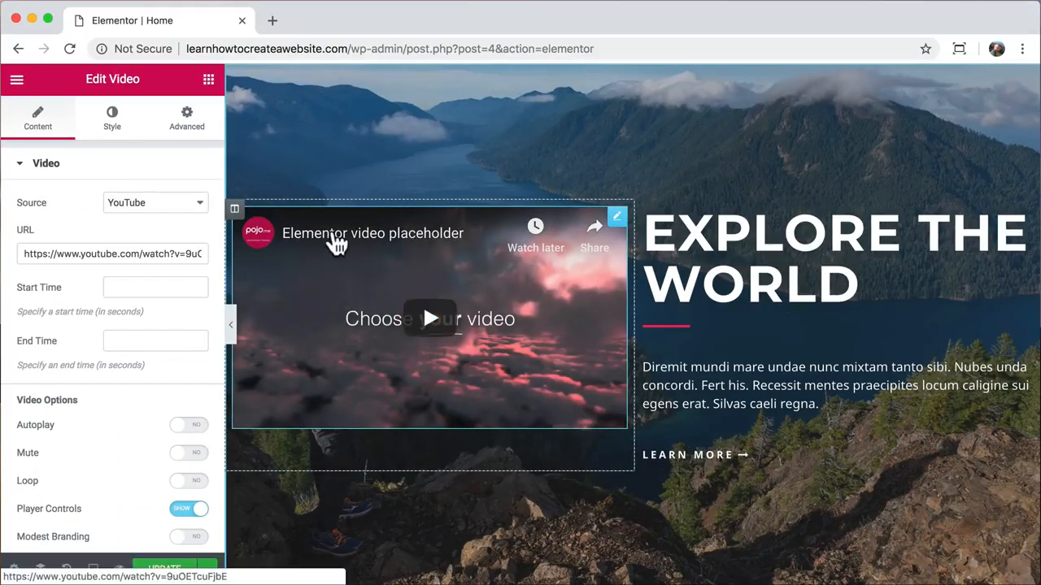
- In a new tab, search YouTube for 'gopro surfing'
{"action": "left_click", "coordinate": [272, 22]}
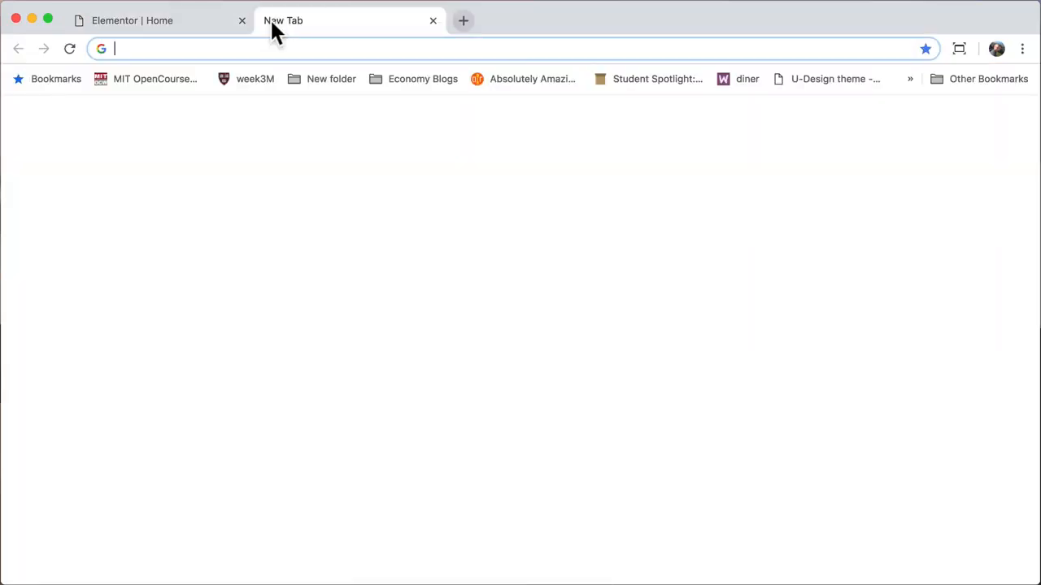
{"action": "type", "text": "youtube.com"}
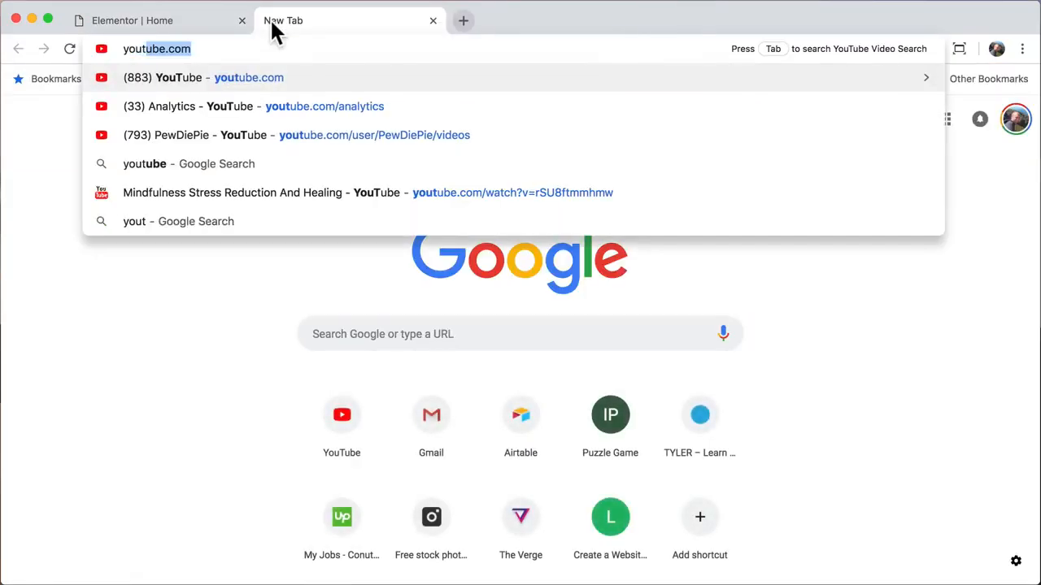
{"action": "key", "text": "Return"}
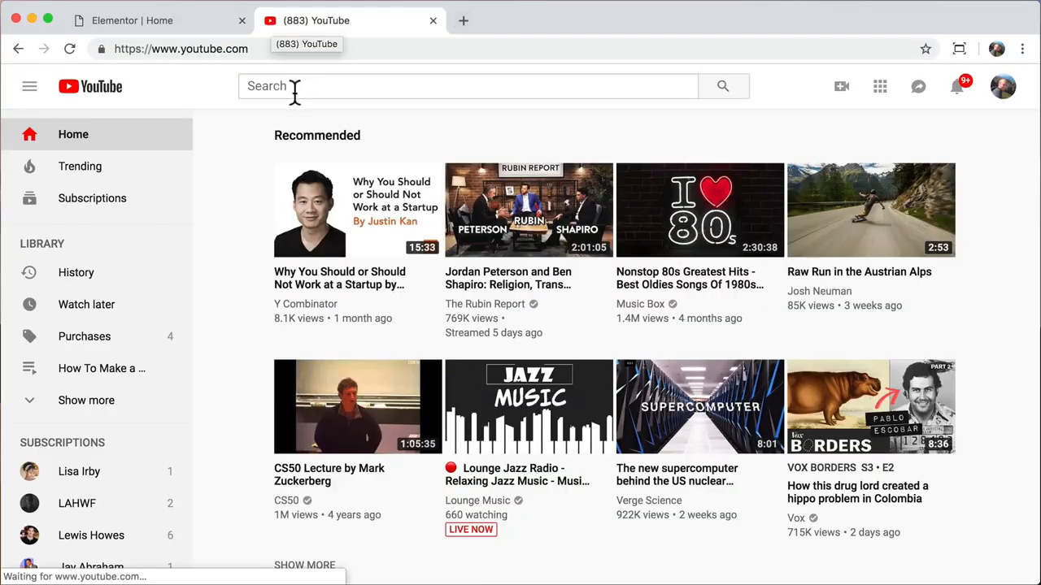
{"action": "left_click", "coordinate": [295, 92]}
{"action": "type", "text": "go"}
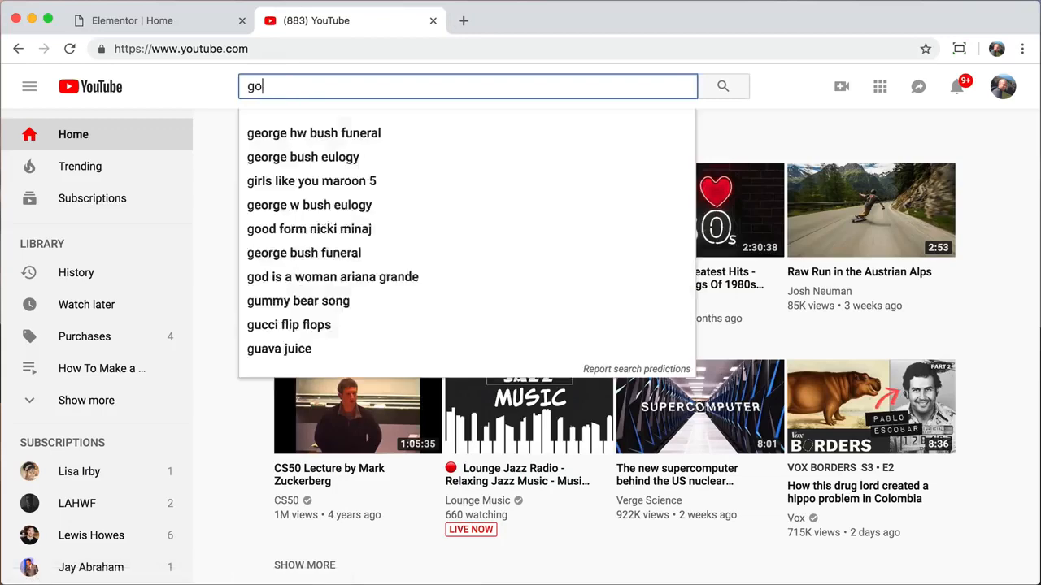
{"action": "type", "text": "pro surfing"}
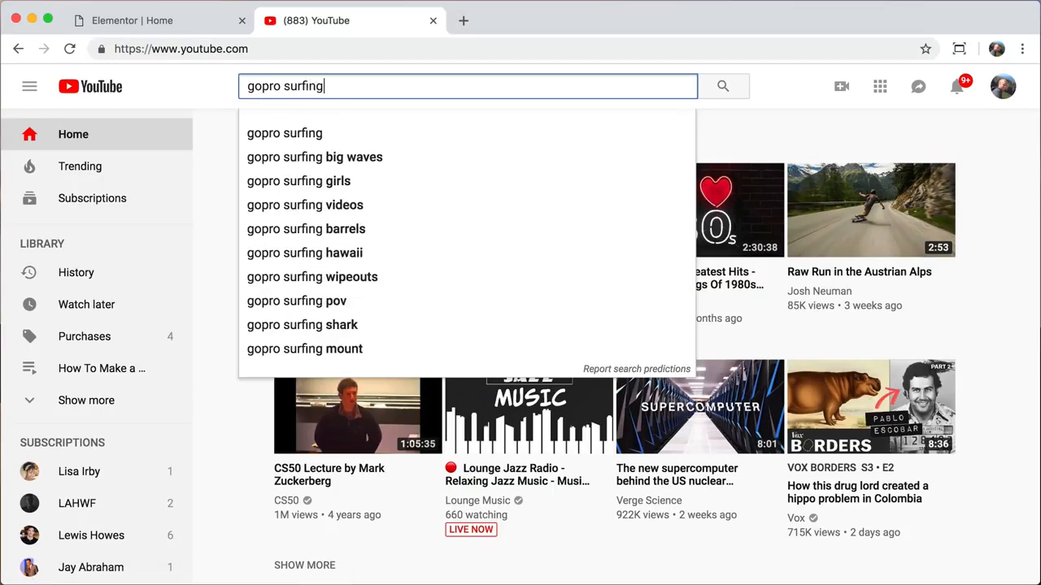
{"action": "key", "text": "Return"}
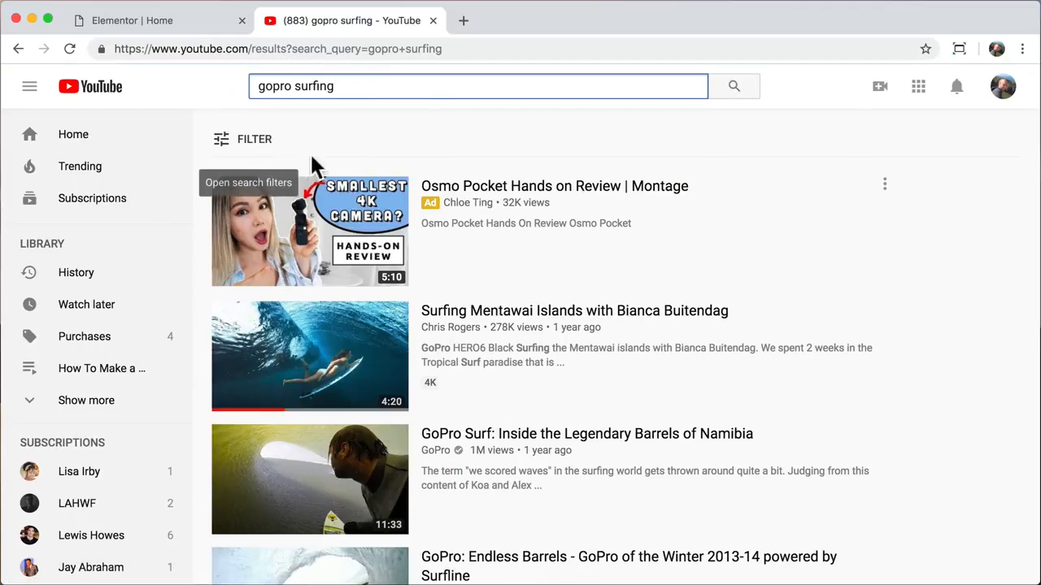
- Open the Mentawai Islands surfing video and copy its URL from the address bar
{"action": "left_click", "coordinate": [480, 317]}
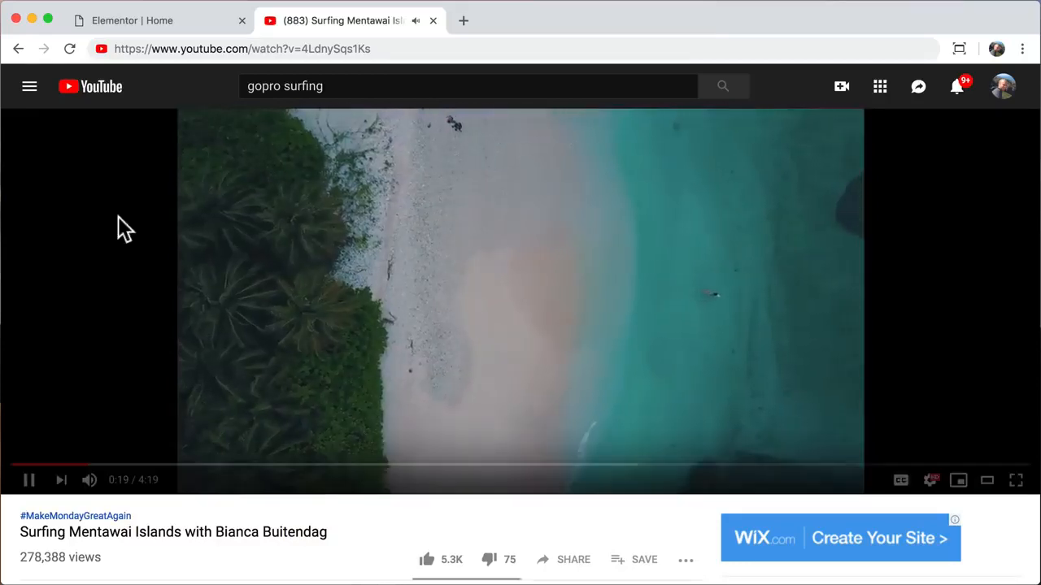
{"action": "left_click", "coordinate": [371, 49]}
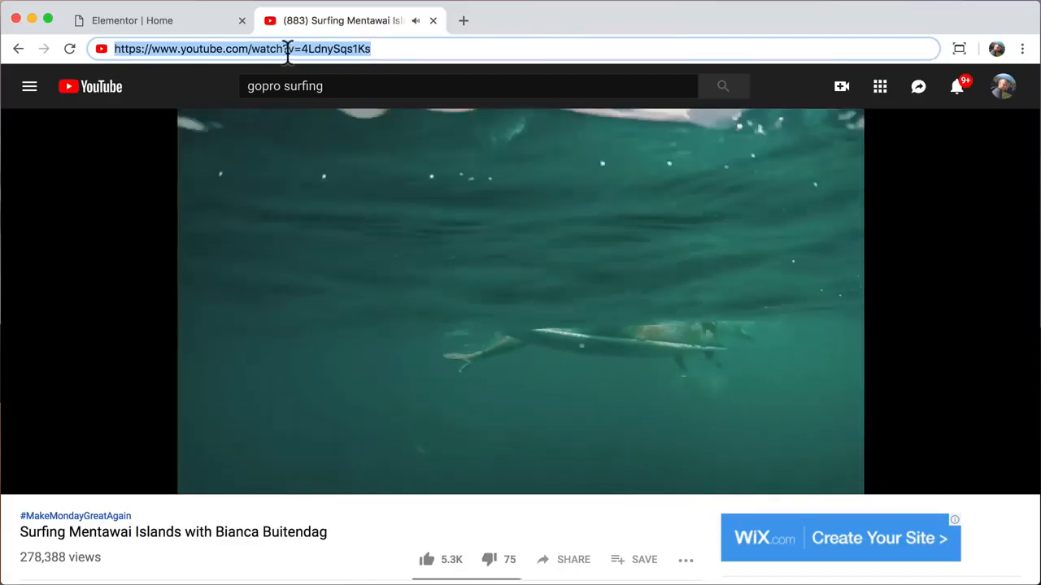
{"action": "right_click", "coordinate": [287, 50]}
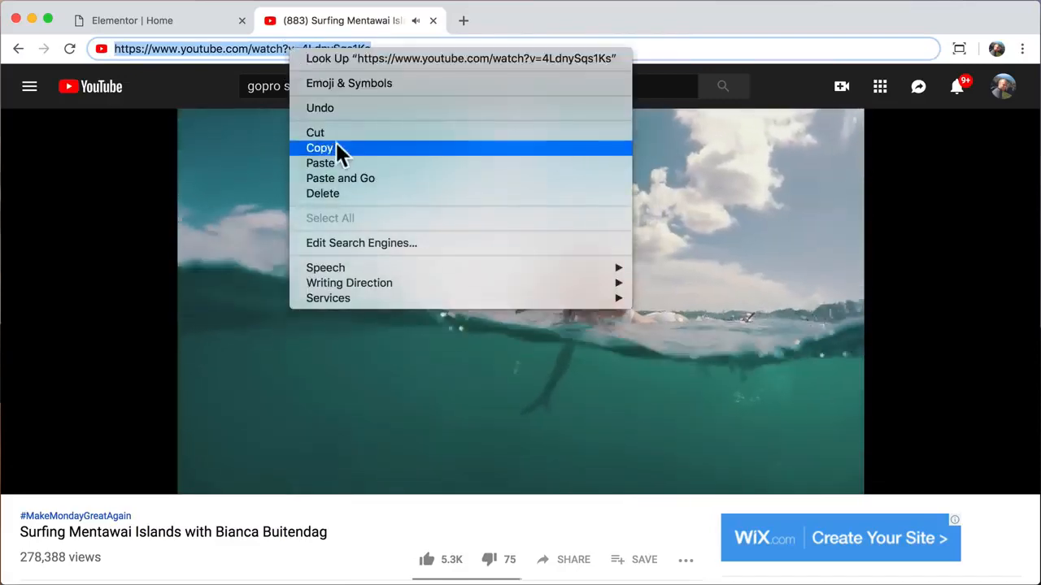
{"action": "left_click", "coordinate": [331, 151]}
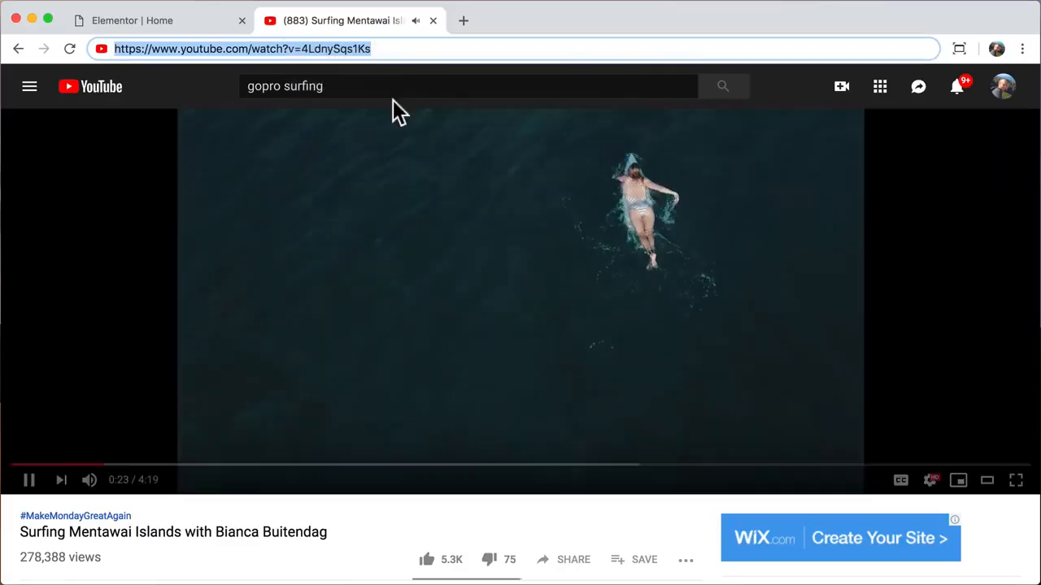
- Paste the surfing video URL into the Video widget, set Start Time to 70, and preview
{"action": "left_click", "coordinate": [432, 21]}
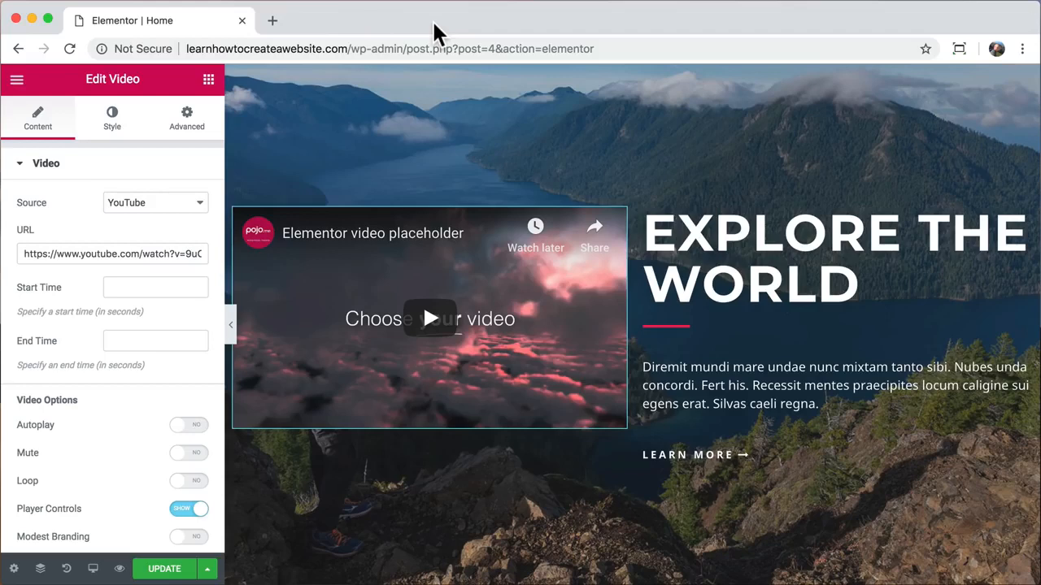
{"action": "triple_click", "coordinate": [140, 254]}
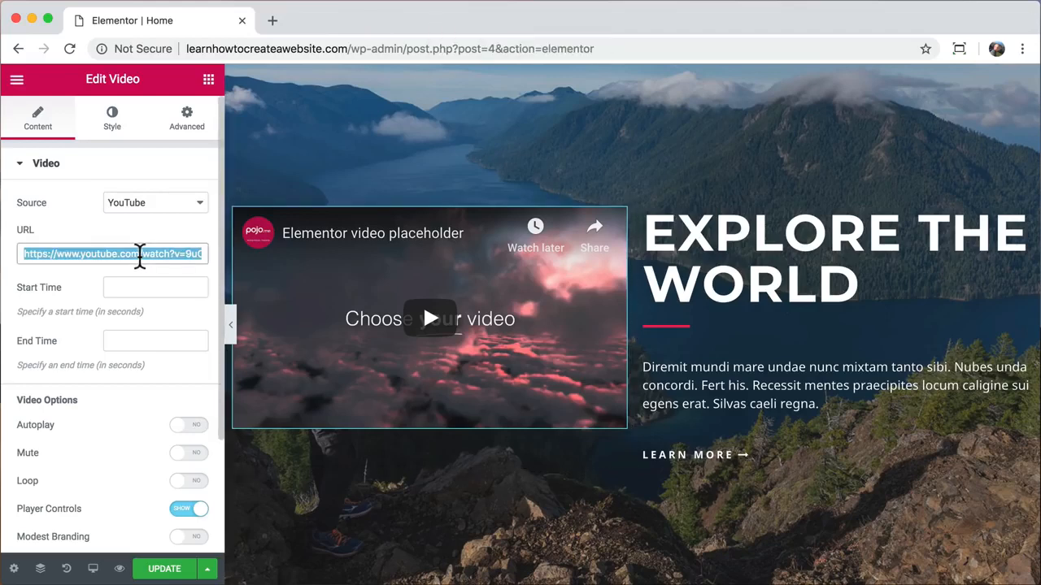
{"action": "right_click", "coordinate": [138, 252]}
{"action": "left_click", "coordinate": [180, 380]}
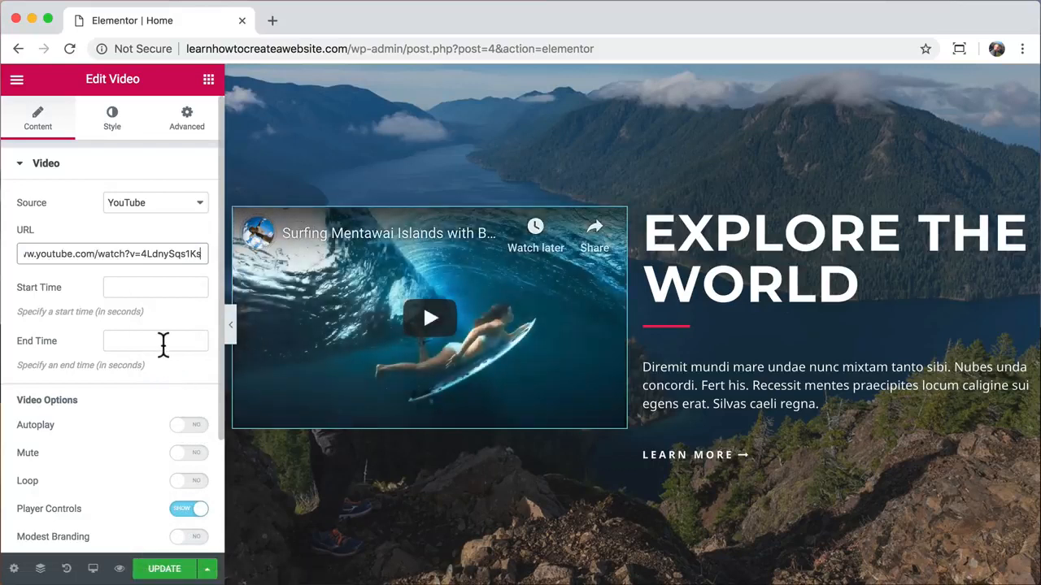
{"action": "left_click", "coordinate": [138, 287]}
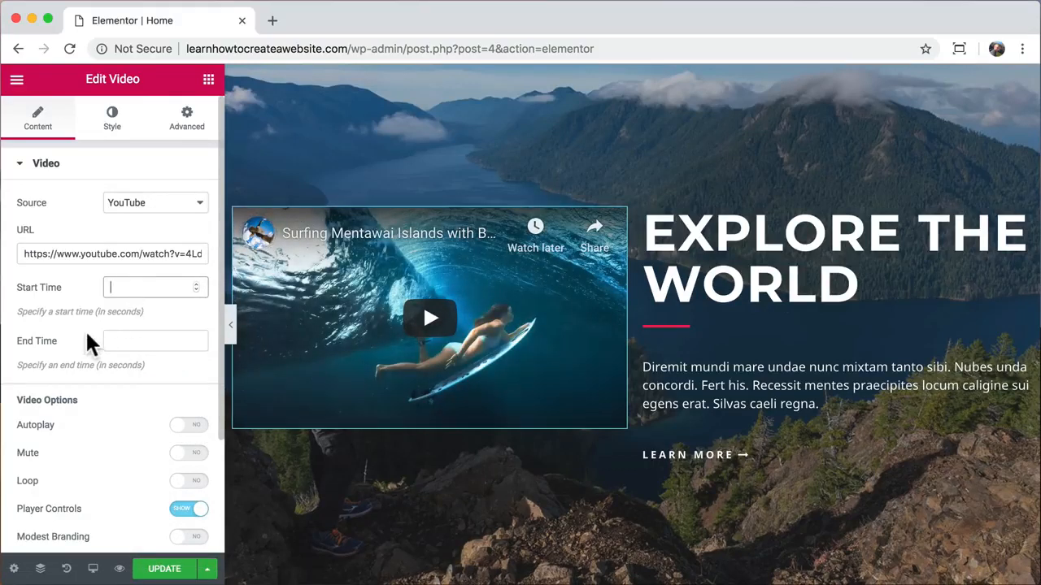
{"action": "type", "text": "70"}
{"action": "left_click", "coordinate": [132, 339]}
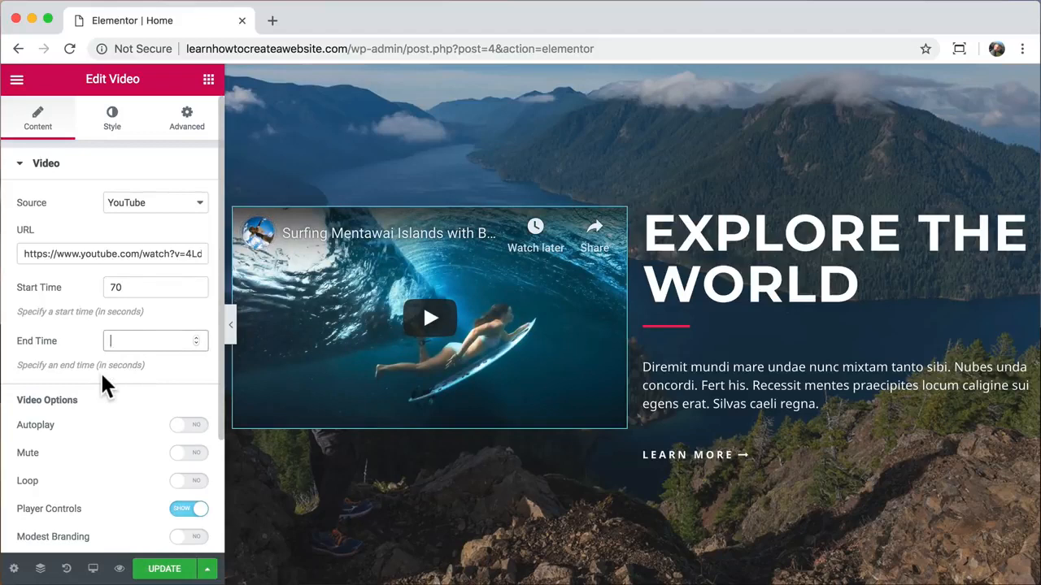
{"action": "left_click", "coordinate": [232, 329]}
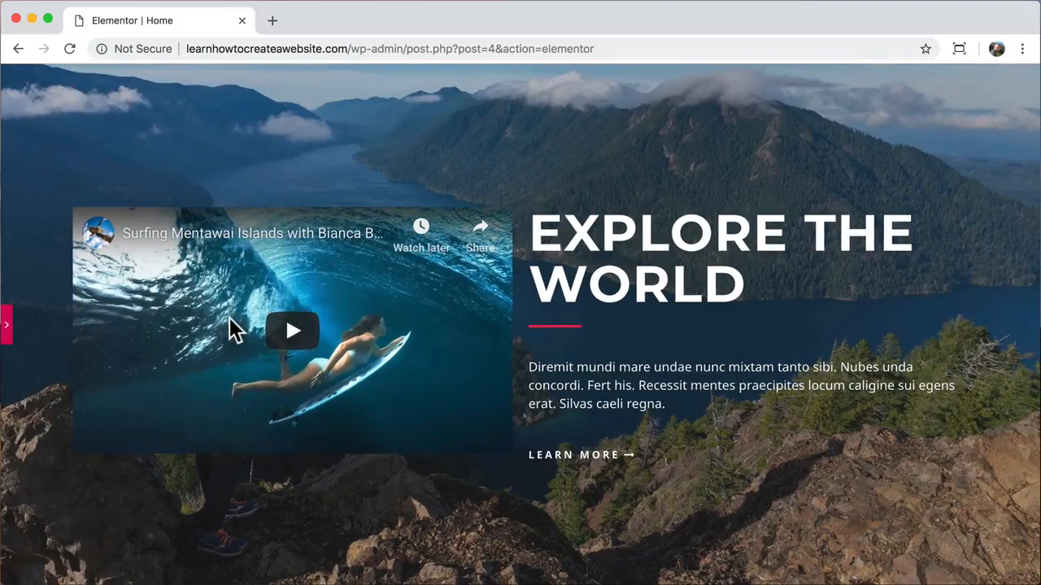
- Play and pause the surfing video in the preview, checking it starts near 1:10
{"action": "left_click", "coordinate": [293, 333]}
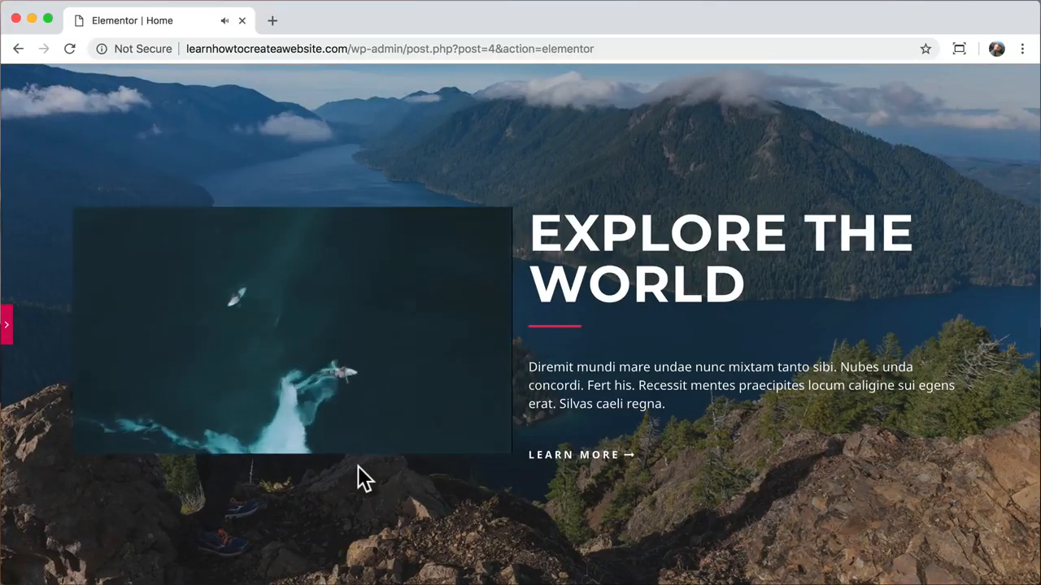
{"action": "scroll", "coordinate": [358, 466], "scroll_direction": "down", "scroll_amount": 3}
{"action": "scroll", "coordinate": [357, 466], "scroll_direction": "up", "scroll_amount": 3}
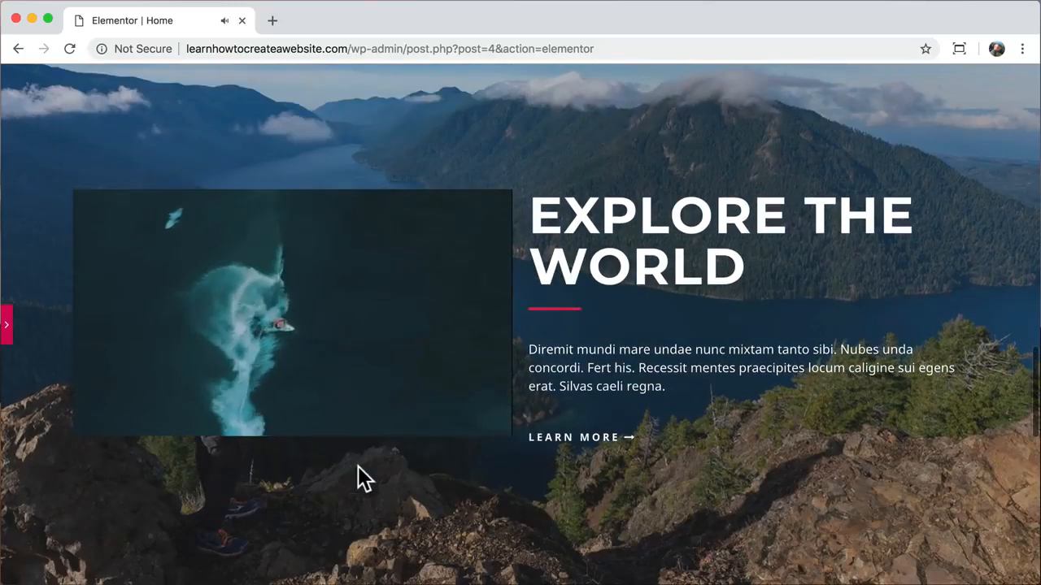
{"action": "scroll", "coordinate": [357, 466], "scroll_direction": "down", "scroll_amount": 2}
{"action": "scroll", "coordinate": [358, 466], "scroll_direction": "up", "scroll_amount": 1}
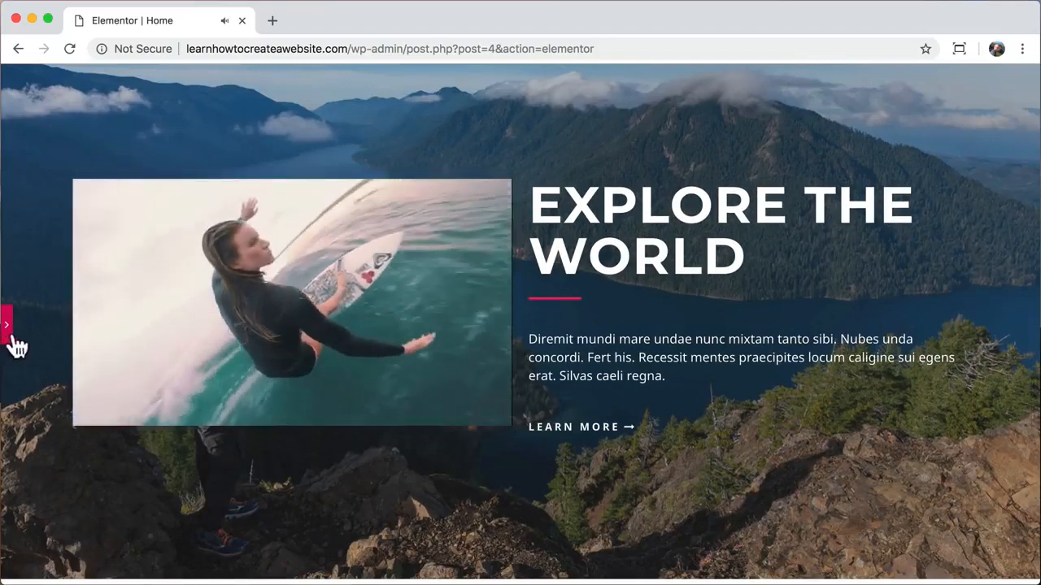
{"action": "left_click", "coordinate": [102, 412]}
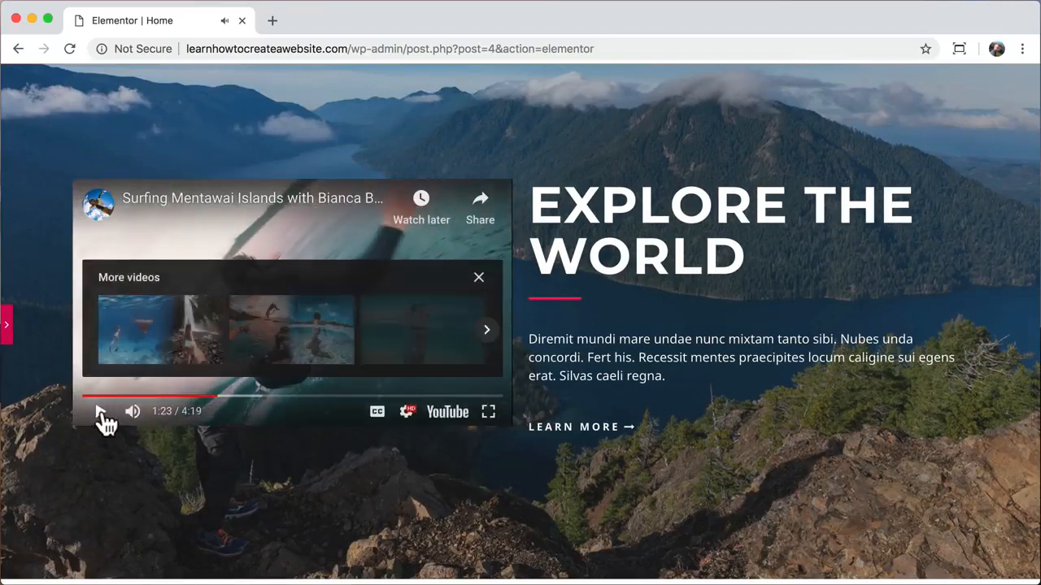
{"action": "left_click", "coordinate": [9, 330]}
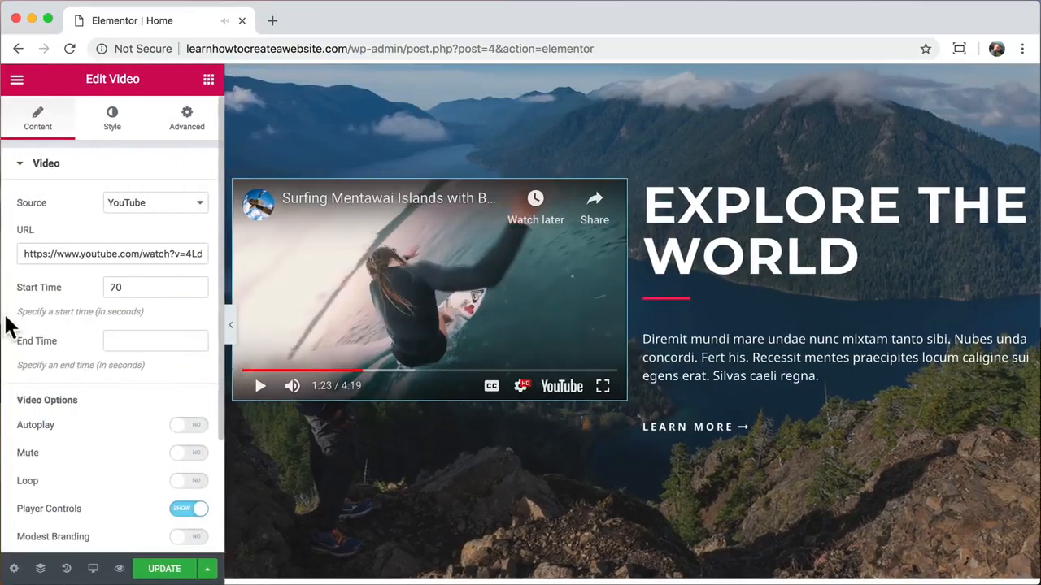
- Try a 50 px right margin on the video widget, then reset it to 0
{"action": "left_click", "coordinate": [175, 128]}
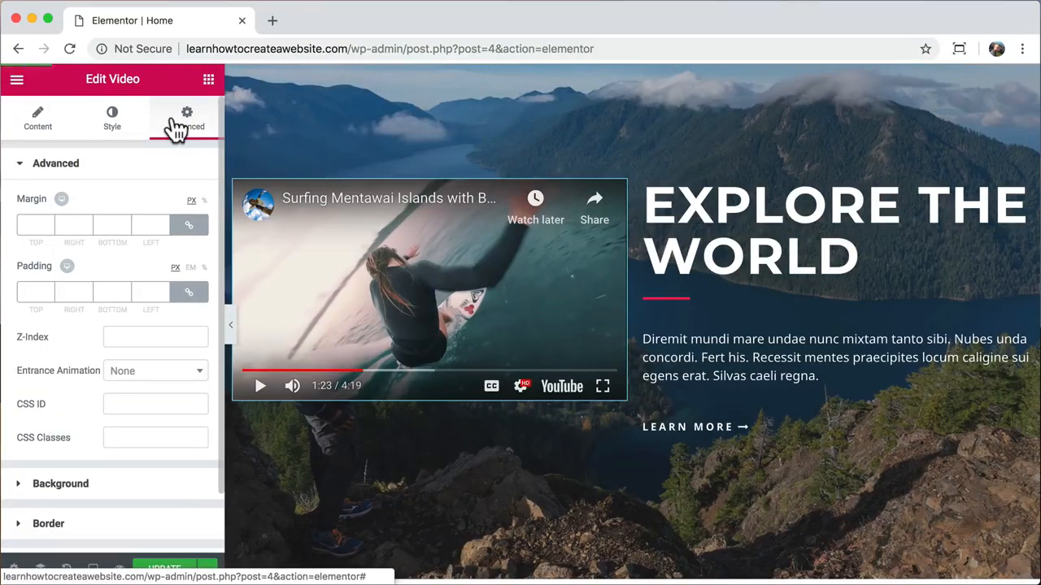
{"action": "left_click", "coordinate": [195, 227]}
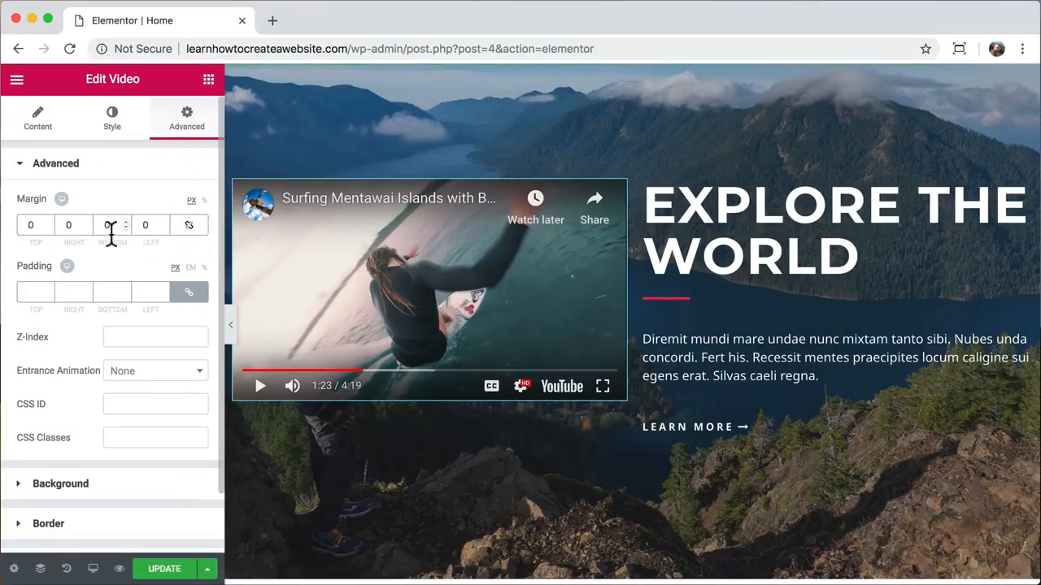
{"action": "left_click", "coordinate": [66, 224]}
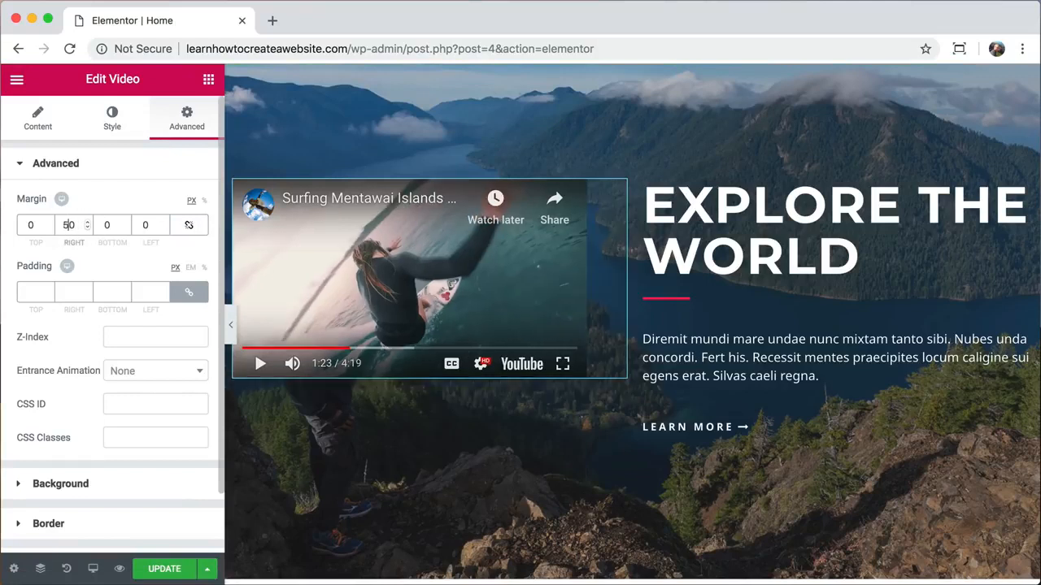
{"action": "type", "text": "5"}
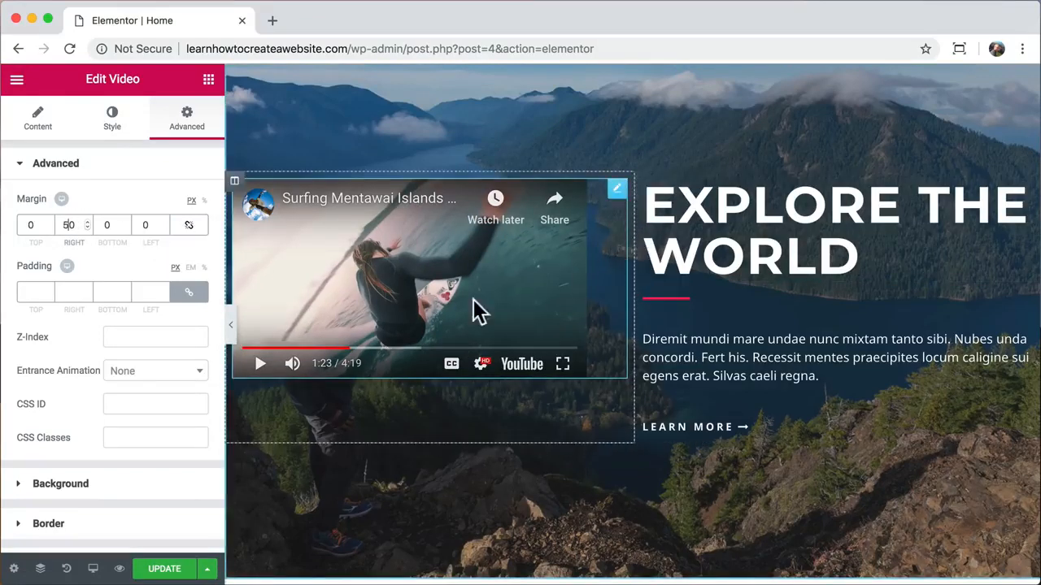
{"action": "left_click", "coordinate": [230, 325]}
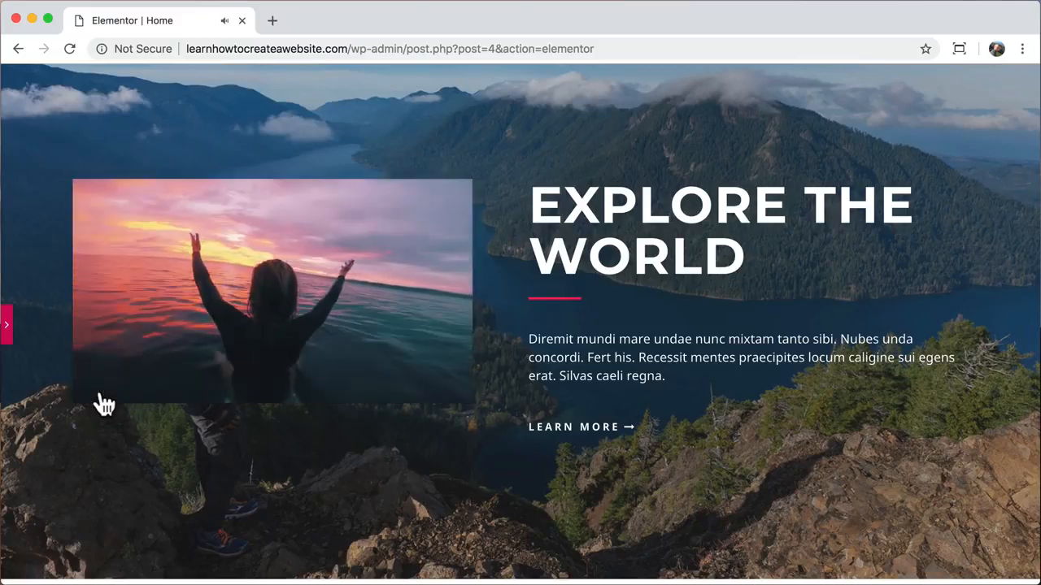
{"action": "left_click", "coordinate": [102, 390]}
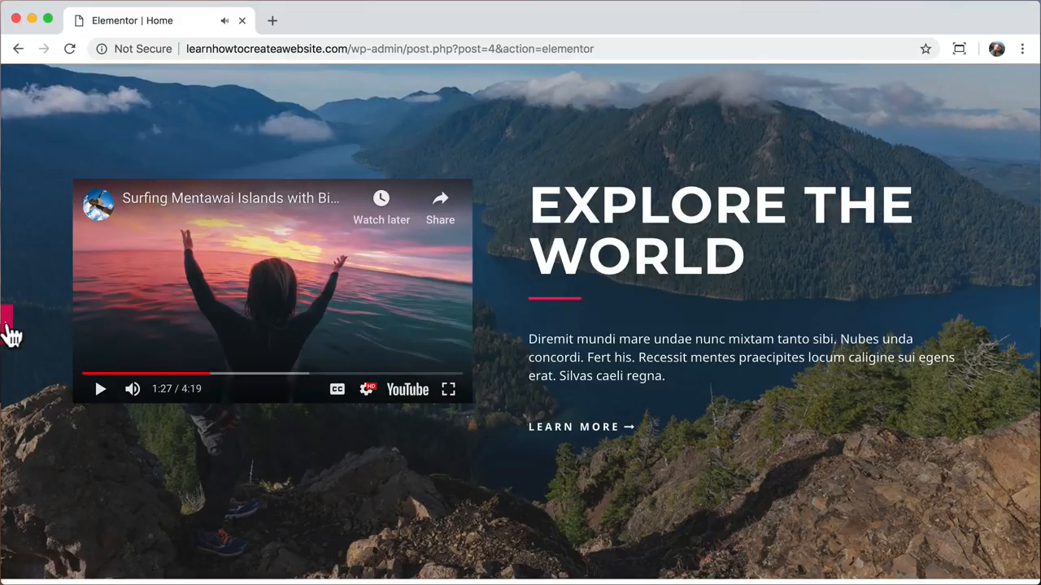
{"action": "left_click", "coordinate": [7, 330]}
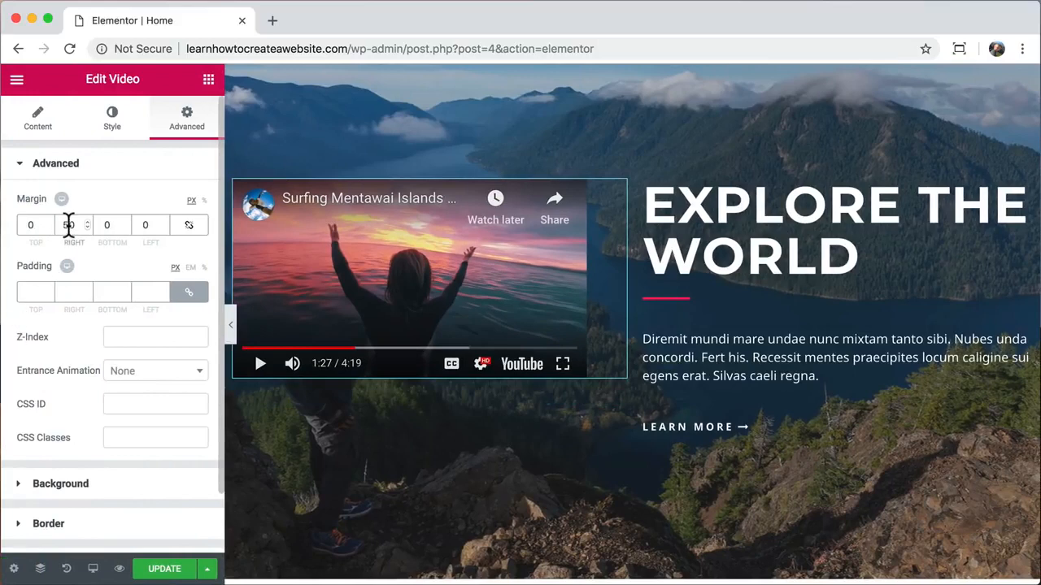
{"action": "double_click", "coordinate": [69, 225]}
{"action": "type", "text": "0"}
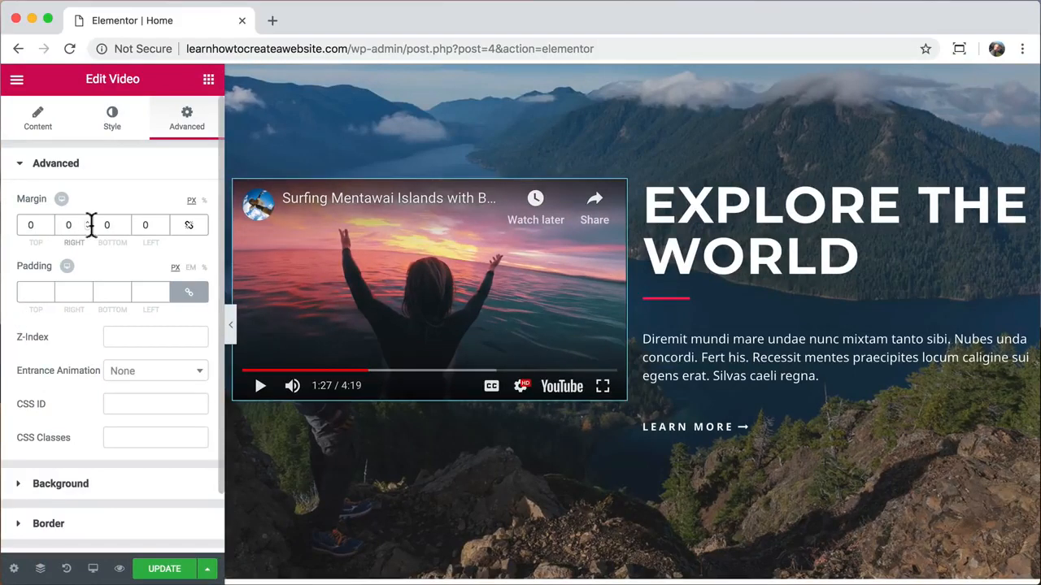
{"action": "left_click", "coordinate": [647, 187]}
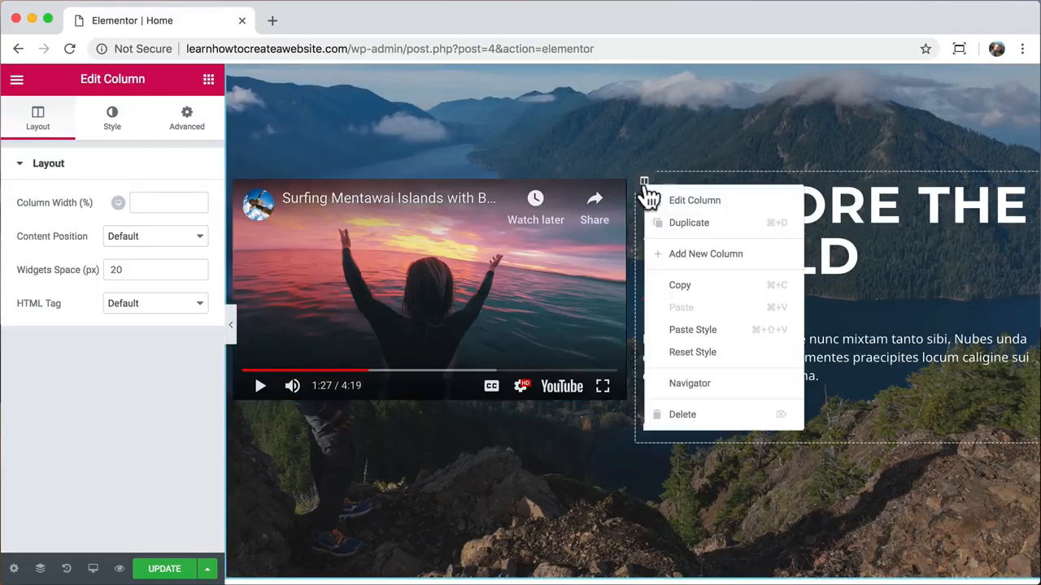
- Delete the text column beside the video and scrub the video to 0:11
{"action": "left_click", "coordinate": [683, 416]}
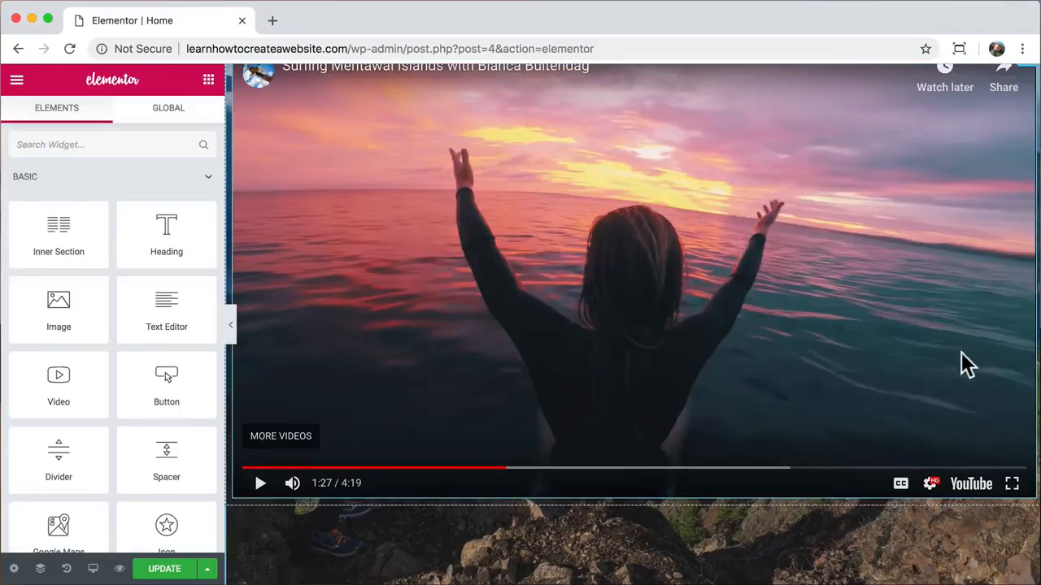
{"action": "left_click_drag", "start_coordinate": [444, 478], "coordinate": [258, 493]}
{"action": "left_click", "coordinate": [261, 483]}
{"action": "left_click", "coordinate": [274, 470]}
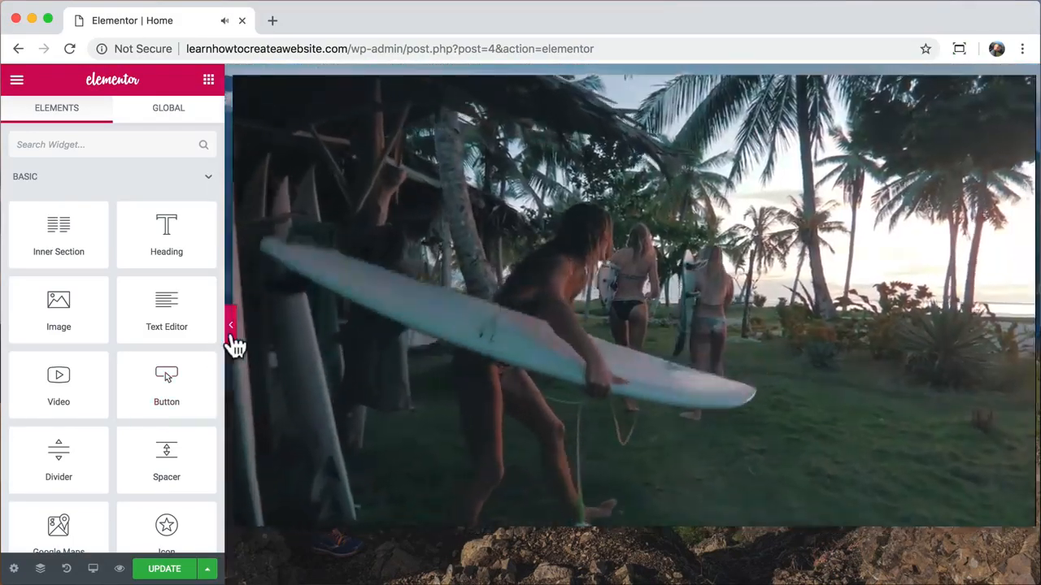
- Preview the page and pause the surfing video at 0:27
{"action": "left_click", "coordinate": [231, 329]}
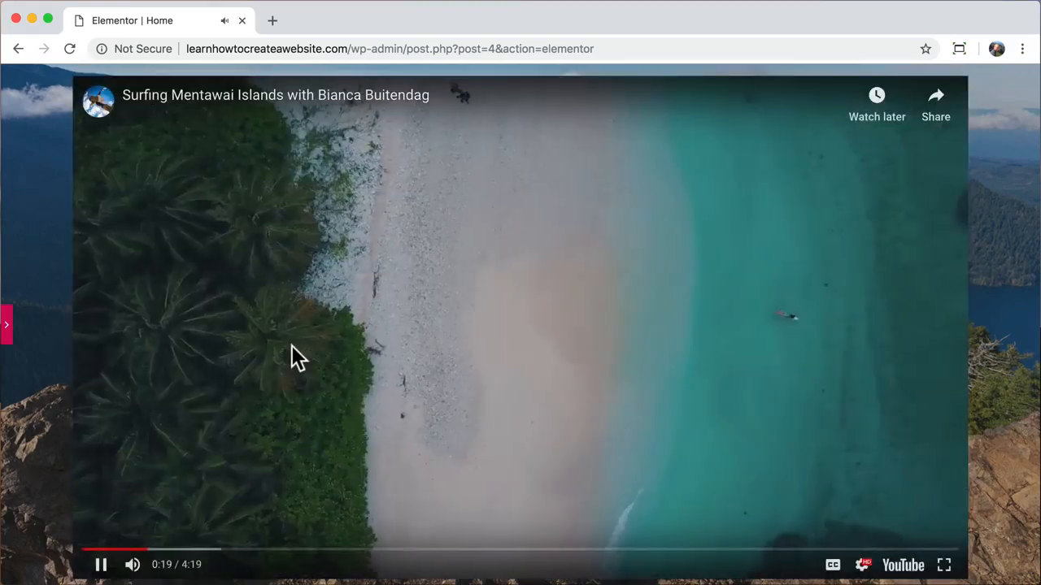
{"action": "left_click", "coordinate": [7, 334]}
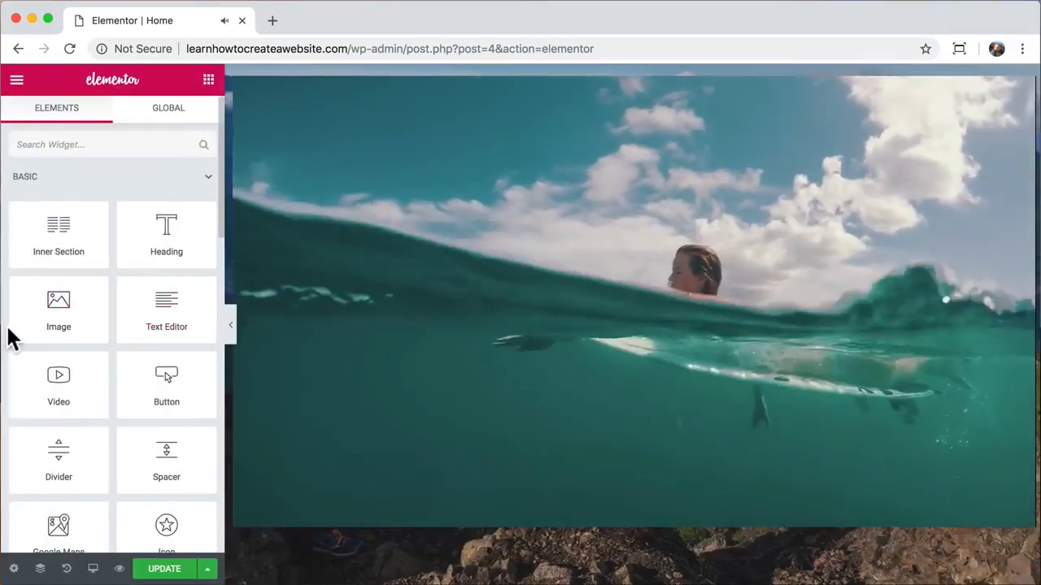
{"action": "scroll", "coordinate": [261, 264], "scroll_direction": "up", "scroll_amount": 1}
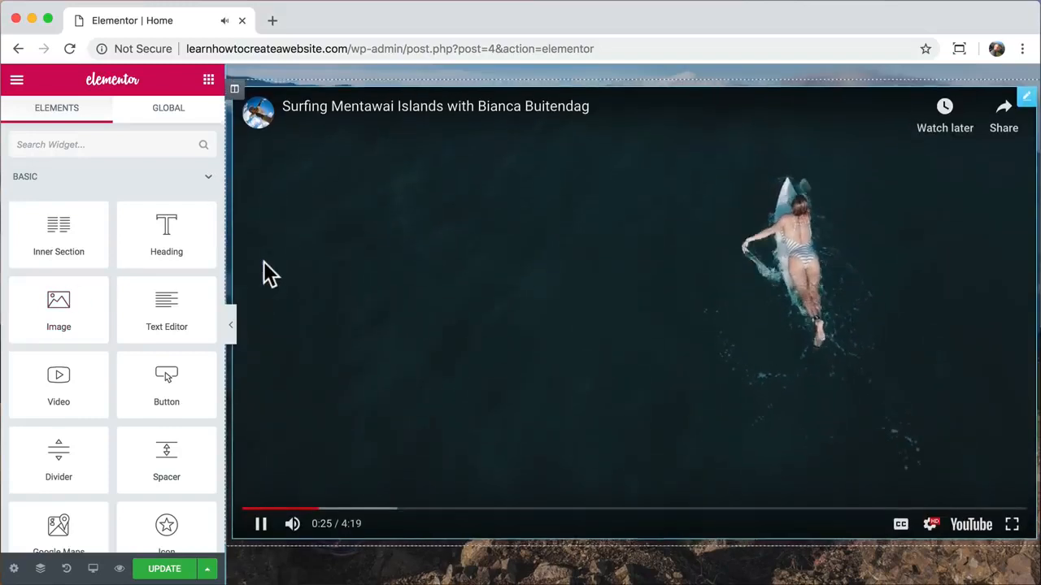
{"action": "left_click", "coordinate": [266, 276]}
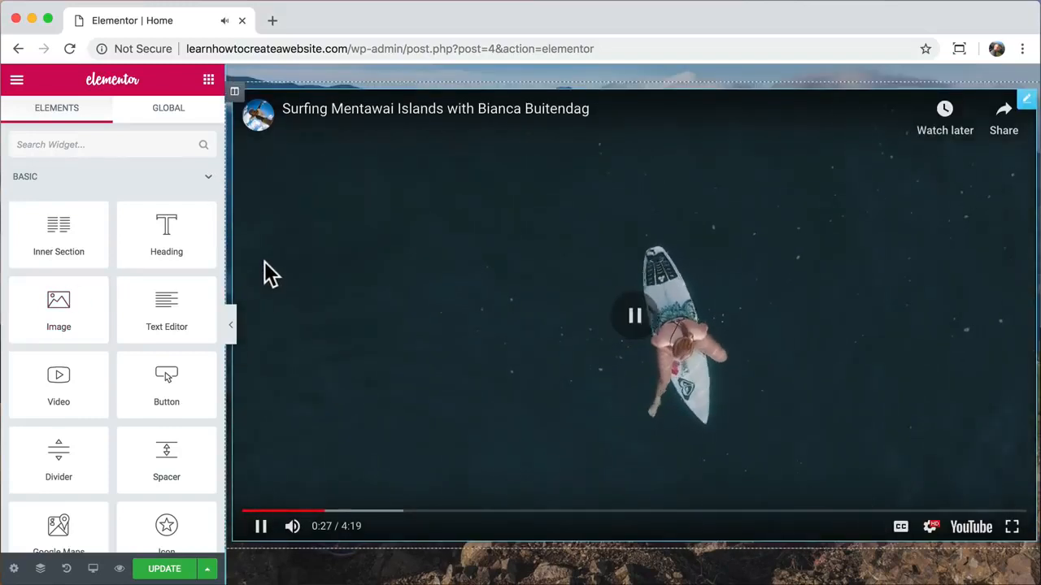
{"action": "scroll", "coordinate": [268, 273], "scroll_direction": "up", "scroll_amount": 4}
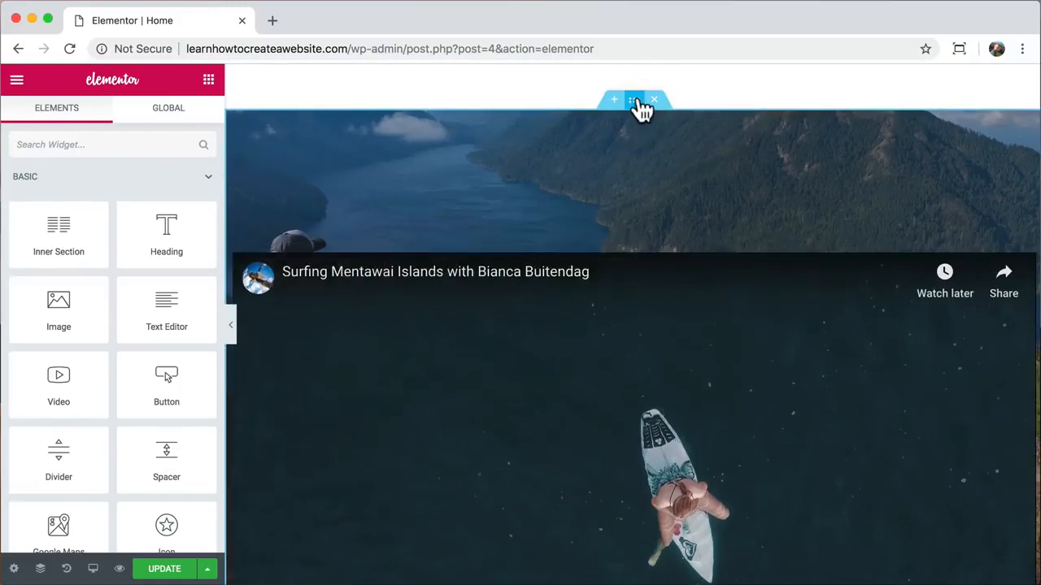
- Box the video's section to a 900 px content width
{"action": "left_click", "coordinate": [634, 100]}
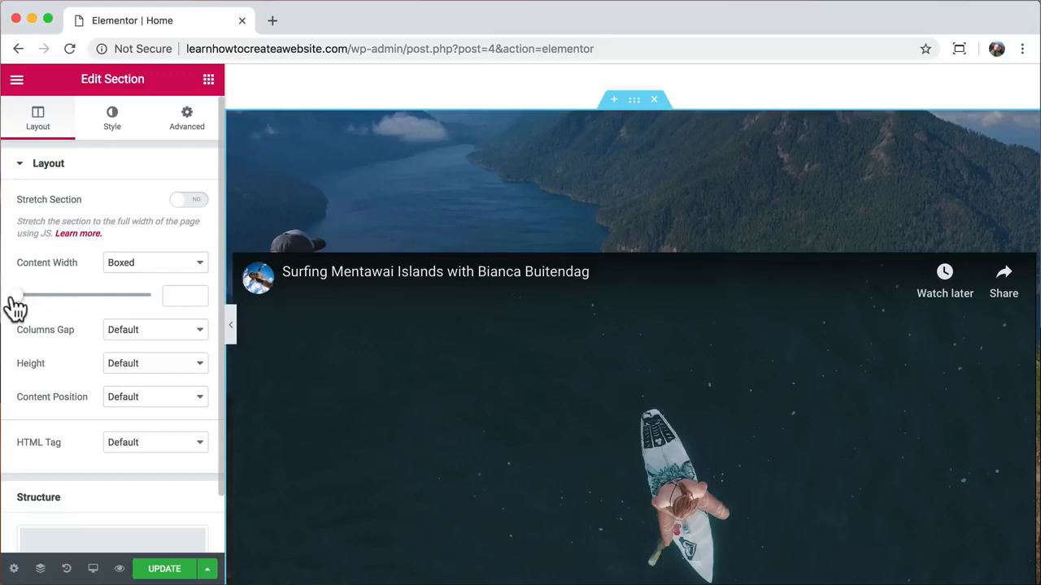
{"action": "left_click_drag", "start_coordinate": [10, 299], "coordinate": [68, 312]}
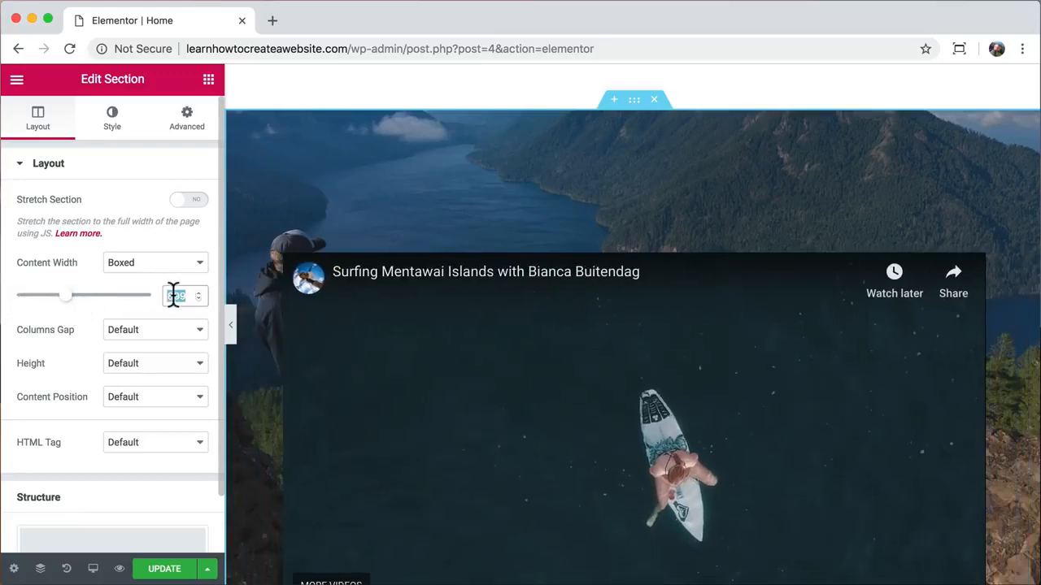
{"action": "type", "text": "900"}
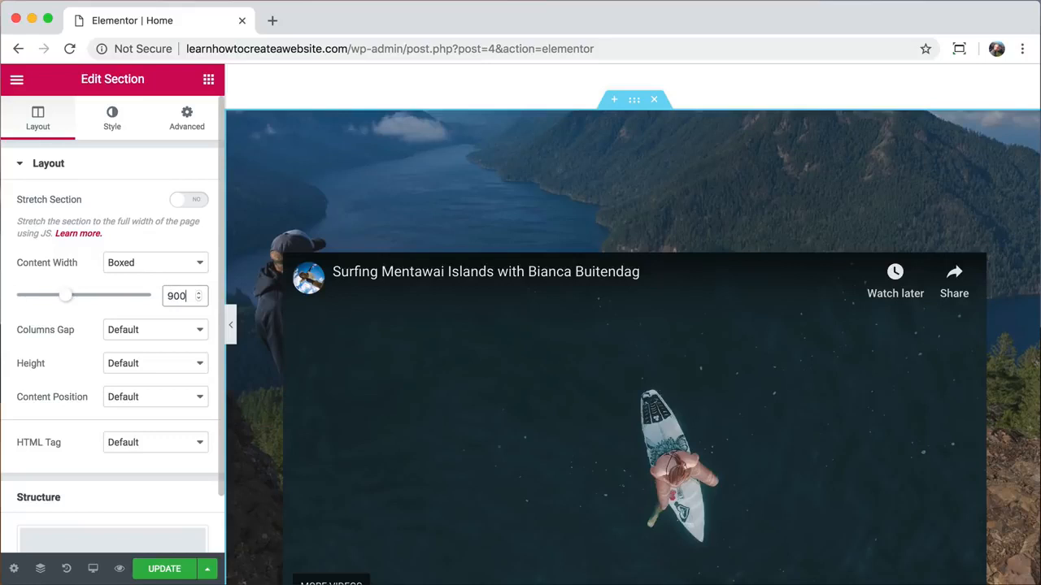
- Preview the layout, play and pause the surfing video, then open the video widget's settings
{"action": "left_click", "coordinate": [230, 325]}
{"action": "scroll", "coordinate": [328, 326], "scroll_direction": "down", "scroll_amount": 2}
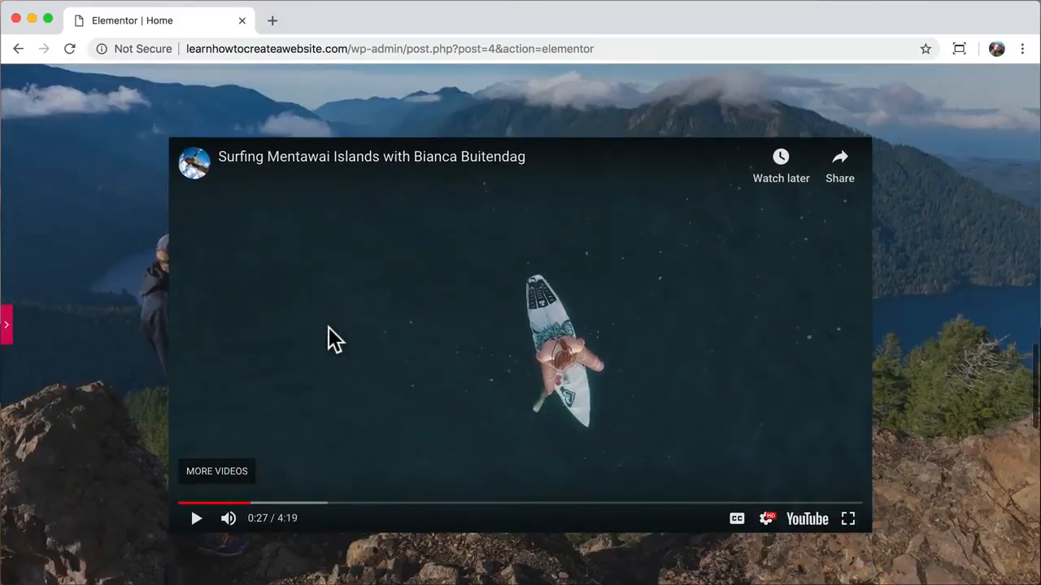
{"action": "left_click", "coordinate": [196, 510]}
{"action": "scroll", "coordinate": [318, 469], "scroll_direction": "down", "scroll_amount": 1}
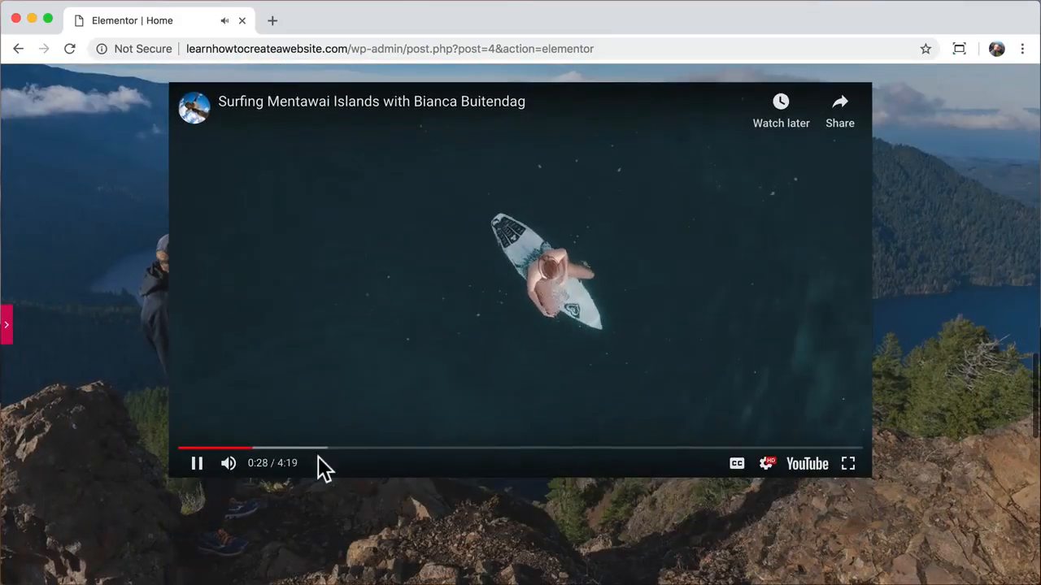
{"action": "scroll", "coordinate": [318, 469], "scroll_direction": "up", "scroll_amount": 3}
{"action": "scroll", "coordinate": [317, 456], "scroll_direction": "down", "scroll_amount": 1}
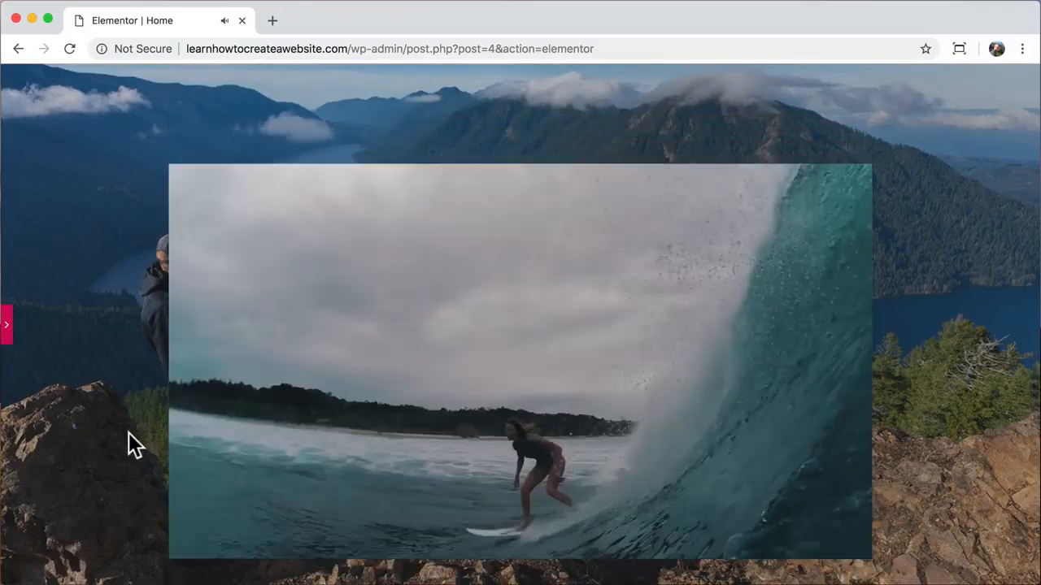
{"action": "scroll", "coordinate": [128, 433], "scroll_direction": "down", "scroll_amount": 1}
{"action": "scroll", "coordinate": [129, 444], "scroll_direction": "down", "scroll_amount": 1}
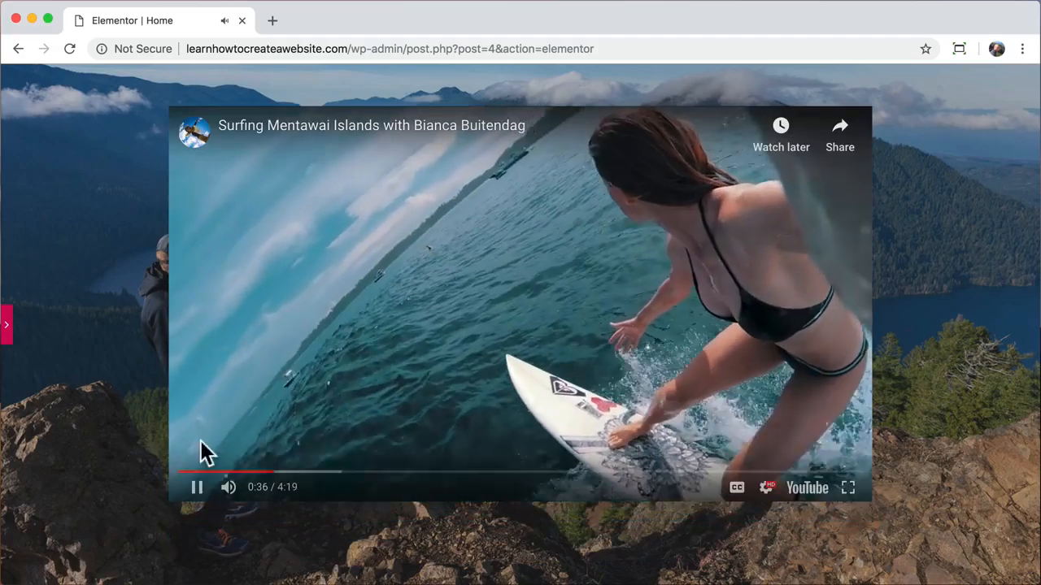
{"action": "left_click", "coordinate": [196, 487]}
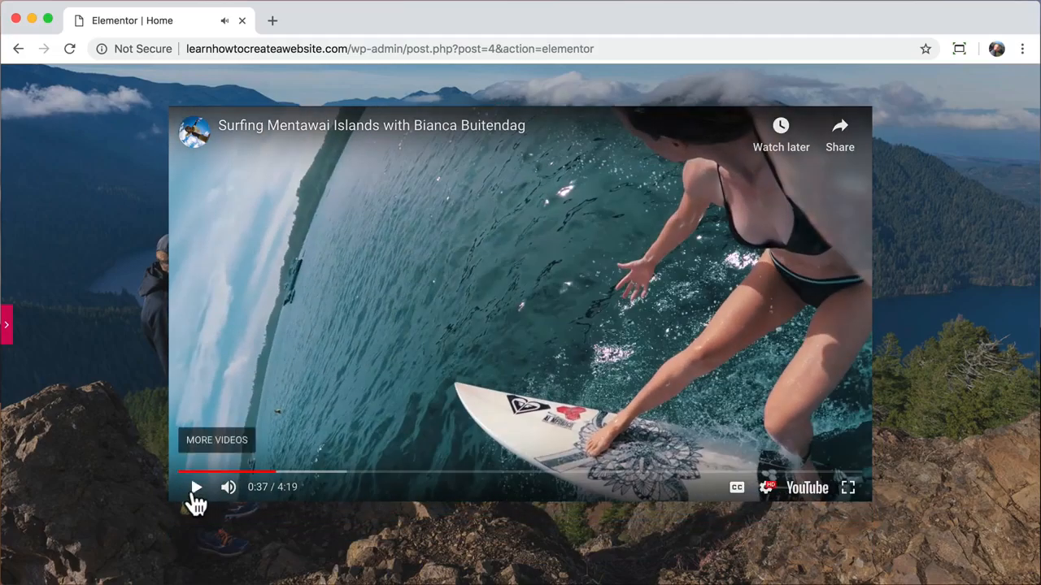
{"action": "left_click", "coordinate": [8, 330]}
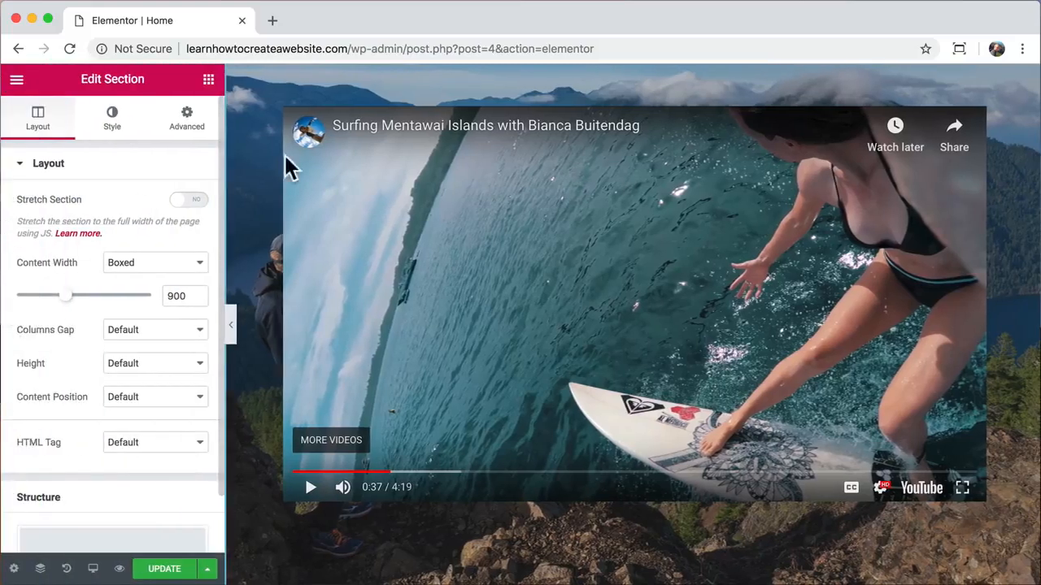
{"action": "left_click", "coordinate": [323, 159]}
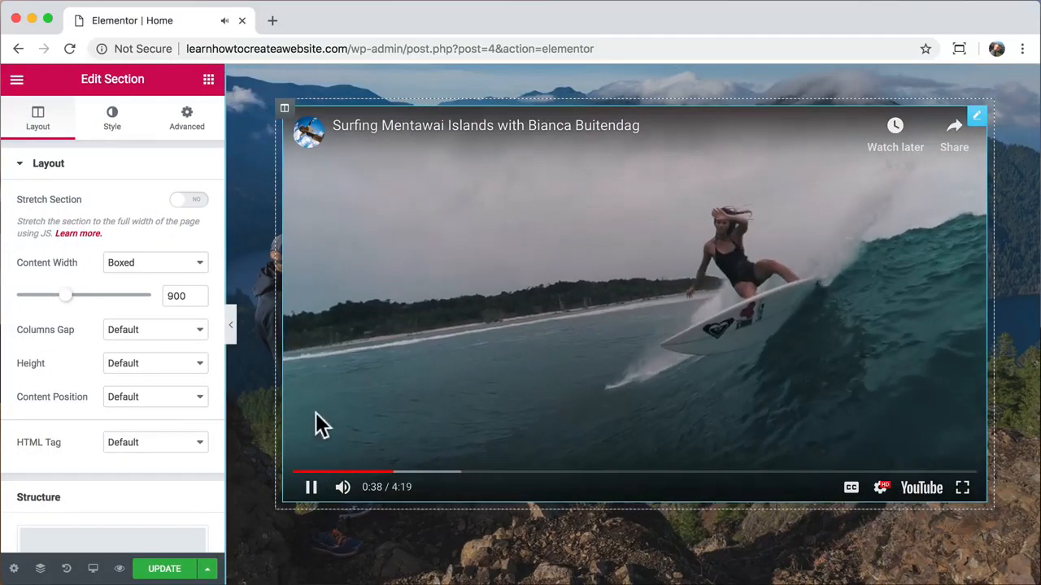
{"action": "left_click", "coordinate": [311, 487]}
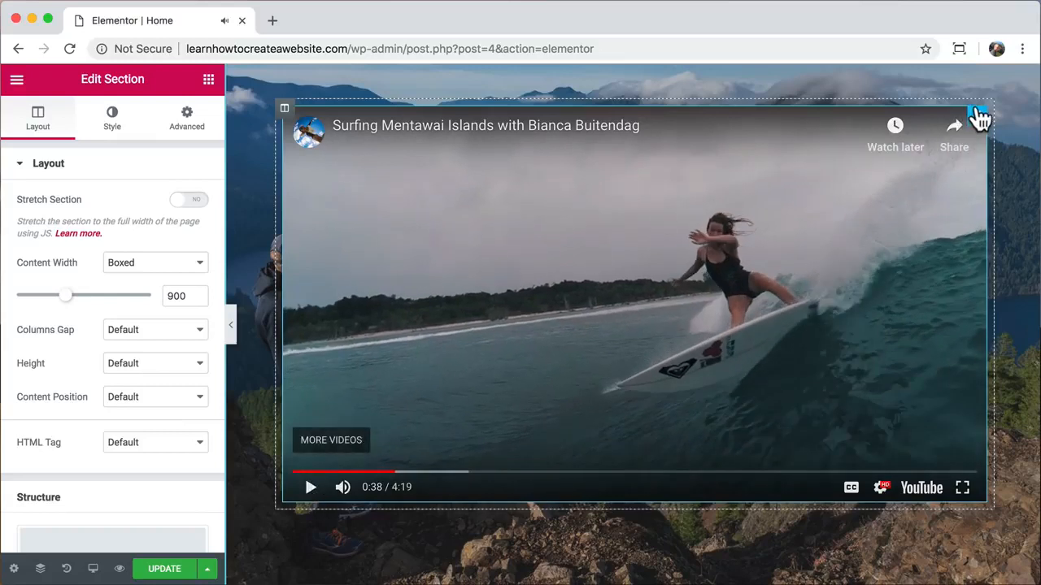
{"action": "left_click", "coordinate": [978, 119]}
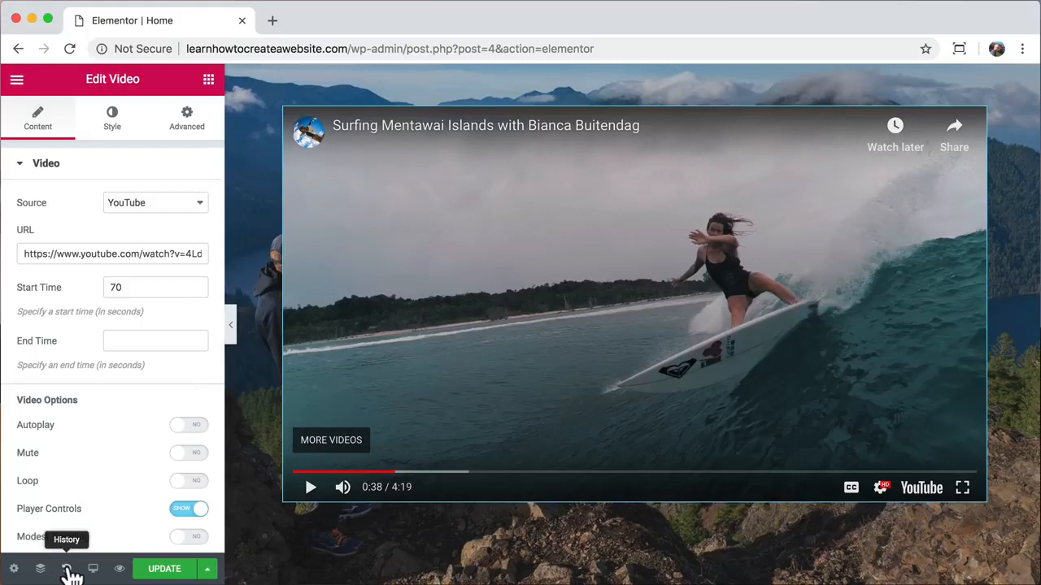
- Revert the page through History to the earlier 'Video Margin Edited' entry
{"action": "left_click", "coordinate": [67, 569]}
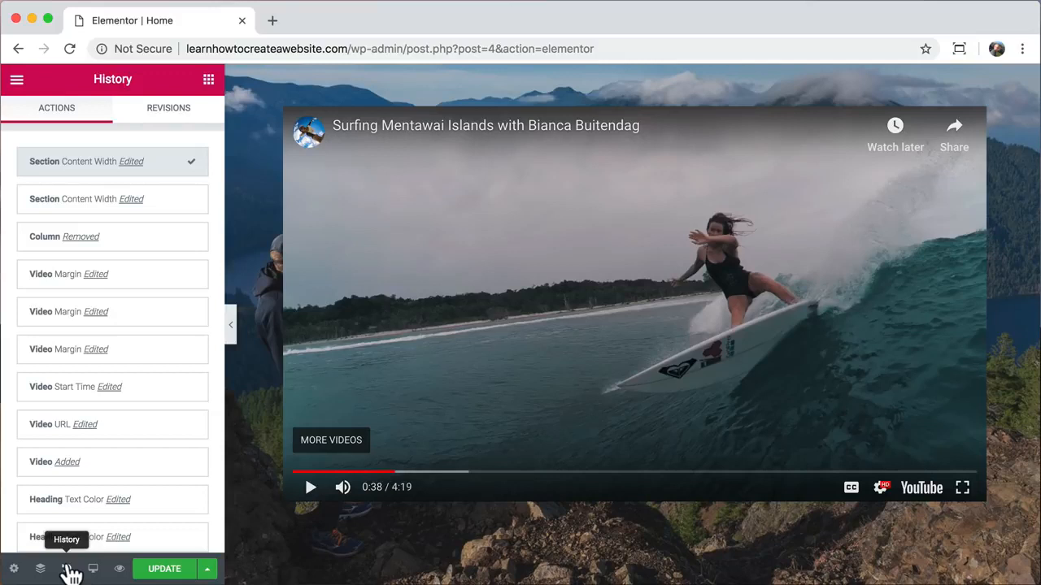
{"action": "scroll", "coordinate": [146, 311], "scroll_direction": "down", "scroll_amount": 5}
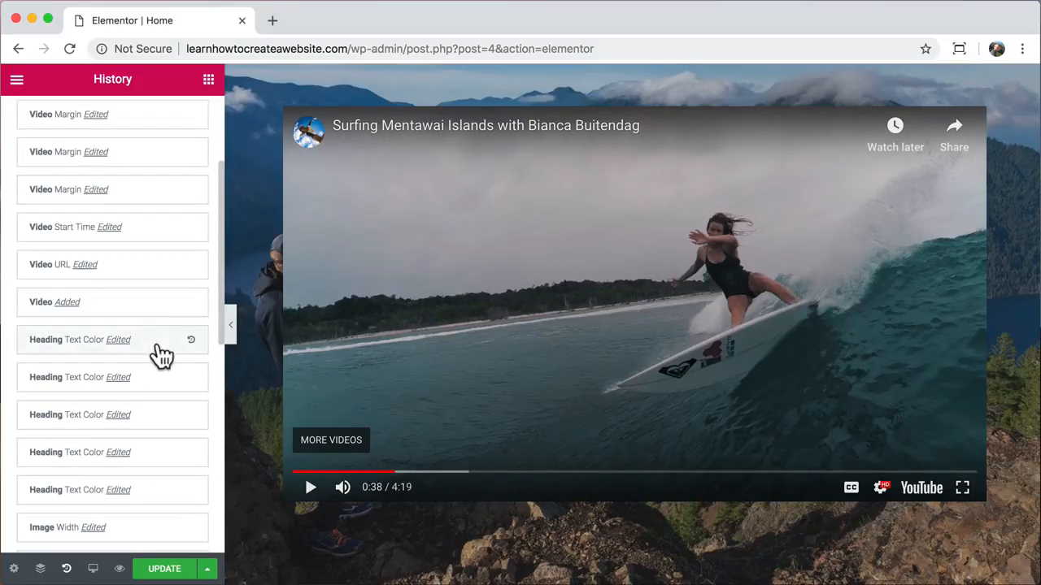
{"action": "scroll", "coordinate": [161, 272], "scroll_direction": "up", "scroll_amount": 2}
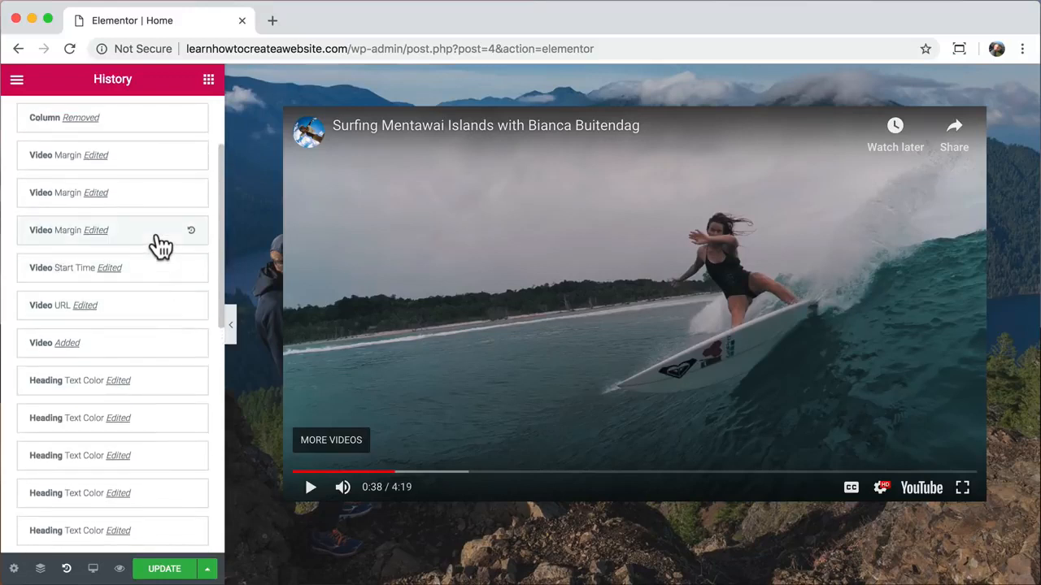
{"action": "left_click", "coordinate": [161, 247]}
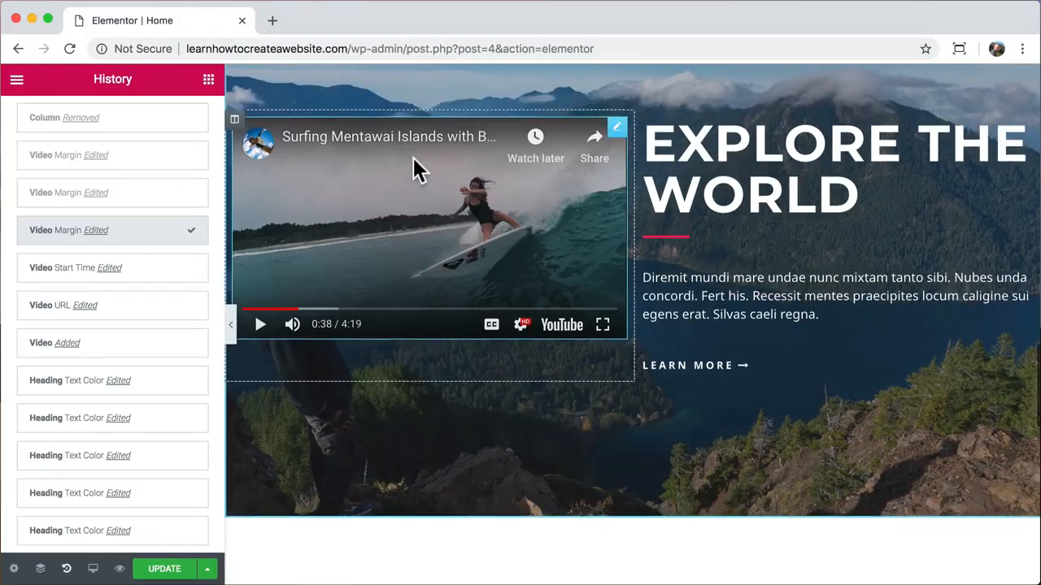
- Delete the video's column and centre the EXPLORE THE WORLD heading, red divider and paragraph
{"action": "right_click", "coordinate": [234, 130]}
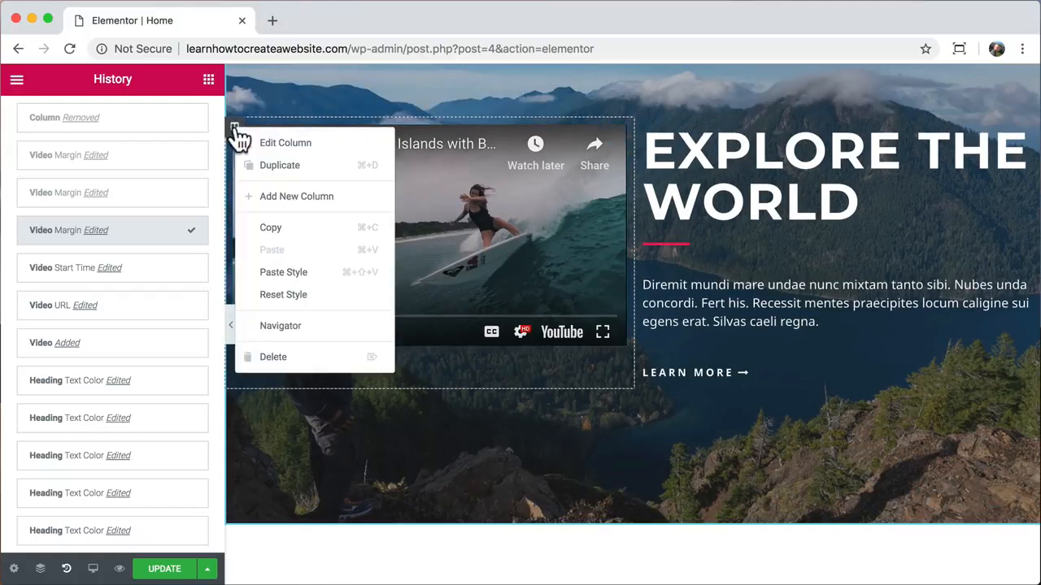
{"action": "left_click", "coordinate": [276, 358]}
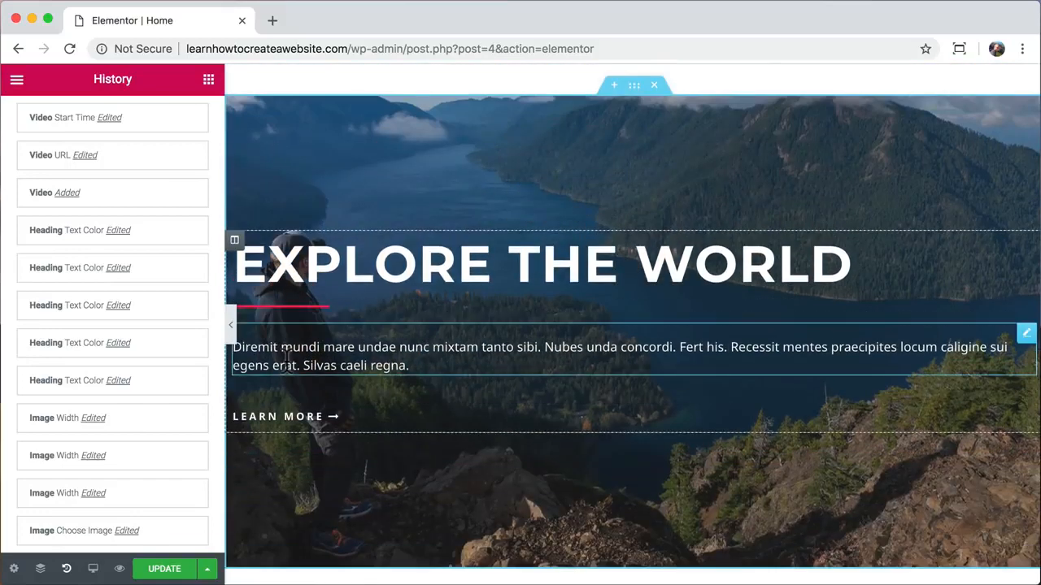
{"action": "left_click", "coordinate": [414, 271]}
{"action": "left_click", "coordinate": [98, 453]}
{"action": "left_click", "coordinate": [302, 305]}
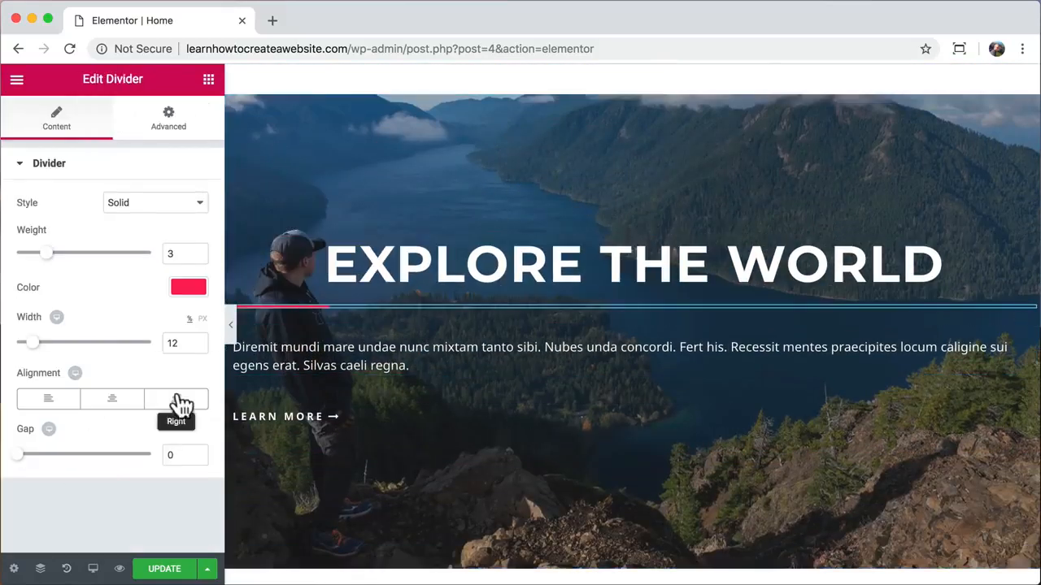
{"action": "left_click", "coordinate": [112, 398]}
{"action": "left_click", "coordinate": [252, 356]}
{"action": "left_click", "coordinate": [58, 314]}
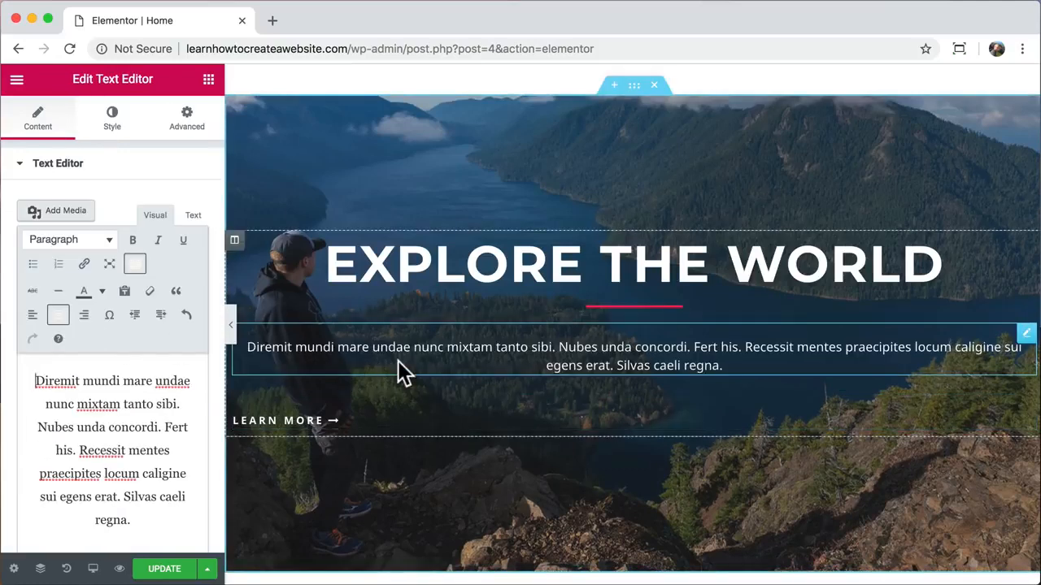
- Paste a blue card button's style onto the hero's LEARN MORE button
{"action": "scroll", "coordinate": [398, 362], "scroll_direction": "up", "scroll_amount": 4}
{"action": "right_click", "coordinate": [433, 164]}
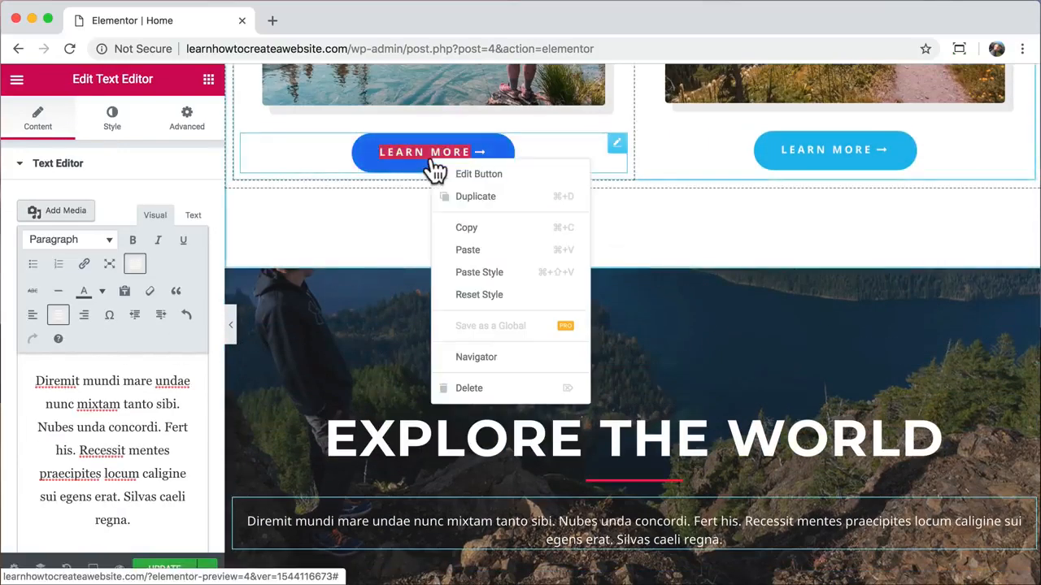
{"action": "left_click", "coordinate": [488, 229]}
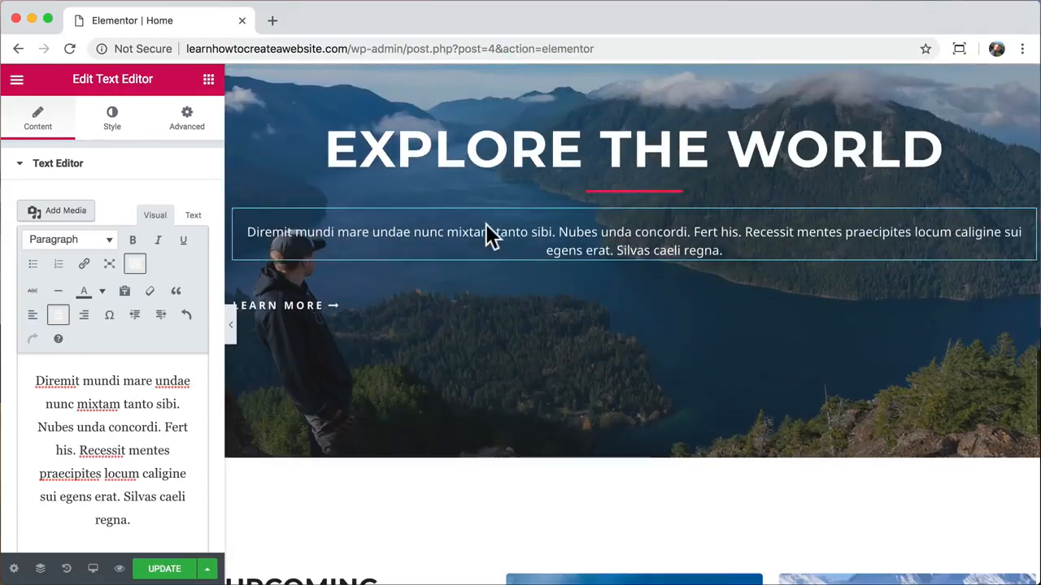
{"action": "right_click", "coordinate": [298, 308]}
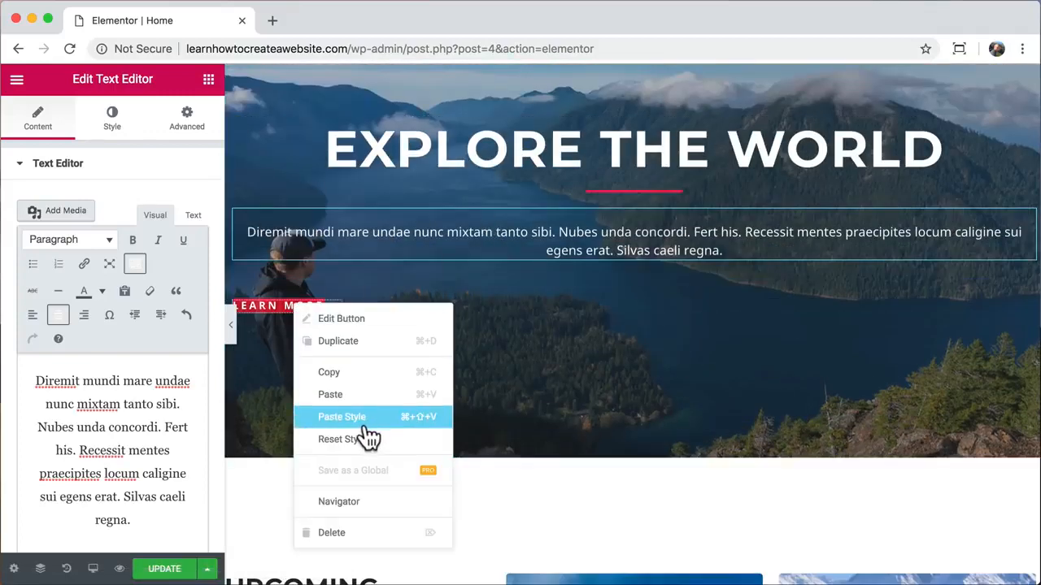
{"action": "left_click", "coordinate": [363, 420]}
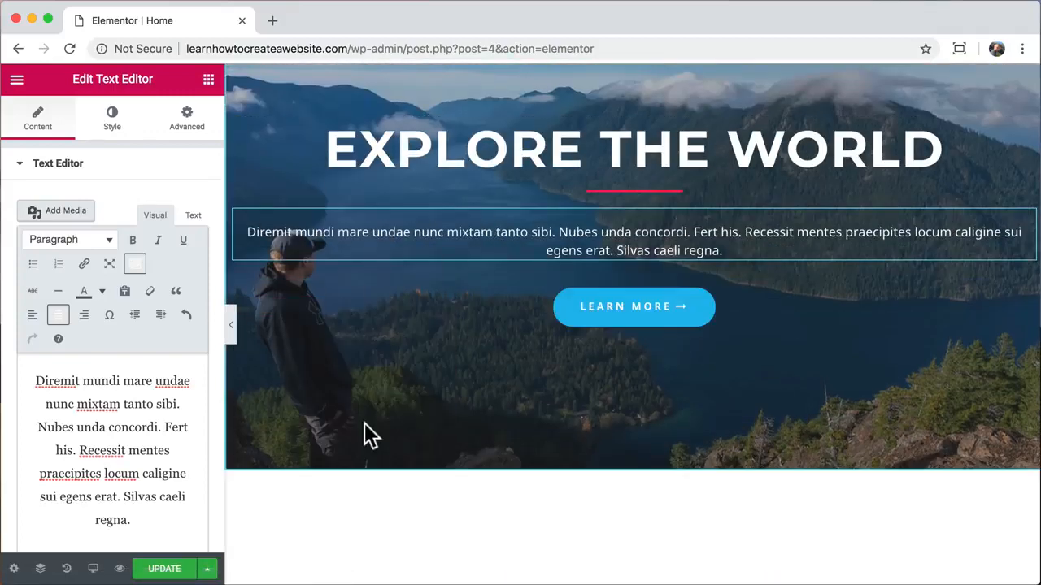
{"action": "scroll", "coordinate": [364, 424], "scroll_direction": "up", "scroll_amount": 3}
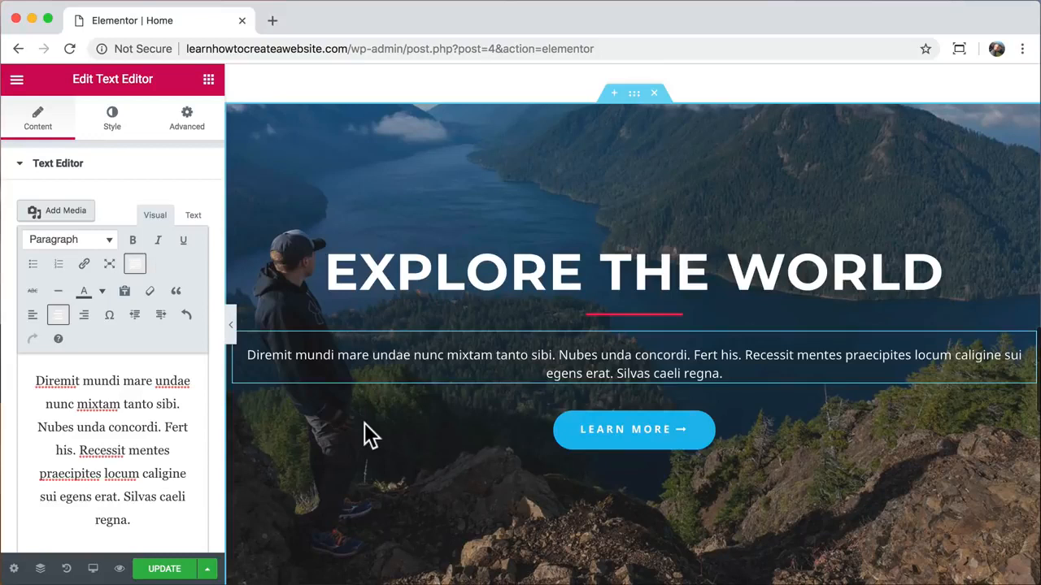
{"action": "scroll", "coordinate": [365, 423], "scroll_direction": "up", "scroll_amount": 1}
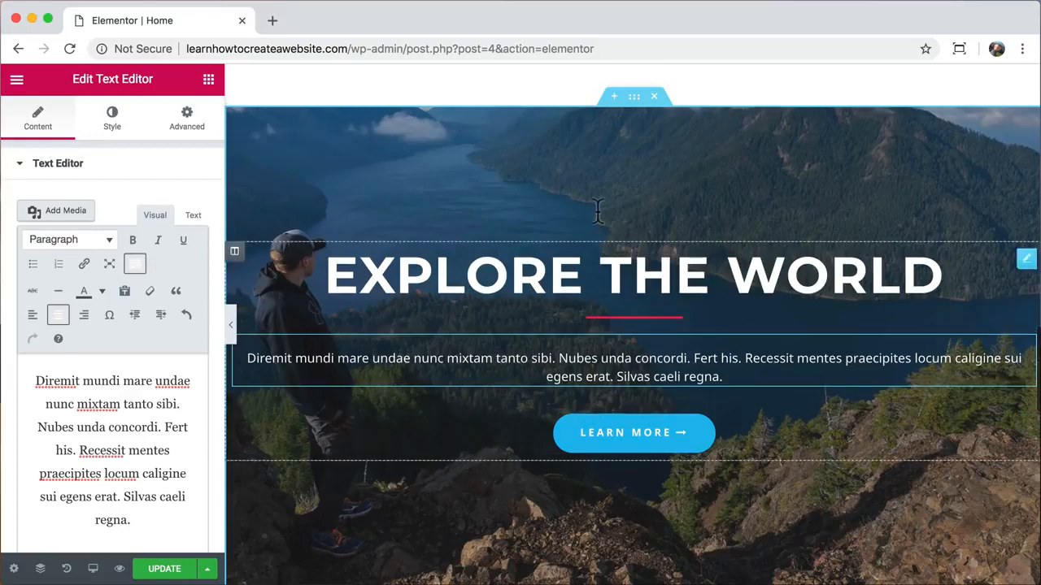
- Box the hero section's content to an 800 px width
{"action": "left_click", "coordinate": [635, 98]}
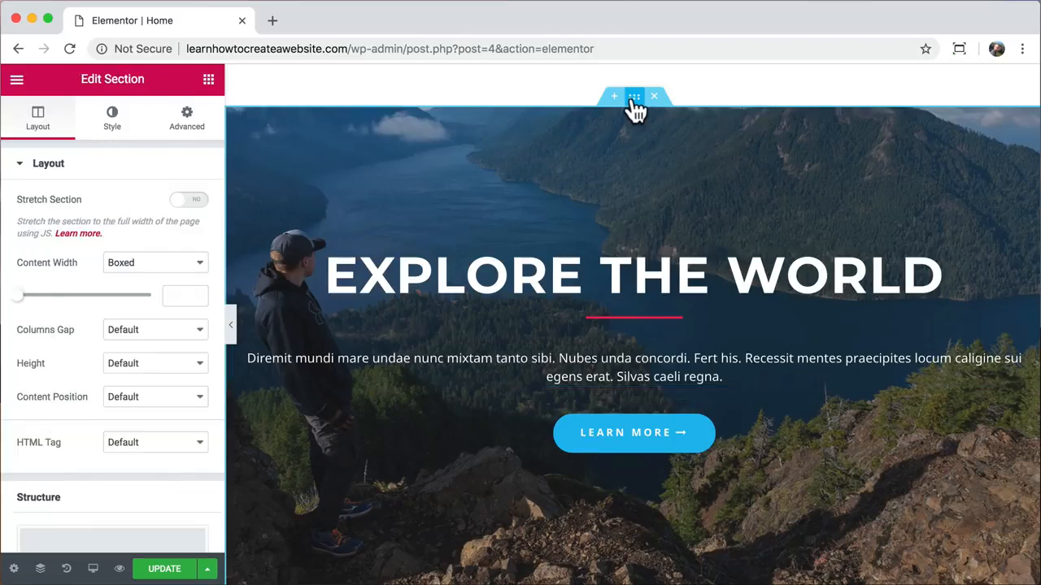
{"action": "left_click_drag", "start_coordinate": [19, 301], "coordinate": [51, 309]}
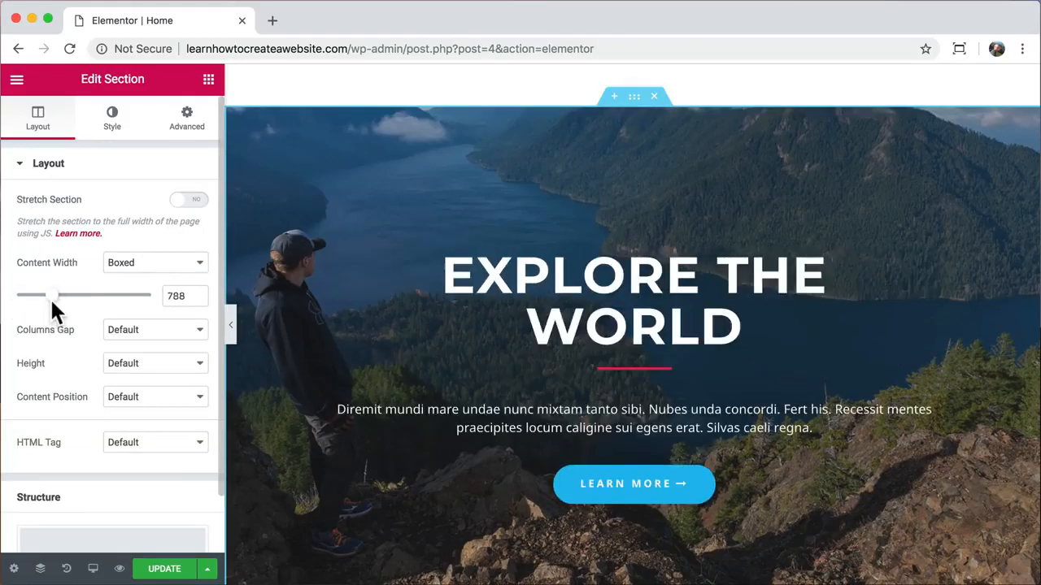
{"action": "double_click", "coordinate": [172, 296]}
{"action": "type", "text": "800"}
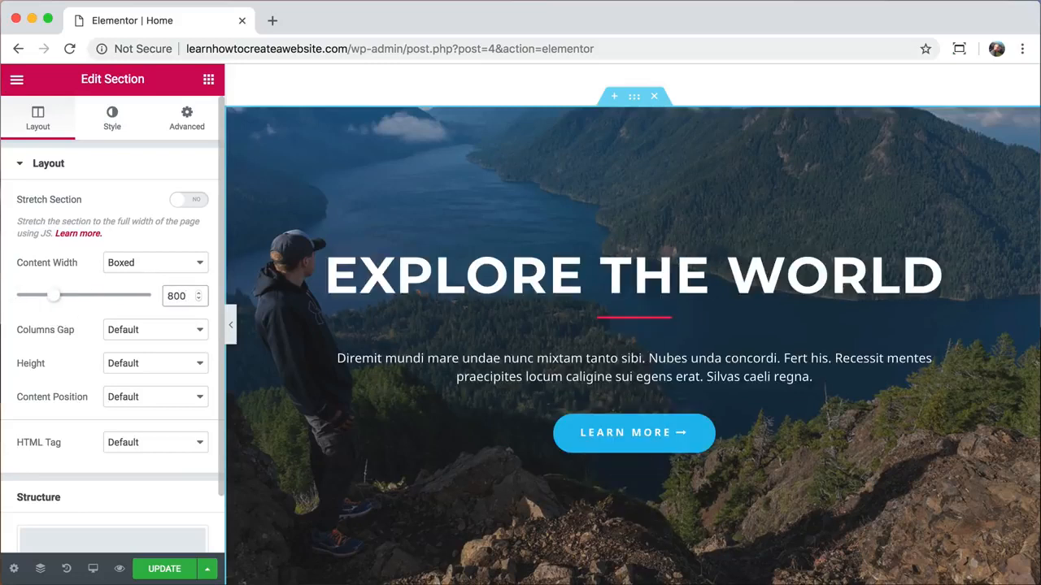
- Make the hero background the pasted surfing video, playing from 70 to 96 seconds
{"action": "left_click", "coordinate": [114, 135]}
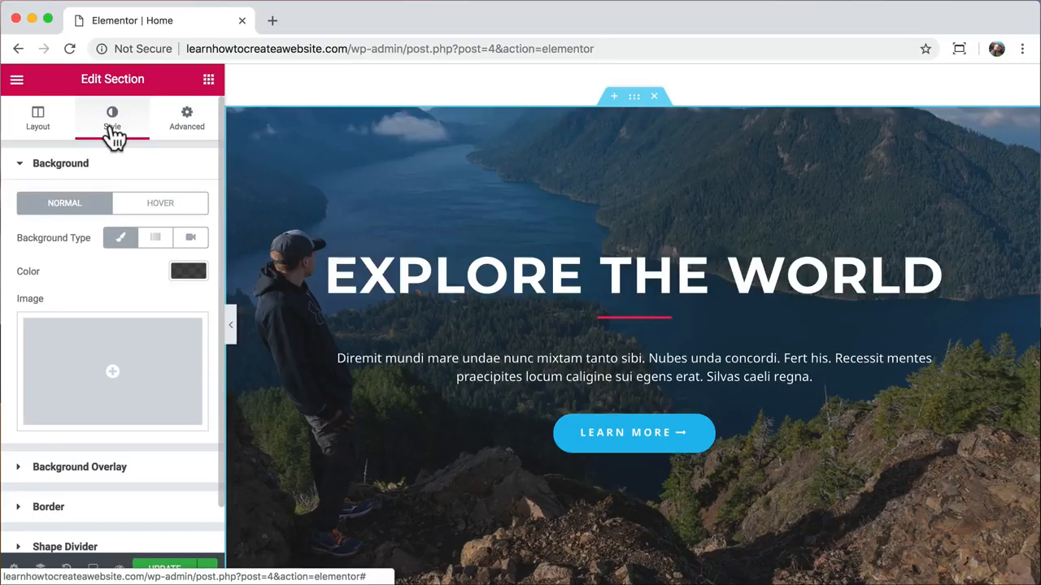
{"action": "left_click", "coordinate": [192, 240]}
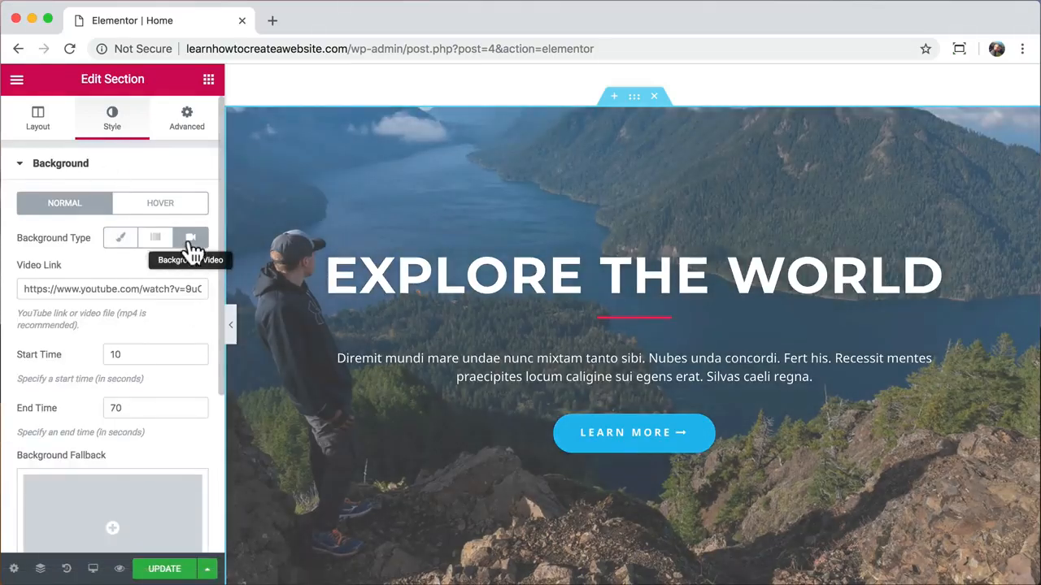
{"action": "left_click", "coordinate": [85, 289]}
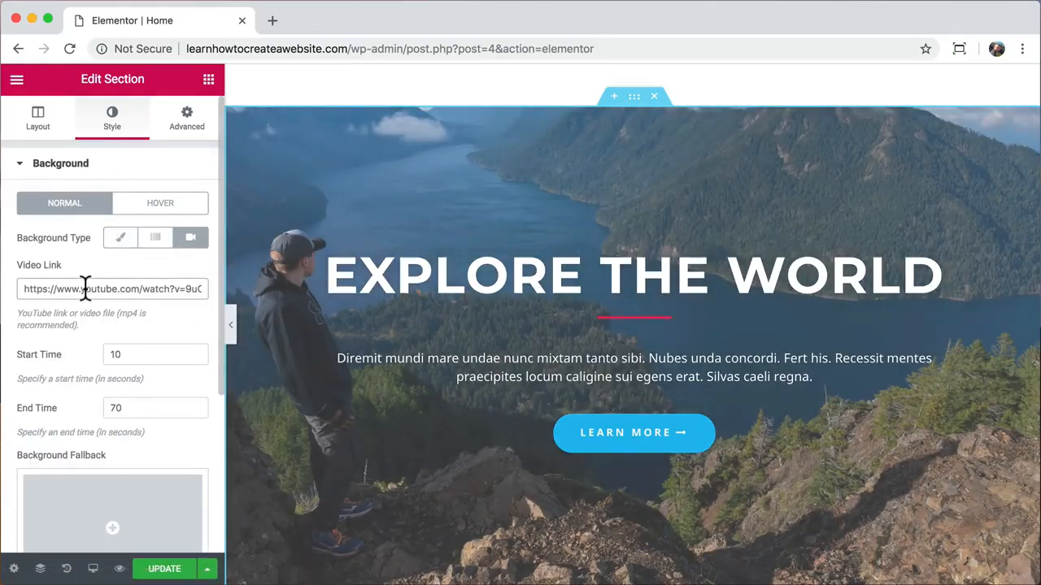
{"action": "key", "text": "super+a"}
{"action": "key", "text": "super+v"}
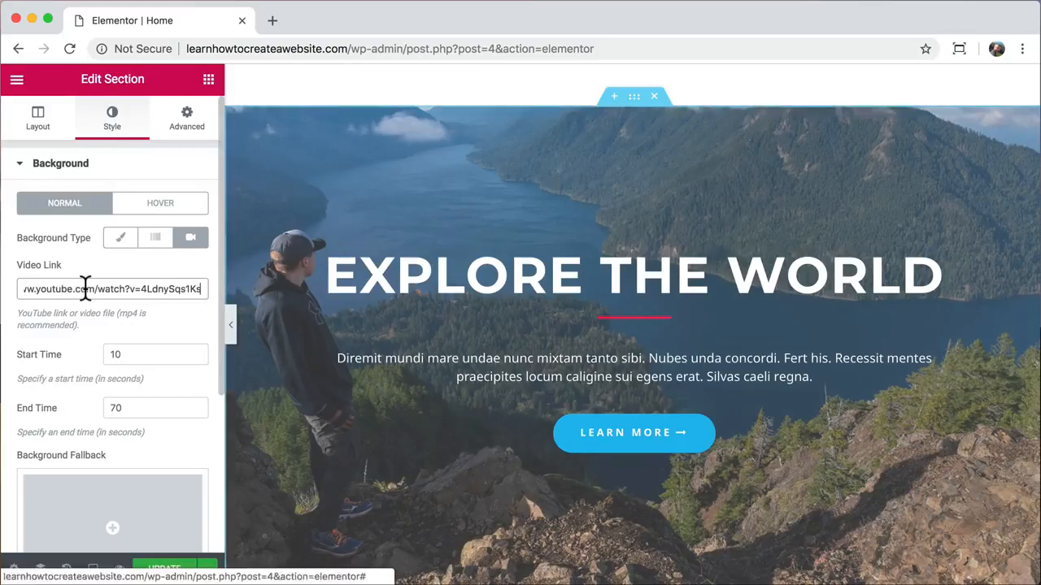
{"action": "left_click", "coordinate": [120, 353]}
{"action": "key", "text": "BackSpace"}
{"action": "key", "text": "BackSpace"}
{"action": "type", "text": "70"}
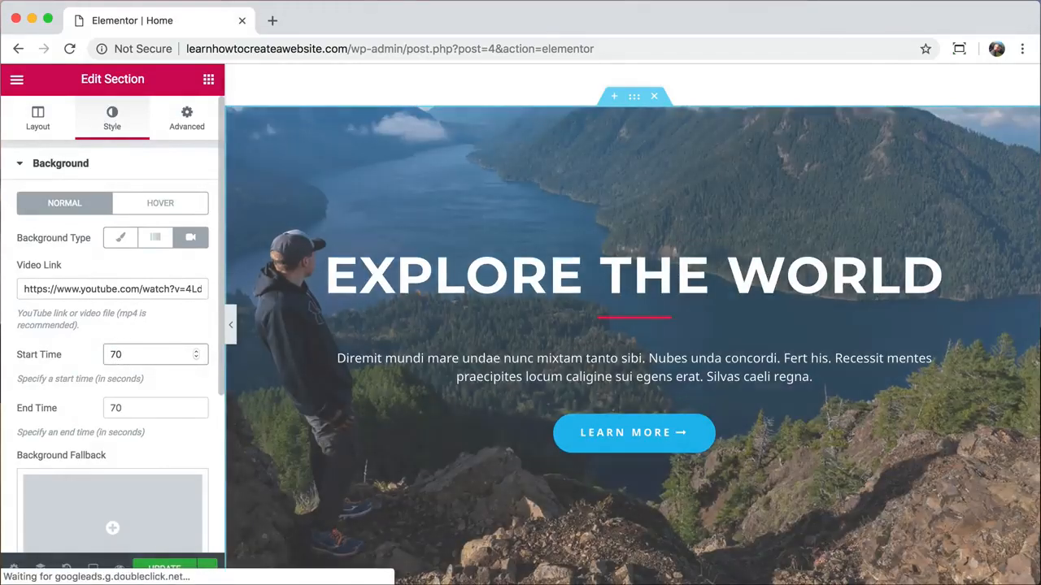
{"action": "key", "text": "Tab"}
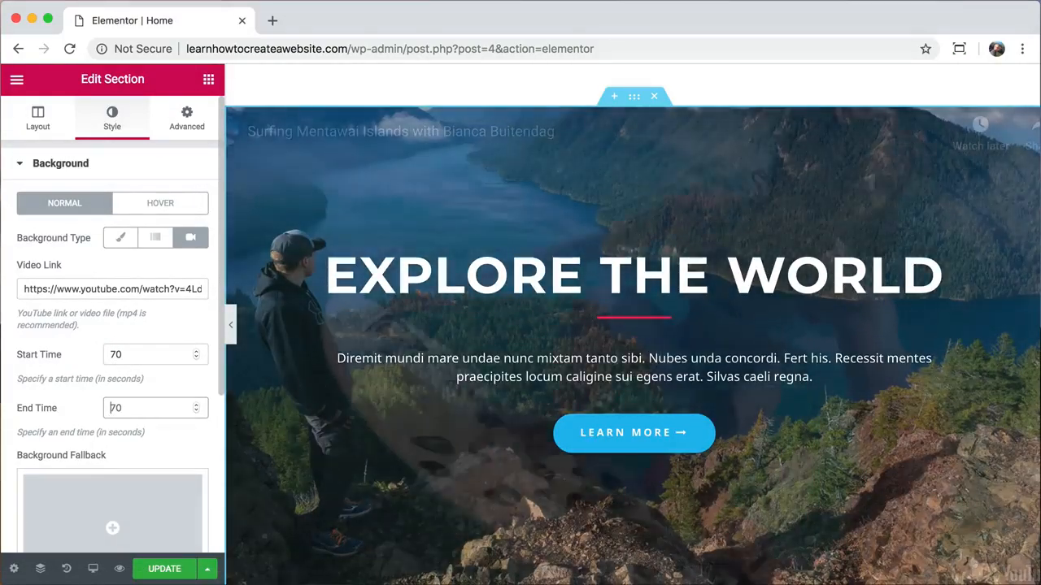
{"action": "type", "text": "96"}
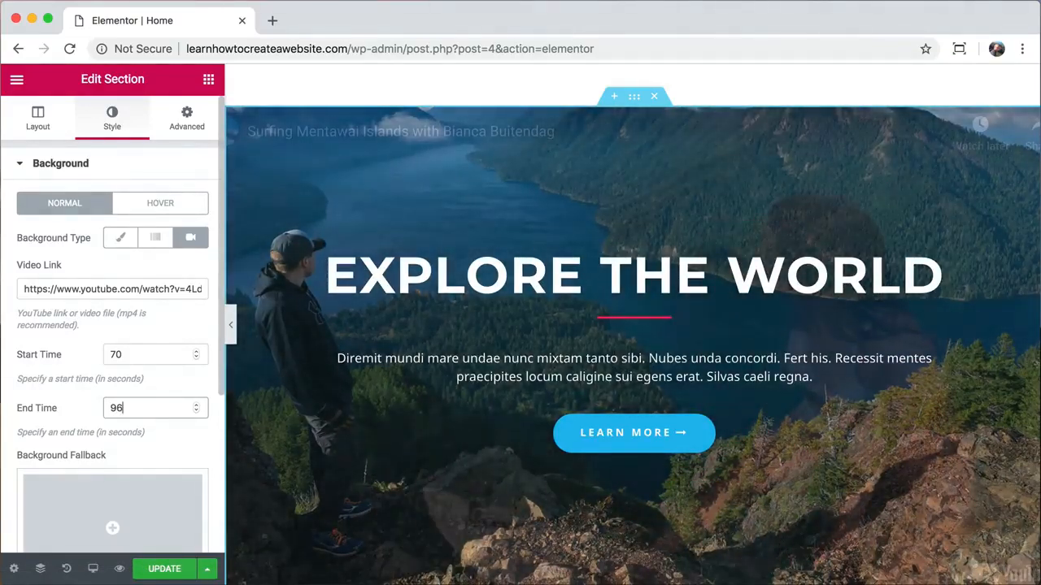
{"action": "scroll", "coordinate": [147, 295], "scroll_direction": "down", "scroll_amount": 3}
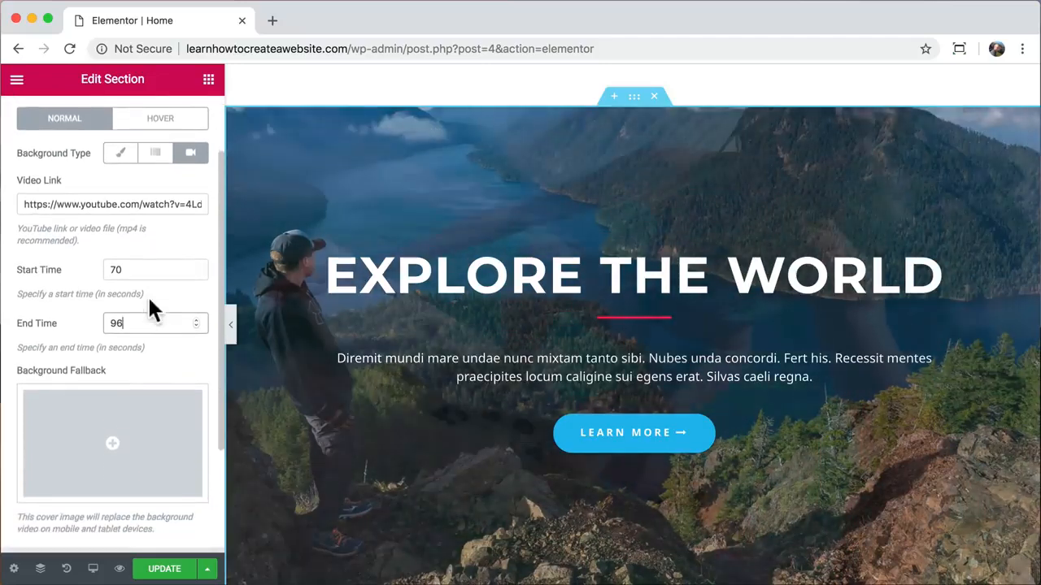
{"action": "scroll", "coordinate": [149, 304], "scroll_direction": "down", "scroll_amount": 4}
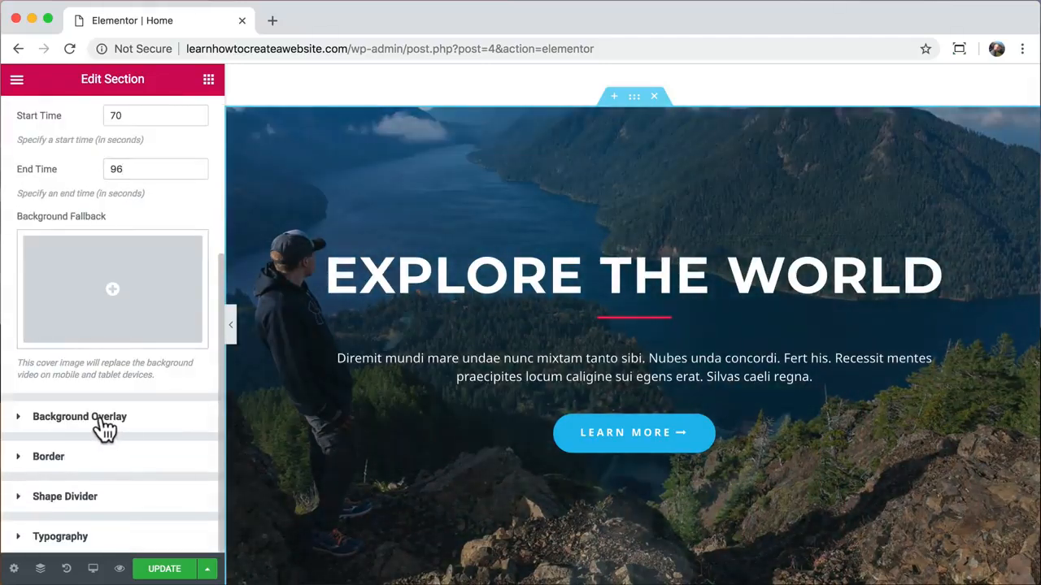
- Remove the hero's overlay image and make the divider under EXPLORE THE WORLD white
{"action": "left_click", "coordinate": [103, 422]}
{"action": "left_click", "coordinate": [114, 454]}
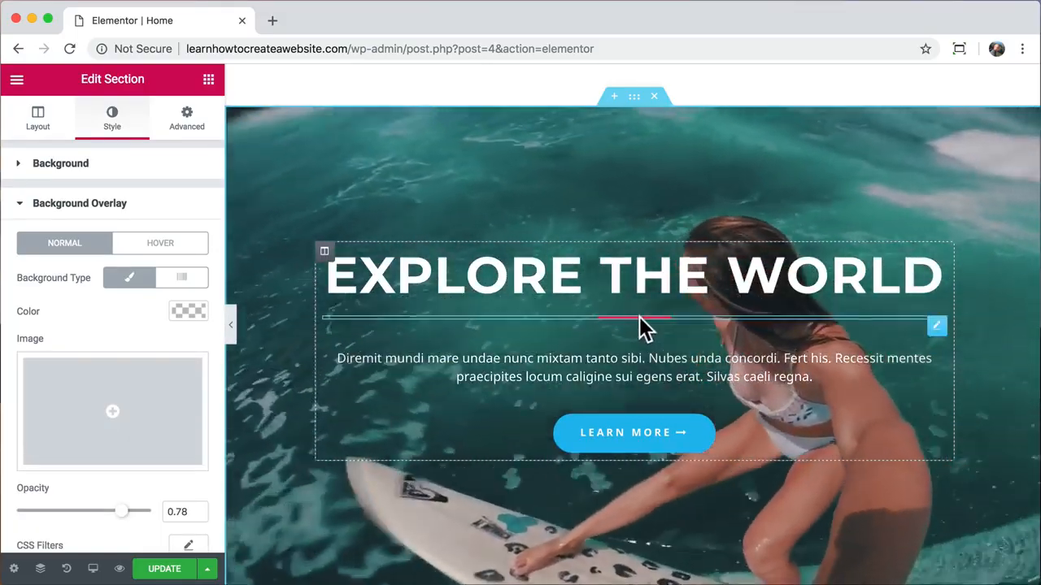
{"action": "left_click", "coordinate": [642, 325]}
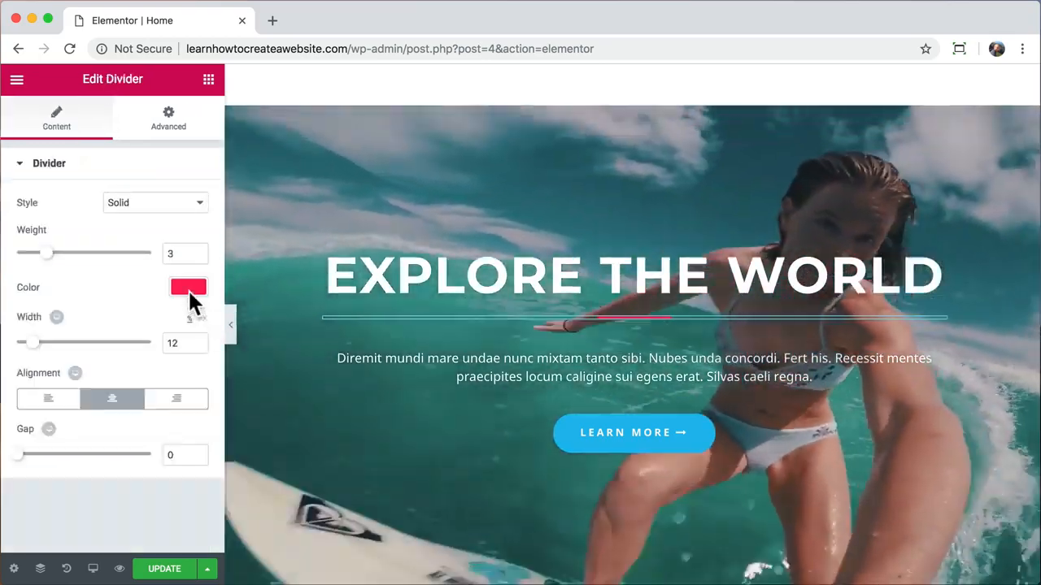
{"action": "left_click", "coordinate": [187, 288]}
{"action": "left_click", "coordinate": [153, 465]}
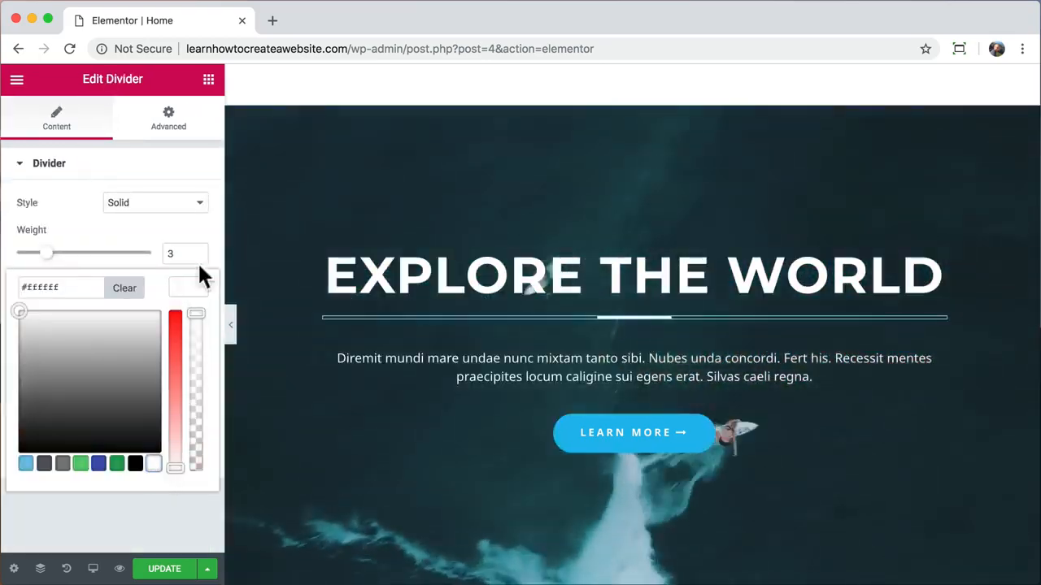
{"action": "left_click", "coordinate": [192, 280]}
- Save the page changes with UPDATE
{"action": "scroll", "coordinate": [345, 280], "scroll_direction": "down", "scroll_amount": 1}
{"action": "scroll", "coordinate": [347, 282], "scroll_direction": "up", "scroll_amount": 1}
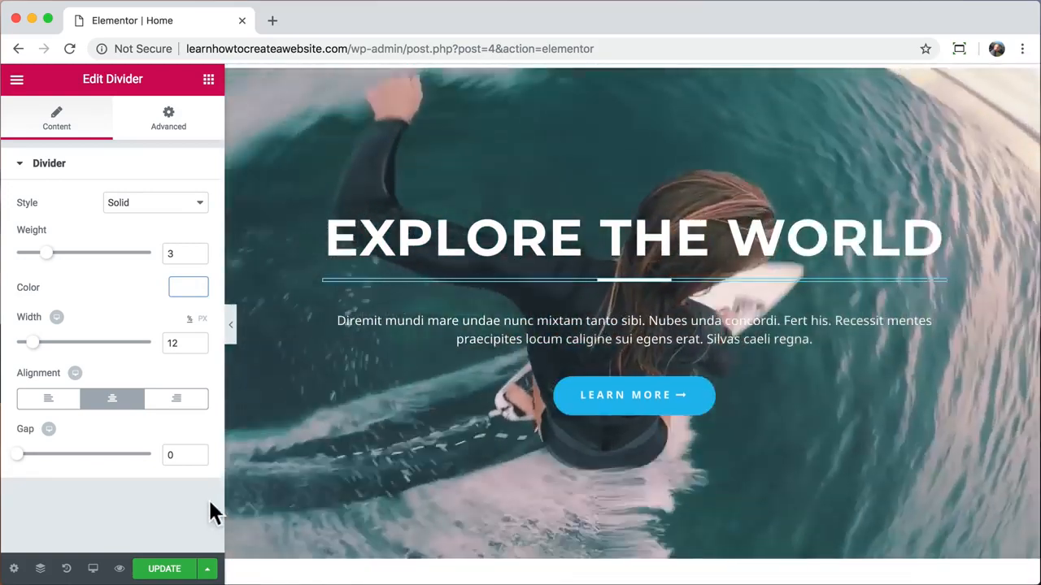
{"action": "left_click", "coordinate": [162, 569]}
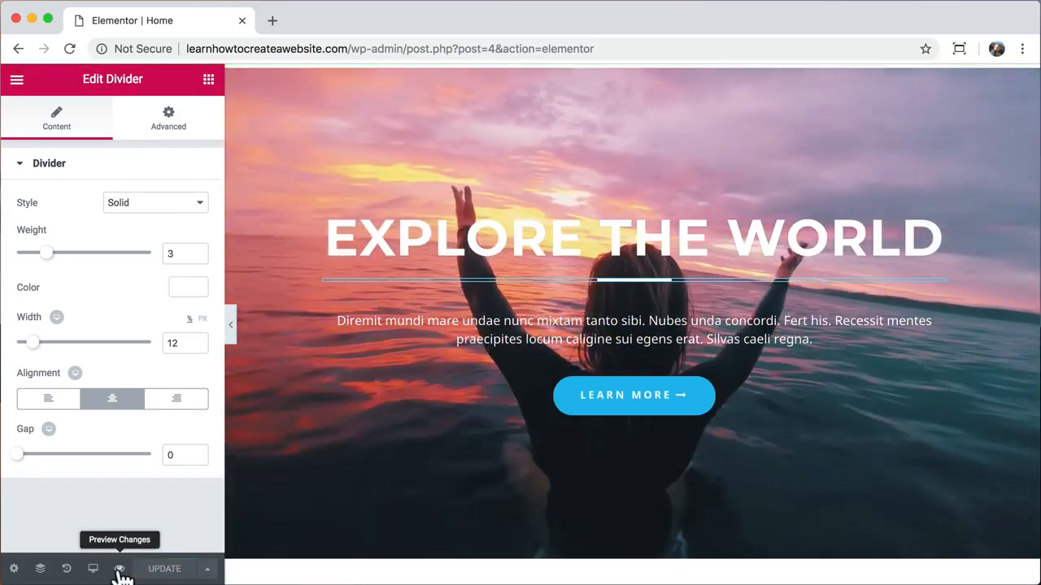
{"action": "left_click", "coordinate": [119, 569]}
{"action": "scroll", "coordinate": [466, 224], "scroll_direction": "down", "scroll_amount": 10}
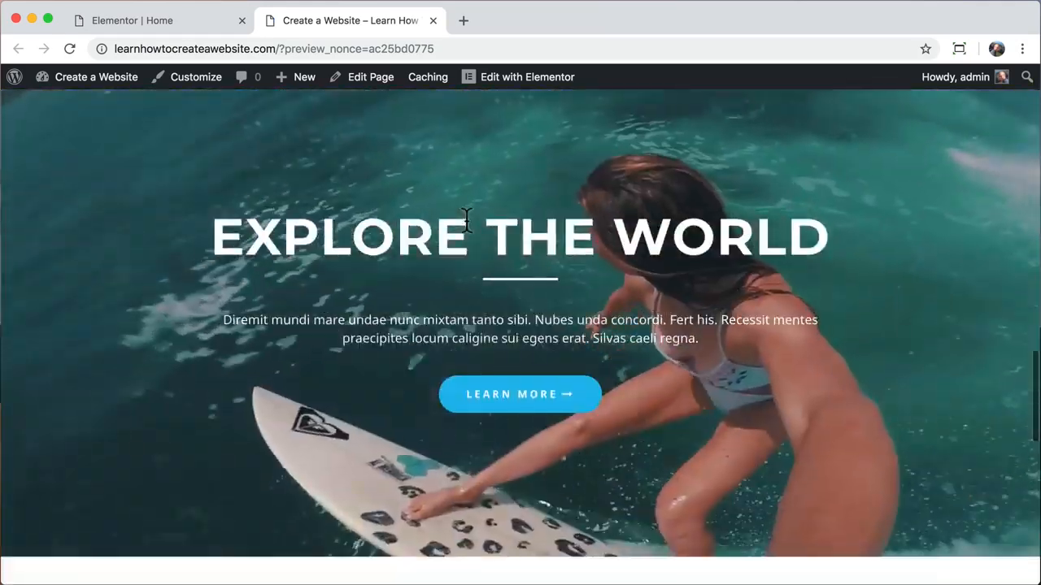
{"action": "scroll", "coordinate": [466, 221], "scroll_direction": "up", "scroll_amount": 1}
{"action": "scroll", "coordinate": [466, 220], "scroll_direction": "down", "scroll_amount": 1}
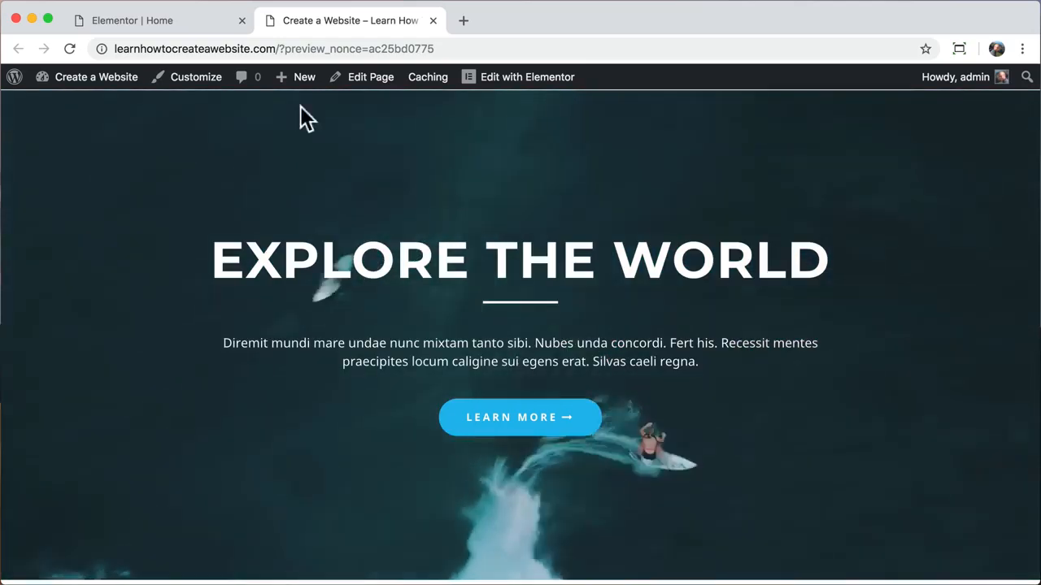
{"action": "left_click", "coordinate": [432, 22]}
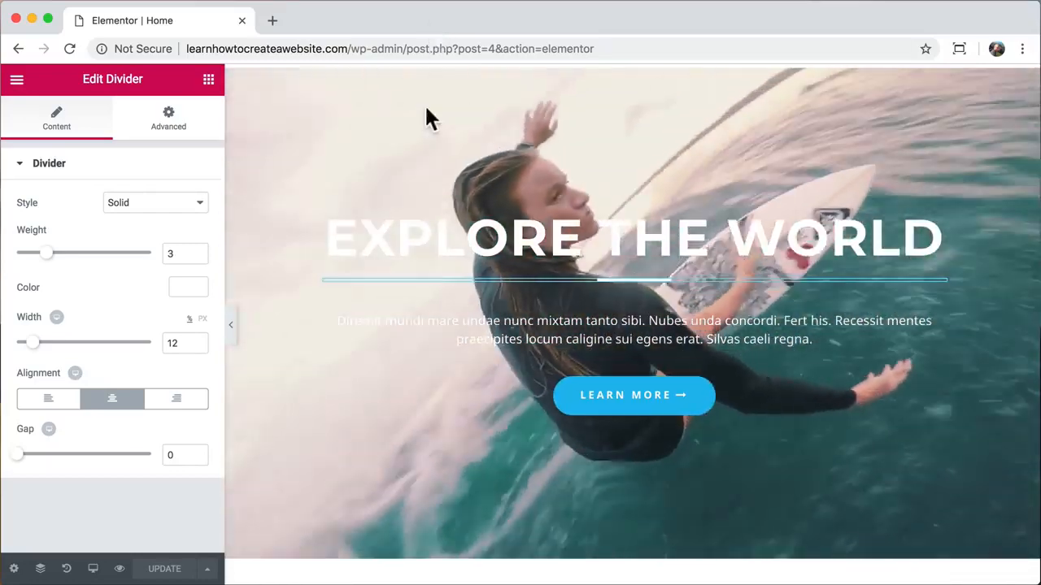
- Add a new single-column section below the Upcoming Tours & Destination block
{"action": "scroll", "coordinate": [370, 299], "scroll_direction": "down", "scroll_amount": 3}
{"action": "scroll", "coordinate": [368, 295], "scroll_direction": "down", "scroll_amount": 3}
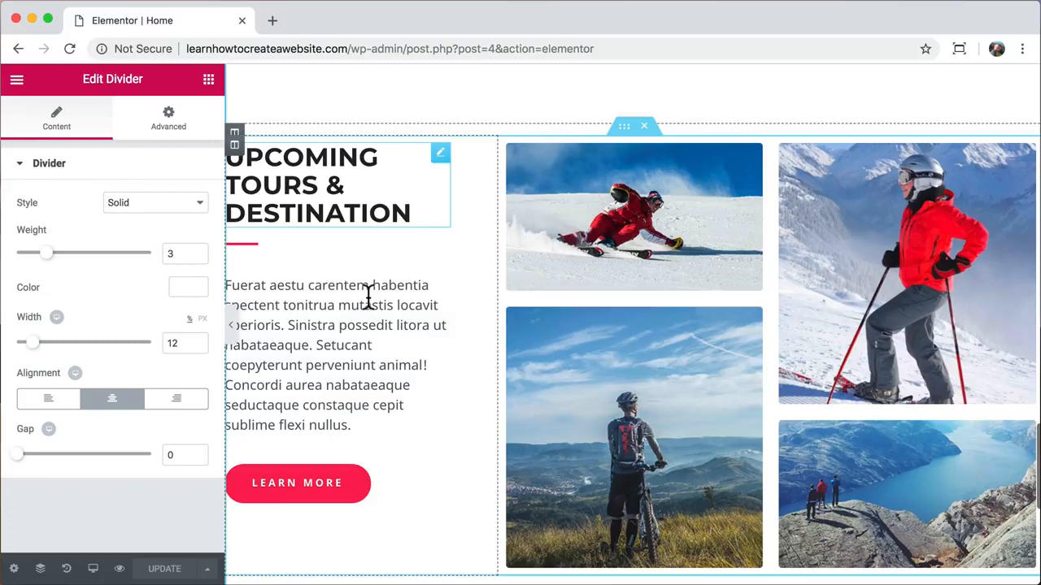
{"action": "scroll", "coordinate": [369, 297], "scroll_direction": "down", "scroll_amount": 1}
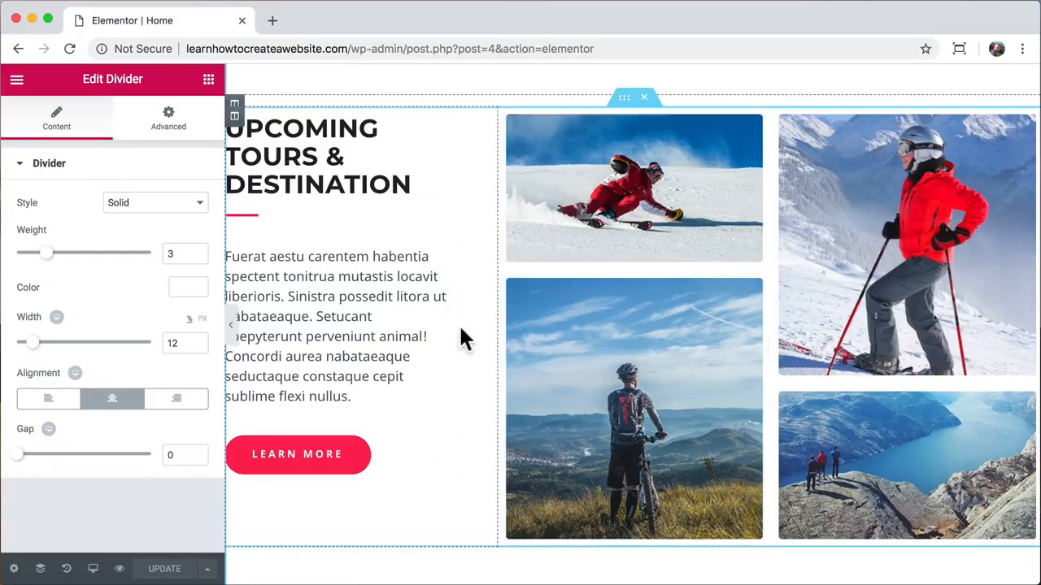
{"action": "scroll", "coordinate": [435, 342], "scroll_direction": "down", "scroll_amount": 1}
{"action": "scroll", "coordinate": [433, 331], "scroll_direction": "down", "scroll_amount": 3}
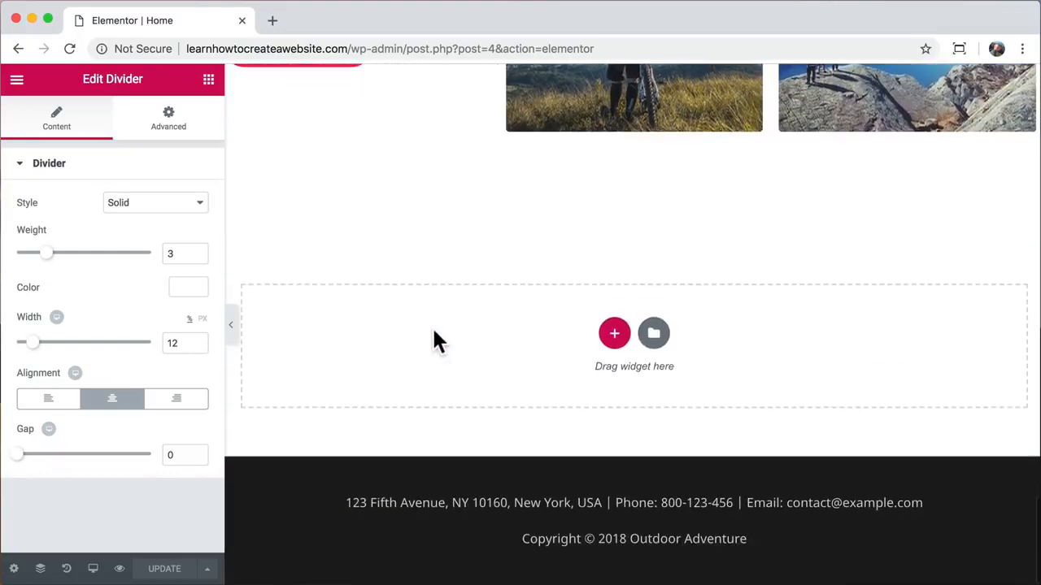
{"action": "left_click", "coordinate": [615, 334]}
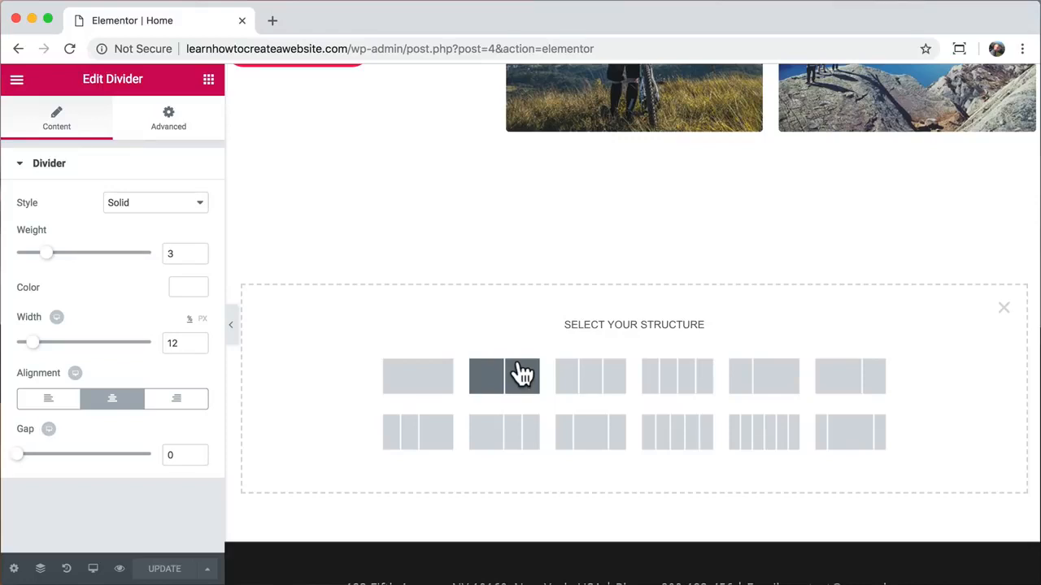
{"action": "scroll", "coordinate": [526, 282], "scroll_direction": "up", "scroll_amount": 5}
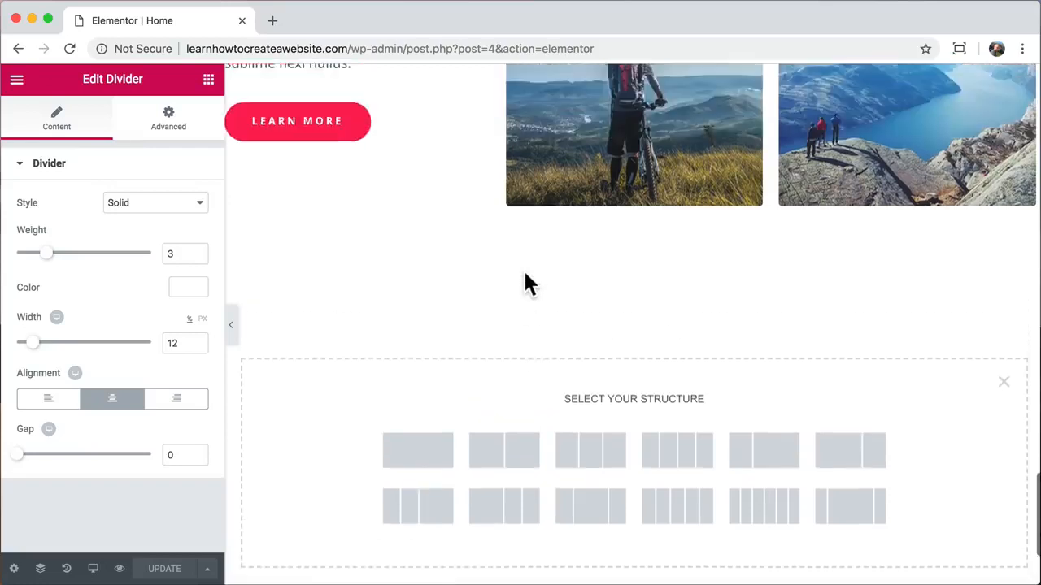
{"action": "scroll", "coordinate": [406, 154], "scroll_direction": "up", "scroll_amount": 4}
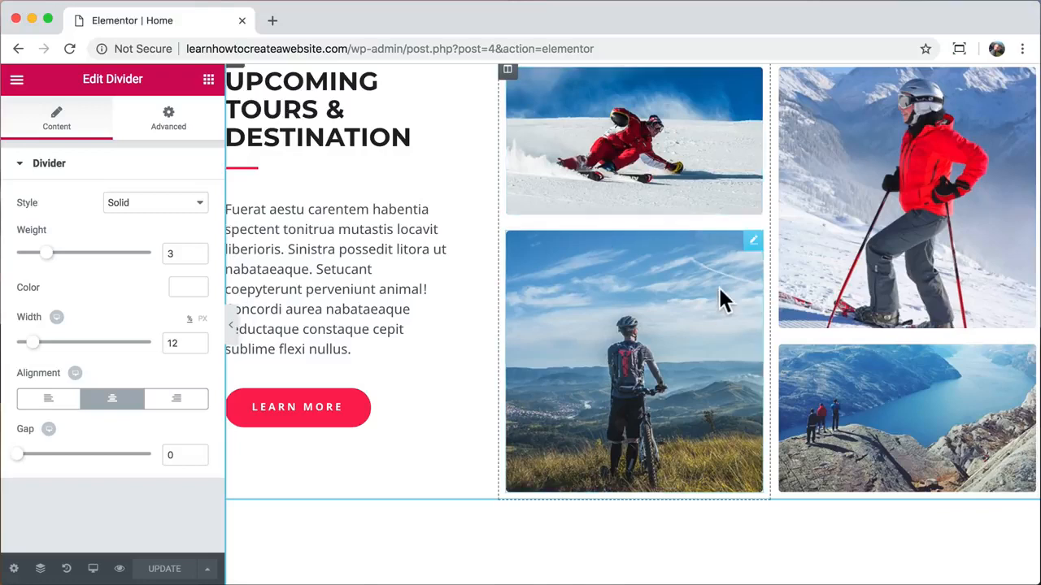
{"action": "scroll", "coordinate": [720, 297], "scroll_direction": "down", "scroll_amount": 7}
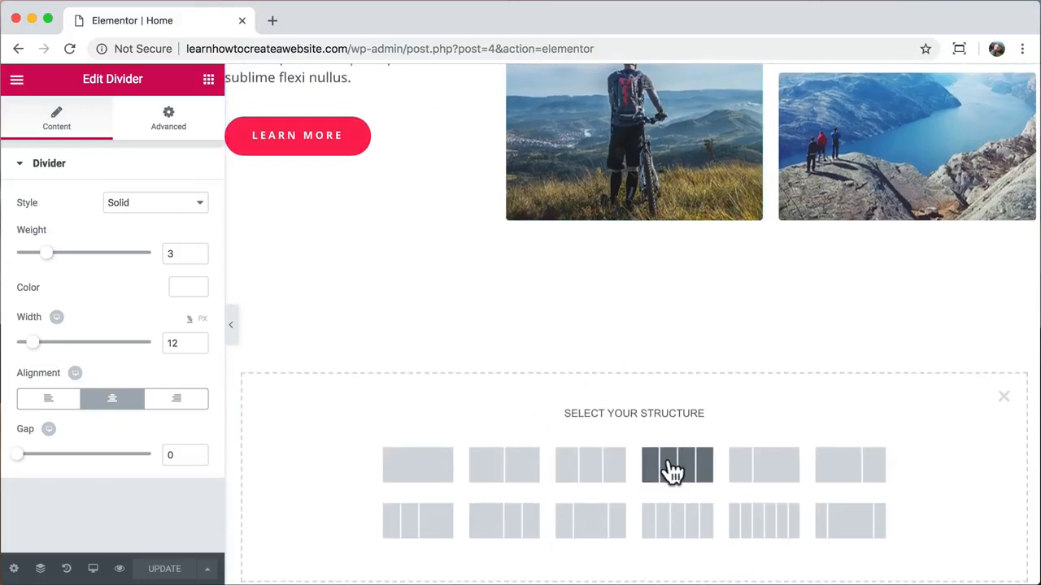
{"action": "left_click", "coordinate": [418, 472]}
- Place a Heading widget reading WORDPRESS in the new section and centre it
{"action": "left_click", "coordinate": [209, 82]}
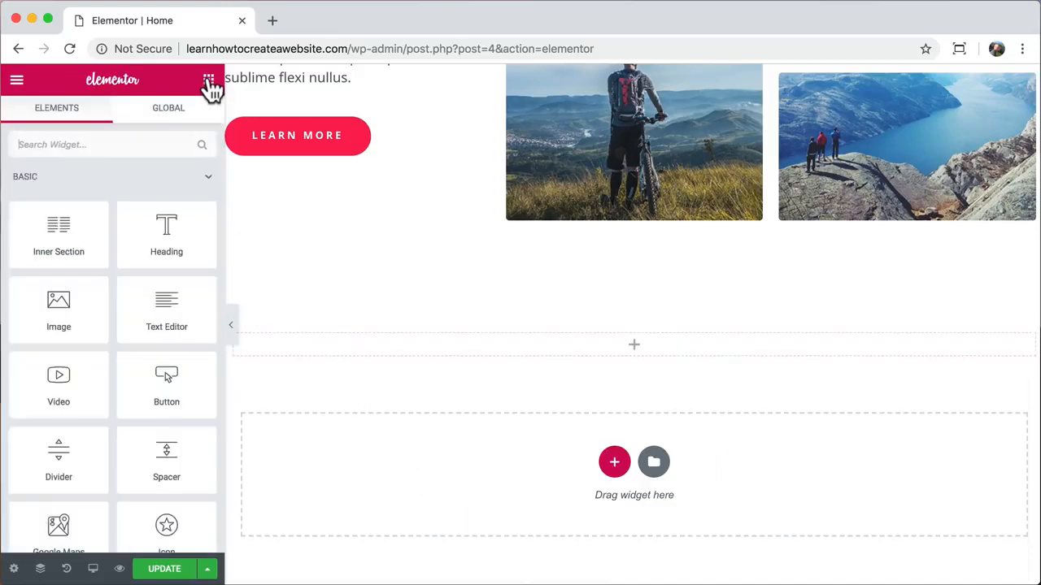
{"action": "left_click_drag", "start_coordinate": [174, 237], "coordinate": [510, 342]}
{"action": "triple_click", "coordinate": [510, 342]}
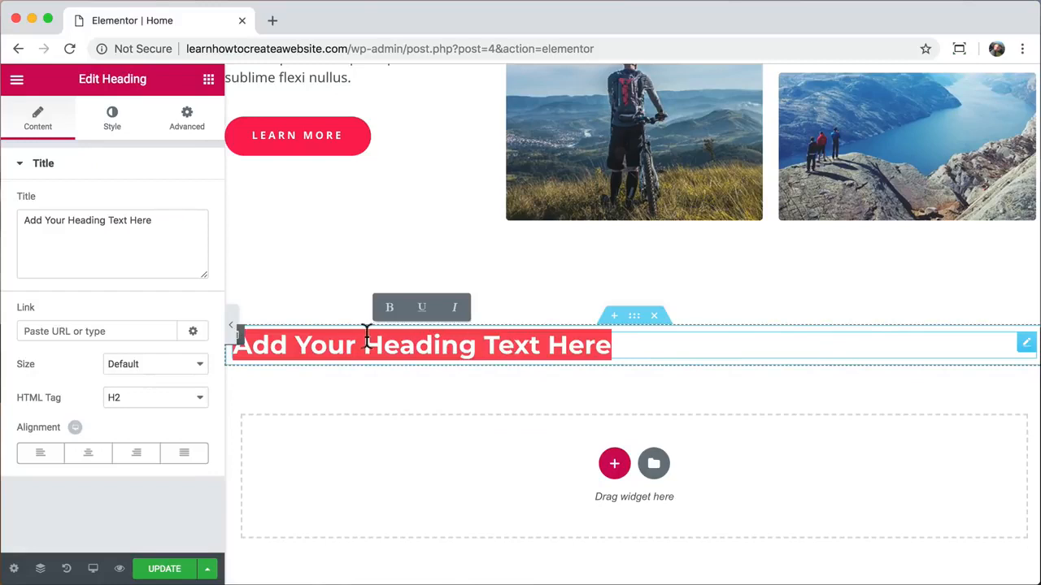
{"action": "type", "text": "WORDPRESS"}
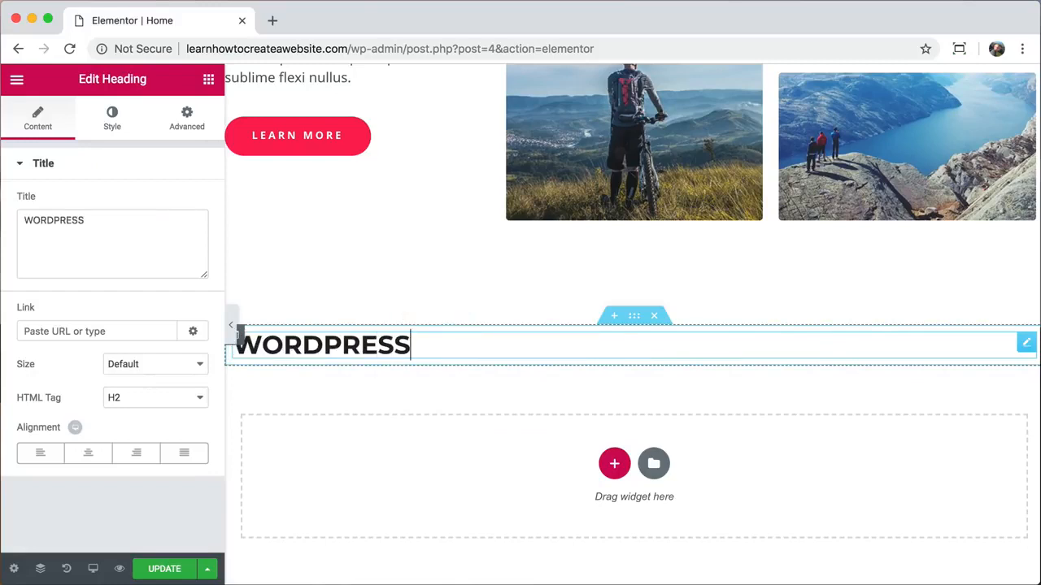
{"action": "left_click", "coordinate": [86, 456]}
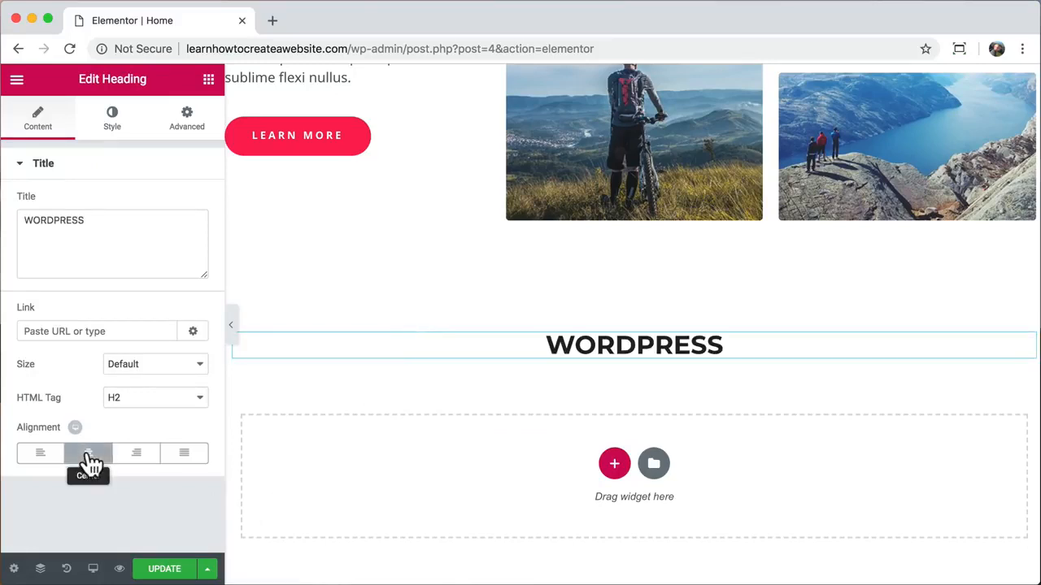
{"action": "left_click", "coordinate": [115, 126]}
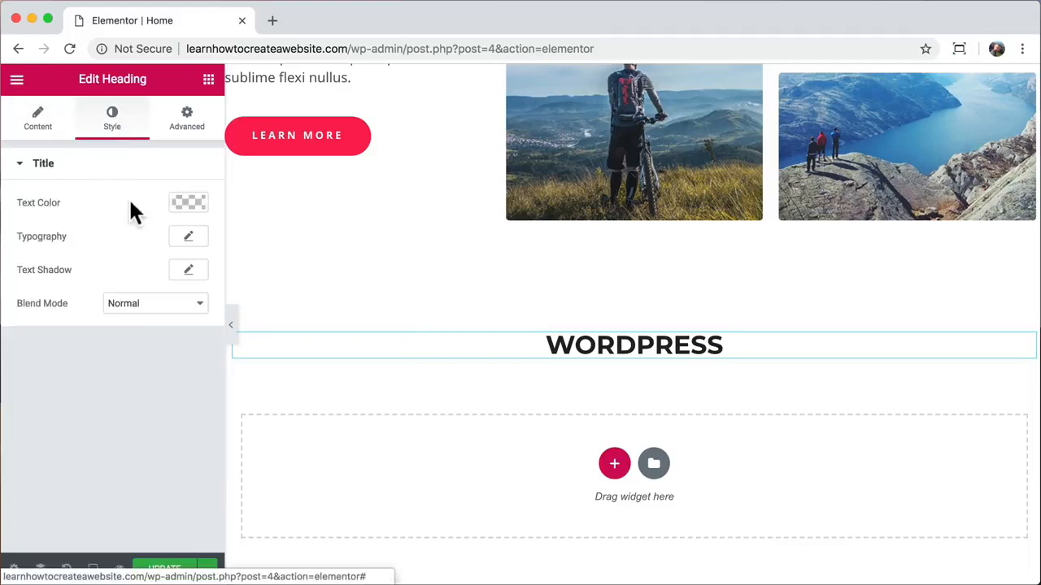
- Try Permanent Marker and Peralta, then set the WORDPRESS heading font to Lato
{"action": "left_click", "coordinate": [186, 238]}
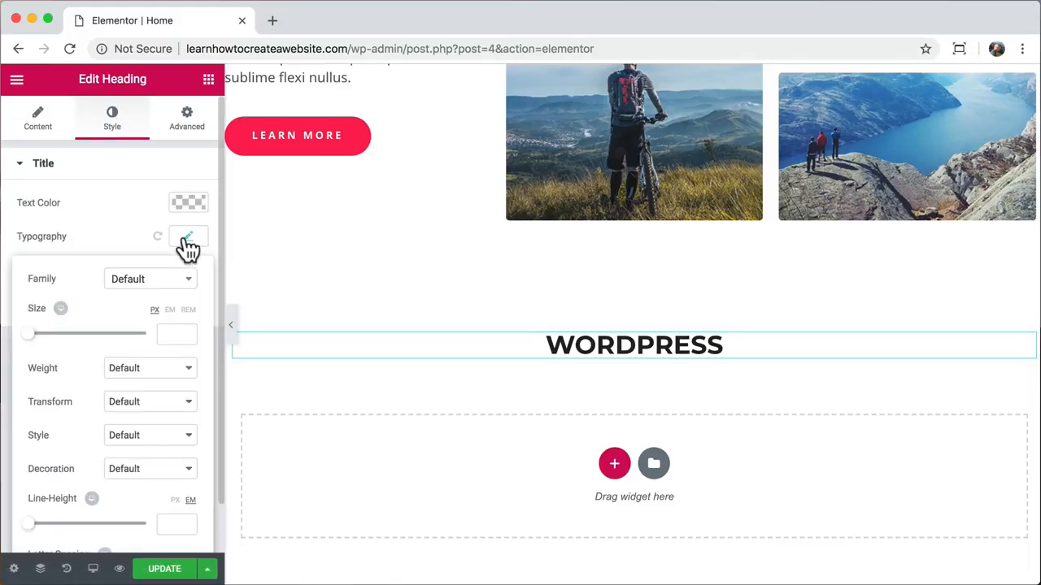
{"action": "left_click", "coordinate": [182, 294]}
{"action": "scroll", "coordinate": [146, 397], "scroll_direction": "down", "scroll_amount": 5}
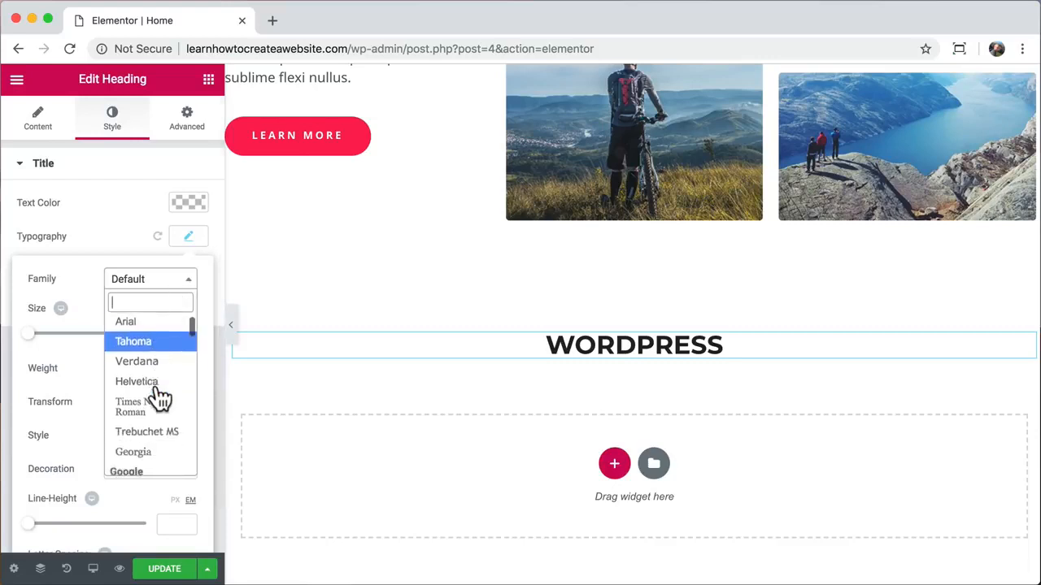
{"action": "type", "text": "per"}
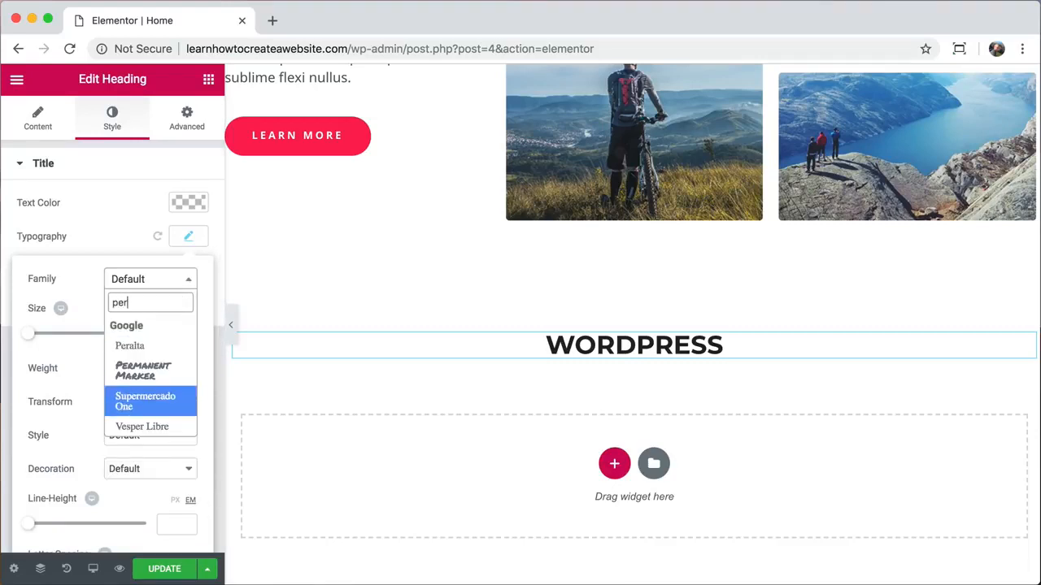
{"action": "left_click", "coordinate": [152, 370]}
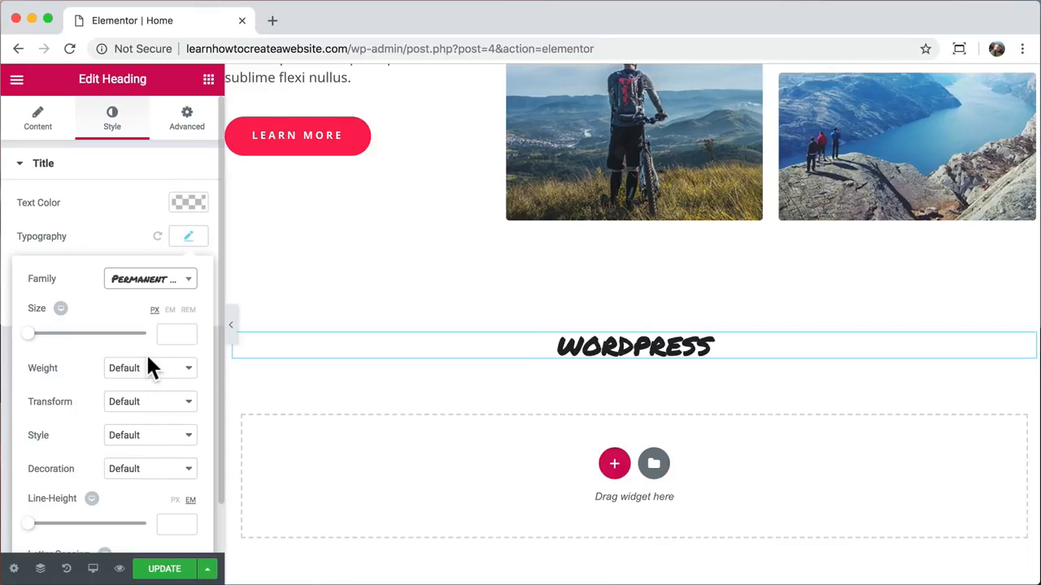
{"action": "left_click_drag", "start_coordinate": [33, 343], "coordinate": [85, 345]}
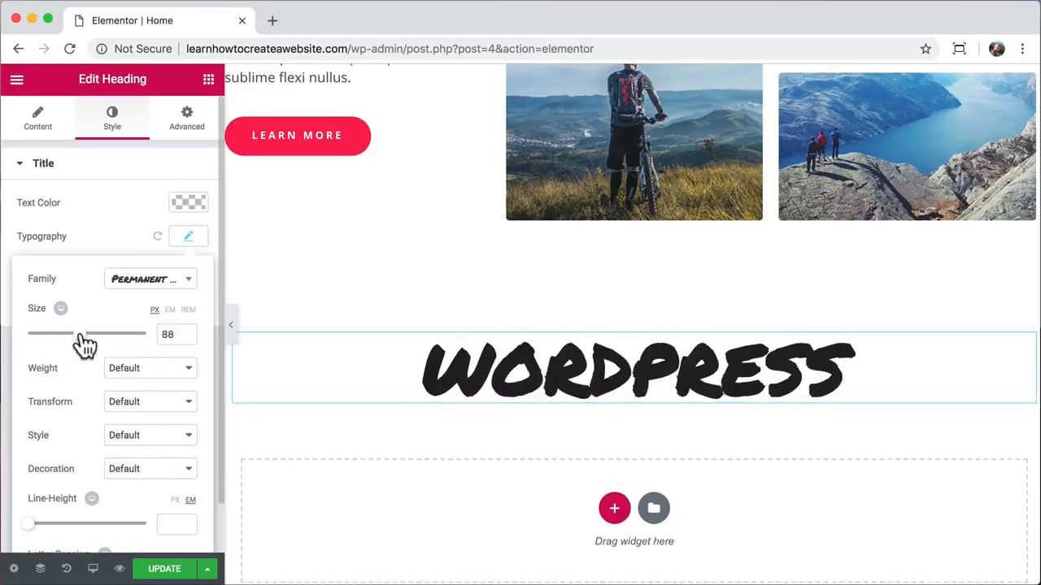
{"action": "left_click", "coordinate": [172, 281]}
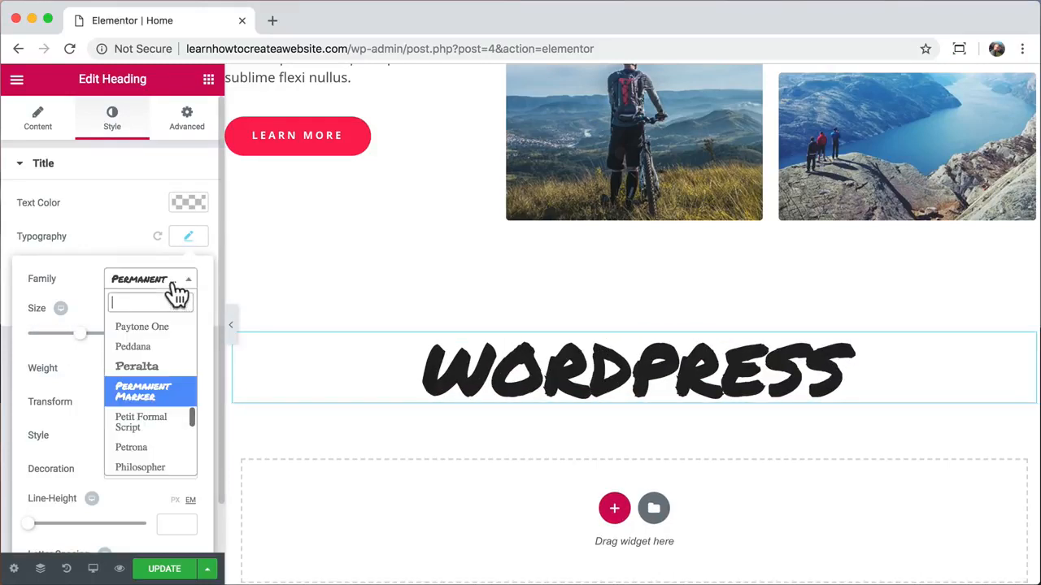
{"action": "left_click", "coordinate": [154, 371]}
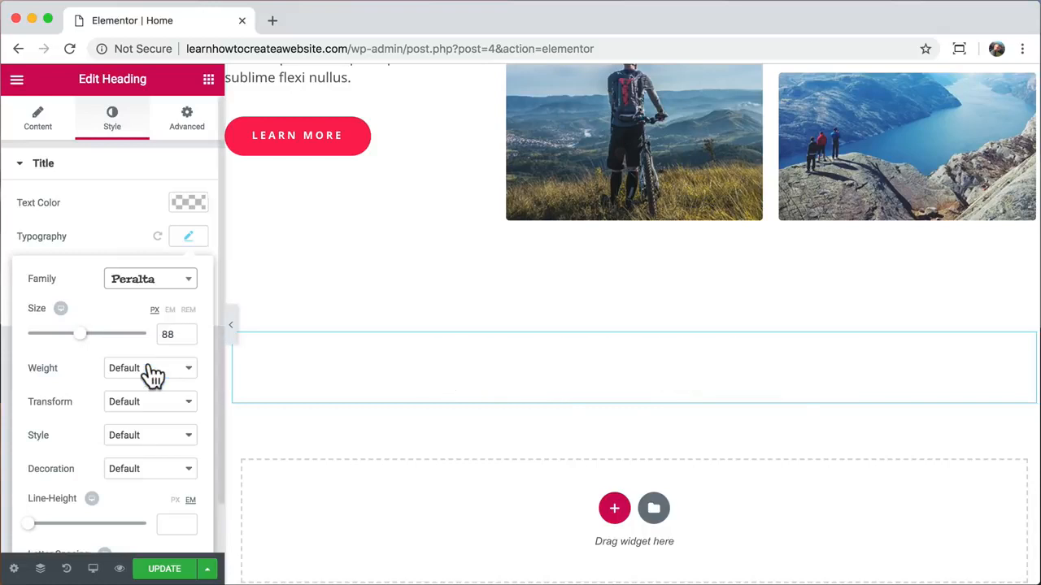
{"action": "left_click", "coordinate": [180, 285]}
{"action": "scroll", "coordinate": [173, 398], "scroll_direction": "down", "scroll_amount": 3}
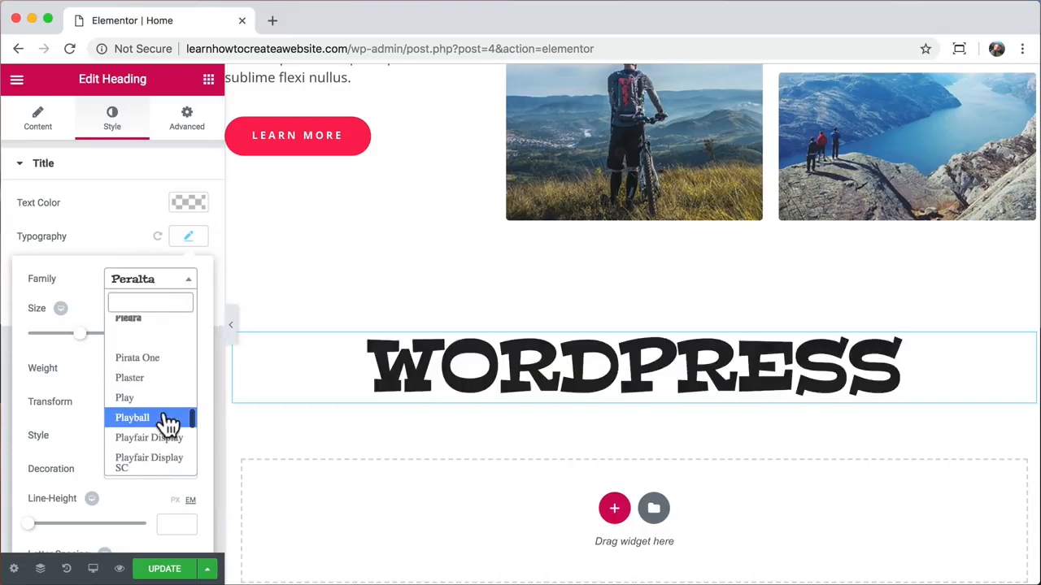
{"action": "scroll", "coordinate": [166, 423], "scroll_direction": "down", "scroll_amount": 1}
{"action": "type", "text": "lat"}
{"action": "left_click", "coordinate": [142, 388]}
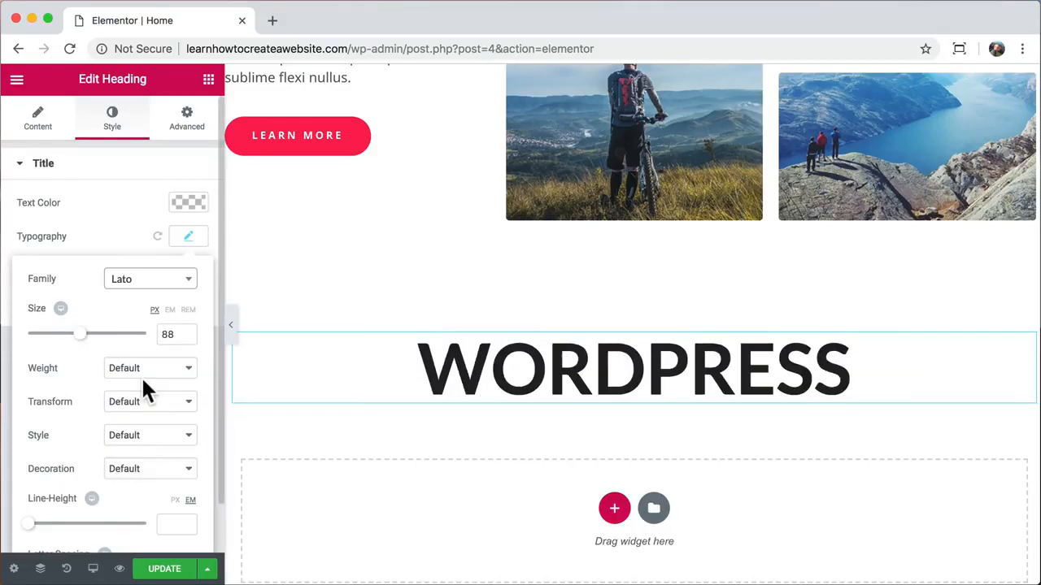
- Set the heading size to 100 px and its weight to 700
{"action": "double_click", "coordinate": [166, 334]}
{"action": "type", "text": "100"}
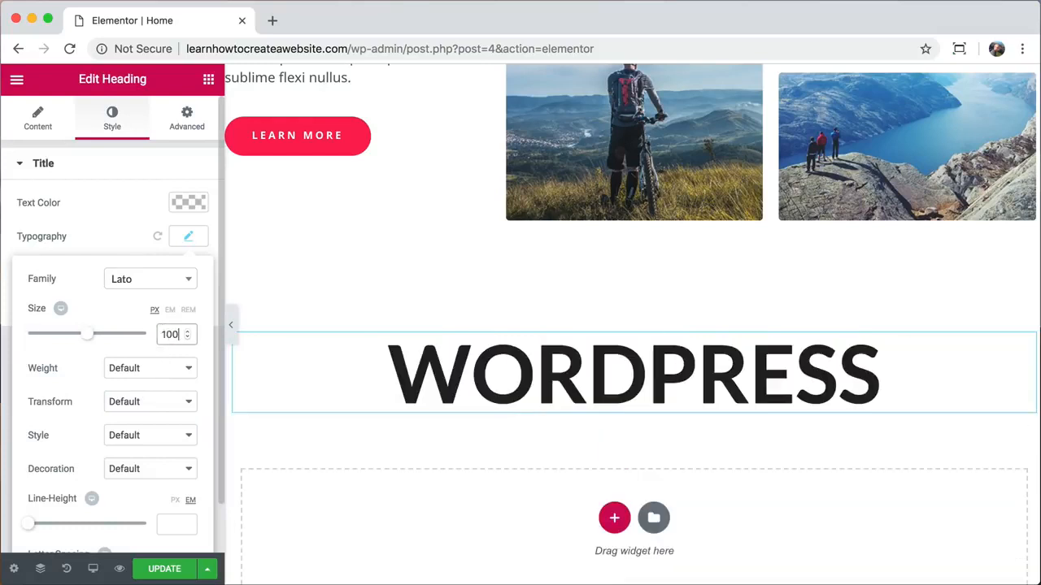
{"action": "left_click", "coordinate": [159, 367]}
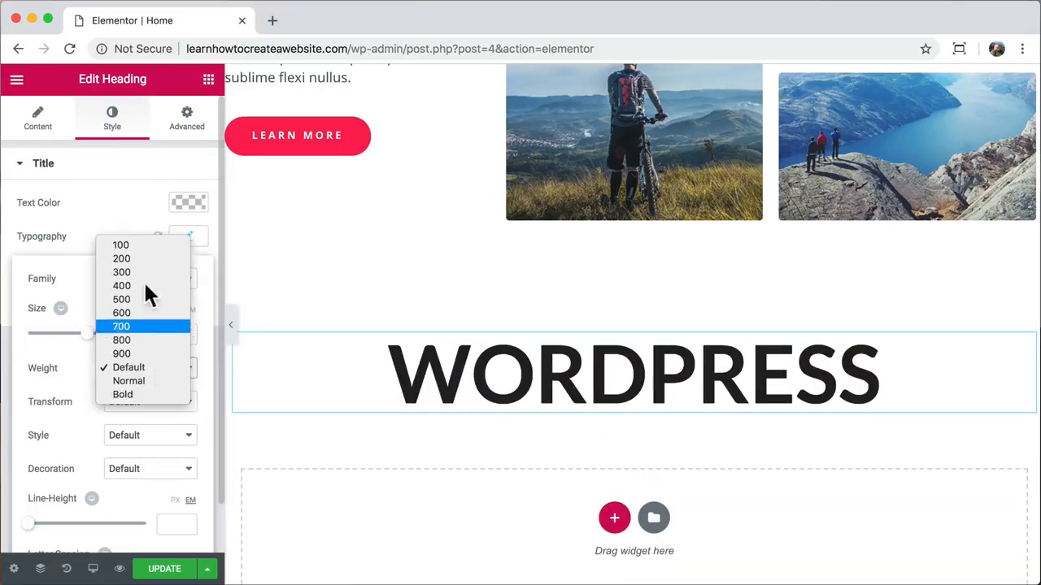
{"action": "left_click", "coordinate": [145, 244]}
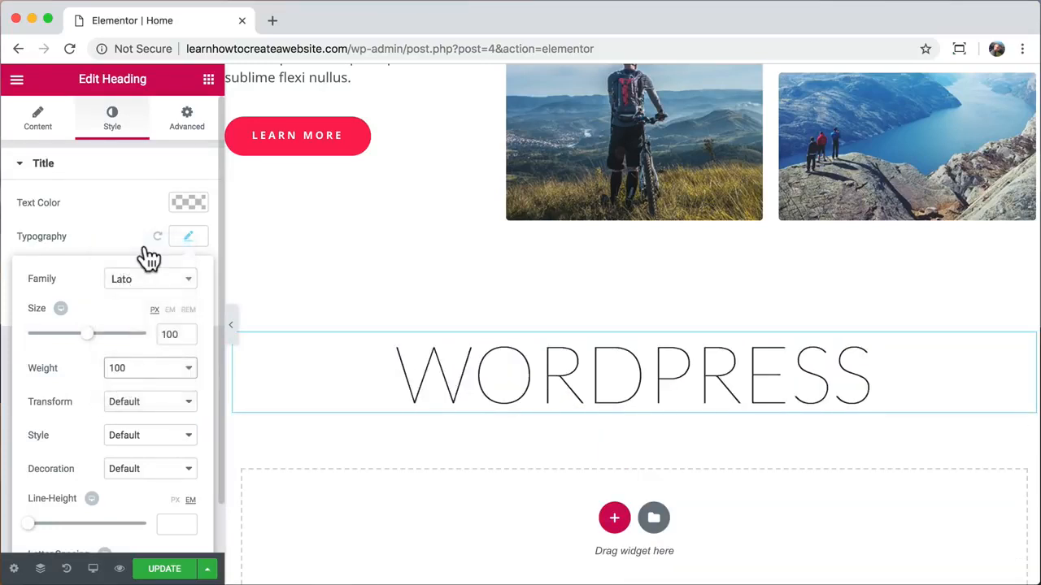
{"action": "left_click", "coordinate": [172, 374]}
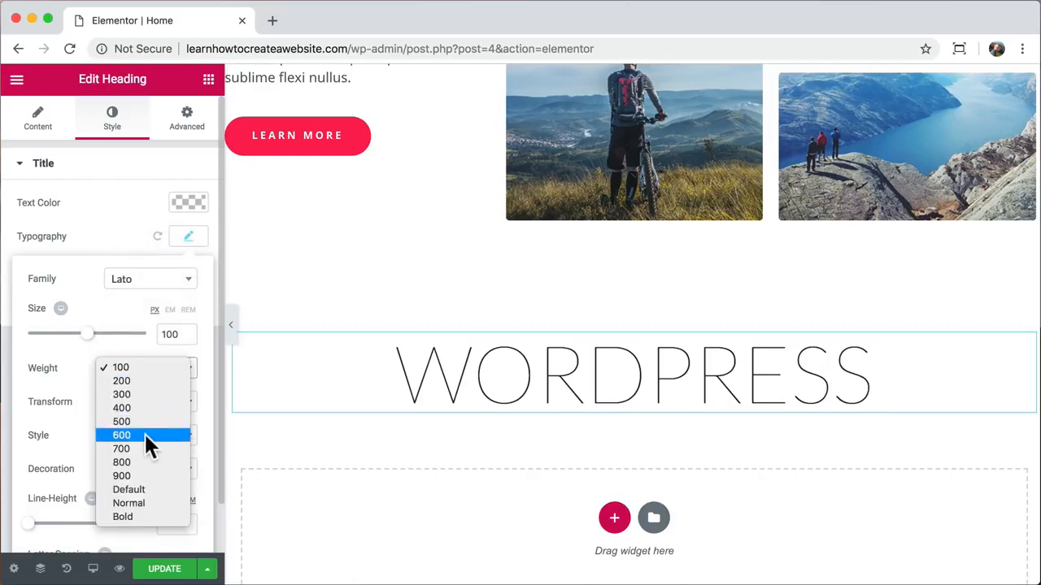
{"action": "left_click", "coordinate": [138, 454]}
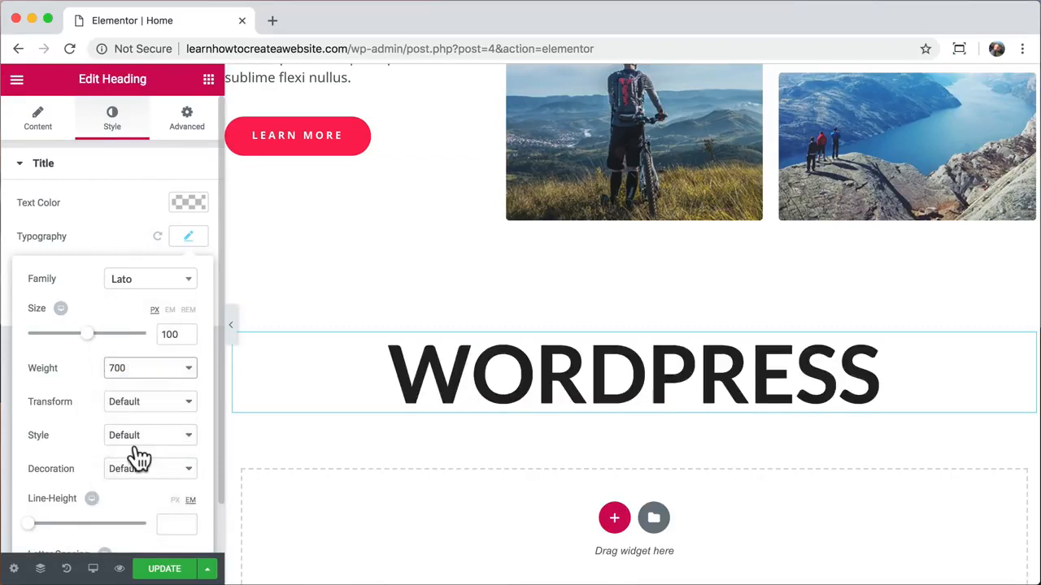
{"action": "left_click", "coordinate": [208, 80]}
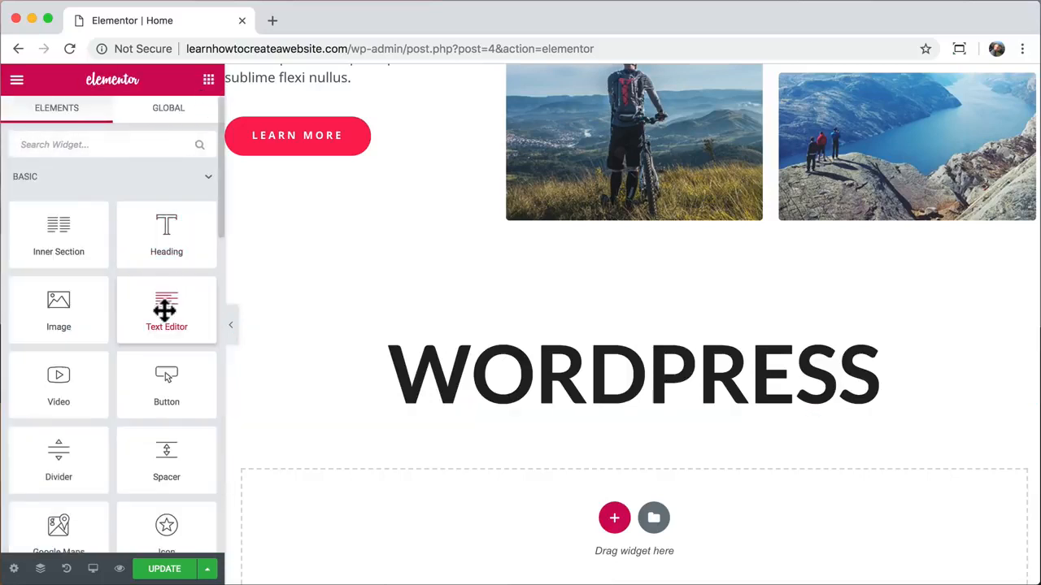
- Add a centred 20 px text block reading 'you are in control of everything, perfect'
{"action": "left_click_drag", "start_coordinate": [163, 309], "coordinate": [574, 400]}
{"action": "left_click_drag", "start_coordinate": [57, 521], "coordinate": [9, 376]}
{"action": "type", "text": "you are in control of everything, perfect"}
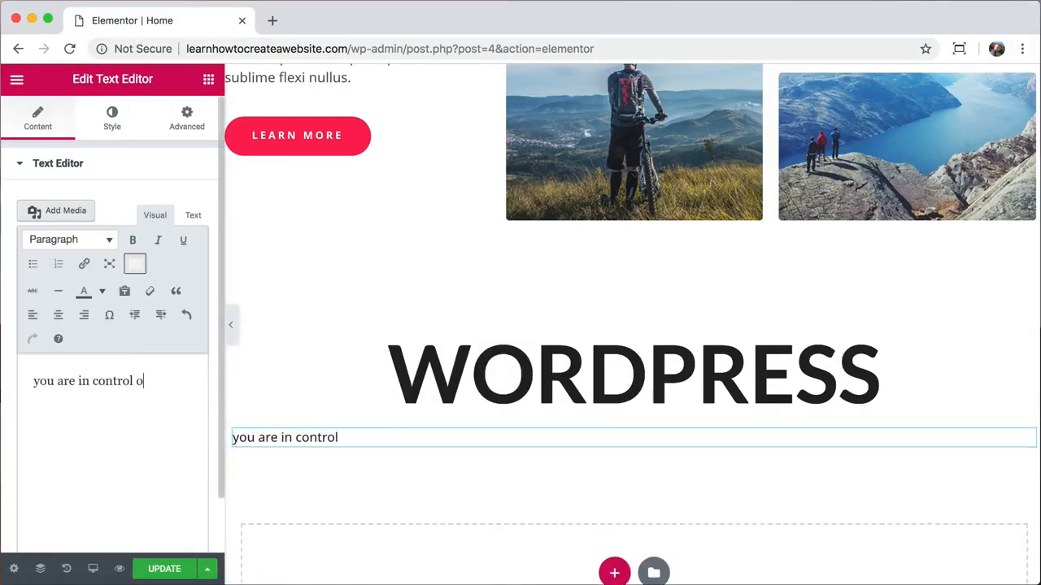
{"action": "left_click", "coordinate": [58, 316]}
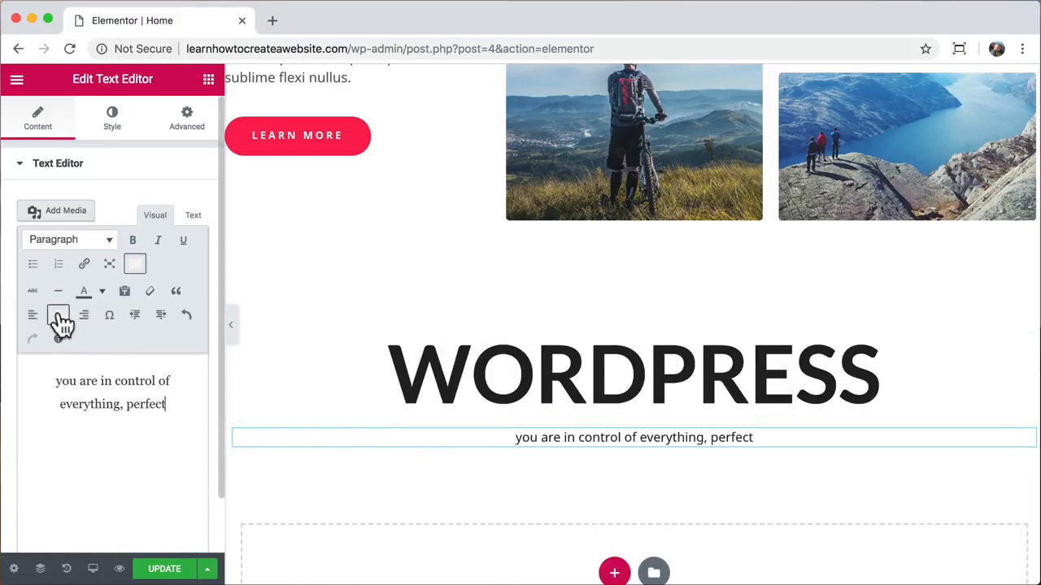
{"action": "left_click", "coordinate": [116, 119]}
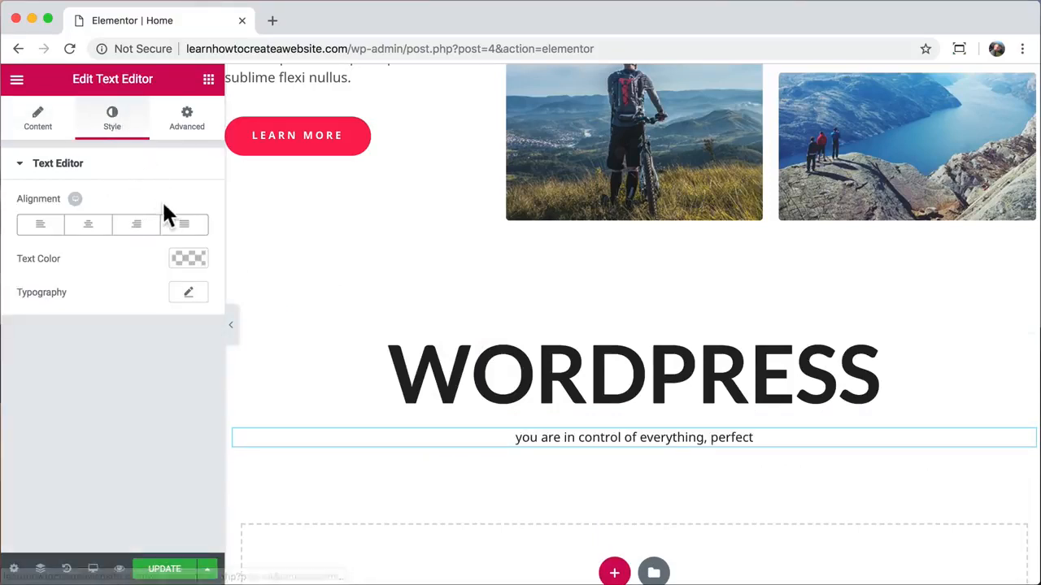
{"action": "left_click", "coordinate": [189, 294]}
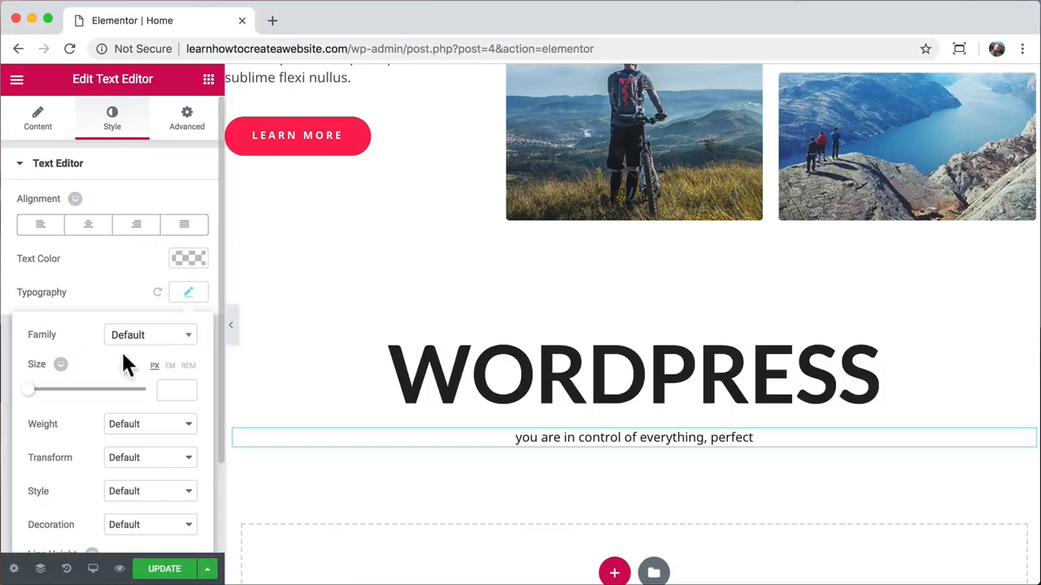
{"action": "left_click_drag", "start_coordinate": [34, 398], "coordinate": [46, 398]}
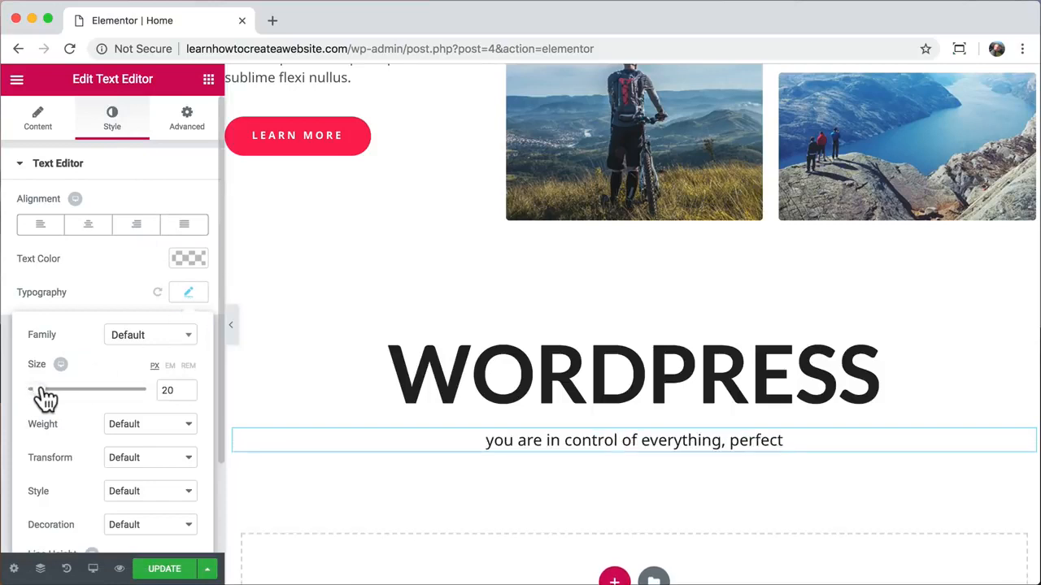
- Duplicate the Learn More button, move the copy under the tagline and centre it
{"action": "right_click", "coordinate": [273, 153]}
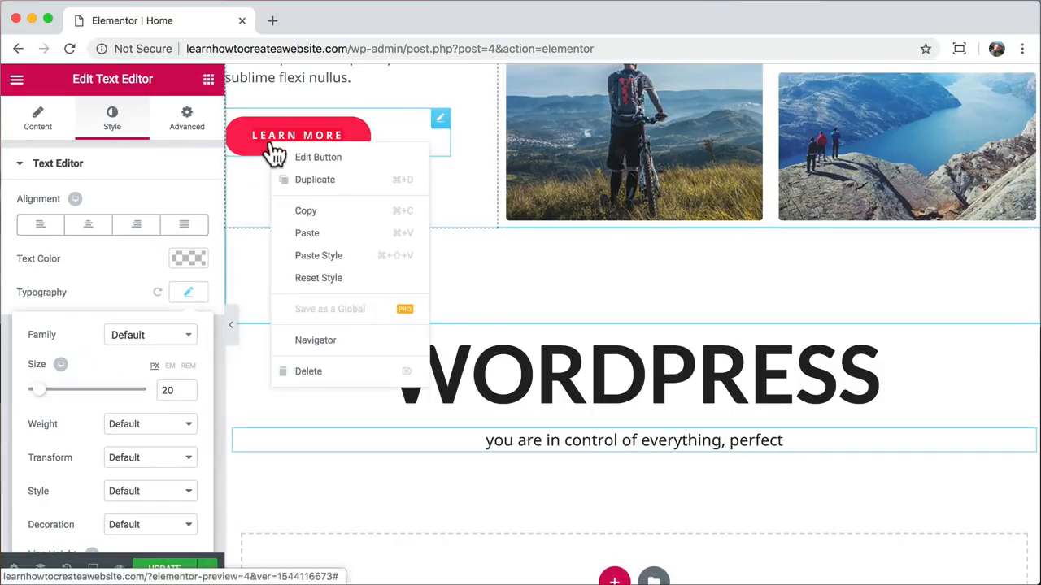
{"action": "left_click", "coordinate": [317, 177]}
{"action": "left_click_drag", "start_coordinate": [441, 183], "coordinate": [587, 468]}
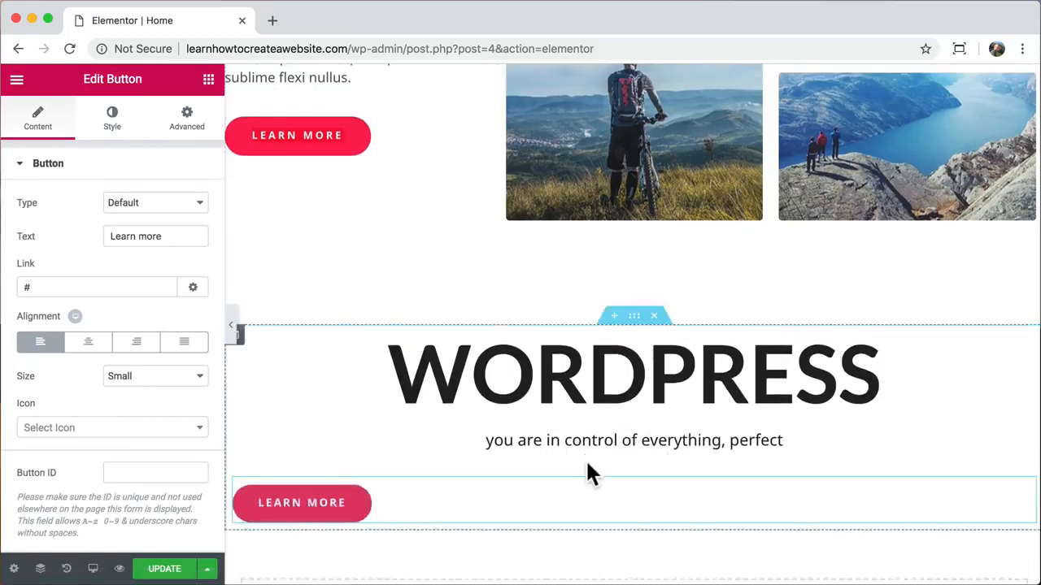
{"action": "left_click", "coordinate": [89, 342]}
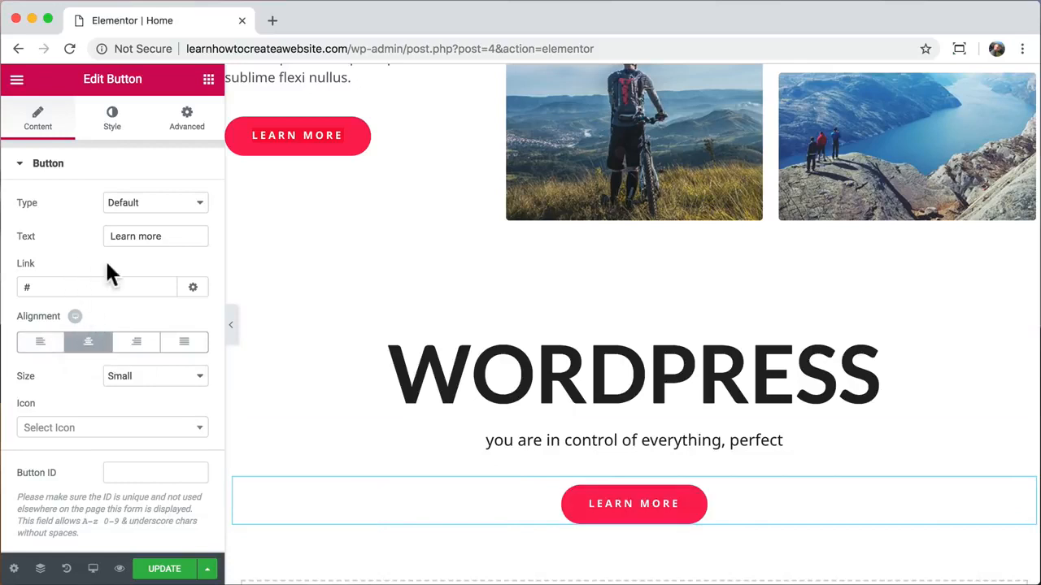
- Label the button 'Contact us', link it to the Contact page, and give it 25 px top padding
{"action": "triple_click", "coordinate": [176, 234]}
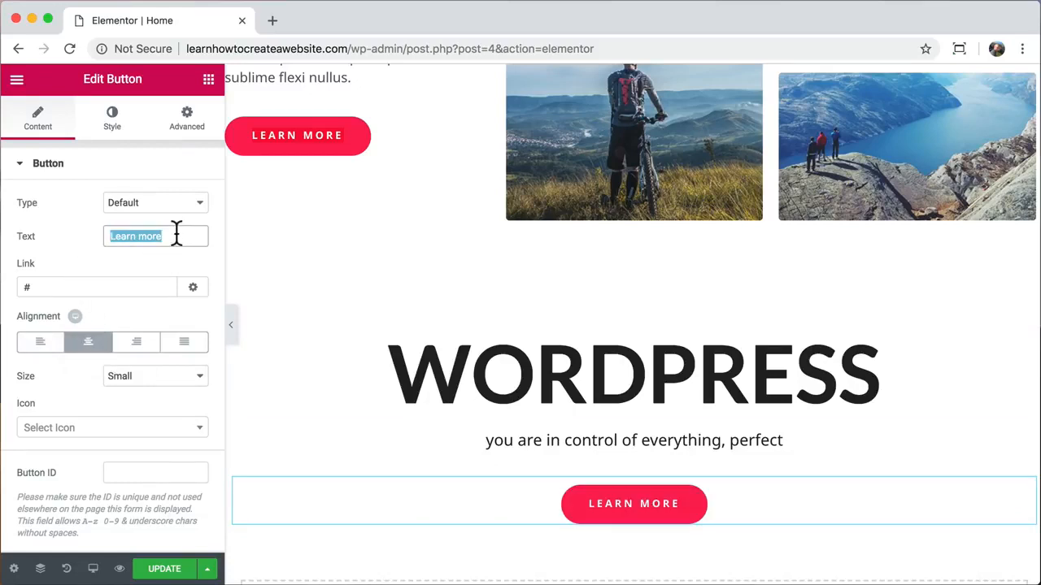
{"action": "type", "text": "Contact us"}
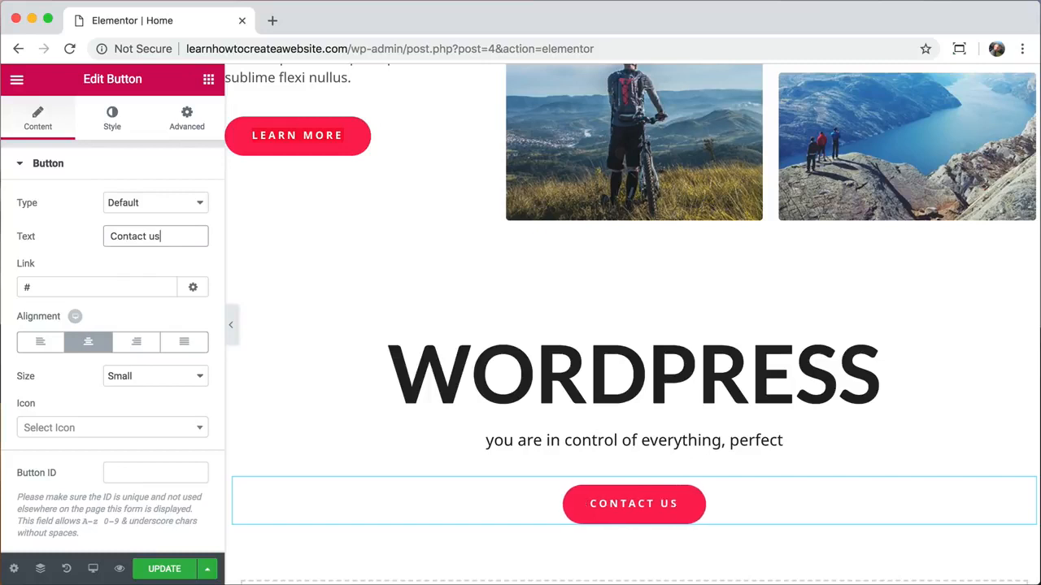
{"action": "triple_click", "coordinate": [63, 285]}
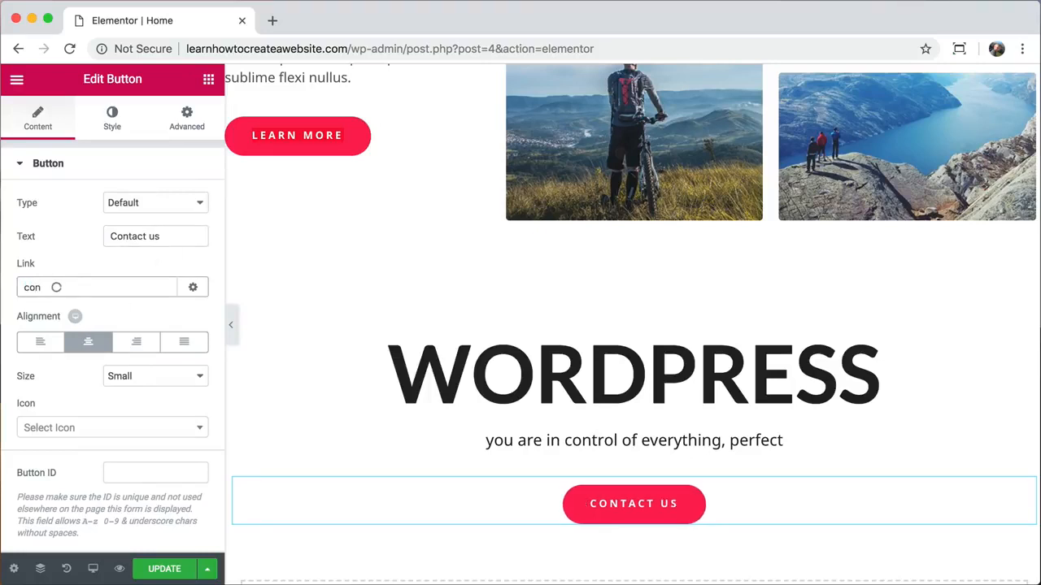
{"action": "left_click", "coordinate": [51, 314]}
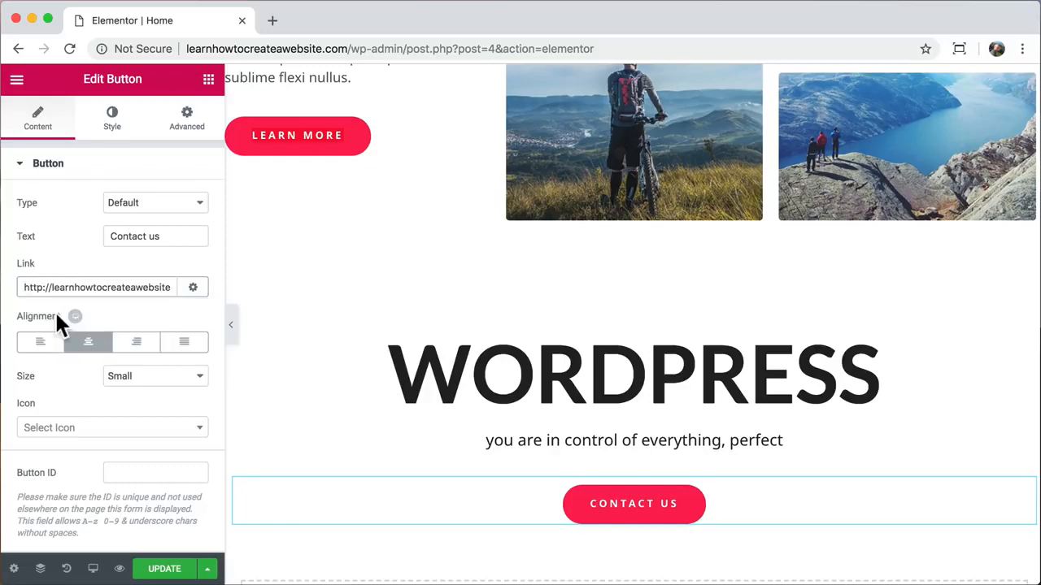
{"action": "left_click", "coordinate": [186, 138]}
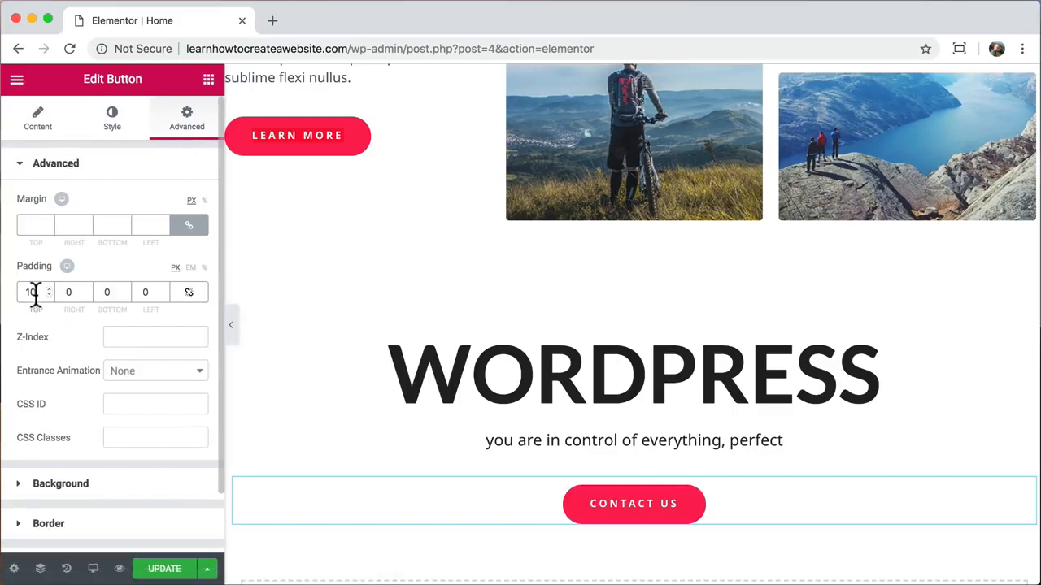
{"action": "type", "text": "25"}
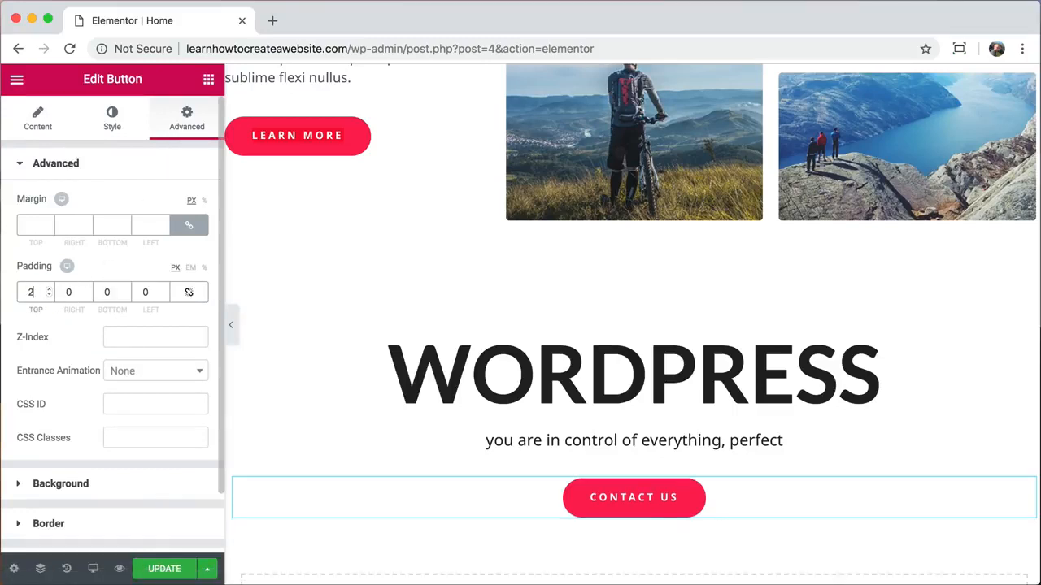
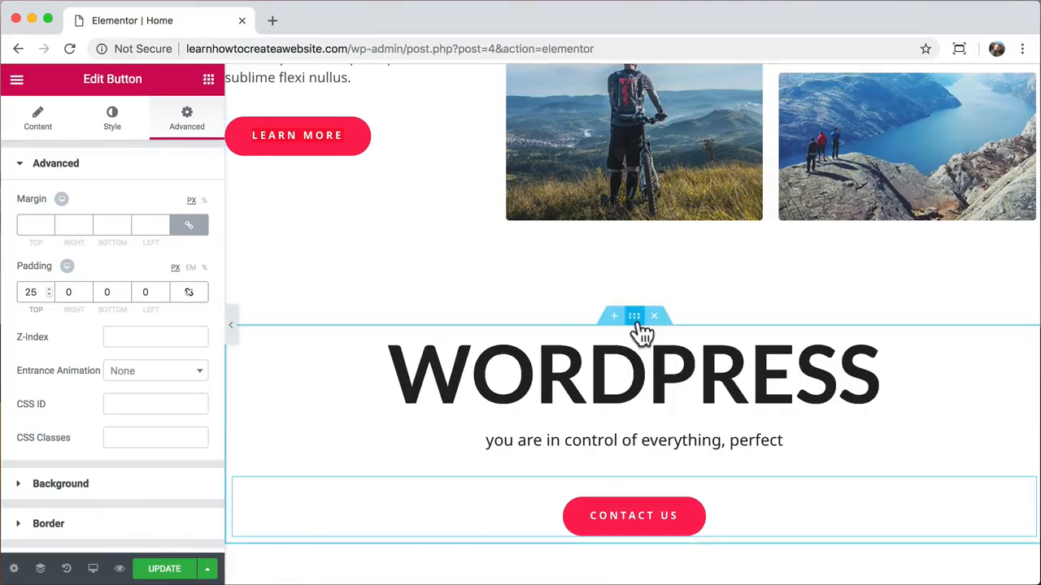
- Select the section containing the WORDPRESS heading to edit its settings
{"action": "left_click", "coordinate": [637, 322]}
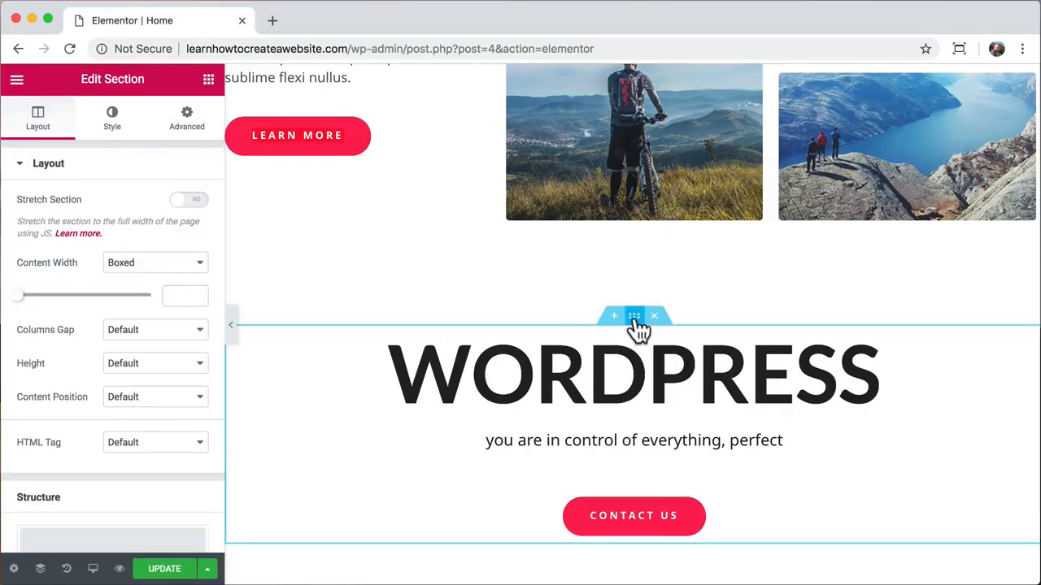
- Give the section a classic blue #4371e8 background colour
{"action": "left_click", "coordinate": [115, 122]}
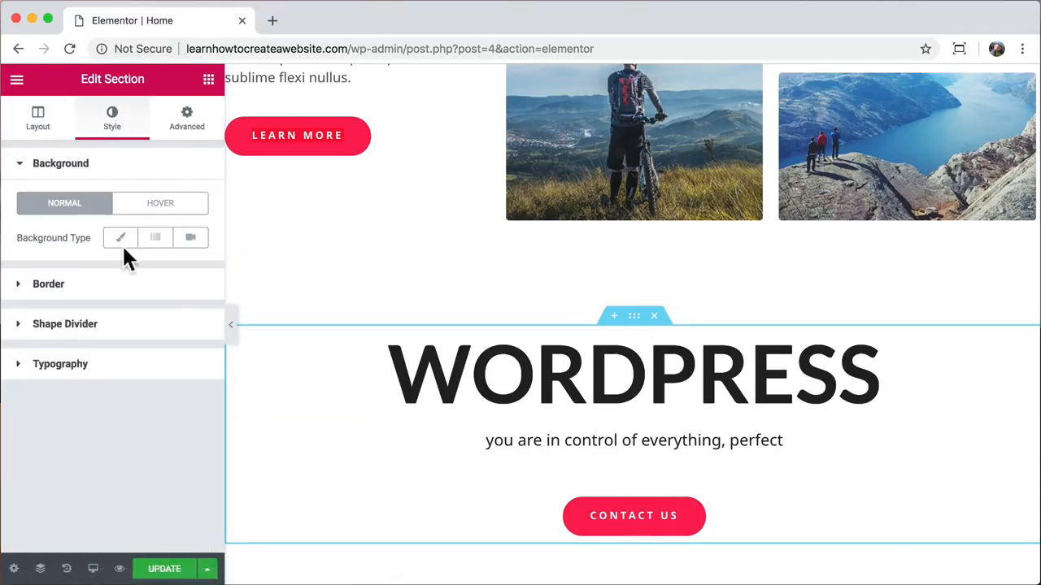
{"action": "left_click", "coordinate": [120, 242]}
{"action": "left_click", "coordinate": [187, 267]}
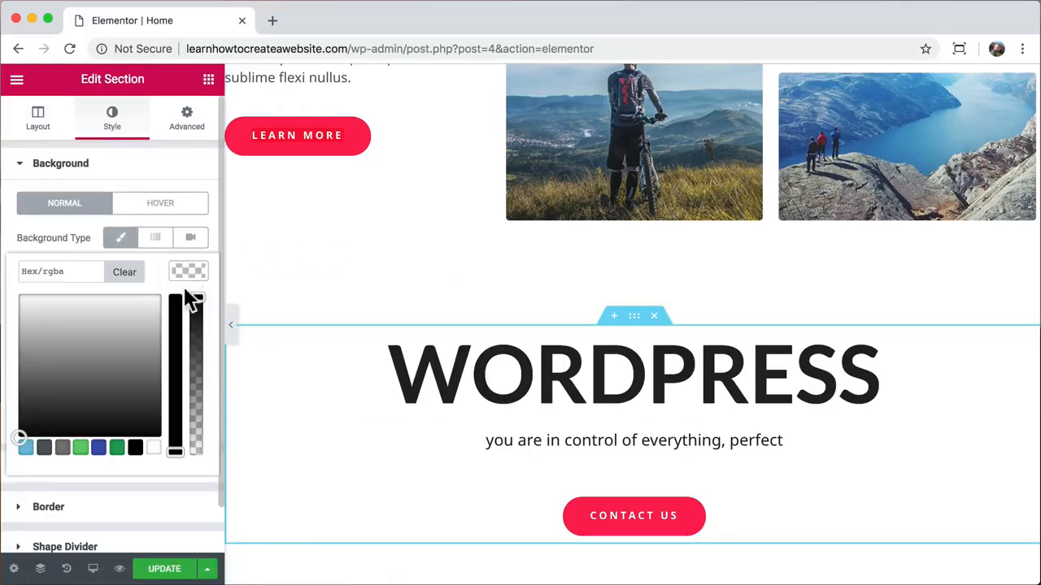
{"action": "left_click", "coordinate": [80, 451]}
{"action": "left_click_drag", "start_coordinate": [64, 370], "coordinate": [107, 307]}
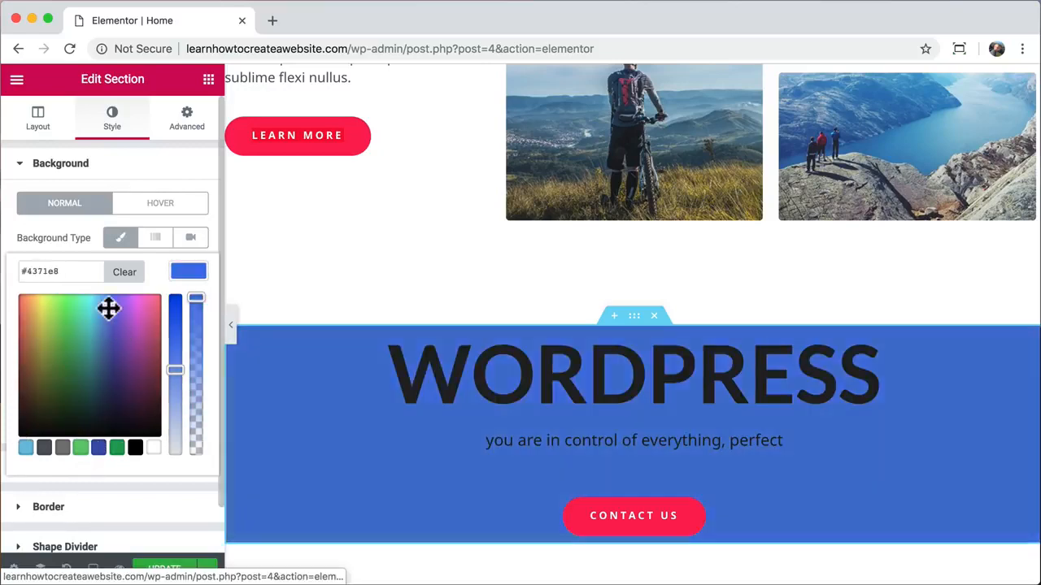
- Turn the background into a gradient with a cyan second colour at a 130° angle
{"action": "left_click", "coordinate": [155, 241]}
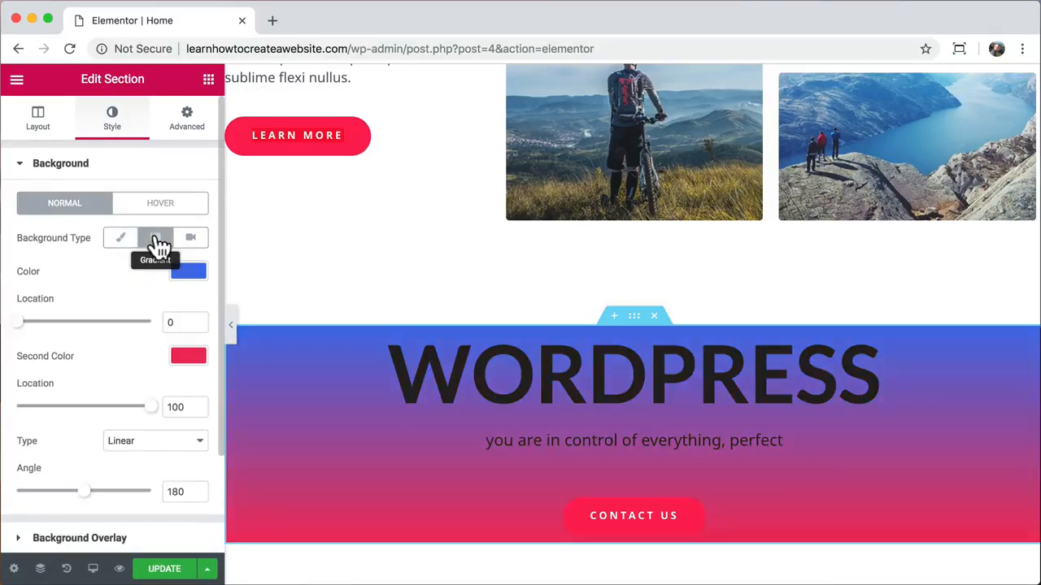
{"action": "left_click", "coordinate": [184, 356]}
{"action": "left_click", "coordinate": [98, 393]}
{"action": "mouse_move", "coordinate": [97, 392]}
{"action": "left_mouse_down"}
{"action": "mouse_move", "coordinate": [116, 399]}
{"action": "mouse_move", "coordinate": [100, 390]}
{"action": "mouse_move", "coordinate": [94, 400]}
{"action": "left_mouse_up"}
{"action": "left_click", "coordinate": [132, 294]}
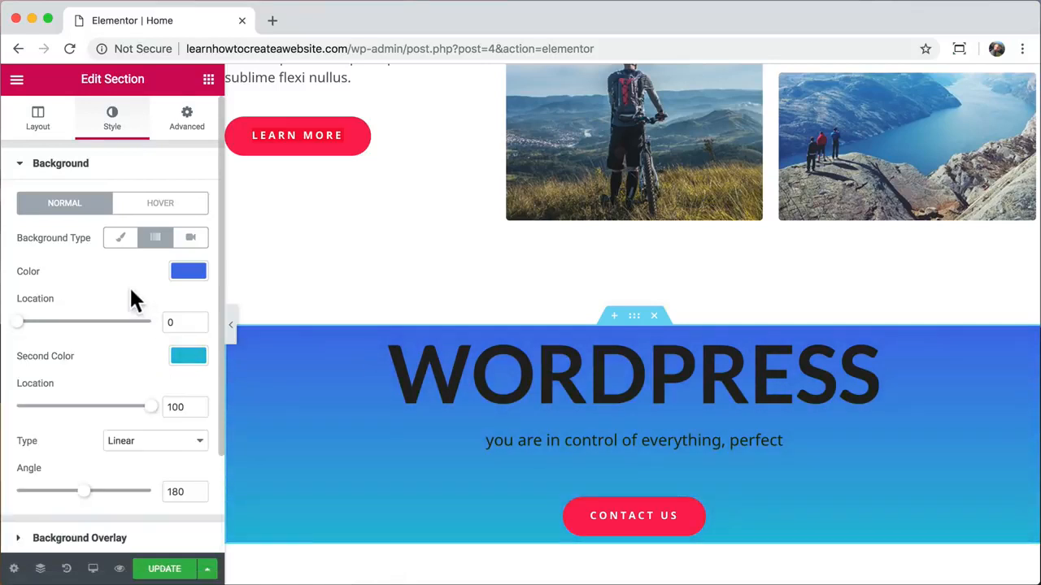
{"action": "scroll", "coordinate": [148, 373], "scroll_direction": "down", "scroll_amount": 1}
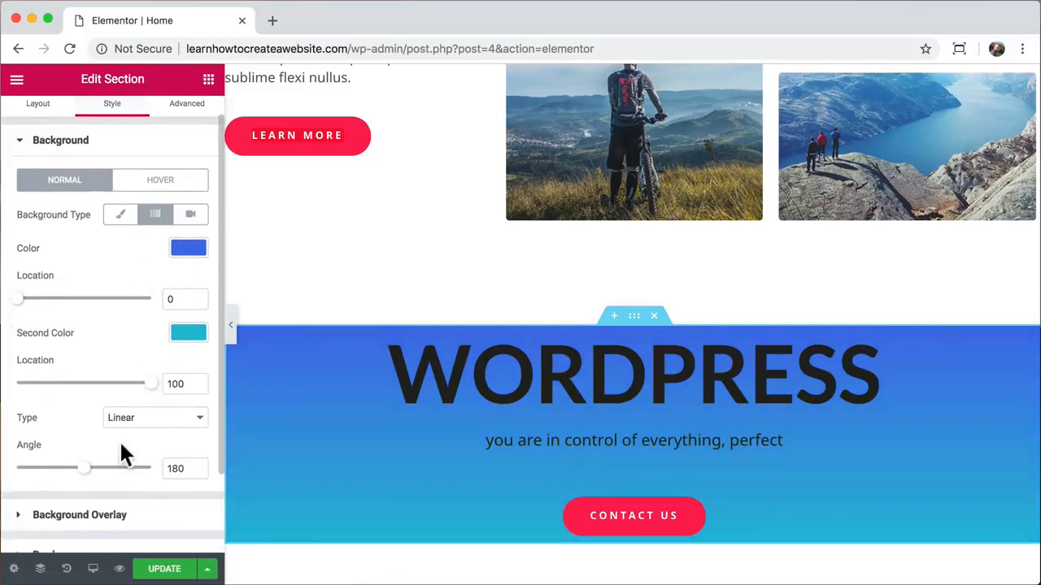
{"action": "mouse_move", "coordinate": [79, 472]}
{"action": "left_mouse_down"}
{"action": "mouse_move", "coordinate": [146, 473]}
{"action": "mouse_move", "coordinate": [12, 472]}
{"action": "mouse_move", "coordinate": [82, 471]}
{"action": "mouse_move", "coordinate": [63, 472]}
{"action": "left_mouse_up"}
{"action": "mouse_move", "coordinate": [149, 387]}
{"action": "left_mouse_down"}
{"action": "mouse_move", "coordinate": [3, 391]}
{"action": "mouse_move", "coordinate": [165, 387]}
{"action": "mouse_move", "coordinate": [4, 393]}
{"action": "mouse_move", "coordinate": [155, 399]}
{"action": "left_mouse_up"}
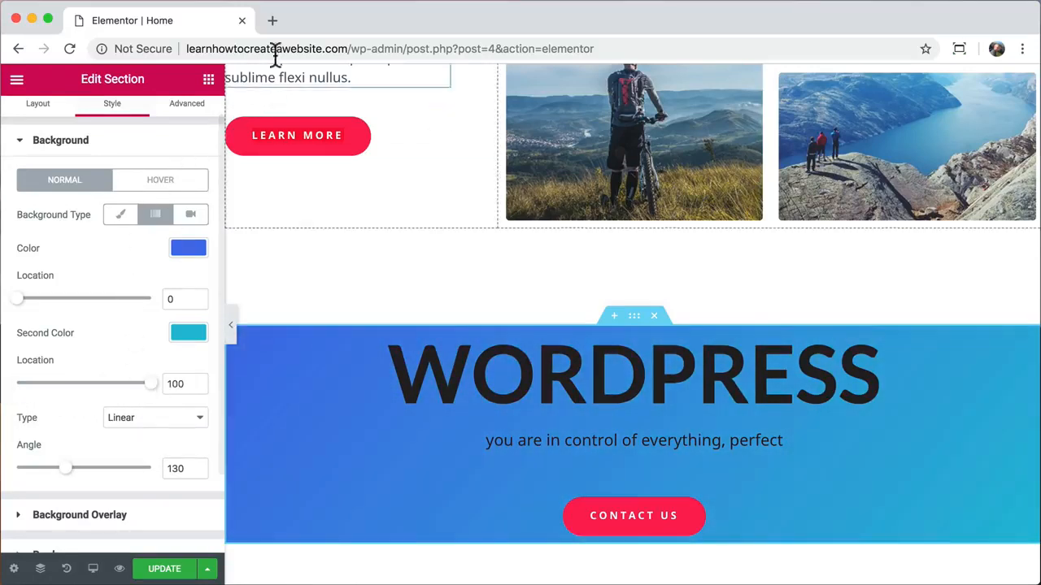
- Go to pexels.com in a new tab and search for 'desert'
{"action": "left_click", "coordinate": [272, 20]}
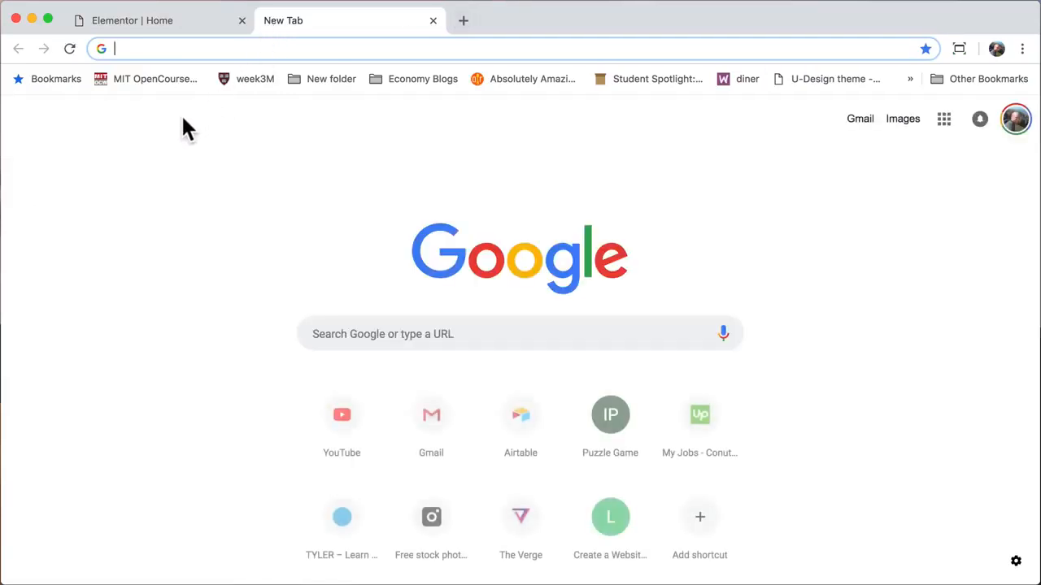
{"action": "type", "text": "pexels."}
{"action": "key", "text": "Return"}
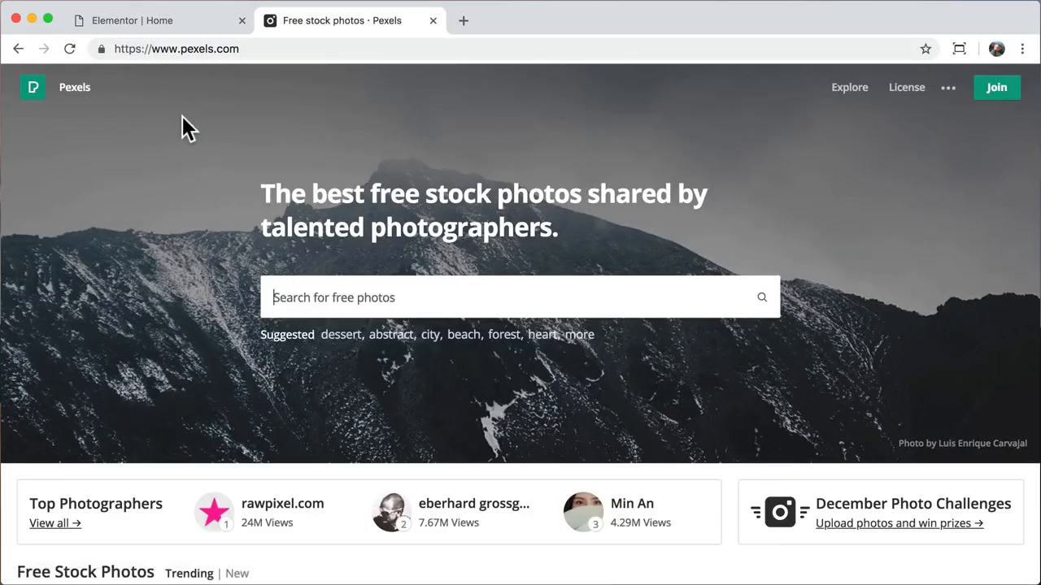
{"action": "type", "text": "desert"}
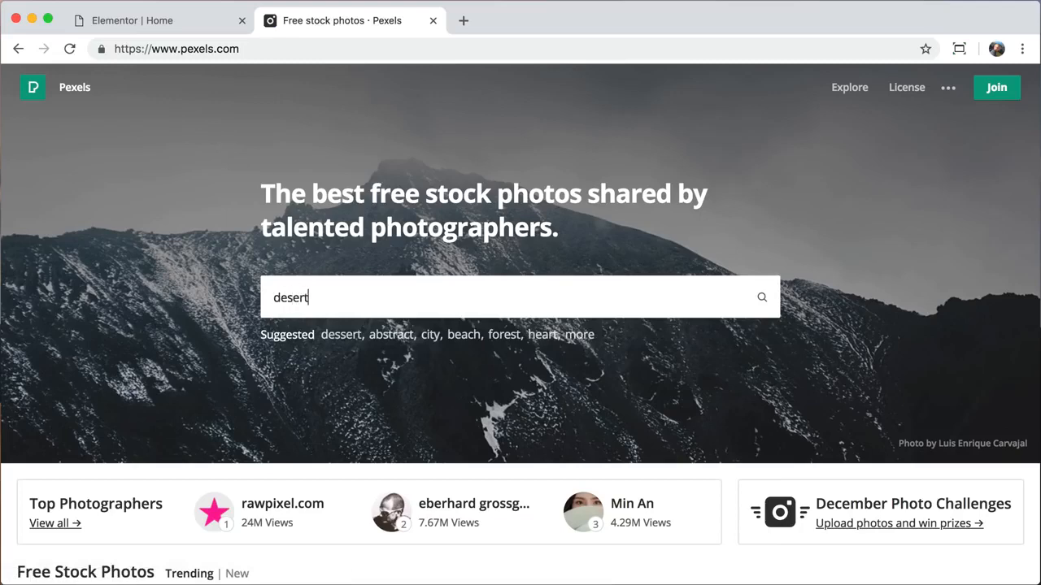
{"action": "key", "text": "Return"}
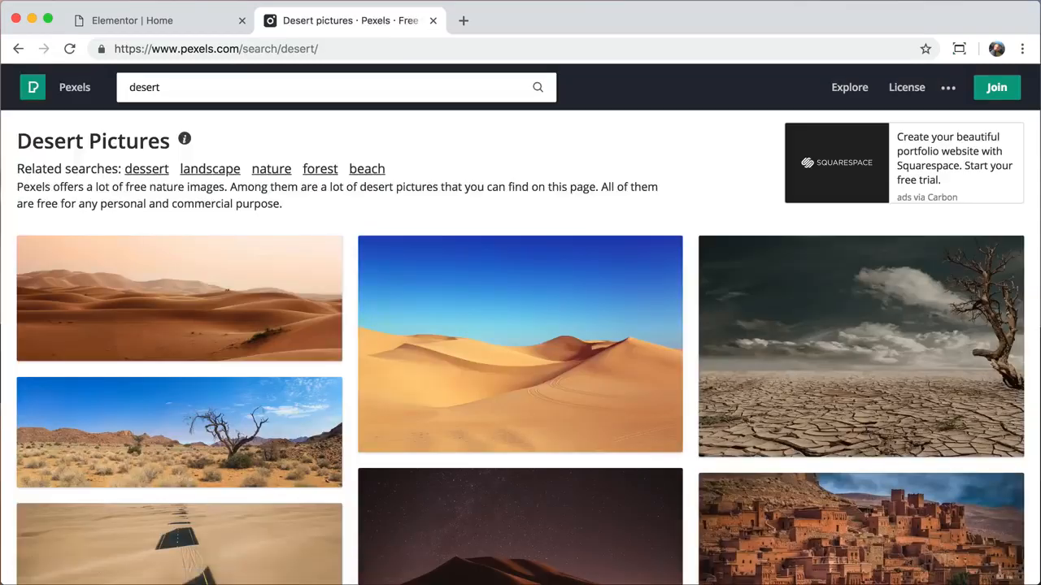
- Download the night desert photo at Large 1920 x 1106 and close the Pexels tab
{"action": "scroll", "coordinate": [367, 435], "scroll_direction": "down", "scroll_amount": 2}
{"action": "left_click", "coordinate": [529, 392]}
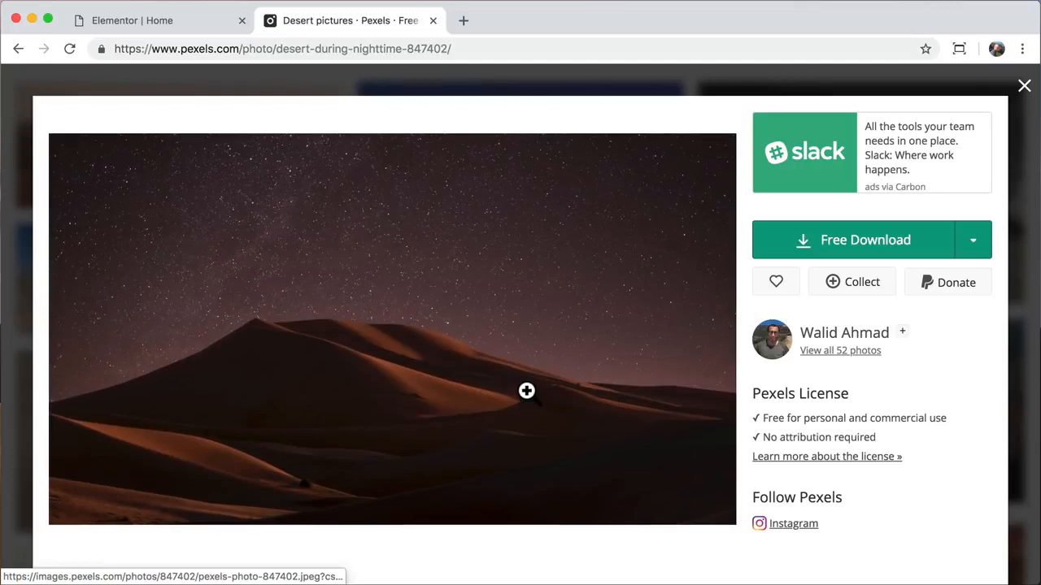
{"action": "left_click", "coordinate": [976, 248]}
{"action": "left_click", "coordinate": [880, 348]}
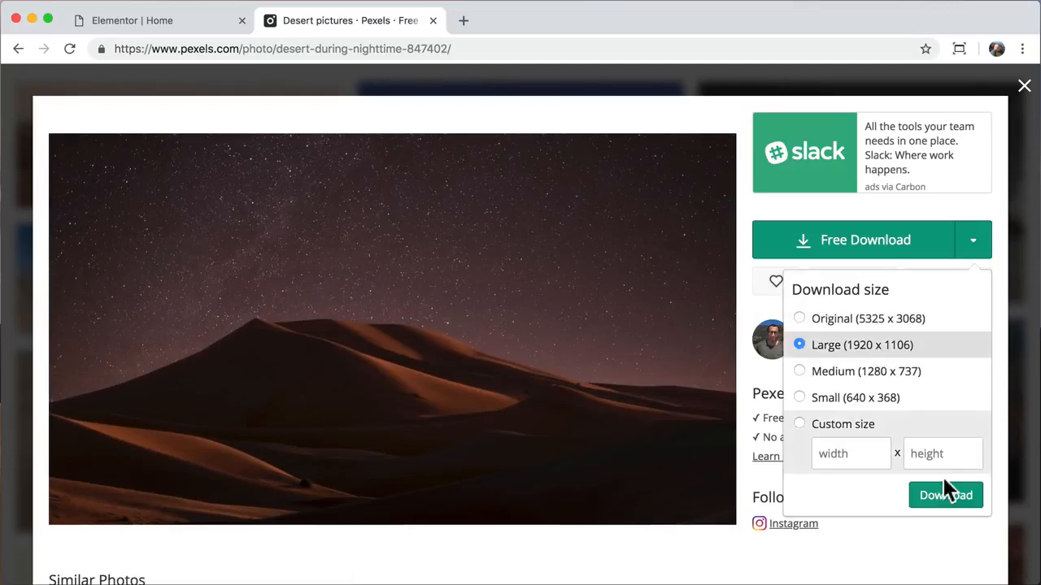
{"action": "left_click", "coordinate": [939, 498]}
{"action": "left_click", "coordinate": [801, 387]}
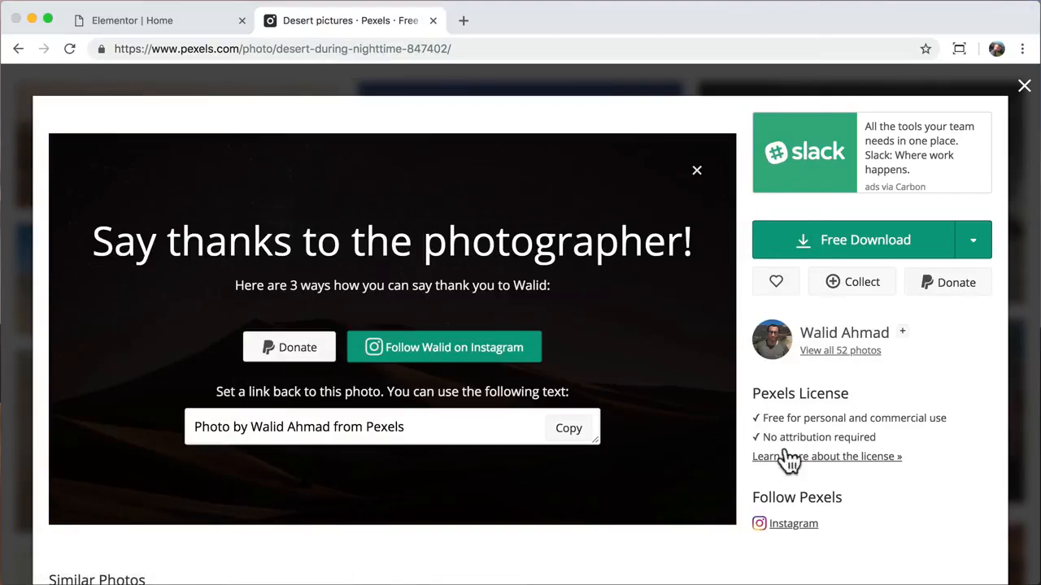
{"action": "left_click", "coordinate": [1025, 565]}
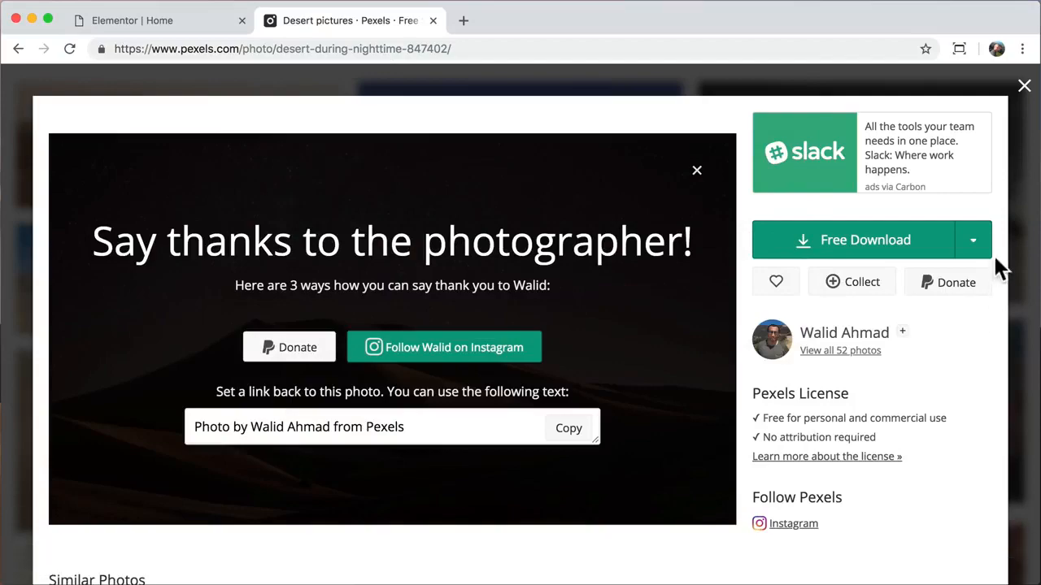
{"action": "left_click", "coordinate": [1025, 88]}
{"action": "left_click", "coordinate": [432, 21]}
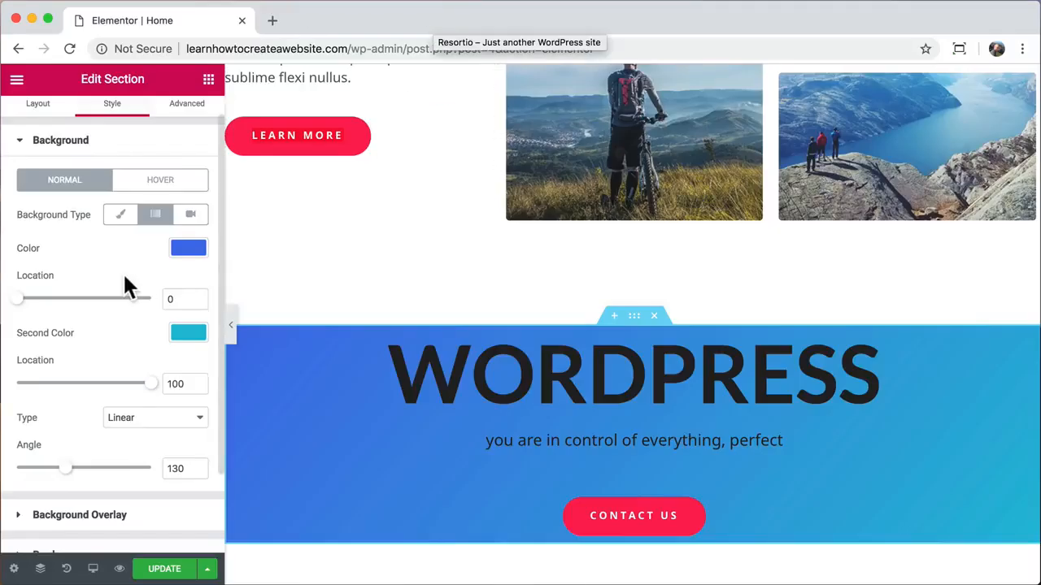
- Upload pexels-photo-847402.jpeg and set it as the section's classic background image
{"action": "left_click", "coordinate": [120, 237]}
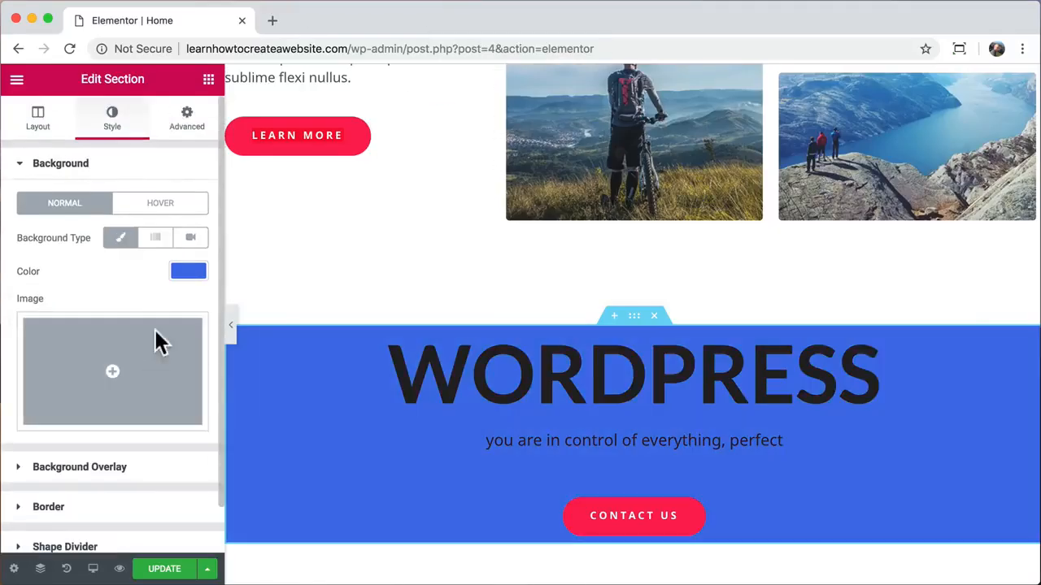
{"action": "left_click", "coordinate": [156, 340]}
{"action": "left_click", "coordinate": [71, 145]}
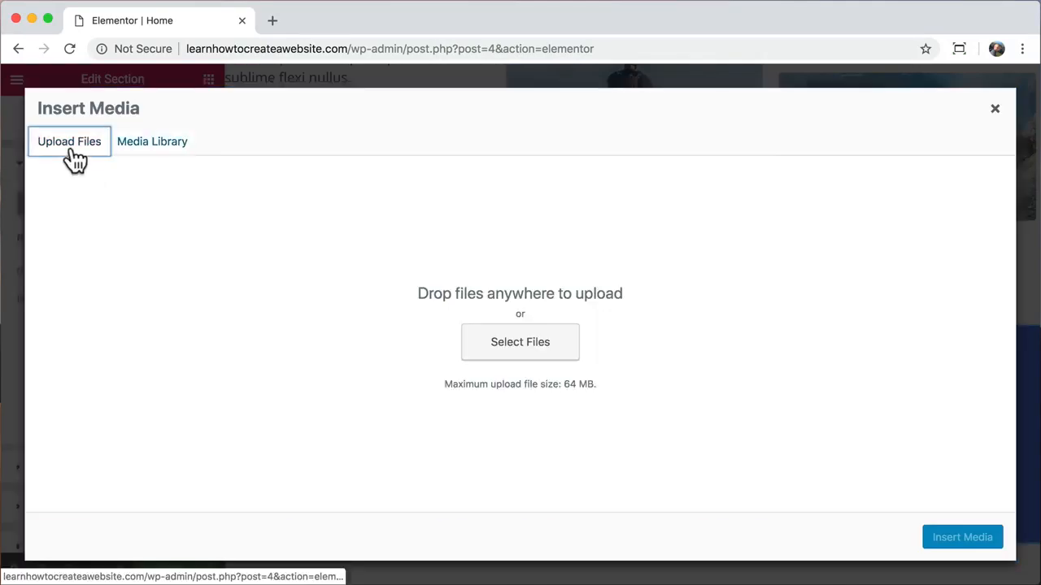
{"action": "left_click", "coordinate": [485, 345]}
{"action": "left_click", "coordinate": [322, 122]}
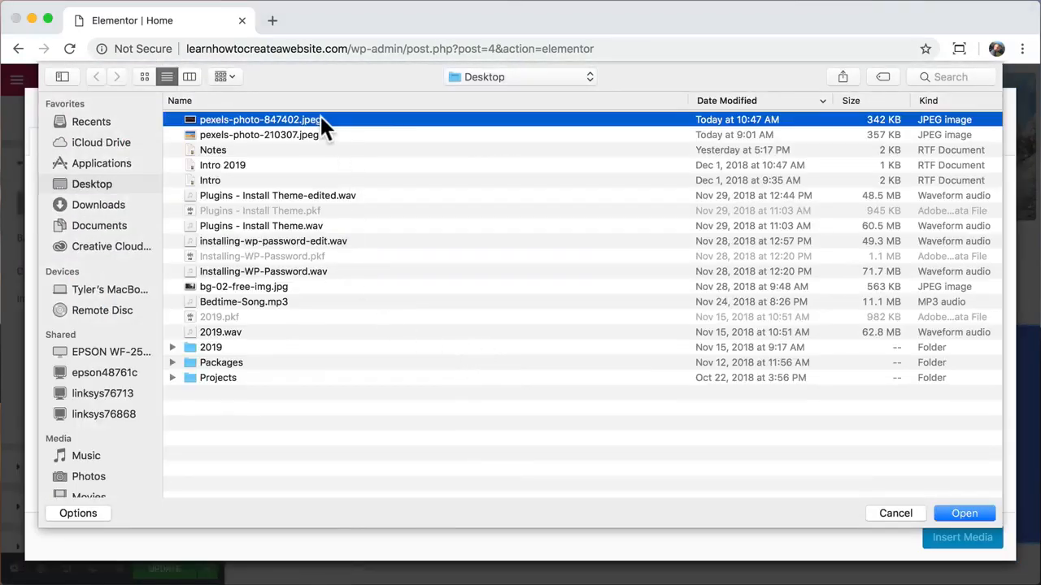
{"action": "left_click", "coordinate": [964, 514]}
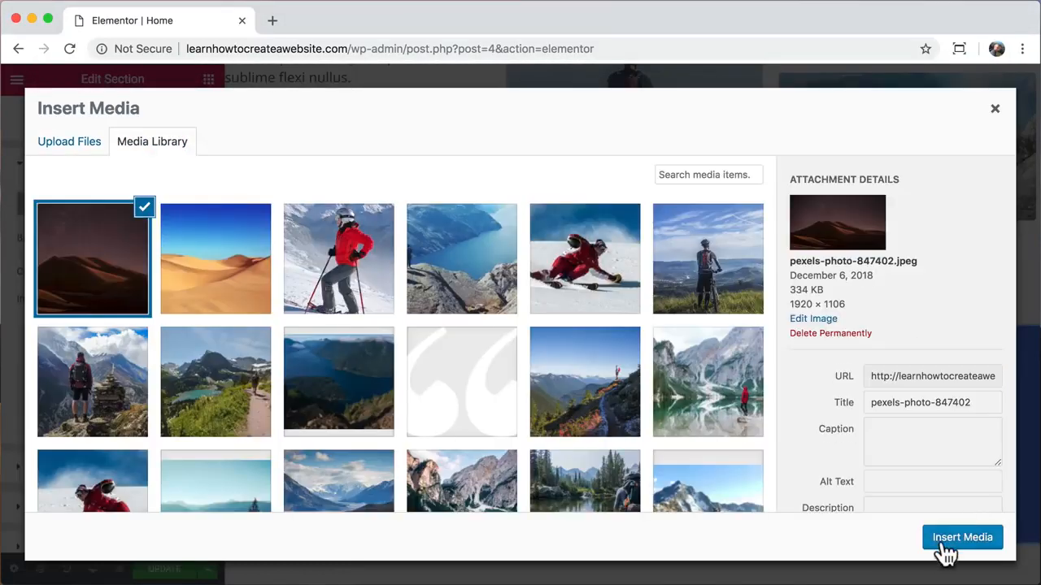
{"action": "left_click", "coordinate": [945, 544]}
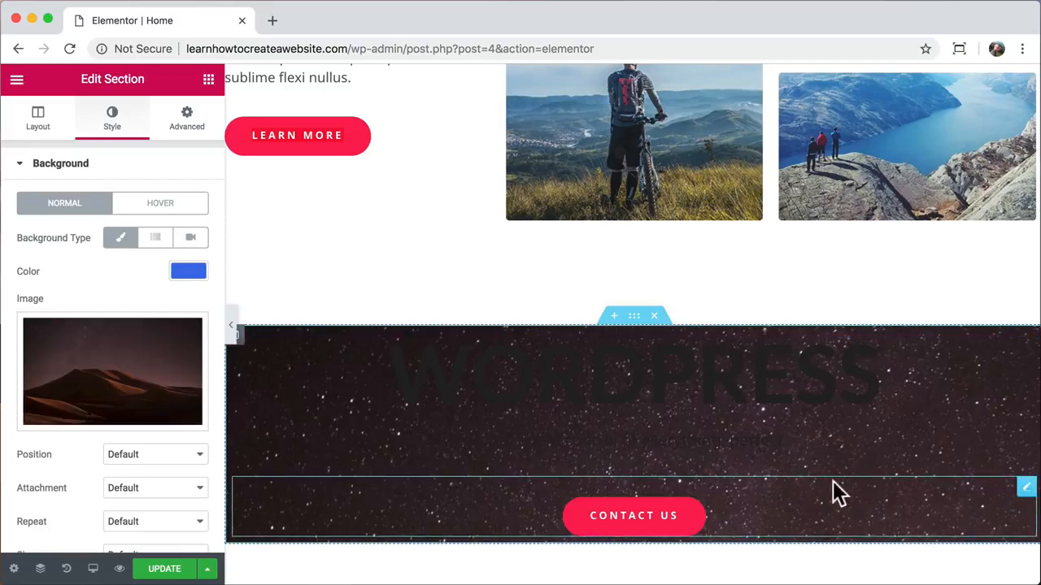
- Set the background image size to Cover
{"action": "scroll", "coordinate": [204, 366], "scroll_direction": "down", "scroll_amount": 3}
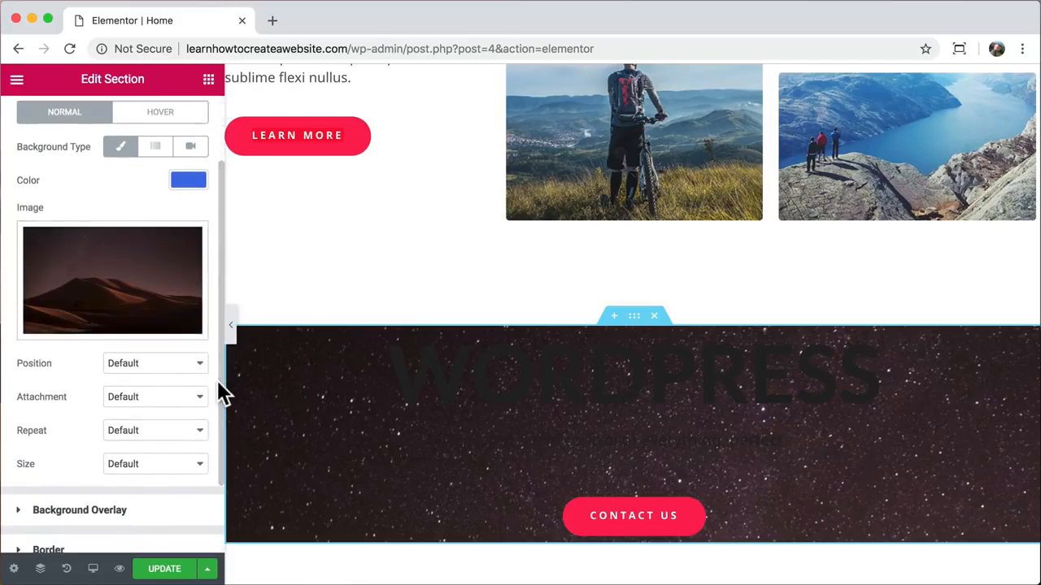
{"action": "left_click", "coordinate": [199, 465]}
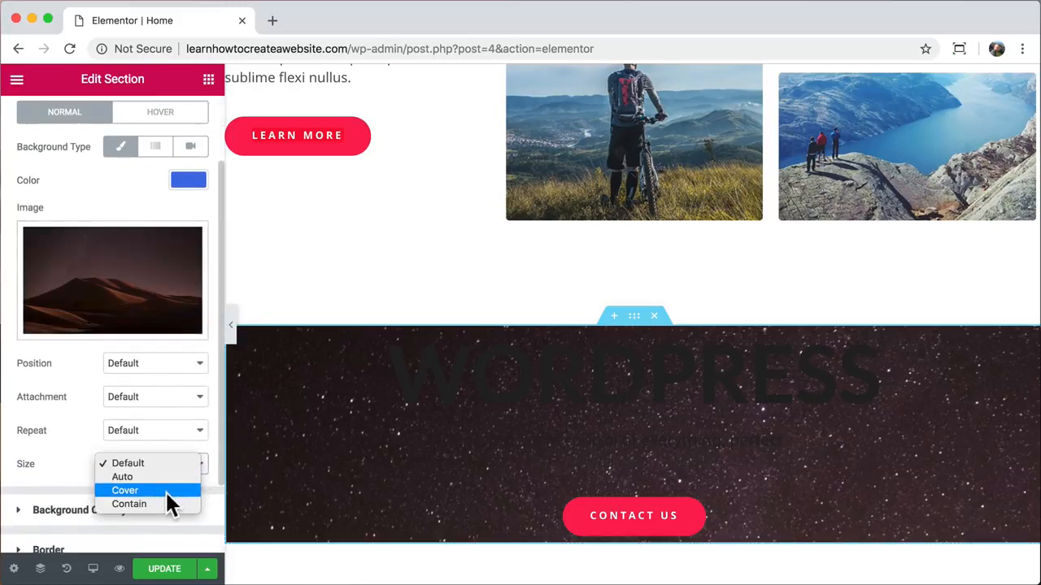
{"action": "left_click", "coordinate": [166, 490]}
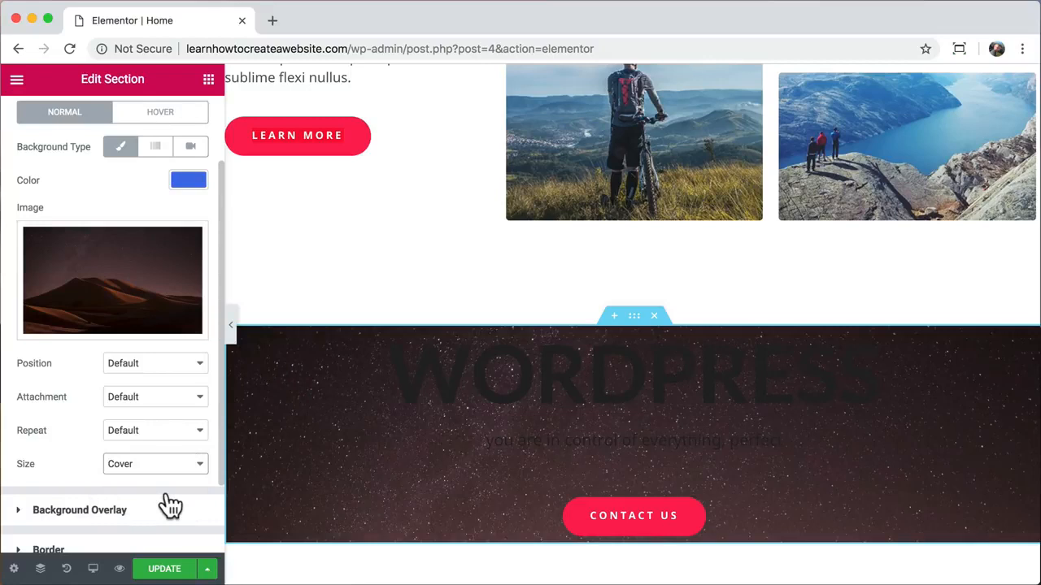
- Make the WORDPRESS heading text white
{"action": "left_click", "coordinate": [482, 368]}
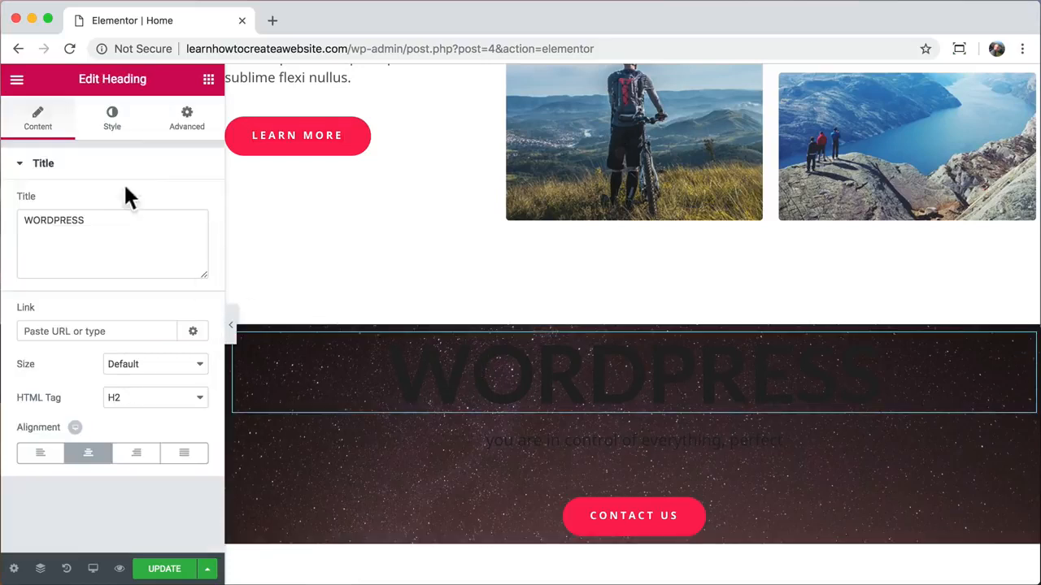
{"action": "left_click", "coordinate": [112, 120]}
{"action": "left_click", "coordinate": [174, 202]}
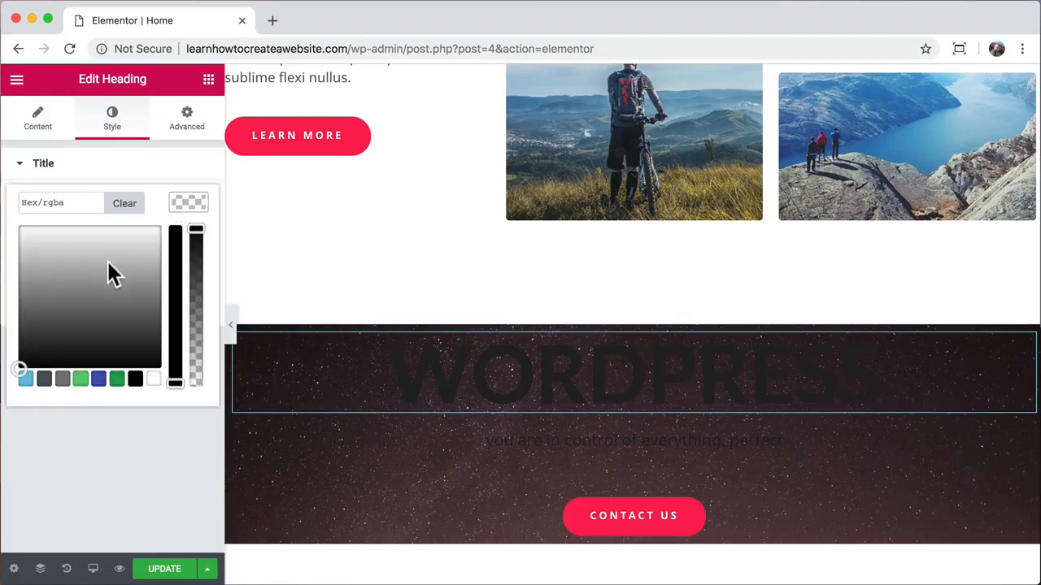
{"action": "left_click_drag", "start_coordinate": [107, 261], "coordinate": [3, 214]}
- Make the subtitle text pure white #ffffff, then select the whole section
{"action": "left_click", "coordinate": [545, 435]}
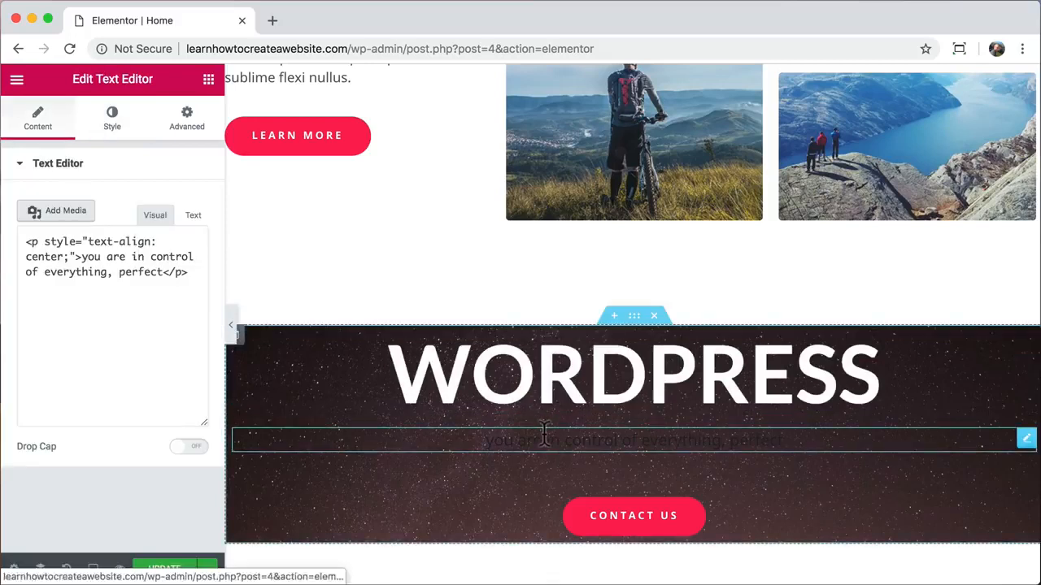
{"action": "left_click", "coordinate": [111, 122]}
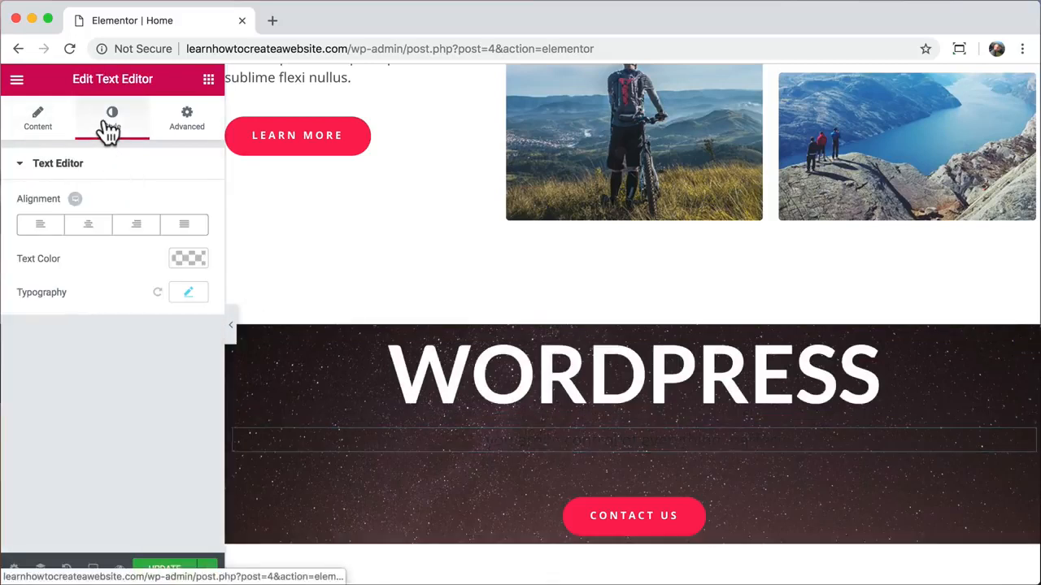
{"action": "left_click", "coordinate": [186, 267]}
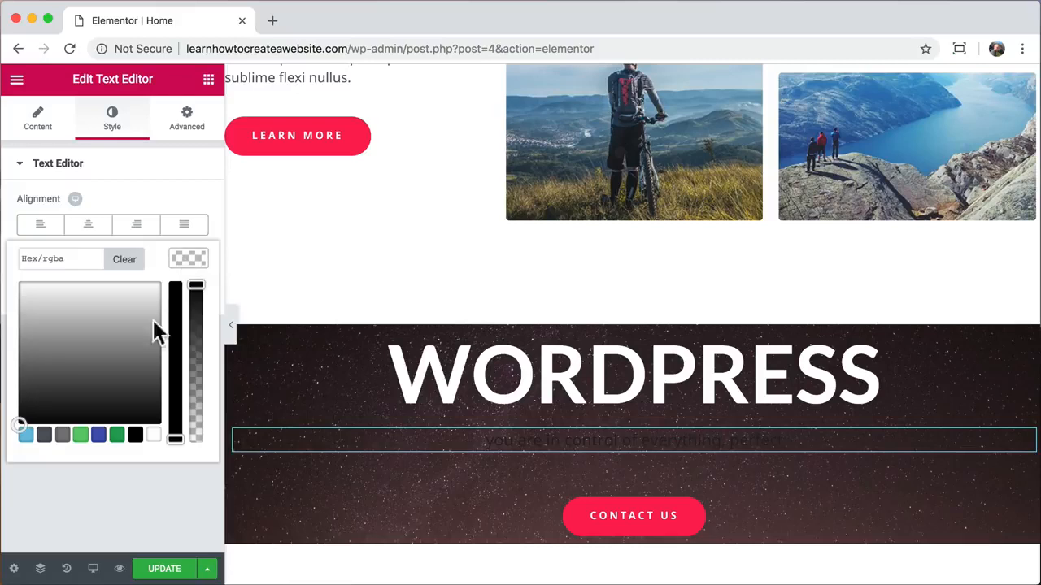
{"action": "left_click_drag", "start_coordinate": [155, 333], "coordinate": [5, 271]}
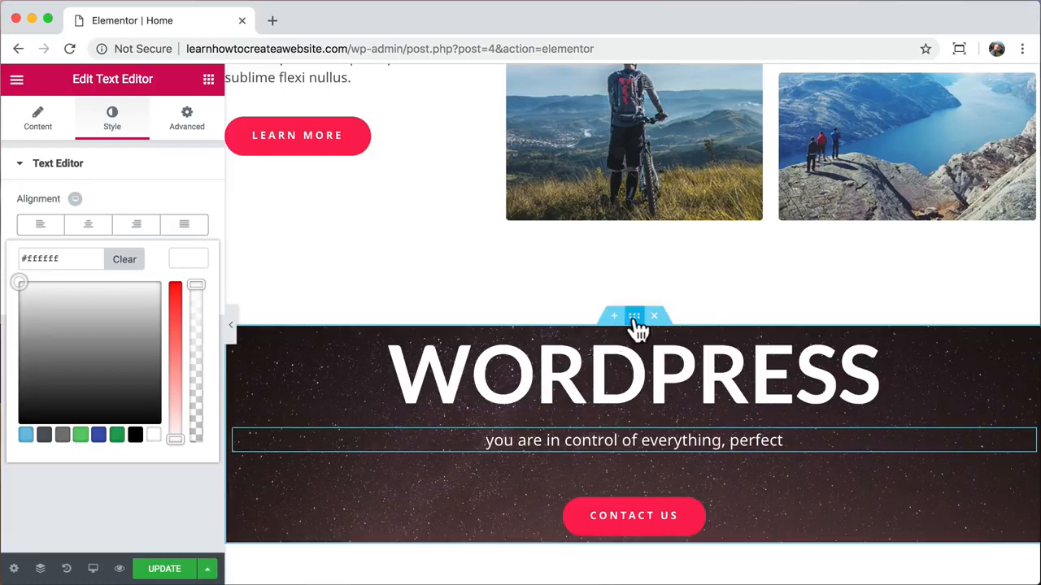
{"action": "left_click", "coordinate": [635, 317]}
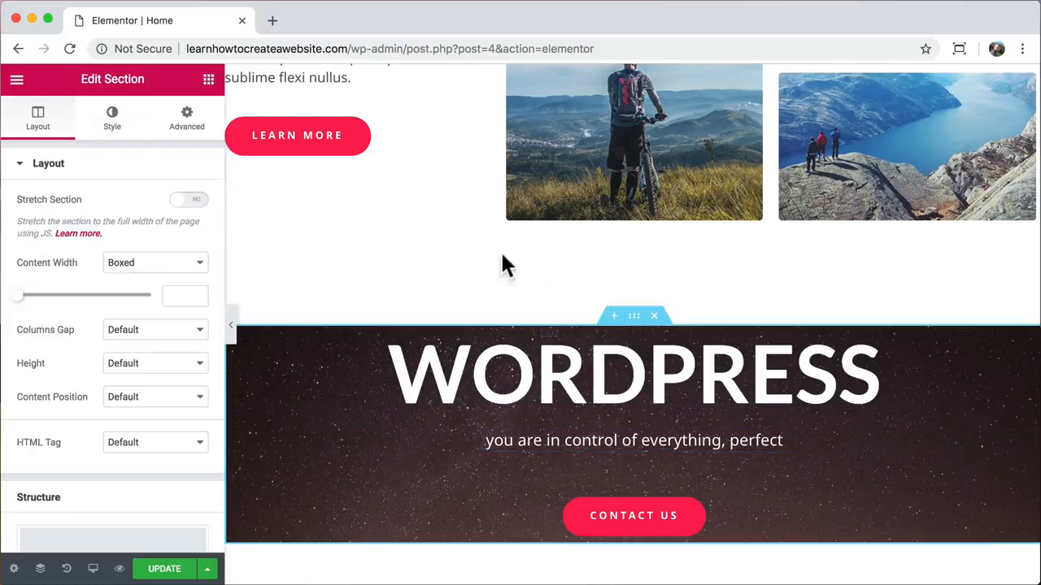
- Give the section 160 px top and bottom padding and update the page
{"action": "left_click", "coordinate": [180, 122]}
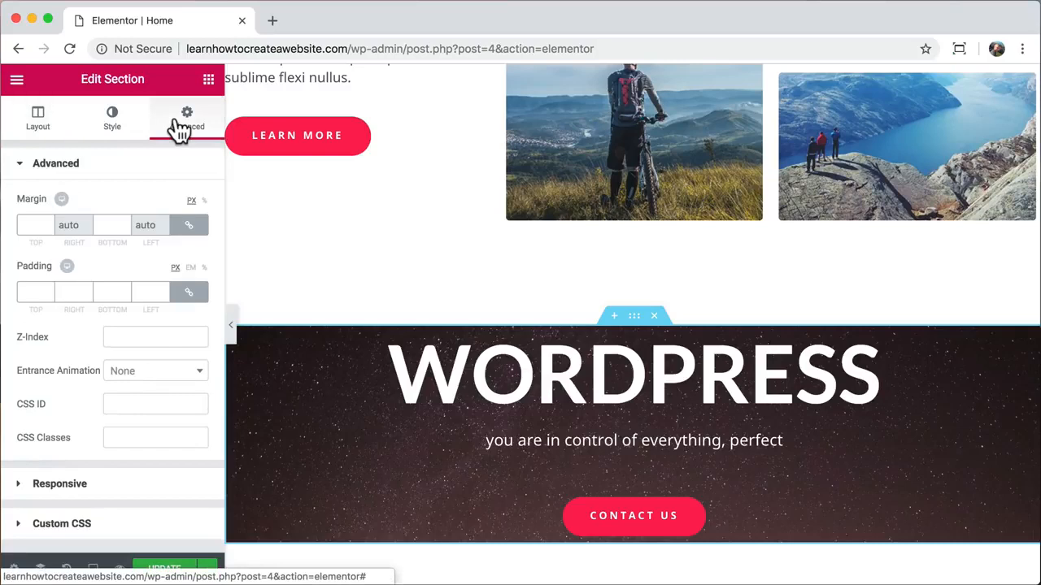
{"action": "left_click", "coordinate": [189, 294]}
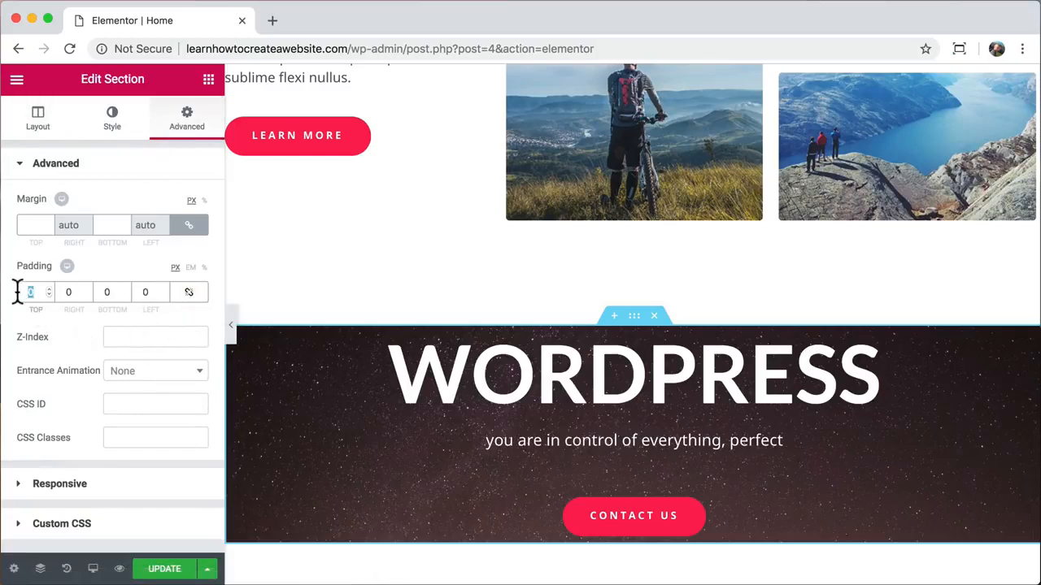
{"action": "type", "text": "160"}
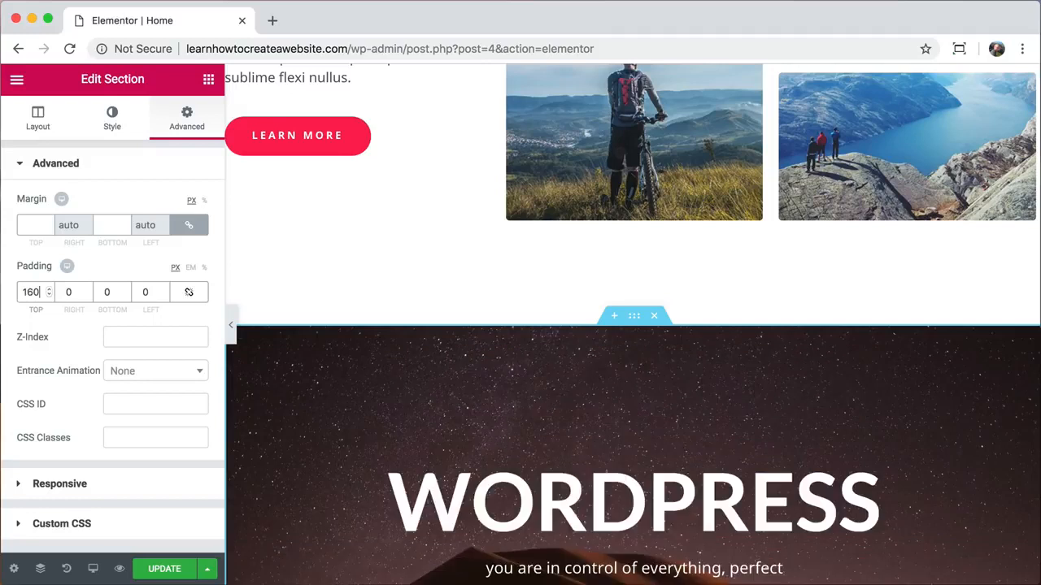
{"action": "key", "text": "Tab"}
{"action": "type", "text": "160"}
{"action": "scroll", "coordinate": [384, 342], "scroll_direction": "down", "scroll_amount": 5}
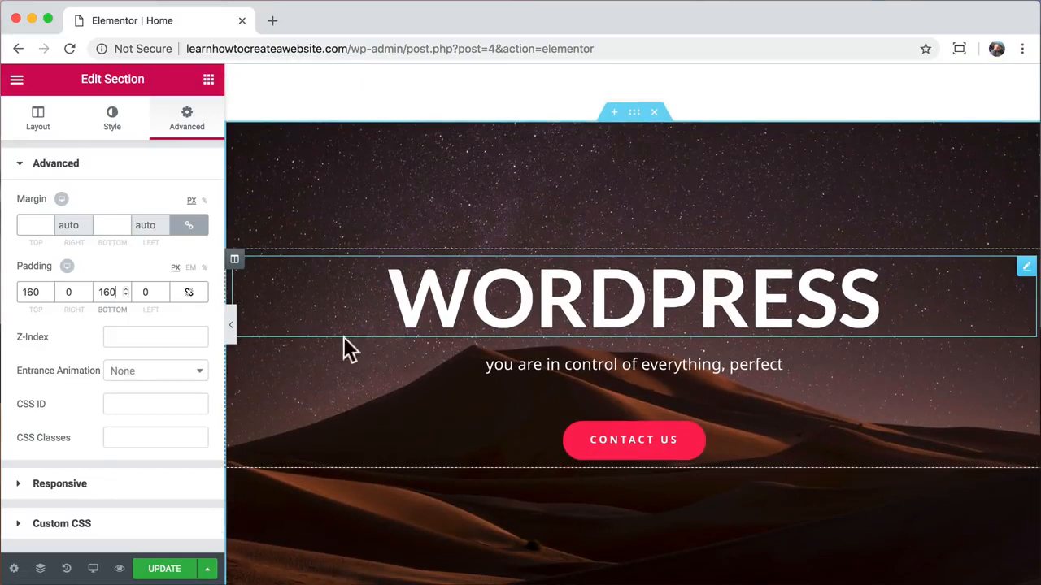
{"action": "left_click", "coordinate": [164, 569]}
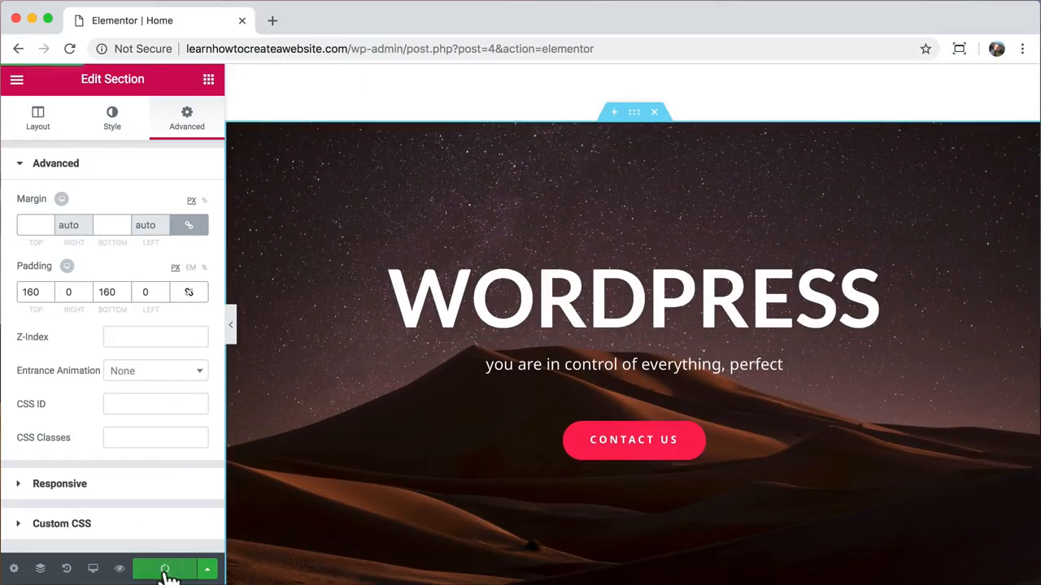
{"action": "left_click", "coordinate": [120, 569]}
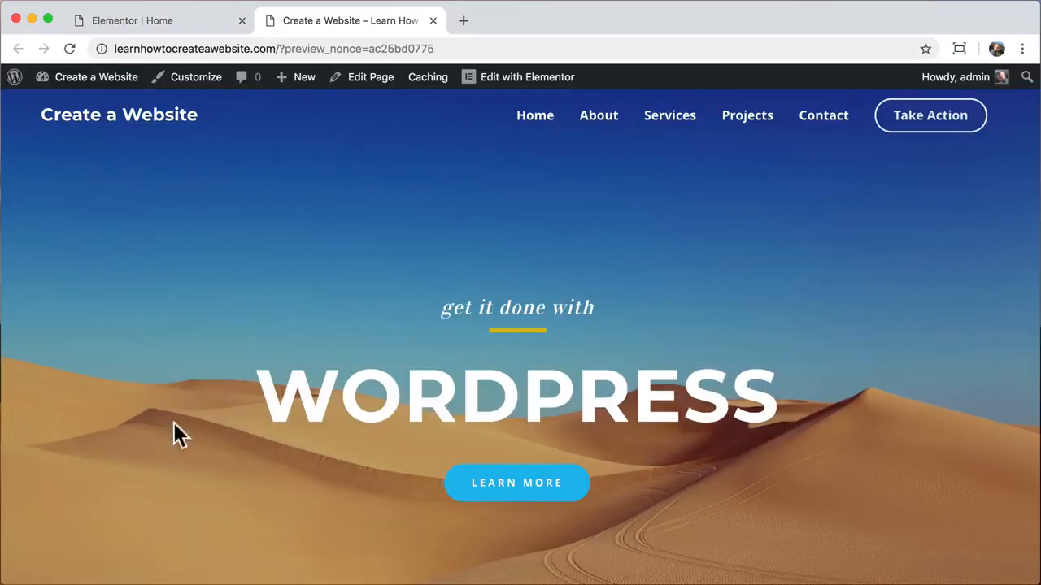
{"action": "left_click_drag", "start_coordinate": [278, 48], "coordinate": [434, 49]}
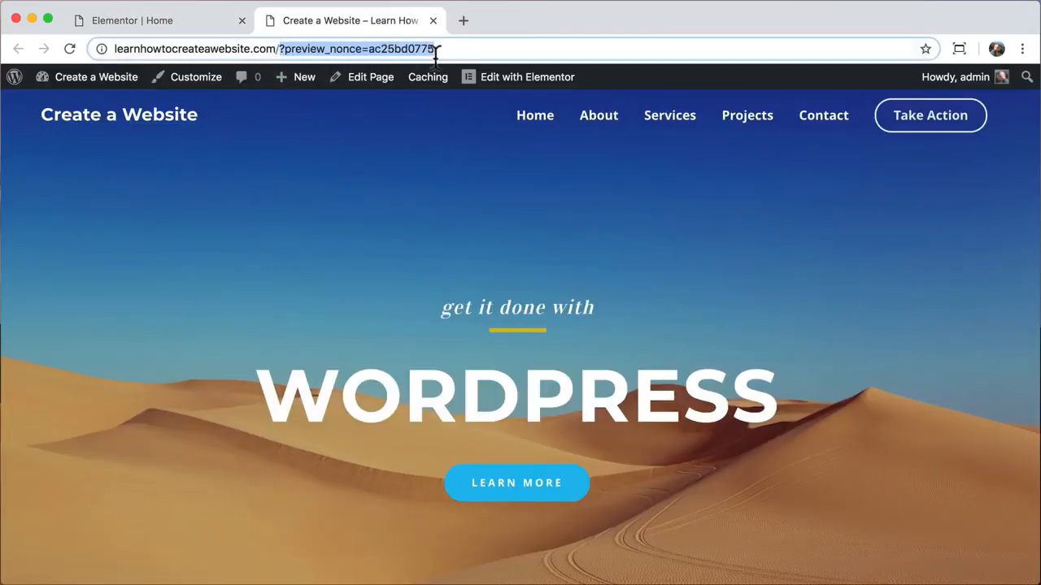
{"action": "key", "text": "BackSpace"}
{"action": "key", "text": "Return"}
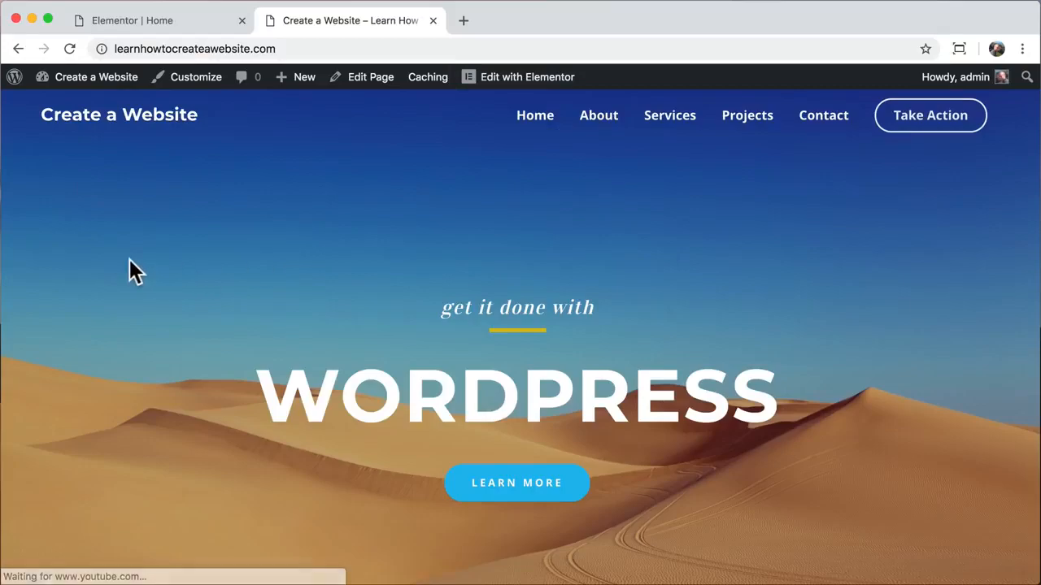
{"action": "scroll", "coordinate": [129, 260], "scroll_direction": "down", "scroll_amount": 5}
{"action": "scroll", "coordinate": [129, 260], "scroll_direction": "down", "scroll_amount": 15}
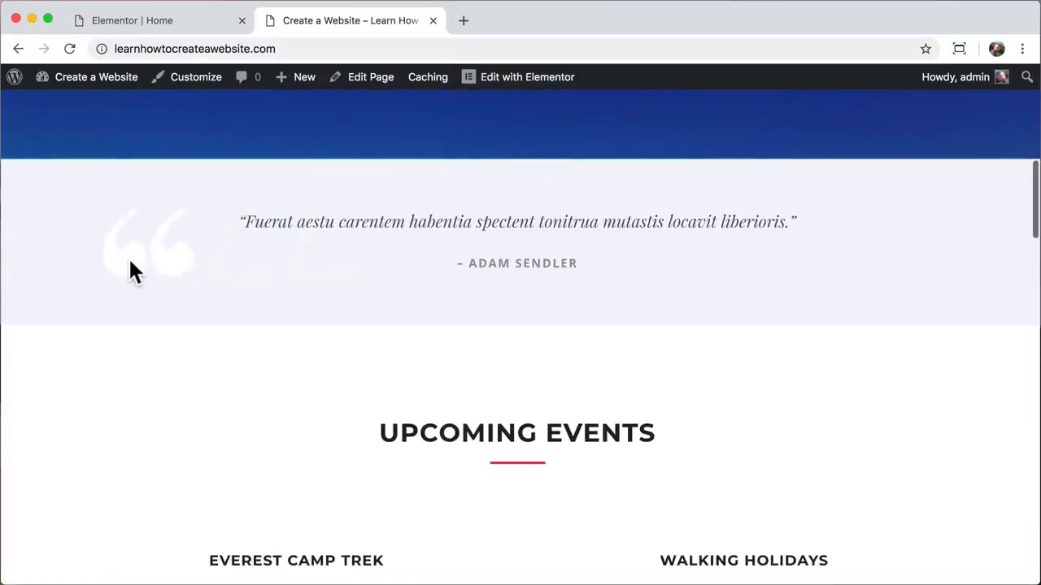
{"action": "scroll", "coordinate": [130, 259], "scroll_direction": "down", "scroll_amount": 2}
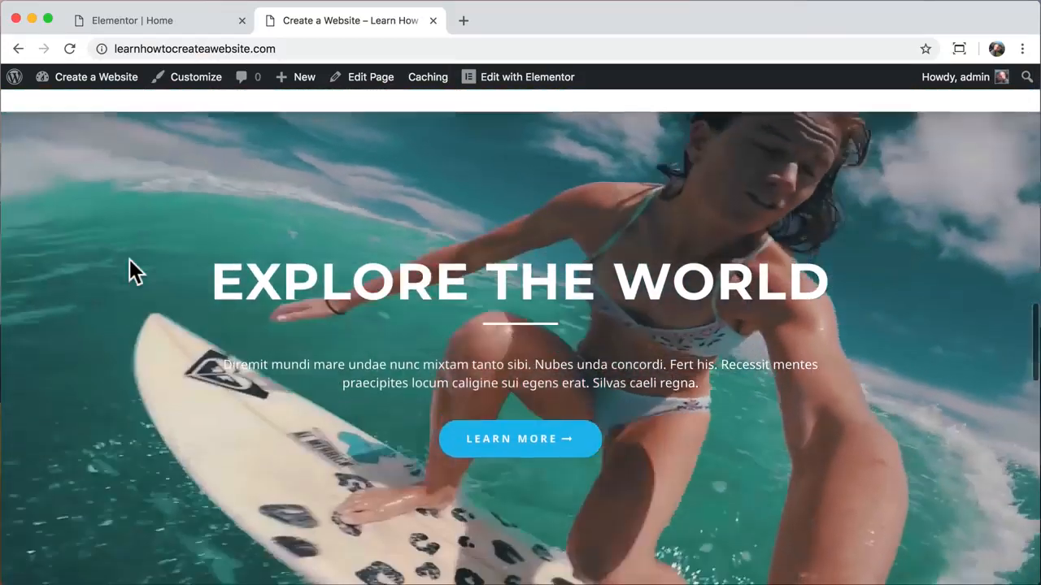
{"action": "scroll", "coordinate": [129, 260], "scroll_direction": "down", "scroll_amount": 10}
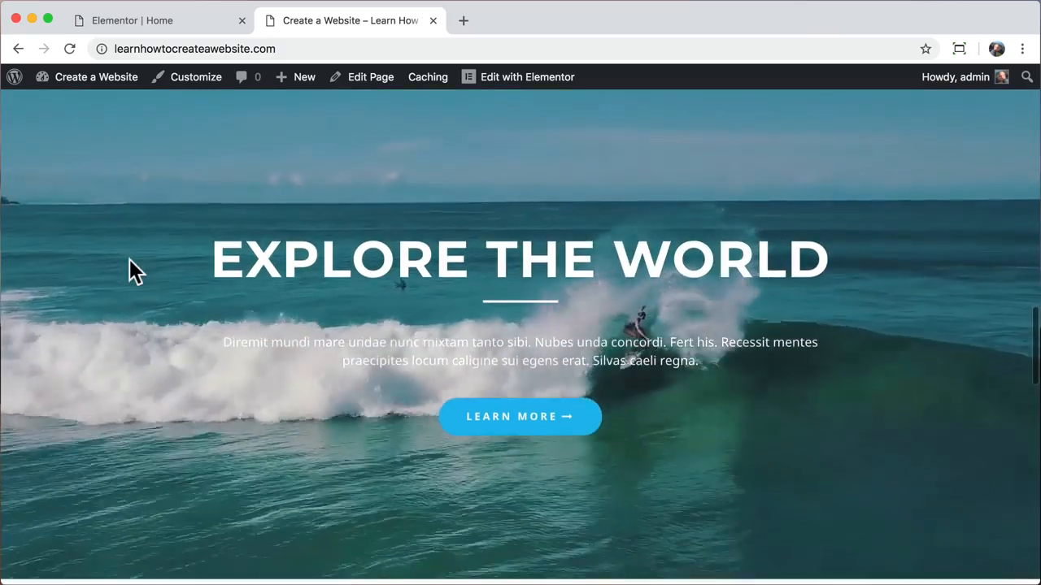
{"action": "scroll", "coordinate": [129, 259], "scroll_direction": "down", "scroll_amount": 10}
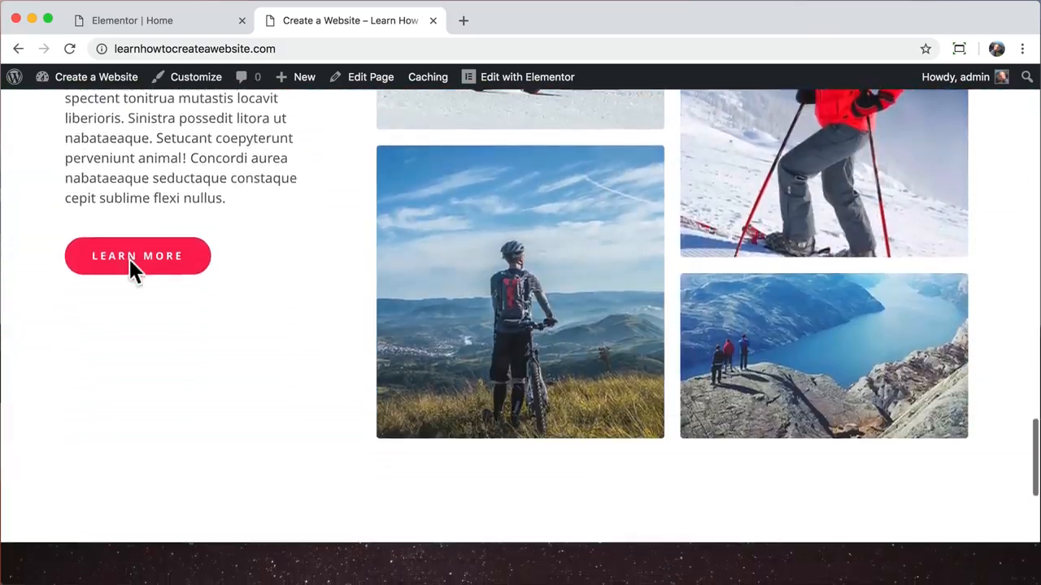
{"action": "scroll", "coordinate": [129, 259], "scroll_direction": "down", "scroll_amount": 1}
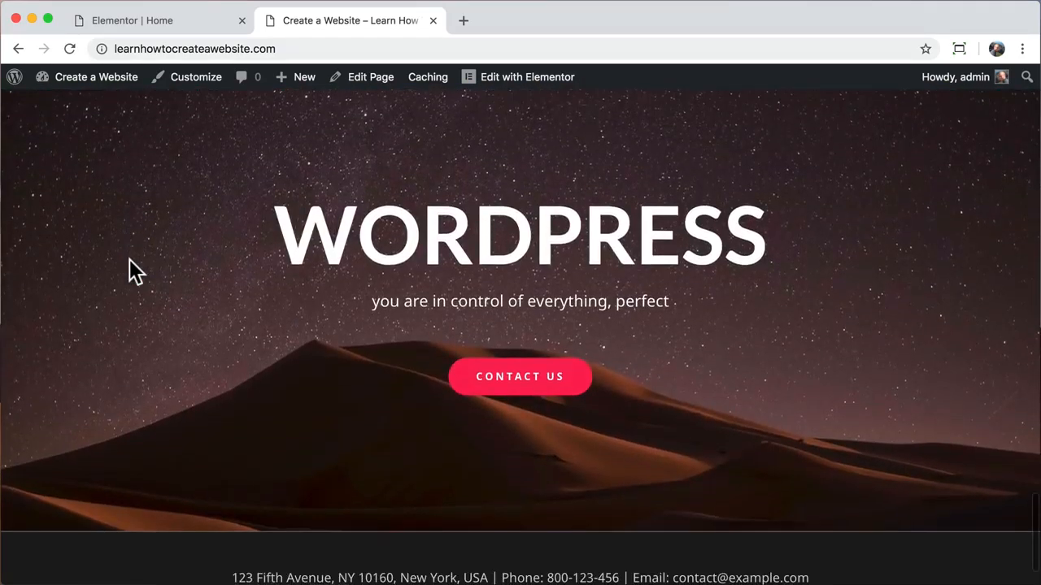
{"action": "scroll", "coordinate": [130, 260], "scroll_direction": "up", "scroll_amount": 1}
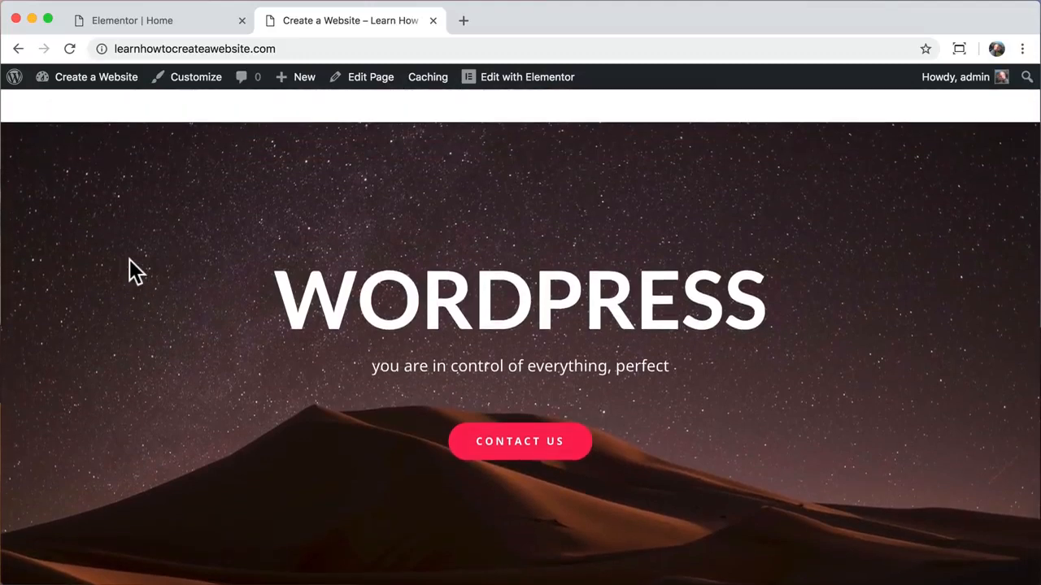
{"action": "scroll", "coordinate": [129, 259], "scroll_direction": "up", "scroll_amount": 20}
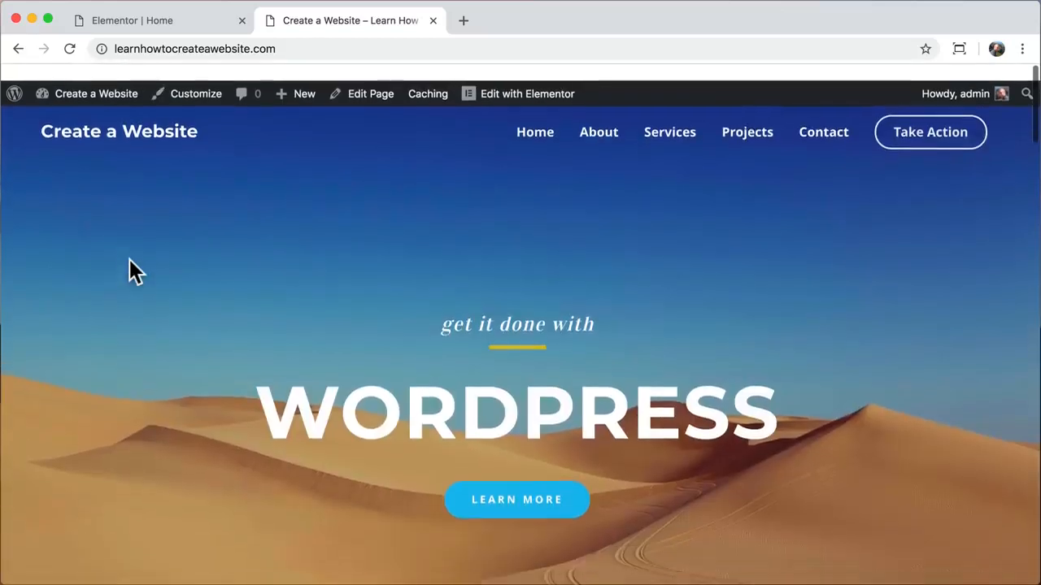
{"action": "scroll", "coordinate": [129, 259], "scroll_direction": "down", "scroll_amount": 1}
{"action": "scroll", "coordinate": [130, 260], "scroll_direction": "up", "scroll_amount": 1}
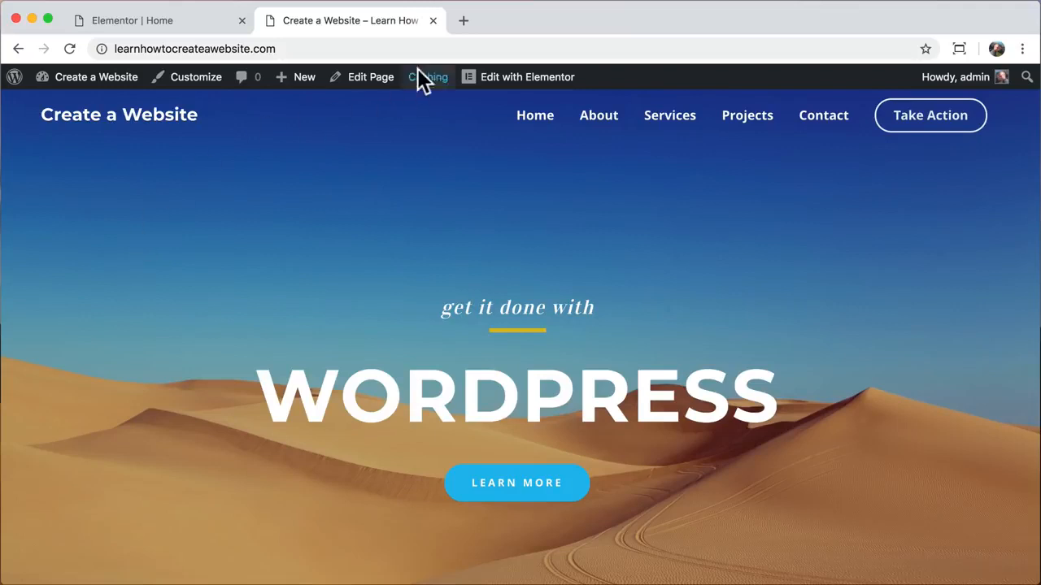
{"action": "left_click", "coordinate": [433, 20]}
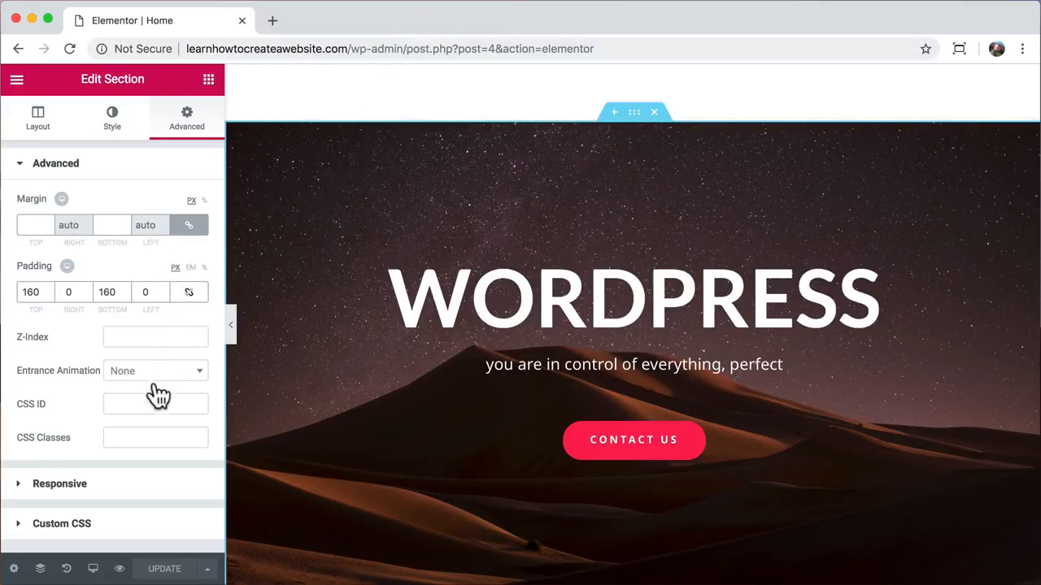
- Switch the editor to Mobile preview and scroll back to the page top
{"action": "left_click", "coordinate": [93, 569]}
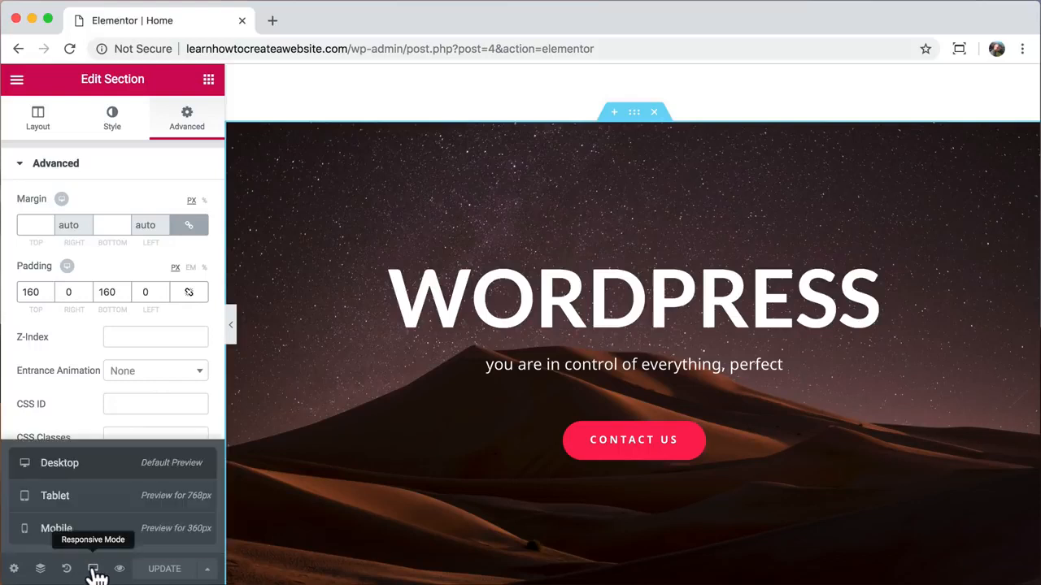
{"action": "left_click", "coordinate": [88, 537]}
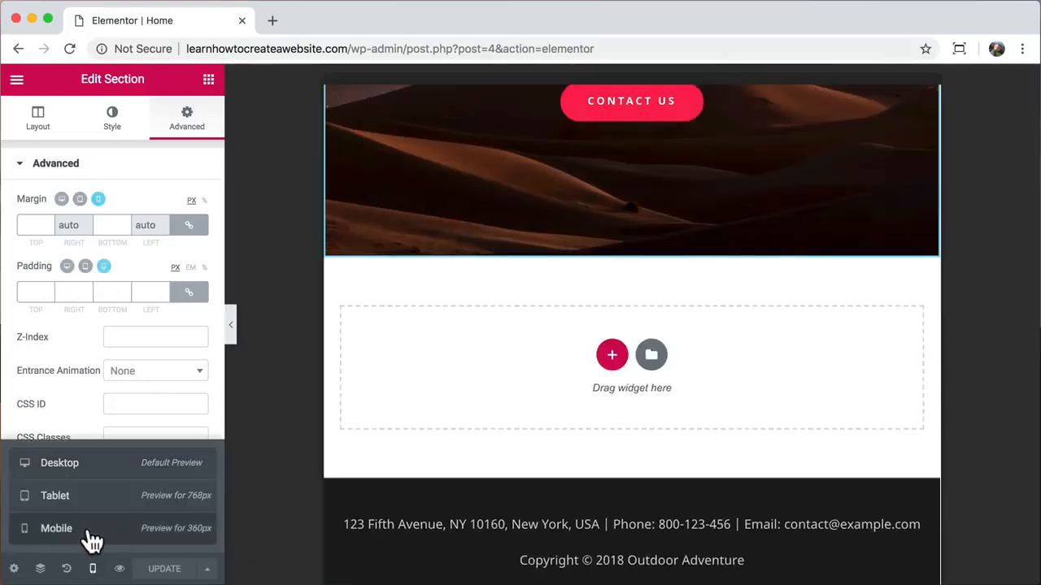
{"action": "left_click", "coordinate": [92, 569]}
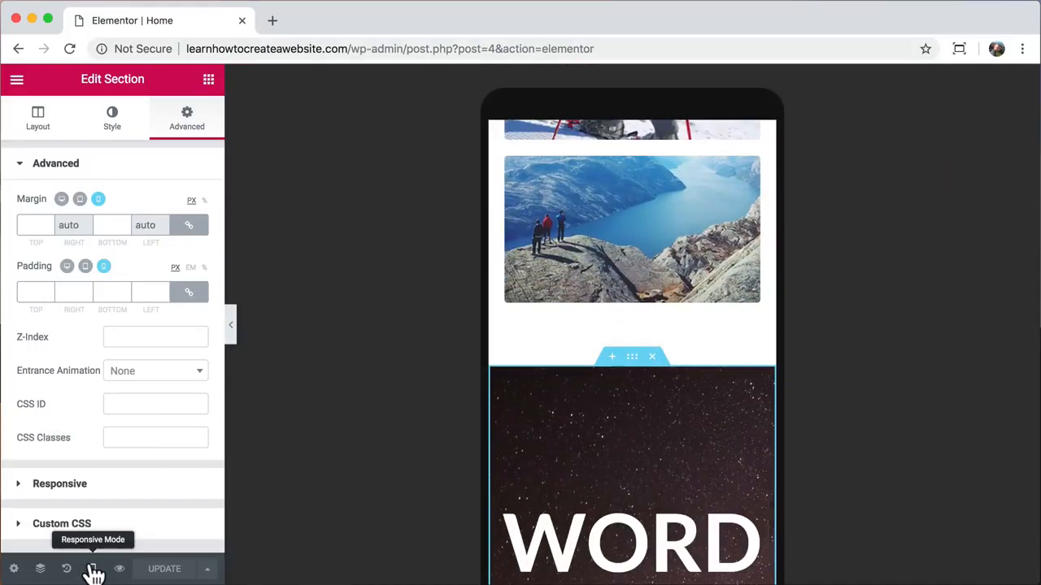
{"action": "scroll", "coordinate": [600, 244], "scroll_direction": "up", "scroll_amount": 15}
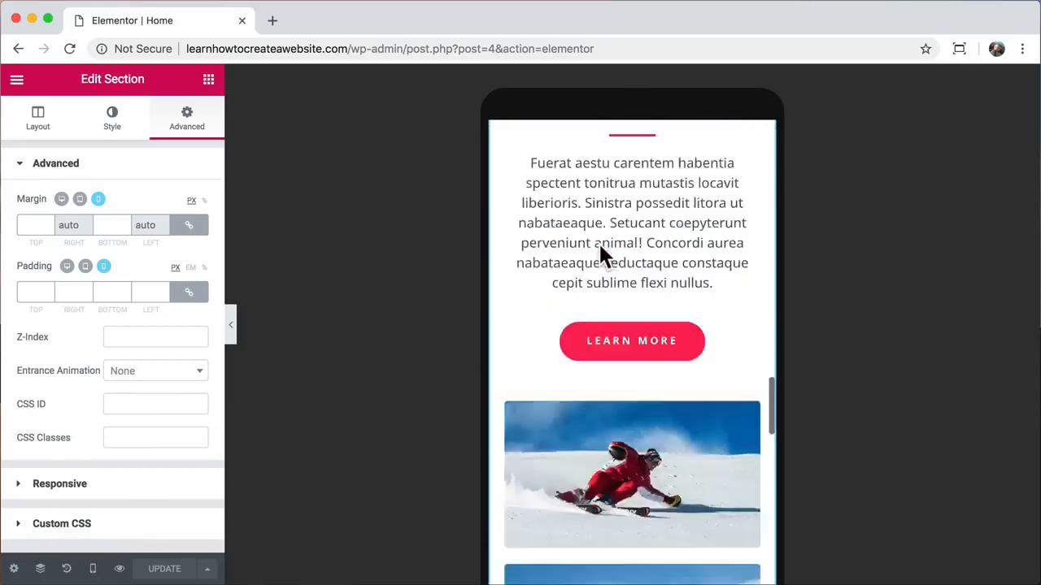
{"action": "scroll", "coordinate": [599, 244], "scroll_direction": "up", "scroll_amount": 5}
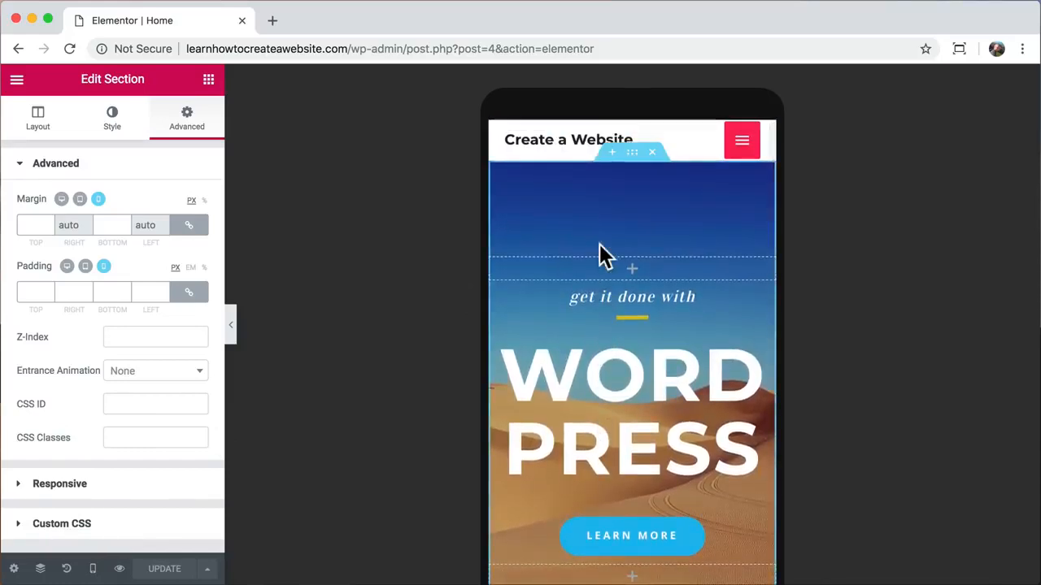
- Shrink the WORDPRESS heading's mobile font size to 44 px so it fits one line
{"action": "left_click", "coordinate": [612, 377]}
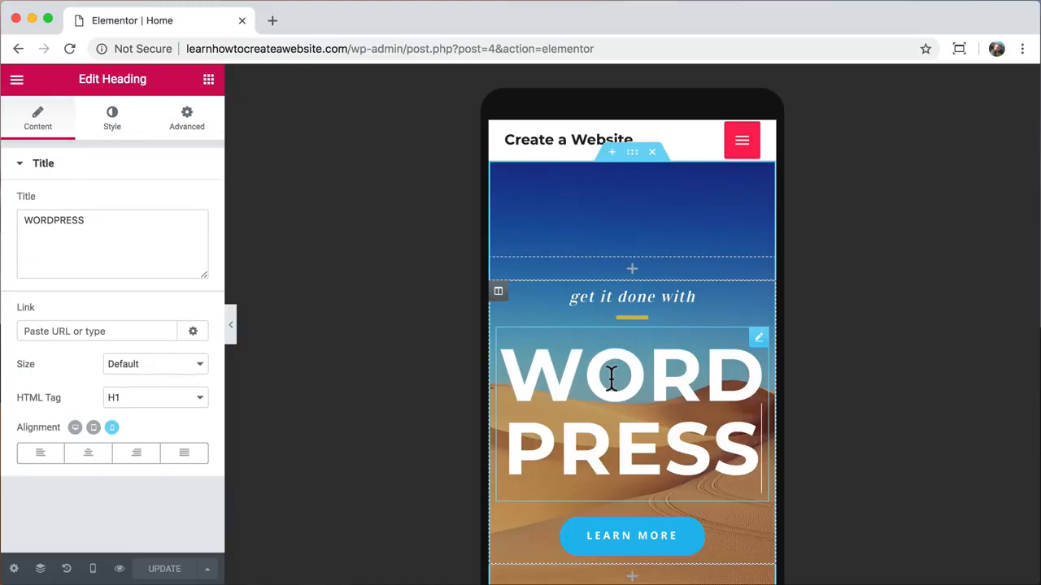
{"action": "left_click", "coordinate": [118, 128]}
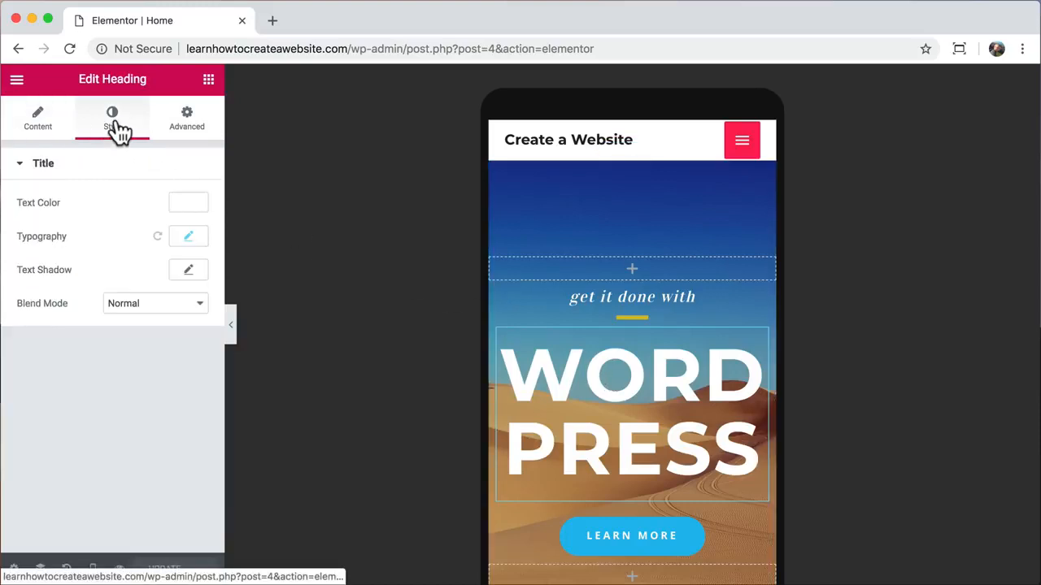
{"action": "left_click", "coordinate": [195, 242]}
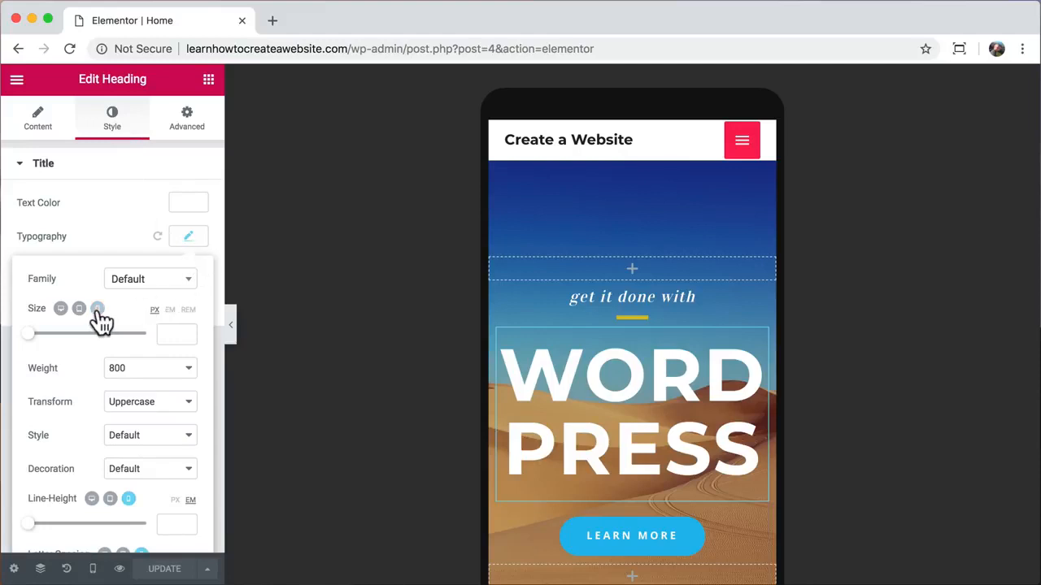
{"action": "left_click_drag", "start_coordinate": [29, 333], "coordinate": [54, 334]}
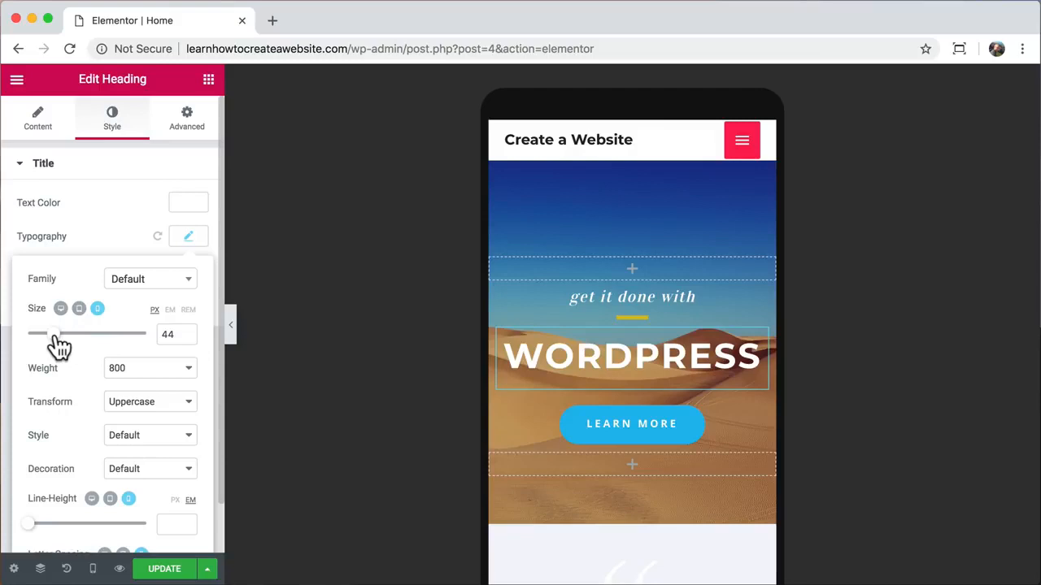
{"action": "scroll", "coordinate": [570, 355], "scroll_direction": "down", "scroll_amount": 5}
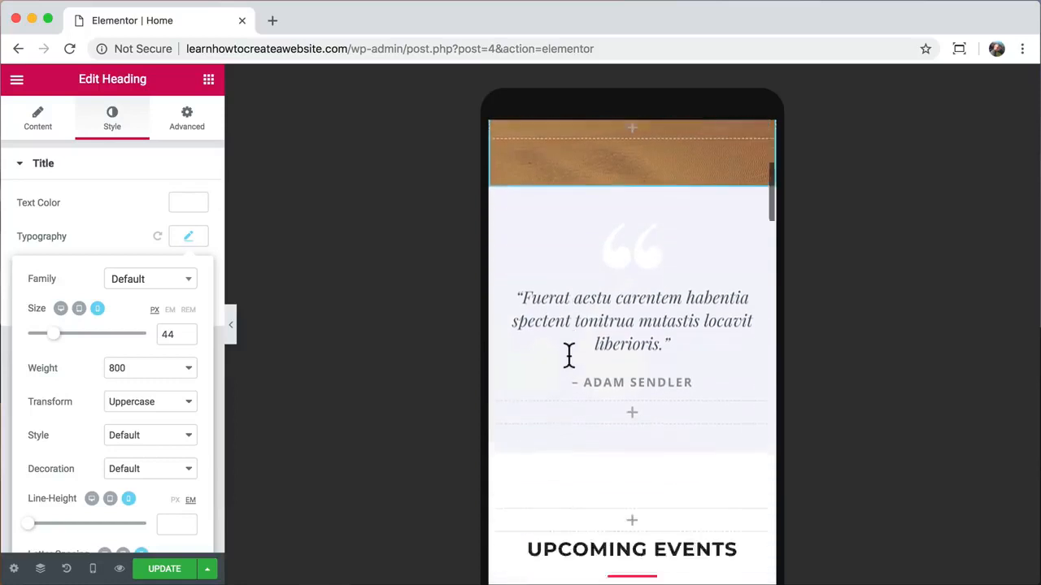
- Scroll down to the Explore The World section and select it
{"action": "scroll", "coordinate": [569, 354], "scroll_direction": "down", "scroll_amount": 10}
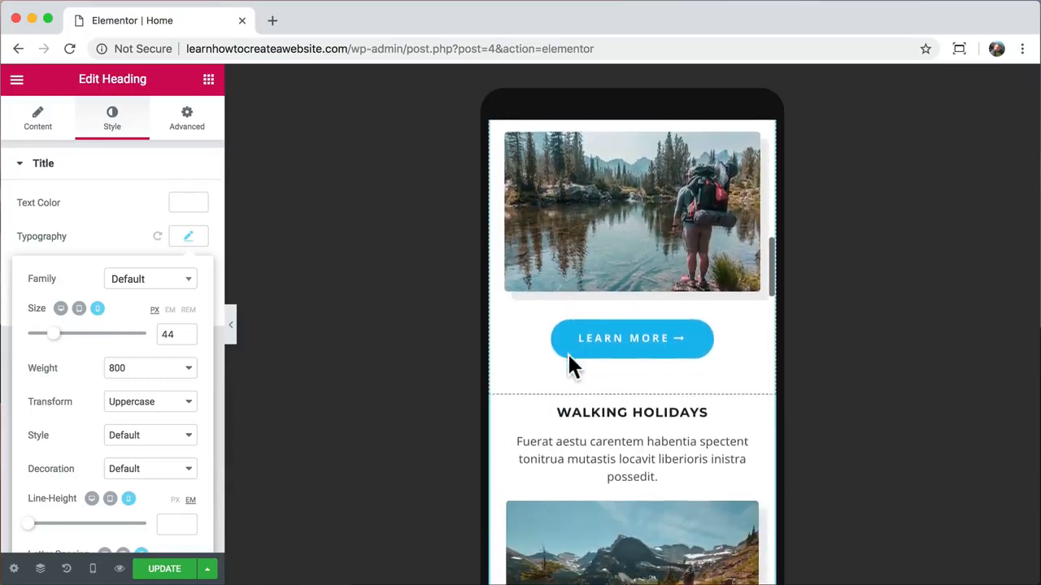
{"action": "scroll", "coordinate": [569, 366], "scroll_direction": "down", "scroll_amount": 1}
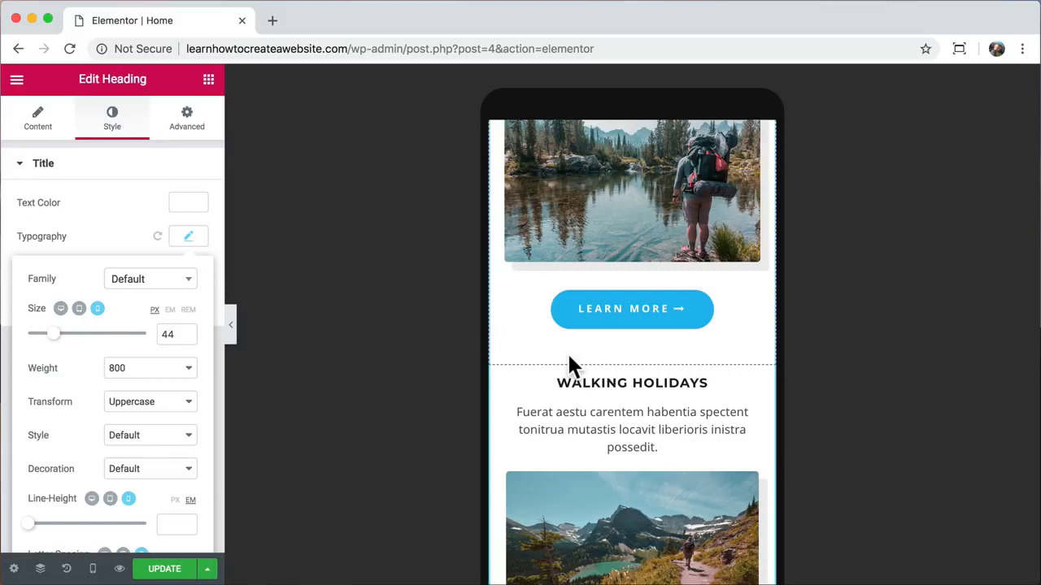
{"action": "scroll", "coordinate": [568, 356], "scroll_direction": "down", "scroll_amount": 10}
{"action": "scroll", "coordinate": [571, 366], "scroll_direction": "down", "scroll_amount": 5}
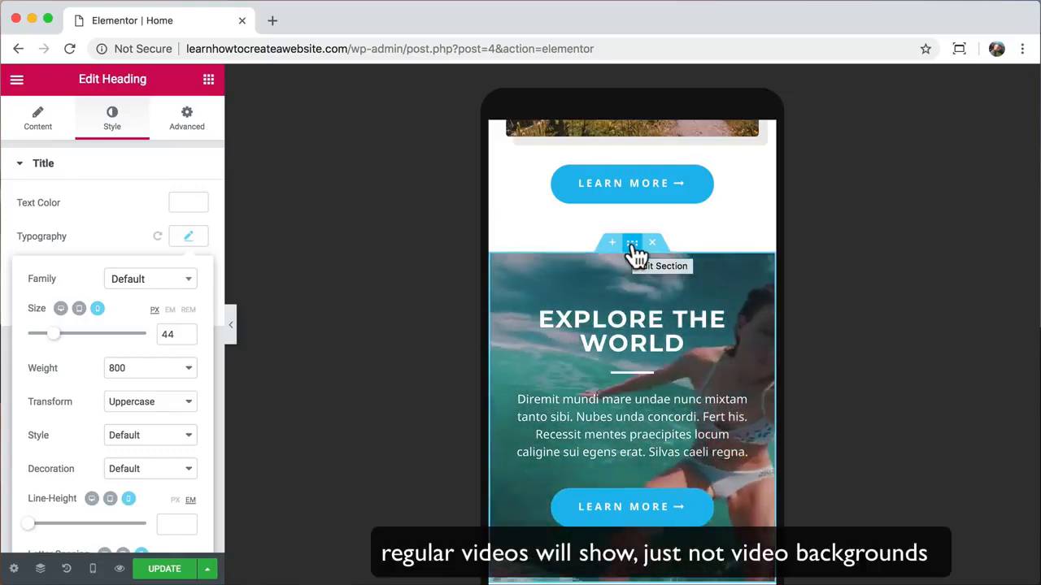
{"action": "left_click", "coordinate": [633, 244]}
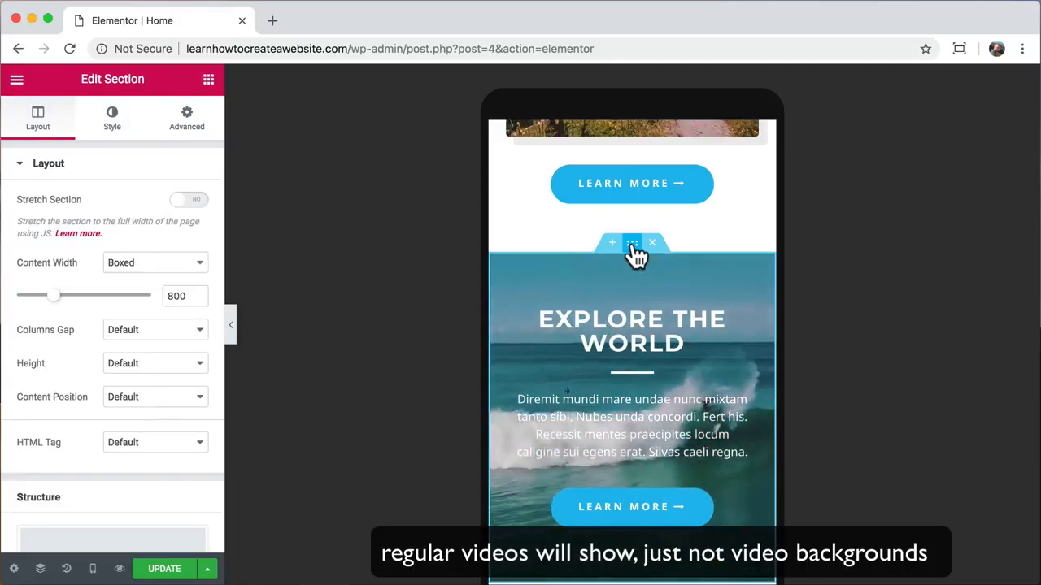
{"action": "scroll", "coordinate": [632, 256], "scroll_direction": "down", "scroll_amount": 2}
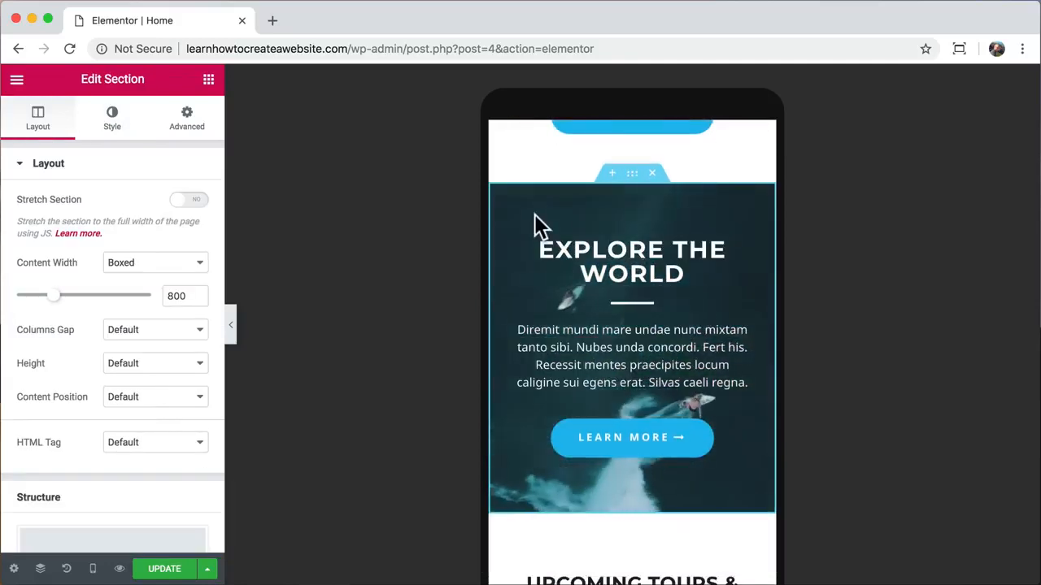
- Set water-sports-04.jpg as the section's background fallback image
{"action": "left_click", "coordinate": [118, 133]}
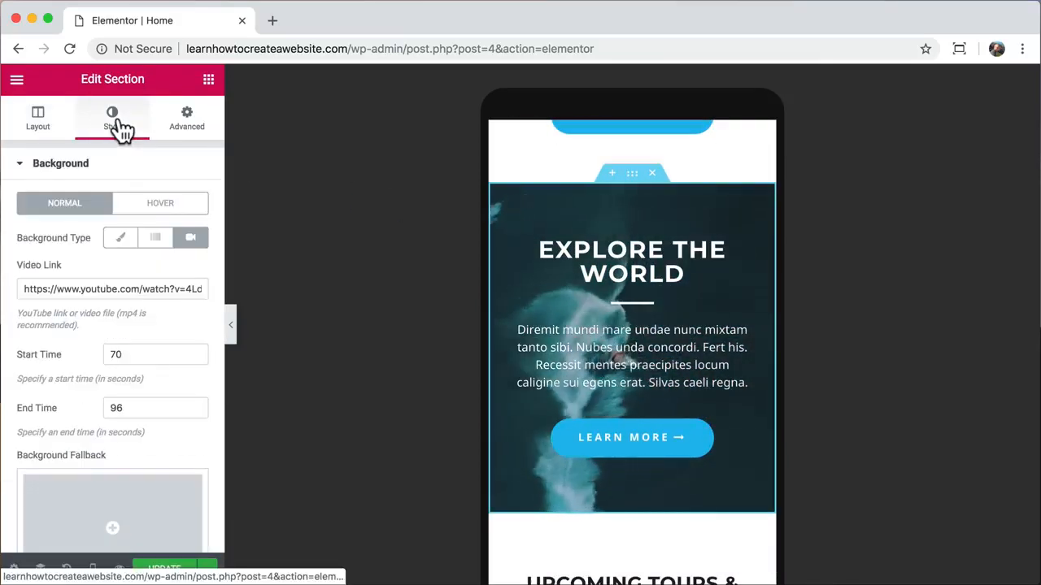
{"action": "scroll", "coordinate": [118, 335], "scroll_direction": "down", "scroll_amount": 3}
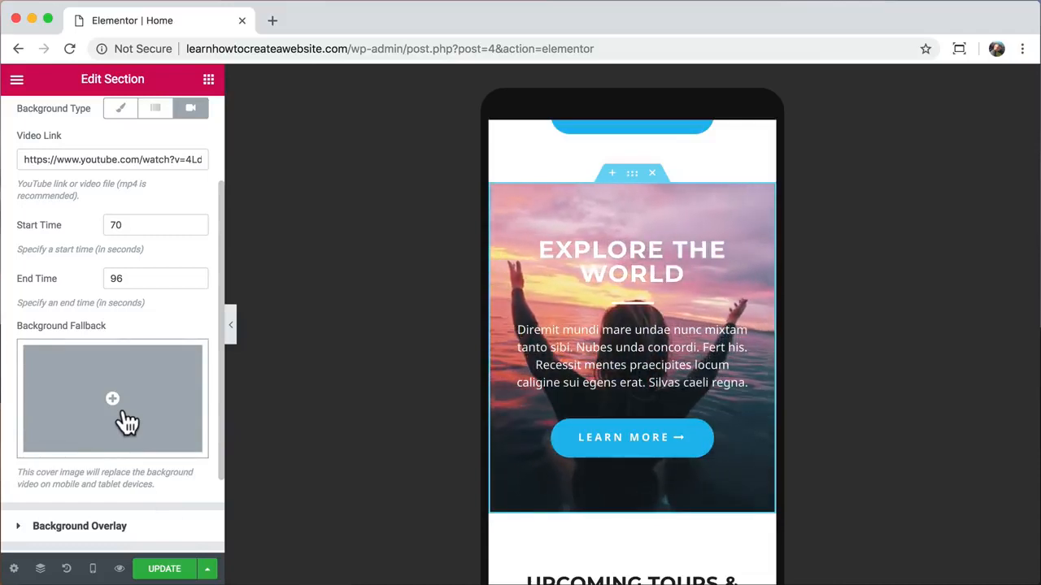
{"action": "left_click", "coordinate": [126, 421]}
{"action": "scroll", "coordinate": [483, 390], "scroll_direction": "down", "scroll_amount": 10}
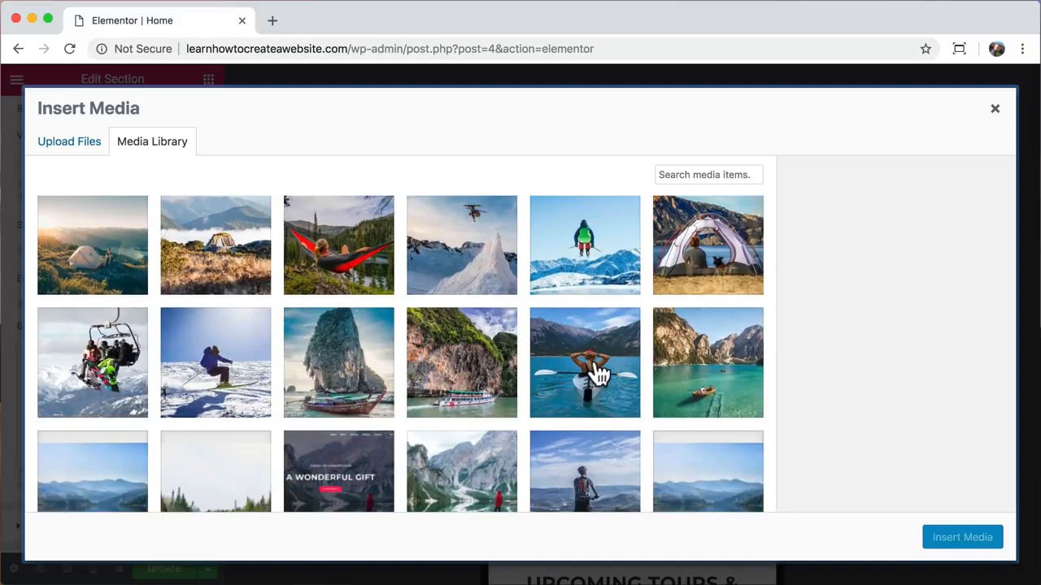
{"action": "left_click", "coordinate": [601, 374]}
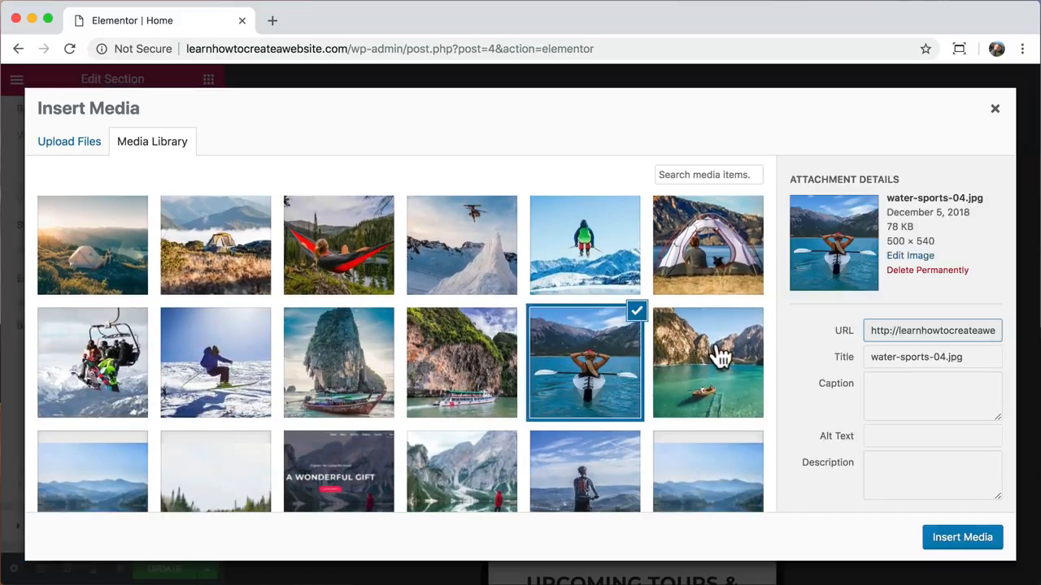
{"action": "left_click", "coordinate": [951, 539]}
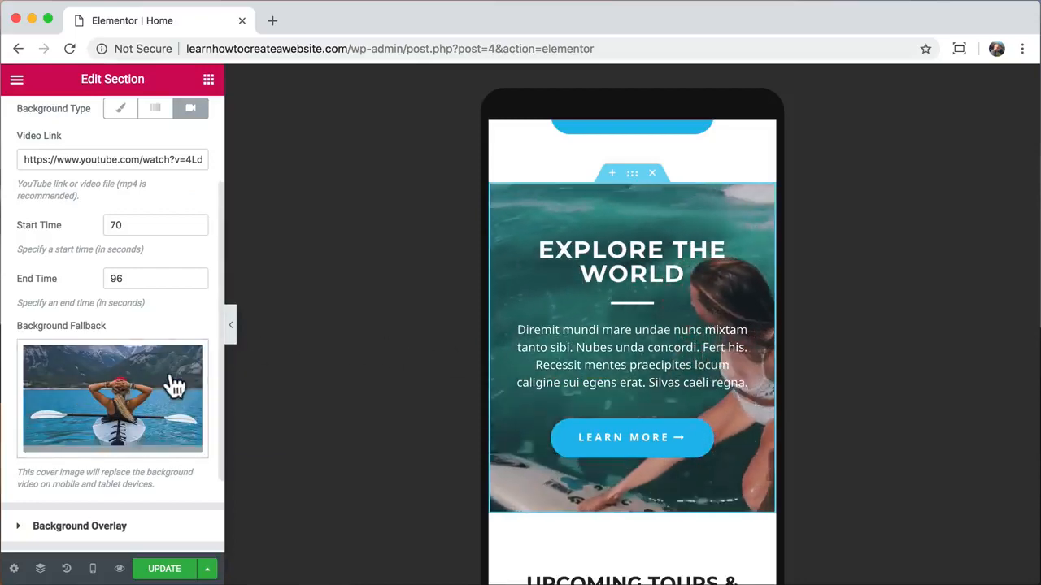
{"action": "scroll", "coordinate": [139, 408], "scroll_direction": "down", "scroll_amount": 1}
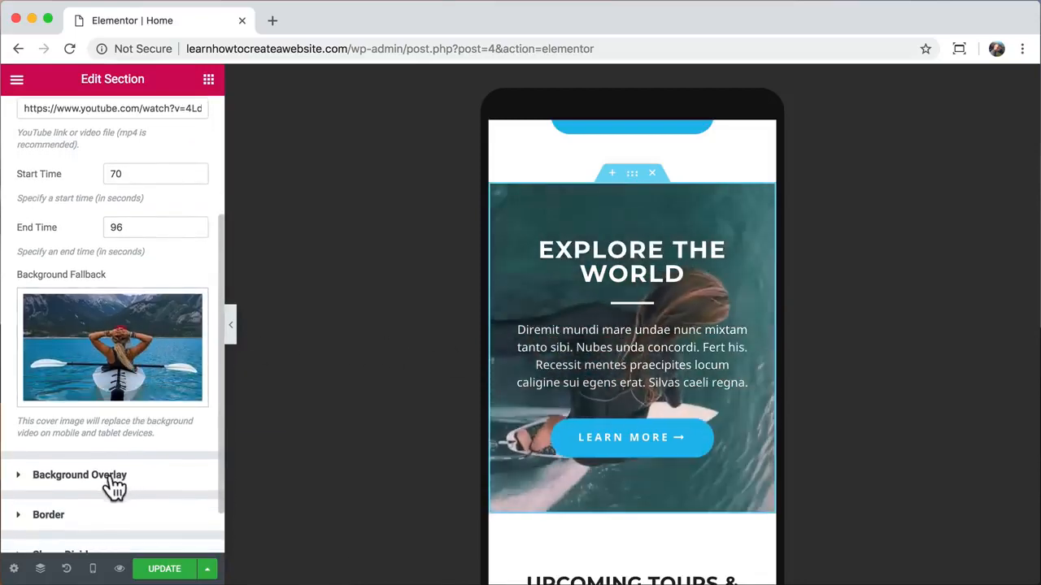
- Lower the section's overlay opacity to 0.4 and paste the kayak video into Video Link
{"action": "left_click", "coordinate": [110, 484]}
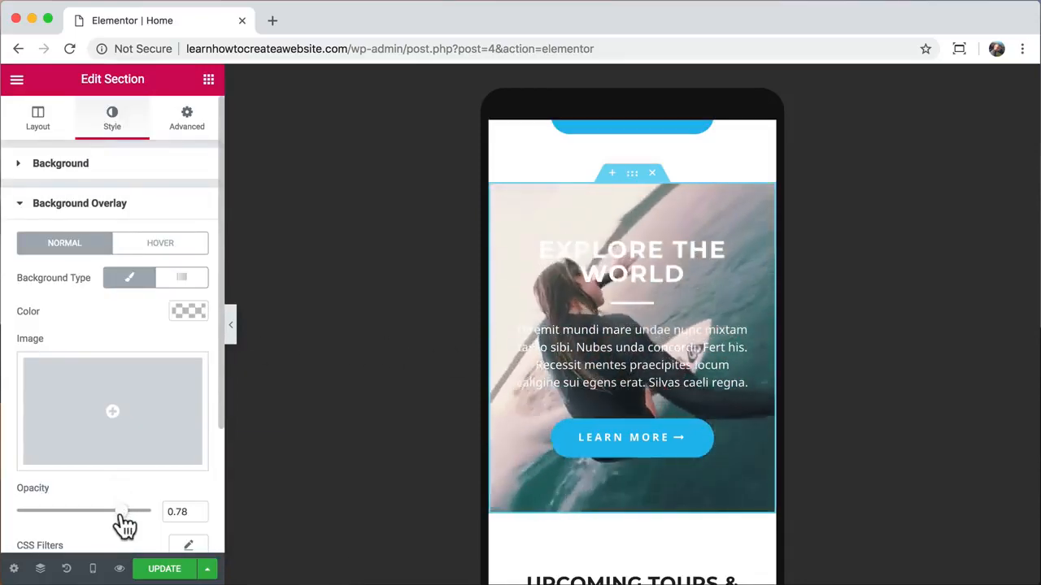
{"action": "left_click_drag", "start_coordinate": [121, 525], "coordinate": [72, 522]}
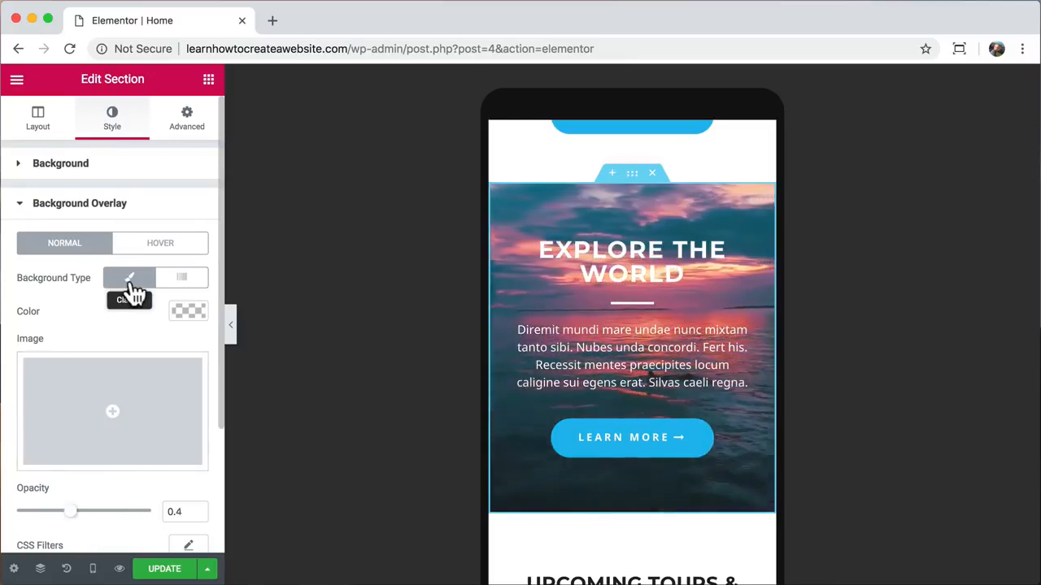
{"action": "left_click", "coordinate": [114, 166]}
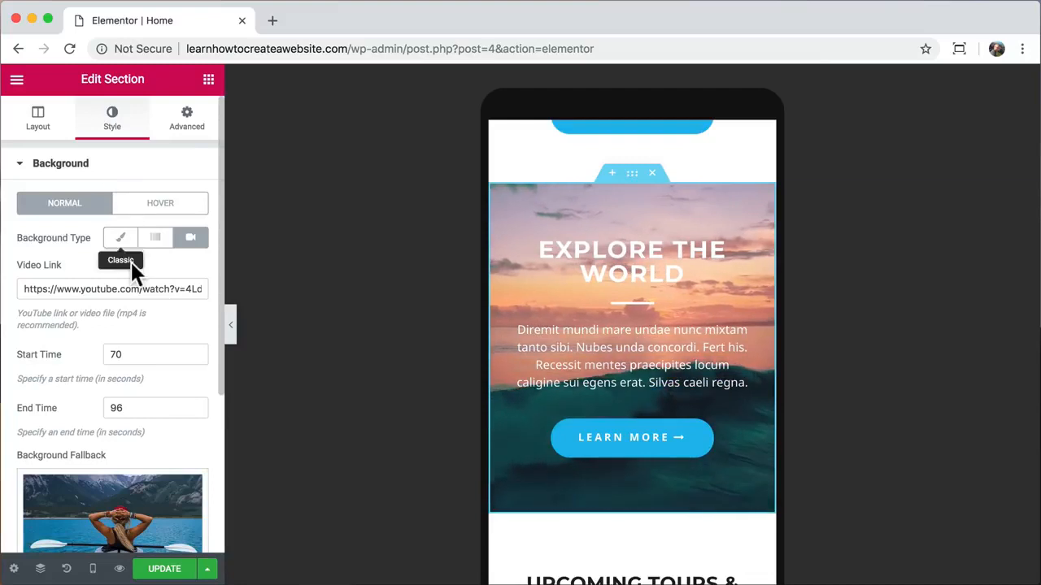
{"action": "double_click", "coordinate": [110, 288]}
{"action": "key", "text": "super+a"}
{"action": "key", "text": "super+v"}
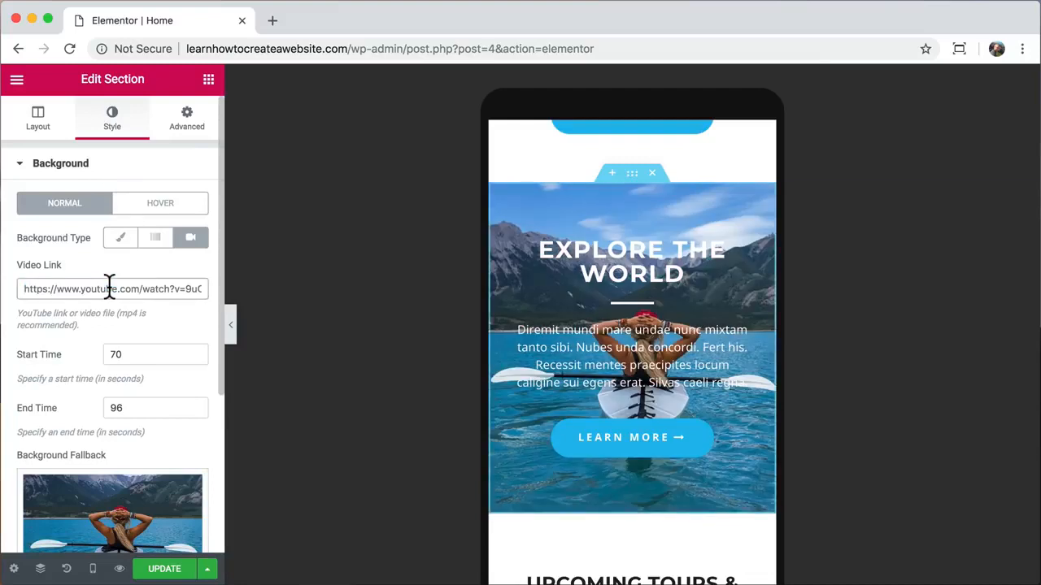
- Make the Background Overlay colour near-black at about 0.4 opacity
{"action": "scroll", "coordinate": [147, 374], "scroll_direction": "down", "scroll_amount": 5}
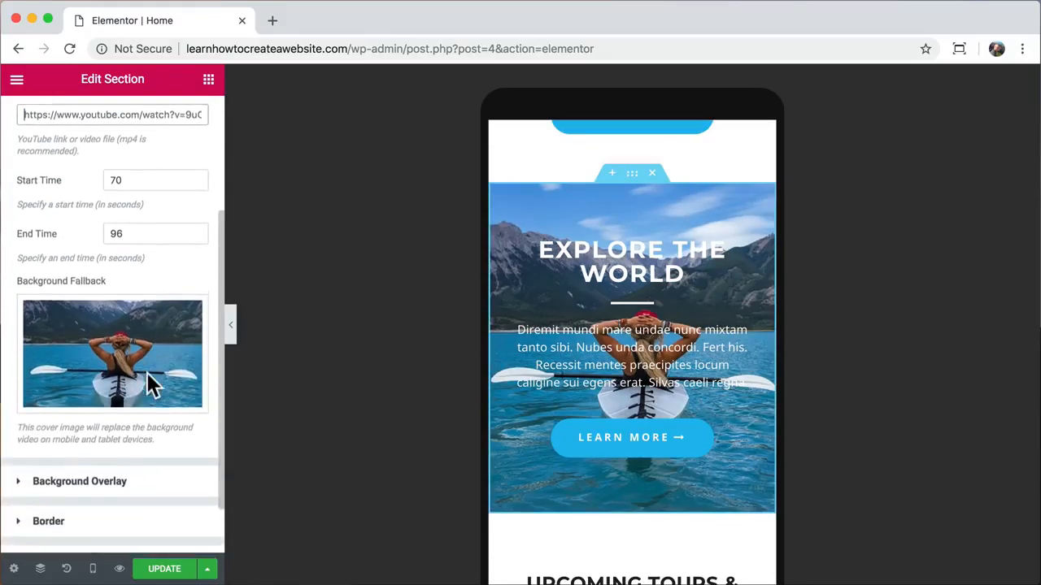
{"action": "left_click", "coordinate": [123, 431]}
{"action": "scroll", "coordinate": [122, 435], "scroll_direction": "down", "scroll_amount": 2}
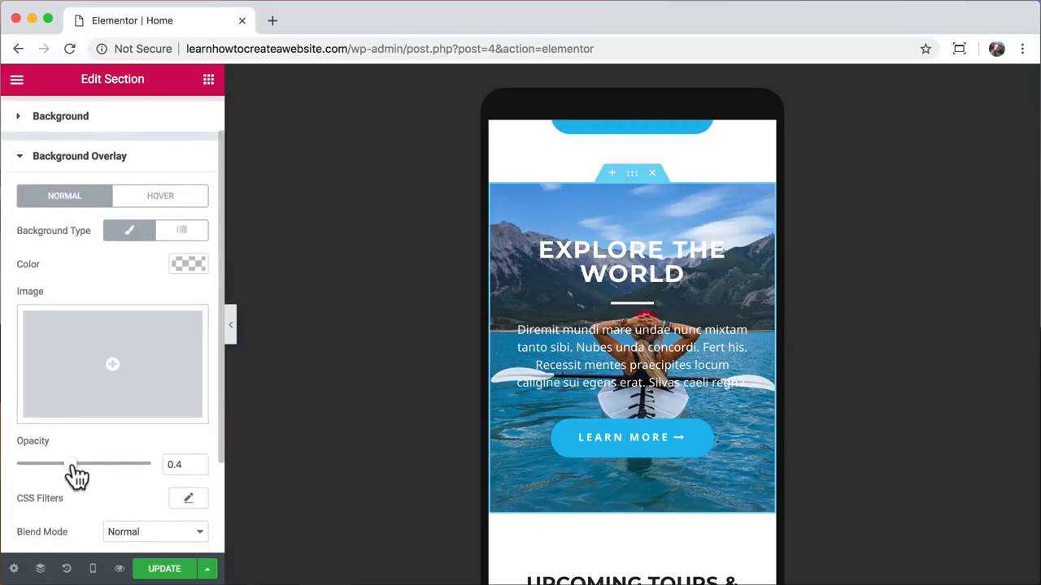
{"action": "left_click", "coordinate": [188, 261]}
{"action": "left_click_drag", "start_coordinate": [100, 360], "coordinate": [19, 426]}
{"action": "left_click", "coordinate": [187, 266]}
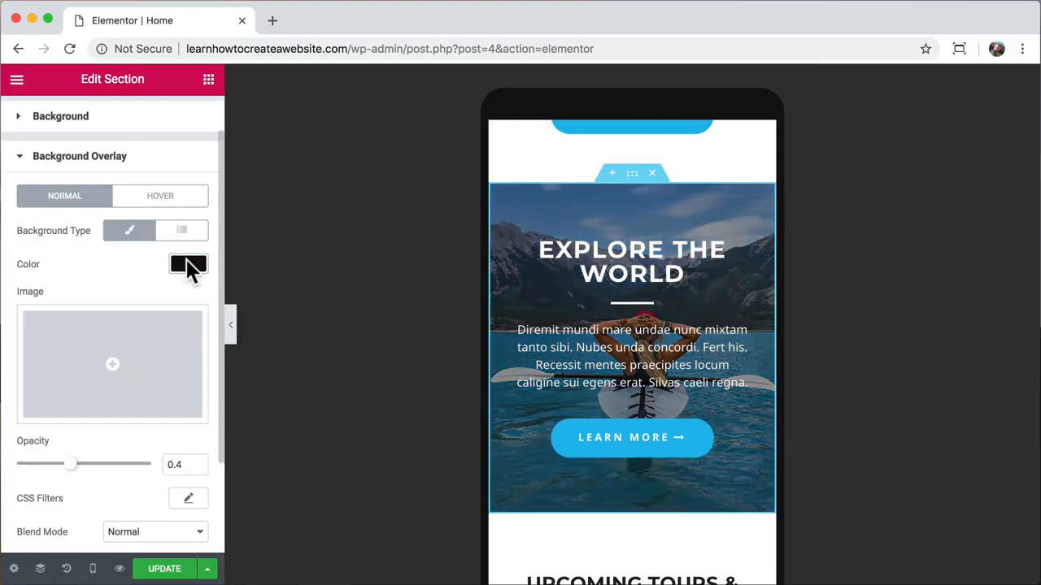
{"action": "mouse_move", "coordinate": [78, 478]}
{"action": "left_mouse_down"}
{"action": "mouse_move", "coordinate": [139, 479]}
{"action": "mouse_move", "coordinate": [74, 480]}
{"action": "left_mouse_up"}
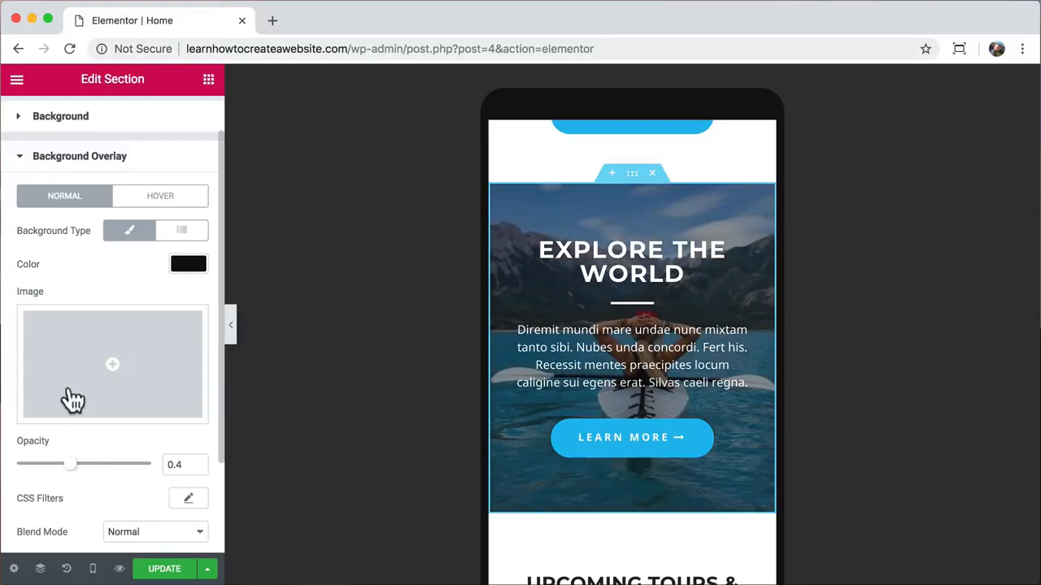
- Restore the surf video link ending 4LdnySqs1Ks in Video Link
{"action": "left_click", "coordinate": [105, 124]}
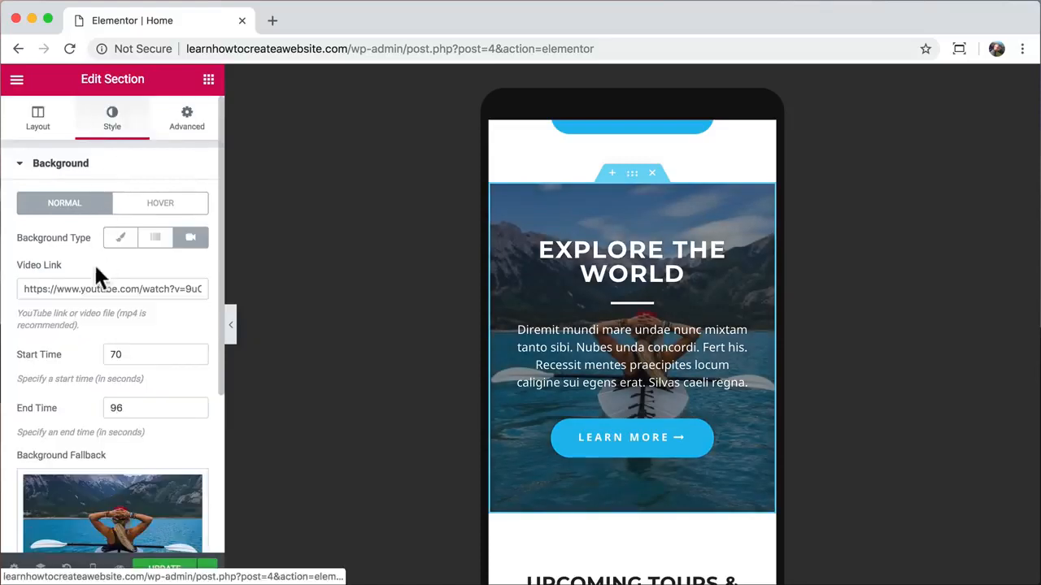
{"action": "left_click", "coordinate": [80, 288]}
{"action": "key", "text": "super+a"}
{"action": "key", "text": "super+v"}
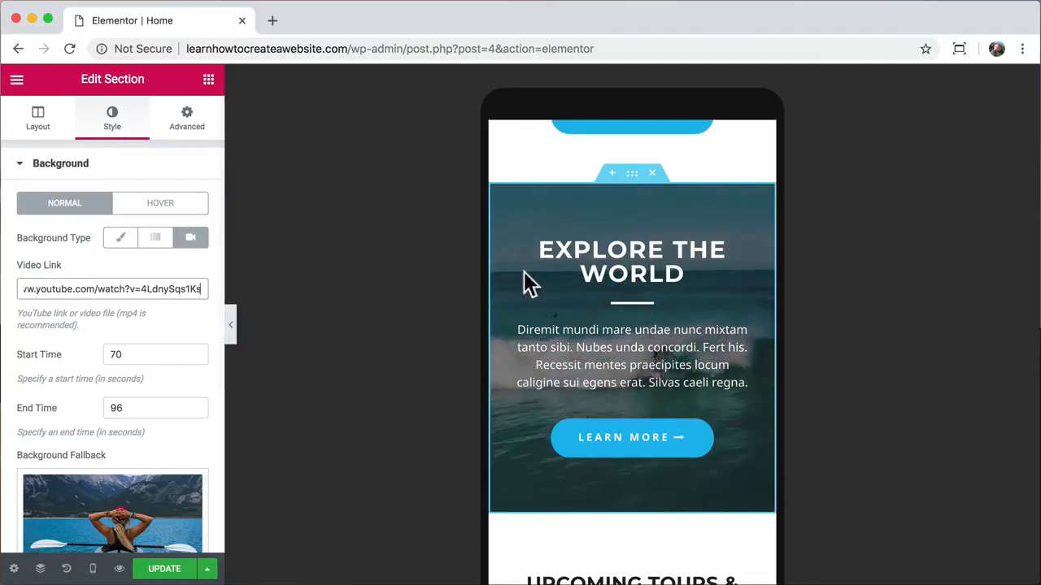
- Switch on Hide On Mobile for the fjord clifftop image and collapse the sidebar to check the preview
{"action": "scroll", "coordinate": [592, 355], "scroll_direction": "down", "scroll_amount": 4}
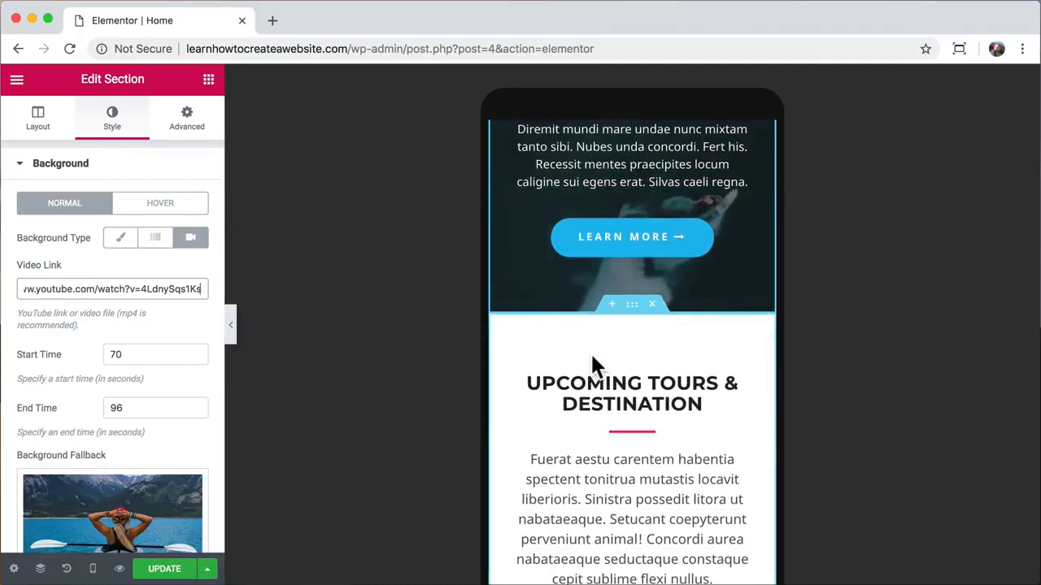
{"action": "scroll", "coordinate": [590, 352], "scroll_direction": "down", "scroll_amount": 3}
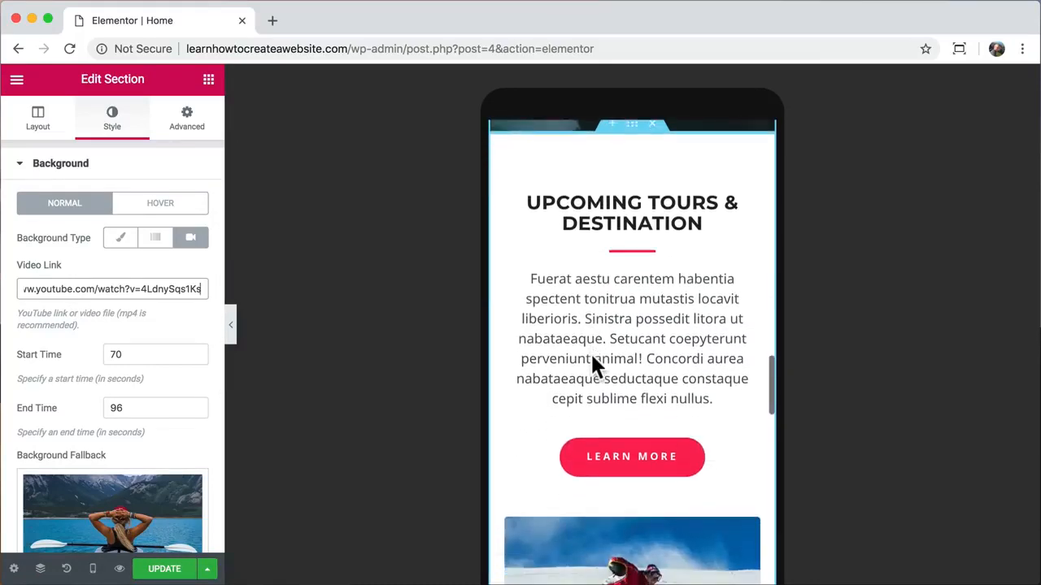
{"action": "scroll", "coordinate": [593, 358], "scroll_direction": "down", "scroll_amount": 2}
{"action": "scroll", "coordinate": [591, 355], "scroll_direction": "down", "scroll_amount": 10}
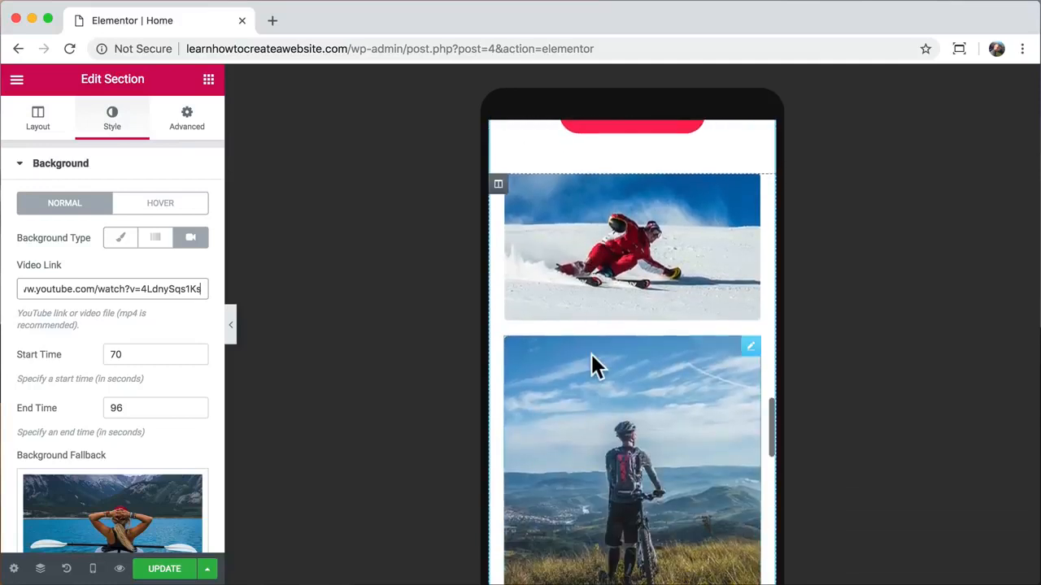
{"action": "scroll", "coordinate": [591, 355], "scroll_direction": "down", "scroll_amount": 2}
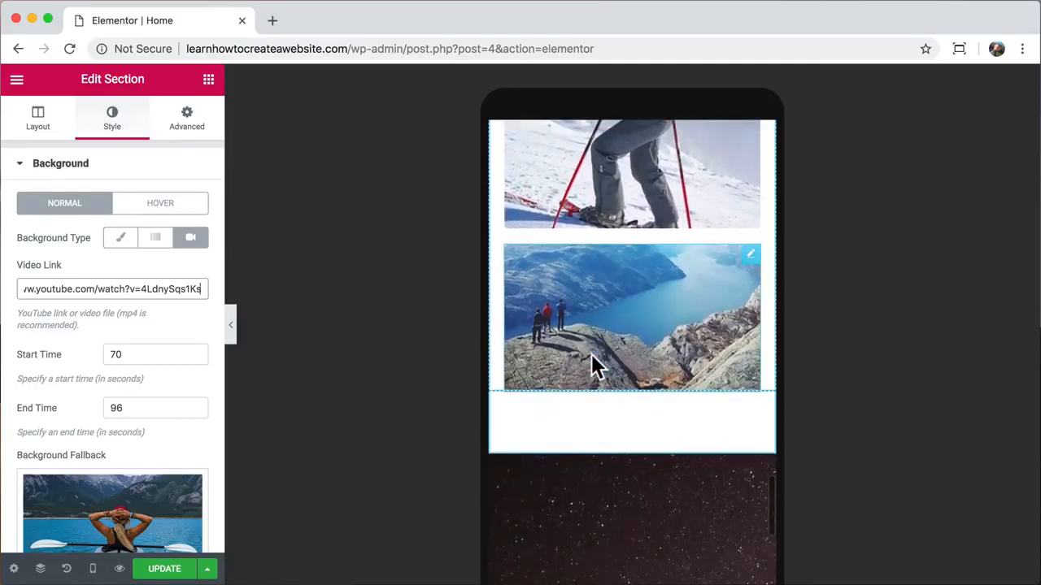
{"action": "left_click", "coordinate": [640, 317]}
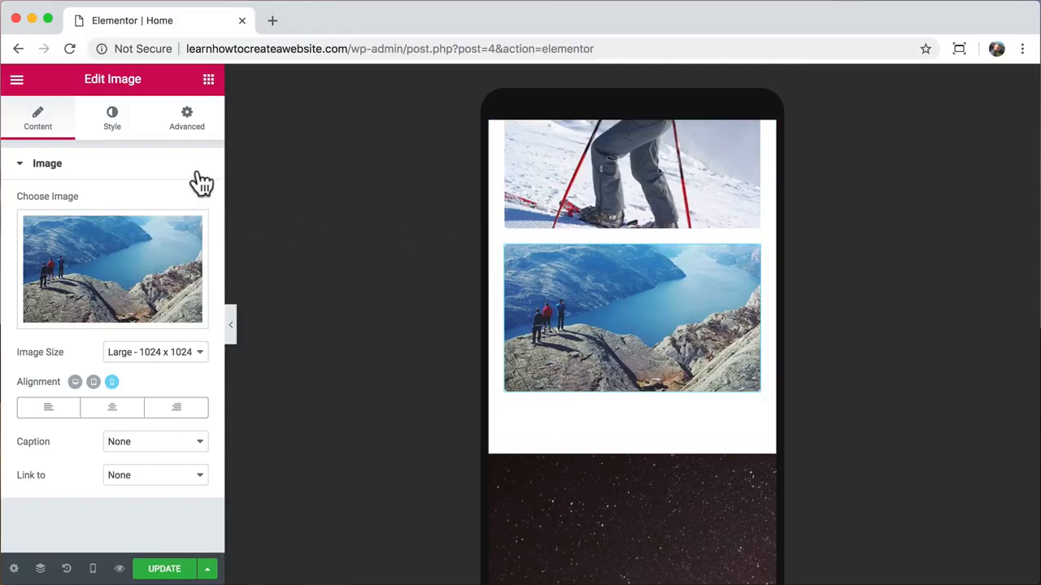
{"action": "left_click", "coordinate": [189, 122]}
{"action": "scroll", "coordinate": [182, 317], "scroll_direction": "down", "scroll_amount": 2}
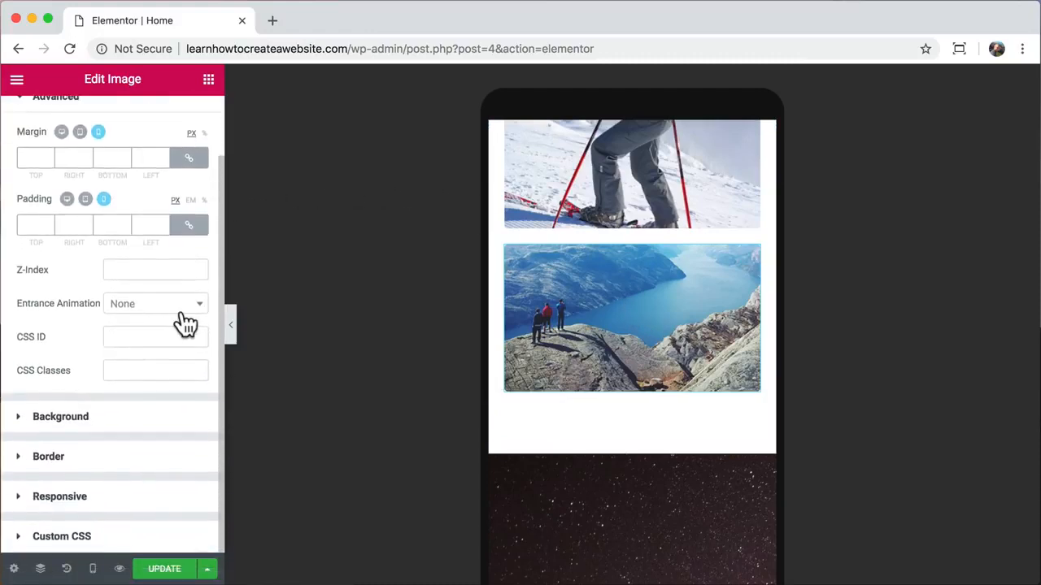
{"action": "left_click", "coordinate": [104, 497]}
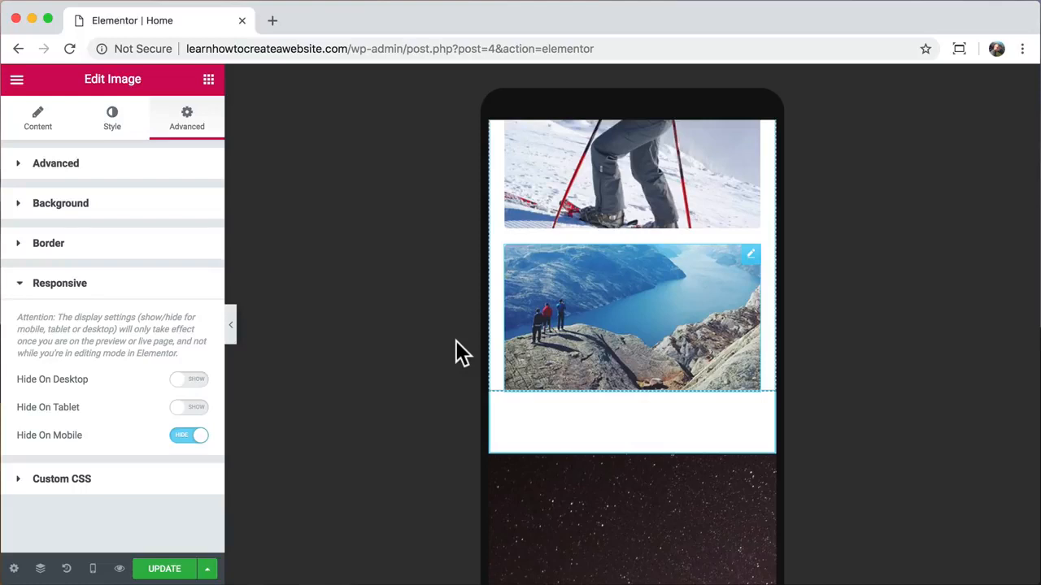
{"action": "left_click", "coordinate": [231, 332]}
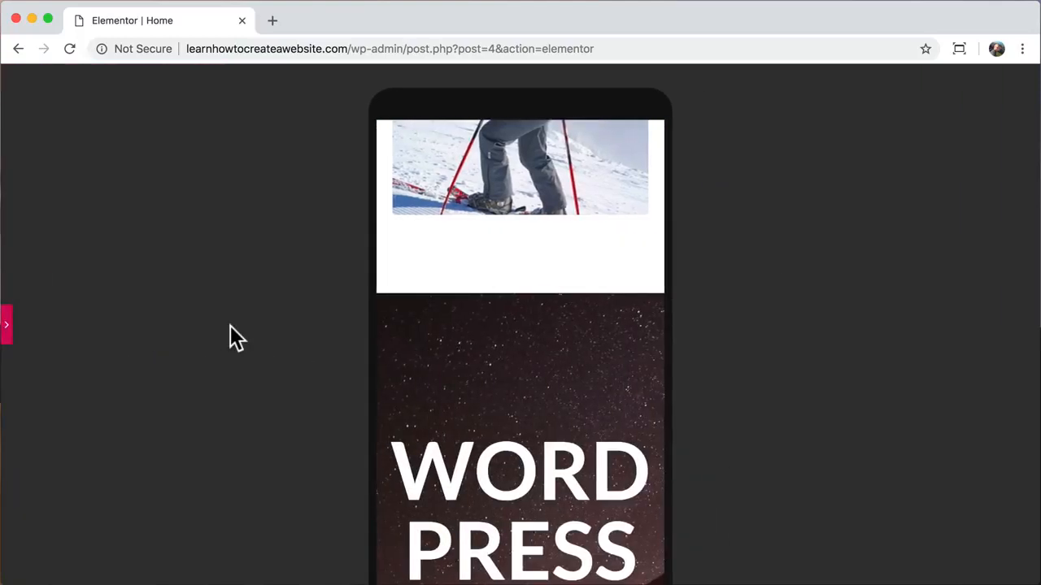
- Reopen the collapsed Elementor panel and scroll the mobile preview to the WORD PRESS banner
{"action": "scroll", "coordinate": [498, 376], "scroll_direction": "down", "scroll_amount": 5}
{"action": "scroll", "coordinate": [498, 375], "scroll_direction": "up", "scroll_amount": 8}
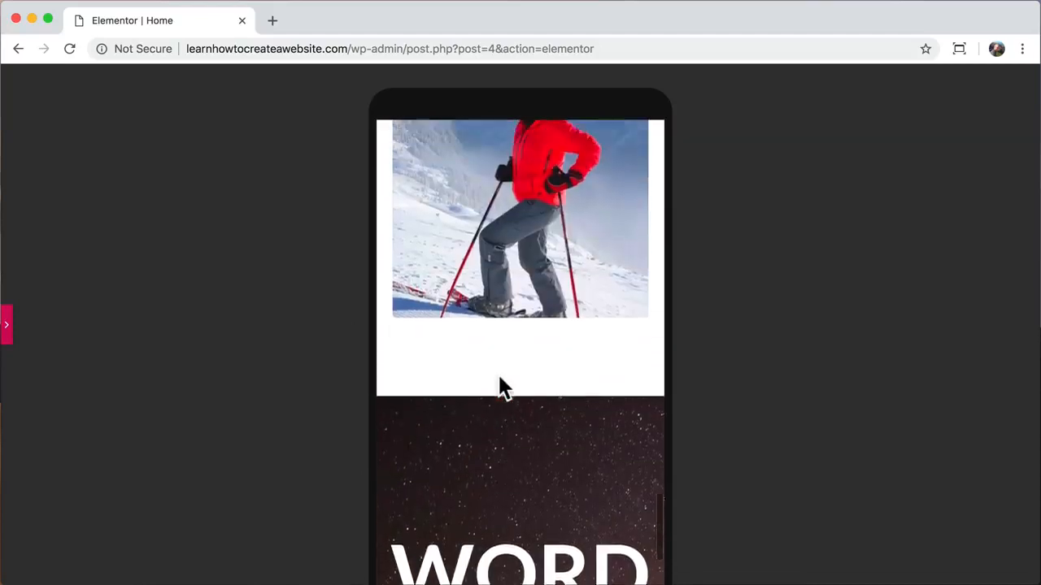
{"action": "scroll", "coordinate": [499, 376], "scroll_direction": "up", "scroll_amount": 10}
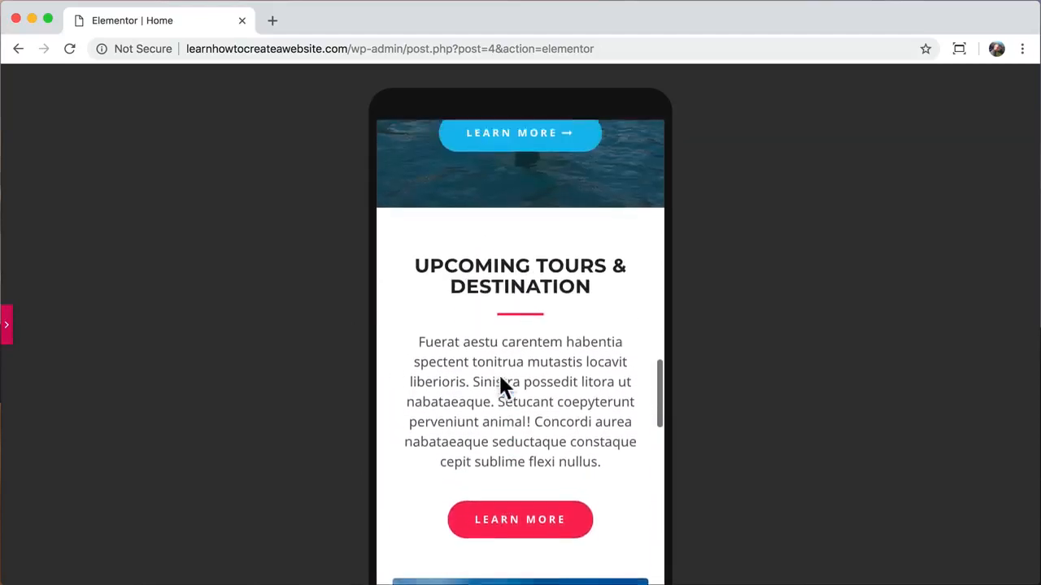
{"action": "scroll", "coordinate": [499, 375], "scroll_direction": "up", "scroll_amount": 2}
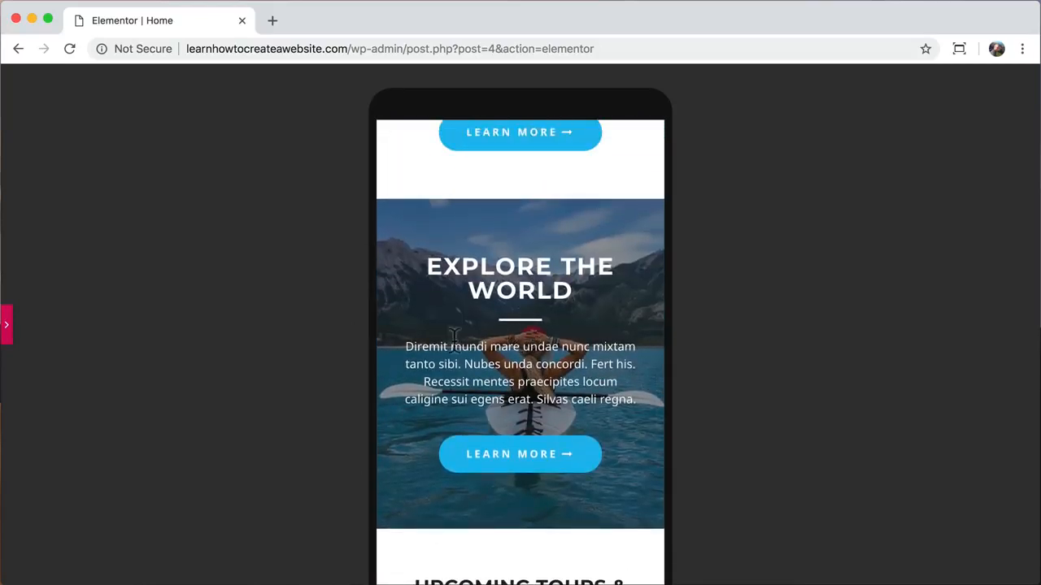
{"action": "left_click", "coordinate": [15, 332]}
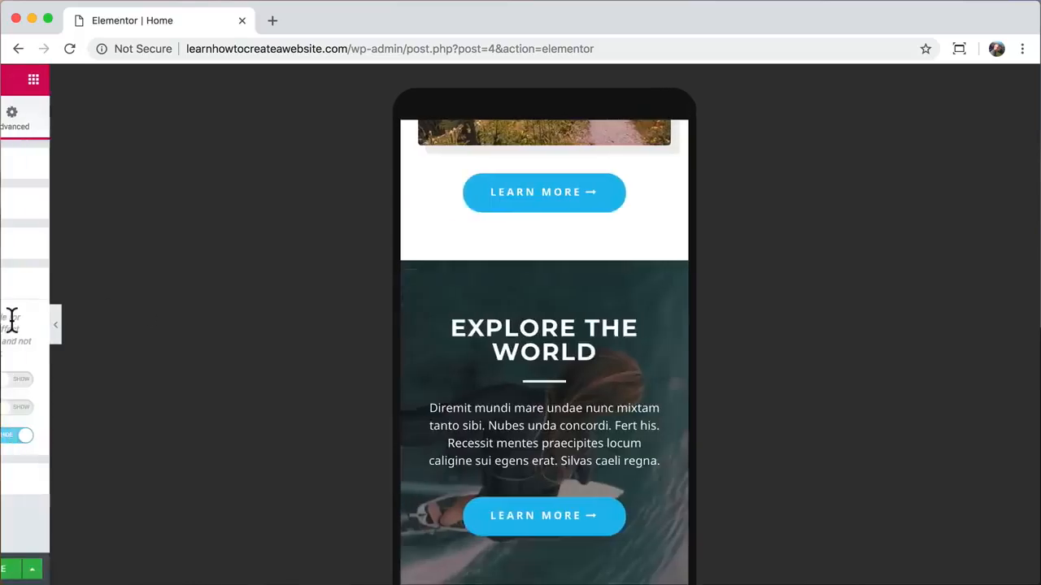
{"action": "scroll", "coordinate": [567, 405], "scroll_direction": "down", "scroll_amount": 5}
{"action": "scroll", "coordinate": [567, 404], "scroll_direction": "down", "scroll_amount": 15}
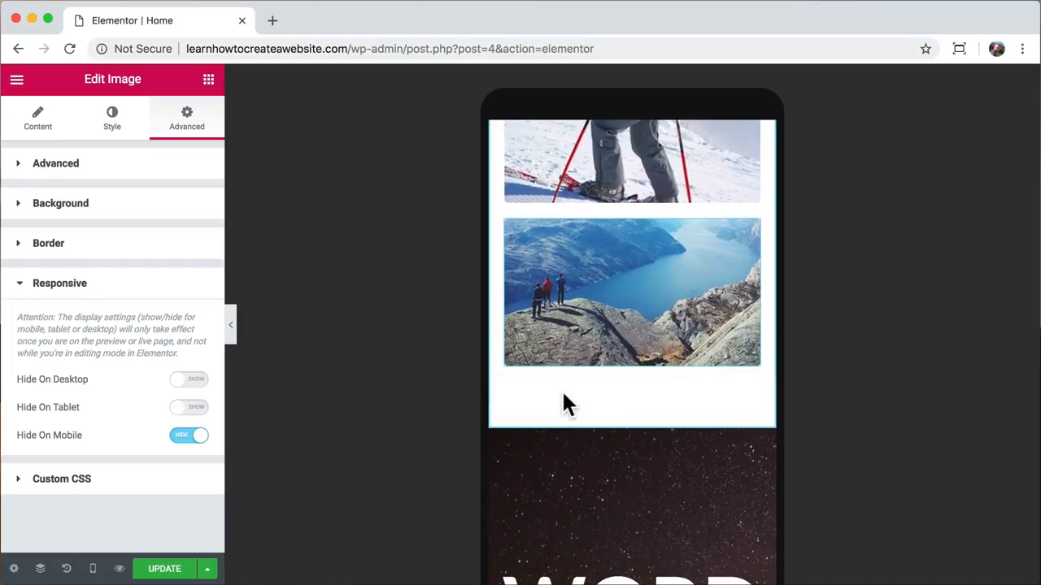
{"action": "scroll", "coordinate": [567, 404], "scroll_direction": "down", "scroll_amount": 5}
- Set the WORDPRESS heading's mobile typography size to 44 px and update the page
{"action": "left_click", "coordinate": [635, 395]}
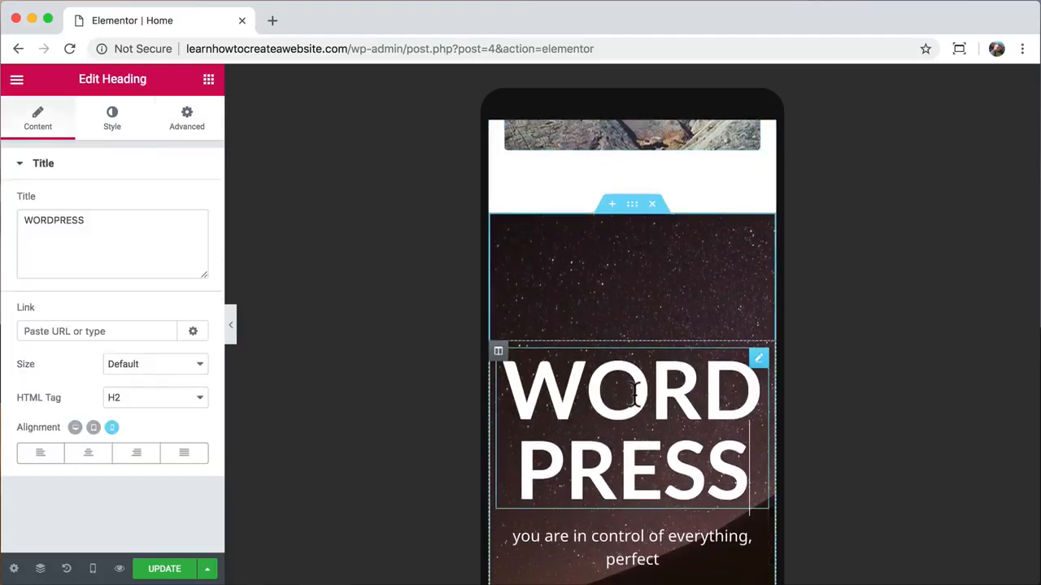
{"action": "left_click", "coordinate": [113, 122]}
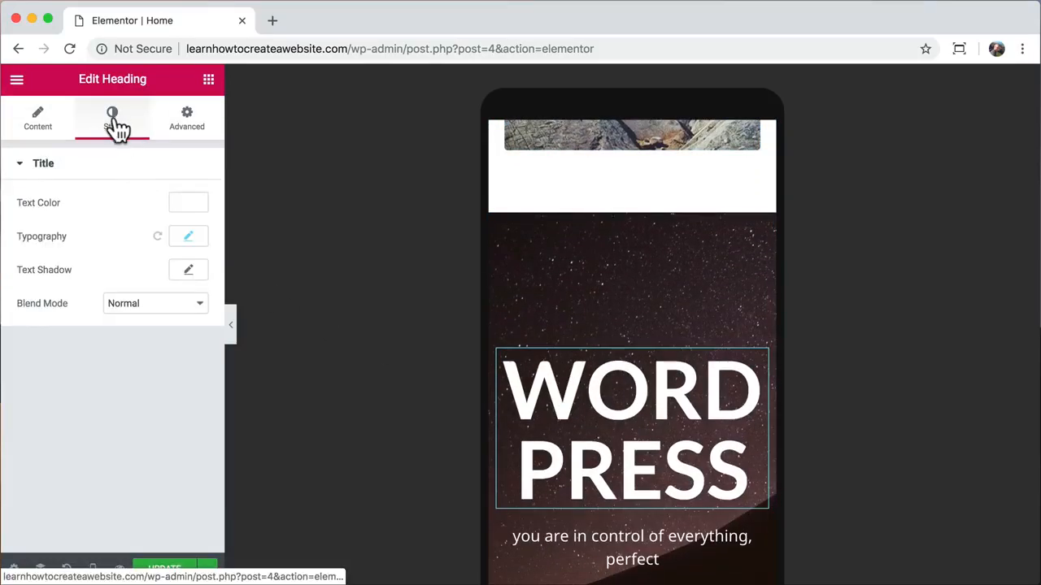
{"action": "left_click", "coordinate": [188, 237]}
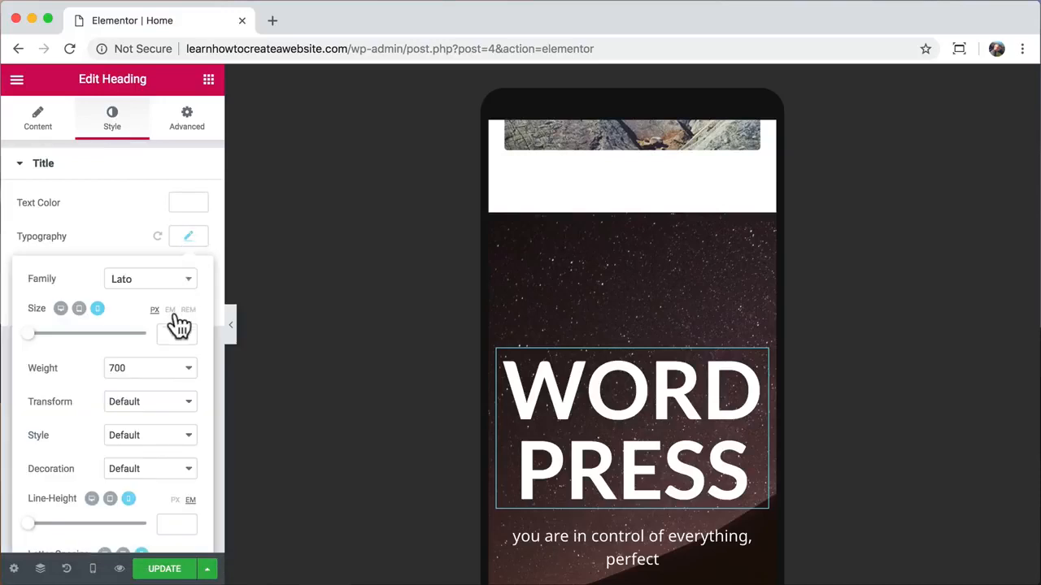
{"action": "type", "text": "44"}
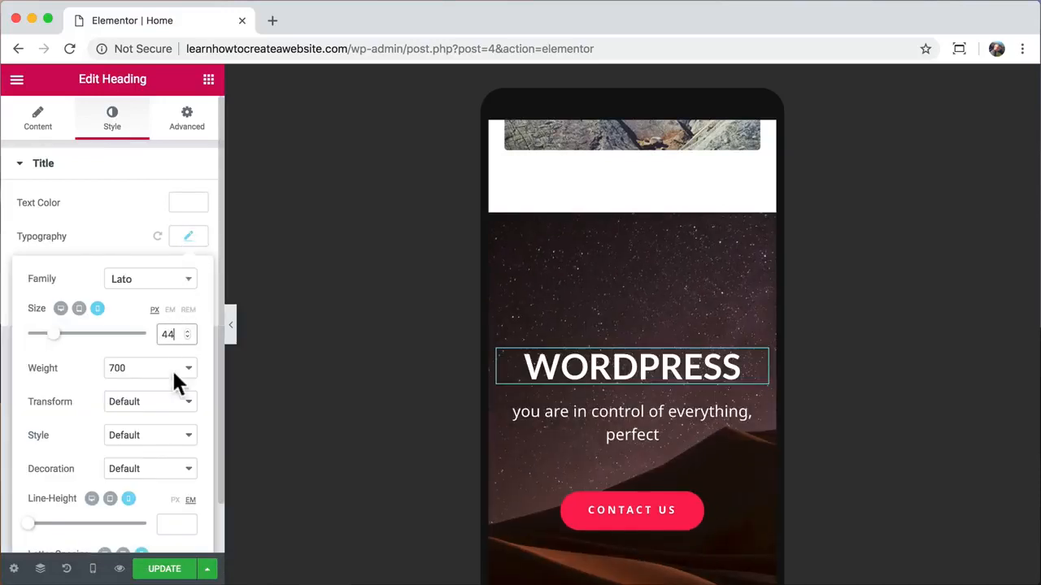
{"action": "left_click", "coordinate": [165, 571]}
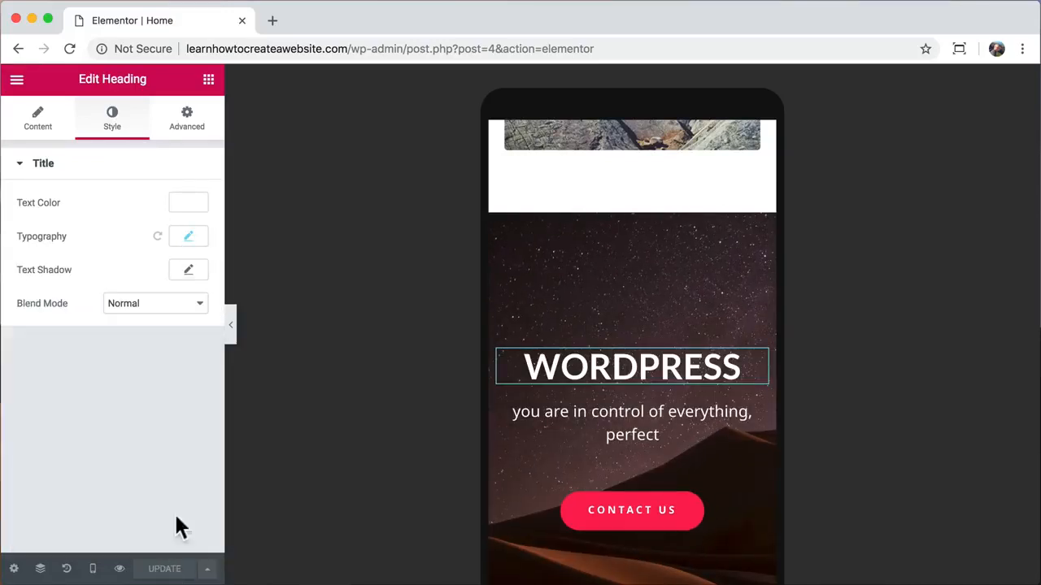
{"action": "left_click", "coordinate": [232, 335]}
- Reopen the editing panel and switch Responsive Mode back to Desktop
{"action": "scroll", "coordinate": [535, 366], "scroll_direction": "down", "scroll_amount": 20}
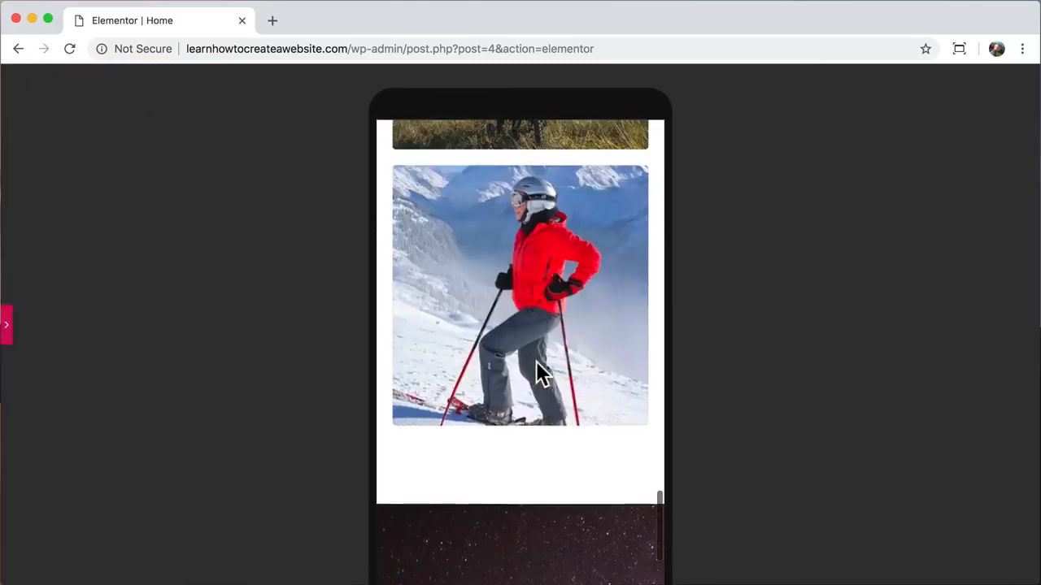
{"action": "scroll", "coordinate": [536, 363], "scroll_direction": "up", "scroll_amount": 20}
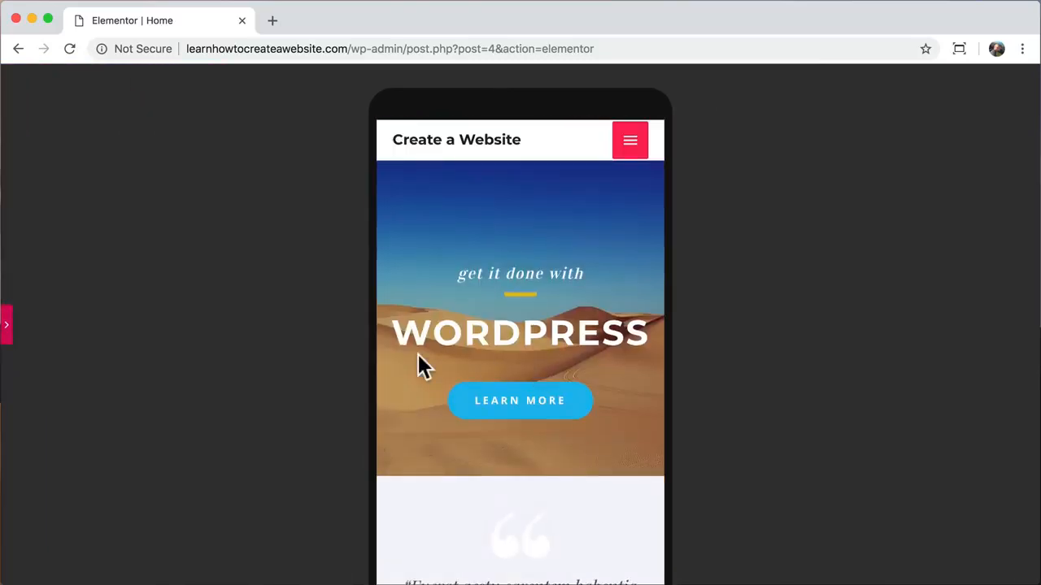
{"action": "left_click", "coordinate": [6, 319]}
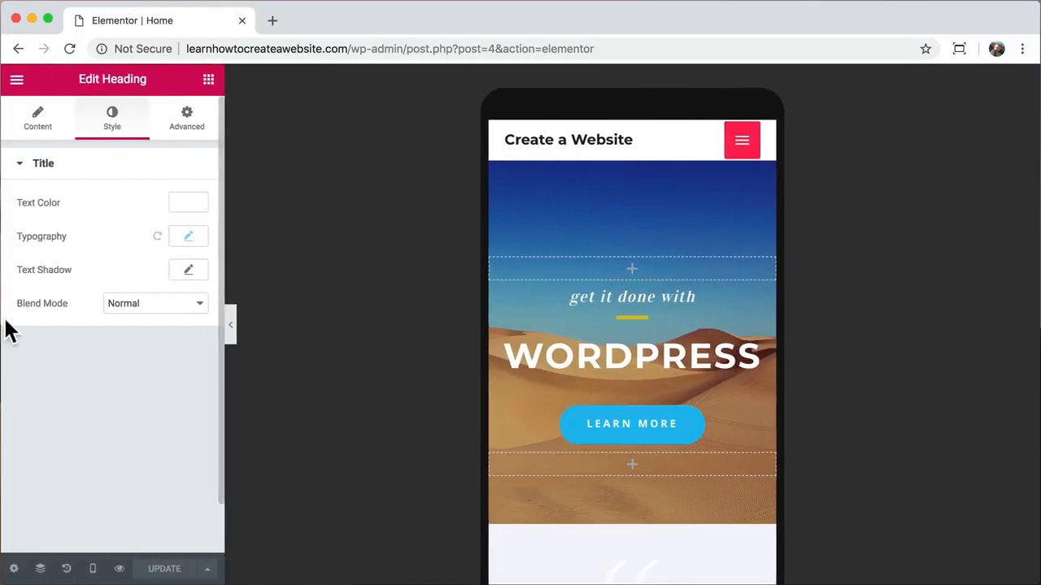
{"action": "left_click", "coordinate": [92, 569]}
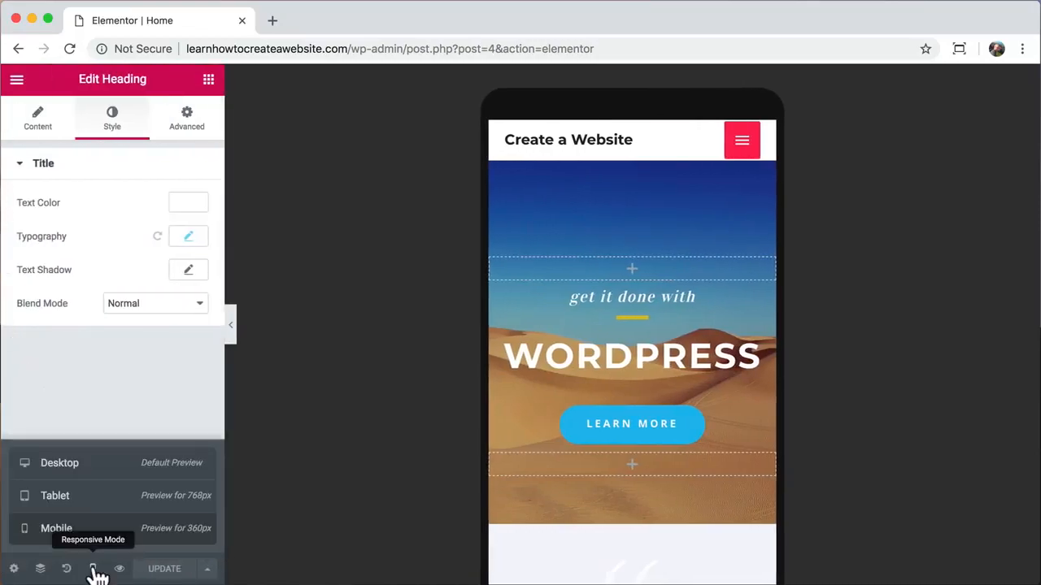
{"action": "left_click", "coordinate": [89, 472]}
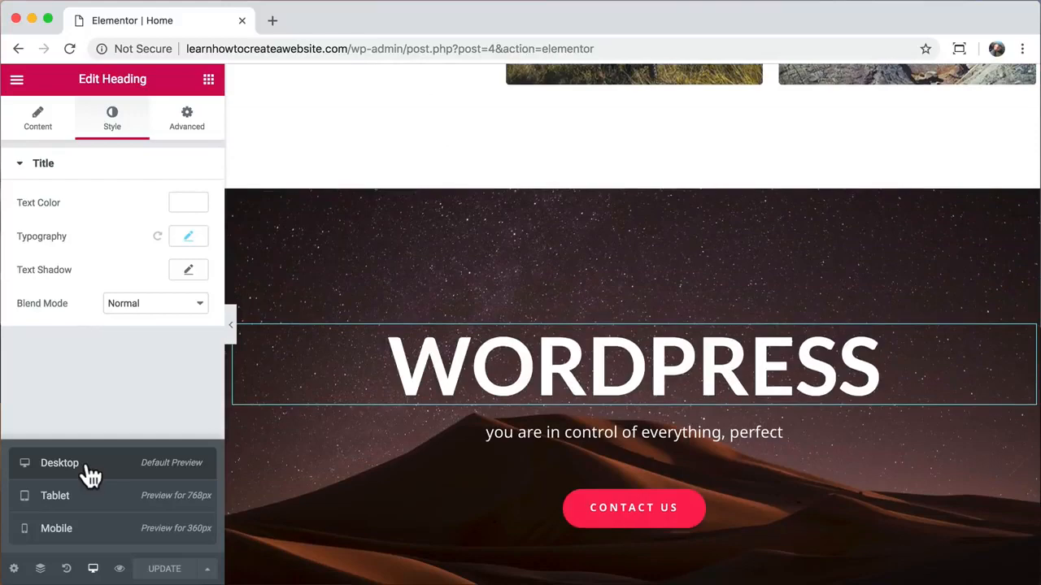
- Remove the wp-admin editor part from the address to load the live homepage
{"action": "scroll", "coordinate": [425, 318], "scroll_direction": "up", "scroll_amount": 15}
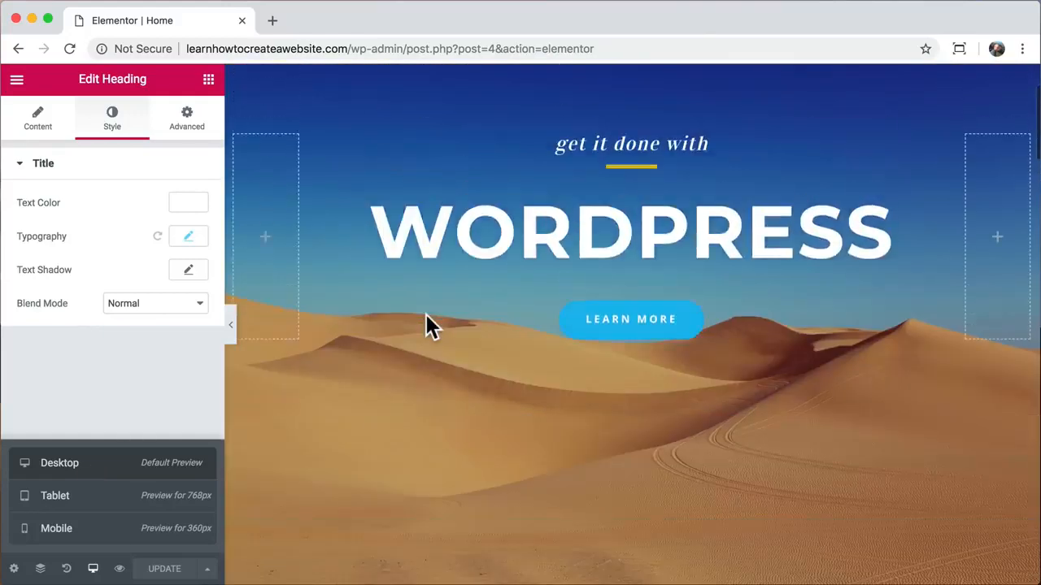
{"action": "scroll", "coordinate": [426, 322], "scroll_direction": "up", "scroll_amount": 3}
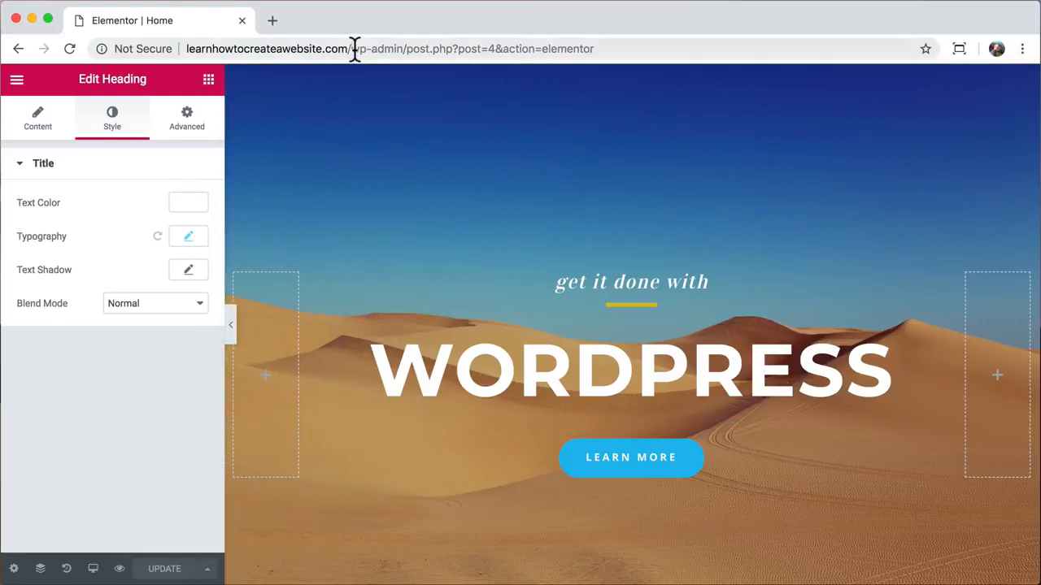
{"action": "left_click_drag", "start_coordinate": [354, 49], "coordinate": [611, 47]}
{"action": "key", "text": "BackSpace"}
{"action": "key", "text": "Return"}
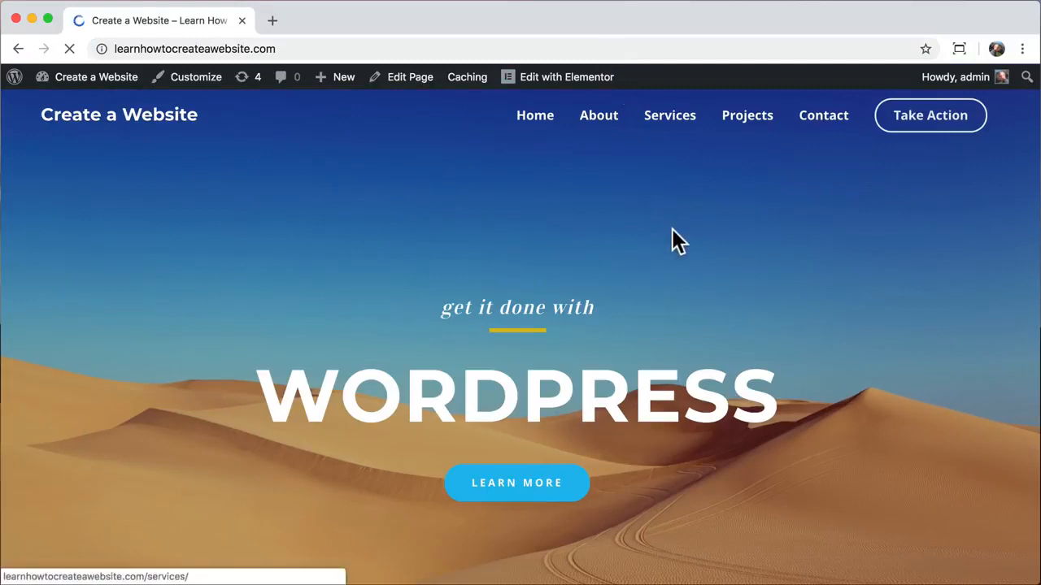
- Open the About page with Elementor and select its WHO WE ARE? heading
{"action": "left_click", "coordinate": [600, 118]}
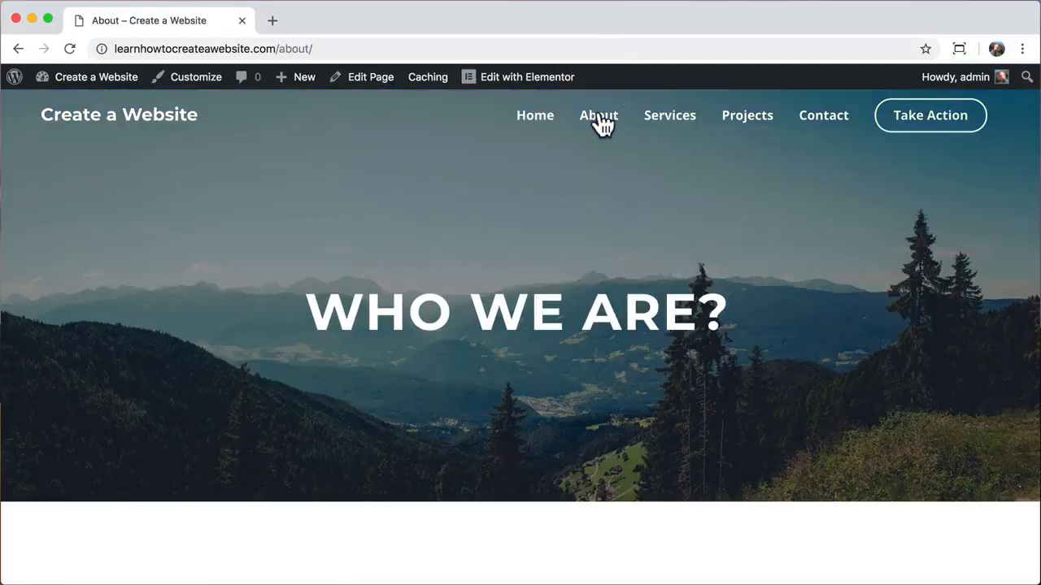
{"action": "left_click", "coordinate": [524, 80]}
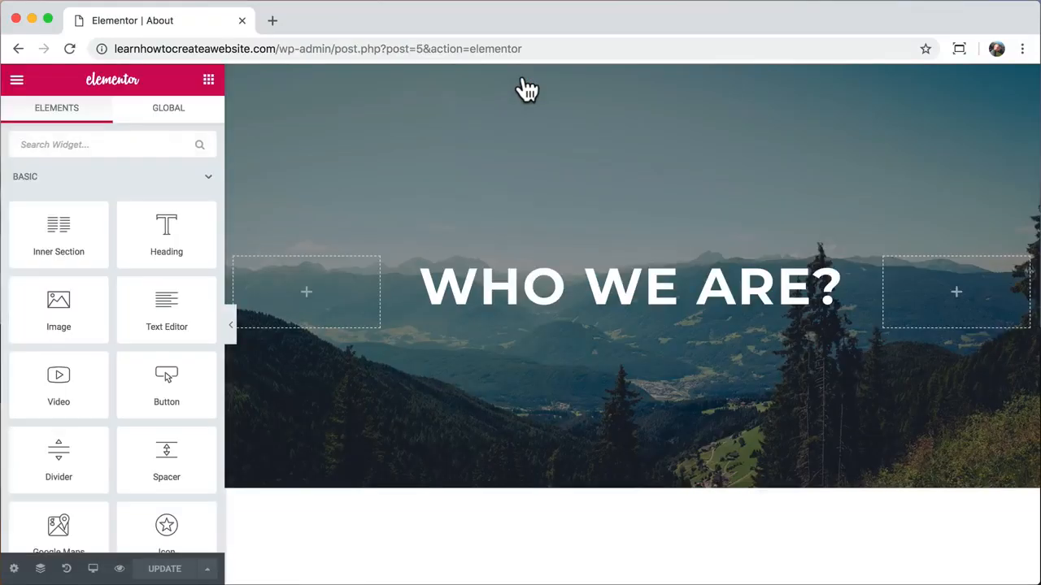
{"action": "left_click", "coordinate": [576, 291]}
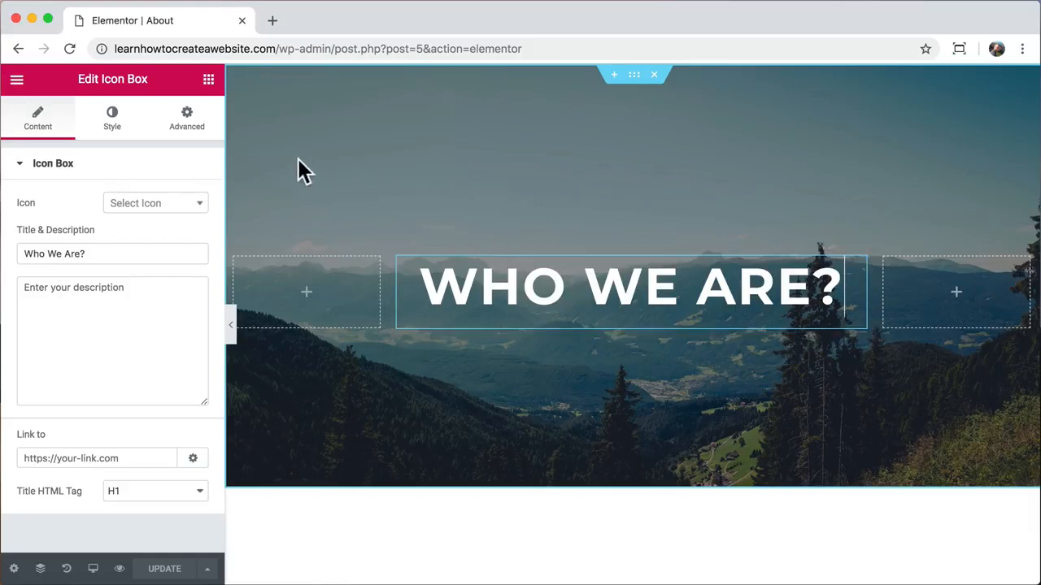
- Try entrance animations Fade In Right, Zoom In Right, Swing, Light Speed In and Roll In on the heading
{"action": "left_click", "coordinate": [190, 137]}
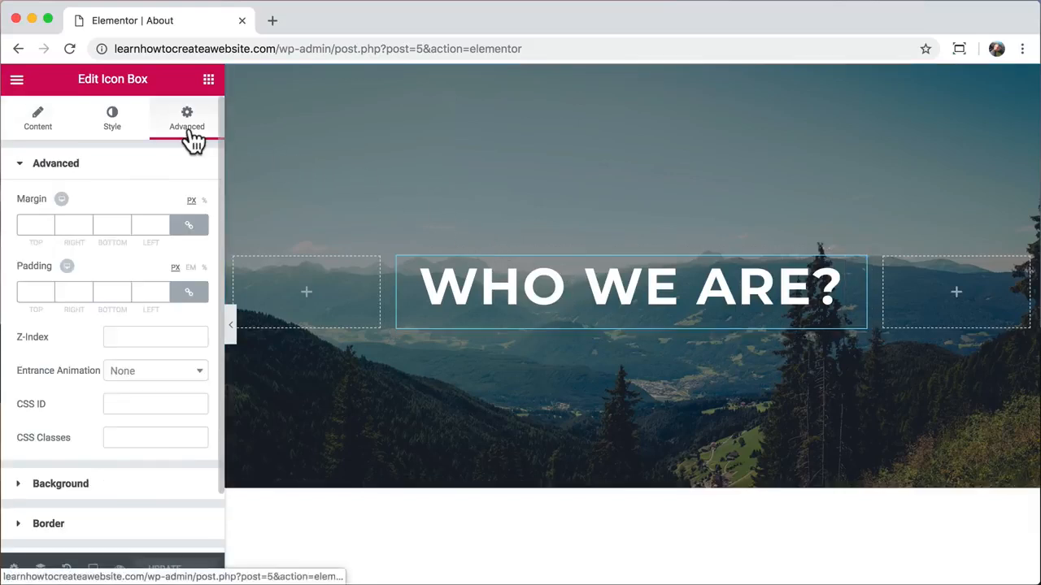
{"action": "left_click", "coordinate": [157, 377]}
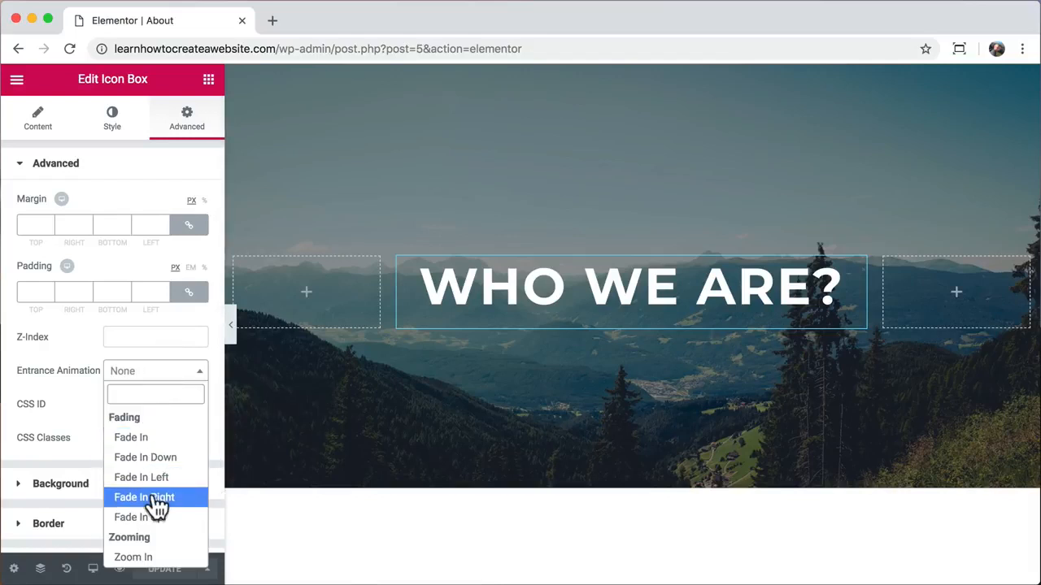
{"action": "left_click", "coordinate": [157, 498]}
{"action": "left_click", "coordinate": [156, 376]}
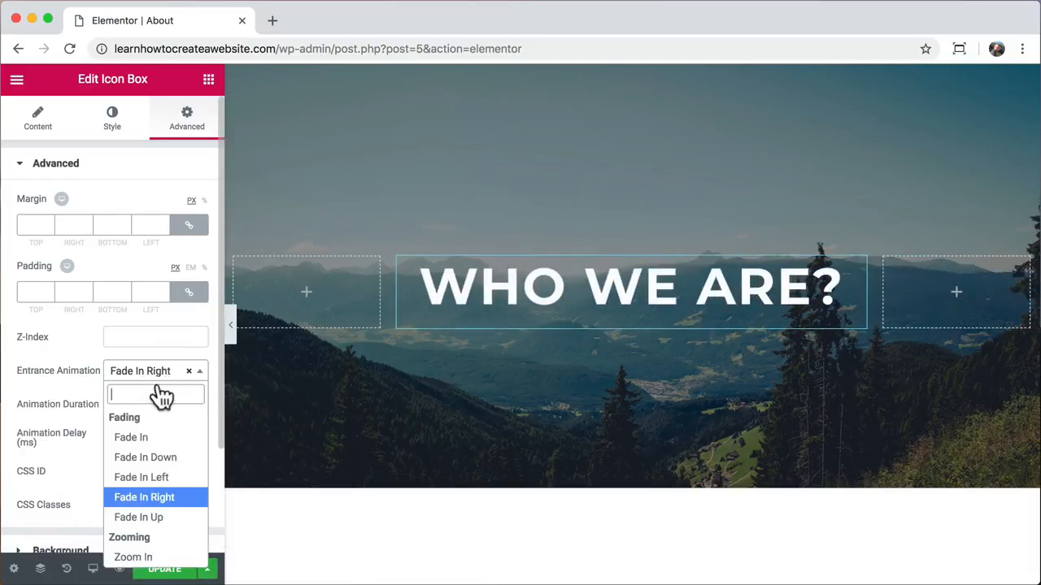
{"action": "scroll", "coordinate": [166, 488], "scroll_direction": "down", "scroll_amount": 2}
{"action": "left_click", "coordinate": [155, 513]}
{"action": "left_click", "coordinate": [149, 379]}
{"action": "scroll", "coordinate": [147, 488], "scroll_direction": "down", "scroll_amount": 5}
{"action": "left_click", "coordinate": [146, 473]}
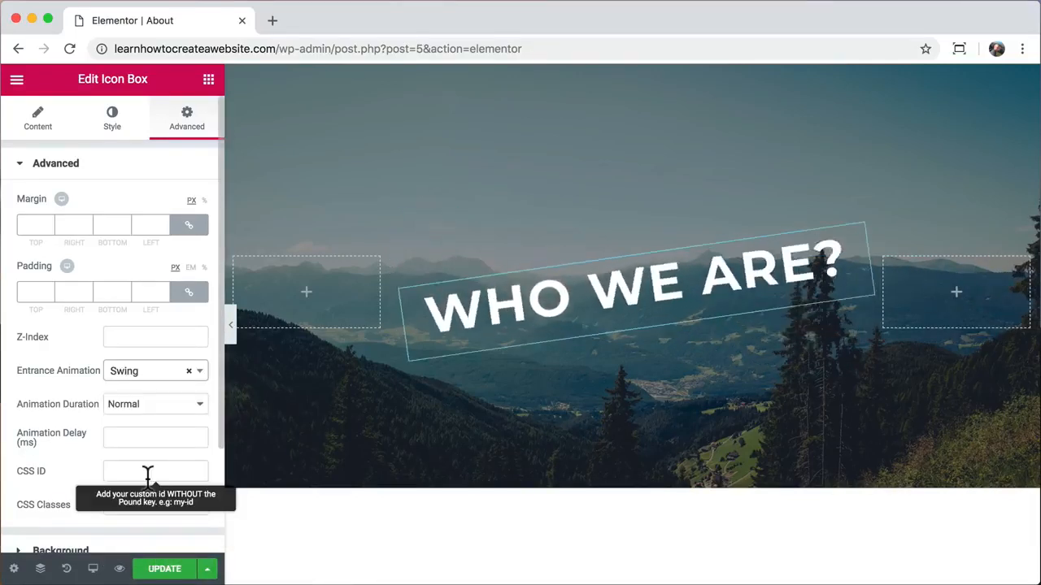
{"action": "left_click", "coordinate": [151, 371]}
{"action": "left_click", "coordinate": [146, 515]}
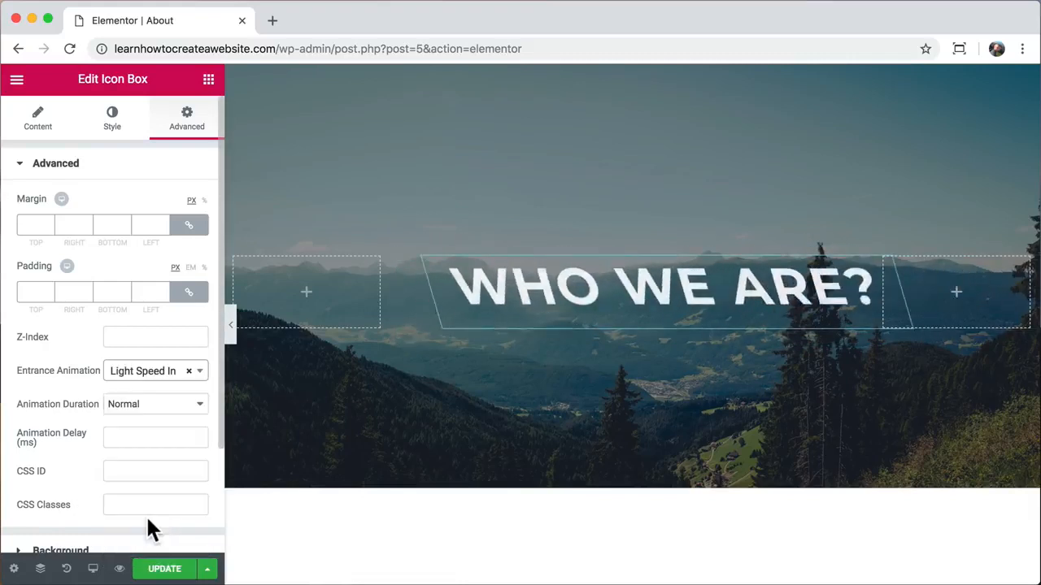
{"action": "left_click", "coordinate": [143, 379]}
{"action": "left_click", "coordinate": [139, 556]}
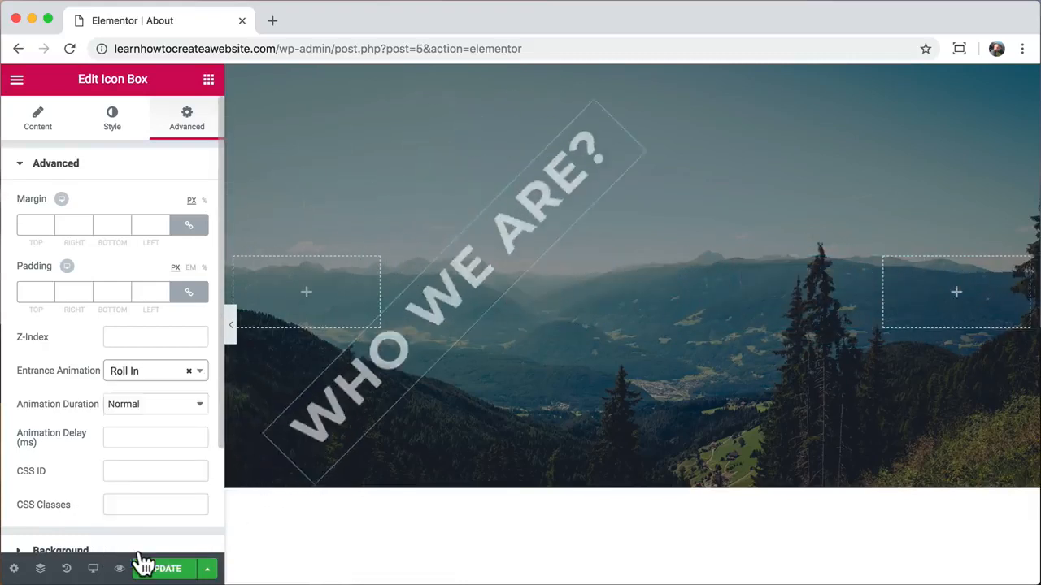
- Settle on Fade In Up, keeping the animation duration at Normal after trying Slow
{"action": "left_click", "coordinate": [151, 370]}
{"action": "scroll", "coordinate": [158, 480], "scroll_direction": "up", "scroll_amount": 5}
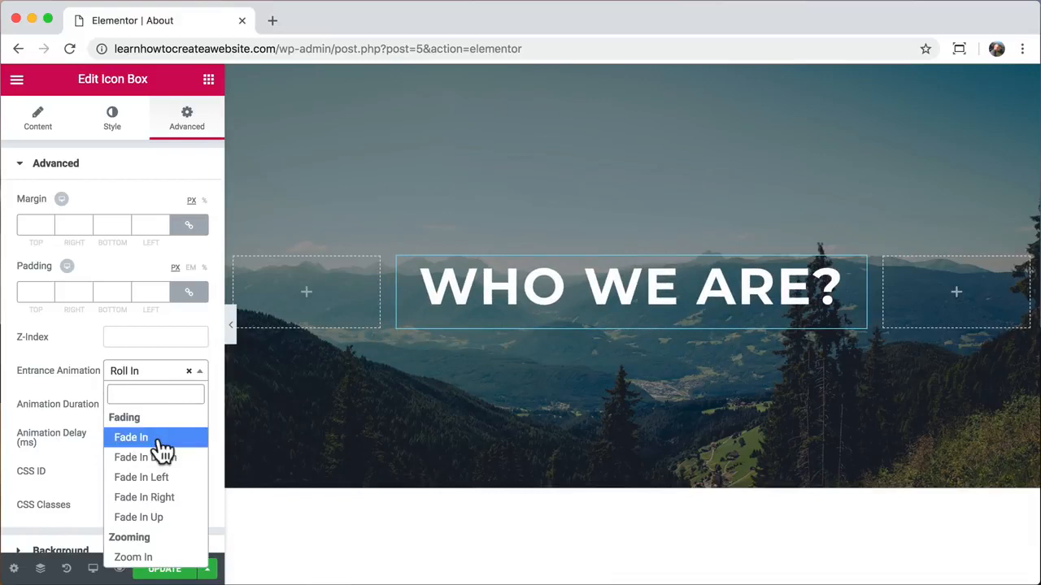
{"action": "left_click", "coordinate": [161, 529]}
{"action": "left_click", "coordinate": [154, 404]}
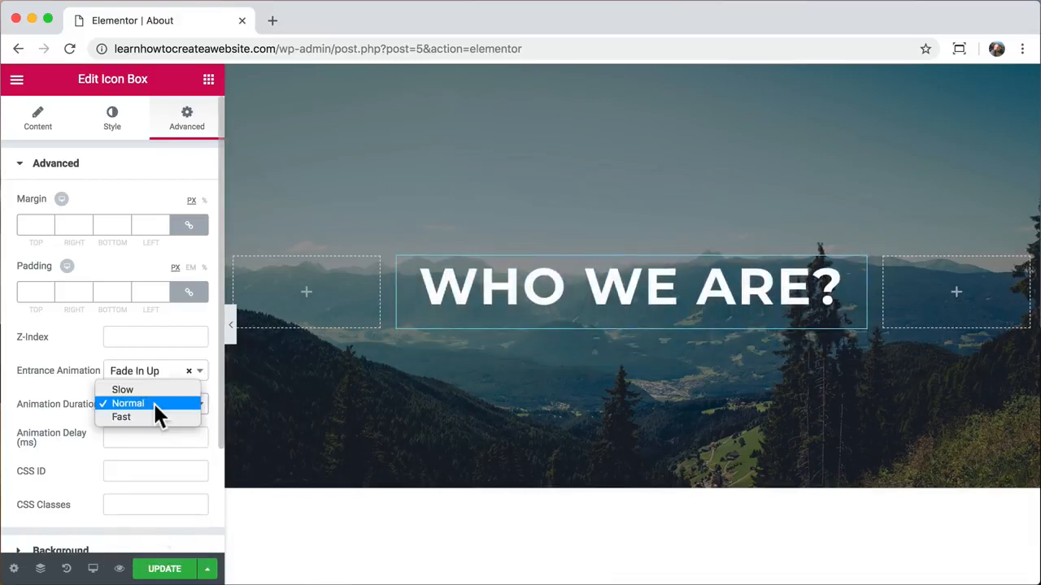
{"action": "left_click", "coordinate": [147, 389]}
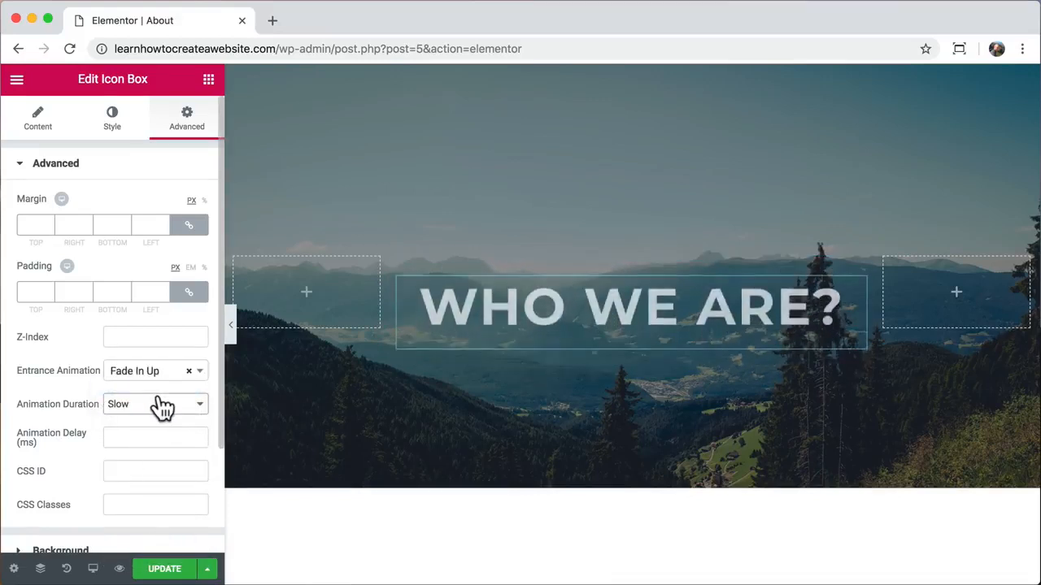
{"action": "left_click", "coordinate": [154, 405]}
{"action": "left_click", "coordinate": [149, 416]}
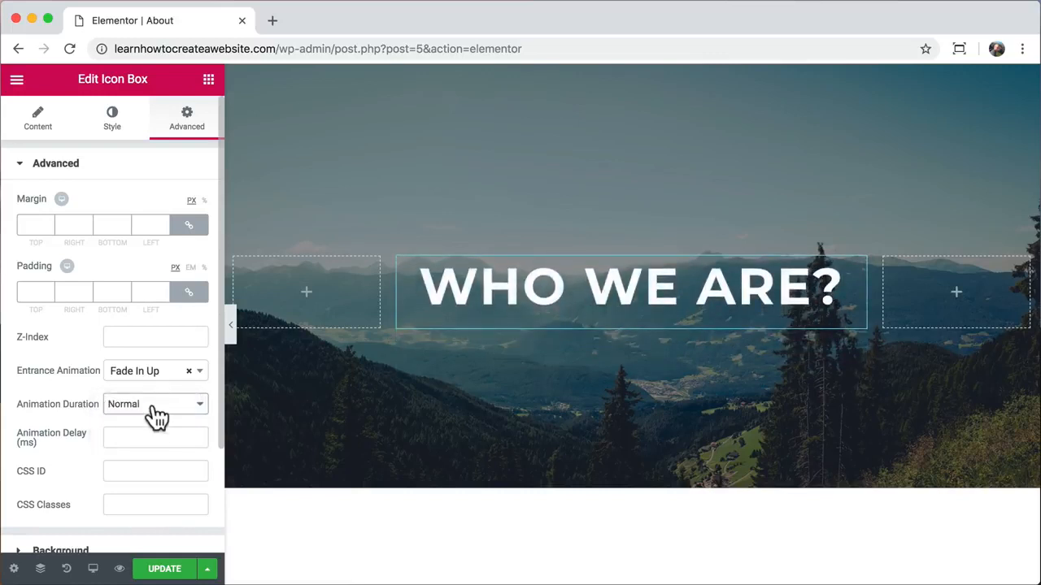
{"action": "scroll", "coordinate": [432, 521], "scroll_direction": "down", "scroll_amount": 5}
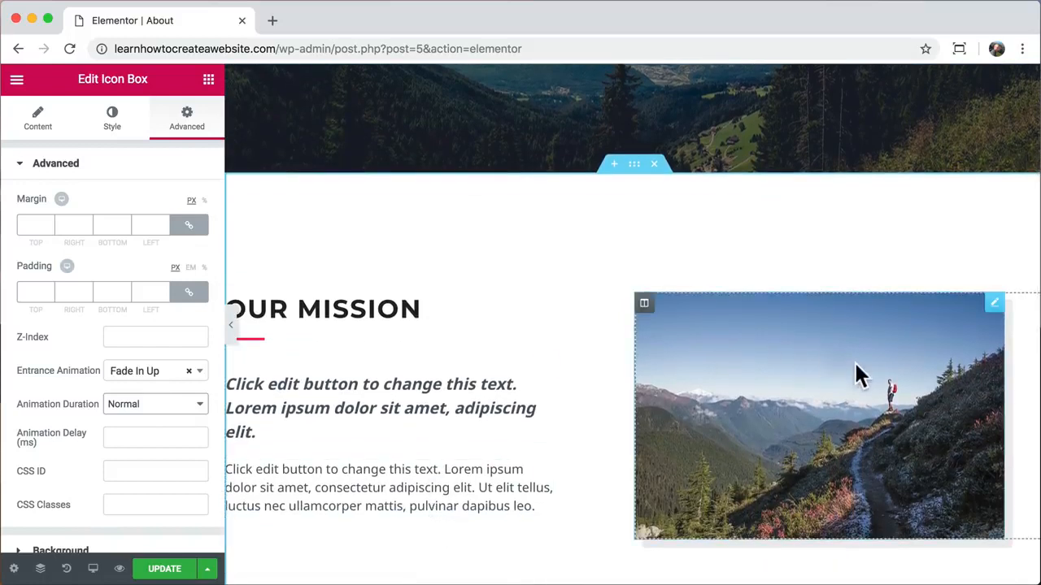
- Give the OUR MISSION image a Grow Rotate hover animation instead of Pulse Shrink, and update the page
{"action": "left_click", "coordinate": [856, 365]}
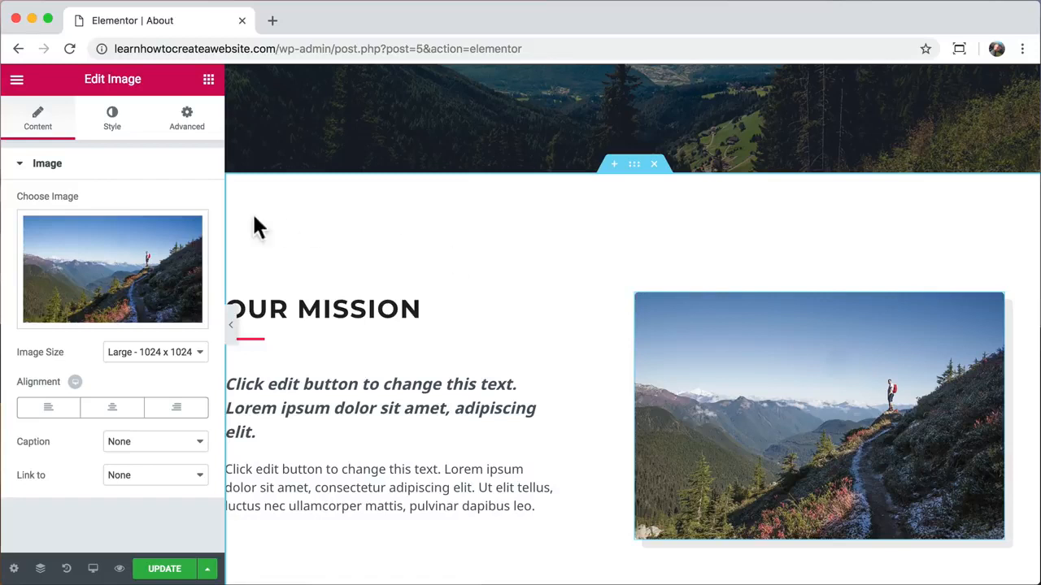
{"action": "left_click", "coordinate": [116, 130]}
{"action": "scroll", "coordinate": [108, 202], "scroll_direction": "down", "scroll_amount": 1}
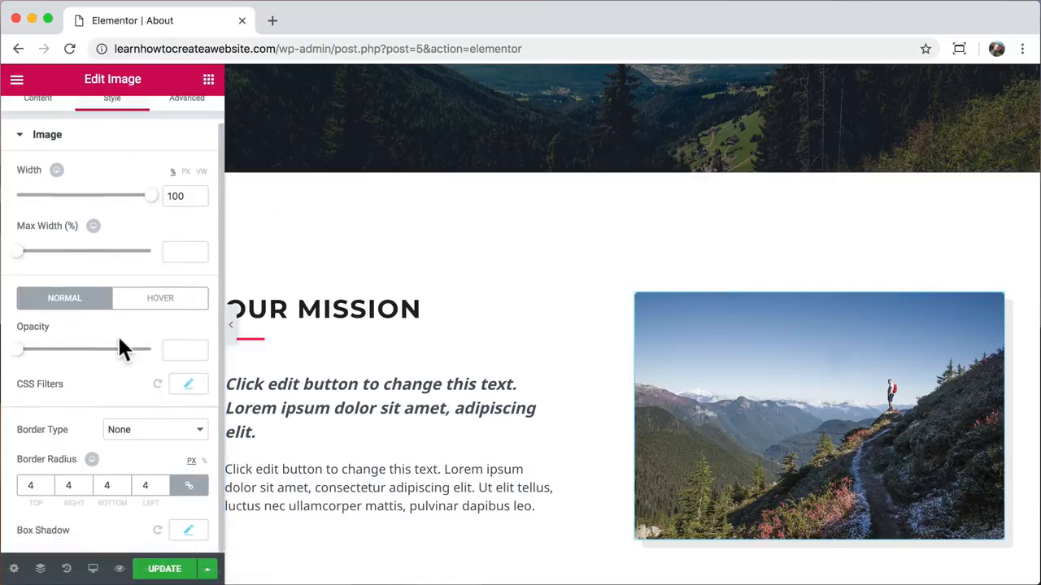
{"action": "left_click", "coordinate": [162, 301]}
{"action": "scroll", "coordinate": [150, 369], "scroll_direction": "down", "scroll_amount": 2}
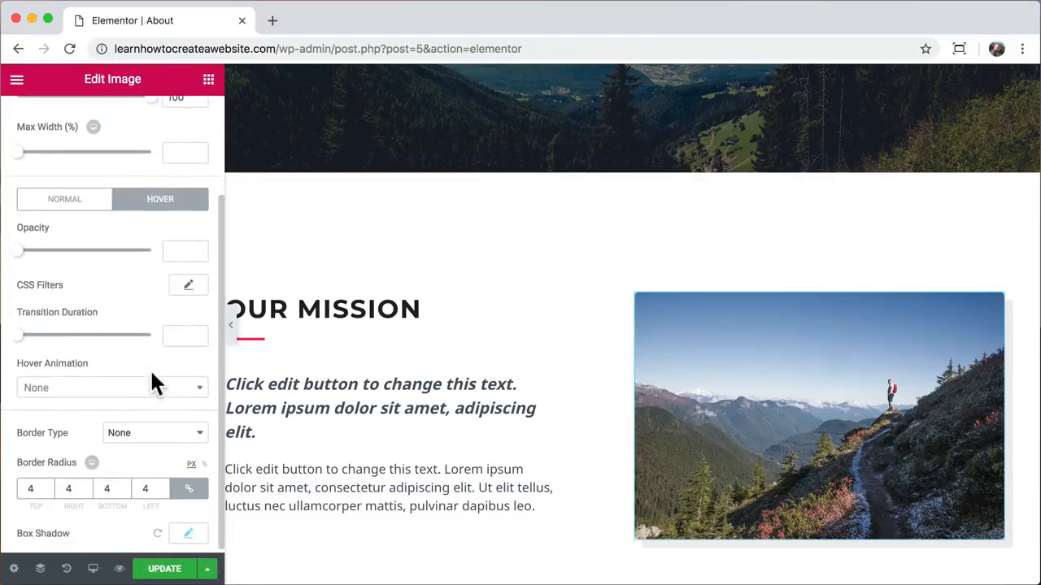
{"action": "left_click", "coordinate": [195, 391]}
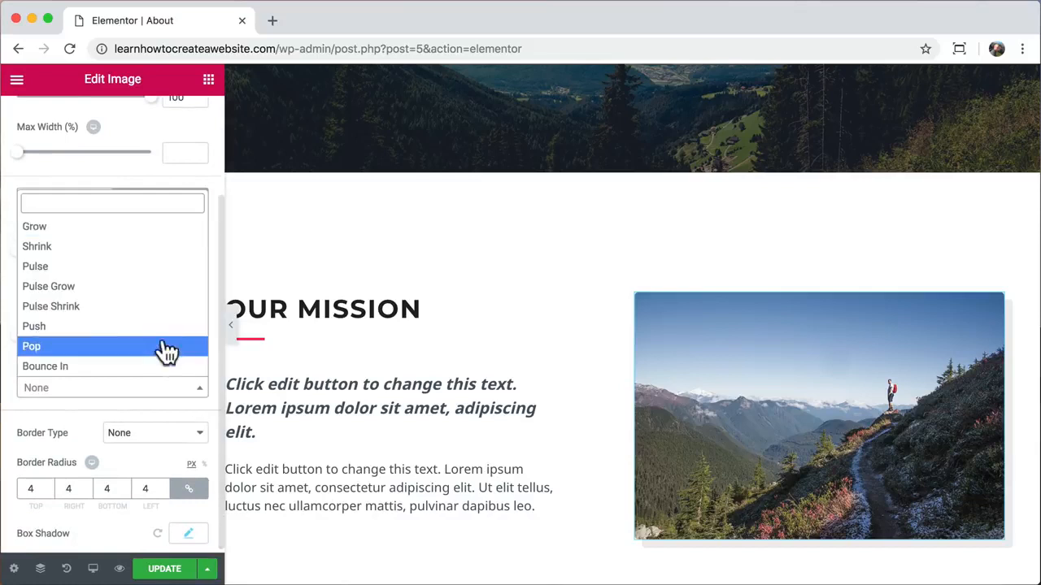
{"action": "left_click", "coordinate": [154, 306]}
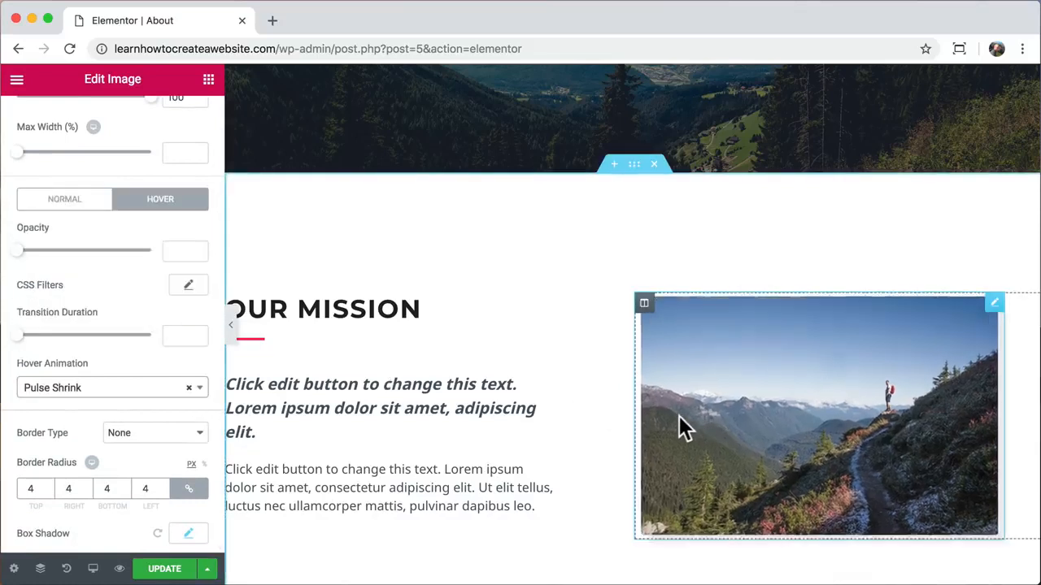
{"action": "left_click", "coordinate": [200, 389]}
{"action": "scroll", "coordinate": [160, 305], "scroll_direction": "down", "scroll_amount": 3}
{"action": "left_click", "coordinate": [160, 303]}
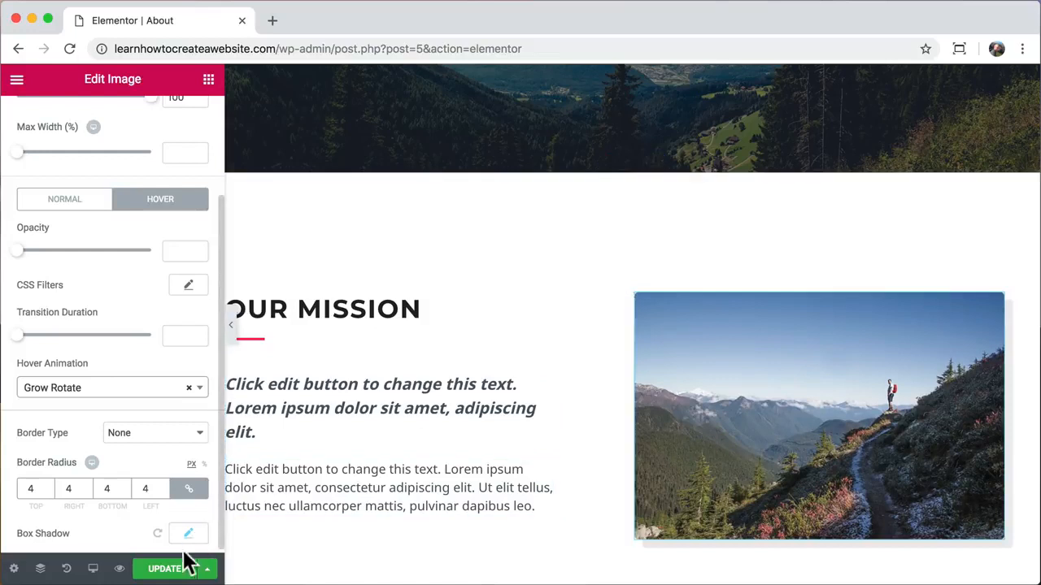
{"action": "left_click", "coordinate": [163, 570]}
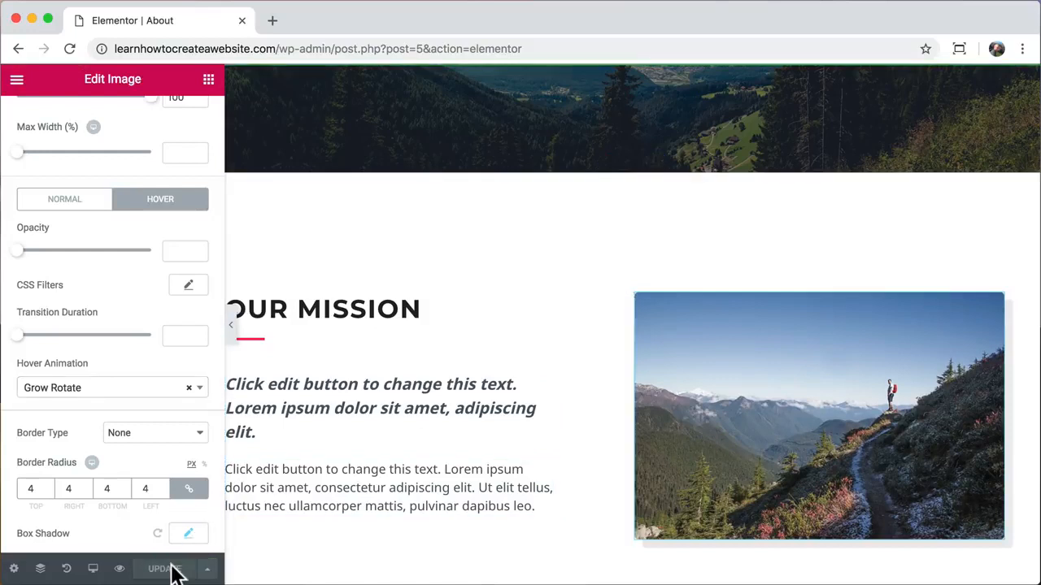
- Preview the About page changes, close the Elementor tab, then go to Services from the menu
{"action": "left_click", "coordinate": [120, 569]}
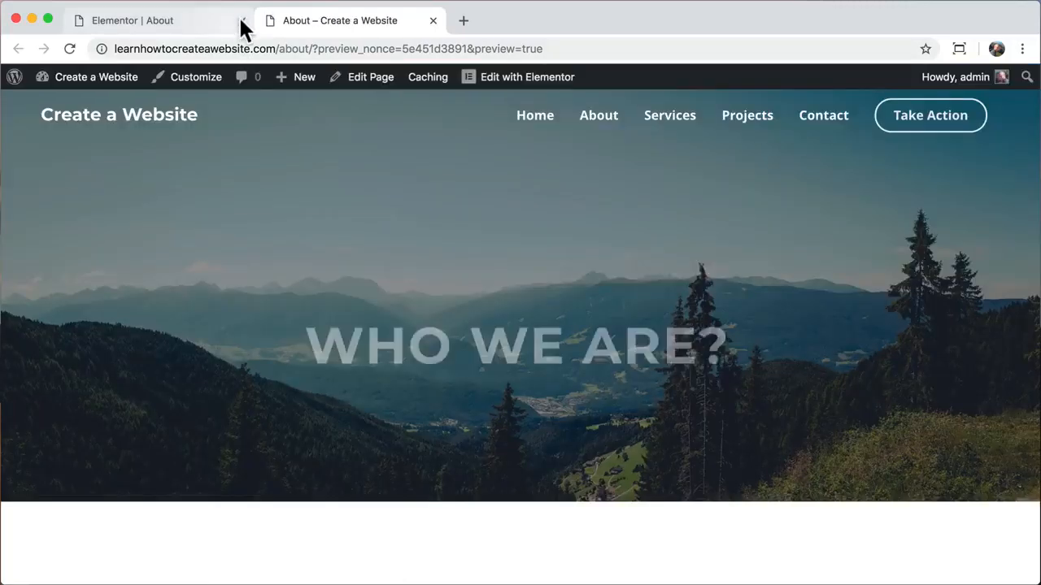
{"action": "left_click", "coordinate": [241, 20]}
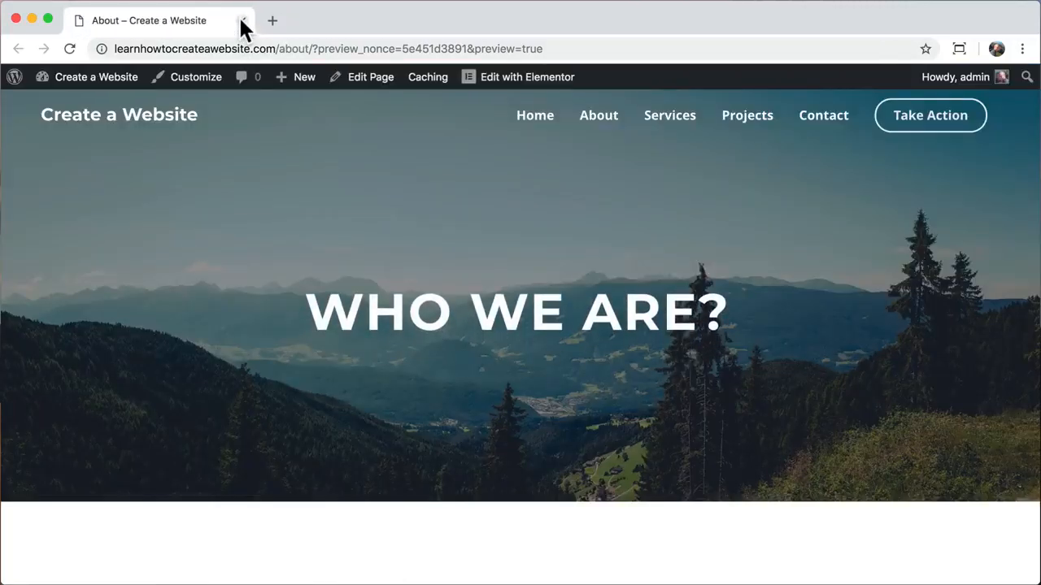
{"action": "scroll", "coordinate": [291, 200], "scroll_direction": "down", "scroll_amount": 5}
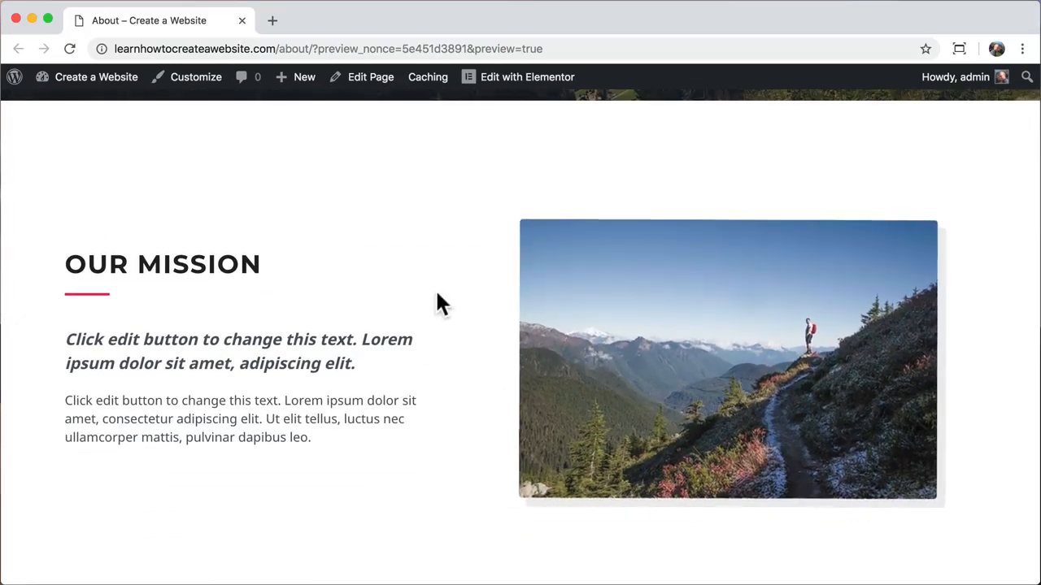
{"action": "scroll", "coordinate": [437, 299], "scroll_direction": "up", "scroll_amount": 5}
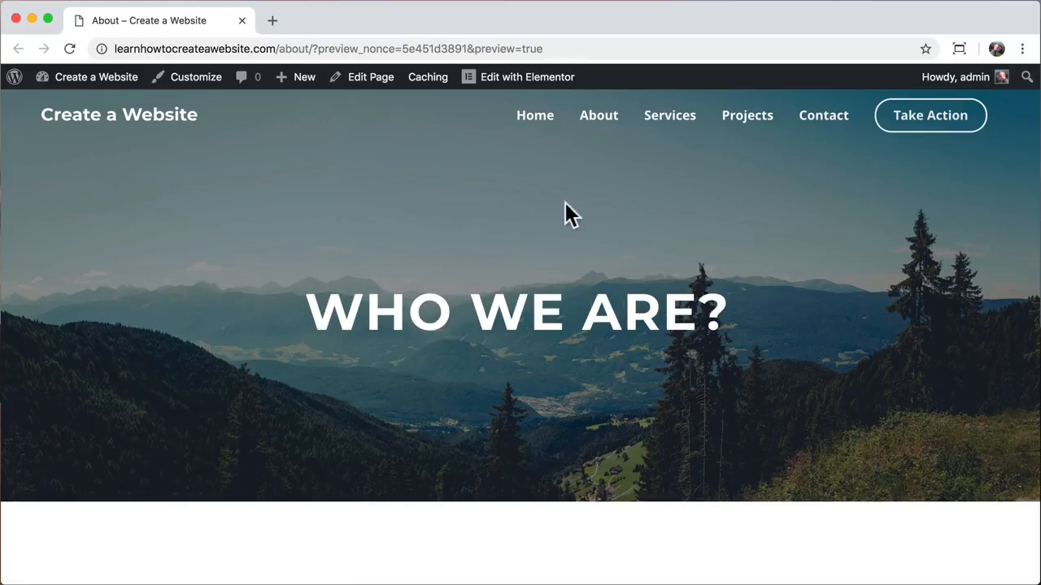
{"action": "left_click", "coordinate": [668, 121]}
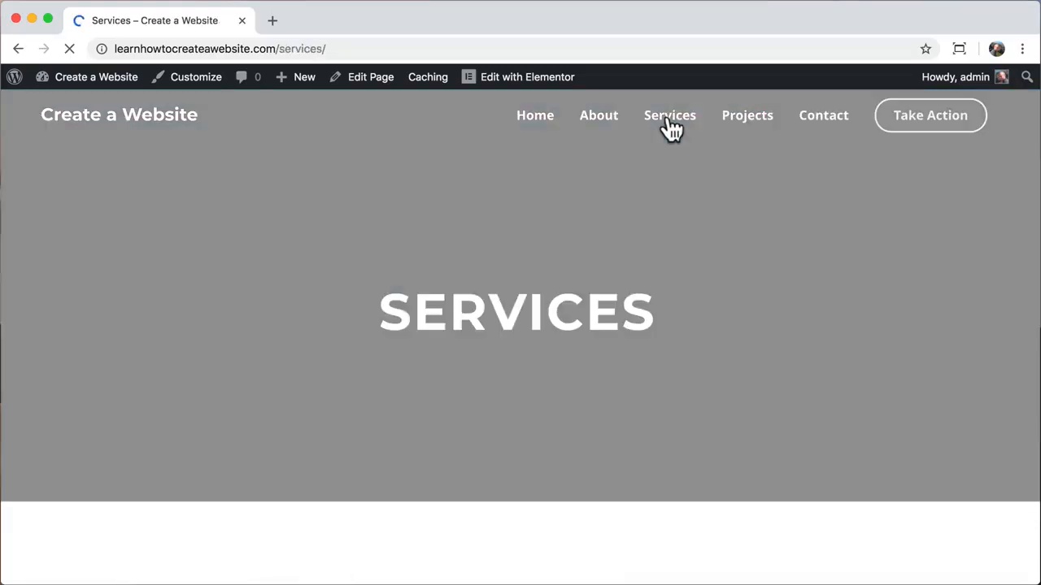
- Open the Services page in Elementor from the admin bar
{"action": "scroll", "coordinate": [489, 391], "scroll_direction": "down", "scroll_amount": 4}
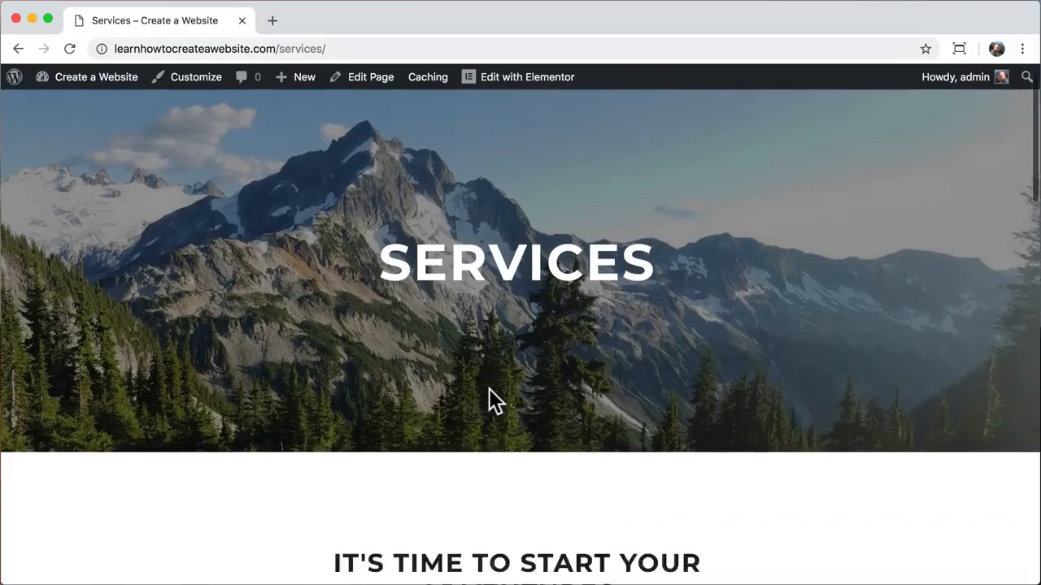
{"action": "scroll", "coordinate": [488, 391], "scroll_direction": "down", "scroll_amount": 14}
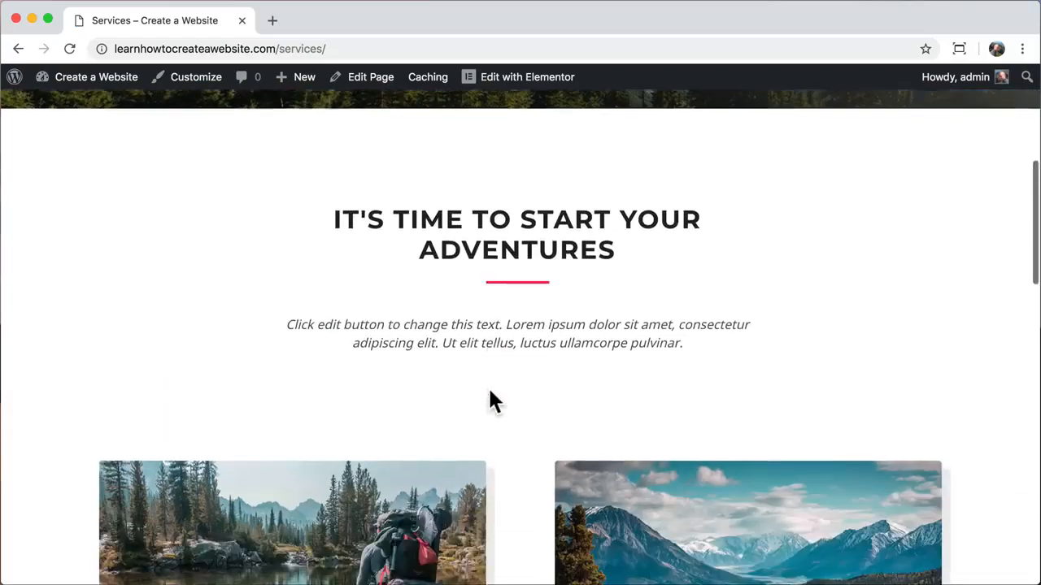
{"action": "key", "text": "Home"}
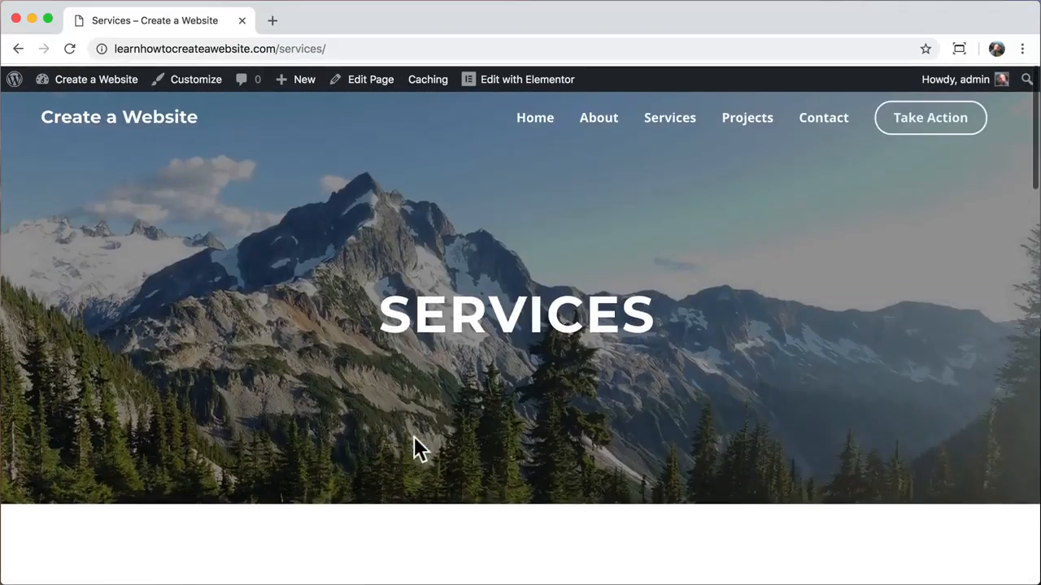
{"action": "left_click", "coordinate": [502, 85]}
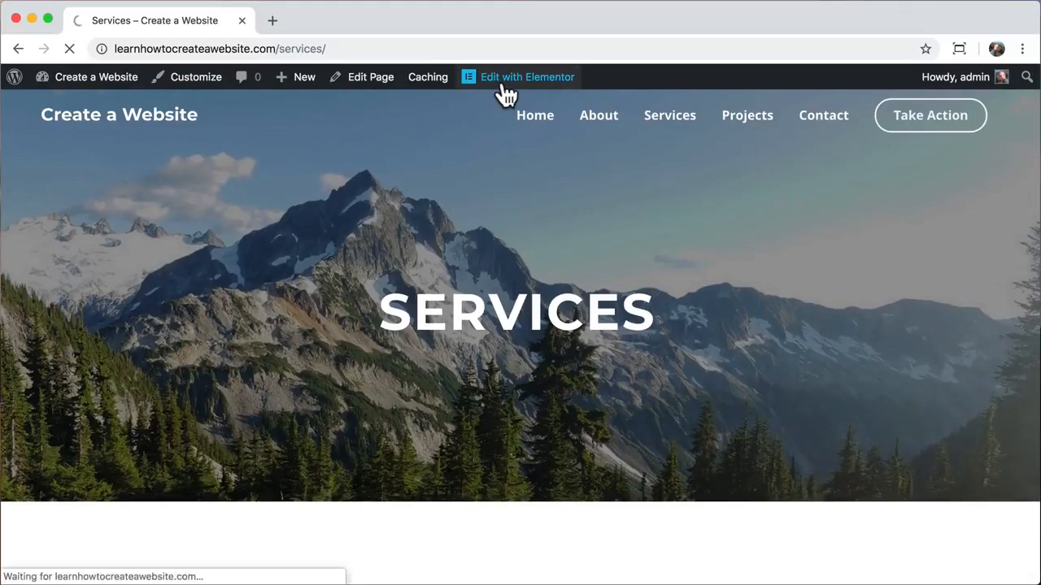
- Drag the Water Sports/Winter Sports row above the Backpacking/Family Hiking row
{"action": "scroll", "coordinate": [561, 382], "scroll_direction": "down", "scroll_amount": 6}
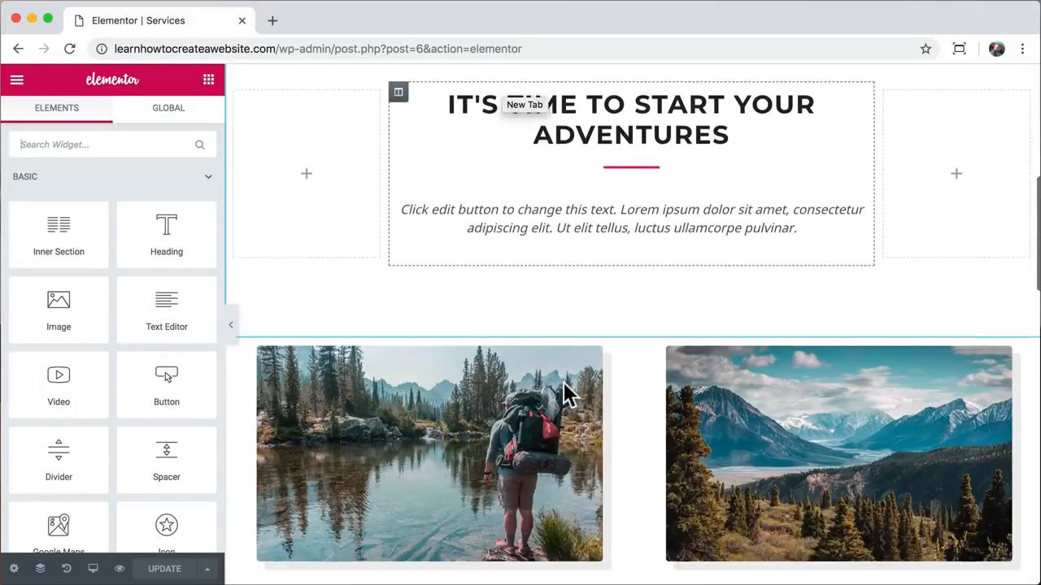
{"action": "scroll", "coordinate": [567, 394], "scroll_direction": "down", "scroll_amount": 2}
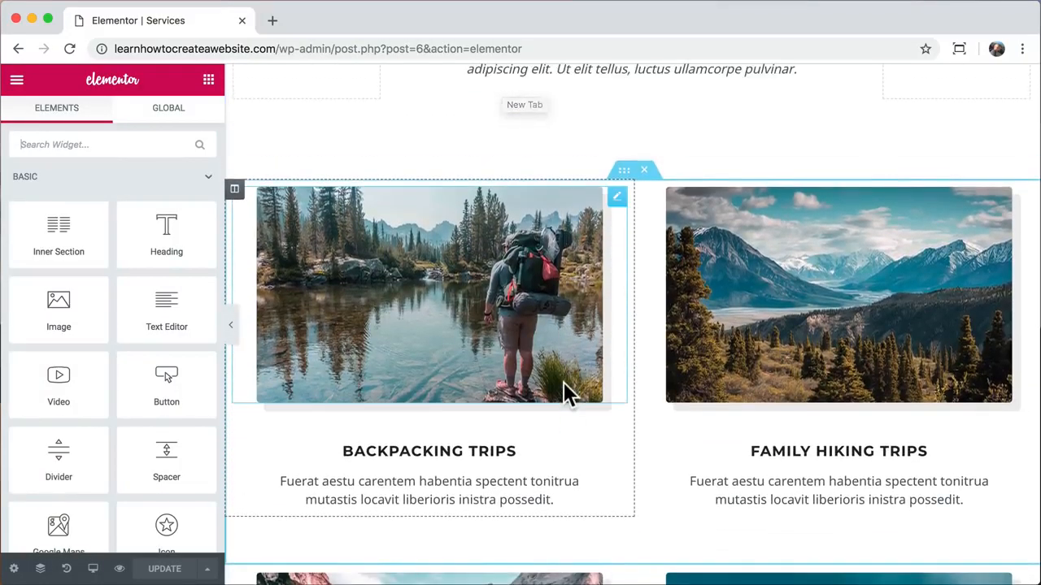
{"action": "scroll", "coordinate": [565, 395], "scroll_direction": "down", "scroll_amount": 3}
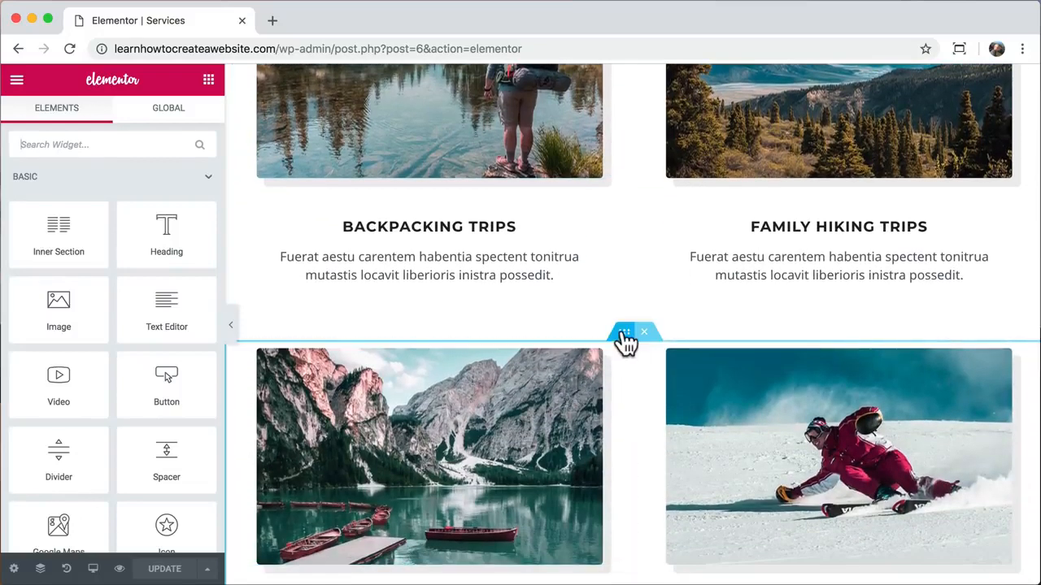
{"action": "left_click_drag", "start_coordinate": [623, 340], "coordinate": [602, 274]}
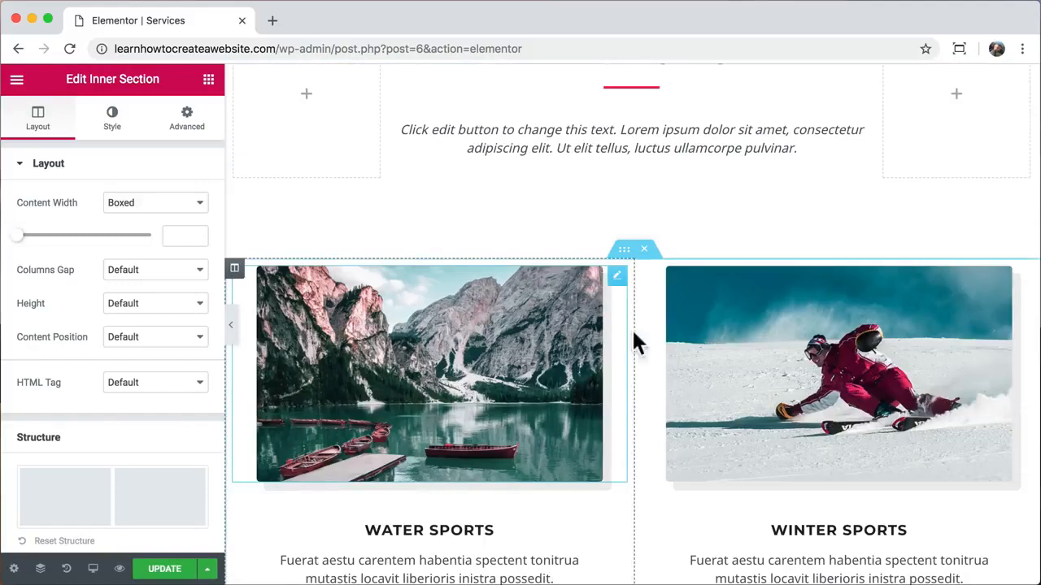
{"action": "scroll", "coordinate": [635, 334], "scroll_direction": "down", "scroll_amount": 4}
{"action": "scroll", "coordinate": [637, 350], "scroll_direction": "up", "scroll_amount": 3}
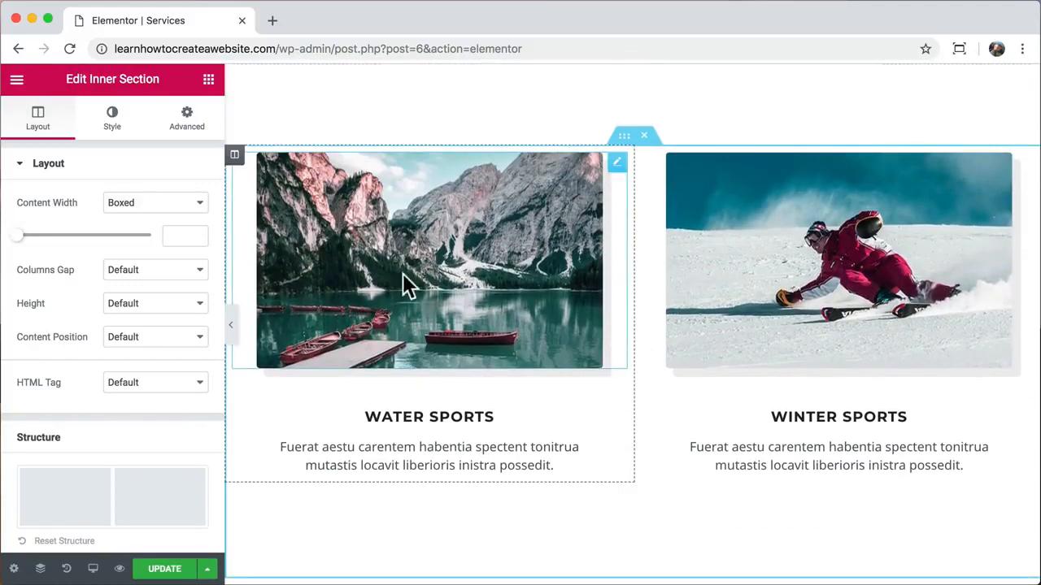
- Move Winter Sports ahead of Water Sports and Family Hiking Trips ahead of Backpacking Trips
{"action": "left_click_drag", "start_coordinate": [239, 163], "coordinate": [762, 209]}
{"action": "scroll", "coordinate": [683, 295], "scroll_direction": "down", "scroll_amount": 4}
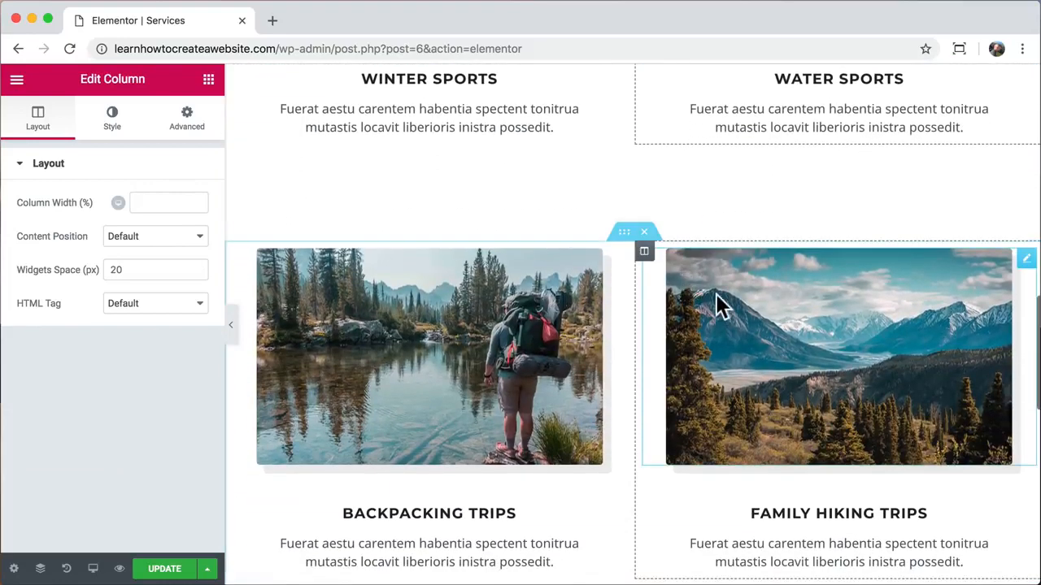
{"action": "left_click_drag", "start_coordinate": [648, 255], "coordinate": [317, 303]}
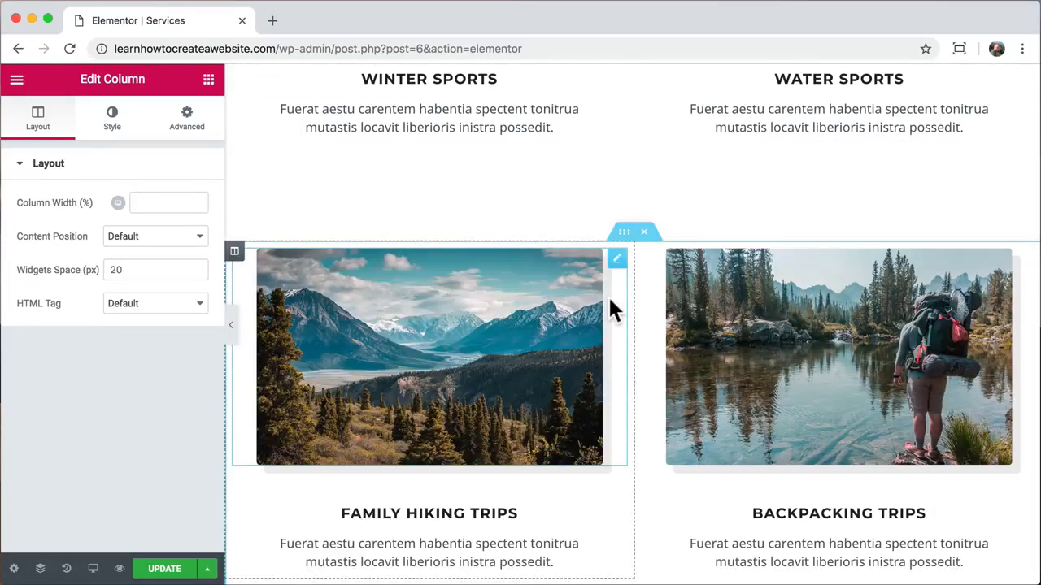
{"action": "scroll", "coordinate": [607, 295], "scroll_direction": "up", "scroll_amount": 4}
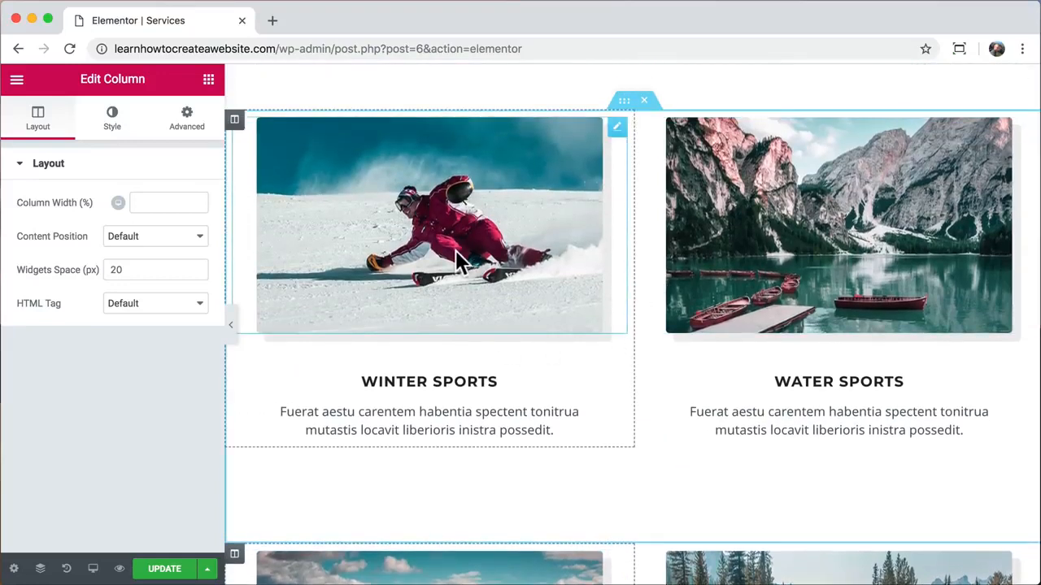
{"action": "left_click", "coordinate": [456, 258]}
- Set the skier image's CSS filters to brightness 101, contrast 100, saturation 129, then update the page
{"action": "left_click", "coordinate": [110, 130]}
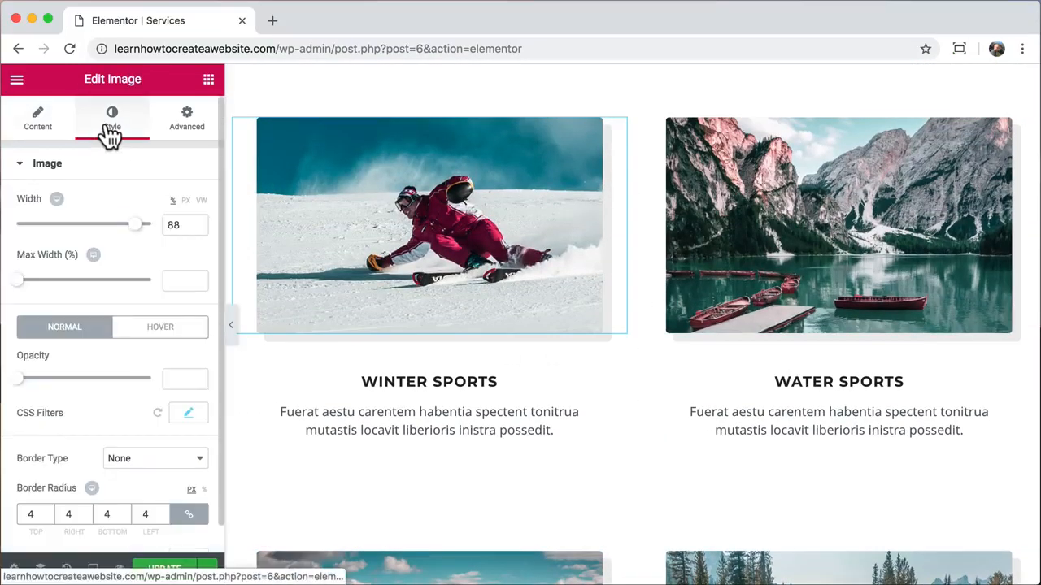
{"action": "left_click", "coordinate": [188, 387]}
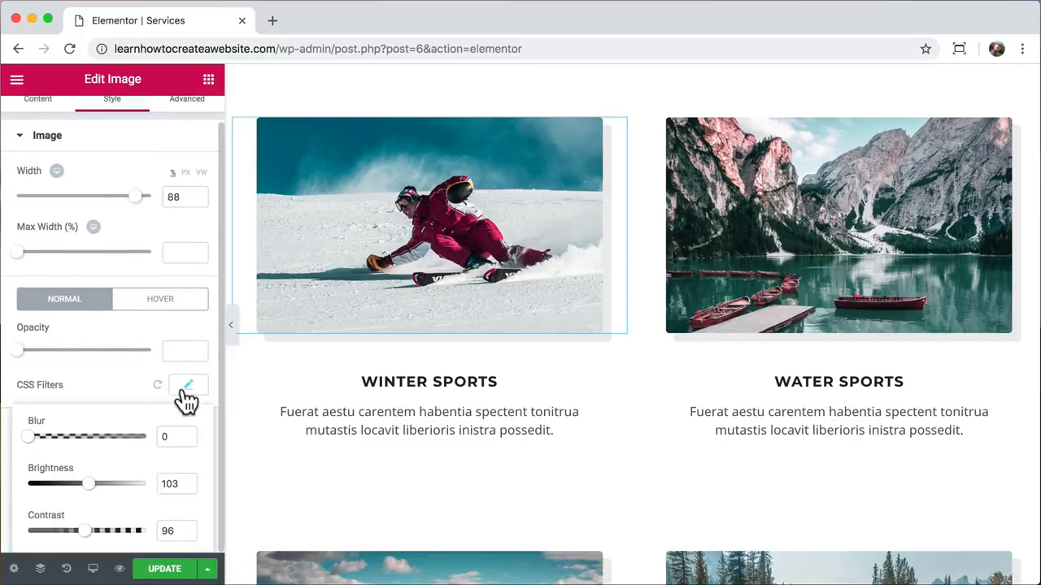
{"action": "scroll", "coordinate": [127, 383], "scroll_direction": "down", "scroll_amount": 2}
{"action": "mouse_move", "coordinate": [31, 334]}
{"action": "left_mouse_down"}
{"action": "mouse_move", "coordinate": [97, 346]}
{"action": "mouse_move", "coordinate": [19, 339]}
{"action": "left_mouse_up"}
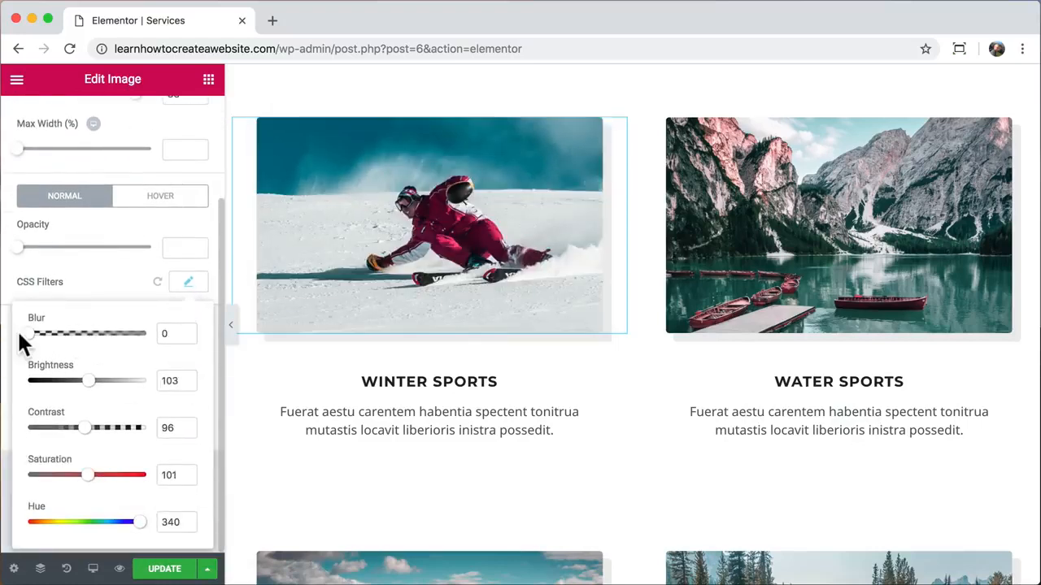
{"action": "mouse_move", "coordinate": [89, 382]}
{"action": "left_mouse_down"}
{"action": "mouse_move", "coordinate": [98, 389]}
{"action": "mouse_move", "coordinate": [88, 390]}
{"action": "left_mouse_up"}
{"action": "left_click_drag", "start_coordinate": [116, 429], "coordinate": [89, 439]}
{"action": "left_click_drag", "start_coordinate": [89, 475], "coordinate": [146, 525]}
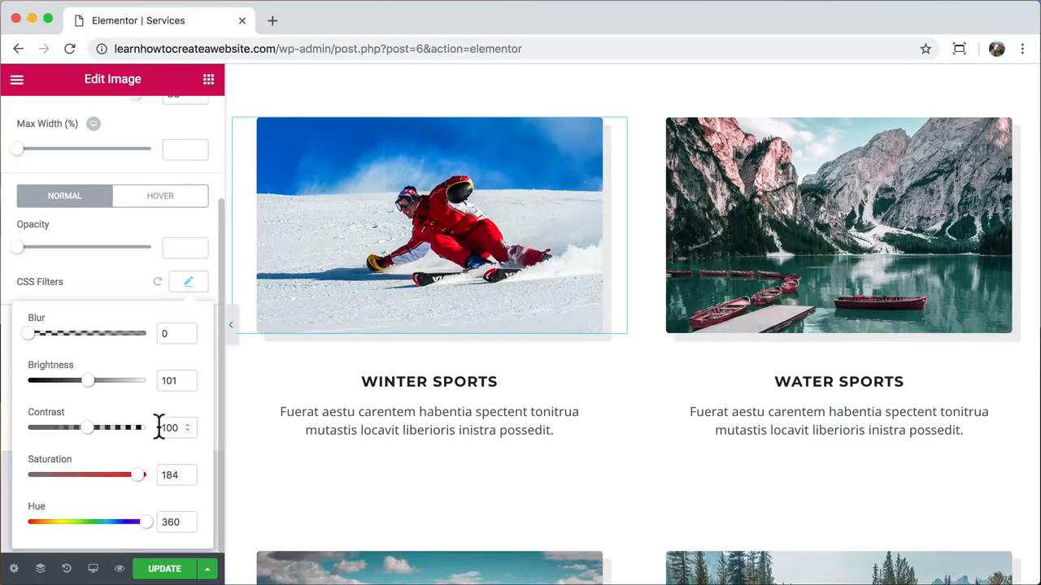
{"action": "left_click_drag", "start_coordinate": [136, 475], "coordinate": [104, 475]}
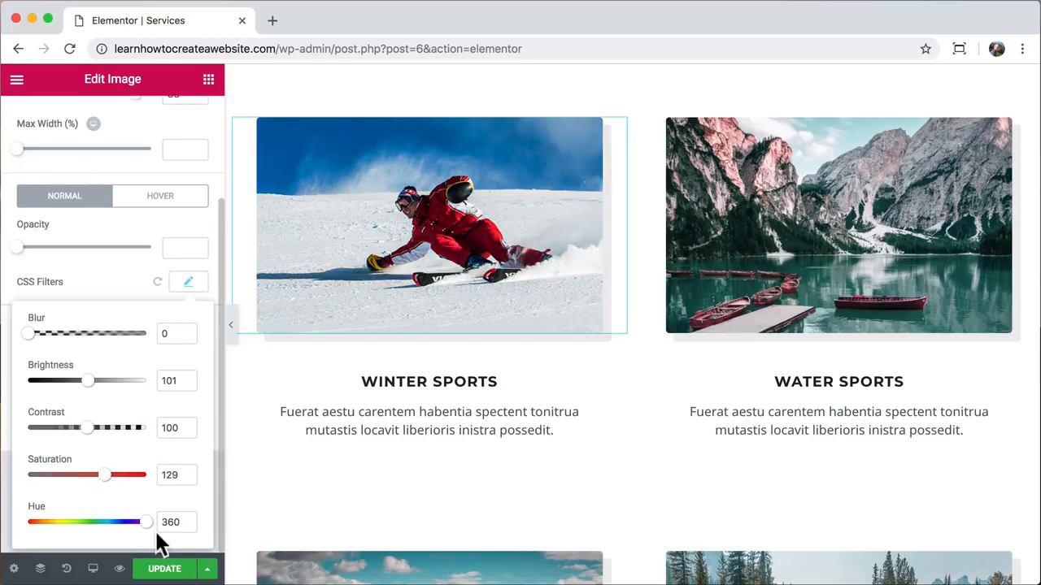
{"action": "left_click", "coordinate": [168, 569]}
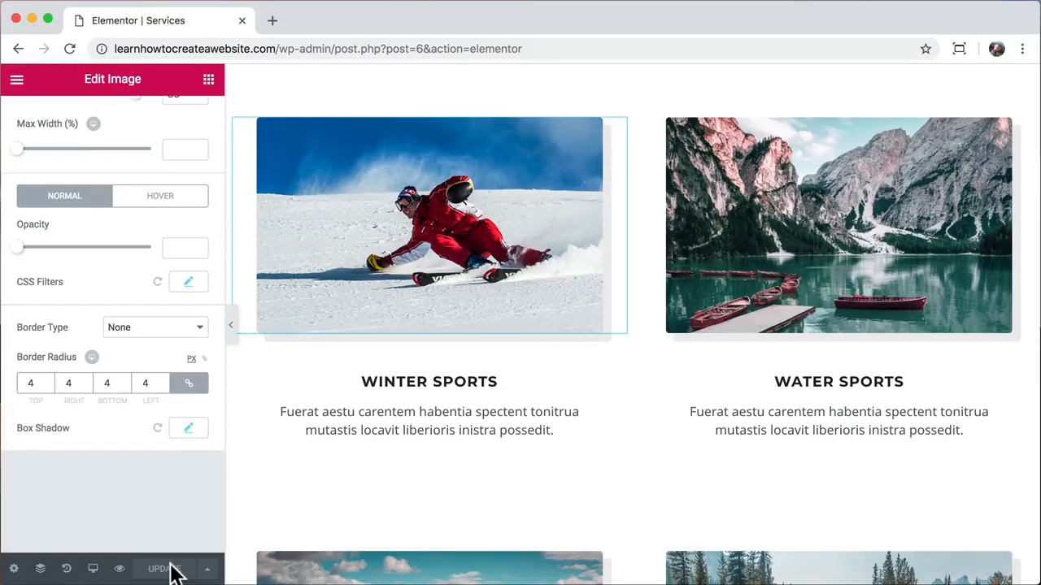
- Preview the updated Services page on the live site
{"action": "left_click", "coordinate": [121, 570]}
{"action": "left_click", "coordinate": [241, 20]}
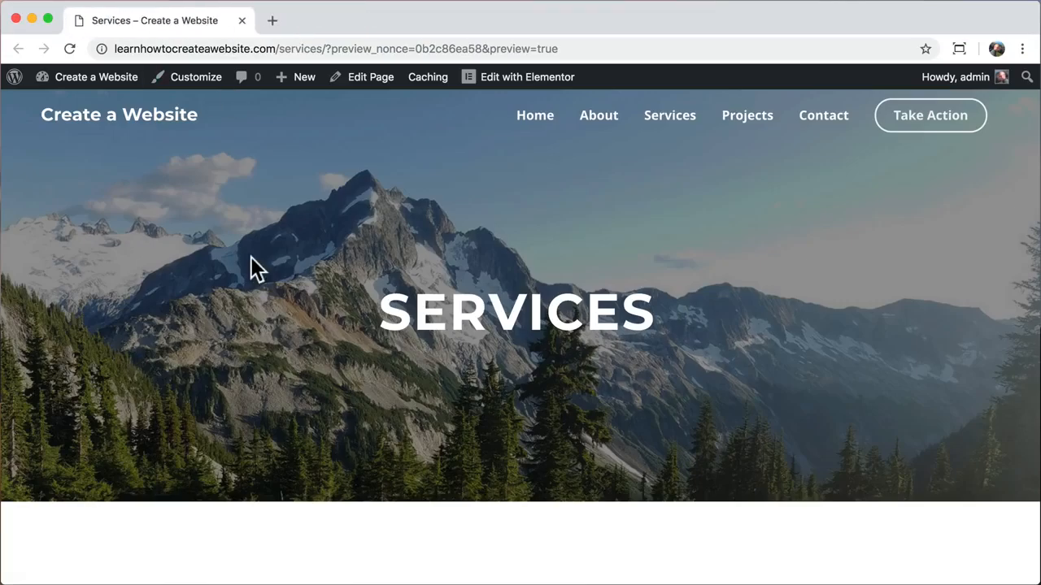
{"action": "scroll", "coordinate": [251, 257], "scroll_direction": "down", "scroll_amount": 10}
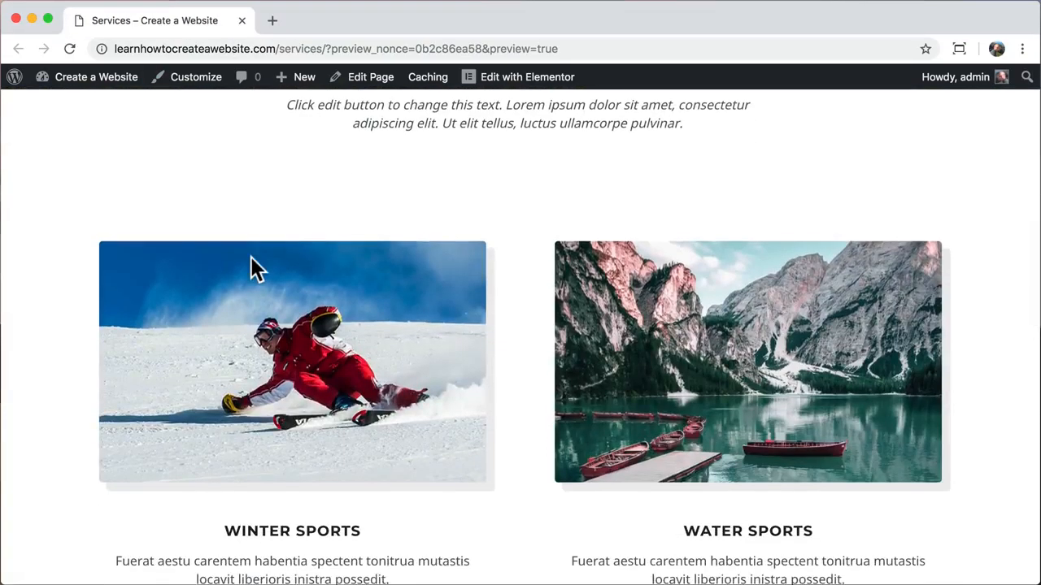
{"action": "scroll", "coordinate": [251, 257], "scroll_direction": "down", "scroll_amount": 2}
{"action": "scroll", "coordinate": [249, 255], "scroll_direction": "up", "scroll_amount": 12}
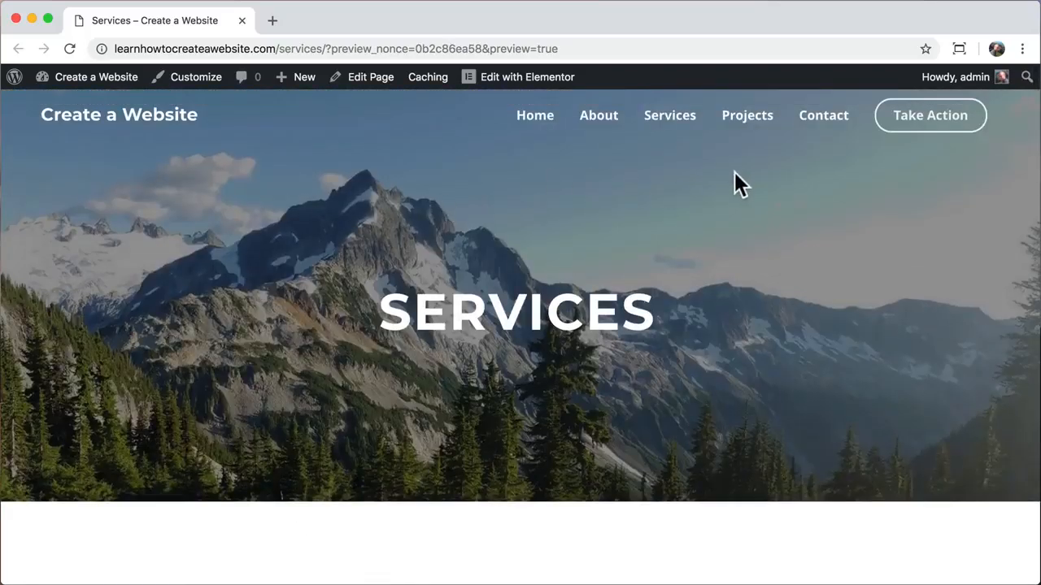
- Go to the Projects page and look through the Water Sports carousel slides
{"action": "left_click", "coordinate": [747, 119]}
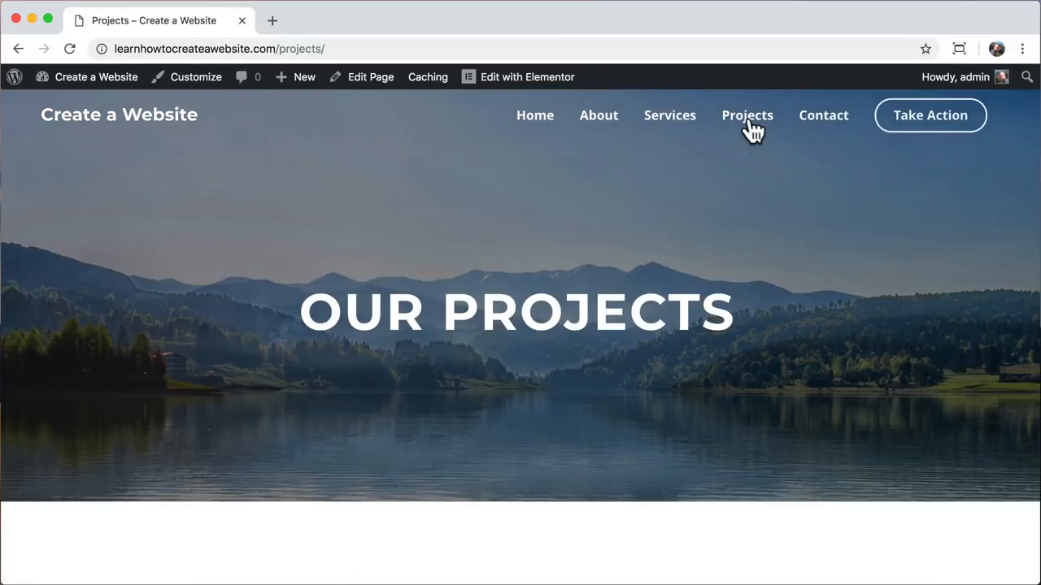
{"action": "scroll", "coordinate": [774, 382], "scroll_direction": "down", "scroll_amount": 5}
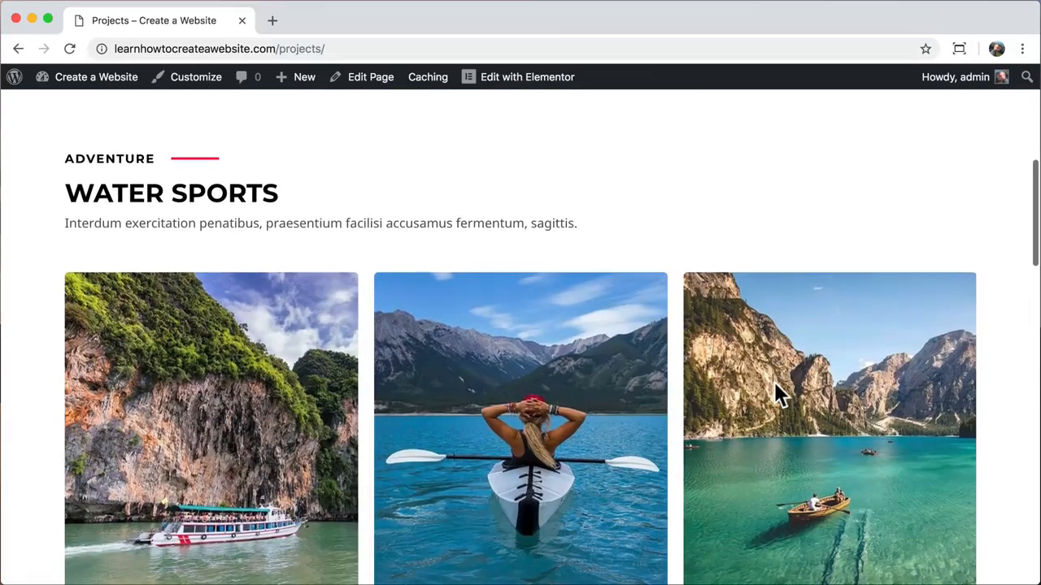
{"action": "scroll", "coordinate": [774, 382], "scroll_direction": "down", "scroll_amount": 1}
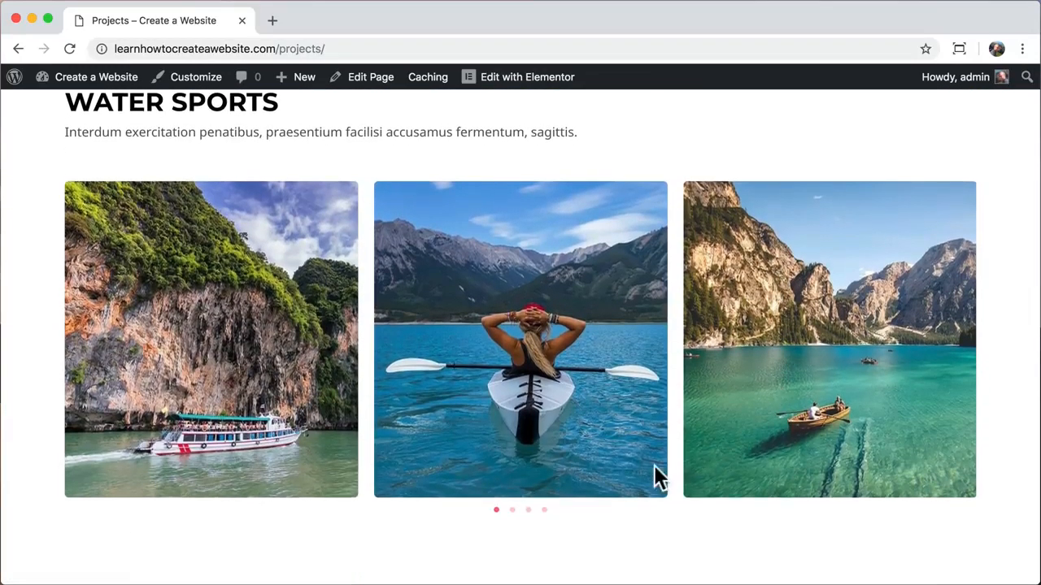
{"action": "left_click", "coordinate": [512, 510]}
{"action": "left_click", "coordinate": [528, 510]}
{"action": "left_click", "coordinate": [545, 511]}
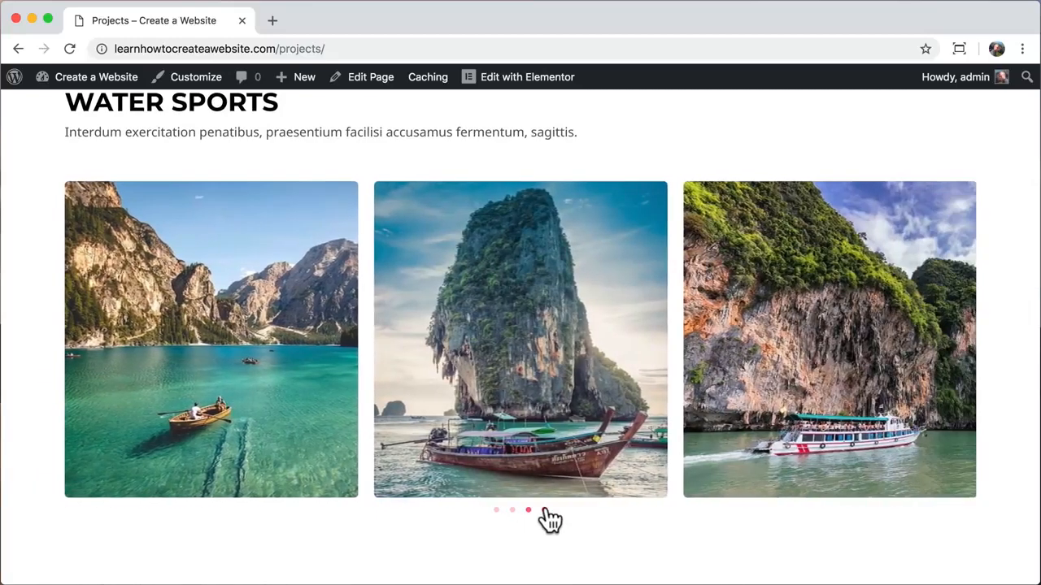
{"action": "scroll", "coordinate": [588, 366], "scroll_direction": "up", "scroll_amount": 5}
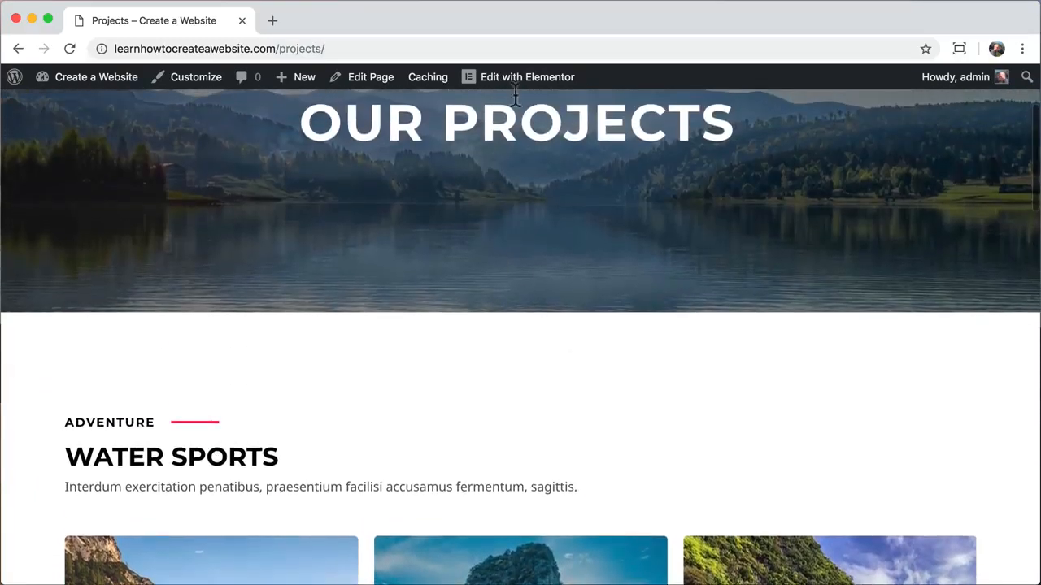
- Edit Projects in Elementor and start adding images to the Water Sports carousel
{"action": "left_click", "coordinate": [515, 85]}
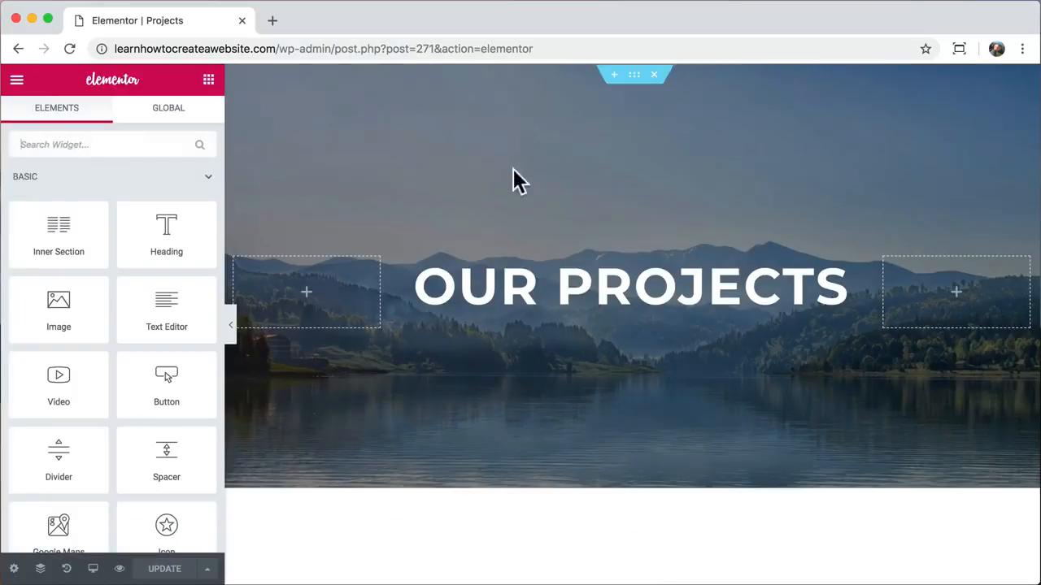
{"action": "scroll", "coordinate": [514, 349], "scroll_direction": "down", "scroll_amount": 5}
{"action": "scroll", "coordinate": [515, 349], "scroll_direction": "down", "scroll_amount": 3}
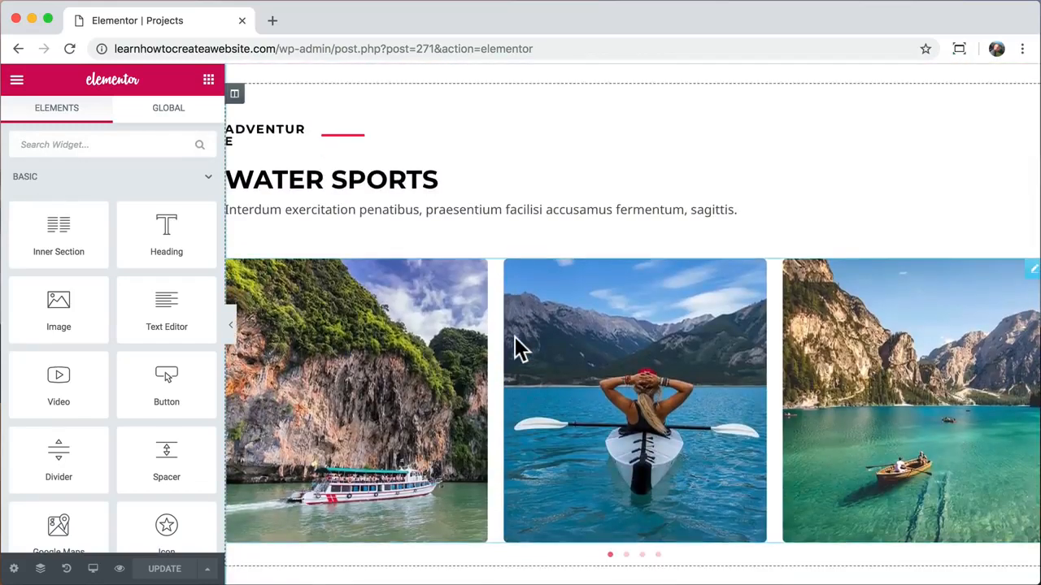
{"action": "left_click", "coordinate": [424, 356]}
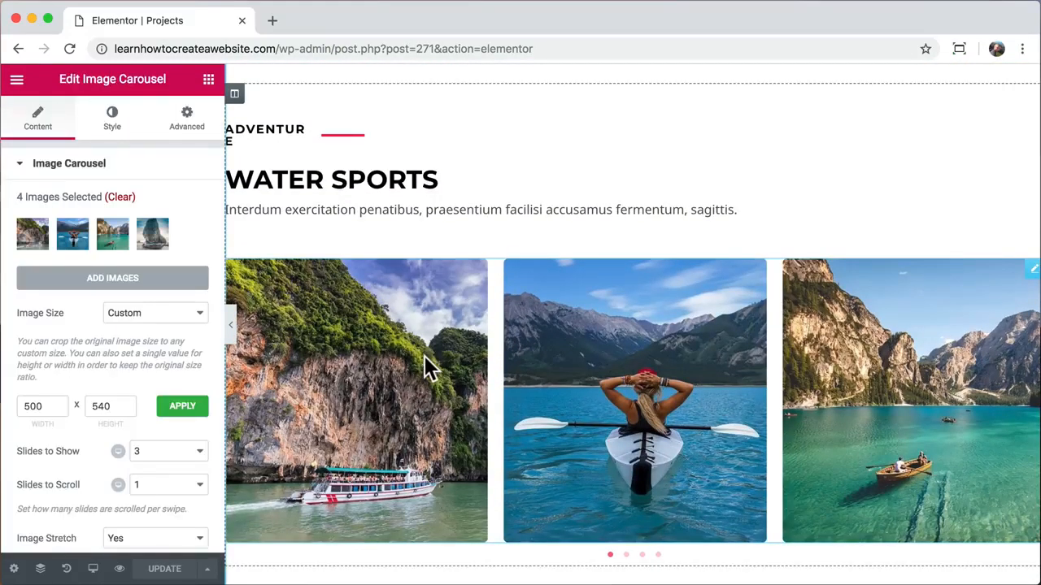
{"action": "left_click", "coordinate": [118, 279]}
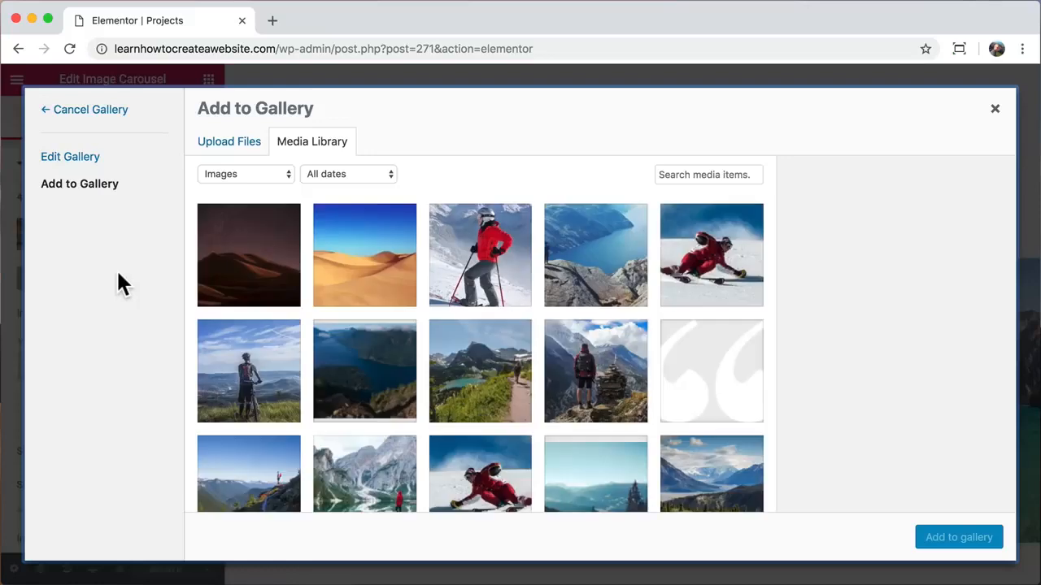
- Search Pexels for 'kayaking' photos in a new tab
{"action": "left_click", "coordinate": [272, 20]}
{"action": "type", "text": "pexels.com"}
{"action": "key", "text": "Return"}
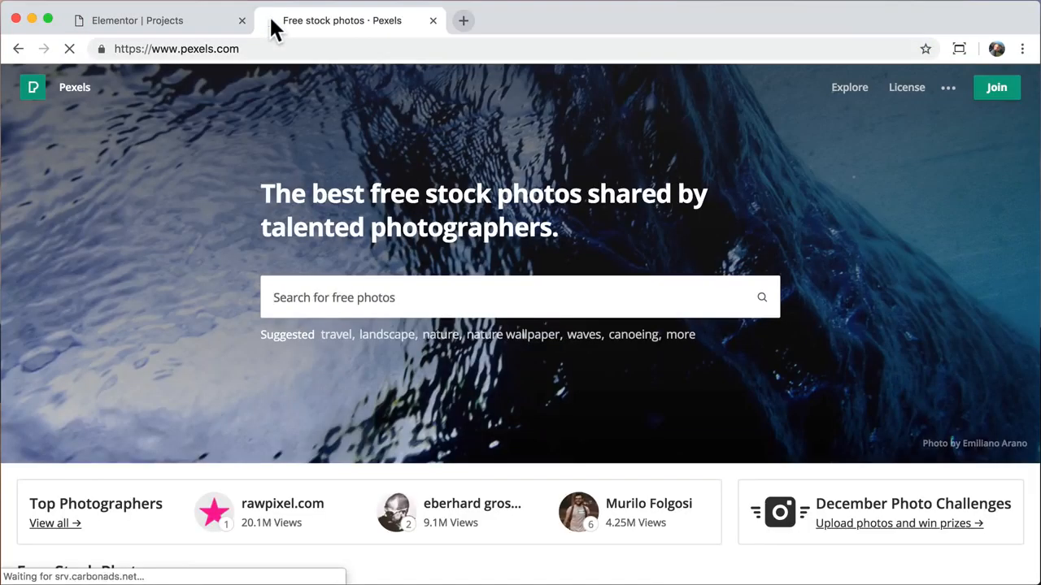
{"action": "type", "text": "kayaking"}
{"action": "key", "text": "Return"}
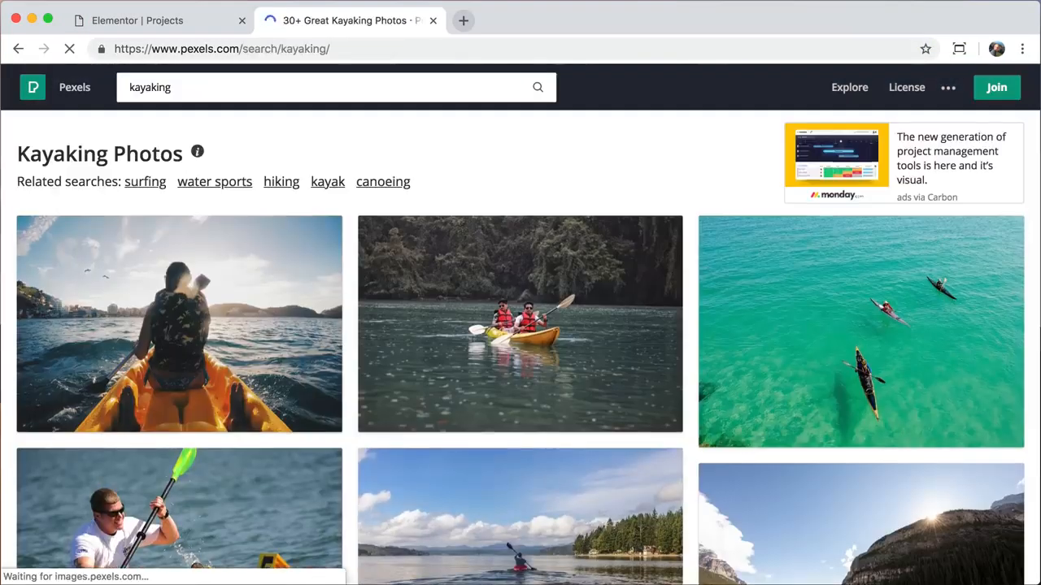
- Download the aerial three-kayak photo at Large 1920 x 1369 to the Desktop
{"action": "left_click", "coordinate": [790, 349]}
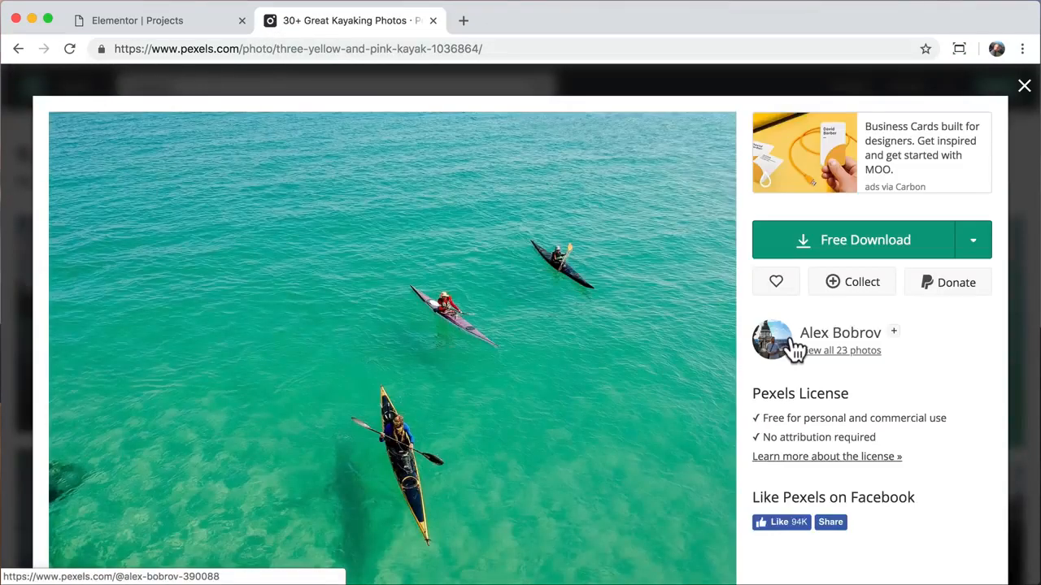
{"action": "left_click", "coordinate": [973, 244]}
{"action": "left_click", "coordinate": [892, 351]}
{"action": "left_click", "coordinate": [946, 495]}
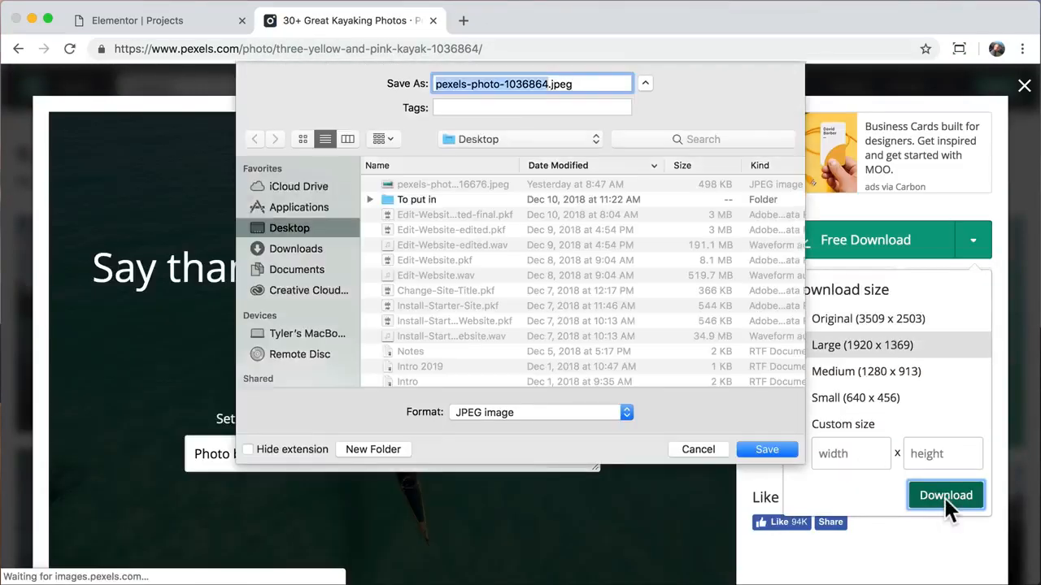
{"action": "key", "text": "Return"}
{"action": "left_click", "coordinate": [1025, 564]}
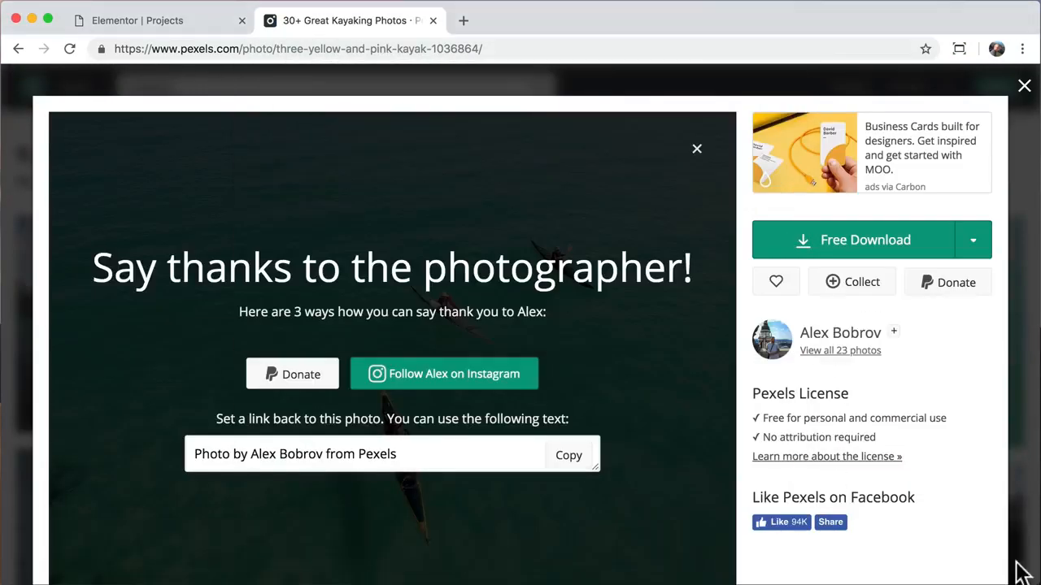
{"action": "left_click", "coordinate": [433, 20]}
- Upload pexels-photo-1036864.jpeg to the media library
{"action": "left_click", "coordinate": [229, 142]}
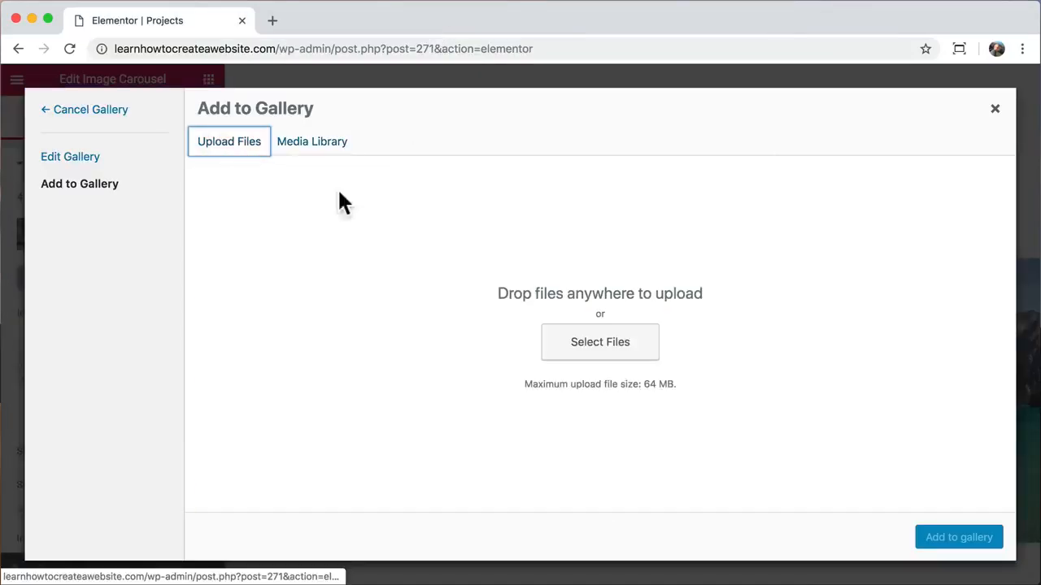
{"action": "left_click", "coordinate": [596, 351]}
{"action": "left_click", "coordinate": [379, 122]}
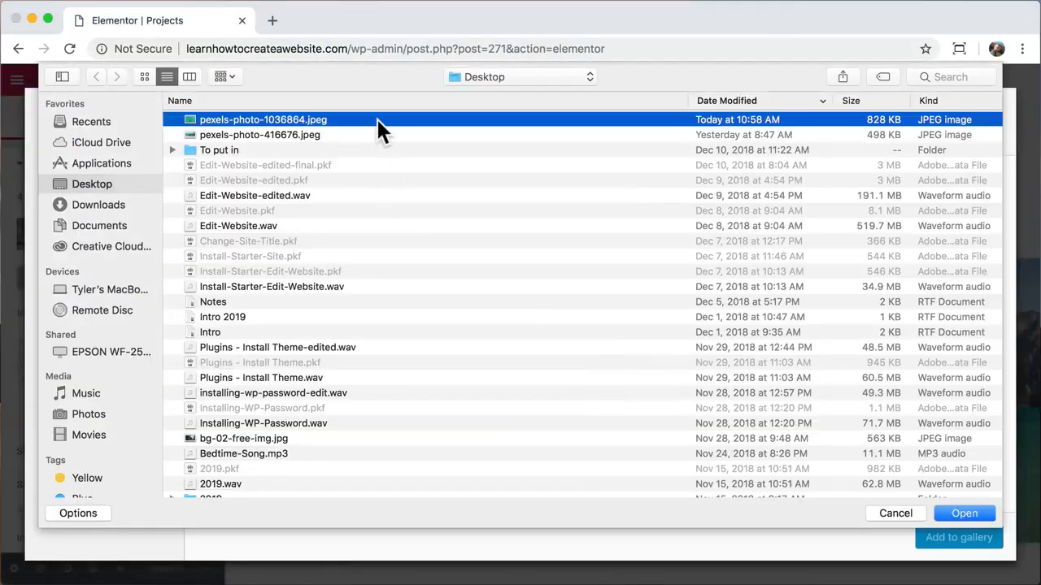
{"action": "left_click", "coordinate": [962, 511]}
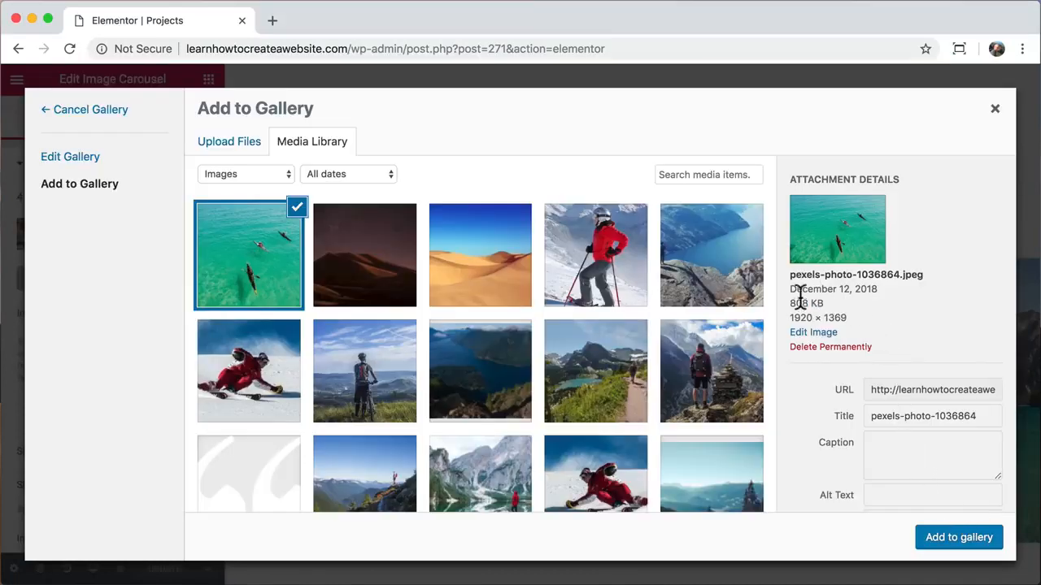
- Scale the kayak photo from 1920 wide down to 900 × 642
{"action": "left_click_drag", "start_coordinate": [788, 298], "coordinate": [825, 302]}
{"action": "left_click", "coordinate": [826, 301]}
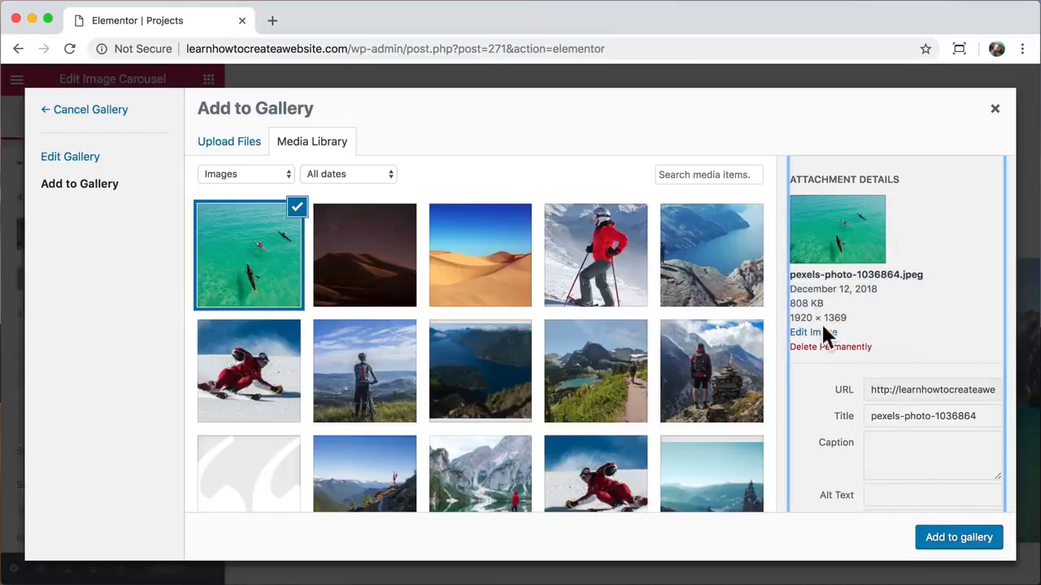
{"action": "left_click", "coordinate": [813, 333]}
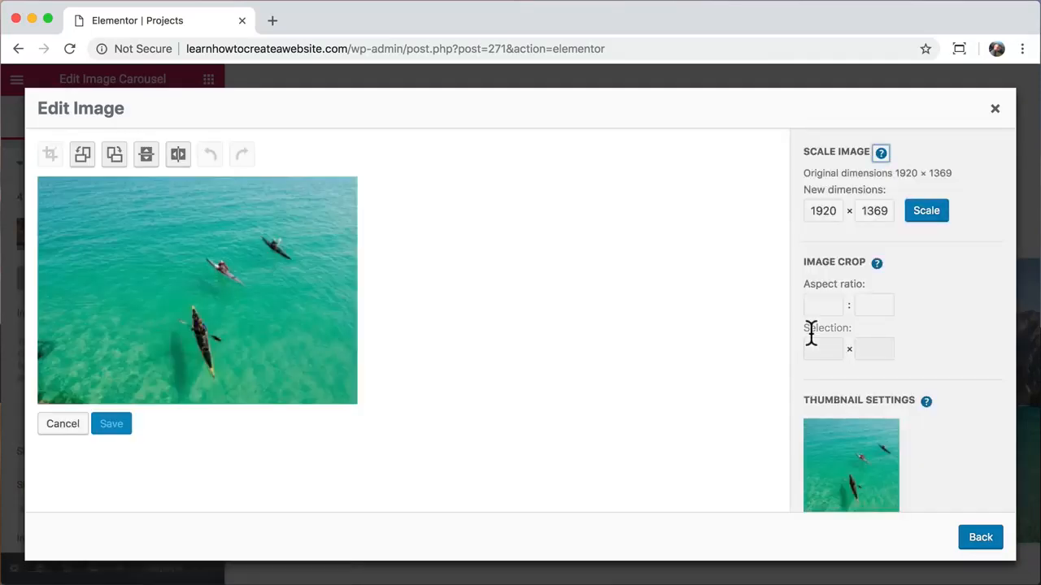
{"action": "double_click", "coordinate": [823, 211]}
{"action": "type", "text": "900"}
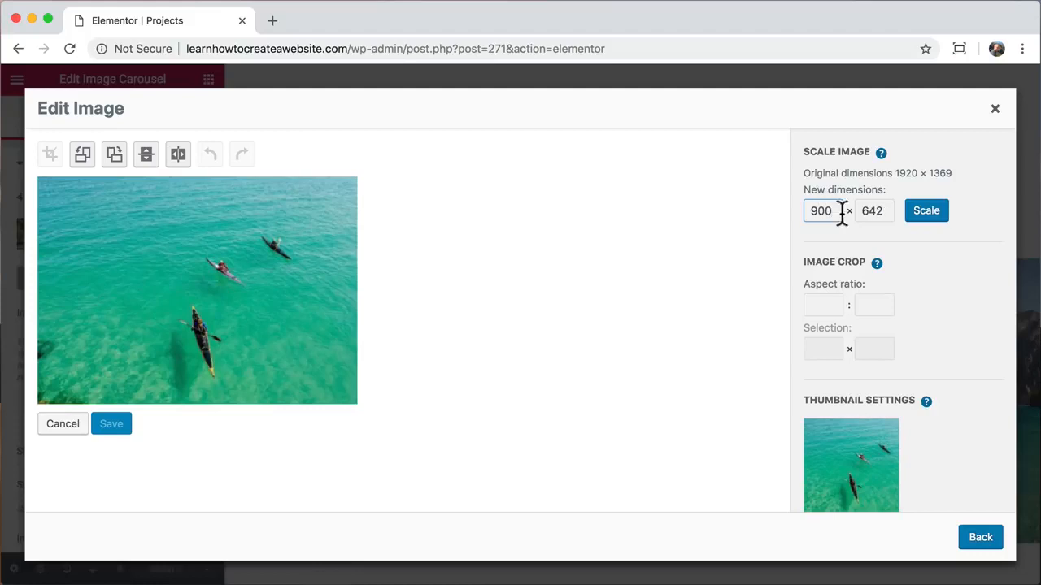
{"action": "left_click", "coordinate": [926, 211]}
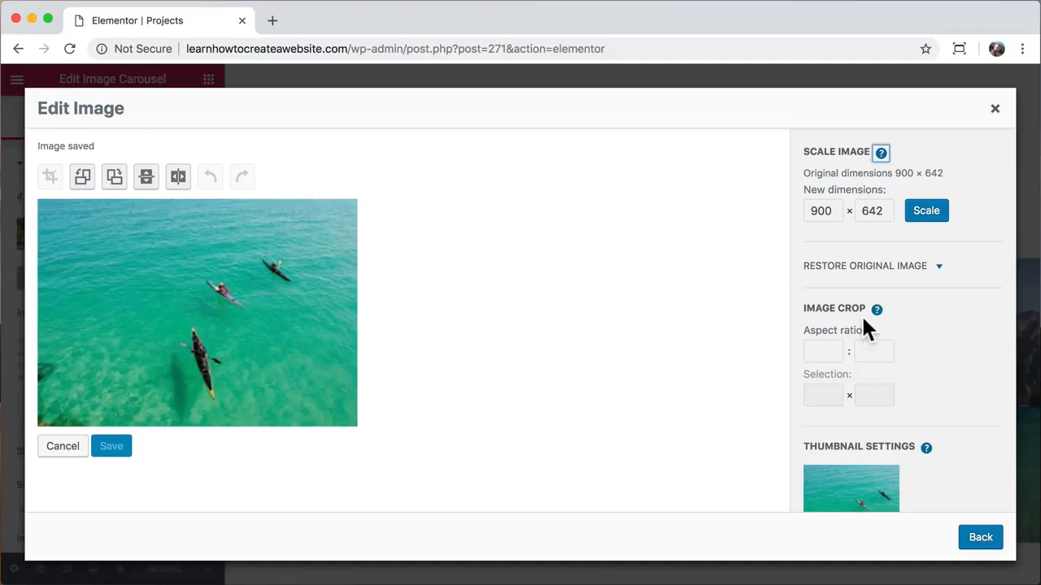
{"action": "scroll", "coordinate": [862, 318], "scroll_direction": "down", "scroll_amount": 4}
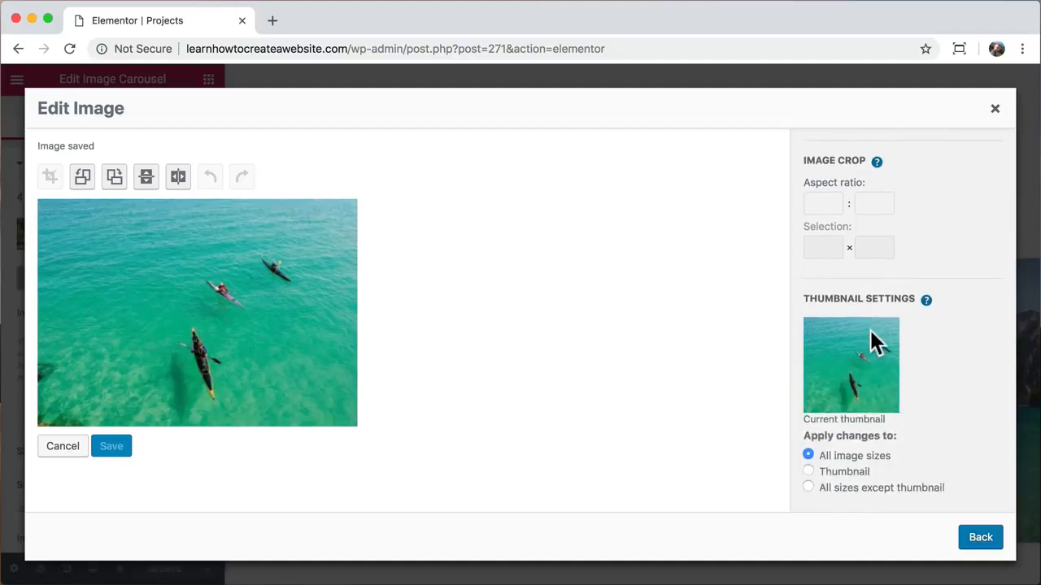
{"action": "left_click", "coordinate": [981, 545]}
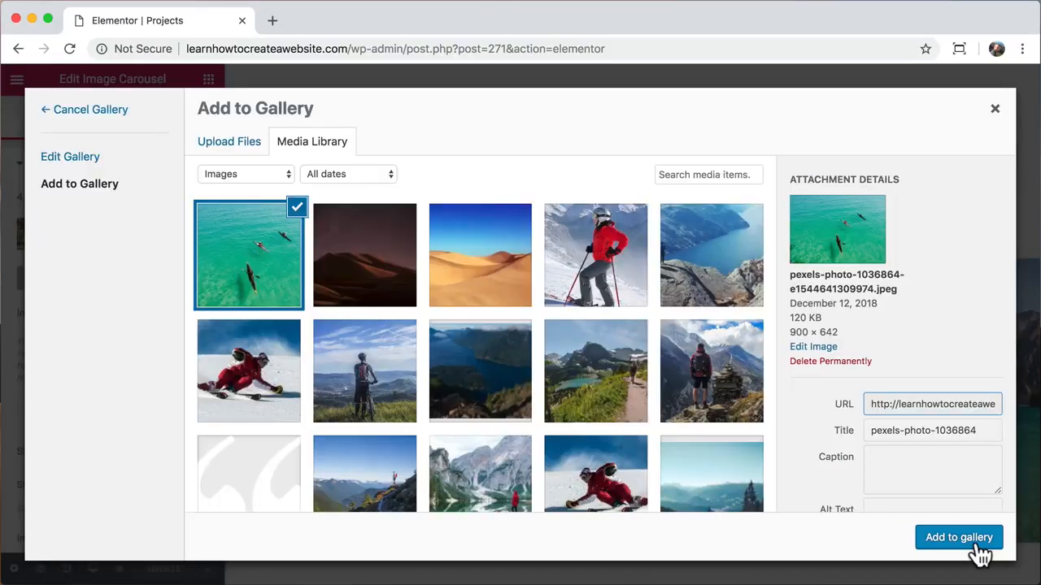
- Add the 120 KB kayak photo to the gallery as the third image and insert it
{"action": "left_click_drag", "start_coordinate": [788, 317], "coordinate": [823, 321]}
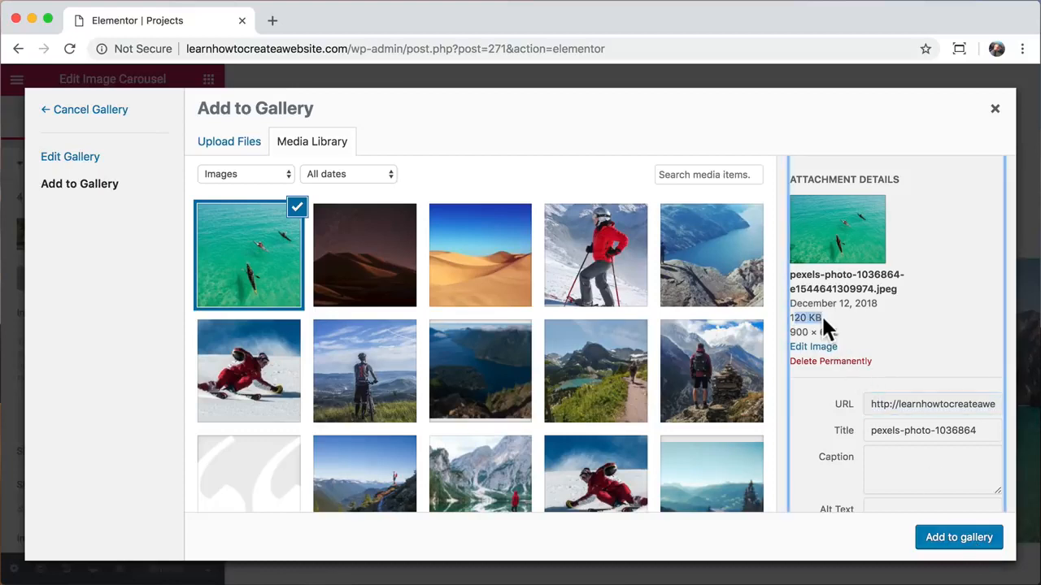
{"action": "left_click", "coordinate": [959, 546]}
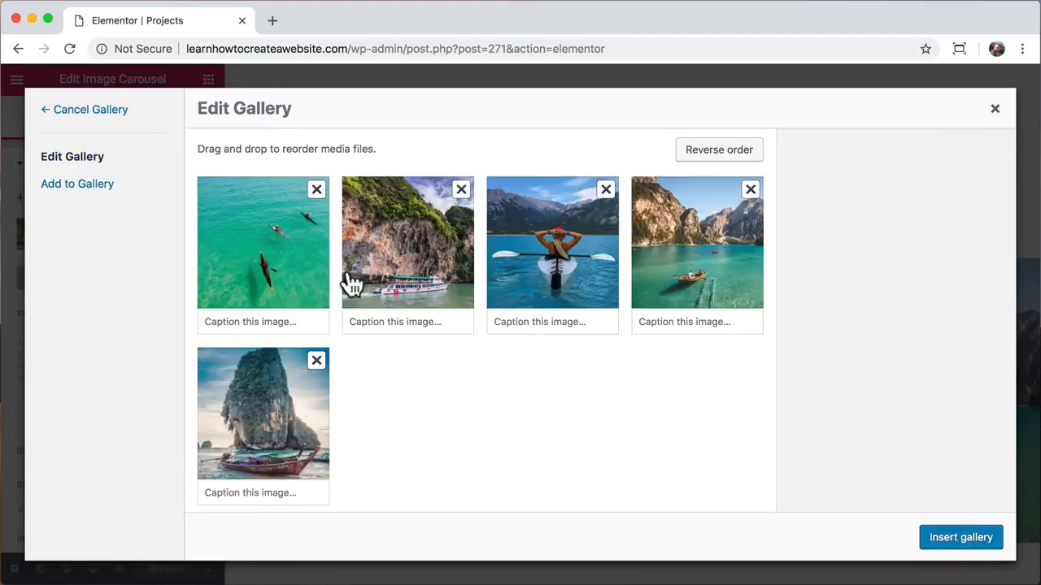
{"action": "left_click_drag", "start_coordinate": [279, 242], "coordinate": [581, 249]}
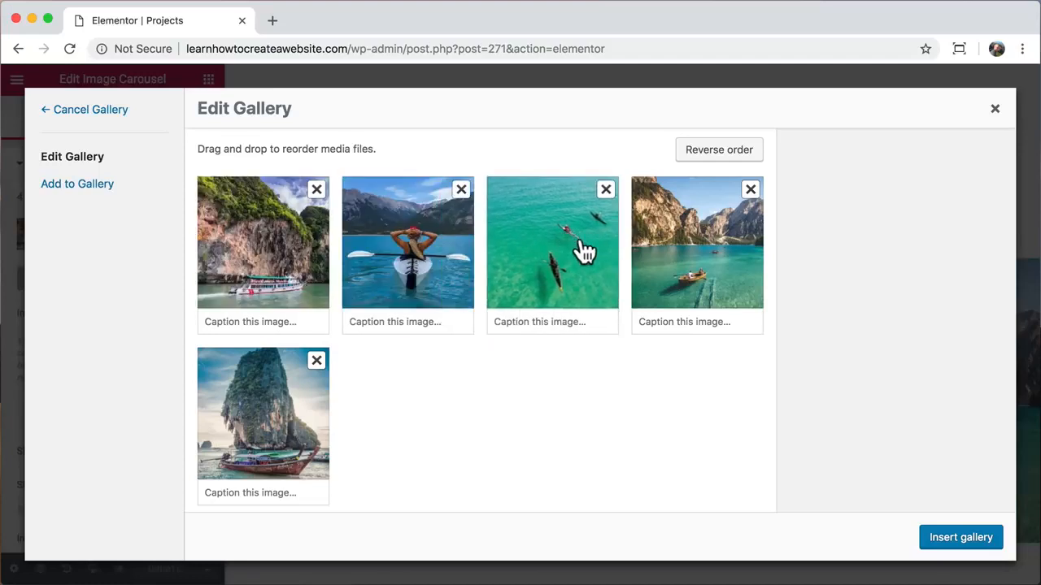
{"action": "left_click", "coordinate": [956, 537]}
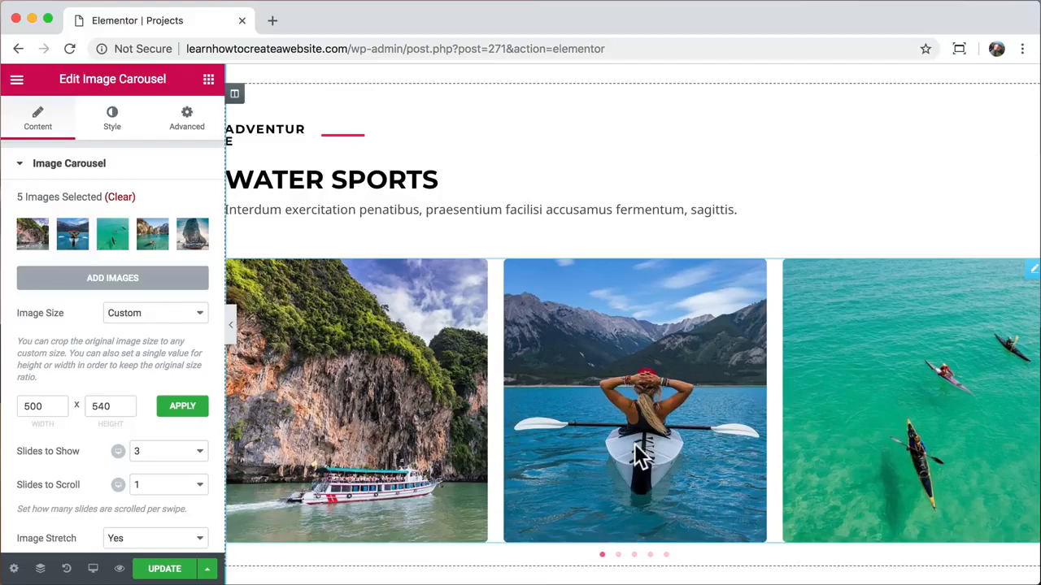
- Preview the Projects page and step through the Water Sports carousel slides
{"action": "left_click", "coordinate": [118, 568]}
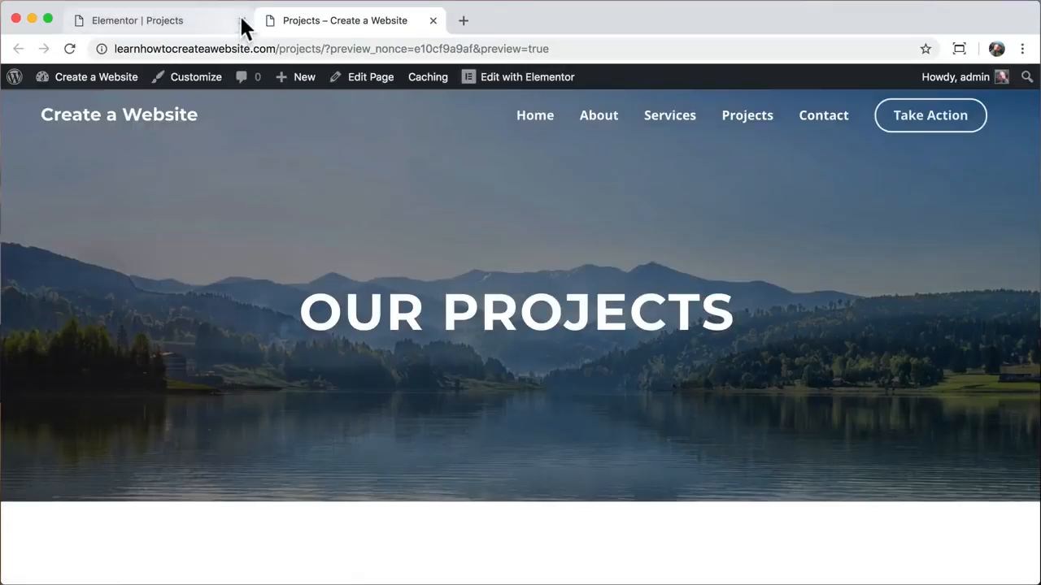
{"action": "left_click", "coordinate": [241, 22]}
{"action": "scroll", "coordinate": [314, 323], "scroll_direction": "down", "scroll_amount": 10}
{"action": "scroll", "coordinate": [315, 322], "scroll_direction": "down", "scroll_amount": 1}
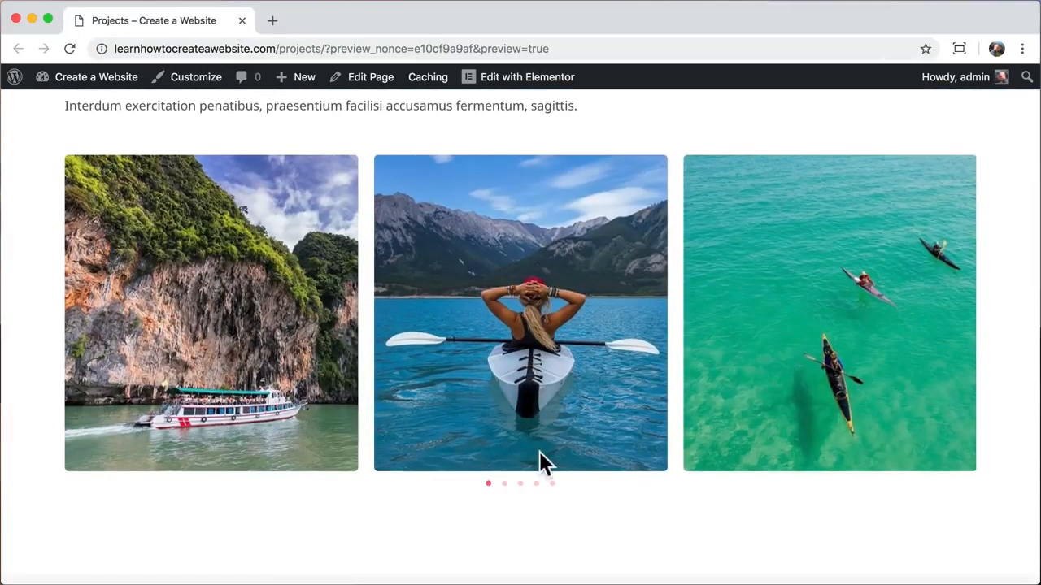
{"action": "left_click", "coordinate": [504, 484]}
{"action": "left_click", "coordinate": [521, 484]}
{"action": "left_click", "coordinate": [536, 485]}
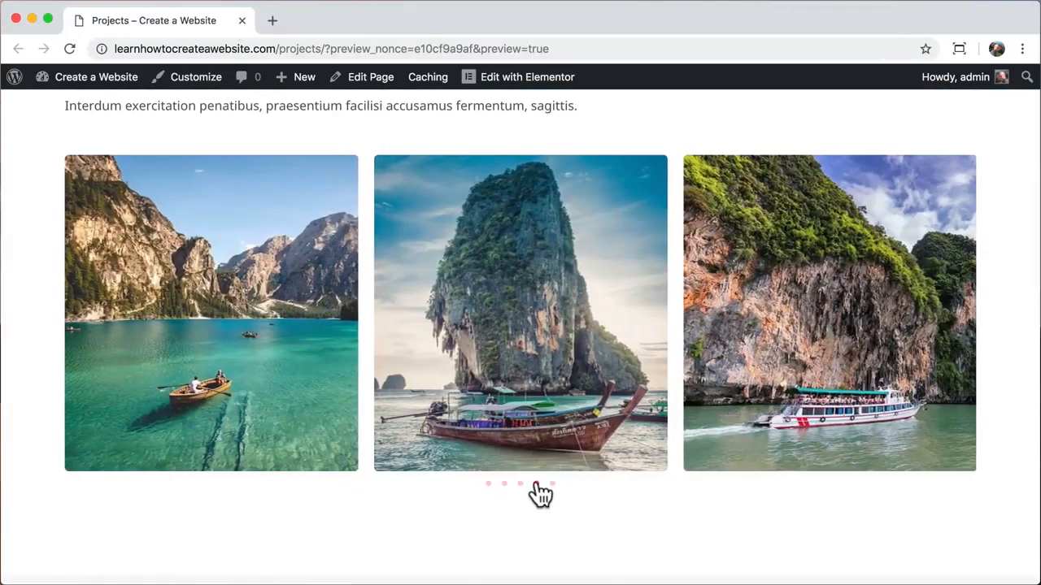
{"action": "left_click_drag", "start_coordinate": [391, 349], "coordinate": [615, 350]}
{"action": "scroll", "coordinate": [478, 332], "scroll_direction": "up", "scroll_amount": 5}
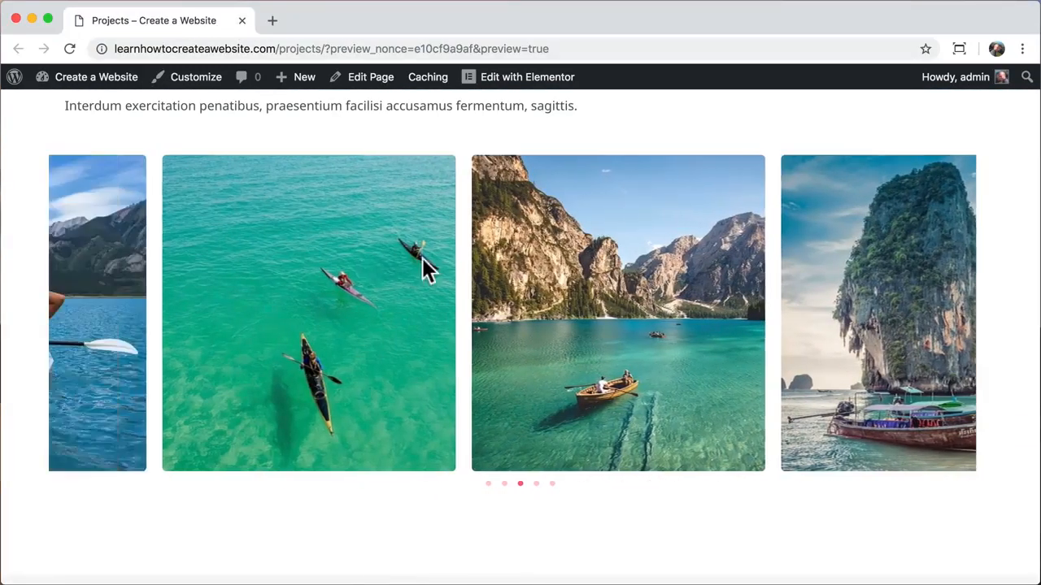
{"action": "scroll", "coordinate": [483, 269], "scroll_direction": "up", "scroll_amount": 5}
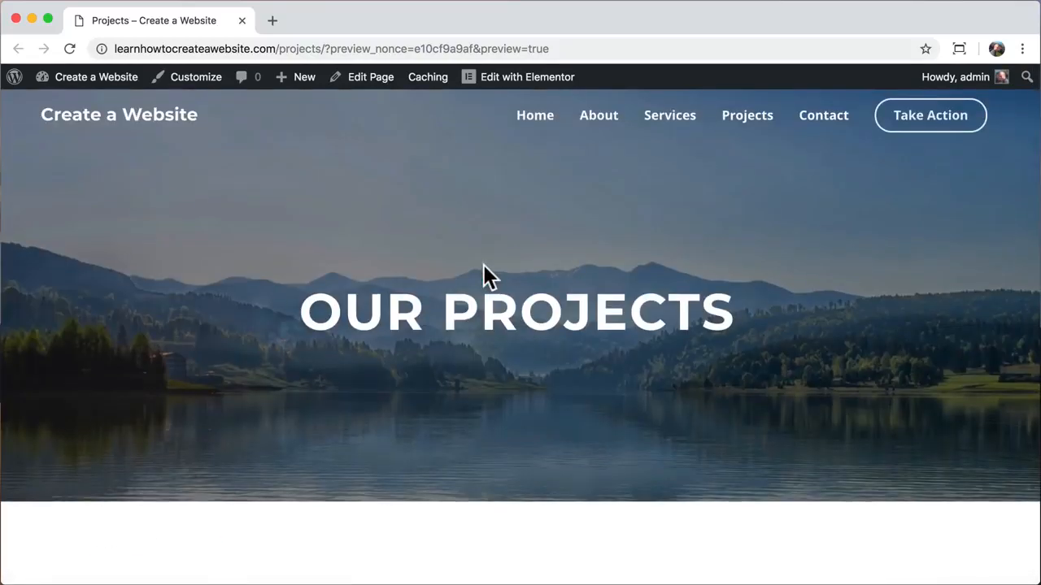
- Go to the live Contact page and view its contact info section
{"action": "left_click", "coordinate": [829, 124]}
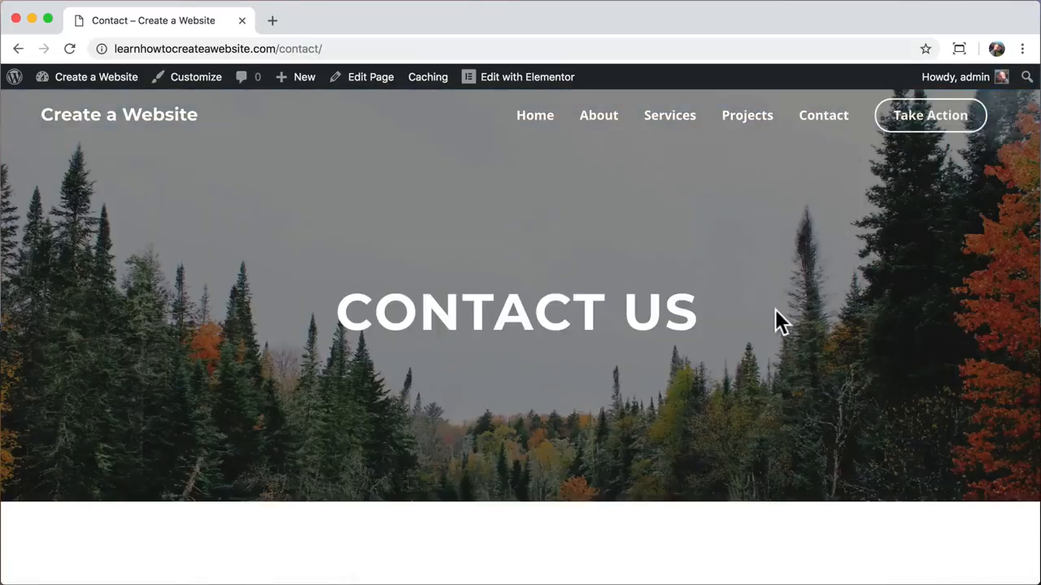
{"action": "scroll", "coordinate": [773, 313], "scroll_direction": "down", "scroll_amount": 3}
{"action": "scroll", "coordinate": [771, 309], "scroll_direction": "down", "scroll_amount": 3}
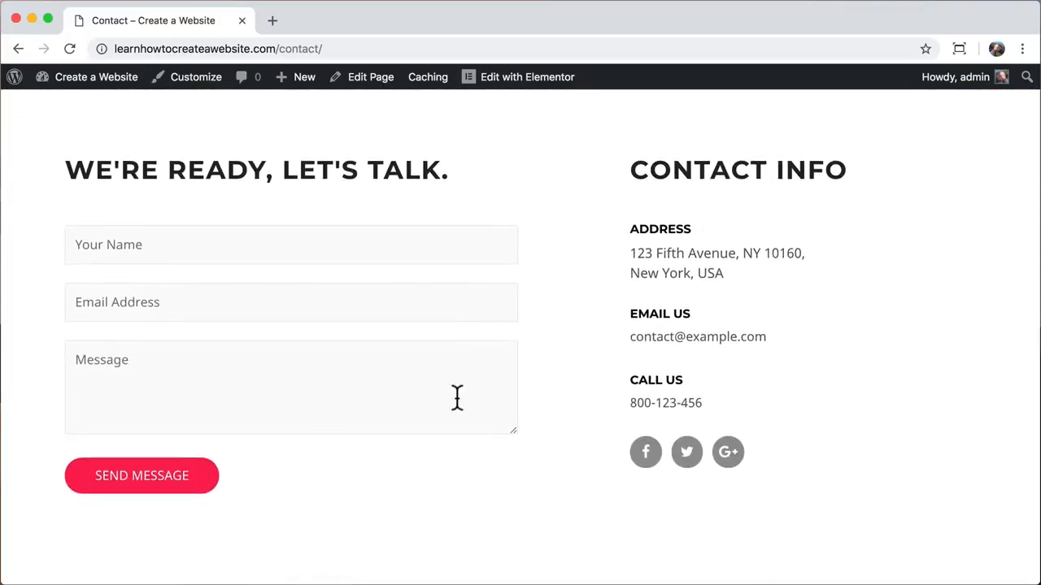
- In Elementor, replace the Address box text with the new Malibu street address
{"action": "left_click", "coordinate": [529, 79]}
{"action": "scroll", "coordinate": [651, 262], "scroll_direction": "down", "scroll_amount": 5}
{"action": "scroll", "coordinate": [655, 262], "scroll_direction": "down", "scroll_amount": 2}
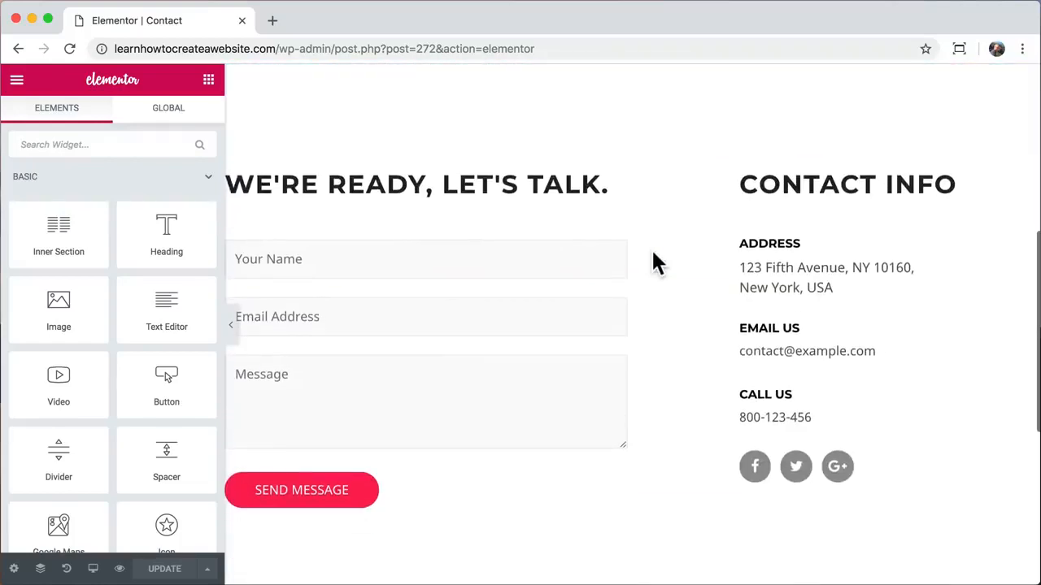
{"action": "left_click", "coordinate": [748, 269]}
{"action": "left_click", "coordinate": [114, 298]}
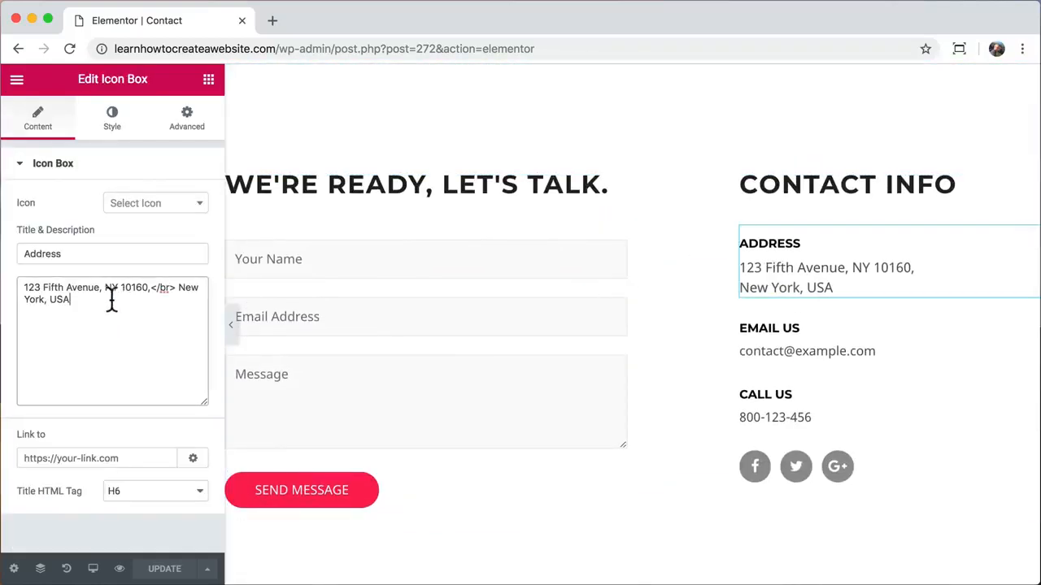
{"action": "key", "text": "super+a"}
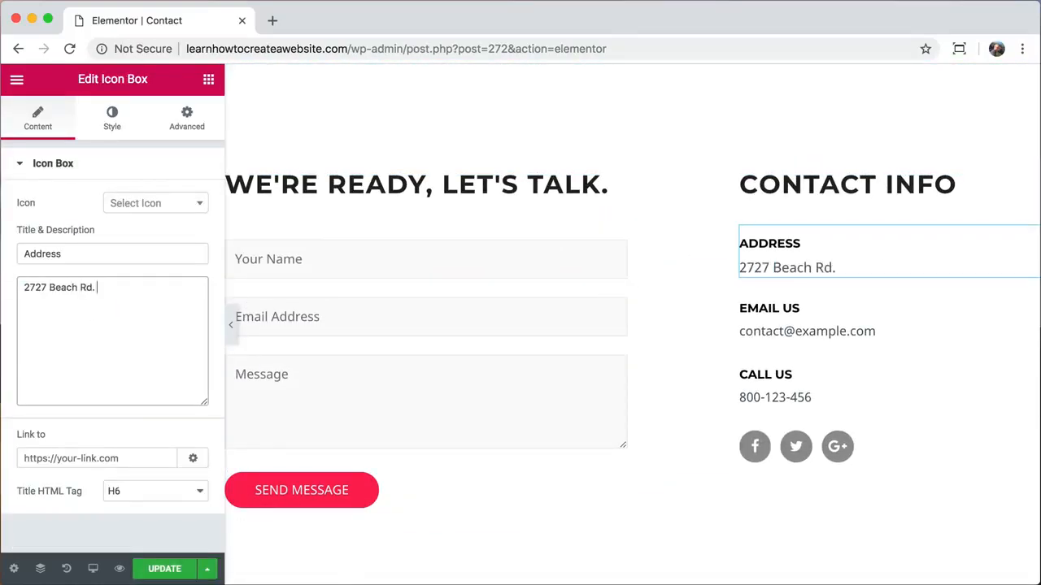
- Replace the Email Us address and the Call Us phone number with the new details
{"action": "left_click", "coordinate": [778, 349]}
{"action": "left_click_drag", "start_coordinate": [139, 344], "coordinate": [10, 299]}
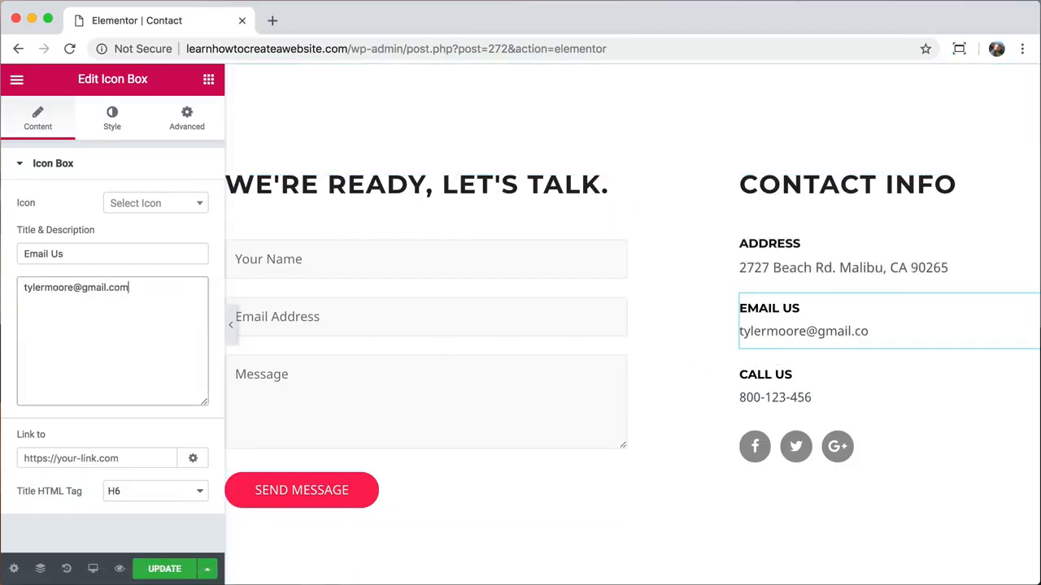
{"action": "left_click", "coordinate": [765, 399]}
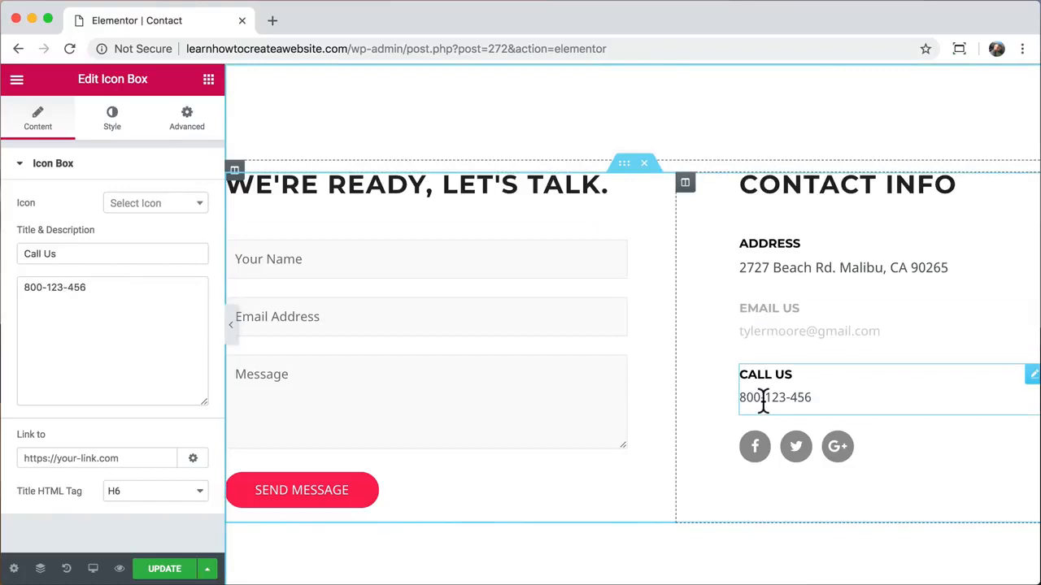
{"action": "triple_click", "coordinate": [109, 291]}
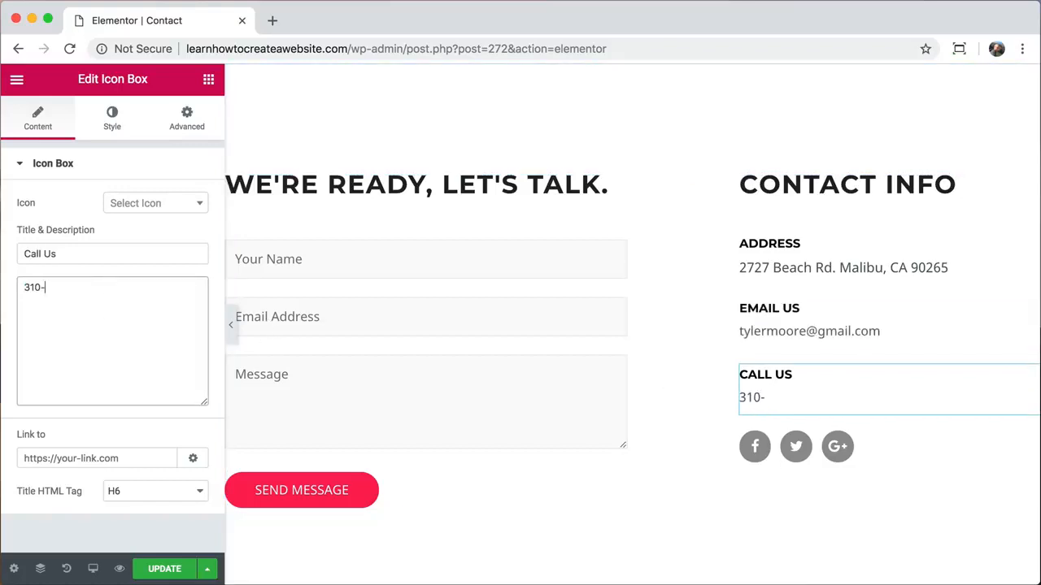
- Clear the Facebook icon's link field and select the contact form block
{"action": "left_click", "coordinate": [754, 449]}
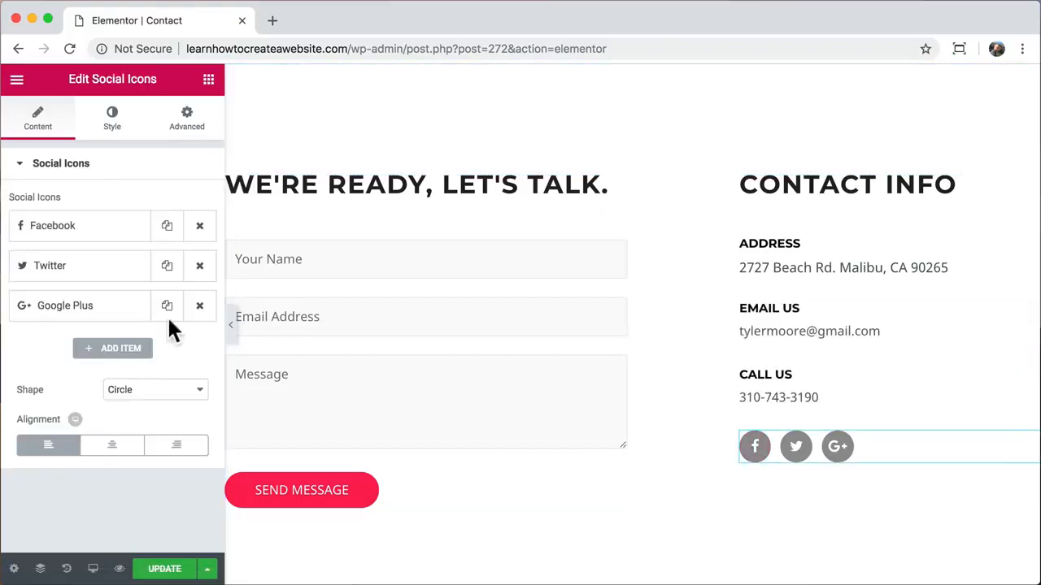
{"action": "left_click", "coordinate": [52, 225]}
{"action": "double_click", "coordinate": [80, 328]}
{"action": "type", "text": "facebook.com"}
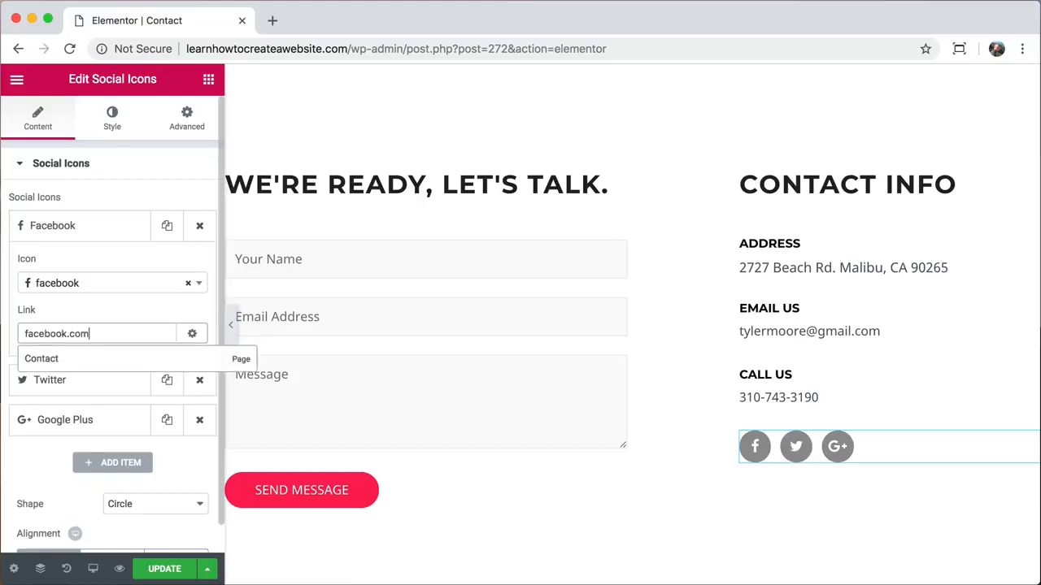
{"action": "type", "text": "/someting"}
{"action": "key", "text": "BackSpace"}
{"action": "key", "text": "BackSpace"}
{"action": "key", "text": "BackSpace"}
{"action": "key", "text": "BackSpace"}
{"action": "key", "text": "BackSpace"}
{"action": "key", "text": "BackSpace"}
{"action": "key", "text": "BackSpace"}
{"action": "key", "text": "BackSpace"}
{"action": "key", "text": "BackSpace"}
{"action": "key", "text": "BackSpace"}
{"action": "key", "text": "BackSpace"}
{"action": "key", "text": "BackSpace"}
{"action": "key", "text": "BackSpace"}
{"action": "key", "text": "BackSpace"}
{"action": "key", "text": "BackSpace"}
{"action": "key", "text": "BackSpace"}
{"action": "key", "text": "BackSpace"}
{"action": "key", "text": "BackSpace"}
{"action": "key", "text": "BackSpace"}
{"action": "key", "text": "BackSpace"}
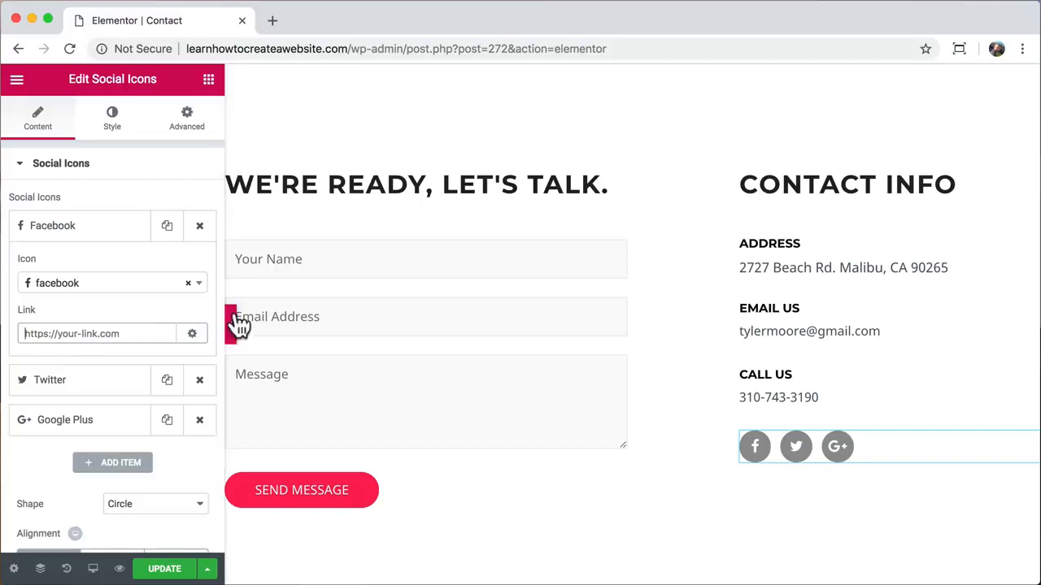
{"action": "left_click", "coordinate": [368, 257]}
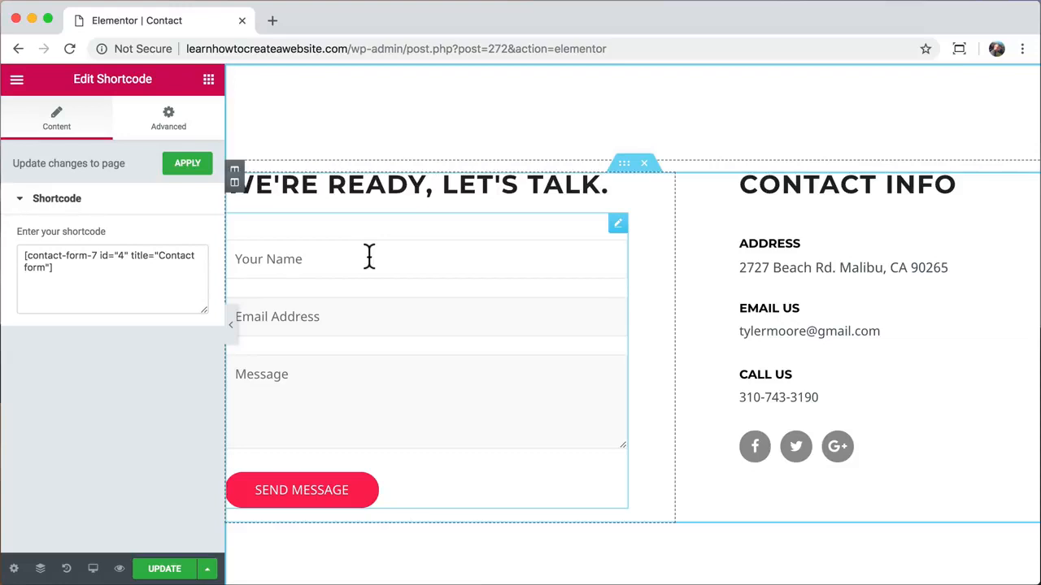
- Update the Contact page and go to the /wp-admin dashboard
{"action": "left_click", "coordinate": [169, 569]}
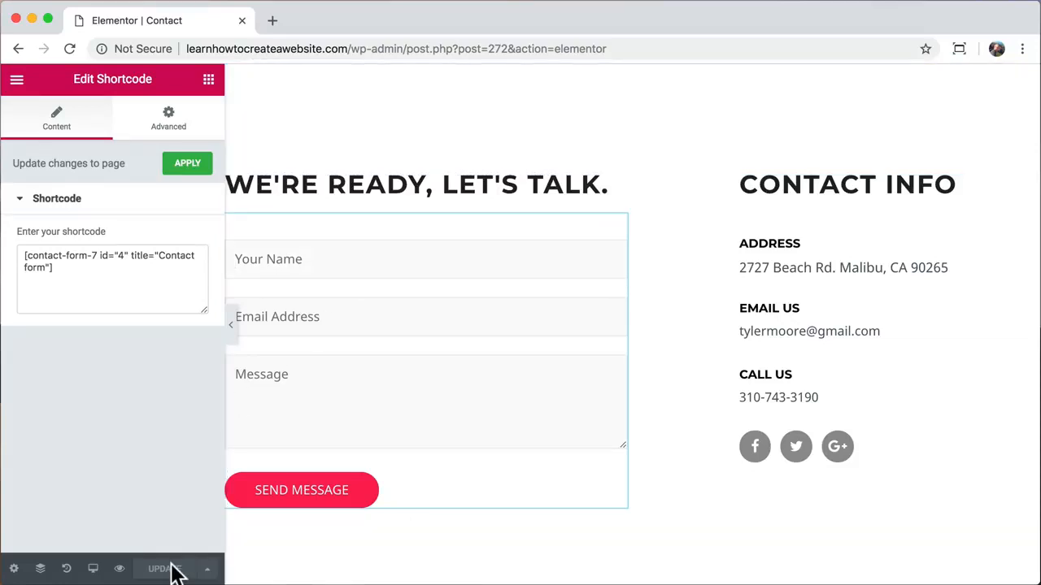
{"action": "scroll", "coordinate": [255, 255], "scroll_direction": "up", "scroll_amount": 5}
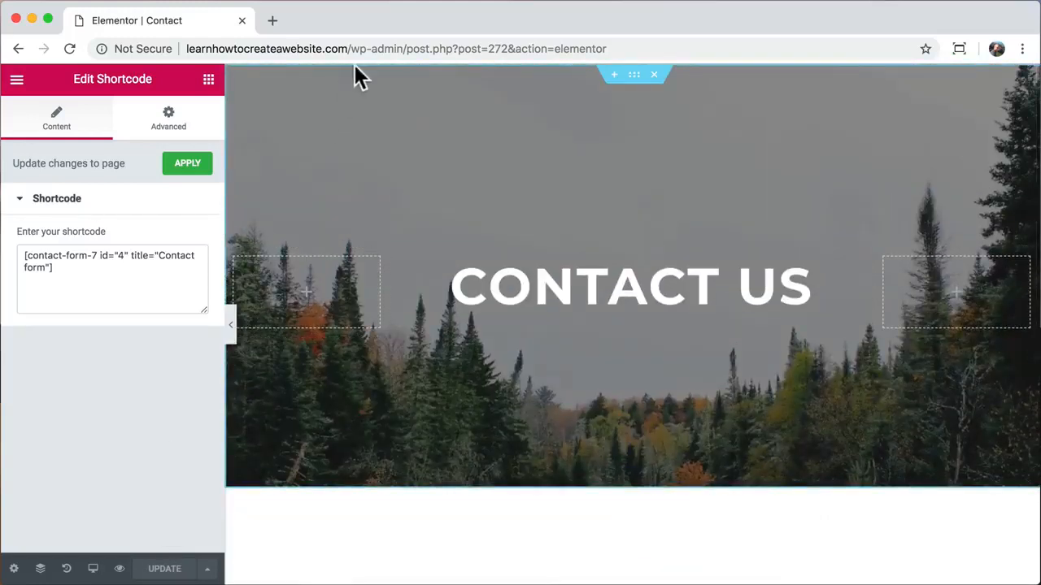
{"action": "left_click_drag", "start_coordinate": [404, 45], "coordinate": [548, 65]}
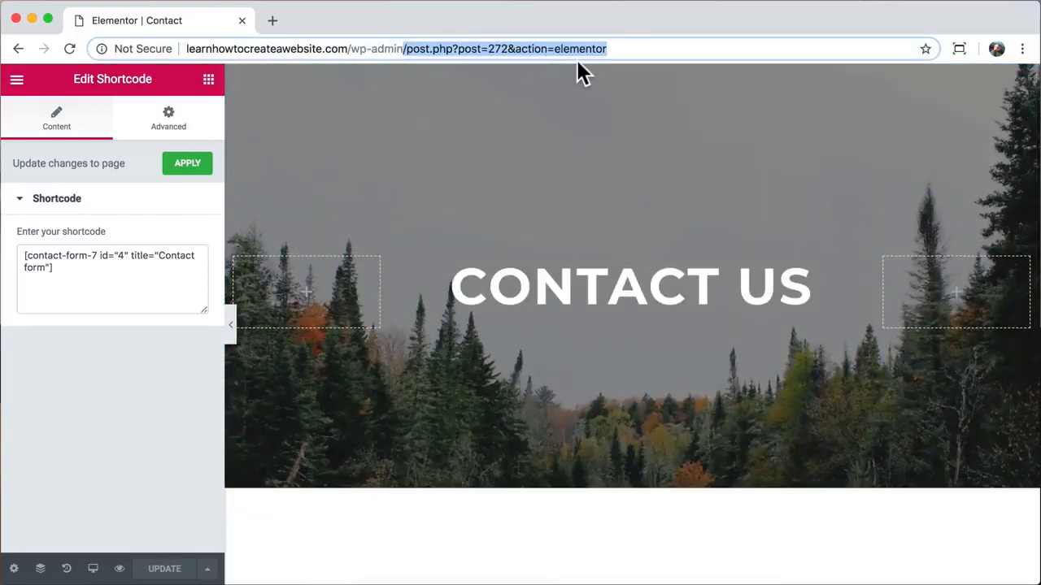
{"action": "key", "text": "BackSpace"}
{"action": "key", "text": "Return"}
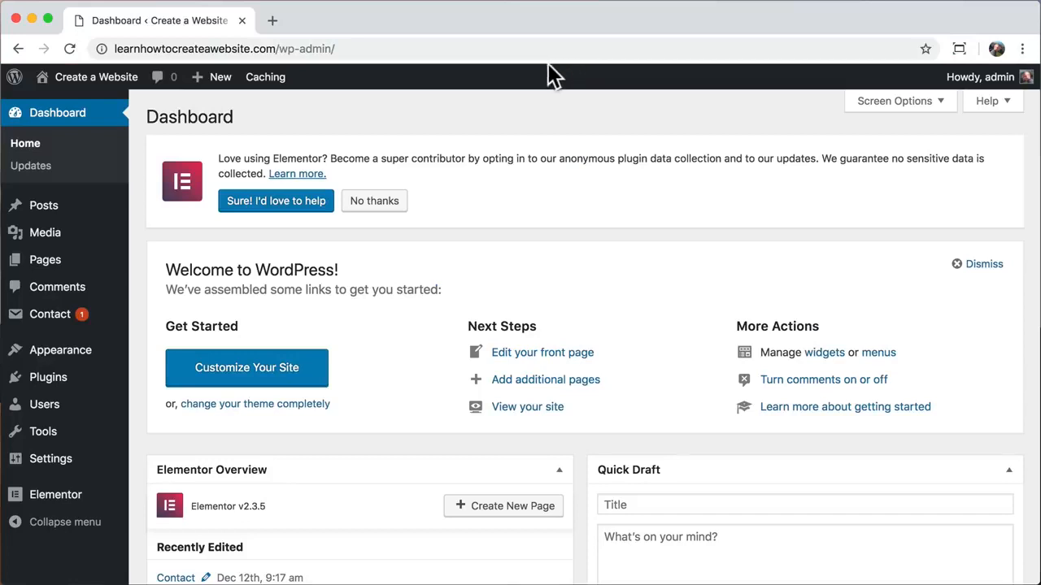
- Open the Contact form from the Contact Forms list for editing
{"action": "left_click", "coordinate": [69, 322]}
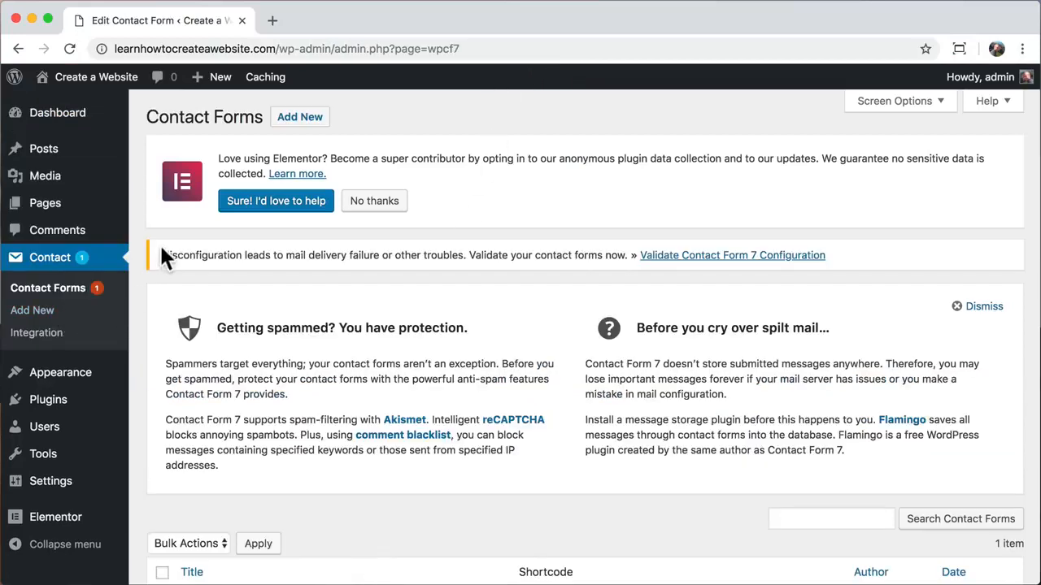
{"action": "left_click_drag", "start_coordinate": [162, 253], "coordinate": [630, 253]}
{"action": "scroll", "coordinate": [499, 404], "scroll_direction": "down", "scroll_amount": 4}
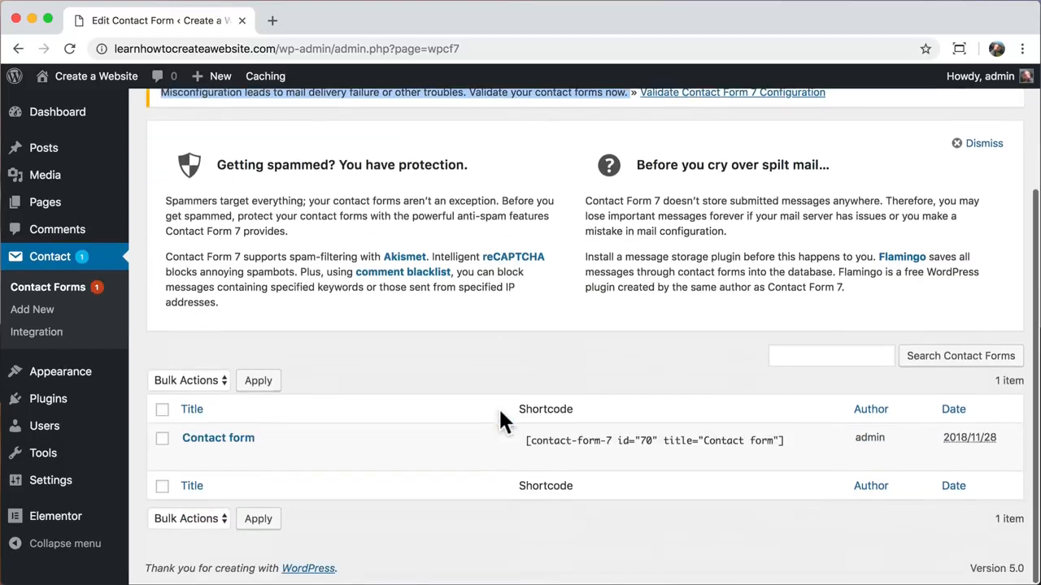
{"action": "mouse_move", "coordinate": [235, 465]}
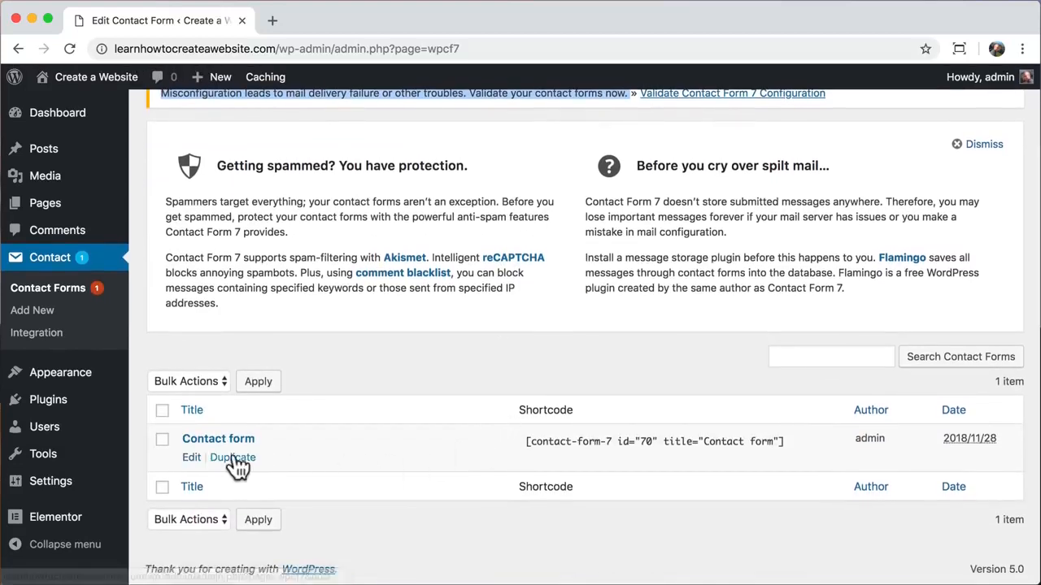
{"action": "left_click", "coordinate": [192, 461]}
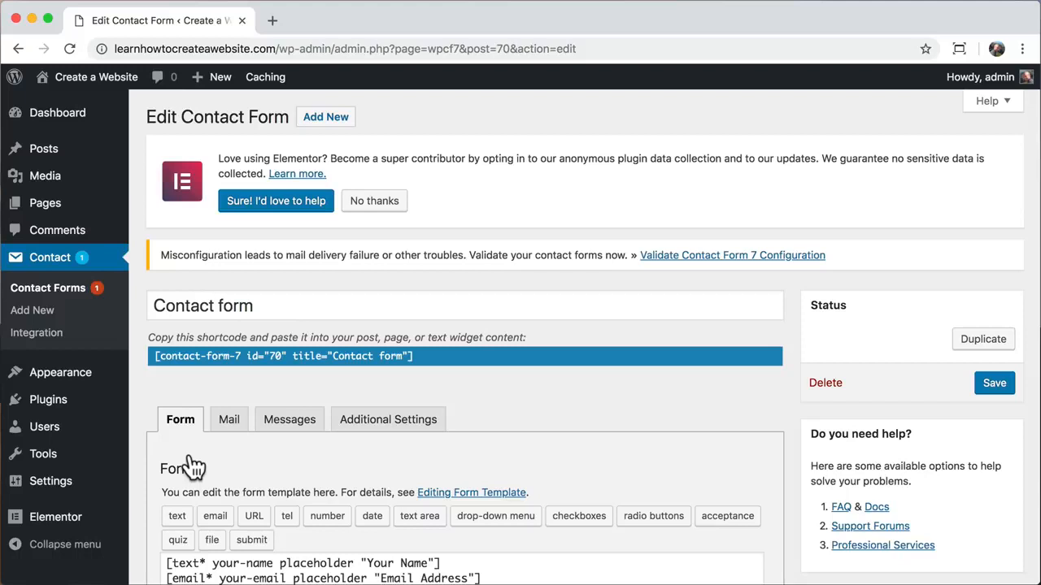
- View the form's Mail tab with its recipient, sender, subject '[your-subject]' and message body
{"action": "scroll", "coordinate": [192, 468], "scroll_direction": "down", "scroll_amount": 3}
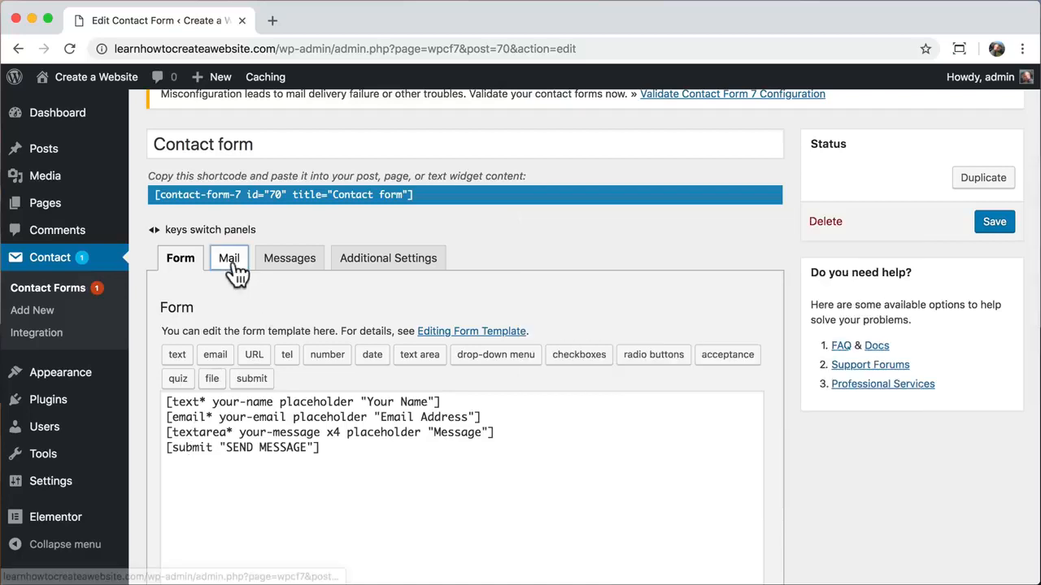
{"action": "left_click", "coordinate": [230, 264]}
{"action": "scroll", "coordinate": [231, 421], "scroll_direction": "down", "scroll_amount": 4}
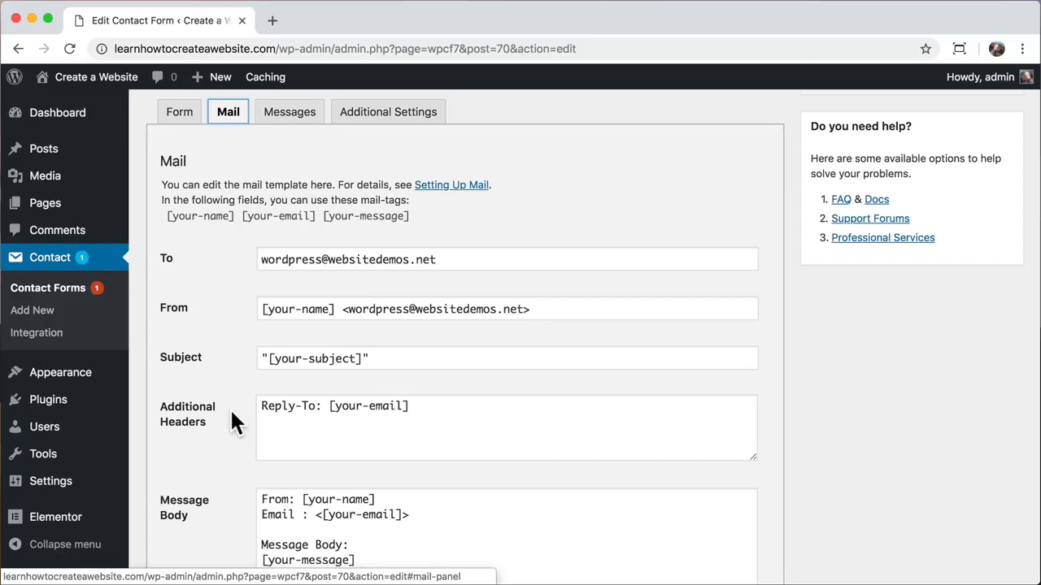
{"action": "scroll", "coordinate": [231, 421], "scroll_direction": "up", "scroll_amount": 2}
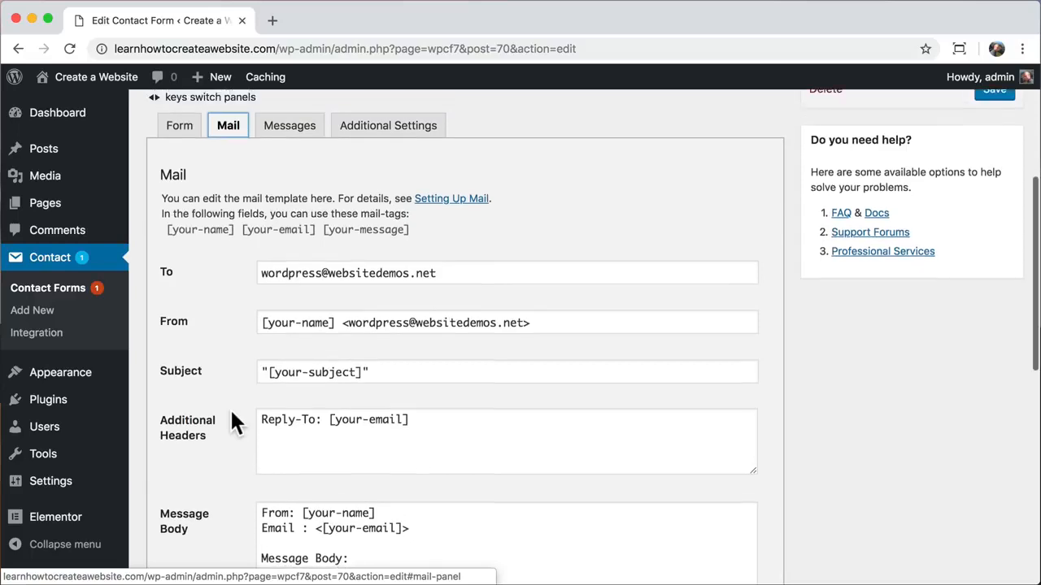
{"action": "scroll", "coordinate": [231, 420], "scroll_direction": "up", "scroll_amount": 2}
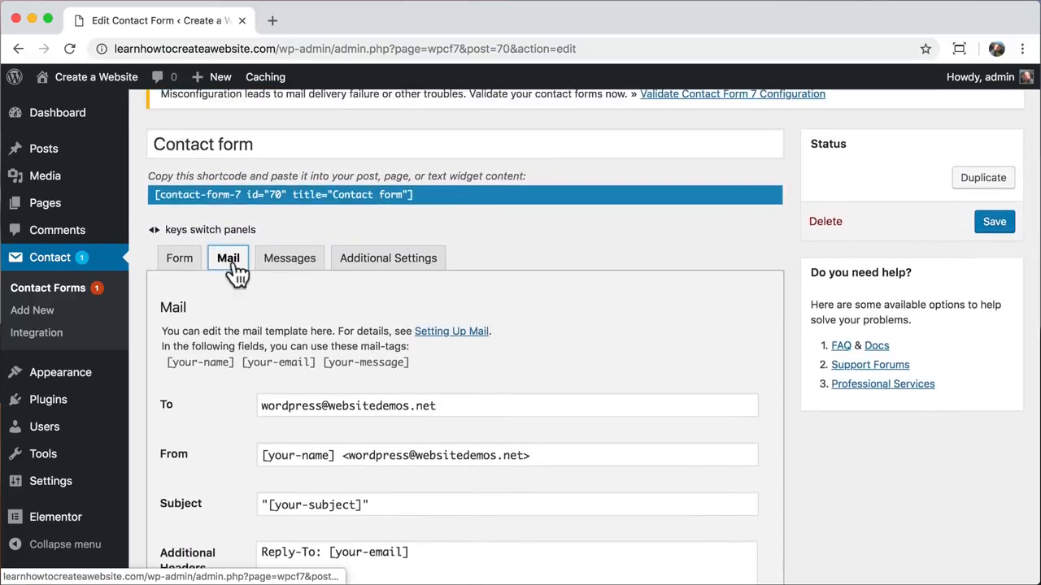
{"action": "key", "text": "Left"}
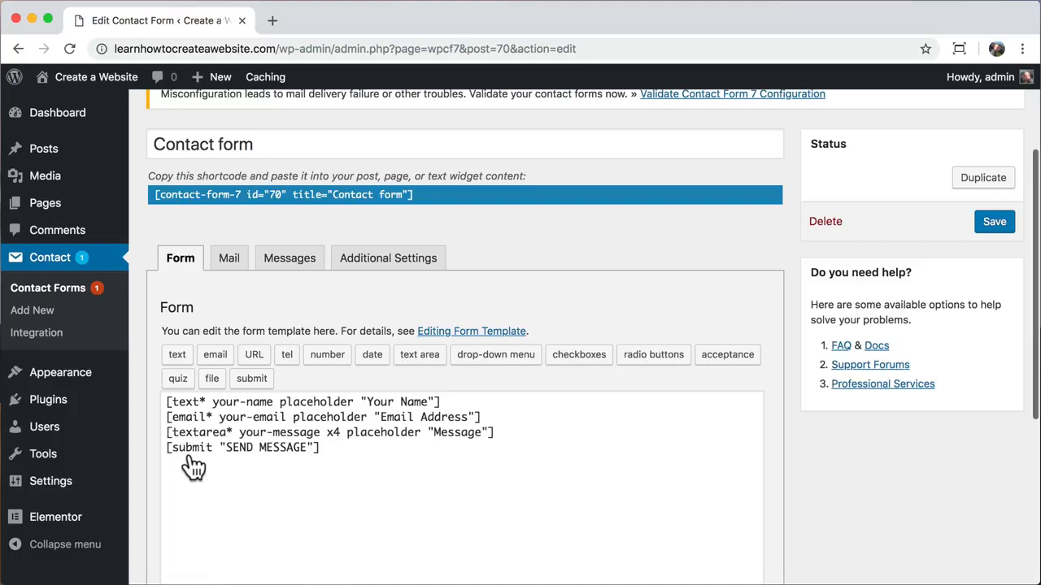
{"action": "left_click", "coordinate": [233, 270]}
{"action": "scroll", "coordinate": [231, 421], "scroll_direction": "down", "scroll_amount": 3}
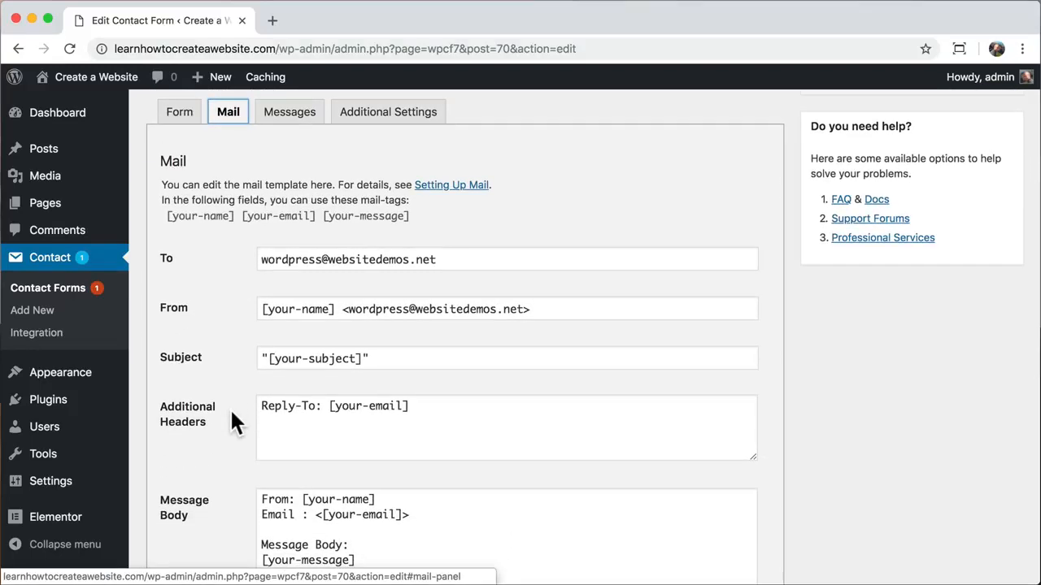
- Set the mail recipient to the owner's Gmail address and the sender domain to learnhowtocreateawebsite.com
{"action": "left_click", "coordinate": [425, 262]}
{"action": "left_click_drag", "start_coordinate": [425, 262], "coordinate": [225, 301]}
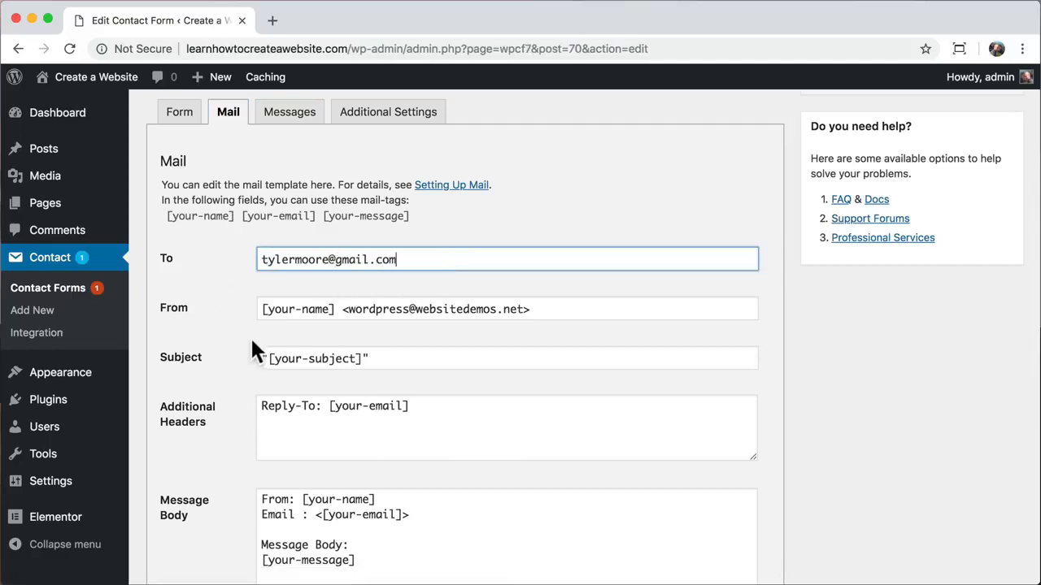
{"action": "left_click_drag", "start_coordinate": [524, 309], "coordinate": [350, 283]}
{"action": "double_click", "coordinate": [461, 284]}
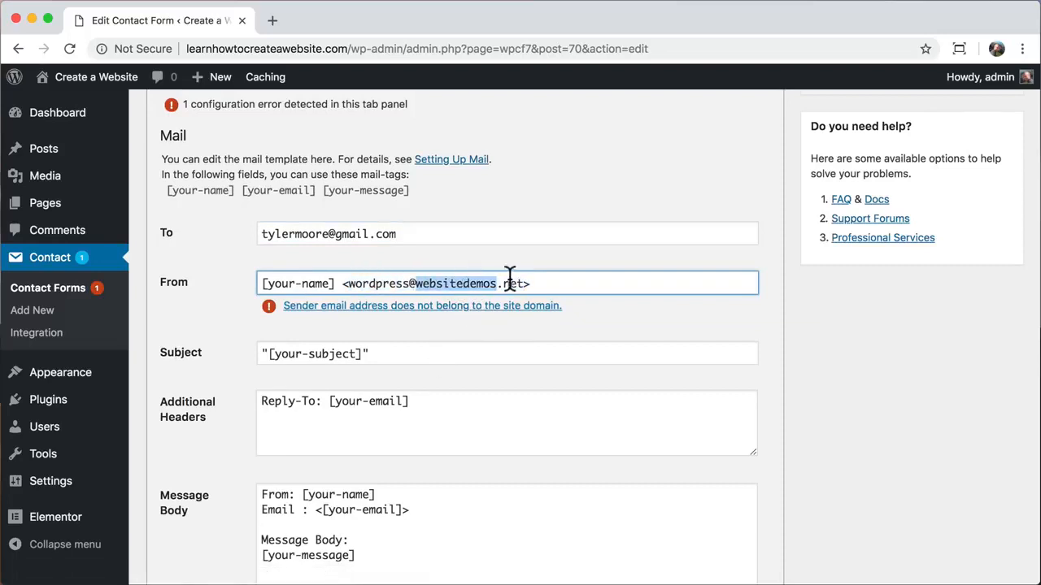
{"action": "left_click_drag", "start_coordinate": [524, 283], "coordinate": [419, 288]}
{"action": "type", "text": "learnhowtocreateawe"}
{"action": "type", "text": "bsite.com"}
{"action": "key", "text": "Return"}
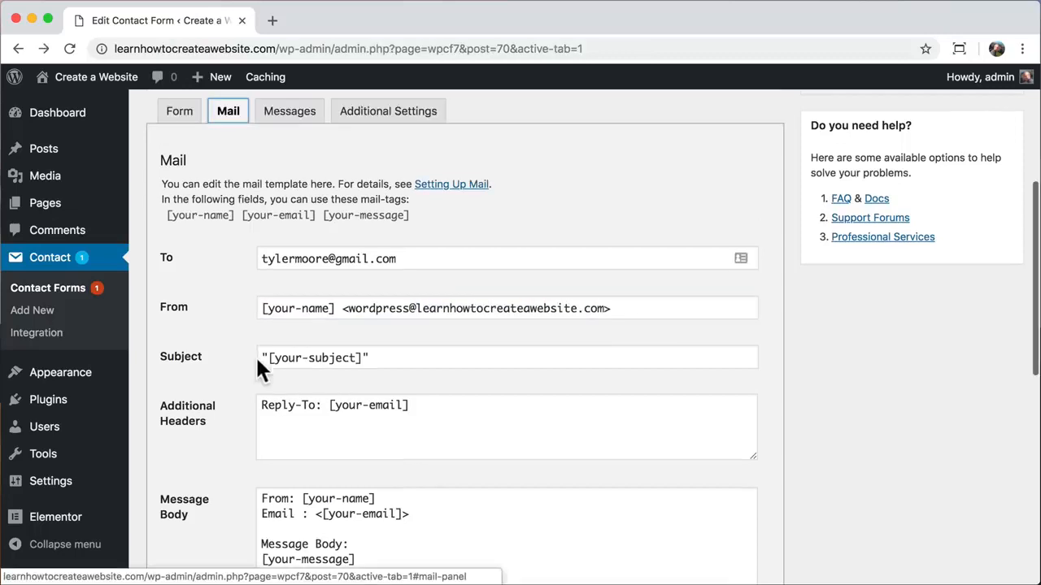
- Change the mail subject from [your-subject] to [your-name] and save the form
{"action": "left_click_drag", "start_coordinate": [361, 358], "coordinate": [267, 358]}
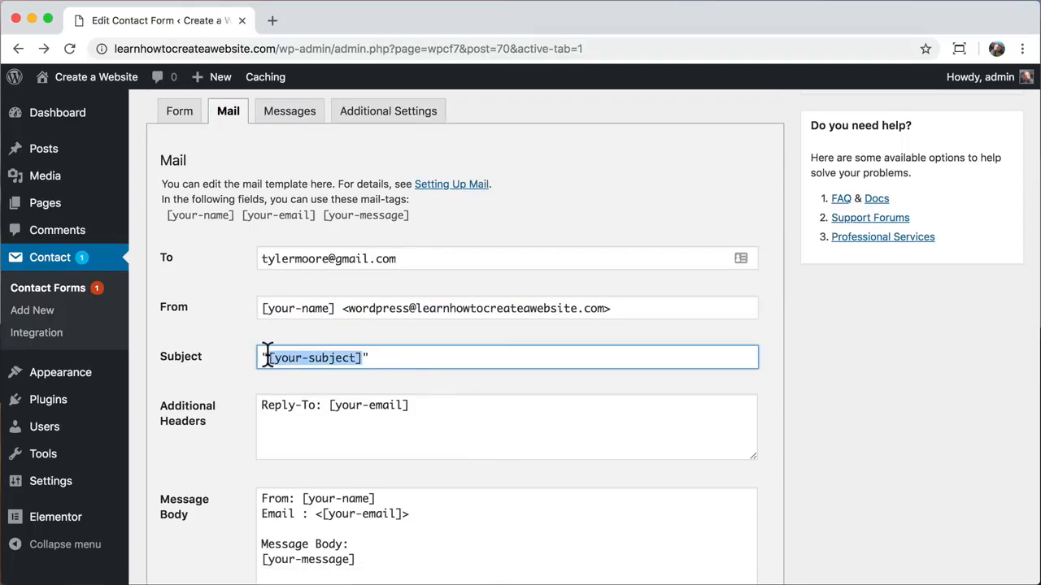
{"action": "type", "text": "your-name"}
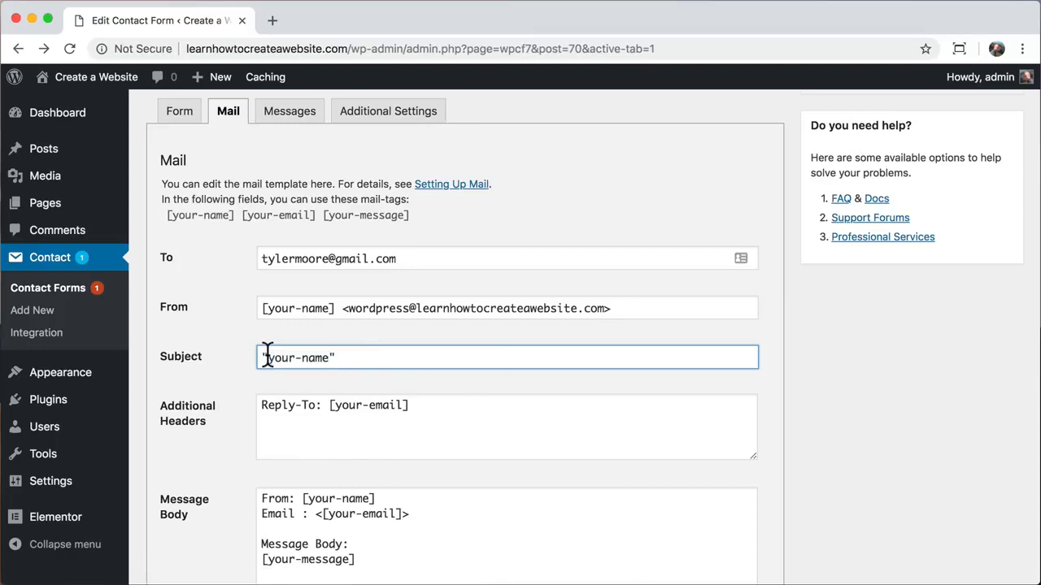
{"action": "key", "text": "super+z"}
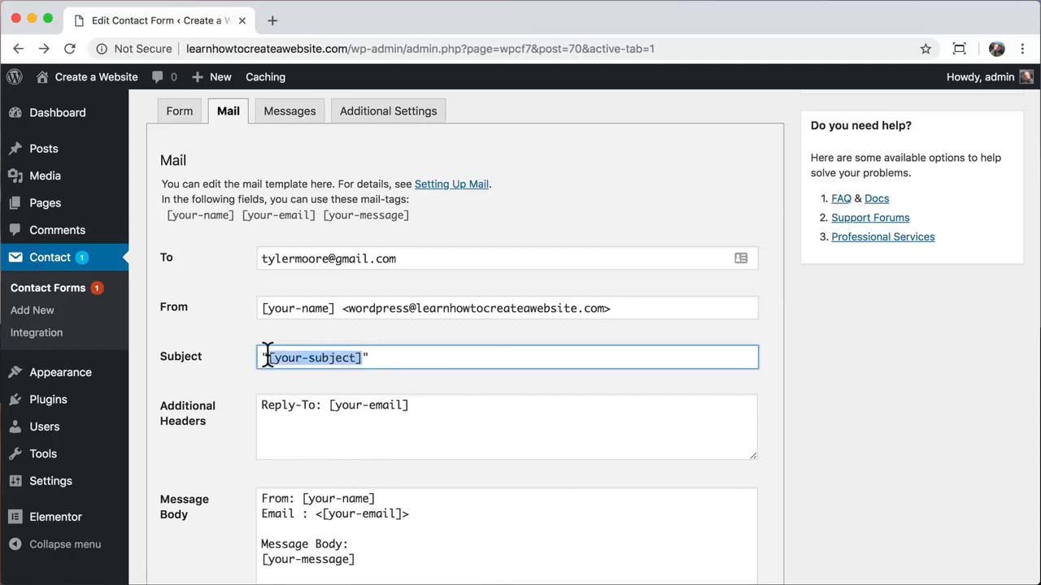
{"action": "left_click", "coordinate": [344, 358]}
{"action": "left_click_drag", "start_coordinate": [354, 357], "coordinate": [276, 357]}
{"action": "type", "text": "your-name"}
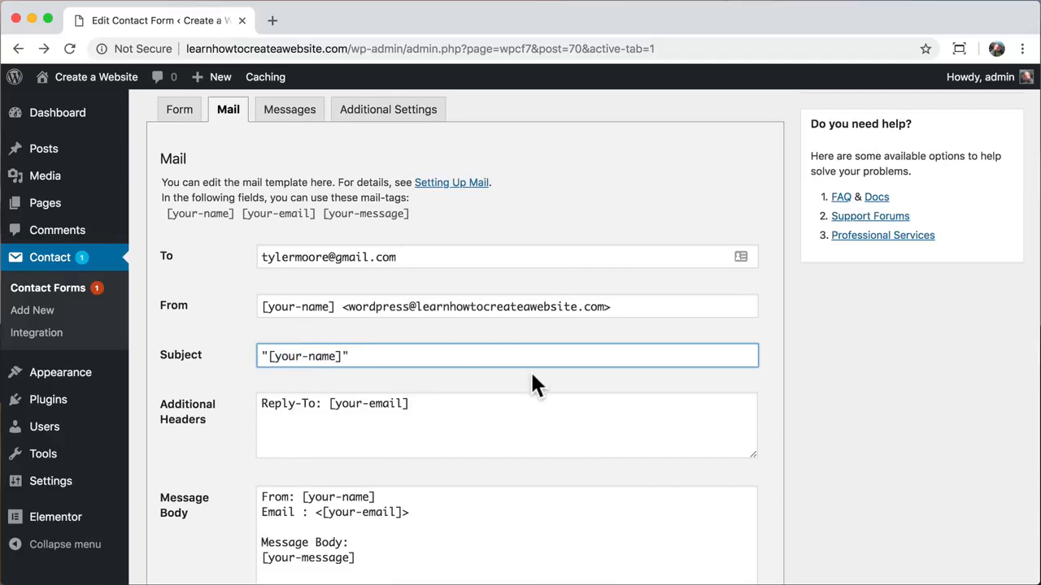
{"action": "scroll", "coordinate": [532, 376], "scroll_direction": "down", "scroll_amount": 3}
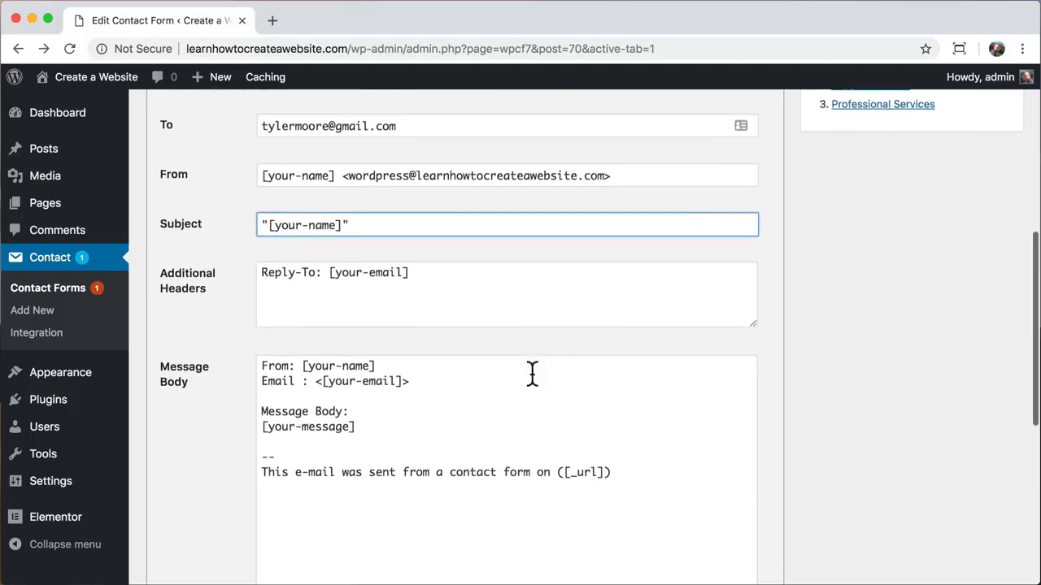
{"action": "scroll", "coordinate": [533, 375], "scroll_direction": "down", "scroll_amount": 1}
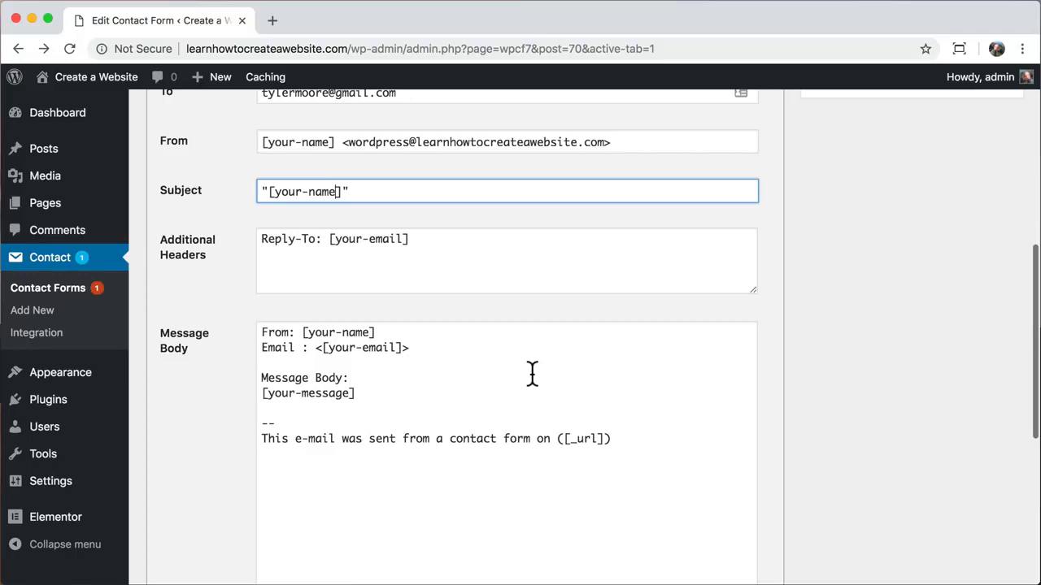
{"action": "scroll", "coordinate": [533, 374], "scroll_direction": "up", "scroll_amount": 8}
{"action": "left_click", "coordinate": [1000, 192]}
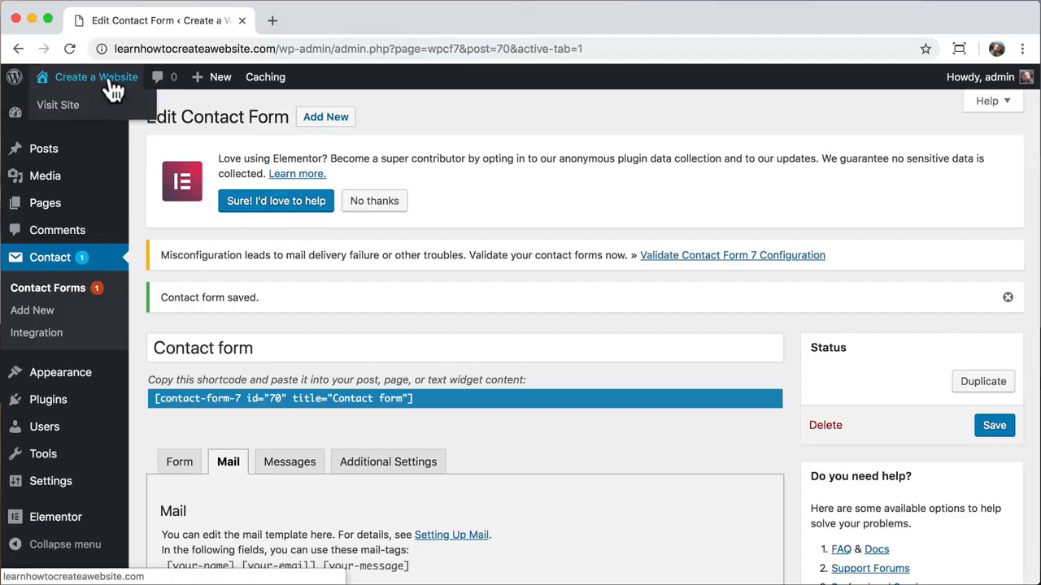
- Go to the live site's Contact page
{"action": "left_click", "coordinate": [110, 87]}
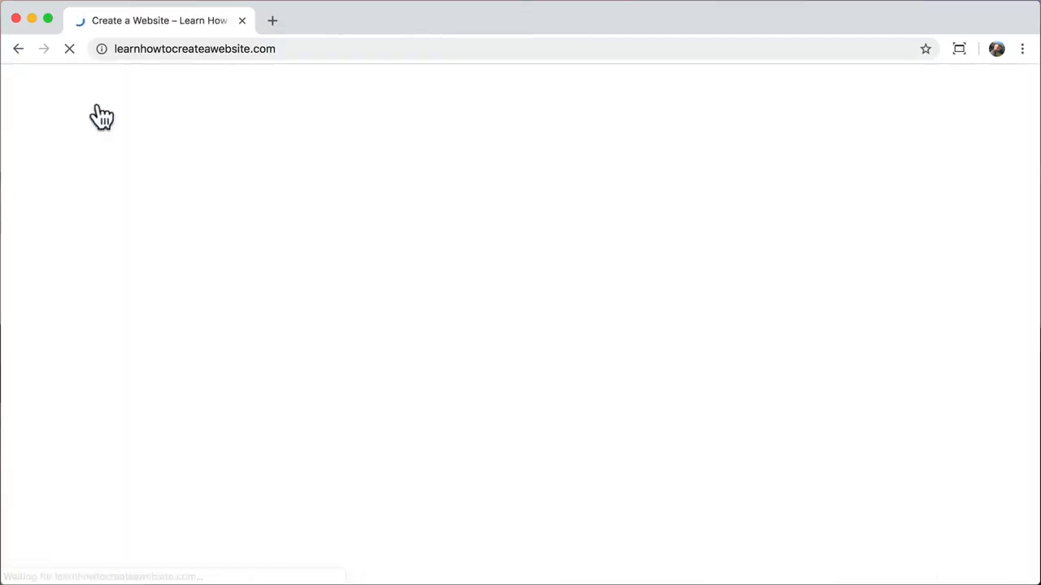
{"action": "left_click", "coordinate": [817, 128]}
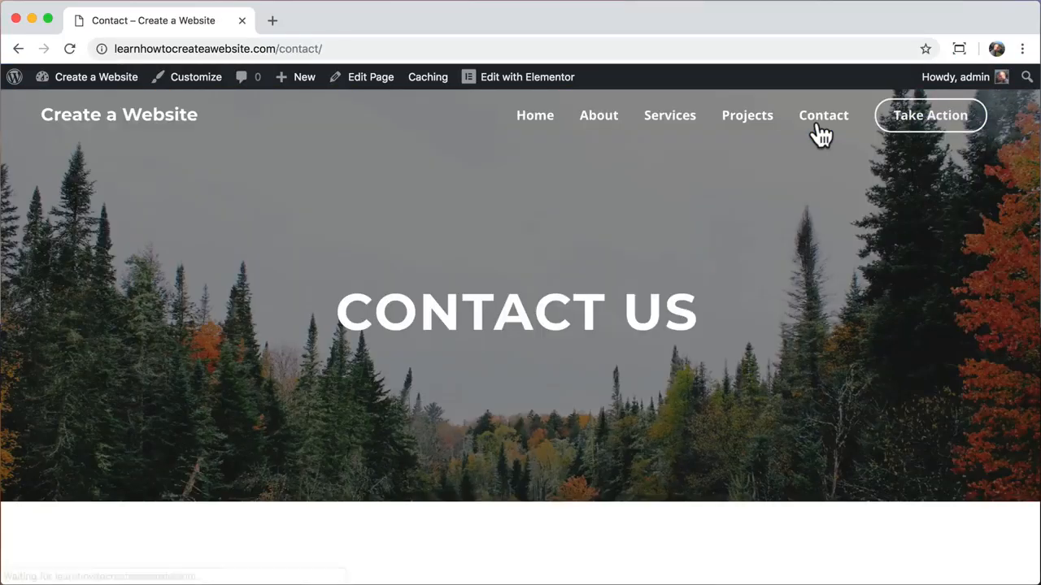
{"action": "scroll", "coordinate": [704, 272], "scroll_direction": "down", "scroll_amount": 5}
- Submit the contact form with a test name, an email address and the message 'this is better!!!'
{"action": "left_click", "coordinate": [248, 230]}
{"action": "type", "text": "Tyler M"}
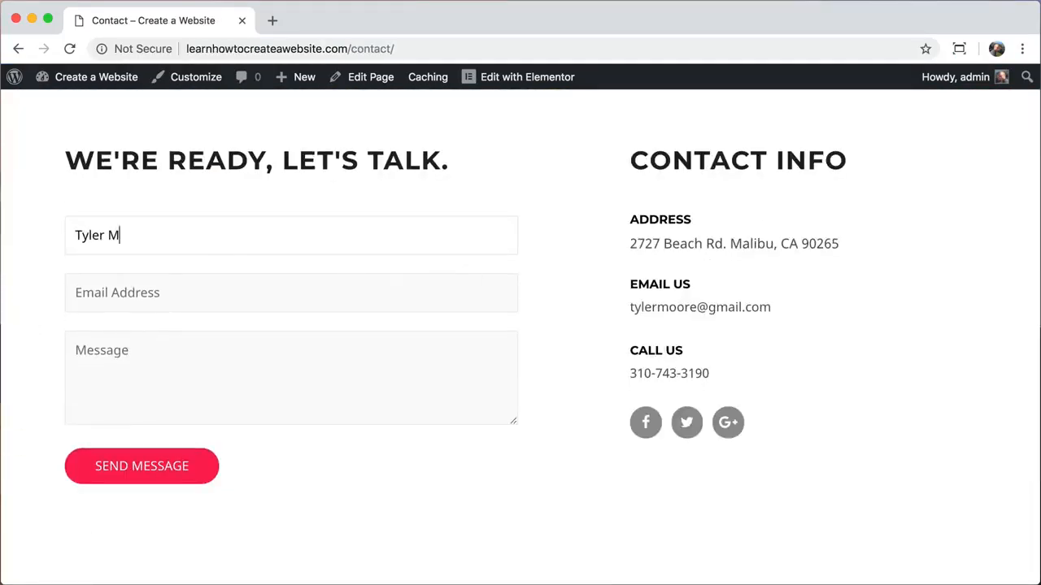
{"action": "type", "text": "MMMM"}
{"action": "key", "text": "Tab"}
{"action": "key", "text": "Tab"}
{"action": "type", "text": "this is better!!!"}
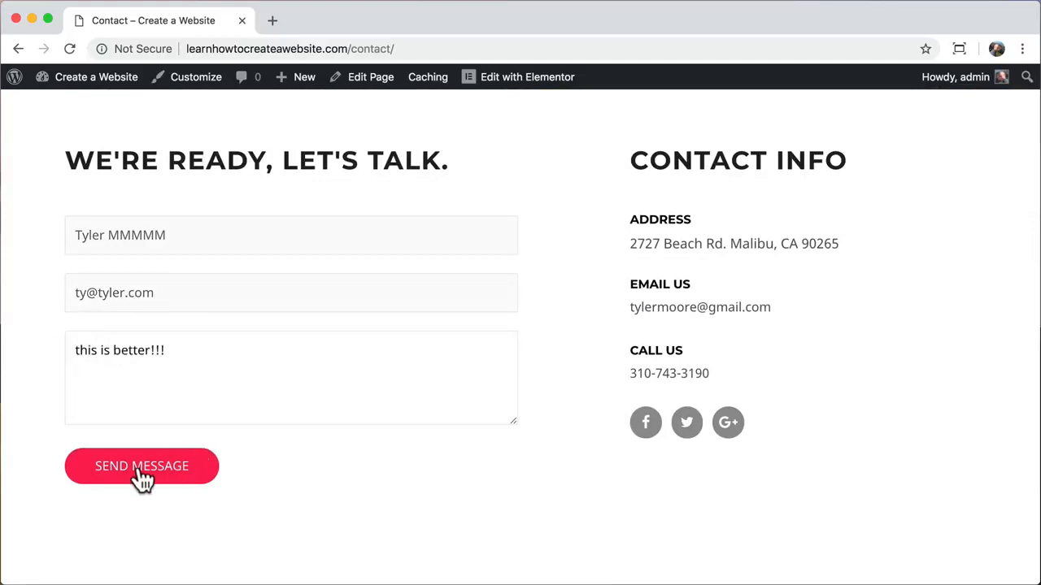
{"action": "left_click", "coordinate": [142, 472]}
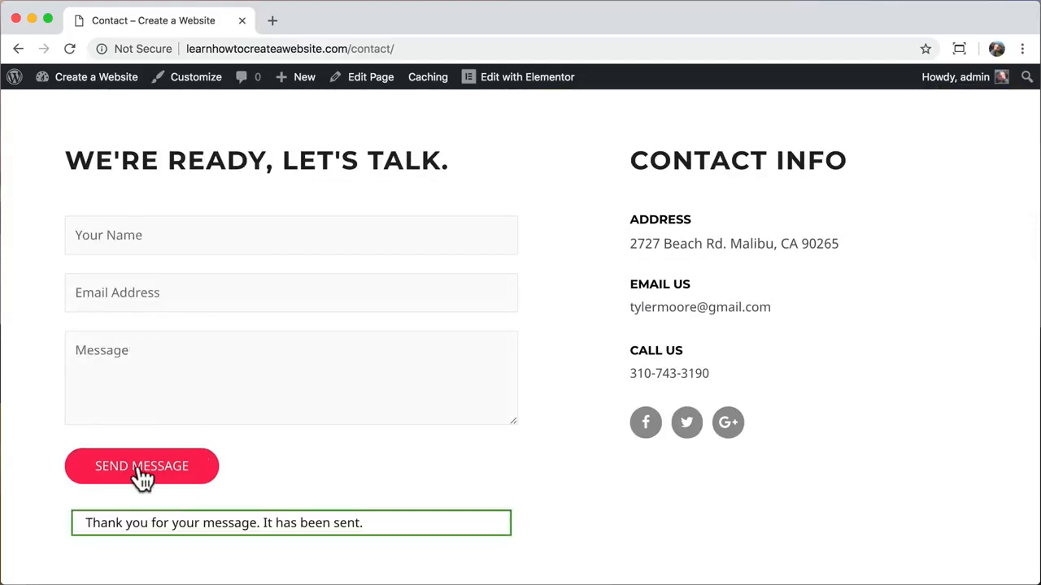
- In Gmail, confirm the 'this is better!!!' test email arrived, expand its footer, then close the tab
{"action": "left_click", "coordinate": [273, 21]}
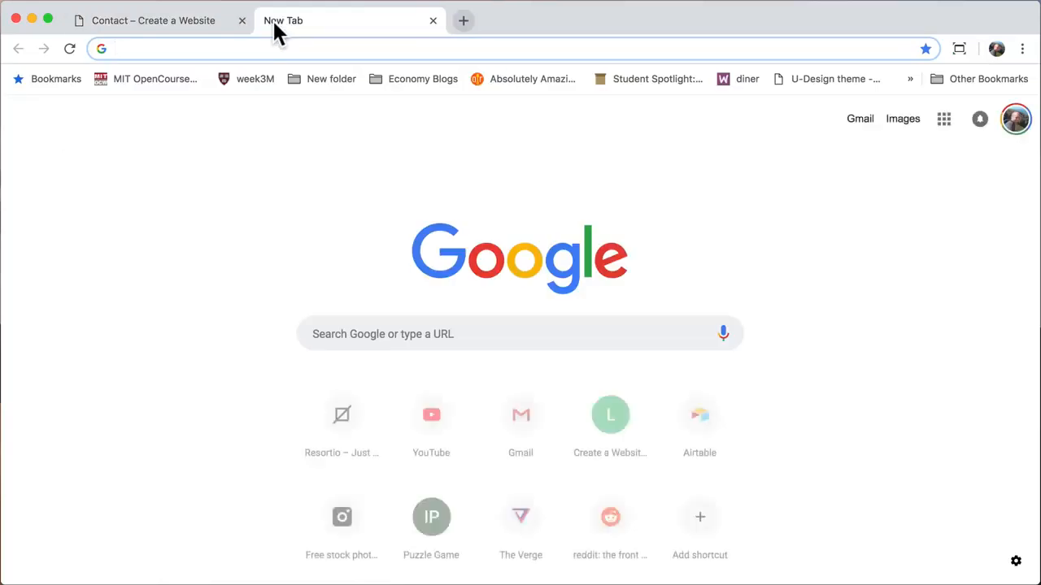
{"action": "type", "text": "gmail"}
{"action": "key", "text": "Return"}
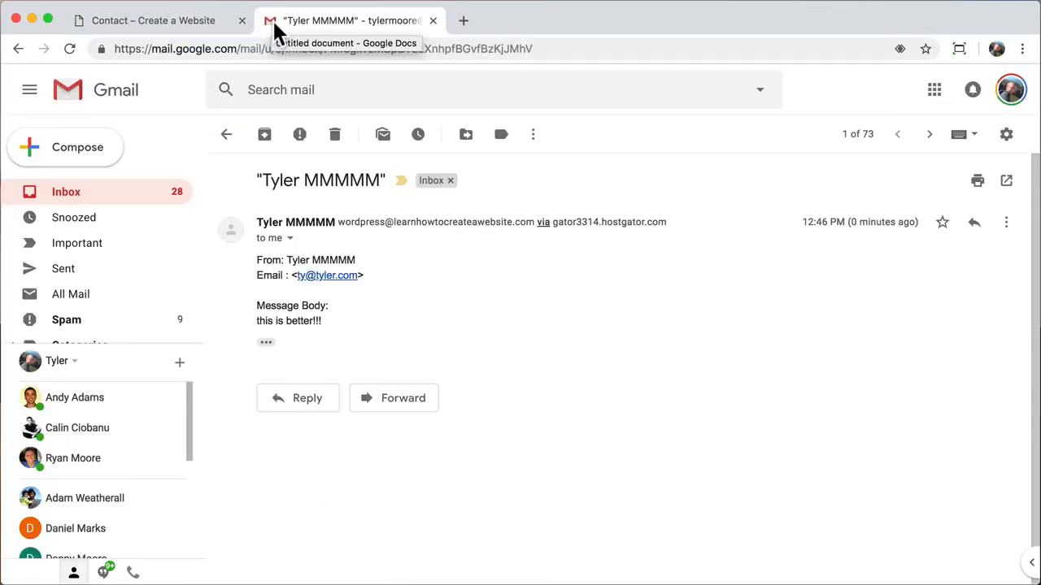
{"action": "left_click_drag", "start_coordinate": [262, 179], "coordinate": [381, 181]}
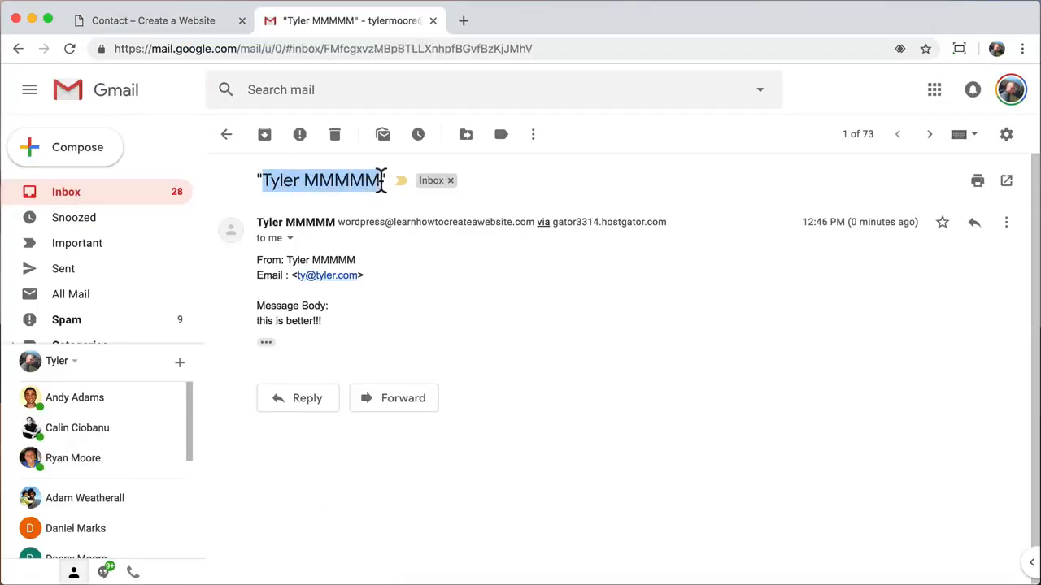
{"action": "left_click", "coordinate": [376, 194]}
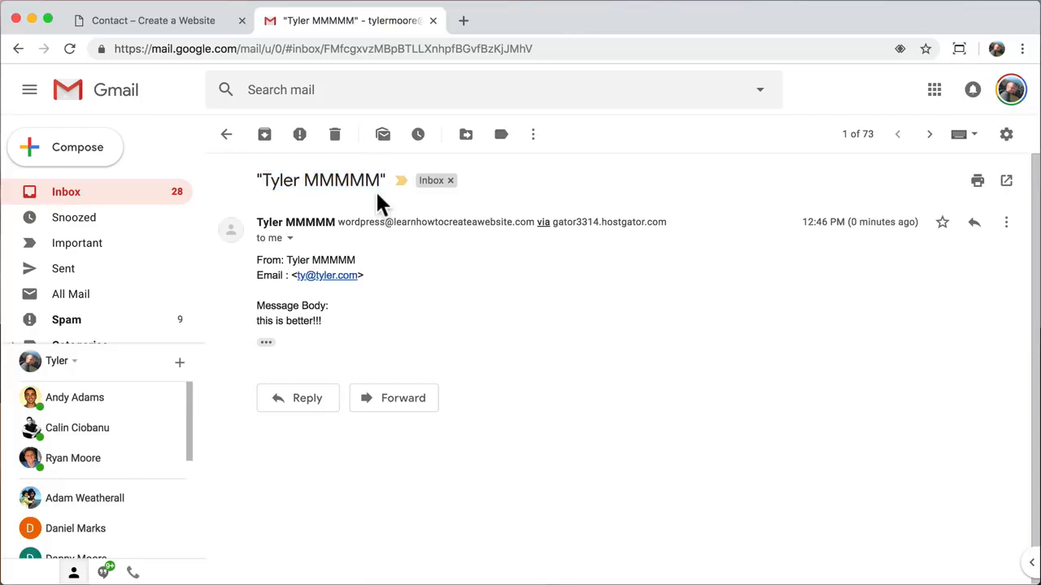
{"action": "left_click", "coordinate": [267, 344]}
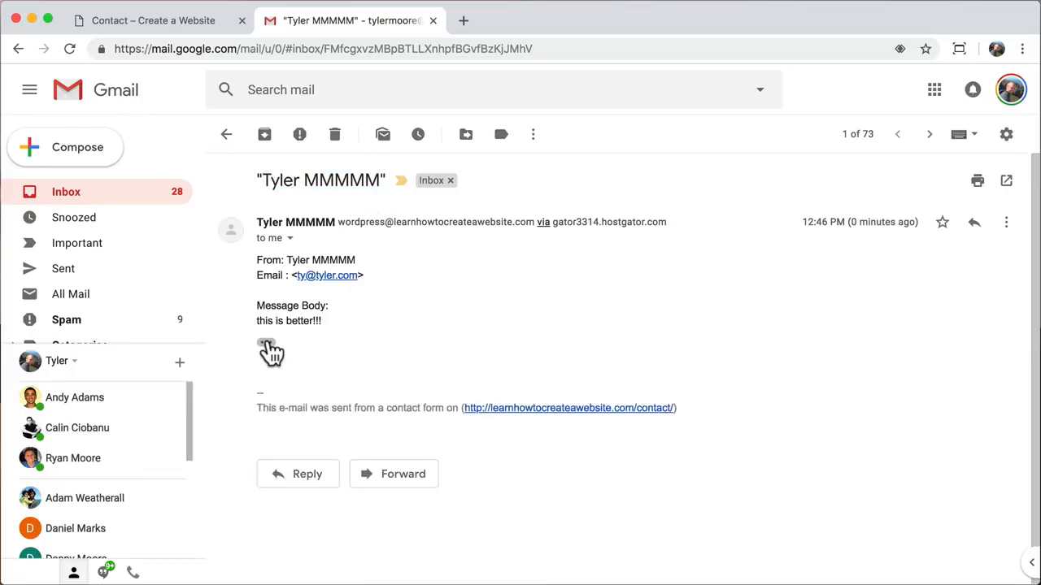
{"action": "left_click", "coordinate": [432, 20]}
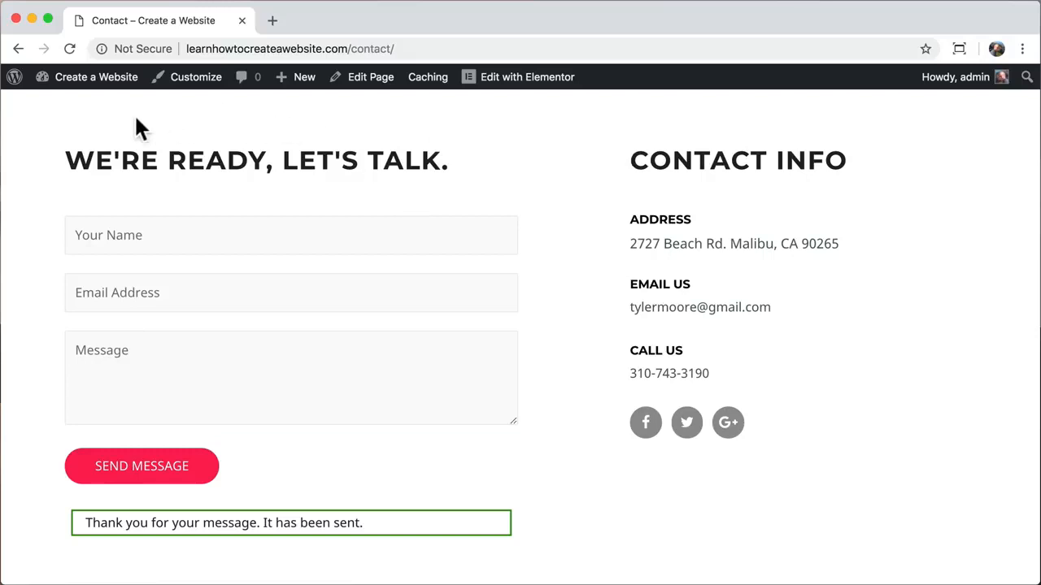
- Return to the WordPress admin Dashboard via the site-name menu in the admin bar
{"action": "mouse_move", "coordinate": [65, 78]}
{"action": "left_click", "coordinate": [85, 108]}
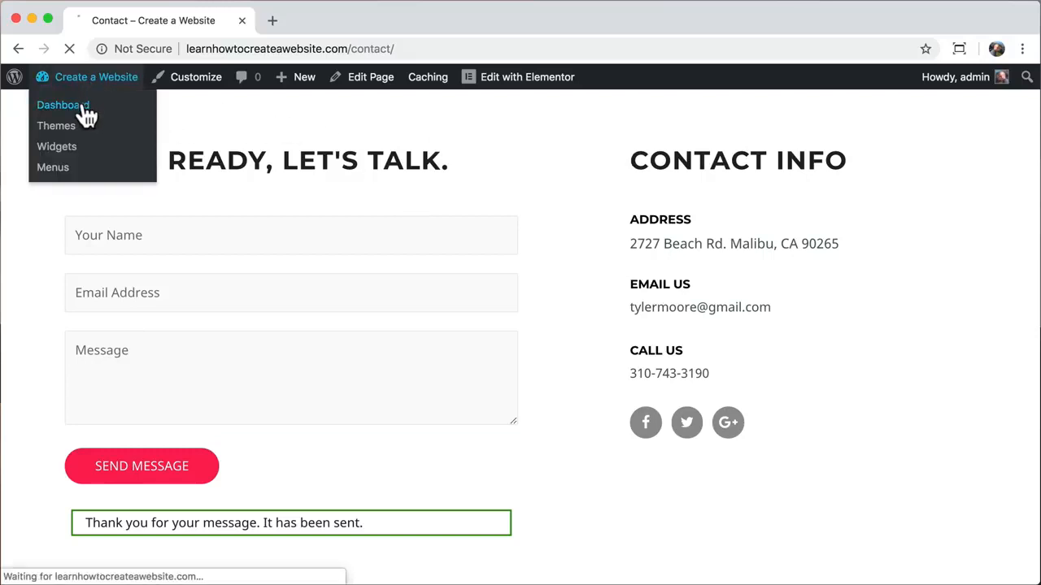
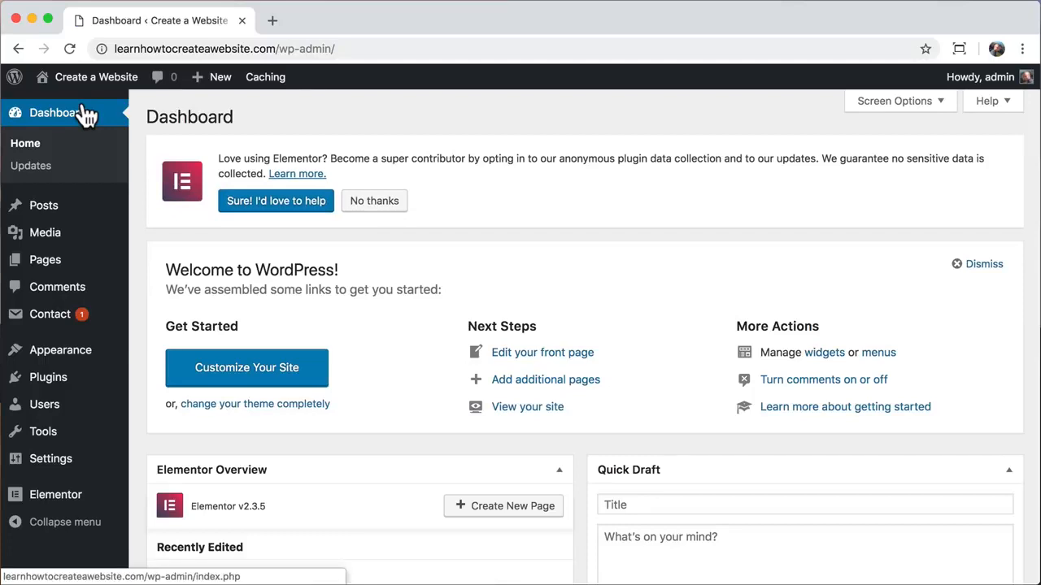
- Start a new page from the Pages list and dismiss the editor's welcome tip
{"action": "left_click", "coordinate": [73, 273]}
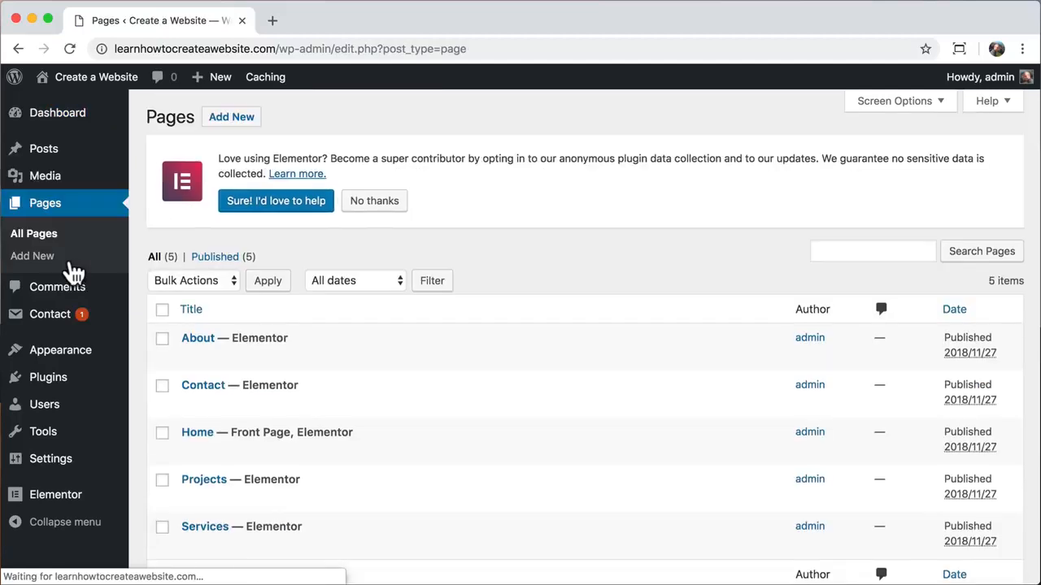
{"action": "left_click", "coordinate": [239, 119]}
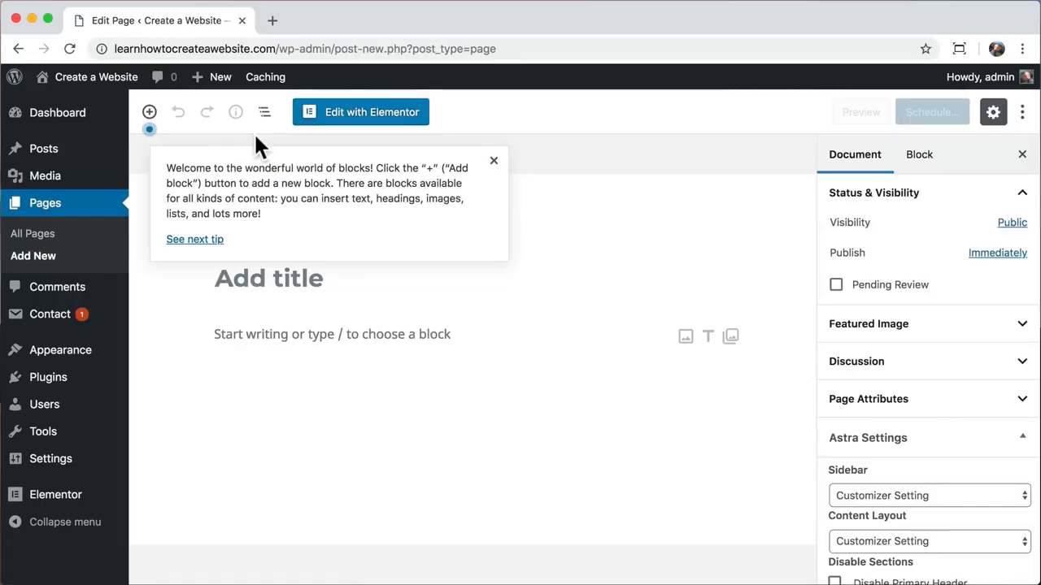
{"action": "left_click", "coordinate": [492, 162]}
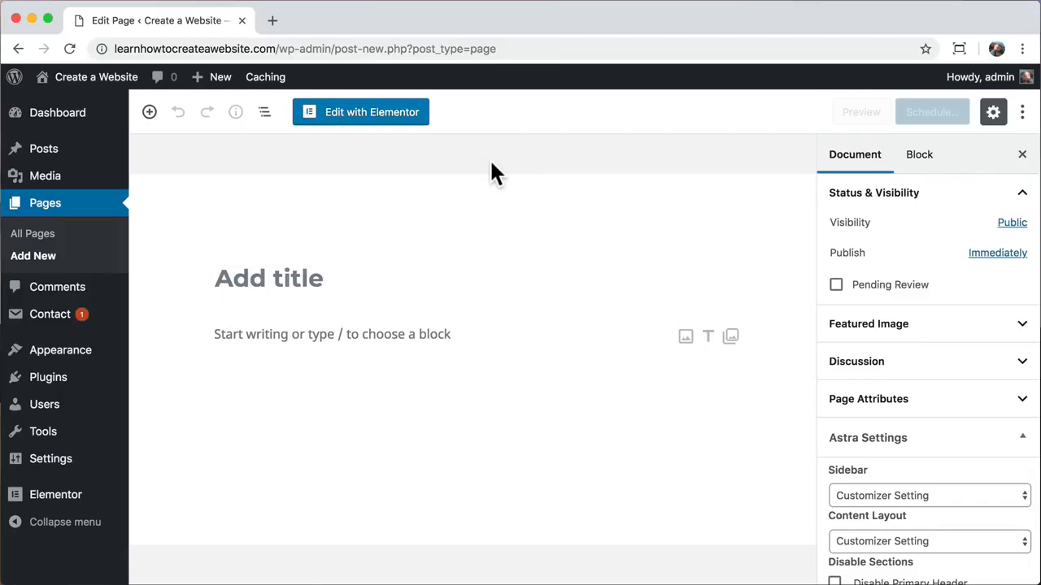
- Title the new page 'Why Us?'
{"action": "left_click", "coordinate": [274, 263]}
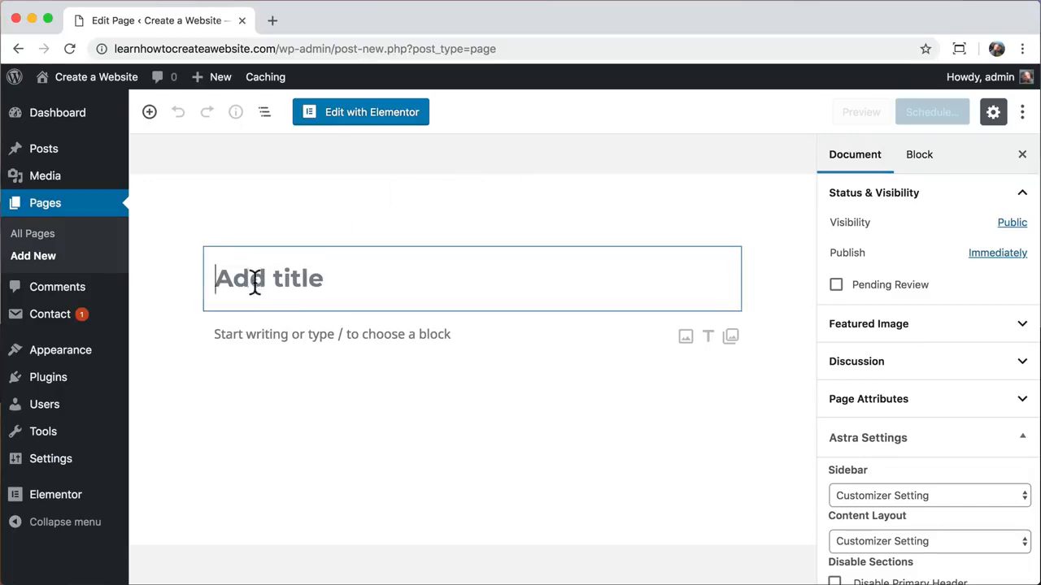
{"action": "type", "text": "WH"}
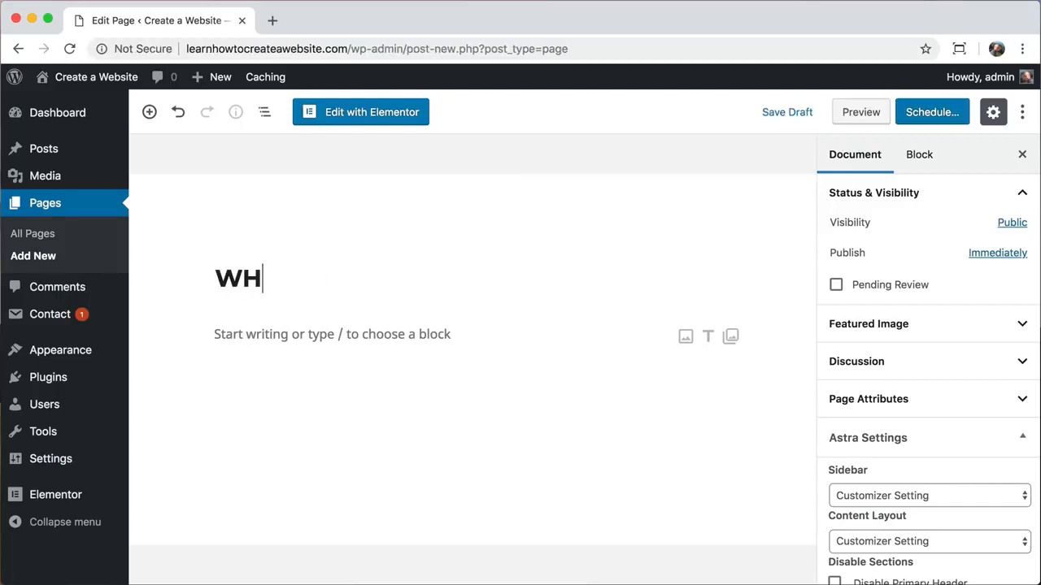
{"action": "type", "text": "Y"}
{"action": "key", "text": "BackSpace"}
{"action": "key", "text": "BackSpace"}
{"action": "type", "text": "hy Us?"}
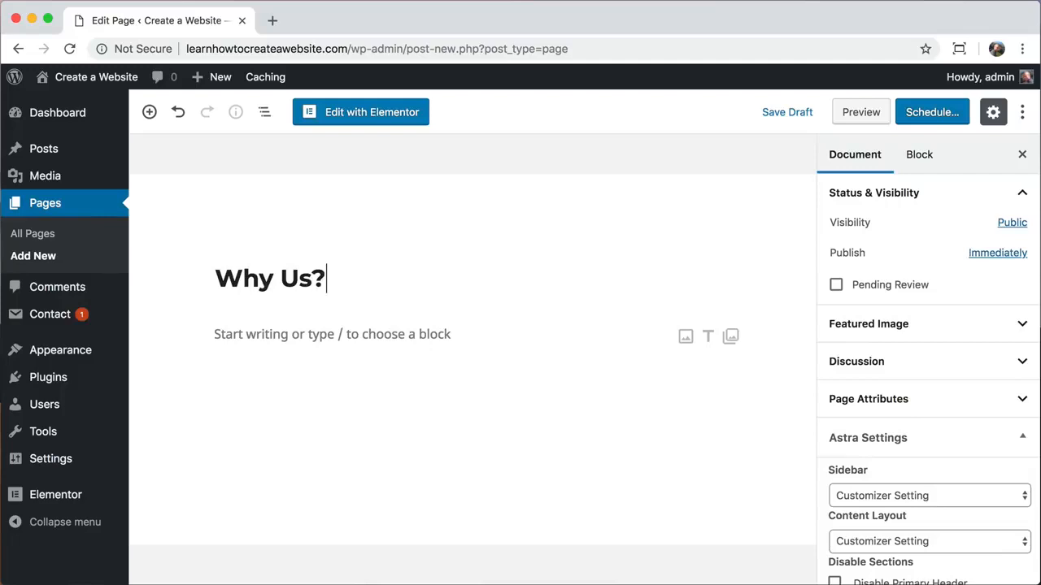
- Open the page in Elementor and browse the ready-made page templates
{"action": "left_click", "coordinate": [367, 122]}
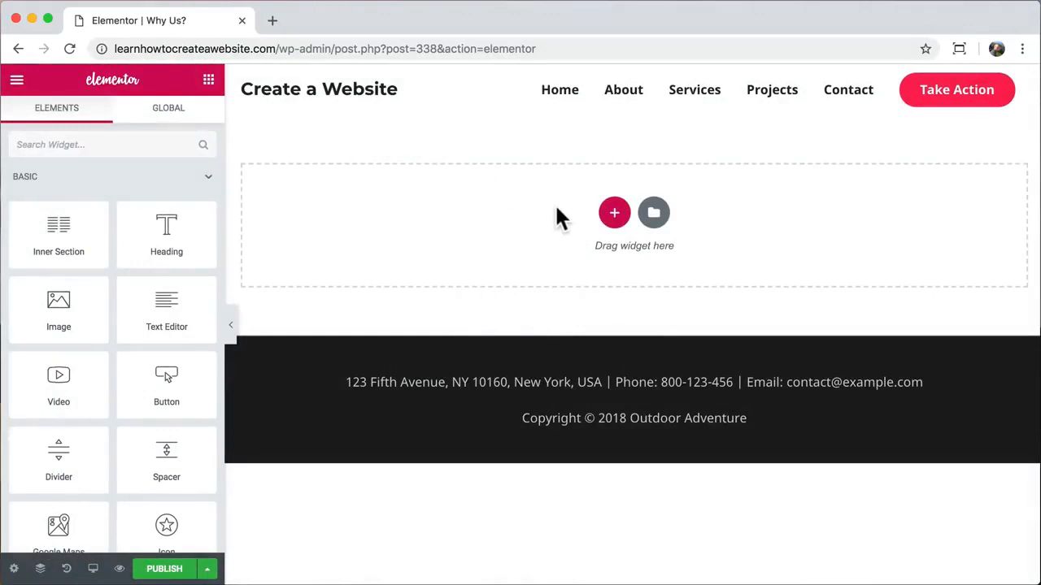
{"action": "left_click", "coordinate": [654, 212]}
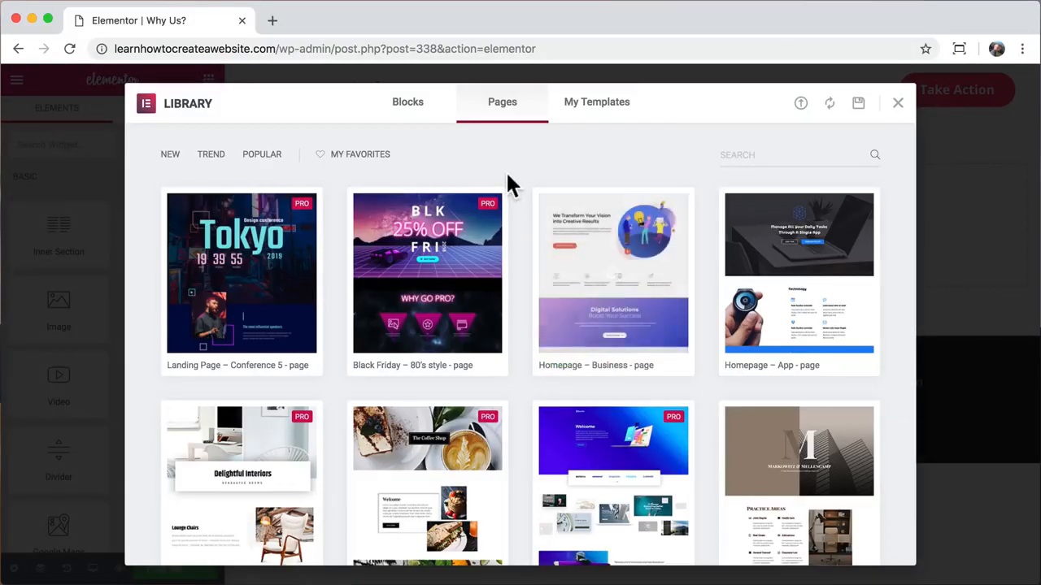
{"action": "scroll", "coordinate": [520, 187], "scroll_direction": "down", "scroll_amount": 2}
{"action": "scroll", "coordinate": [522, 192], "scroll_direction": "down", "scroll_amount": 10}
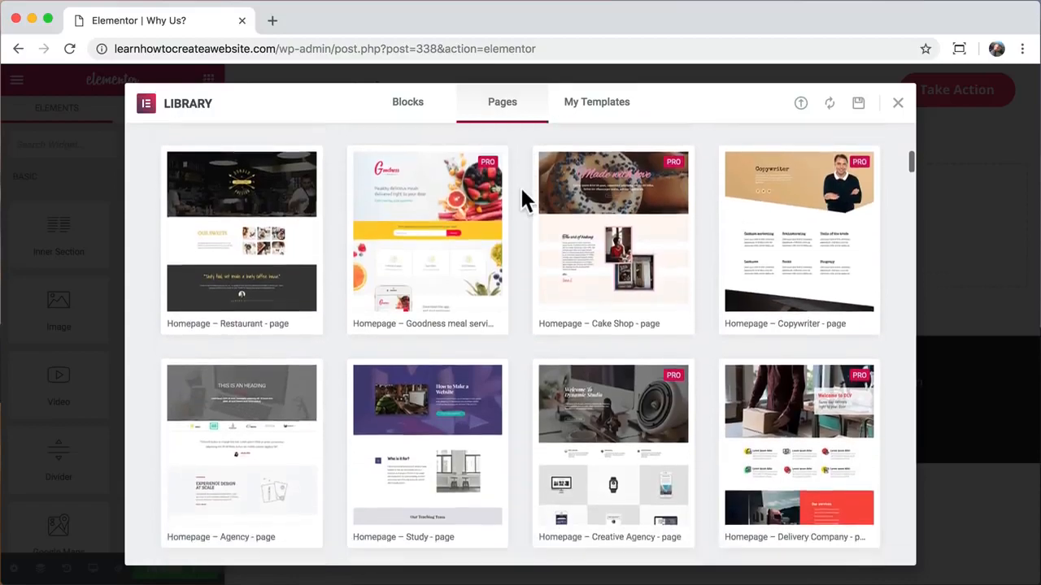
{"action": "scroll", "coordinate": [522, 200], "scroll_direction": "down", "scroll_amount": 8}
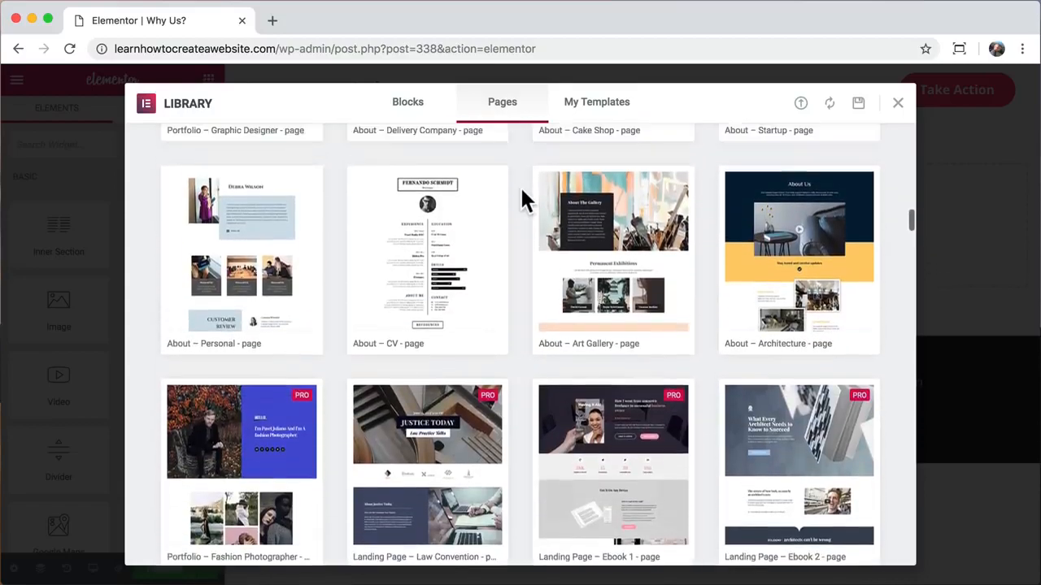
{"action": "scroll", "coordinate": [521, 199], "scroll_direction": "up", "scroll_amount": 20}
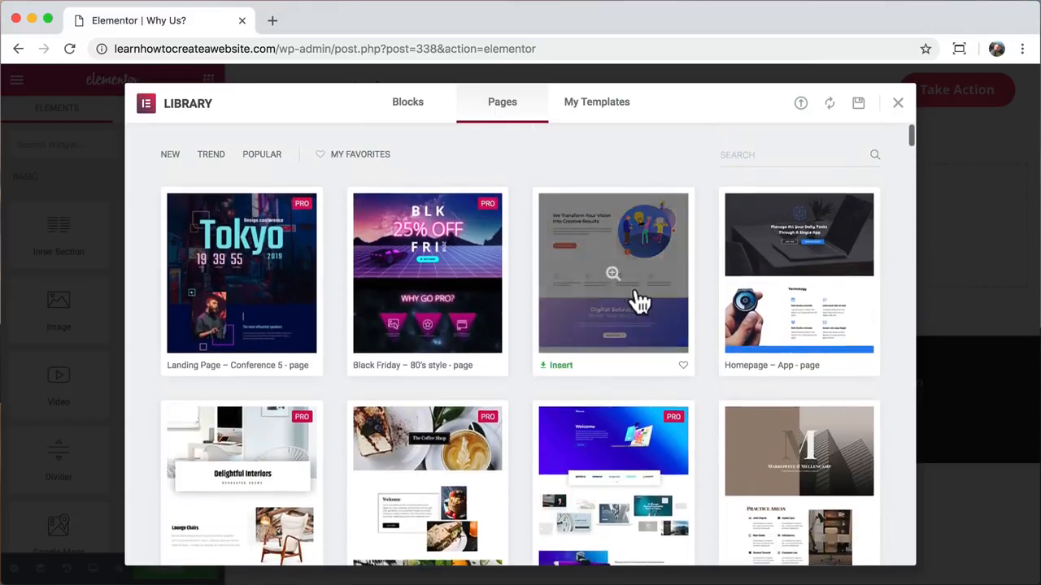
- Preview and insert the Homepage – Business page template
{"action": "left_click", "coordinate": [637, 294]}
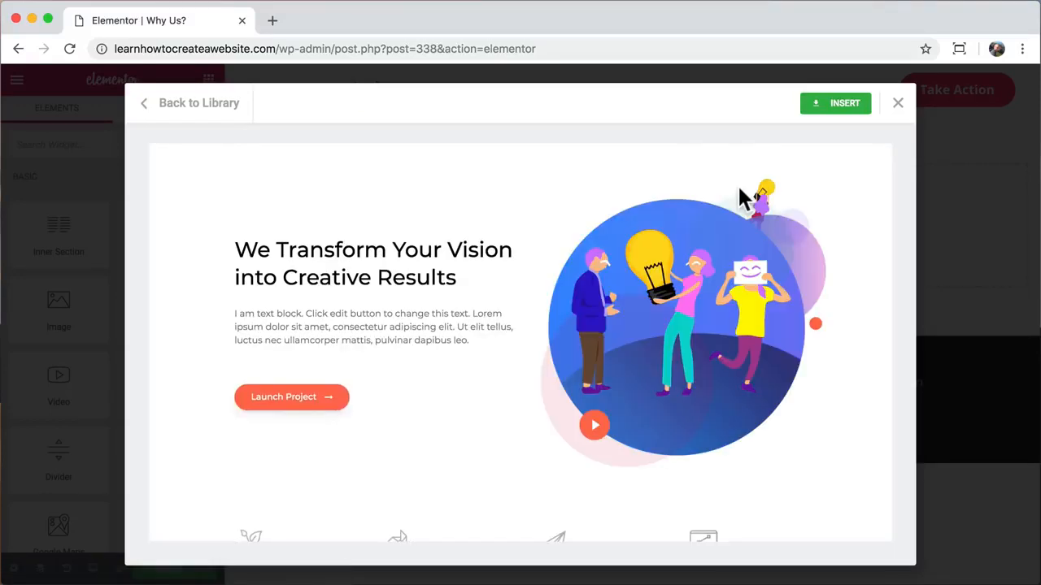
{"action": "scroll", "coordinate": [738, 189], "scroll_direction": "down", "scroll_amount": 3}
{"action": "scroll", "coordinate": [738, 189], "scroll_direction": "up", "scroll_amount": 2}
{"action": "left_click", "coordinate": [837, 104]}
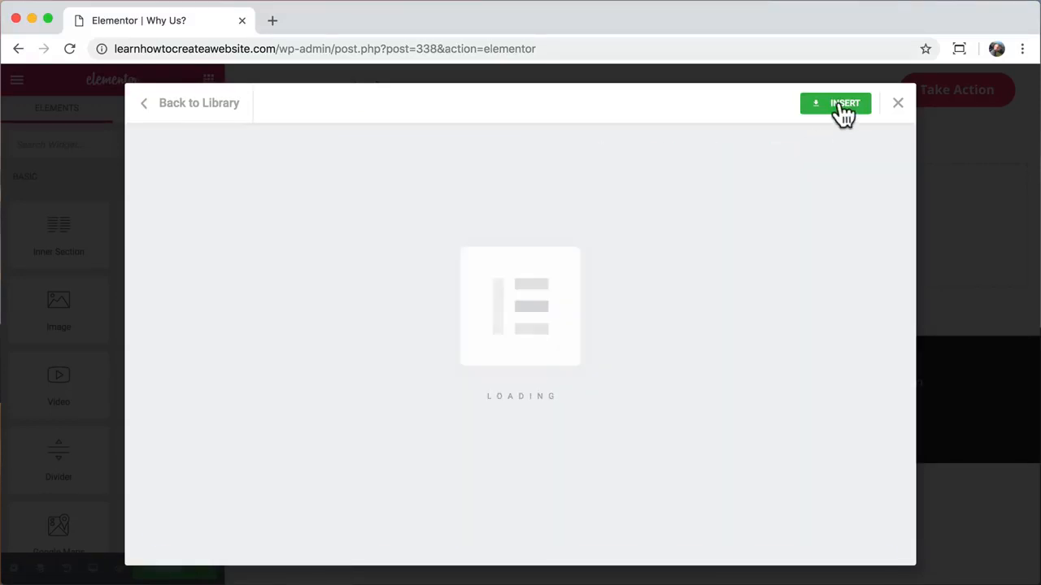
{"action": "scroll", "coordinate": [627, 203], "scroll_direction": "down", "scroll_amount": 15}
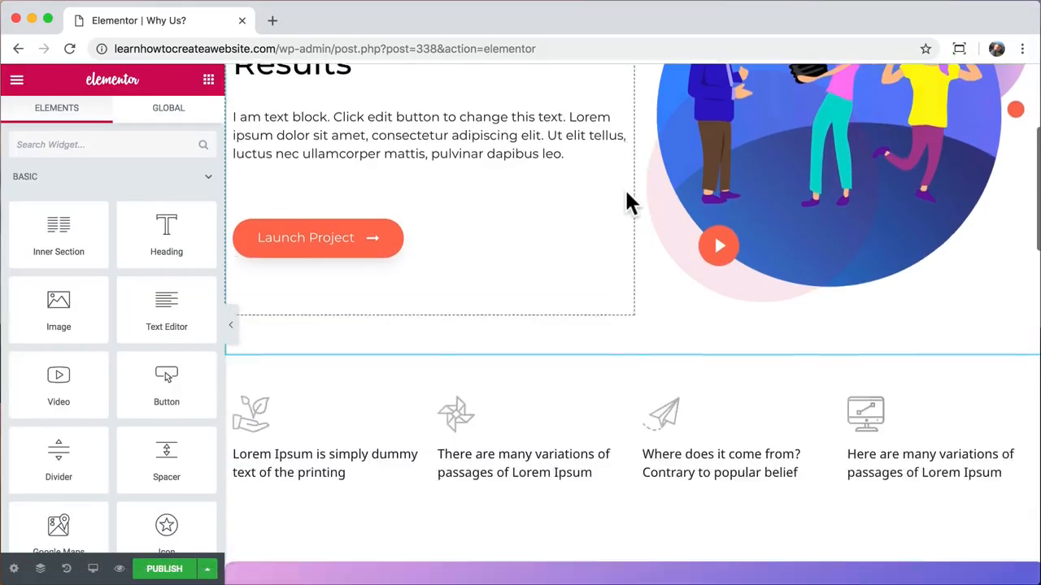
{"action": "scroll", "coordinate": [627, 203], "scroll_direction": "up", "scroll_amount": 15}
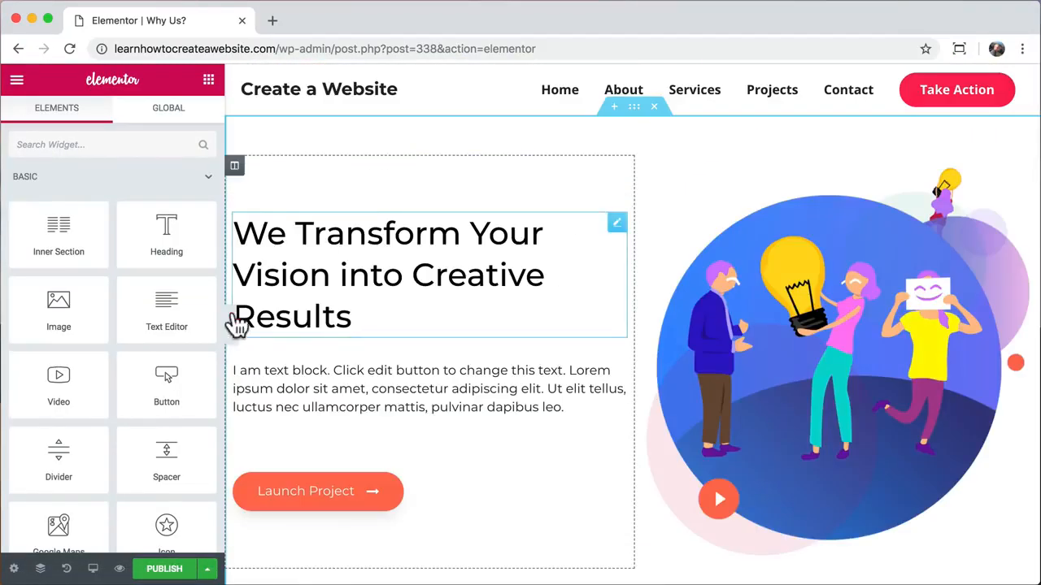
- Review the page full-width with the editing panel hidden, then restore the panel
{"action": "left_click", "coordinate": [231, 329]}
{"action": "scroll", "coordinate": [579, 326], "scroll_direction": "down", "scroll_amount": 15}
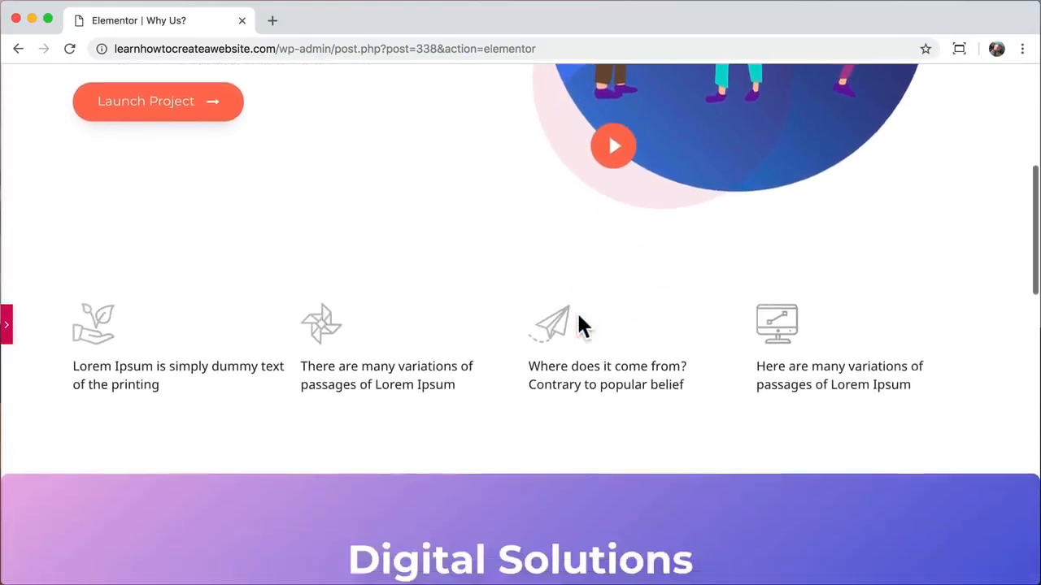
{"action": "scroll", "coordinate": [578, 325], "scroll_direction": "down", "scroll_amount": 5}
{"action": "scroll", "coordinate": [579, 325], "scroll_direction": "up", "scroll_amount": 15}
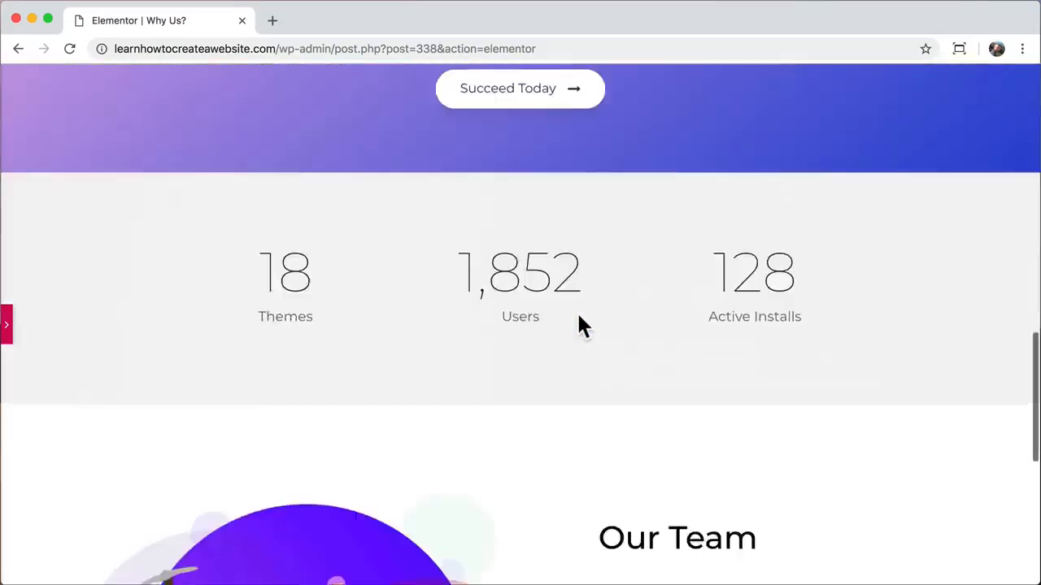
{"action": "left_click", "coordinate": [8, 326]}
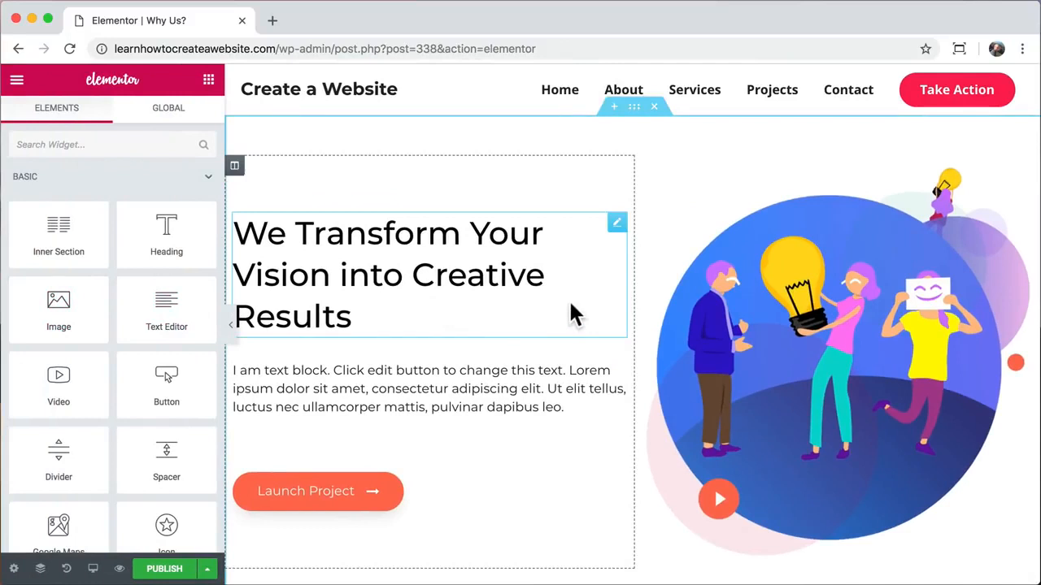
{"action": "scroll", "coordinate": [577, 312], "scroll_direction": "down", "scroll_amount": 15}
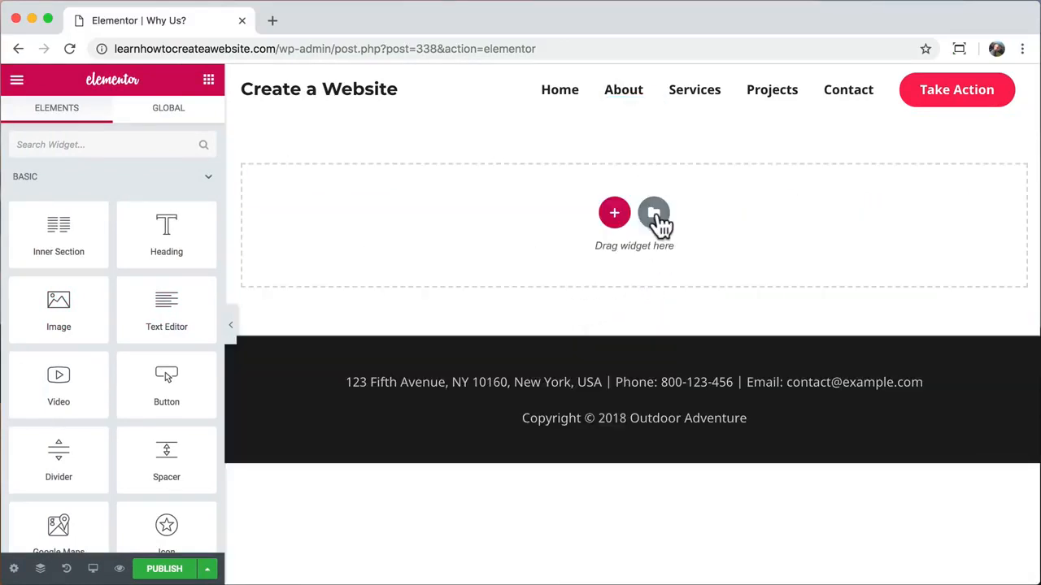
- Insert the travel hero block from the library's Hero block category
{"action": "left_click", "coordinate": [654, 214]}
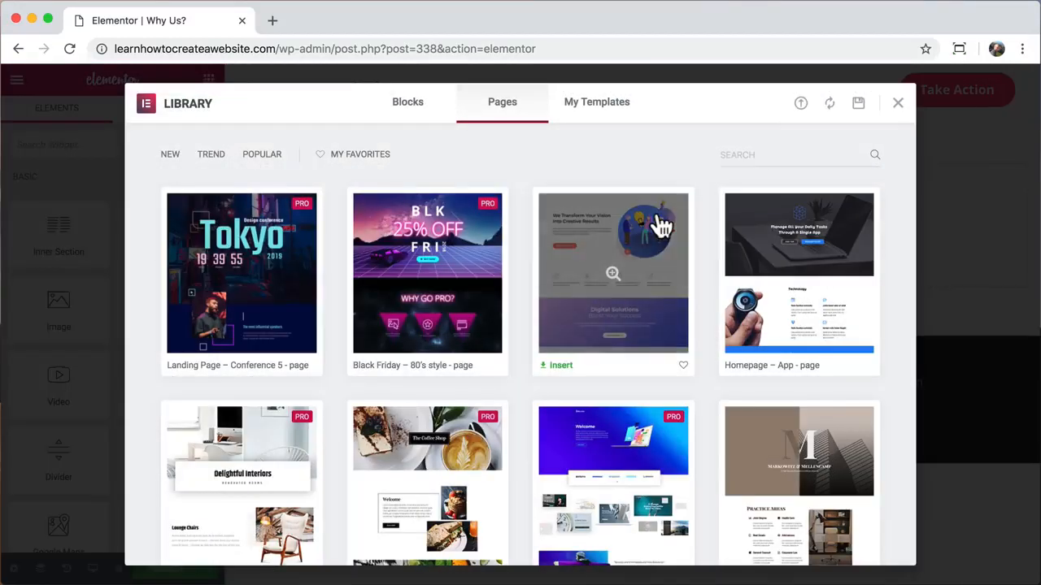
{"action": "left_click", "coordinate": [416, 112]}
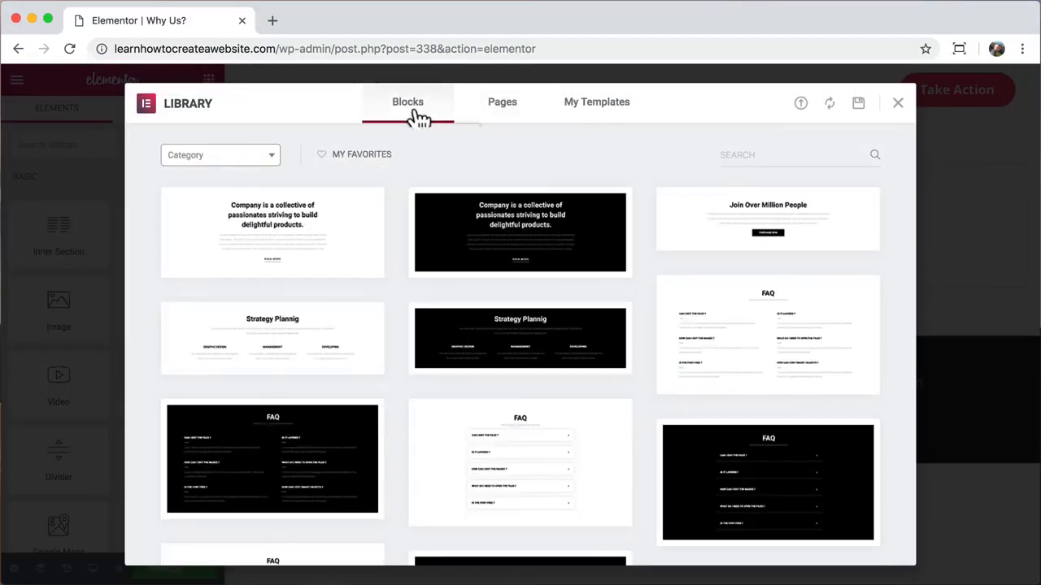
{"action": "left_click", "coordinate": [270, 162]}
{"action": "scroll", "coordinate": [244, 288], "scroll_direction": "down", "scroll_amount": 5}
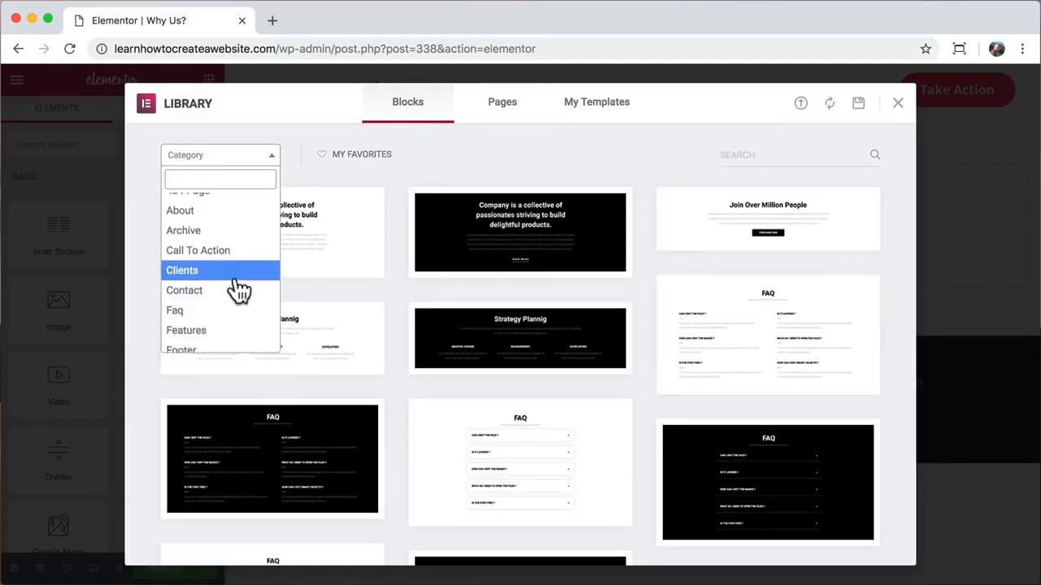
{"action": "left_click", "coordinate": [230, 295]}
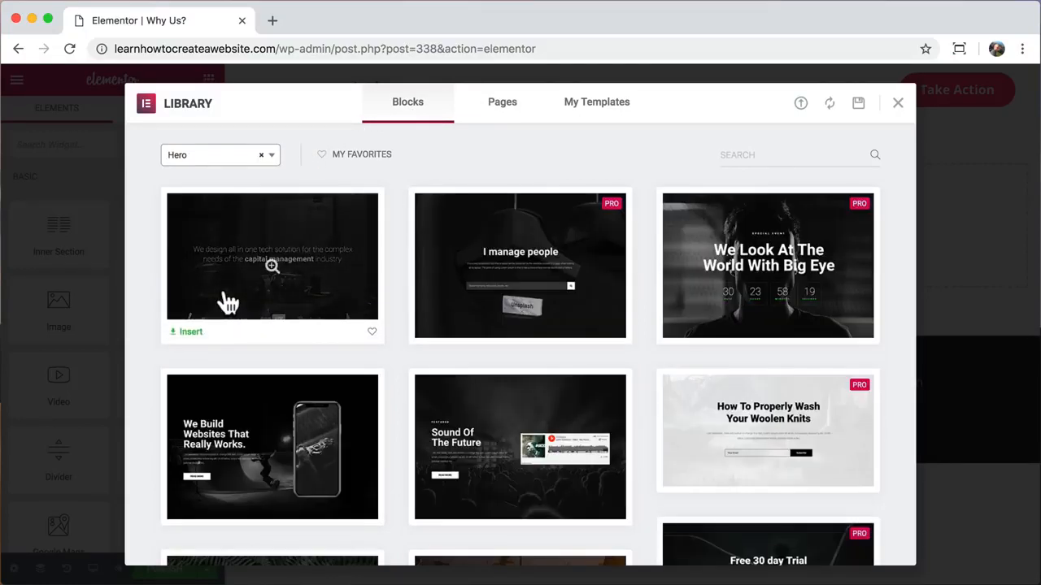
{"action": "scroll", "coordinate": [142, 293], "scroll_direction": "down", "scroll_amount": 5}
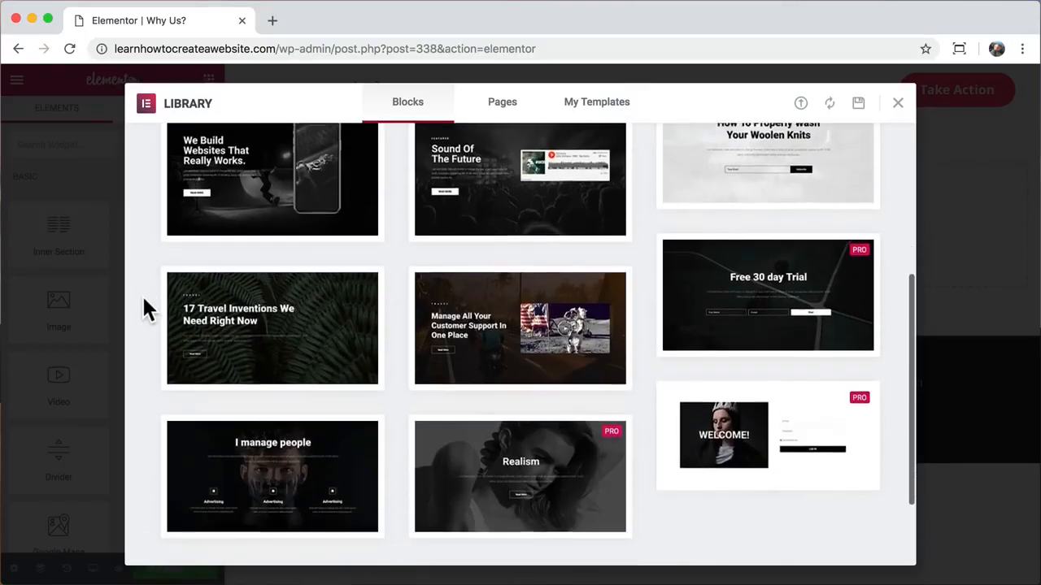
{"action": "left_click", "coordinate": [265, 309]}
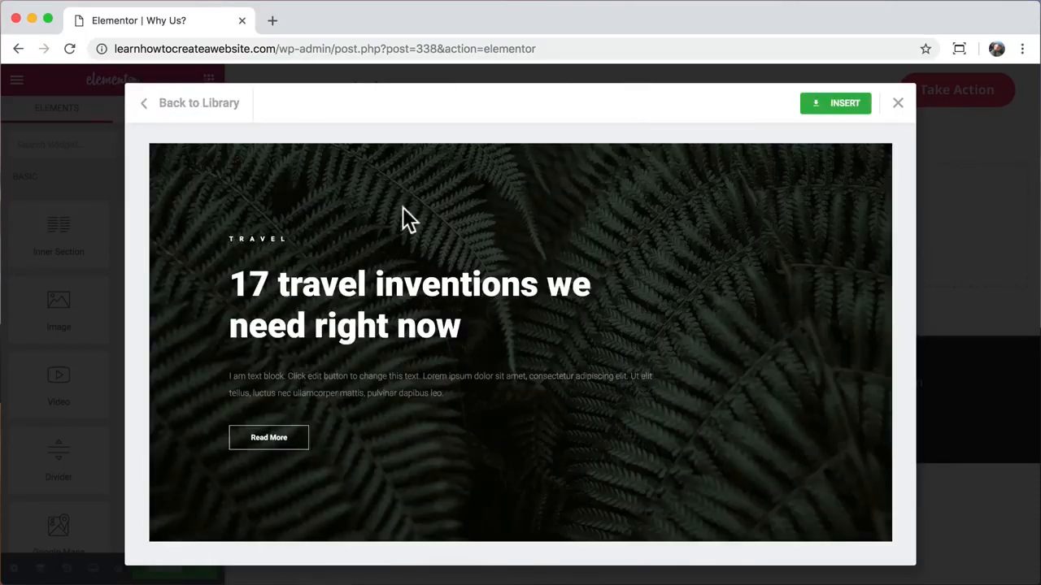
{"action": "left_click", "coordinate": [838, 103]}
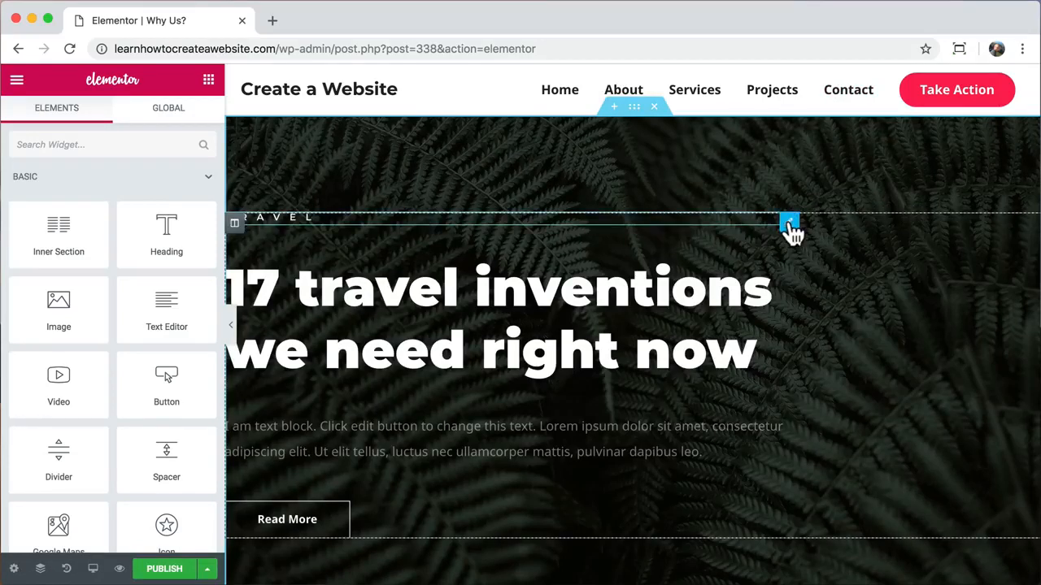
- Delete the TRAVEL label, retitle the hero heading 'Why Us' and centre it
{"action": "right_click", "coordinate": [789, 226]}
{"action": "left_click", "coordinate": [825, 451]}
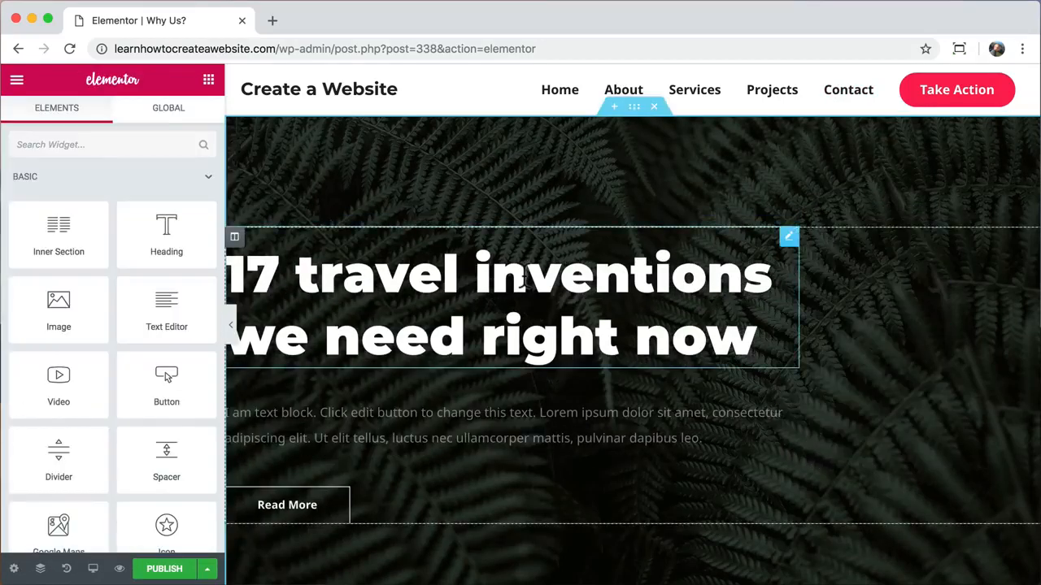
{"action": "left_click", "coordinate": [790, 235]}
{"action": "left_click_drag", "start_coordinate": [135, 235], "coordinate": [3, 213]}
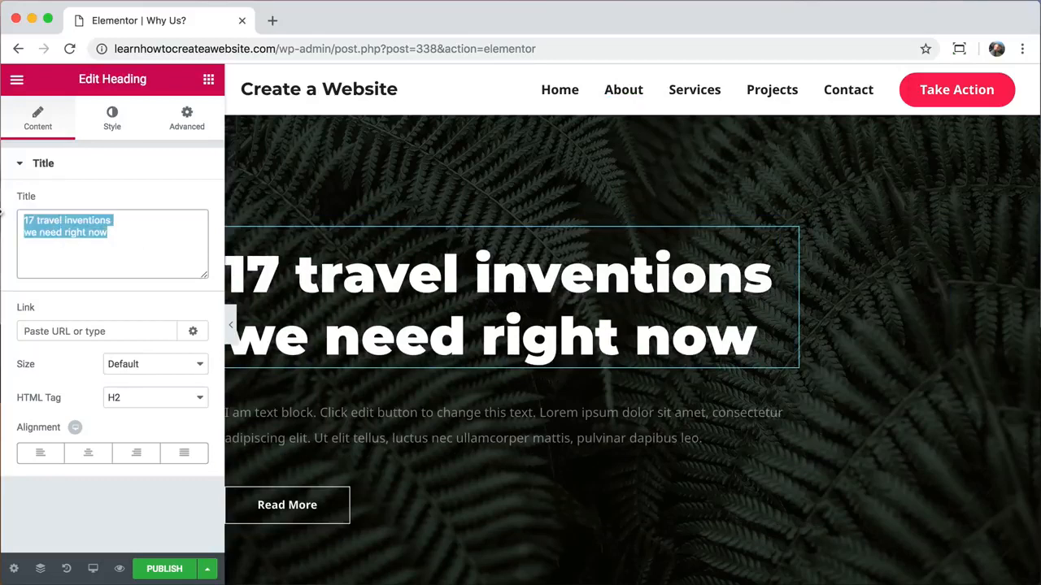
{"action": "type", "text": "Why Us?"}
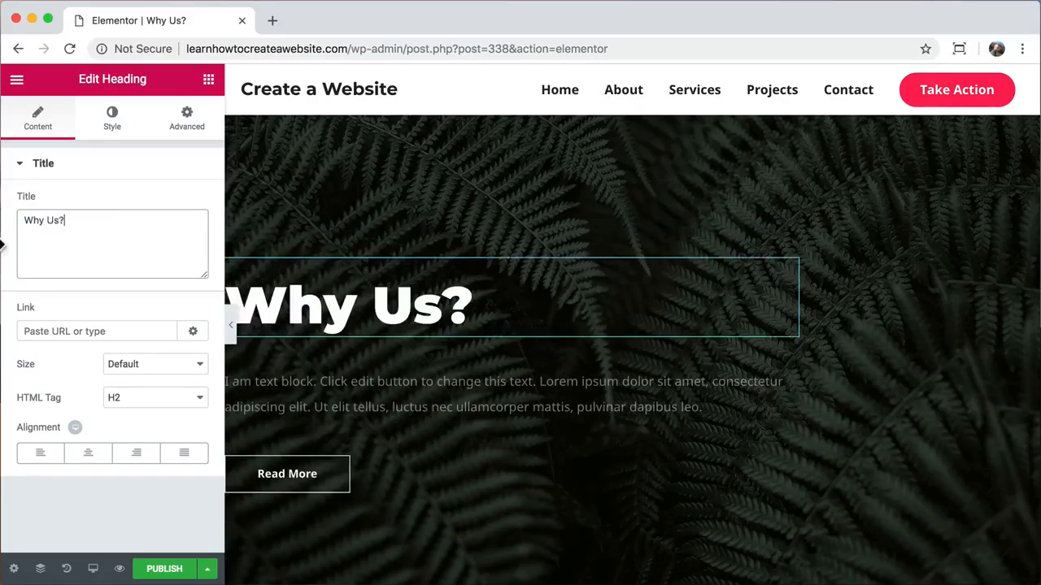
{"action": "left_click", "coordinate": [89, 453]}
- Centre the hero paragraph and make its text colour white
{"action": "left_click", "coordinate": [343, 384]}
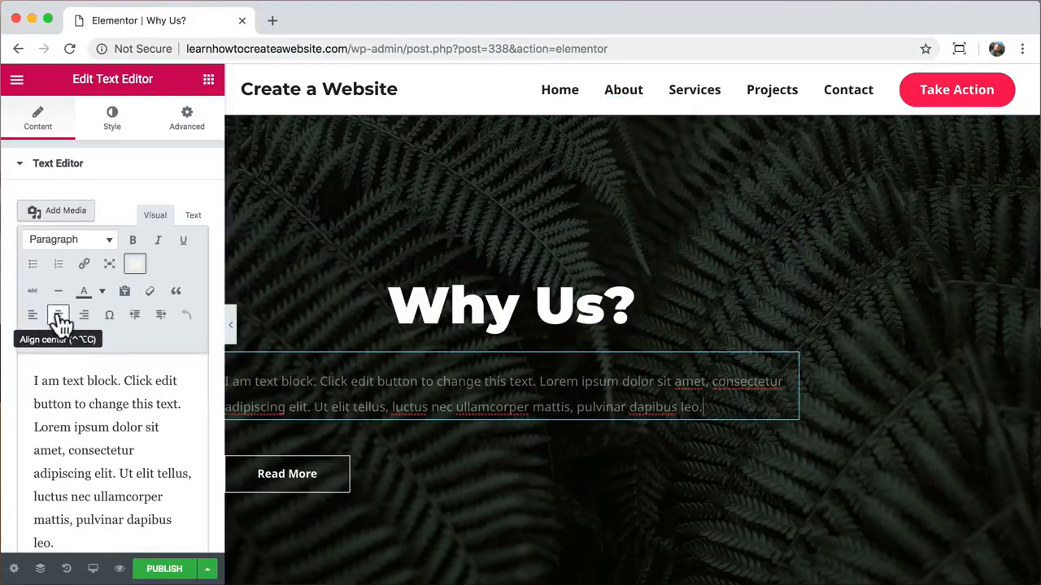
{"action": "left_click", "coordinate": [59, 315]}
{"action": "left_click", "coordinate": [113, 122]}
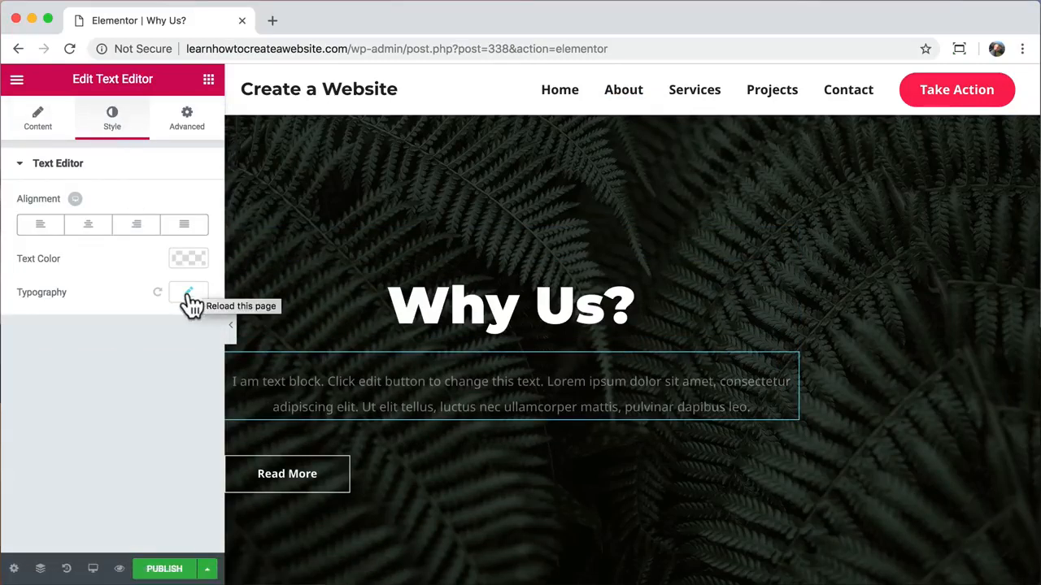
{"action": "left_click", "coordinate": [190, 259]}
{"action": "left_click", "coordinate": [195, 256]}
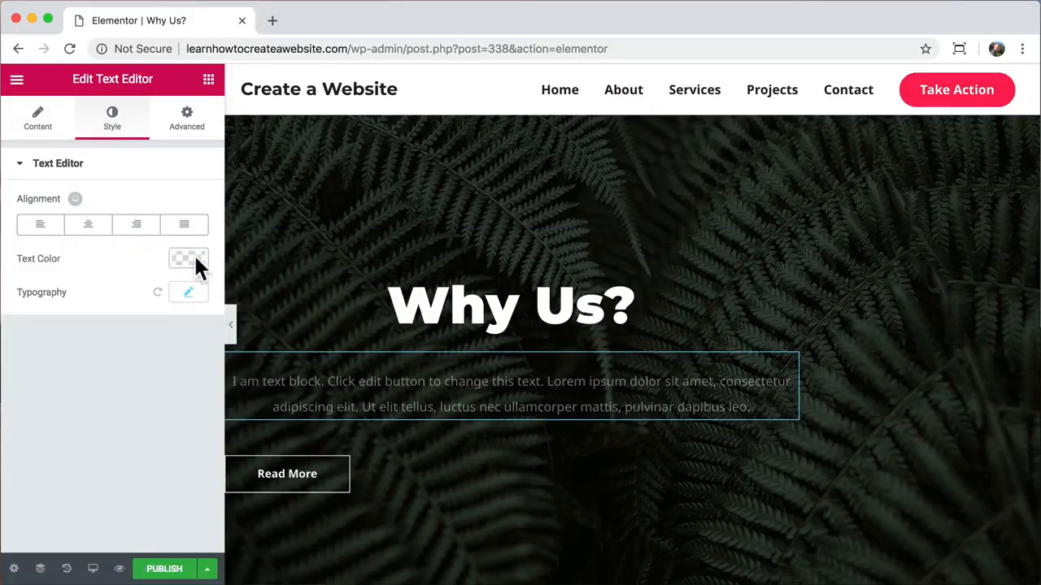
{"action": "left_click", "coordinate": [194, 256]}
{"action": "left_click", "coordinate": [195, 281]}
{"action": "left_click", "coordinate": [193, 258]}
- Centre the Read More button and check the result in full-width preview
{"action": "left_click", "coordinate": [297, 494]}
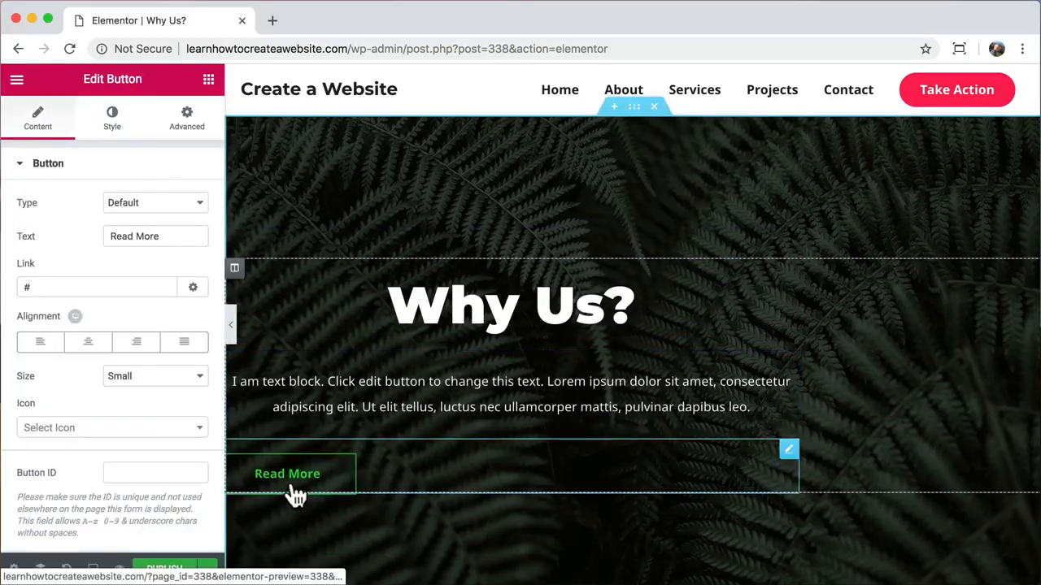
{"action": "left_click", "coordinate": [88, 342]}
{"action": "left_click", "coordinate": [231, 327]}
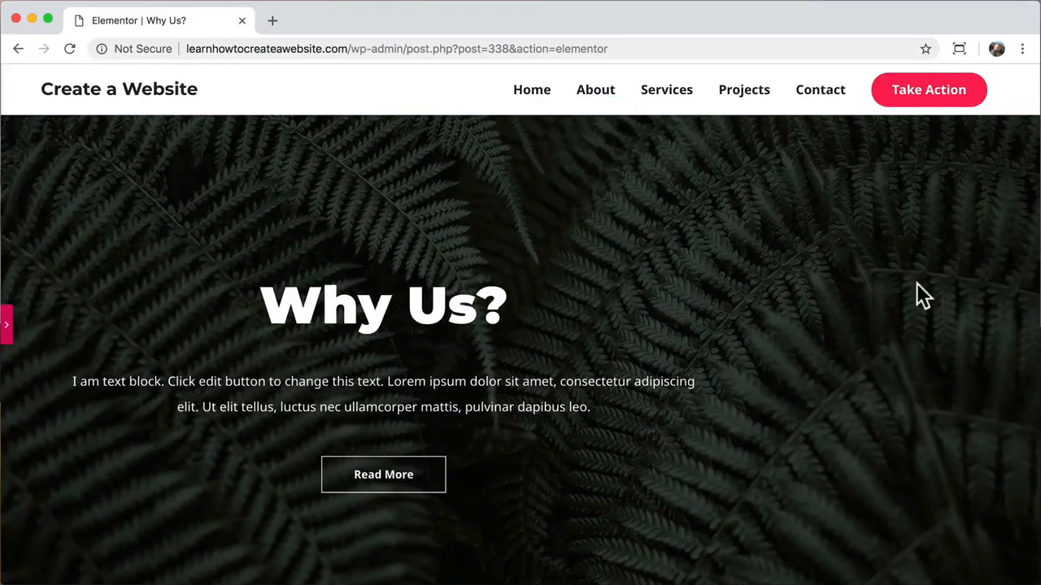
{"action": "left_click", "coordinate": [9, 326]}
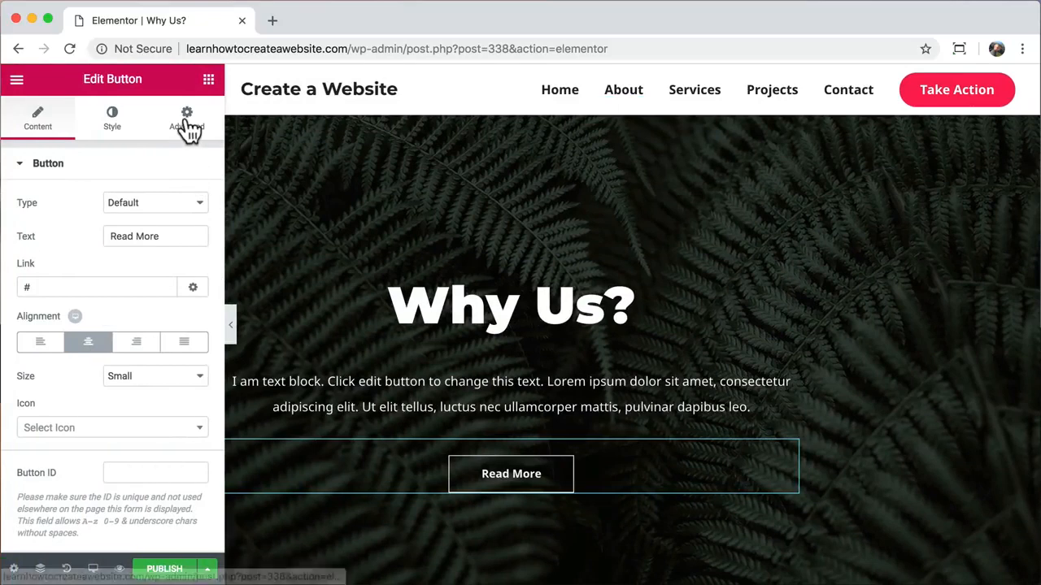
- Give the hero column padding of 0 top and bottom, 15 left and right
{"action": "left_click", "coordinate": [634, 114]}
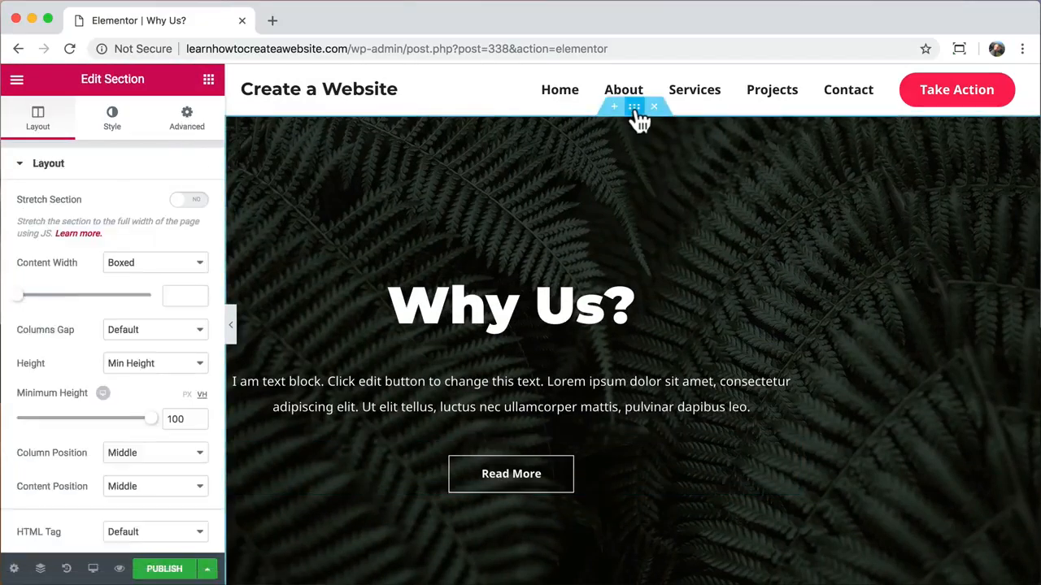
{"action": "left_click", "coordinate": [186, 135]}
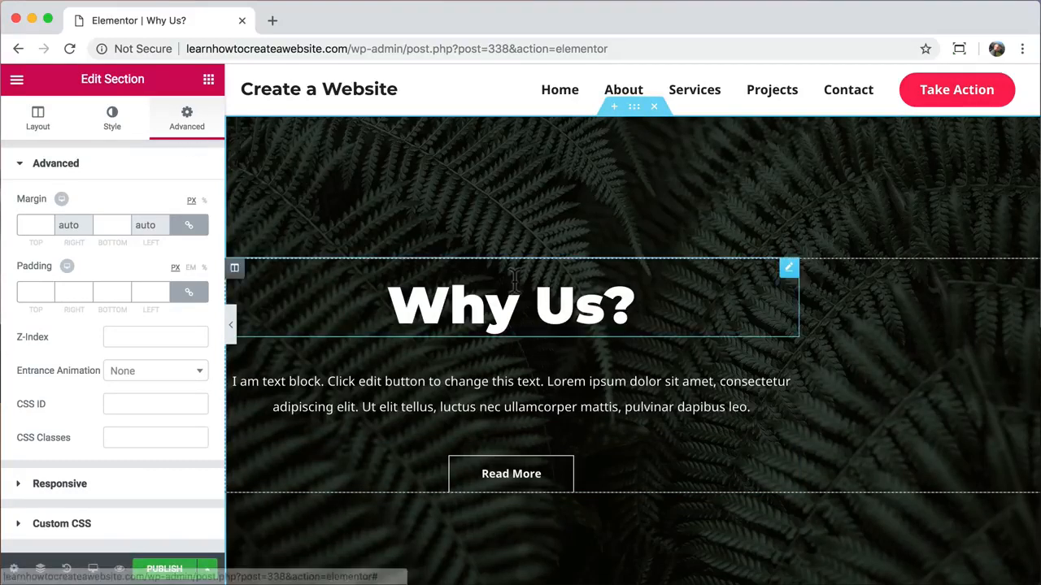
{"action": "left_click", "coordinate": [234, 270]}
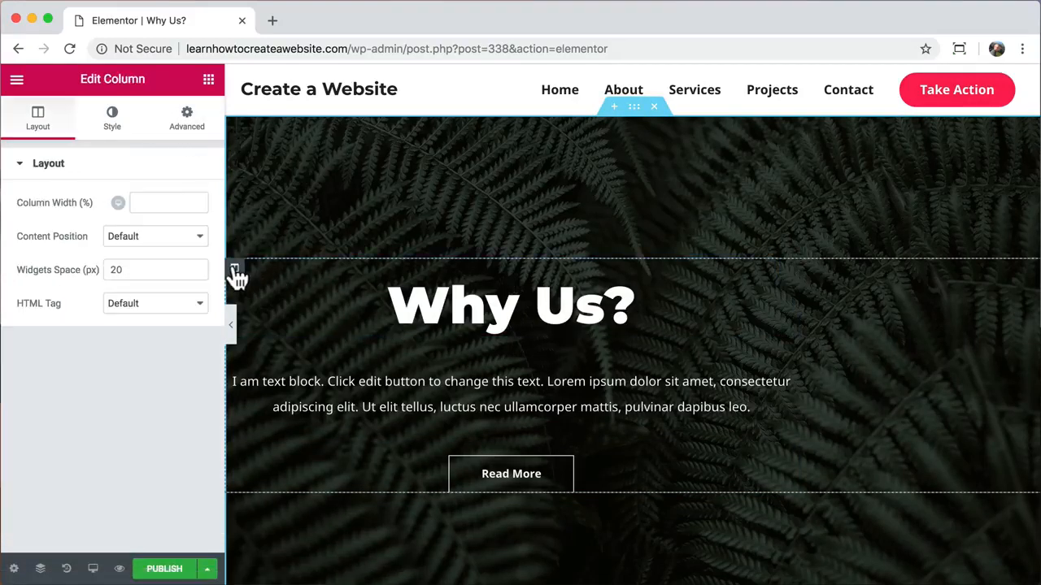
{"action": "left_click", "coordinate": [189, 128]}
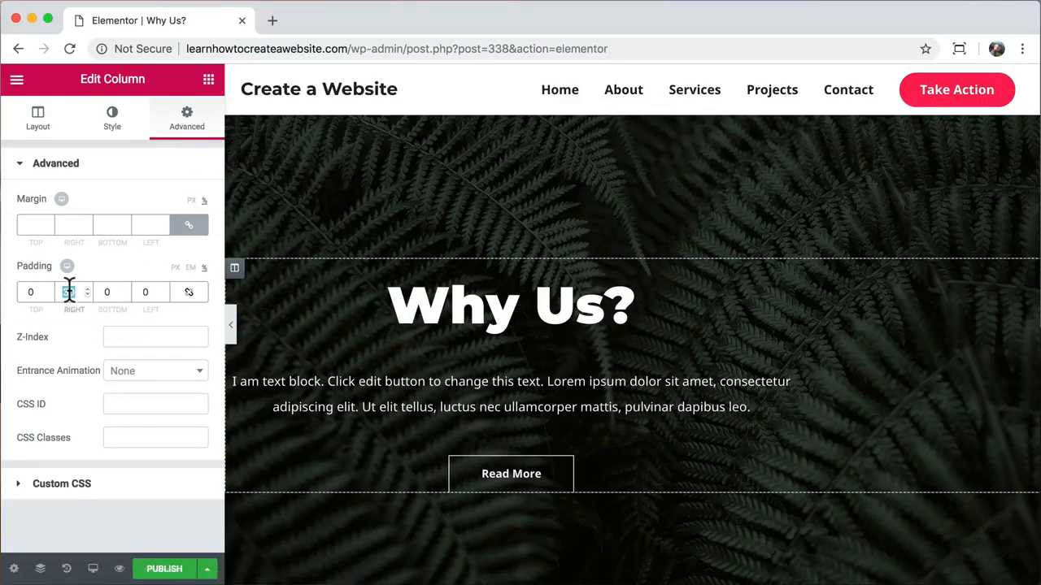
{"action": "type", "text": "0"}
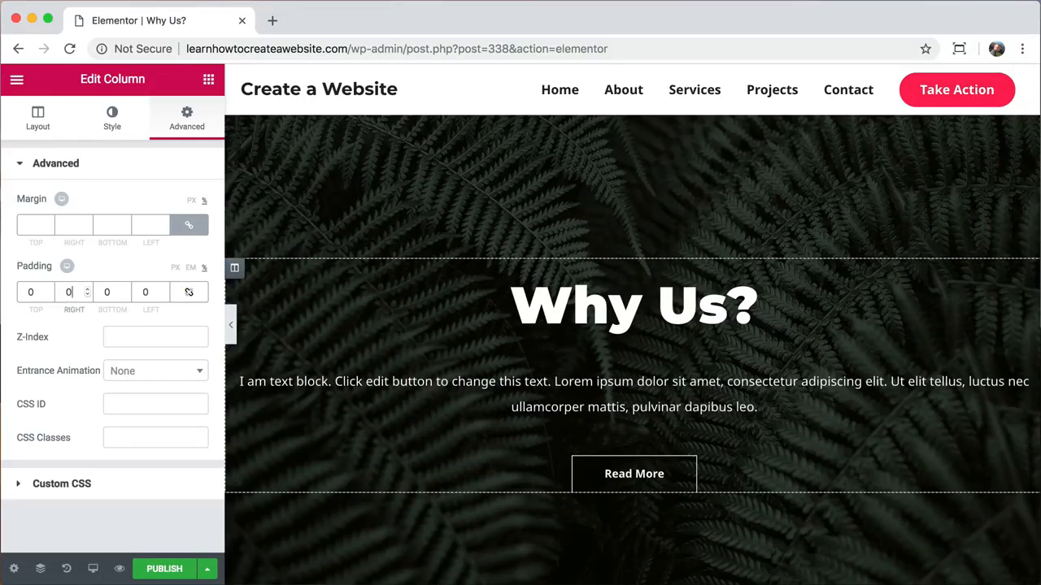
{"action": "type", "text": "15"}
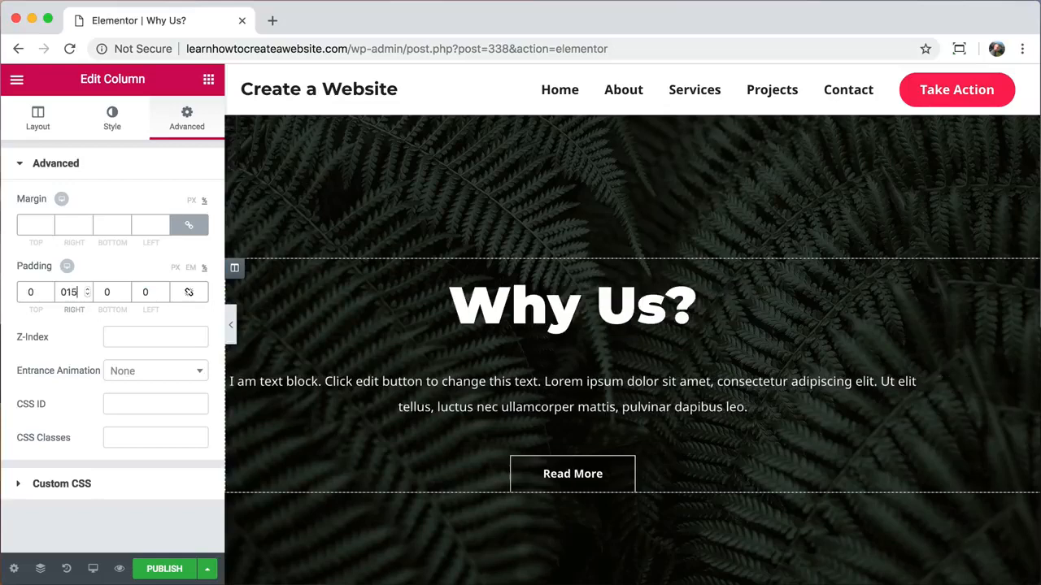
{"action": "left_click", "coordinate": [144, 296]}
{"action": "type", "text": "15"}
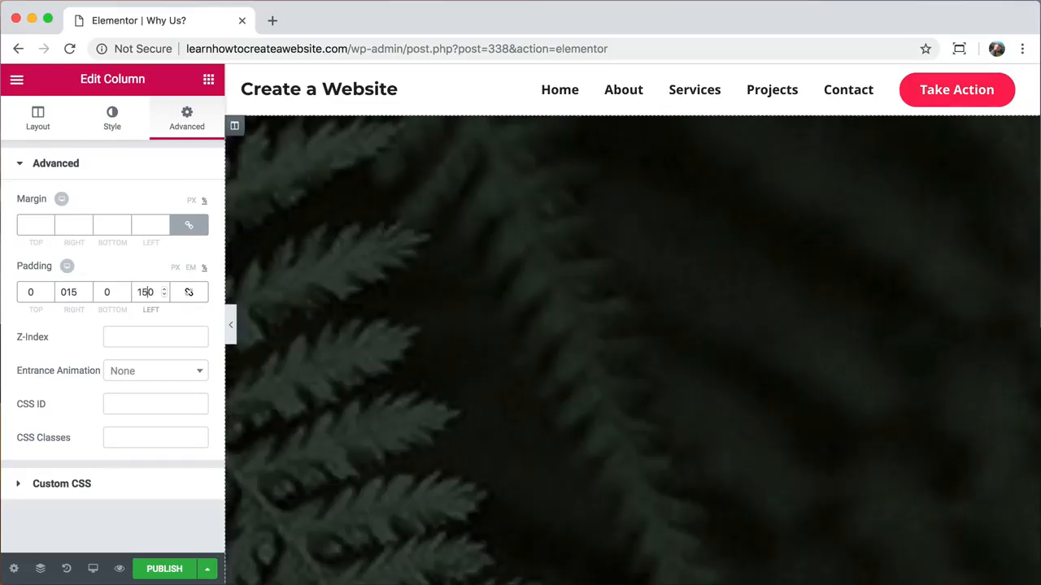
{"action": "key", "text": "BackSpace"}
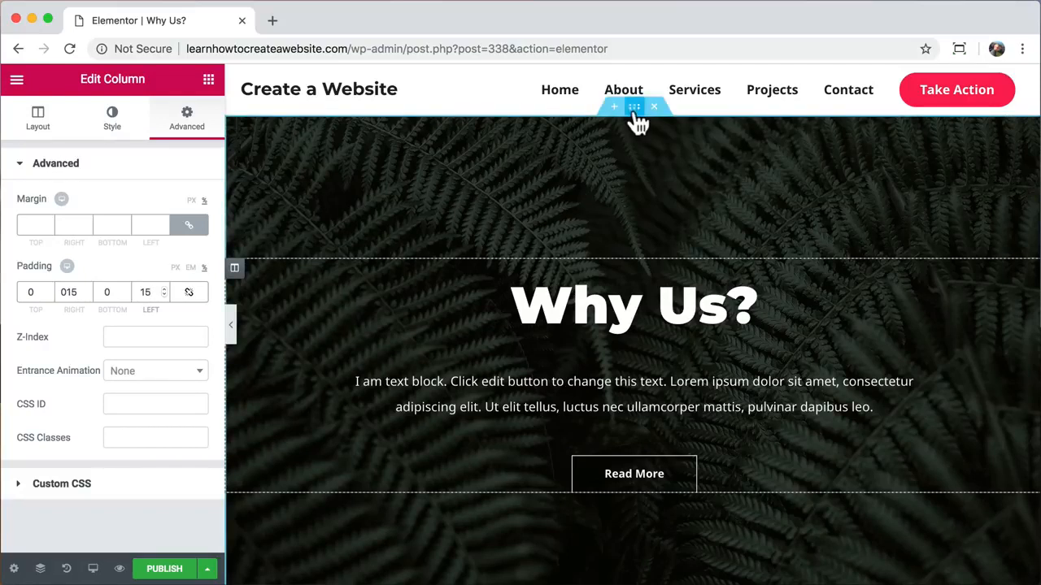
{"action": "left_click", "coordinate": [635, 111]}
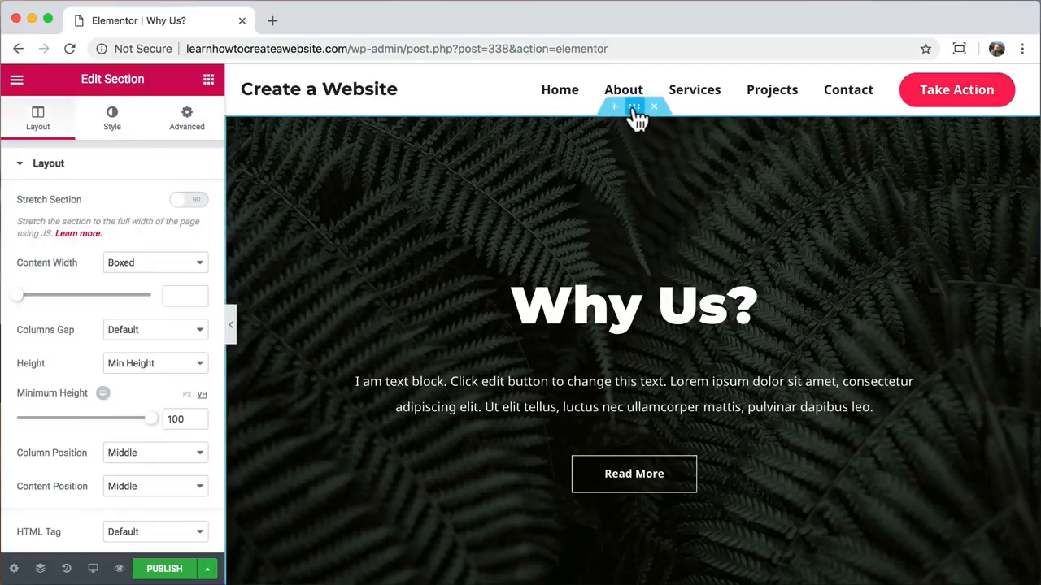
- Replace the fern background image with the kayak photo from the Media Library
{"action": "left_click", "coordinate": [114, 130]}
{"action": "mouse_move", "coordinate": [170, 361]}
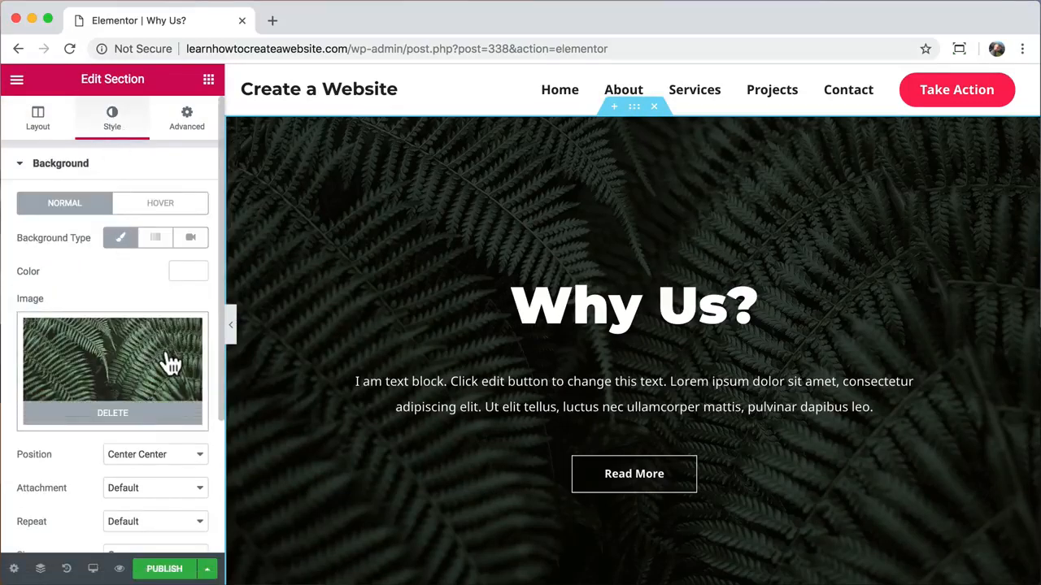
{"action": "left_click", "coordinate": [134, 428]}
{"action": "left_click", "coordinate": [127, 393]}
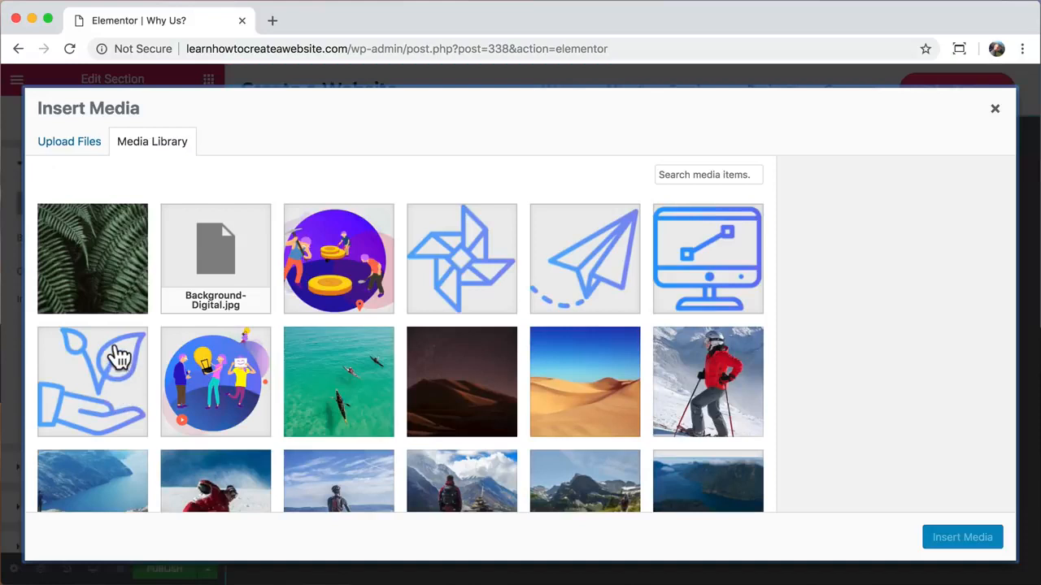
{"action": "left_click", "coordinate": [327, 374]}
{"action": "left_click", "coordinate": [957, 539]}
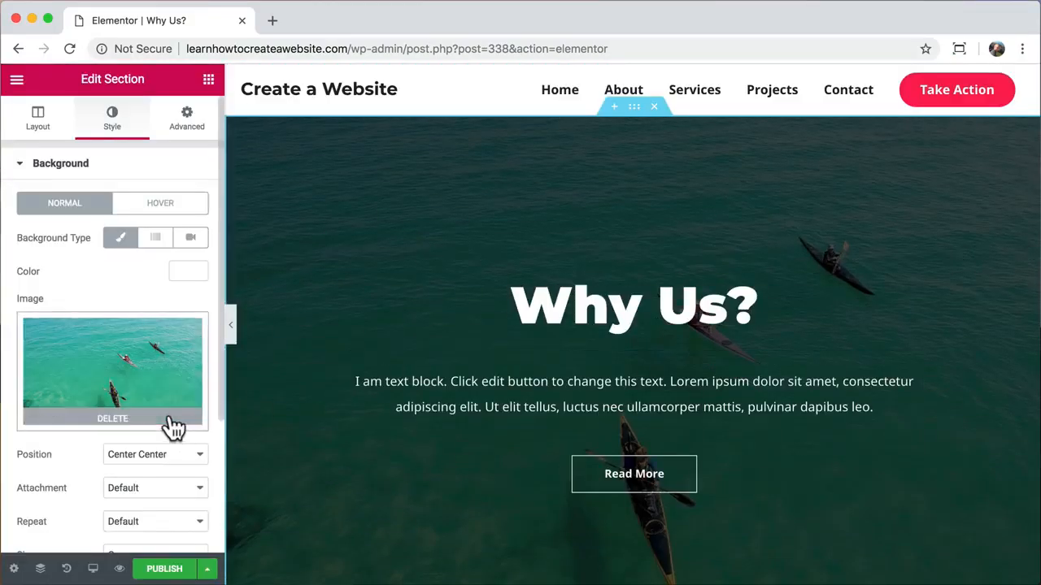
- Lower the section's background overlay opacity to 0.44
{"action": "scroll", "coordinate": [169, 425], "scroll_direction": "down", "scroll_amount": 5}
{"action": "left_click", "coordinate": [169, 425]}
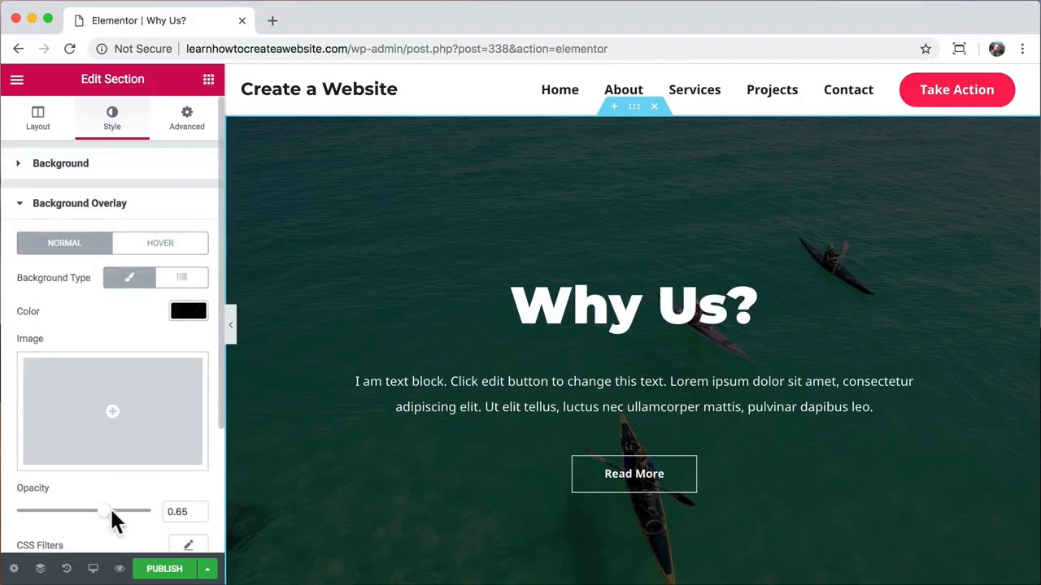
{"action": "left_click_drag", "start_coordinate": [110, 513], "coordinate": [76, 513]}
{"action": "scroll", "coordinate": [374, 463], "scroll_direction": "down", "scroll_amount": 5}
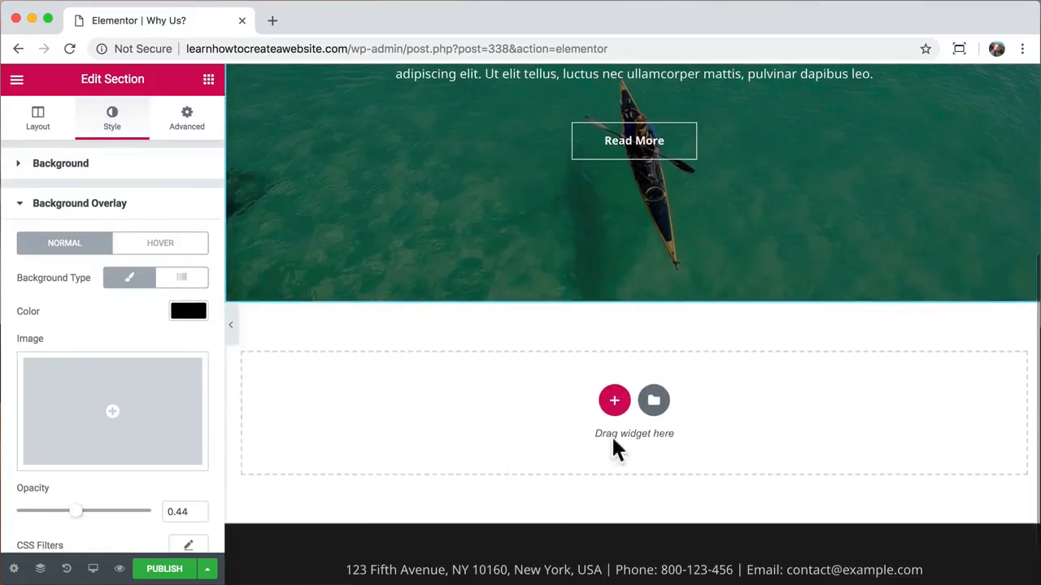
- Insert the 'Check Out Our Testimonials' block from the Testimonials category below the hero
{"action": "left_click", "coordinate": [653, 400]}
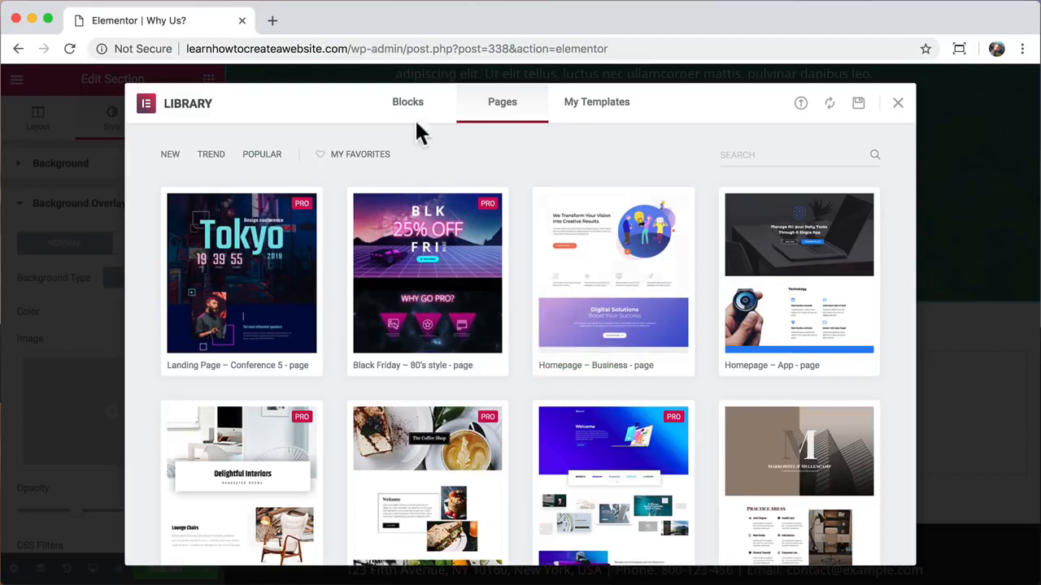
{"action": "left_click", "coordinate": [416, 104]}
{"action": "left_click", "coordinate": [271, 155]}
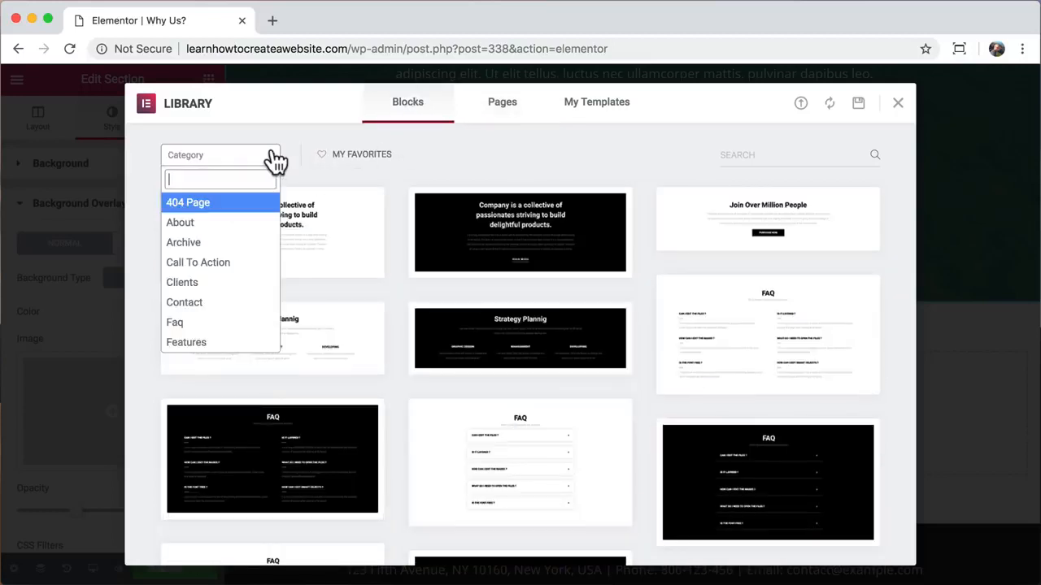
{"action": "scroll", "coordinate": [244, 284], "scroll_direction": "down", "scroll_amount": 7}
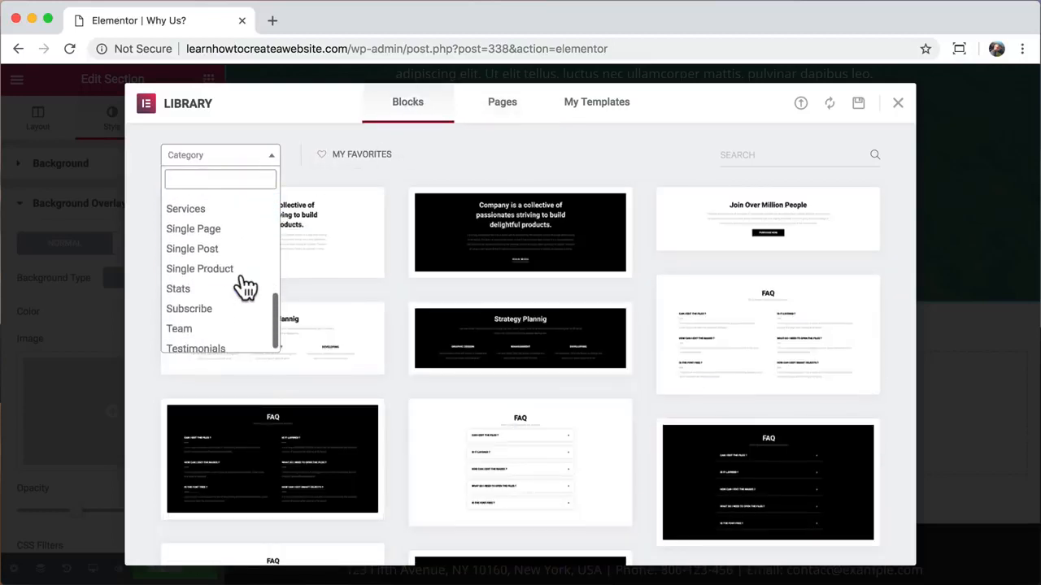
{"action": "left_click", "coordinate": [213, 343]}
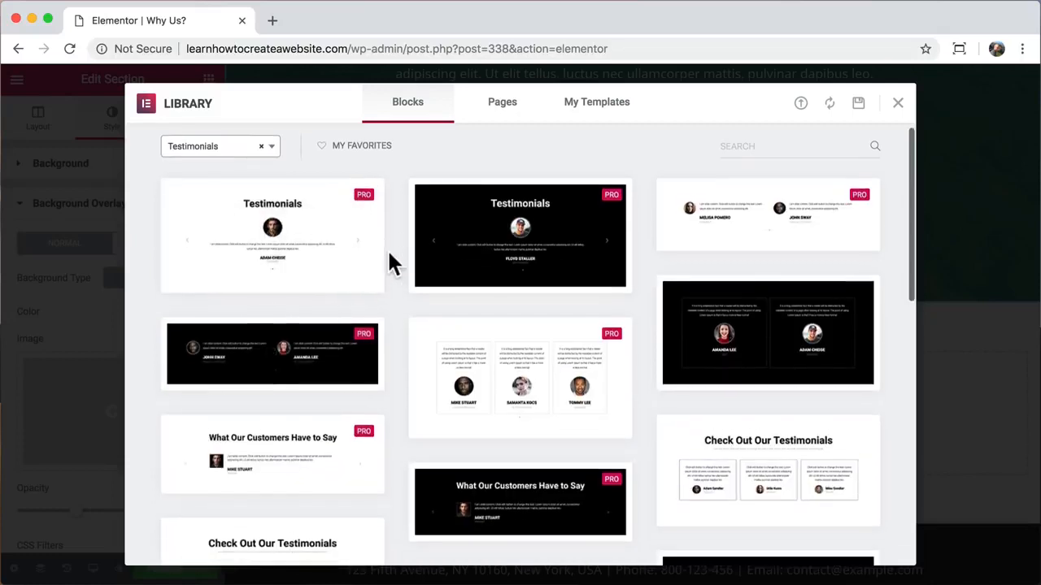
{"action": "scroll", "coordinate": [389, 259], "scroll_direction": "down", "scroll_amount": 2}
{"action": "mouse_move", "coordinate": [722, 400]}
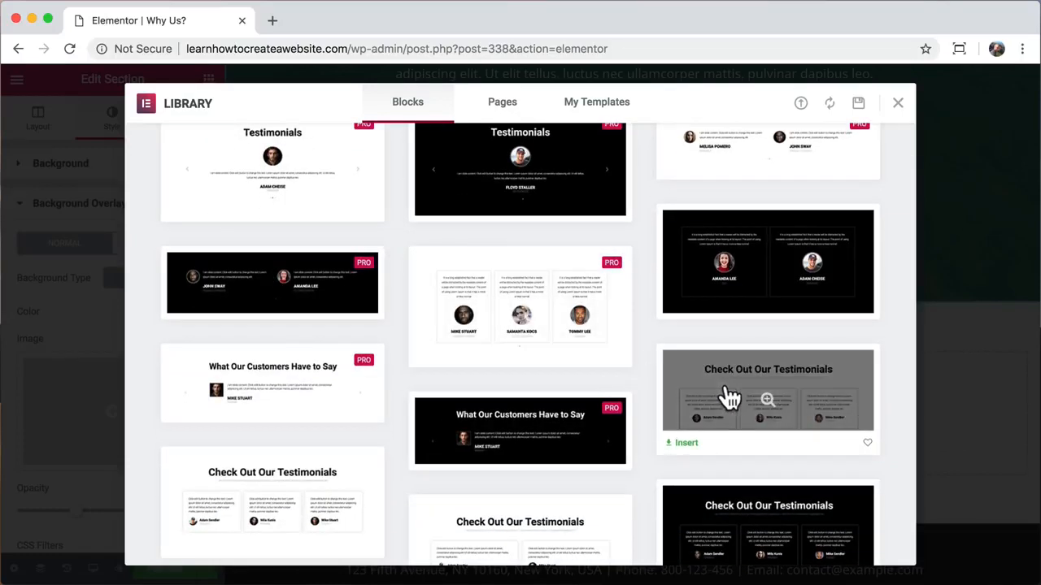
{"action": "left_click", "coordinate": [688, 450]}
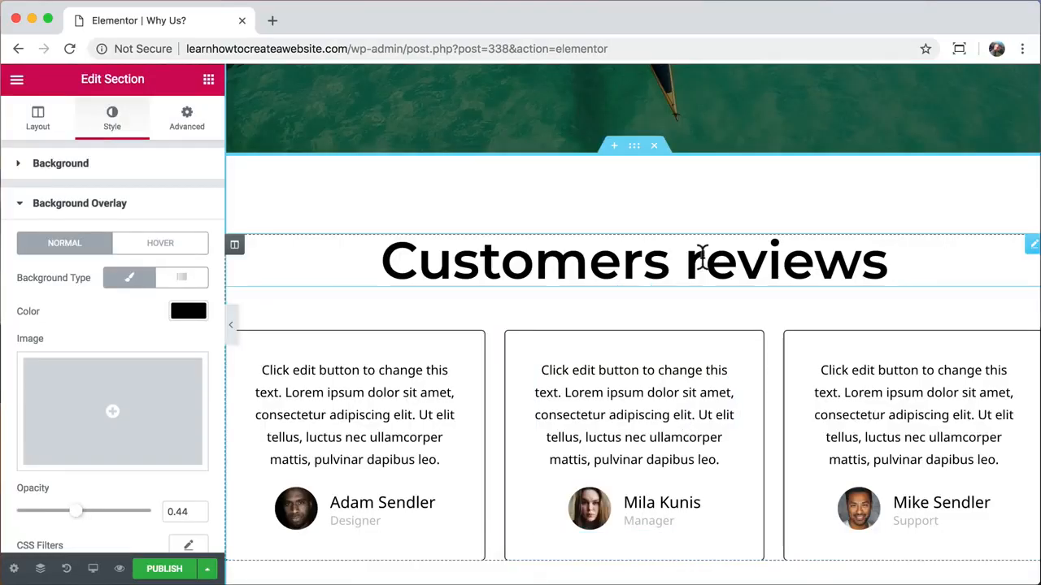
- Retitle the testimonials heading to 'Reviews'
{"action": "left_click_drag", "start_coordinate": [704, 259], "coordinate": [381, 261]}
{"action": "type", "text": "R"}
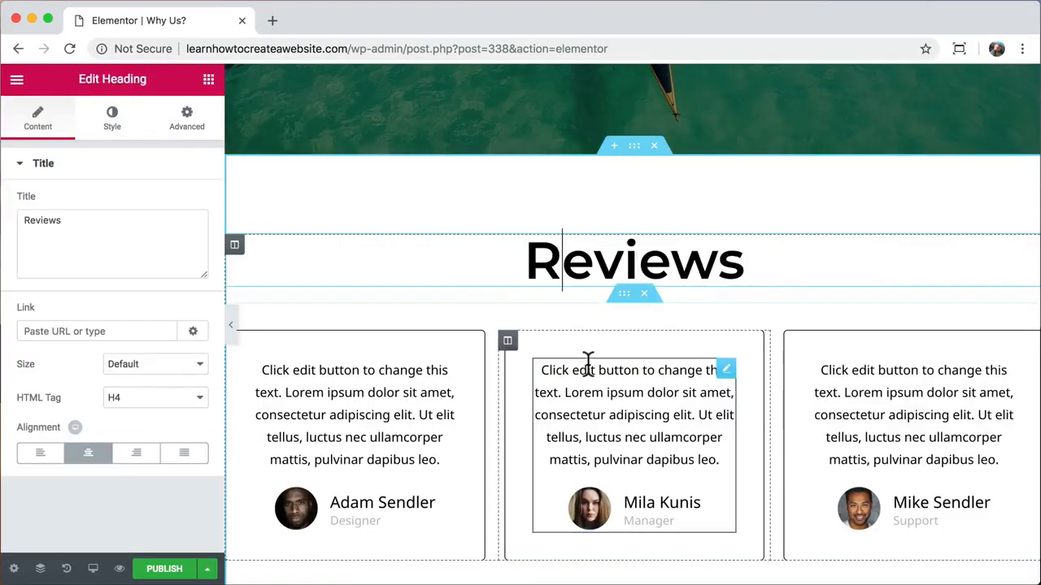
{"action": "scroll", "coordinate": [587, 362], "scroll_direction": "down", "scroll_amount": 2}
{"action": "scroll", "coordinate": [588, 365], "scroll_direction": "down", "scroll_amount": 1}
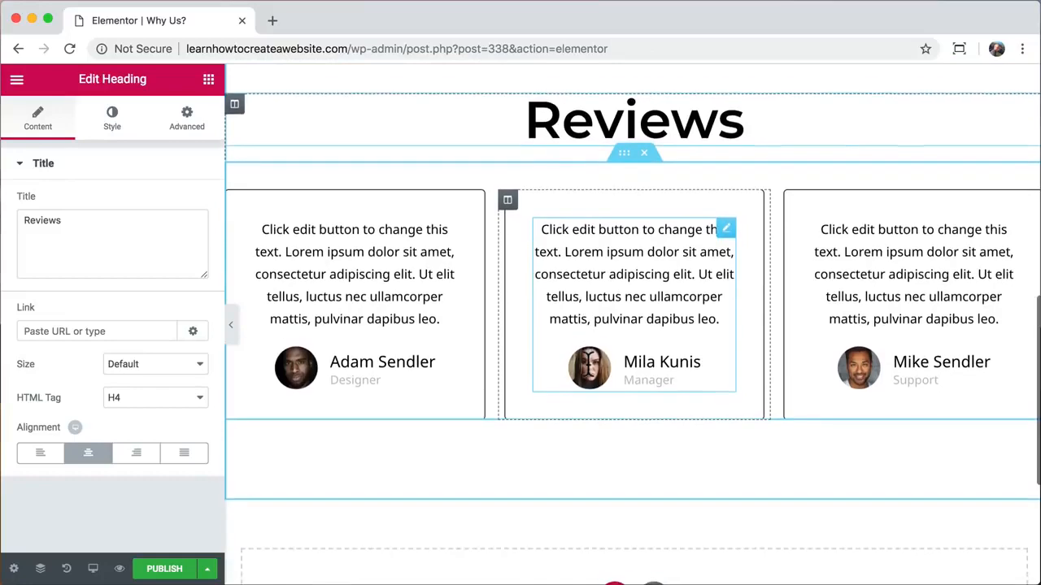
{"action": "scroll", "coordinate": [588, 364], "scroll_direction": "down", "scroll_amount": 2}
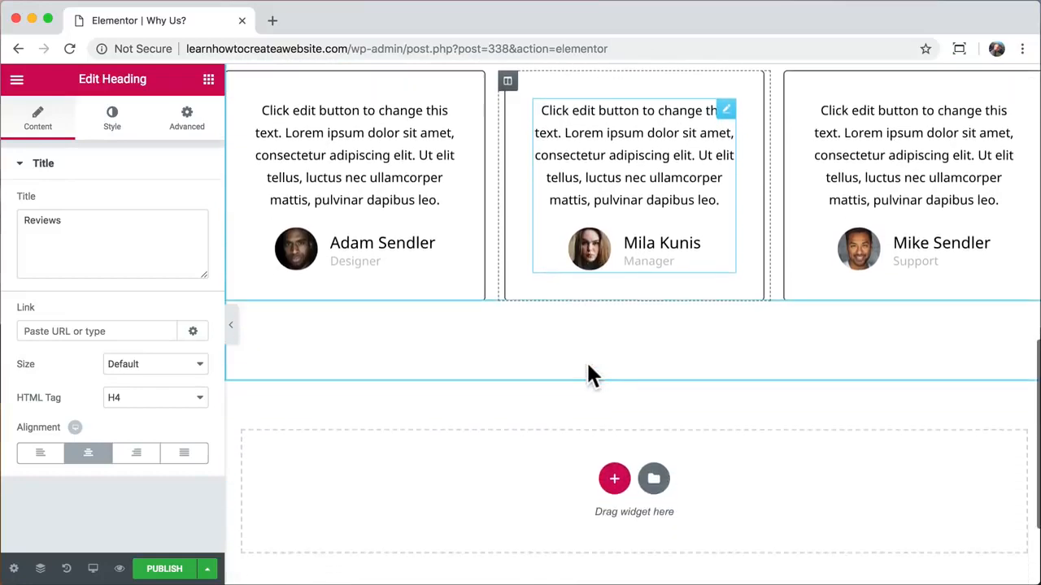
- Insert the Team Section Slide block and delete its THE TEAM label
{"action": "left_click", "coordinate": [654, 478]}
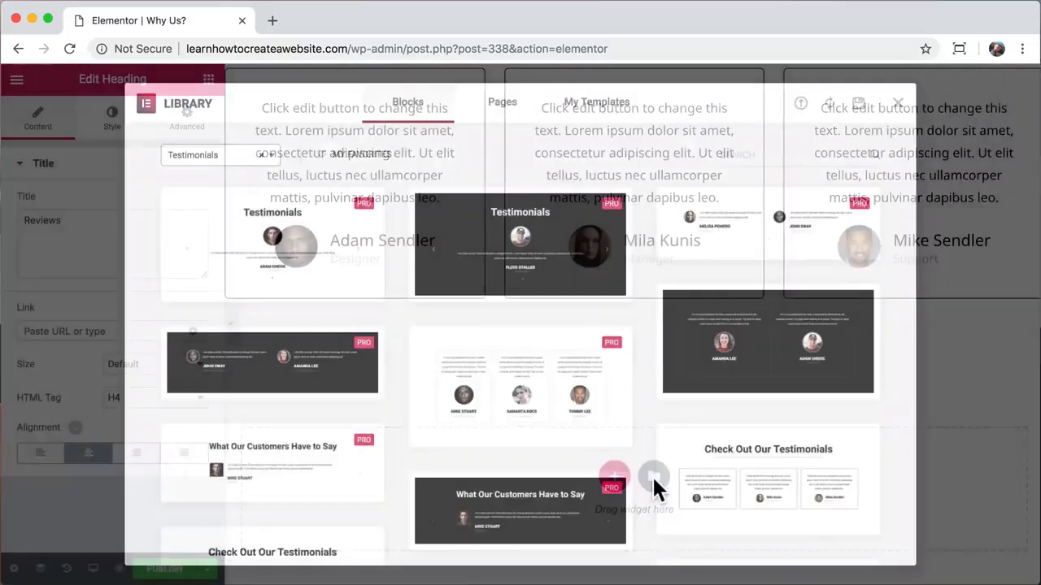
{"action": "left_click", "coordinate": [271, 158]}
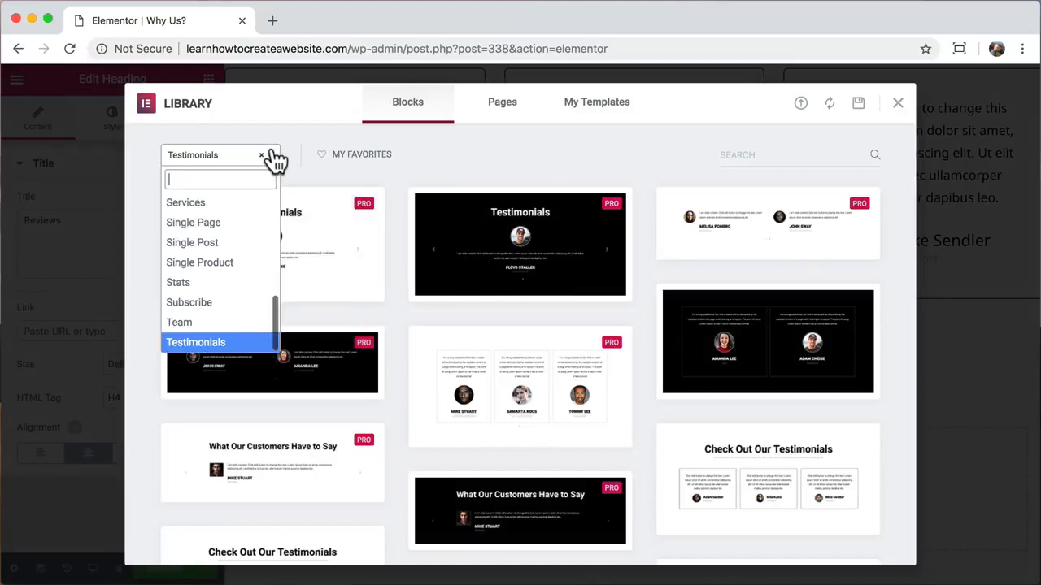
{"action": "left_click", "coordinate": [205, 324]}
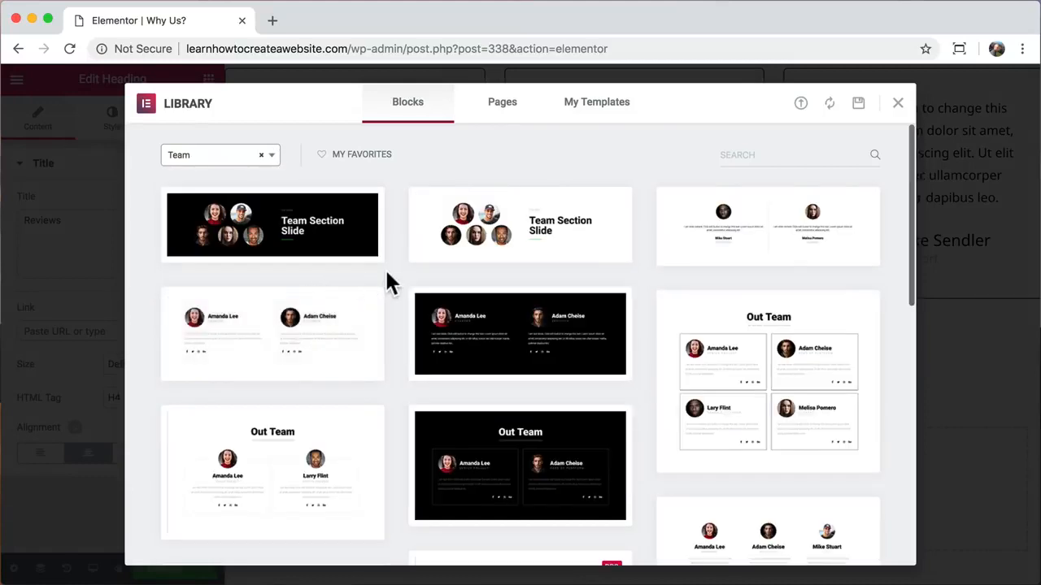
{"action": "left_click", "coordinate": [321, 236]}
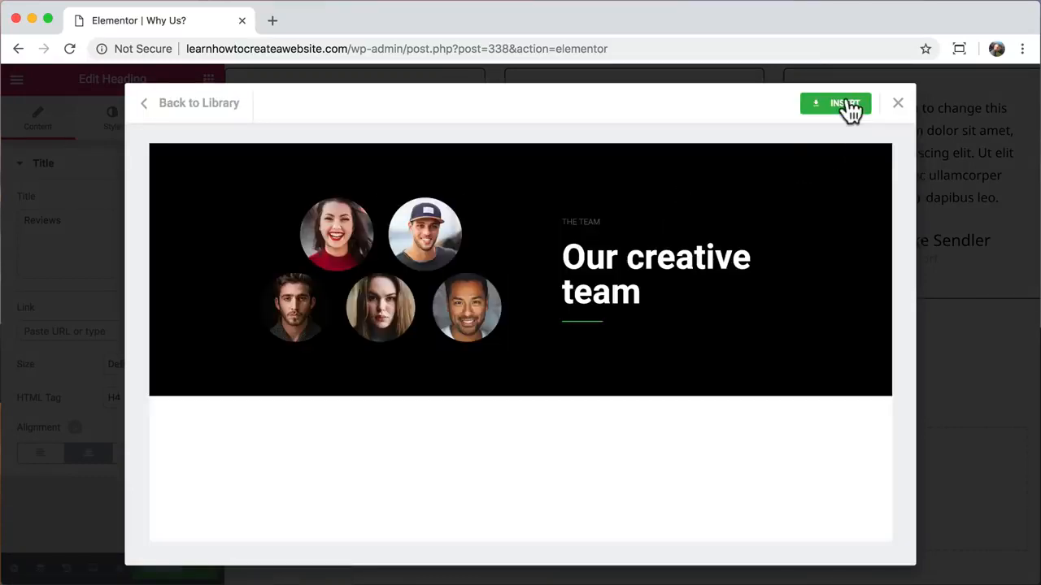
{"action": "left_click", "coordinate": [841, 104]}
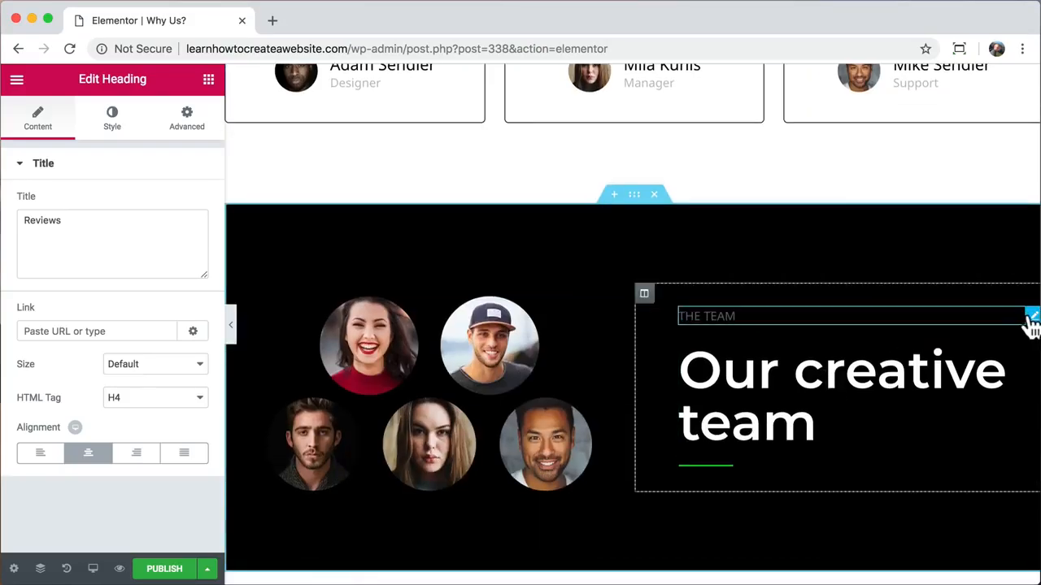
{"action": "right_click", "coordinate": [1030, 322]}
{"action": "left_click", "coordinate": [918, 543]}
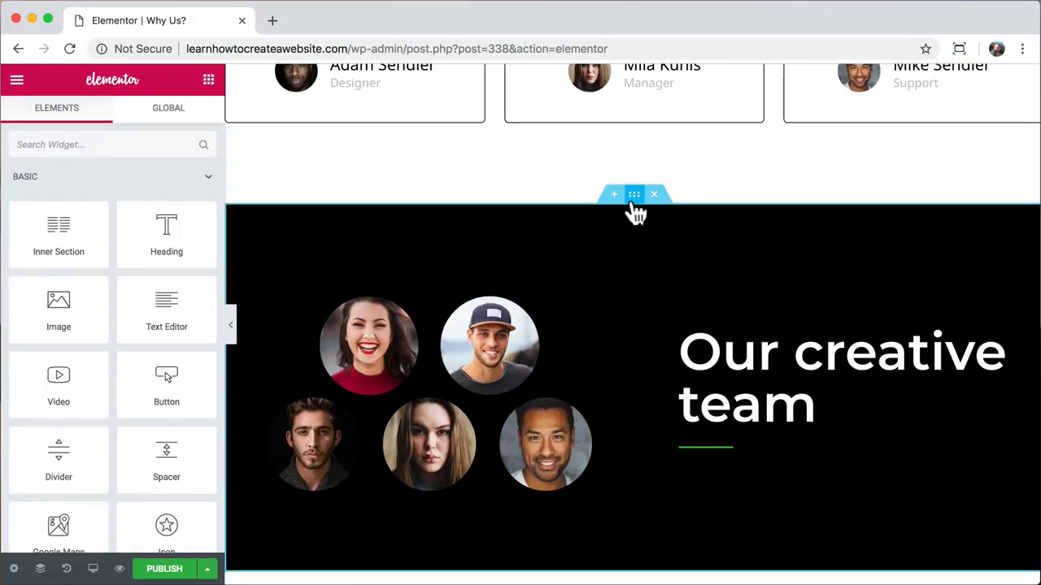
- Set the team section's background colour to light blue
{"action": "left_click", "coordinate": [634, 196]}
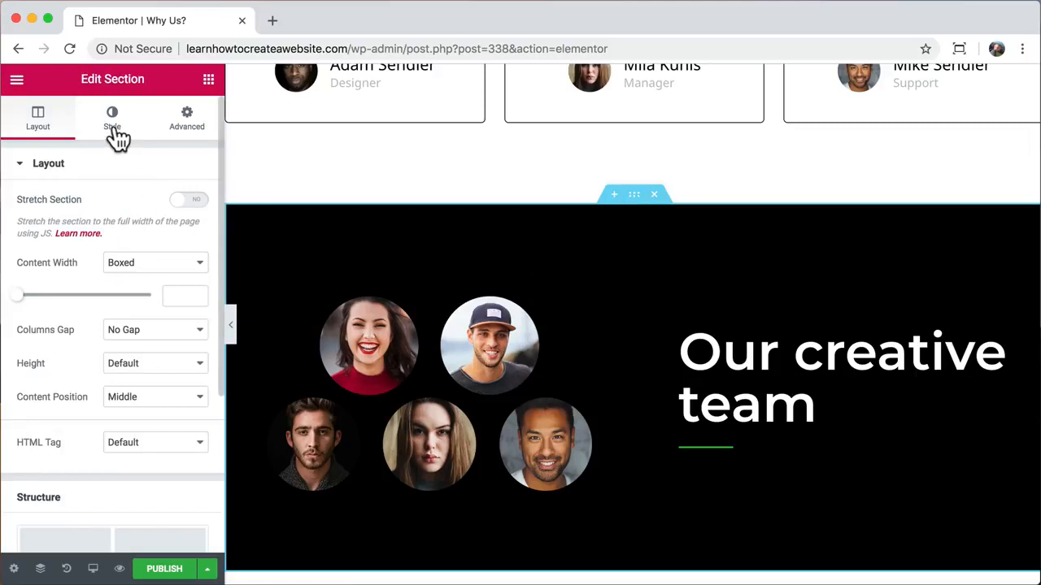
{"action": "left_click", "coordinate": [113, 122]}
{"action": "left_click", "coordinate": [189, 273]}
{"action": "left_click", "coordinate": [25, 447]}
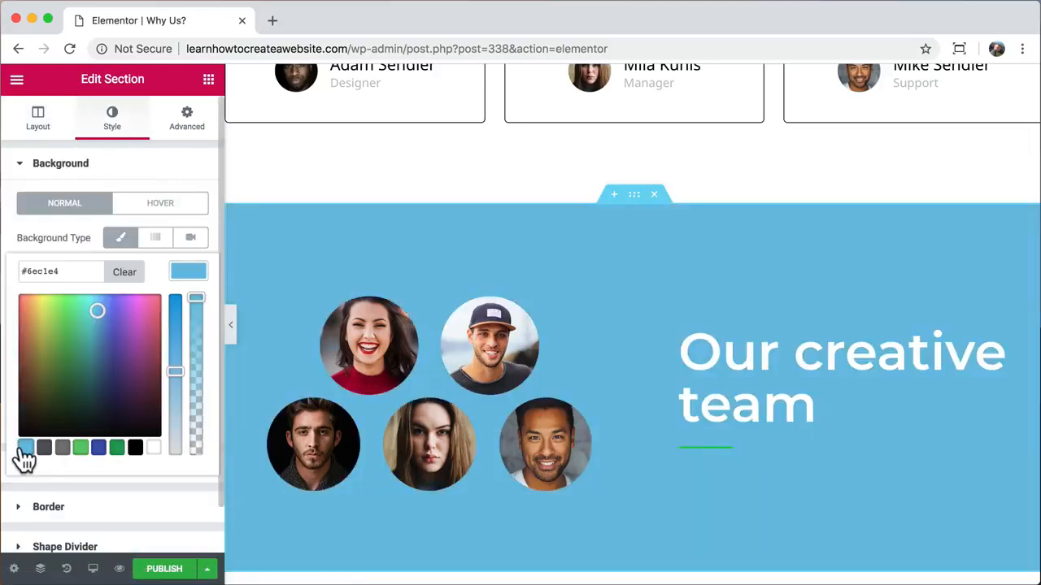
{"action": "left_click", "coordinate": [96, 308]}
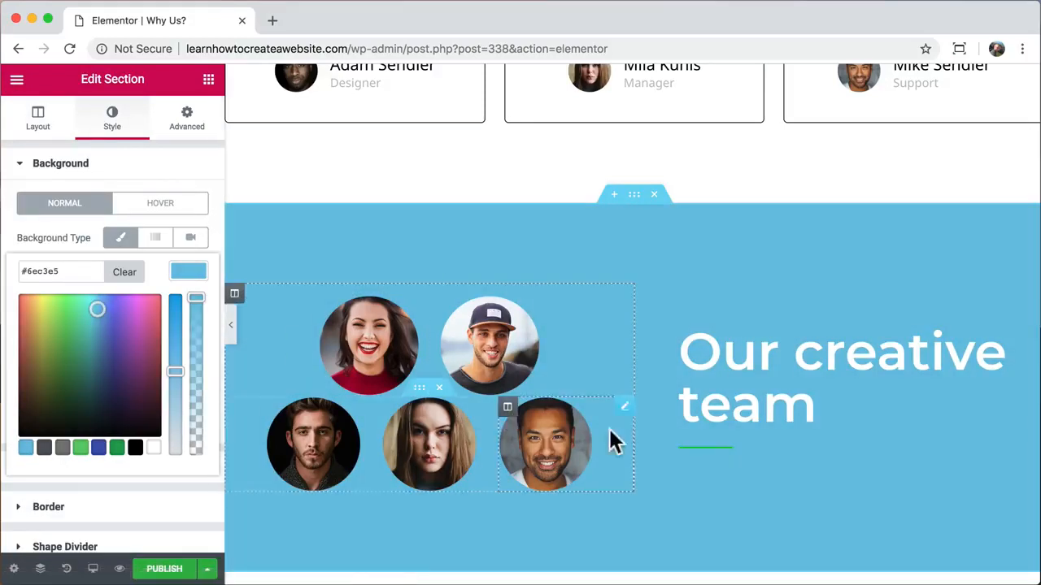
- Make the divider under the team heading white
{"action": "left_click", "coordinate": [715, 448]}
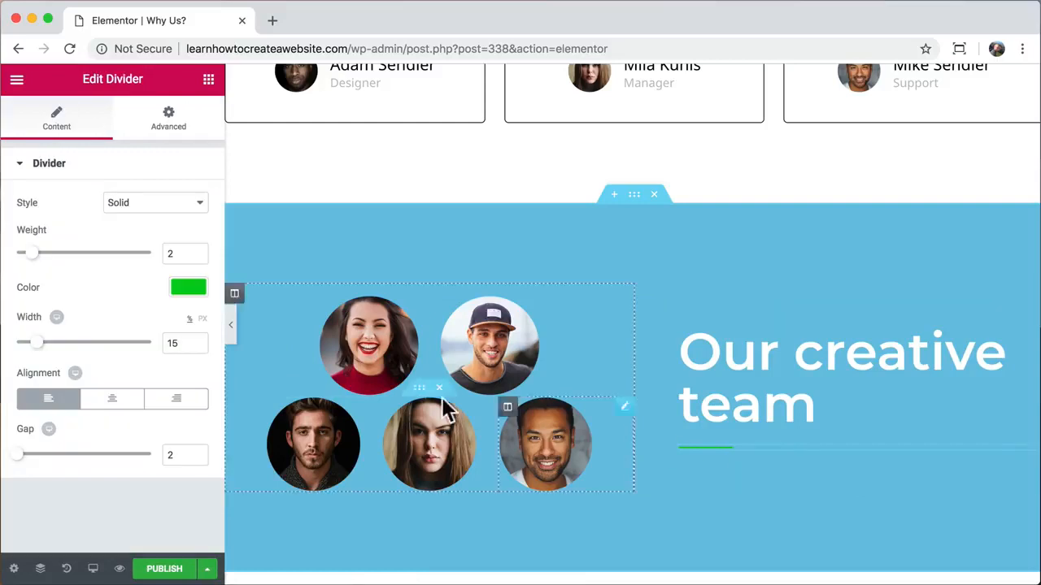
{"action": "left_click", "coordinate": [188, 287]}
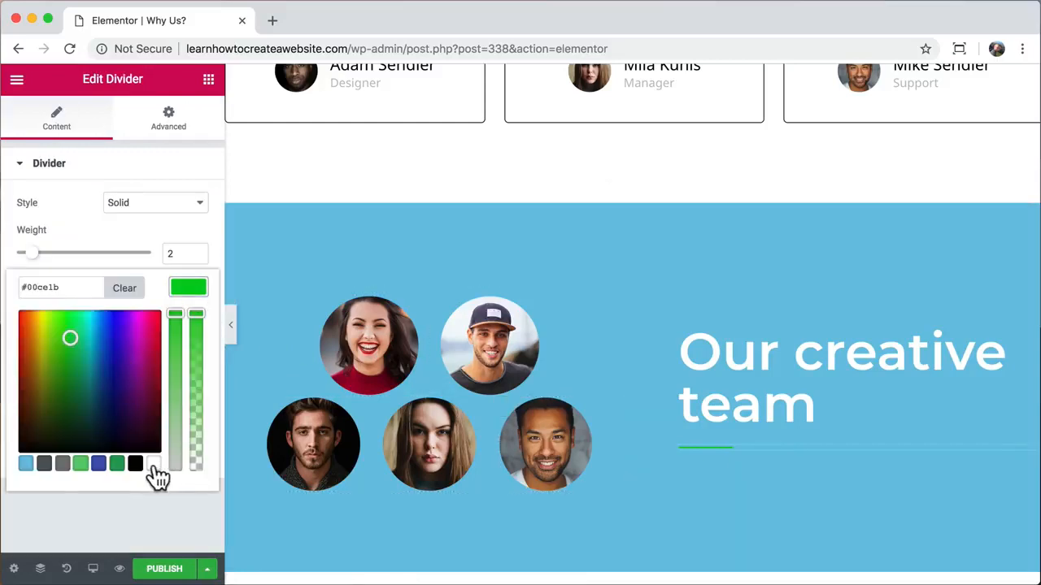
{"action": "left_click", "coordinate": [153, 463]}
{"action": "left_click", "coordinate": [194, 292]}
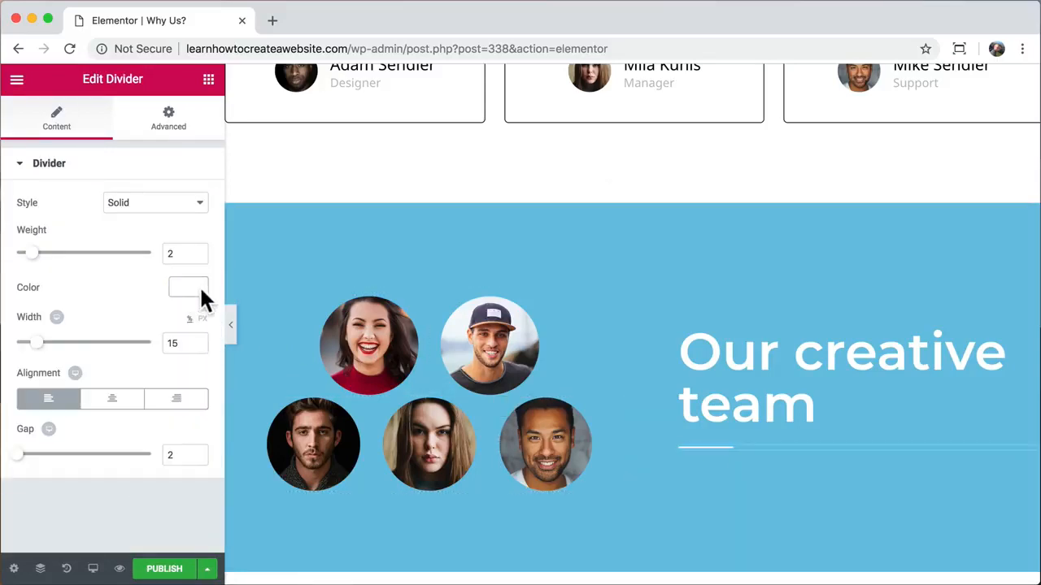
- Publish the Why Us? page
{"action": "scroll", "coordinate": [457, 347], "scroll_direction": "down", "scroll_amount": 3}
{"action": "scroll", "coordinate": [458, 349], "scroll_direction": "up", "scroll_amount": 1}
{"action": "scroll", "coordinate": [457, 349], "scroll_direction": "up", "scroll_amount": 1}
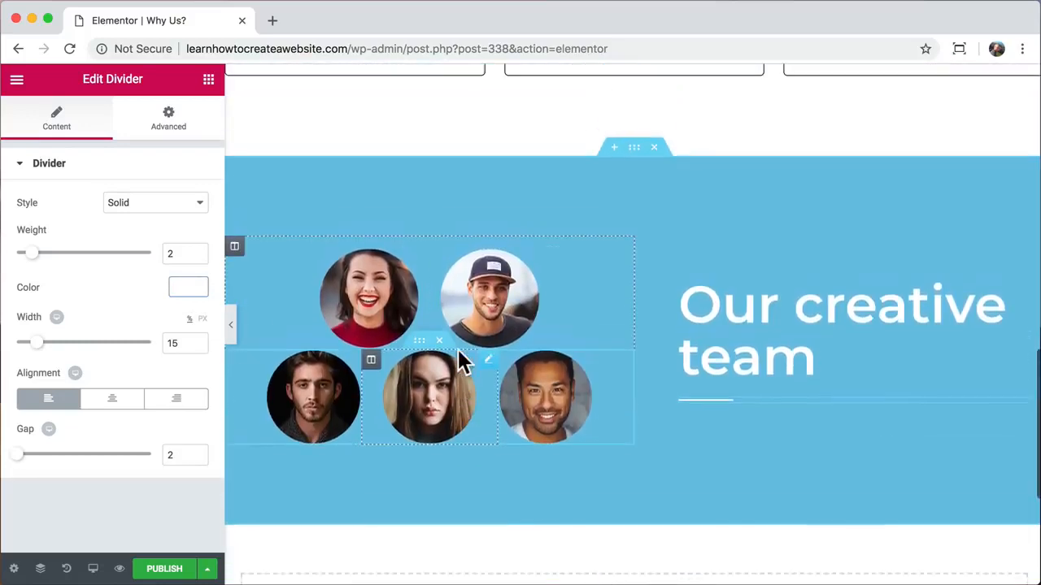
{"action": "left_click", "coordinate": [164, 569]}
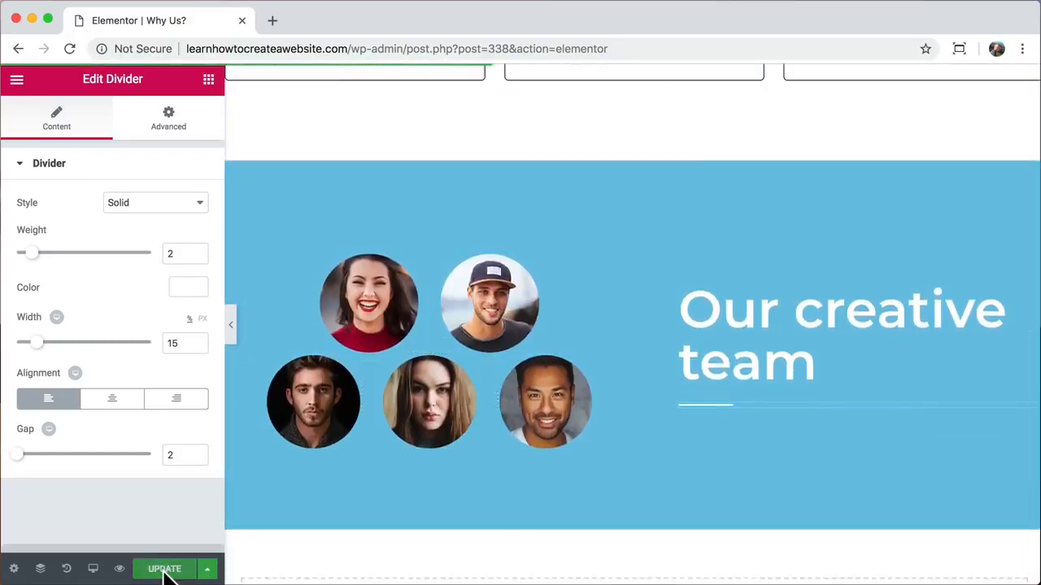
- Preview the published Why Us? page, close Elementor, and open the page's WordPress editor
{"action": "left_click", "coordinate": [120, 569]}
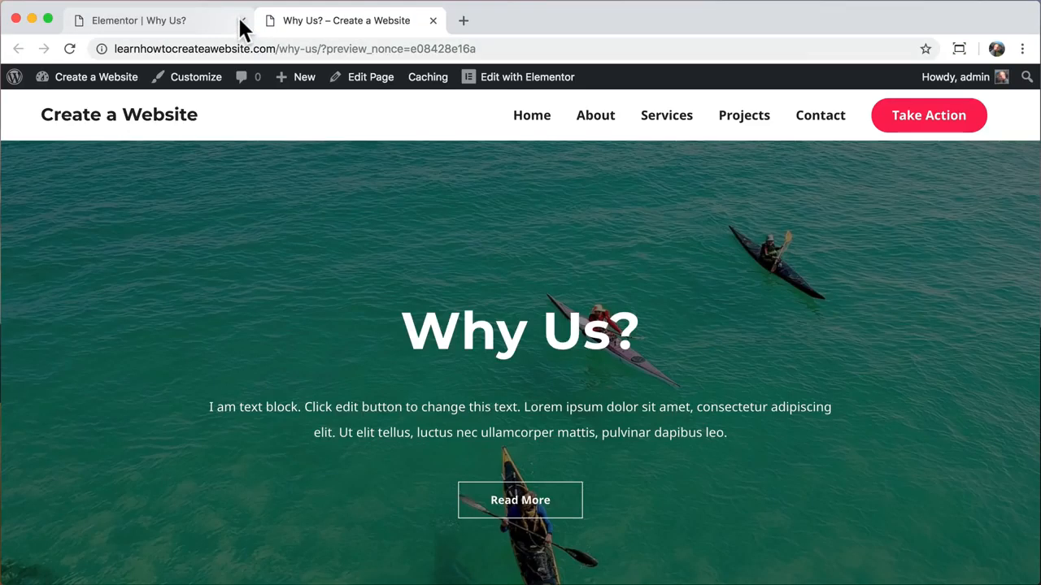
{"action": "left_click", "coordinate": [242, 21]}
{"action": "scroll", "coordinate": [421, 262], "scroll_direction": "down", "scroll_amount": 10}
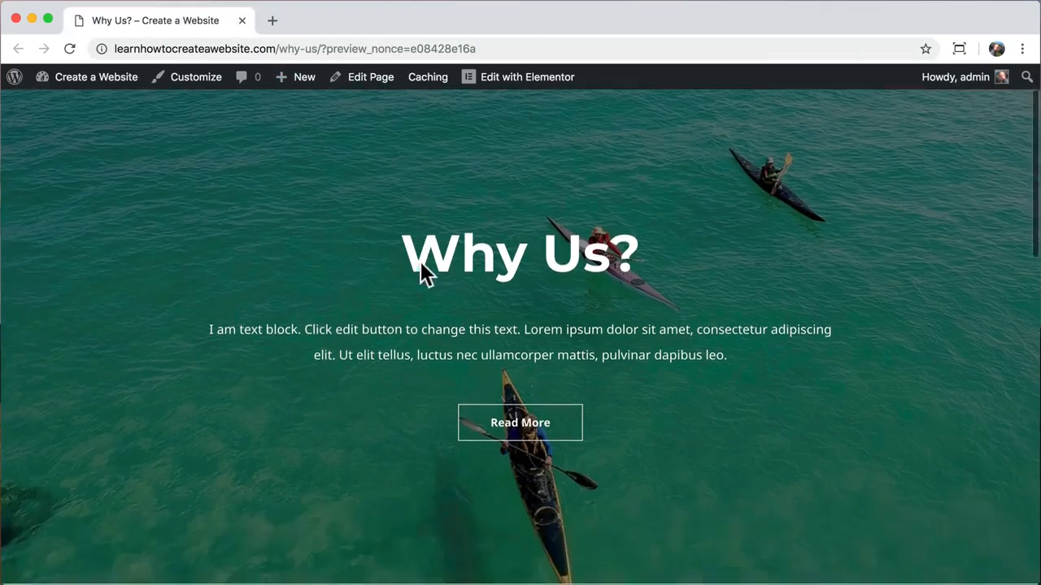
{"action": "scroll", "coordinate": [420, 262], "scroll_direction": "down", "scroll_amount": 3}
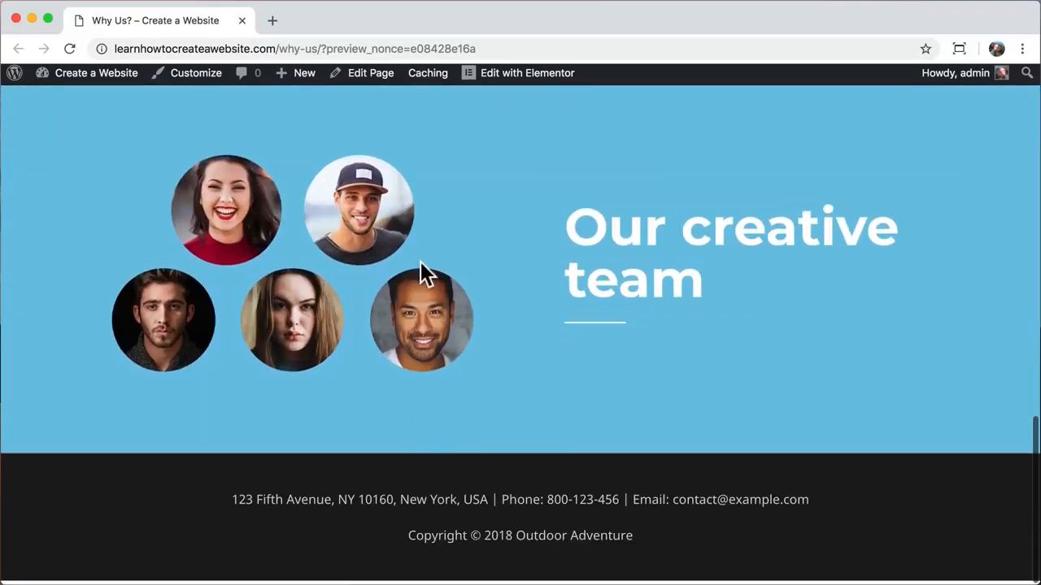
{"action": "scroll", "coordinate": [420, 262], "scroll_direction": "up", "scroll_amount": 4}
{"action": "scroll", "coordinate": [420, 269], "scroll_direction": "up", "scroll_amount": 10}
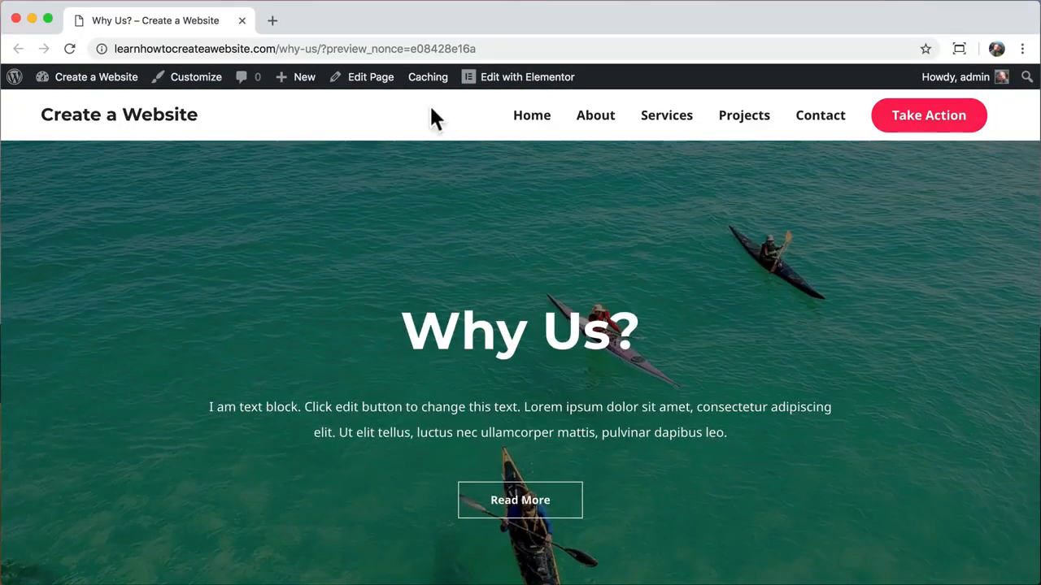
{"action": "left_click", "coordinate": [366, 77]}
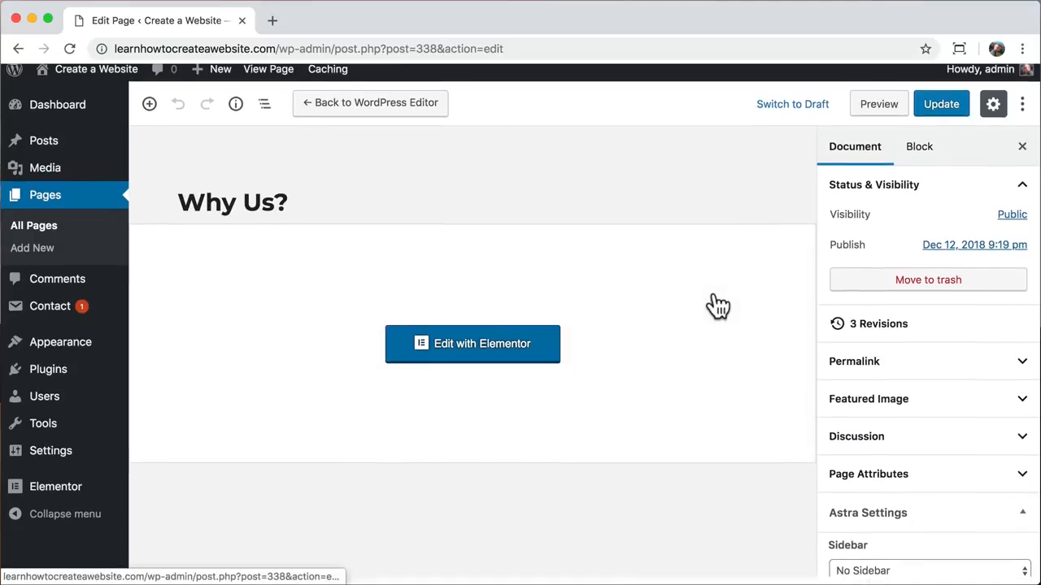
- Enable the transparent header for the page, update it, and view it live
{"action": "scroll", "coordinate": [885, 401], "scroll_direction": "down", "scroll_amount": 5}
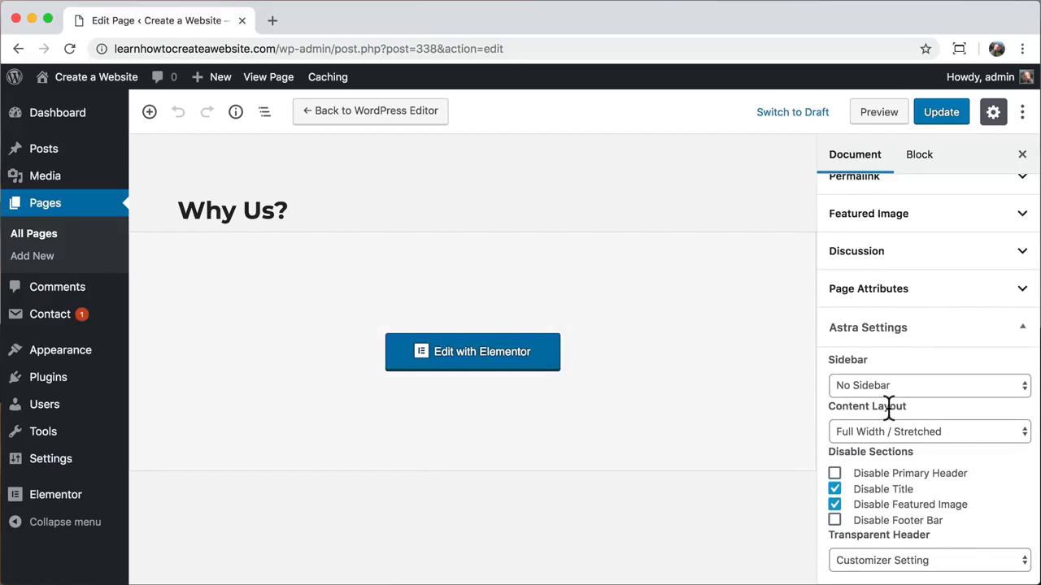
{"action": "left_click", "coordinate": [919, 559]}
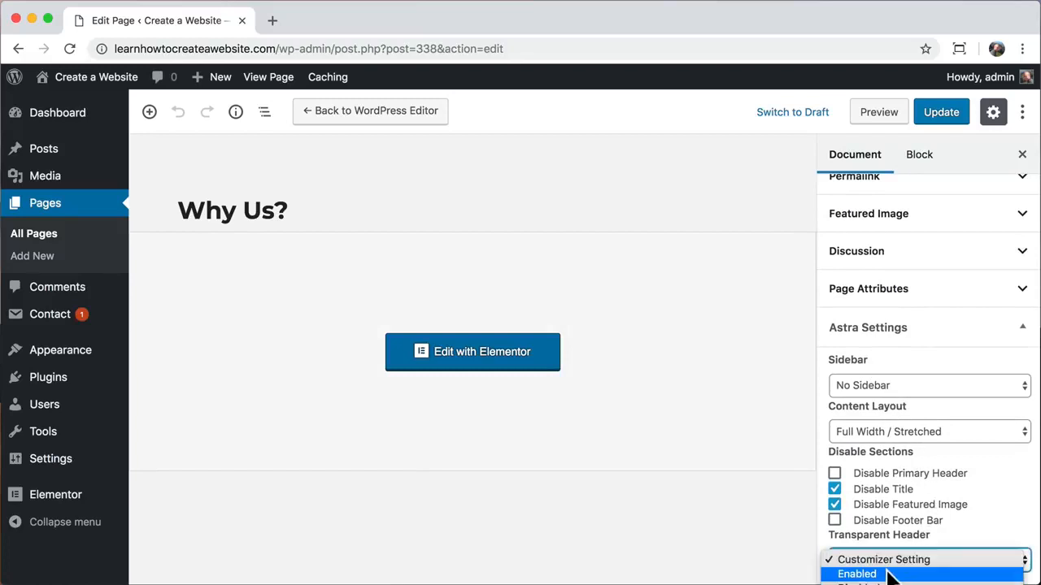
{"action": "left_click", "coordinate": [891, 574]}
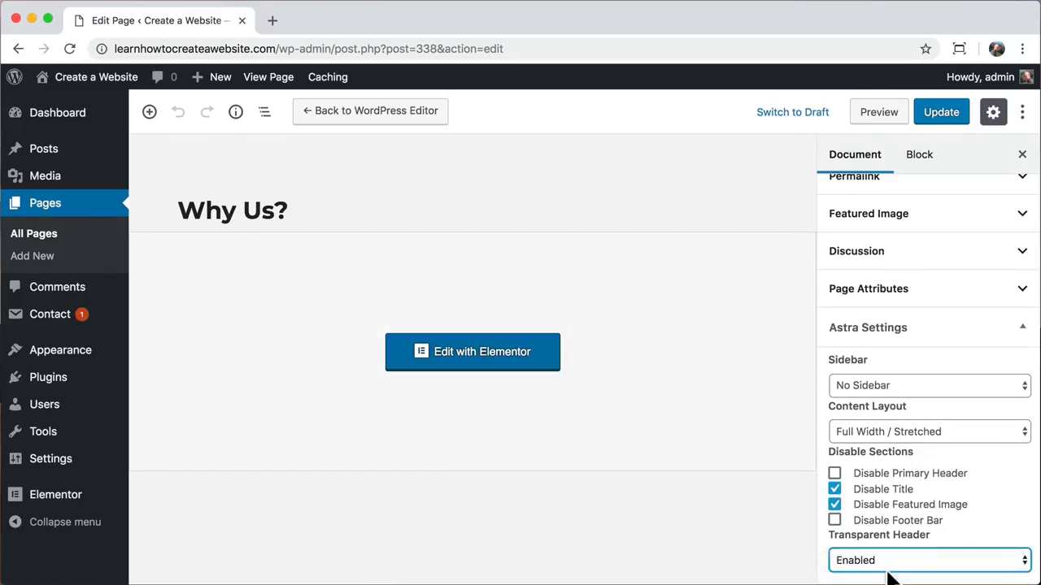
{"action": "left_click", "coordinate": [941, 113]}
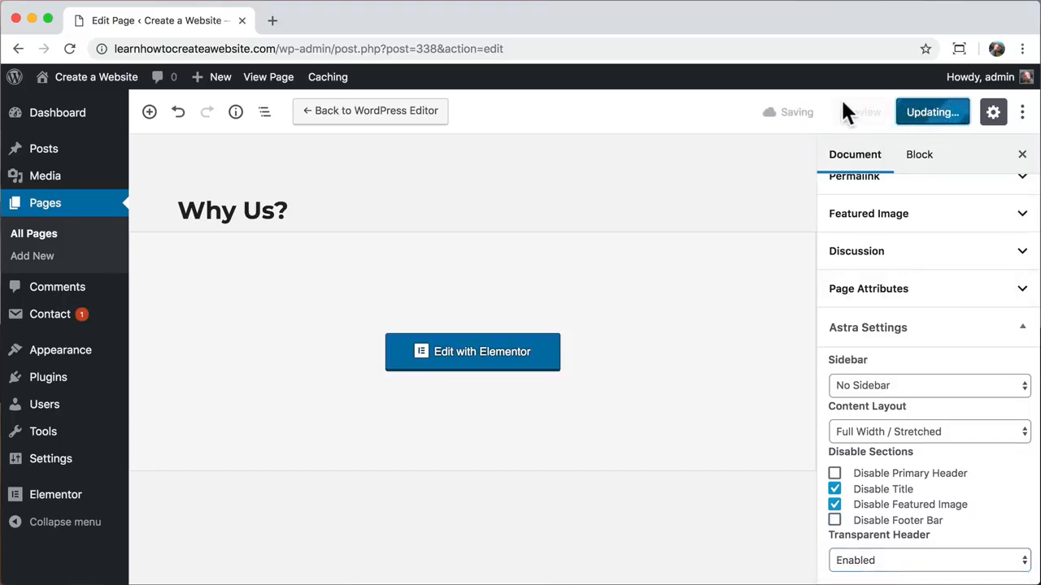
{"action": "left_click", "coordinate": [267, 80]}
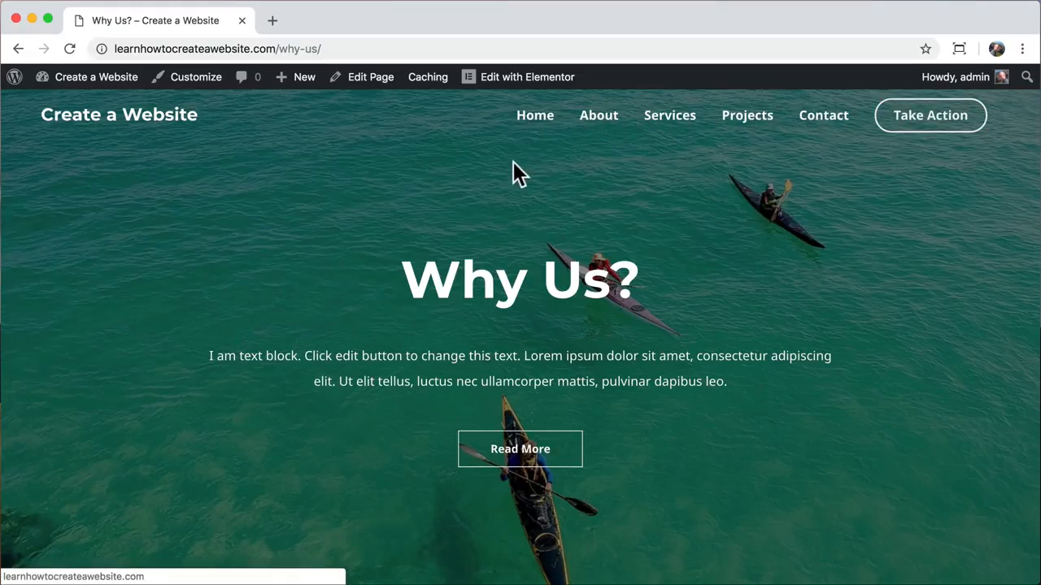
- Add the Why Us? page to the main Menu in the Customizer
{"action": "left_click", "coordinate": [205, 85]}
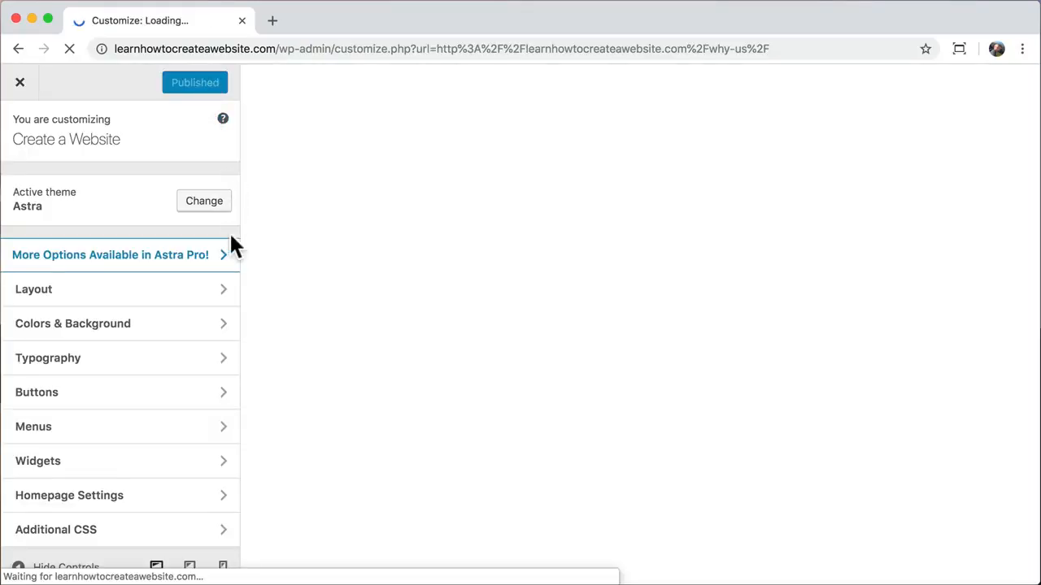
{"action": "left_click", "coordinate": [167, 431]}
{"action": "left_click", "coordinate": [205, 218]}
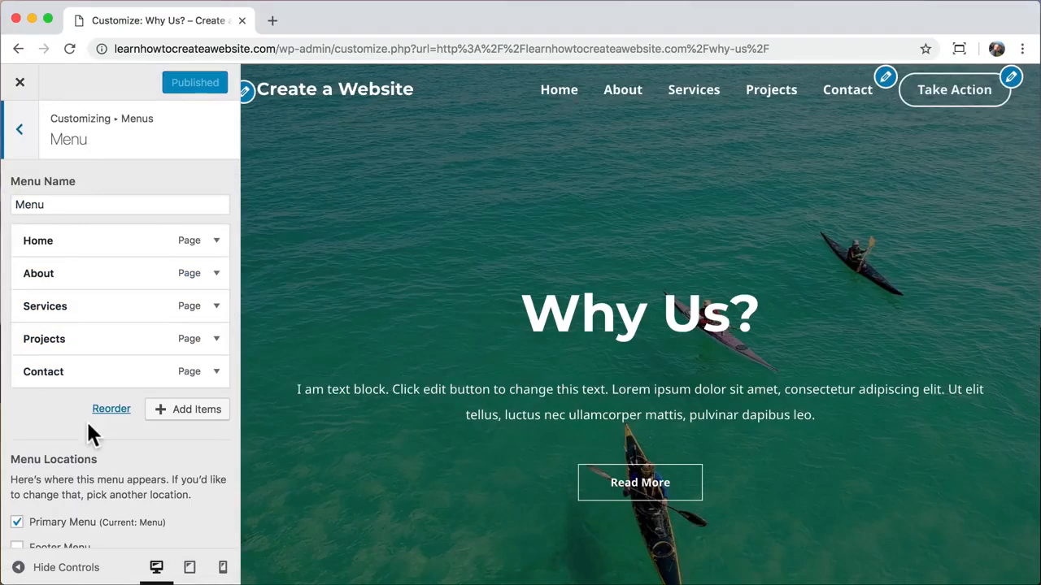
{"action": "left_click", "coordinate": [190, 410]}
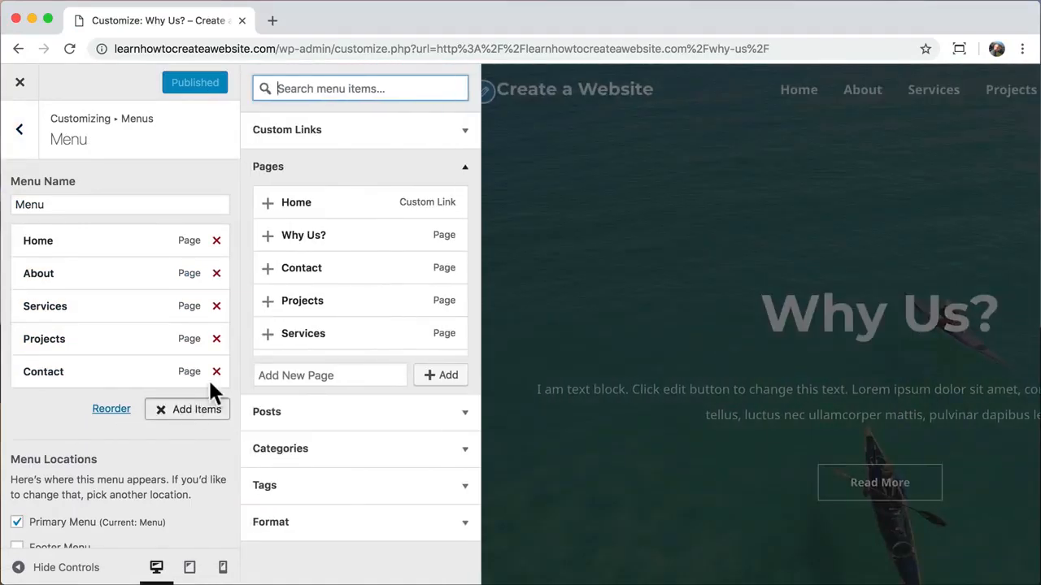
{"action": "left_click", "coordinate": [270, 238]}
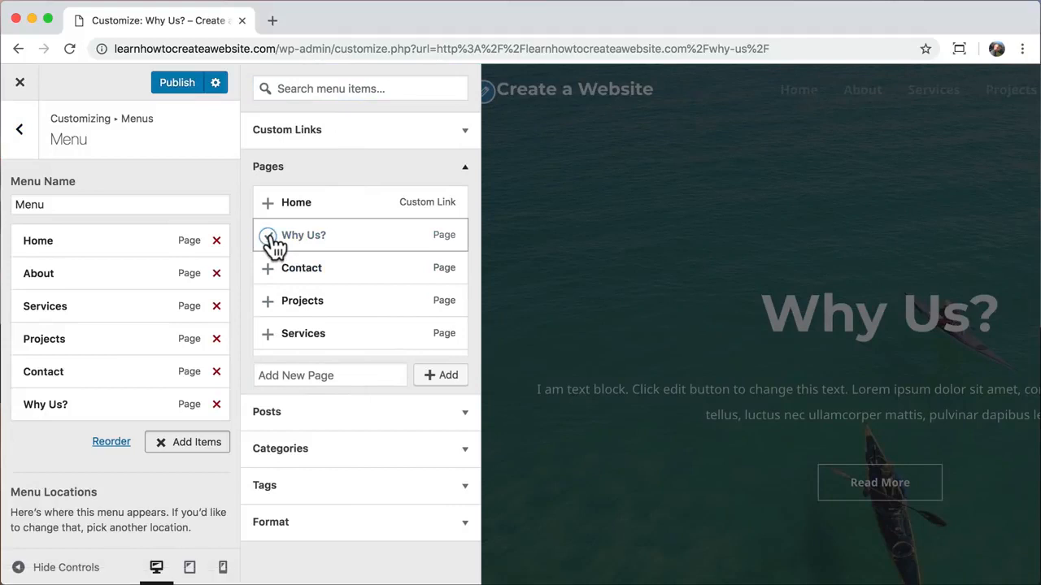
- Nest Why Us? under About as a submenu item, then return to the menus list
{"action": "left_click", "coordinate": [464, 169]}
{"action": "left_click_drag", "start_coordinate": [65, 410], "coordinate": [50, 306]}
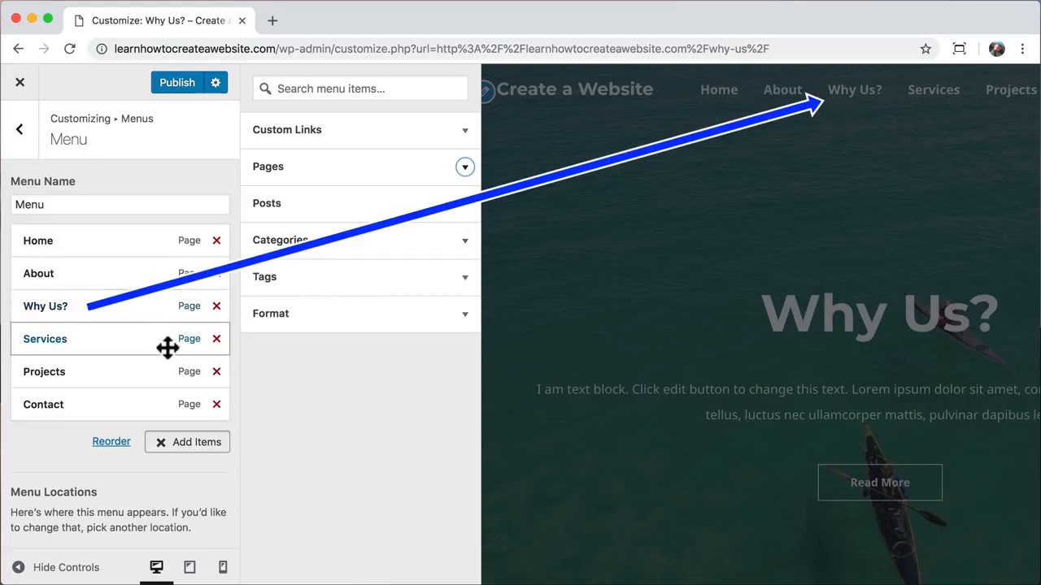
{"action": "left_click", "coordinate": [161, 447]}
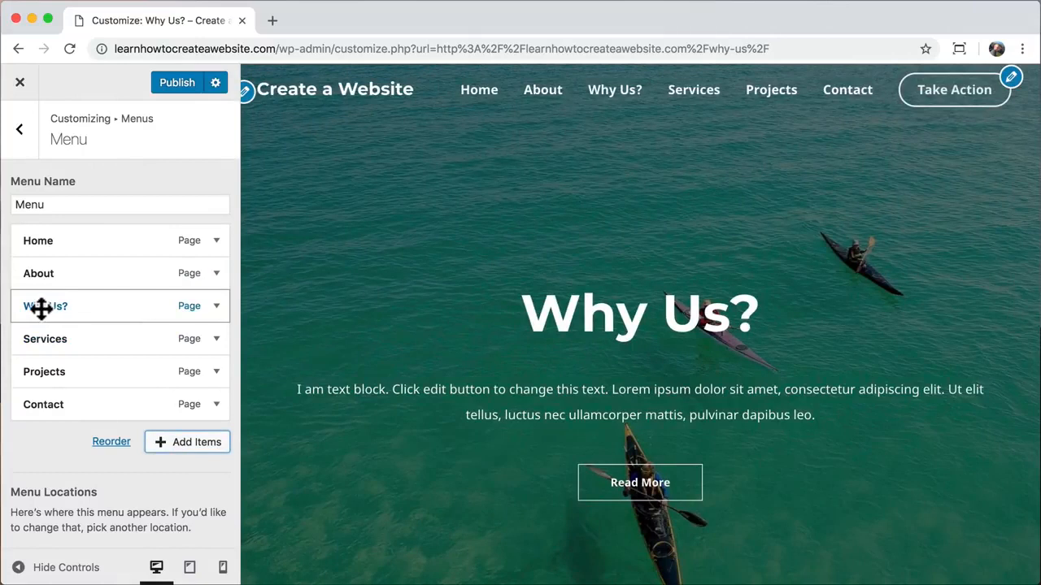
{"action": "left_click_drag", "start_coordinate": [41, 308], "coordinate": [65, 308]}
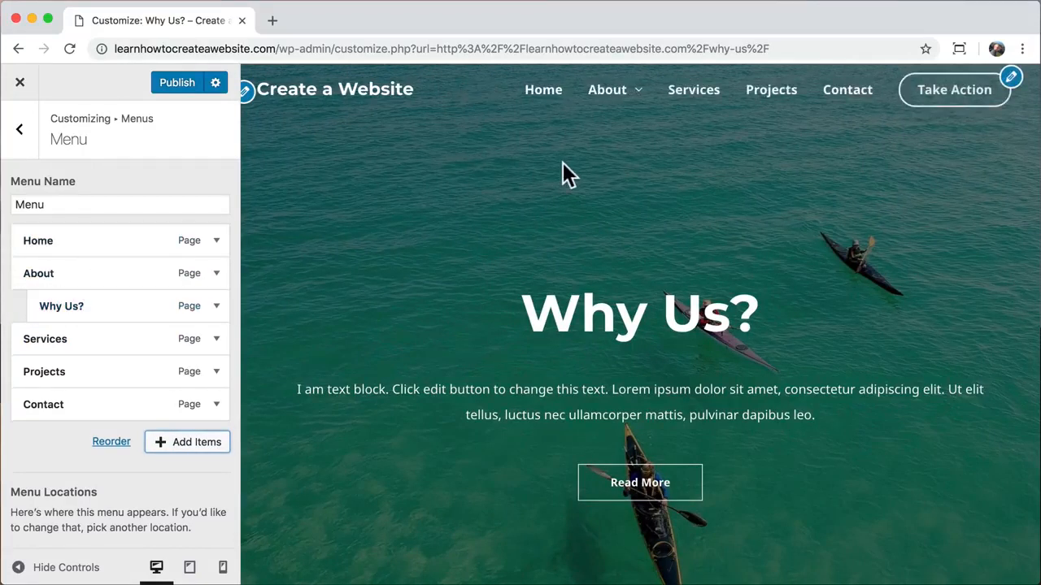
{"action": "mouse_move", "coordinate": [634, 109]}
{"action": "left_click", "coordinate": [21, 132]}
- Make the Transparent Header submenu background colour fully transparent
{"action": "left_click", "coordinate": [23, 135]}
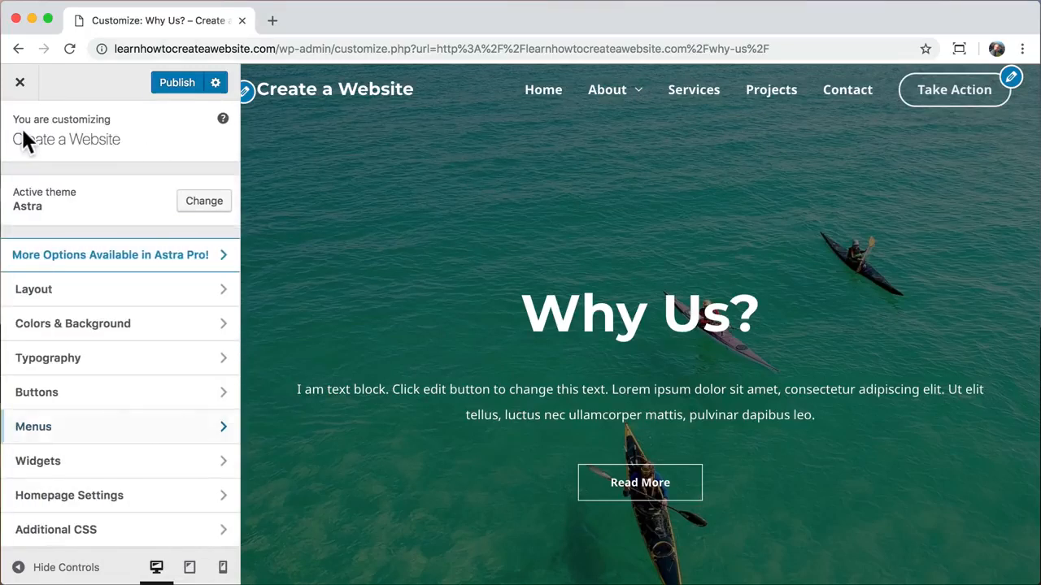
{"action": "left_click", "coordinate": [137, 332]}
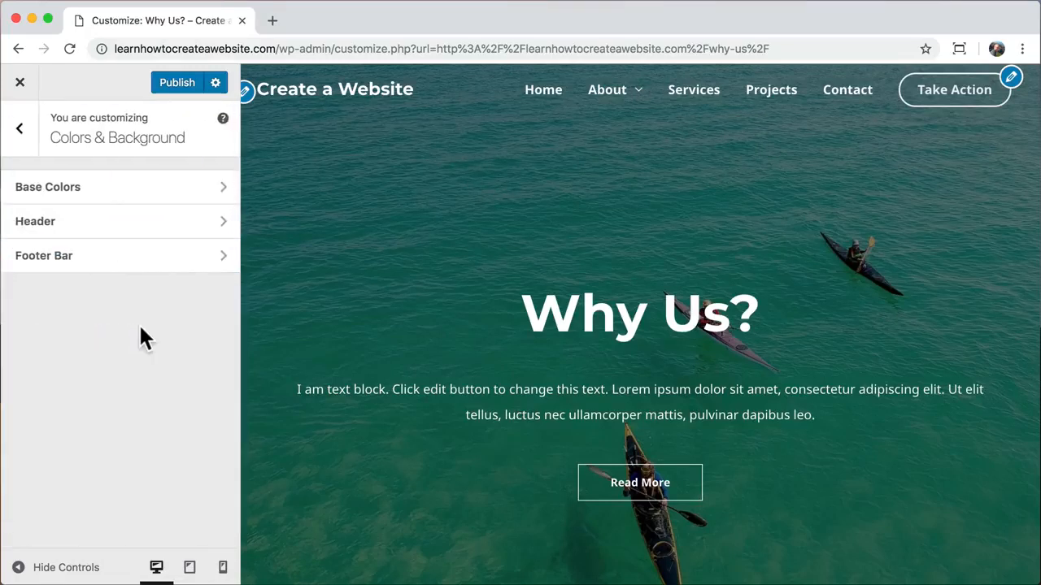
{"action": "left_click", "coordinate": [115, 230]}
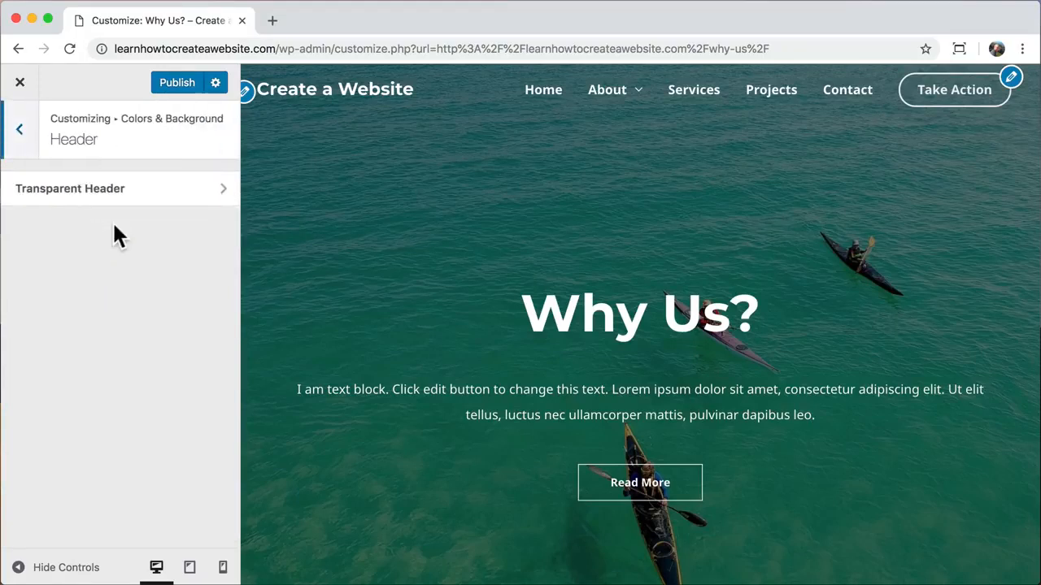
{"action": "left_click", "coordinate": [143, 209]}
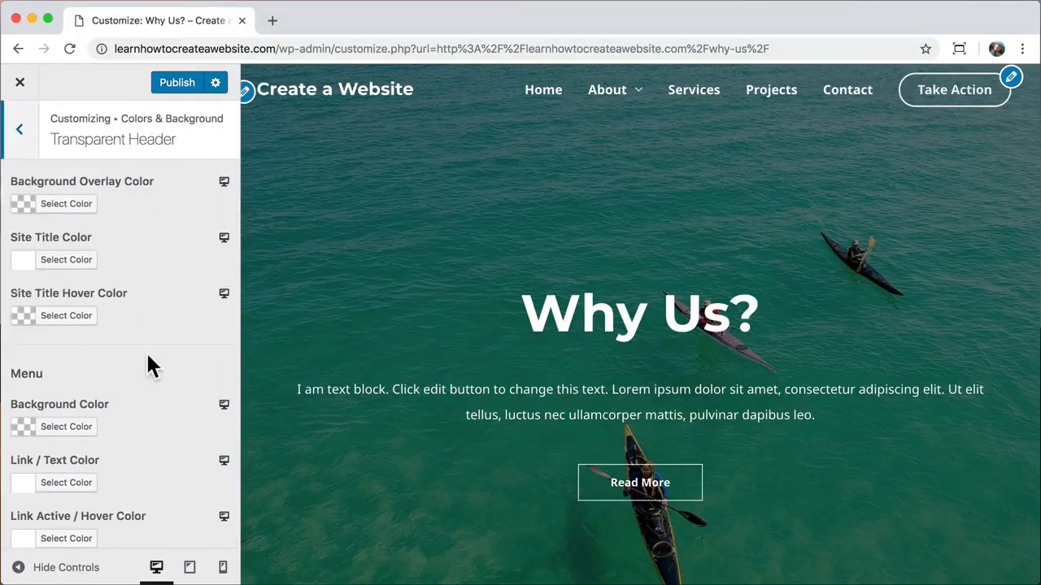
{"action": "scroll", "coordinate": [149, 362], "scroll_direction": "down", "scroll_amount": 5}
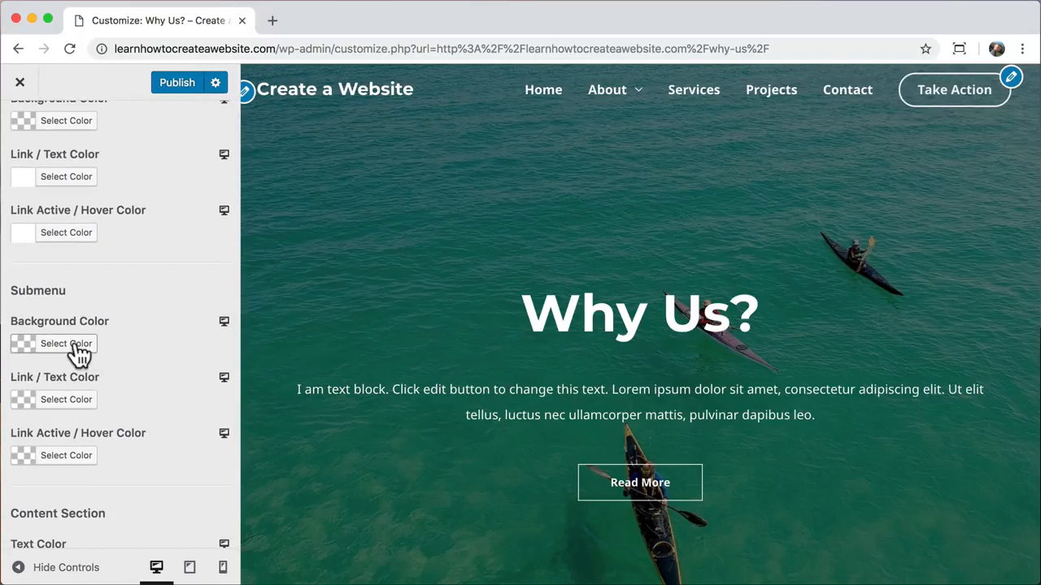
{"action": "left_click", "coordinate": [67, 344]}
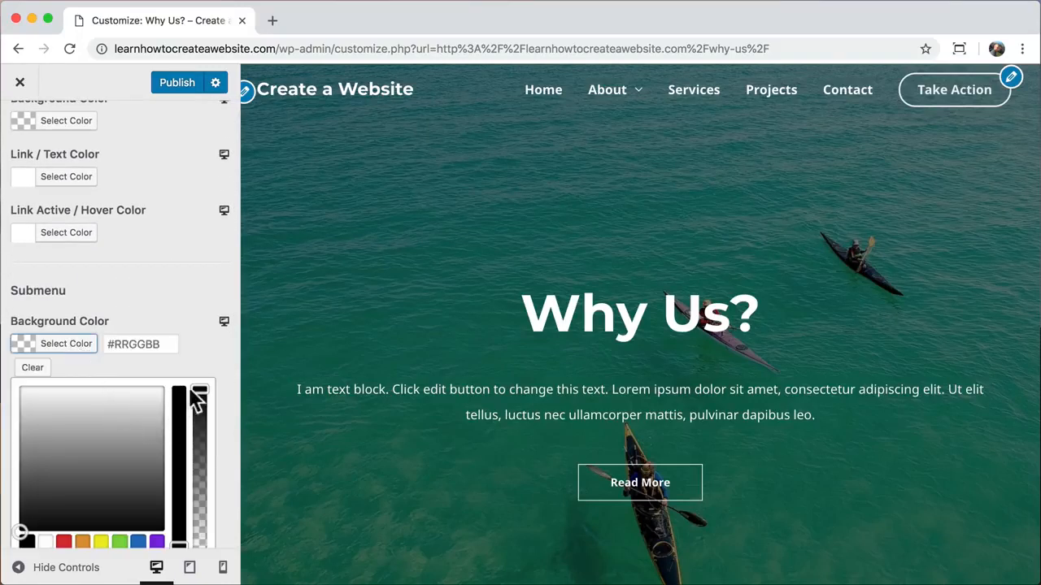
{"action": "left_click_drag", "start_coordinate": [197, 399], "coordinate": [199, 543]}
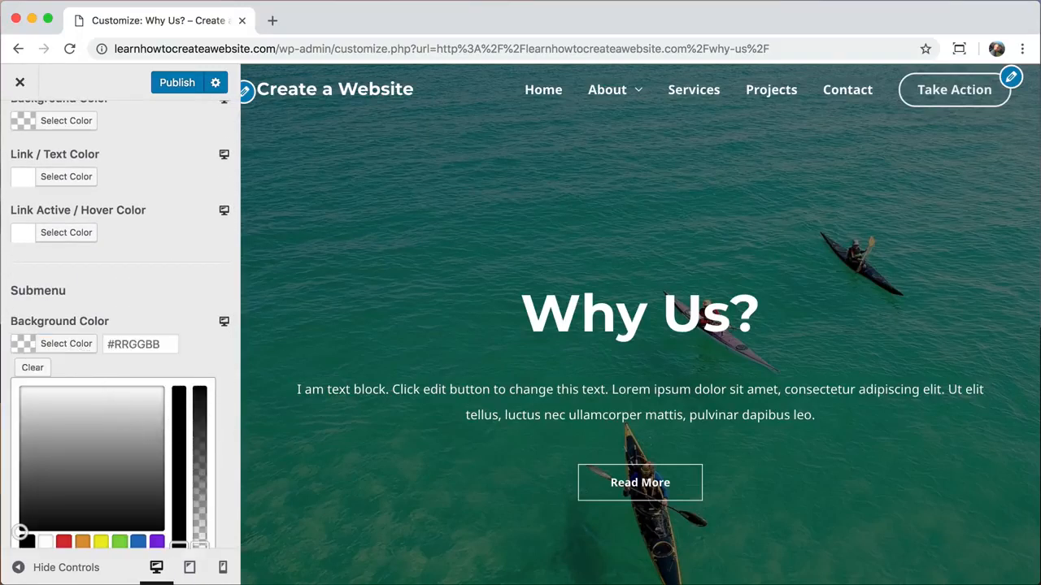
{"action": "mouse_move", "coordinate": [623, 93]}
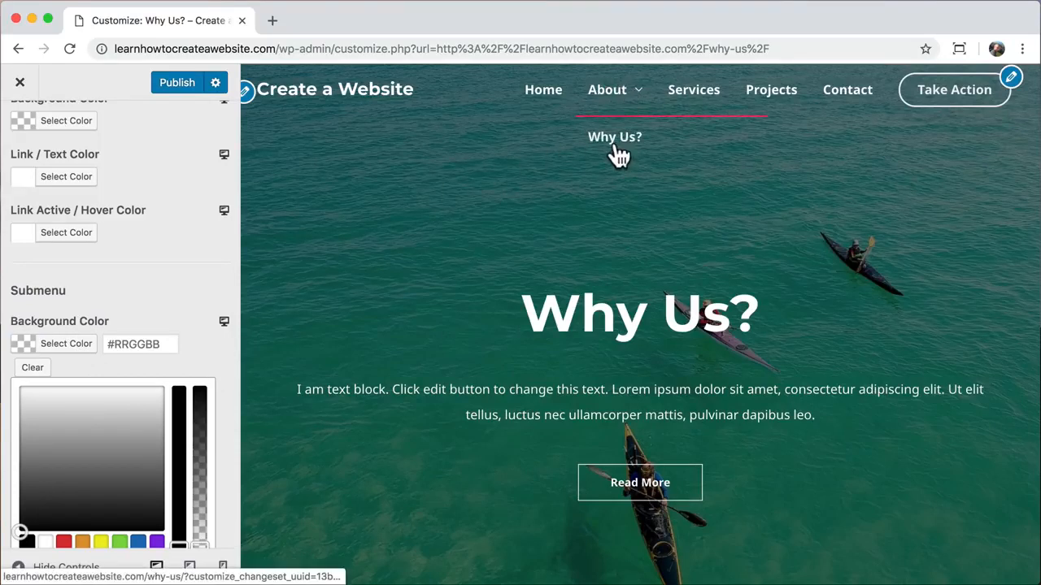
{"action": "left_click", "coordinate": [173, 262]}
{"action": "scroll", "coordinate": [173, 262], "scroll_direction": "up", "scroll_amount": 5}
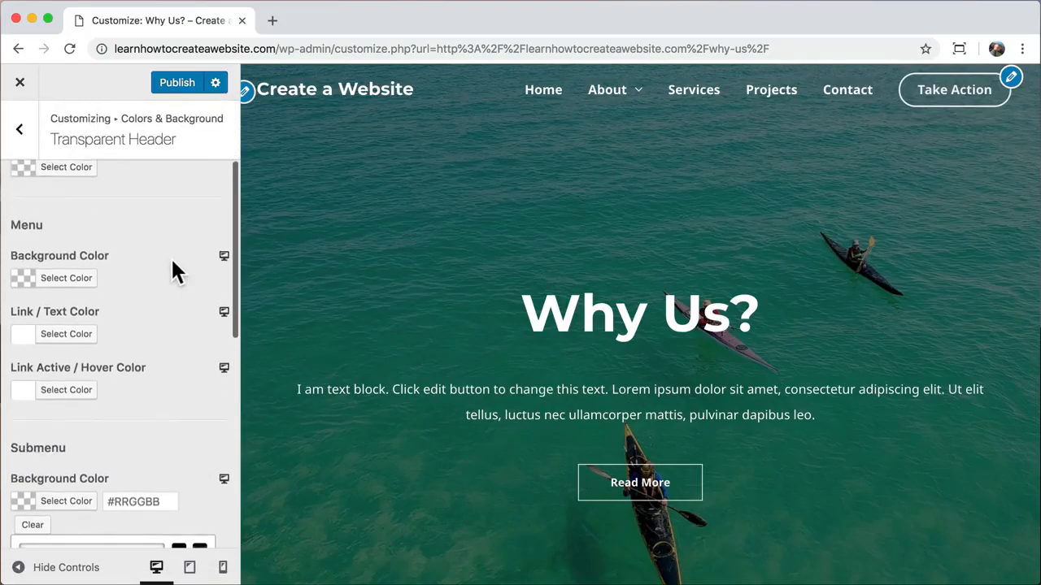
{"action": "left_click", "coordinate": [25, 135]}
{"action": "left_click", "coordinate": [26, 135]}
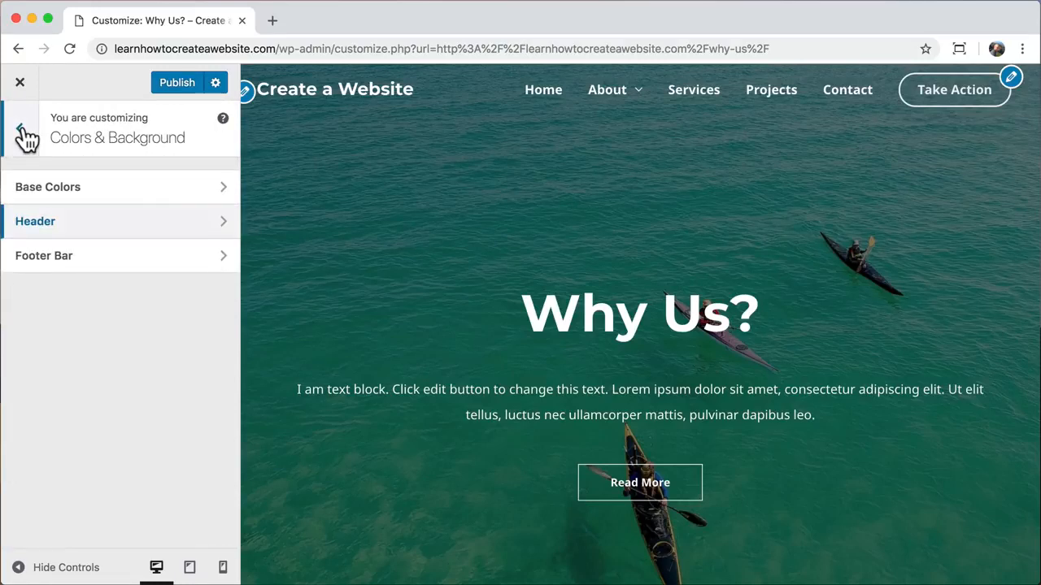
- Change the base Theme Color to green #54f21f and try to leave the Customizer
{"action": "left_click", "coordinate": [116, 188]}
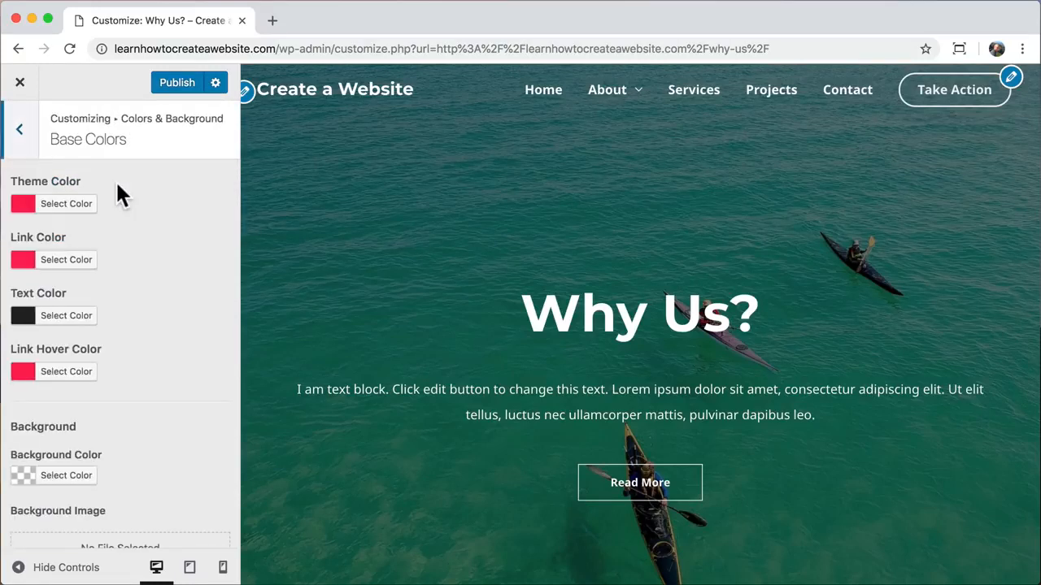
{"action": "left_click", "coordinate": [70, 204]}
{"action": "left_click_drag", "start_coordinate": [111, 252], "coordinate": [62, 237]}
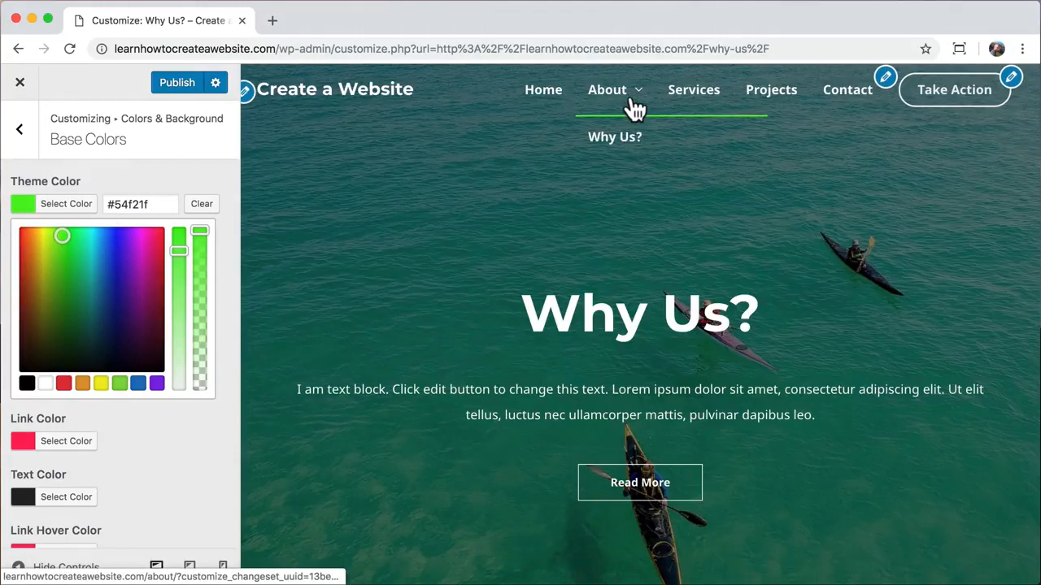
{"action": "left_click", "coordinate": [22, 84]}
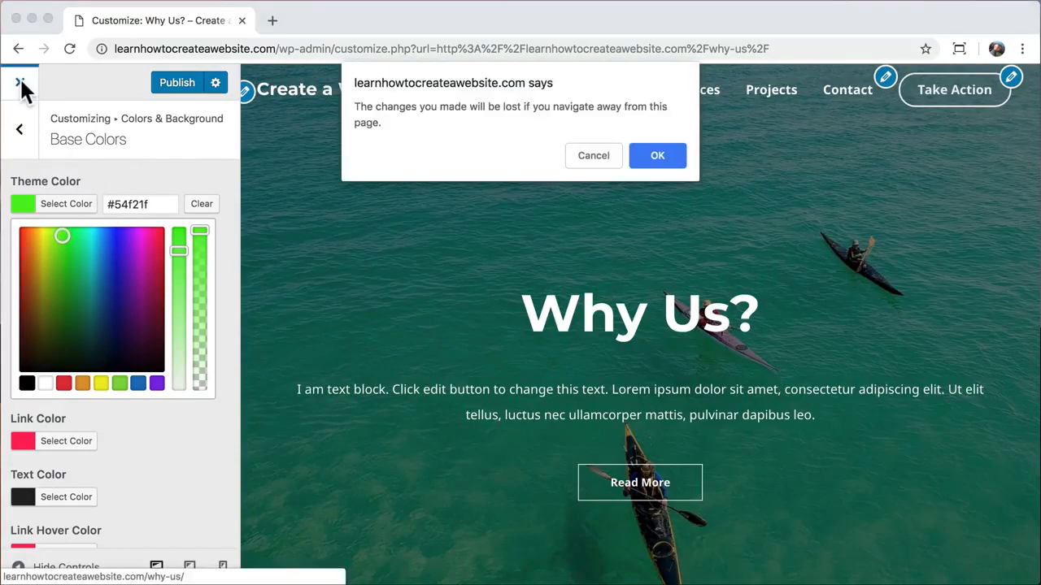
- Discard the unsaved colour changes and reopen the Customizer on the Why Us? page
{"action": "left_click", "coordinate": [672, 155]}
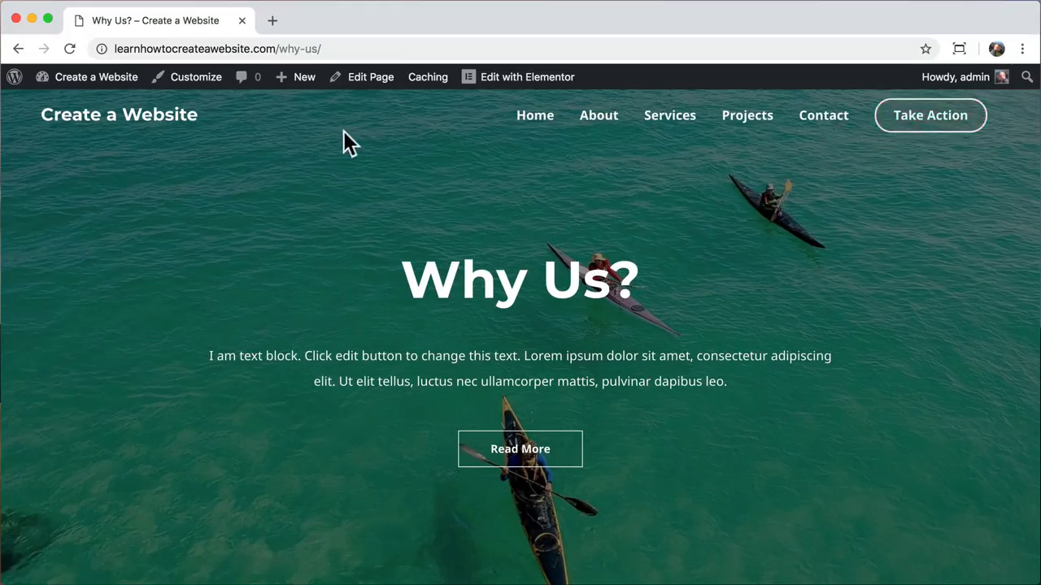
{"action": "left_click", "coordinate": [198, 84]}
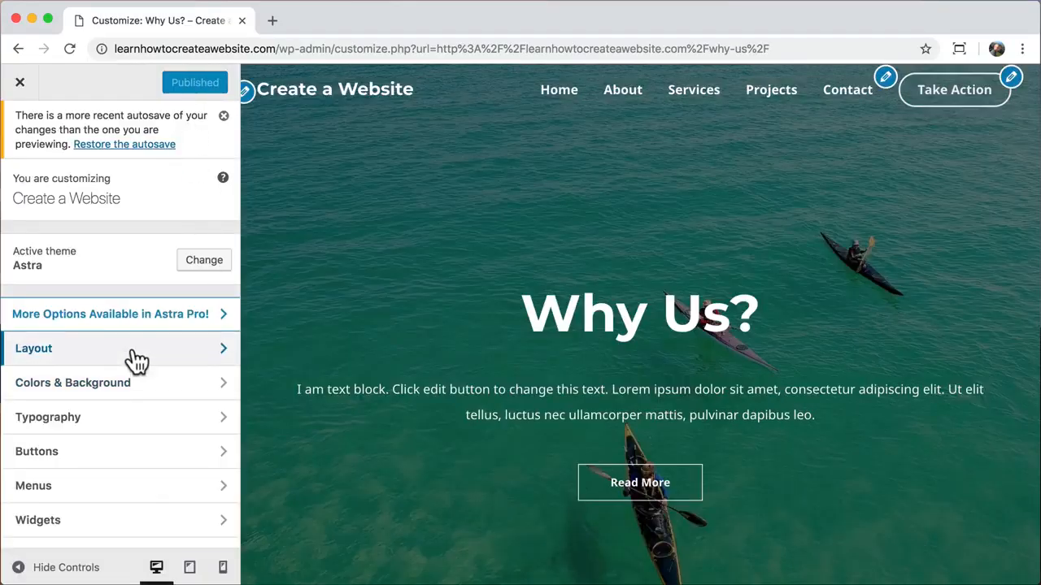
- In the Primary Header settings, try other last-menu-item options and restore Button
{"action": "left_click", "coordinate": [135, 356]}
{"action": "left_click", "coordinate": [154, 287]}
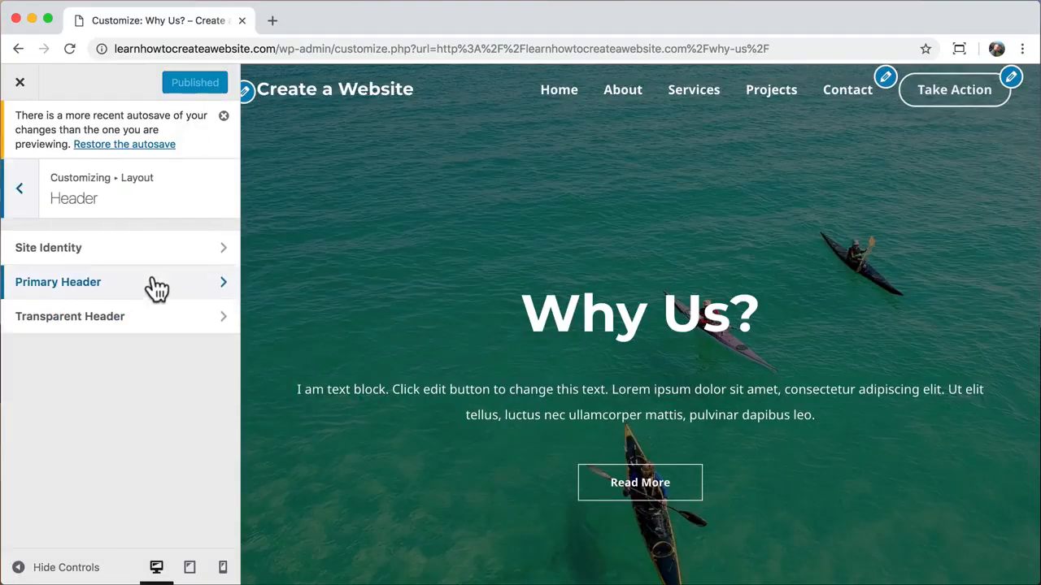
{"action": "left_click", "coordinate": [157, 286]}
{"action": "scroll", "coordinate": [158, 286], "scroll_direction": "down", "scroll_amount": 2}
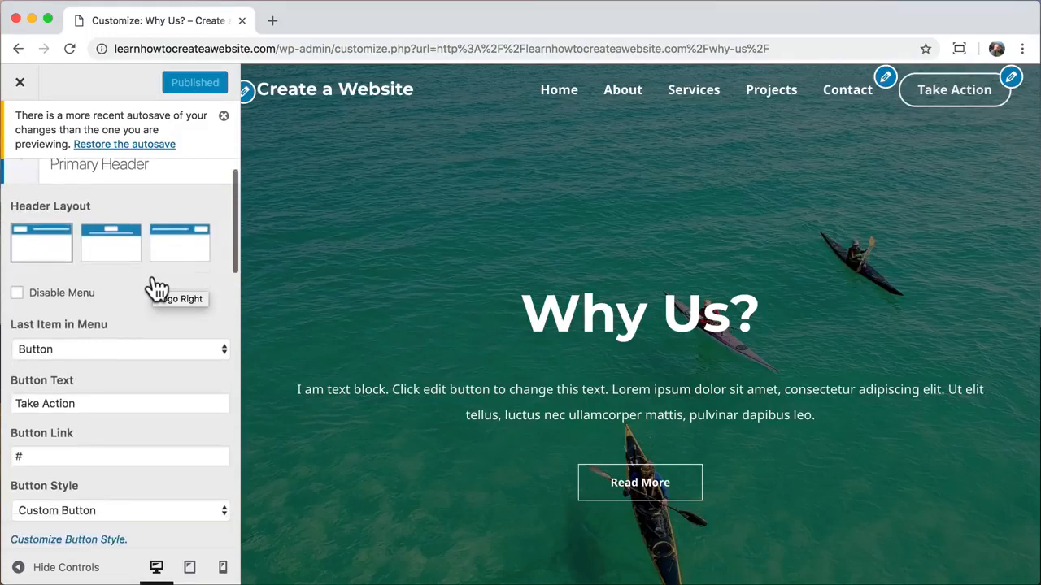
{"action": "left_click", "coordinate": [108, 315]}
{"action": "left_click", "coordinate": [102, 283]}
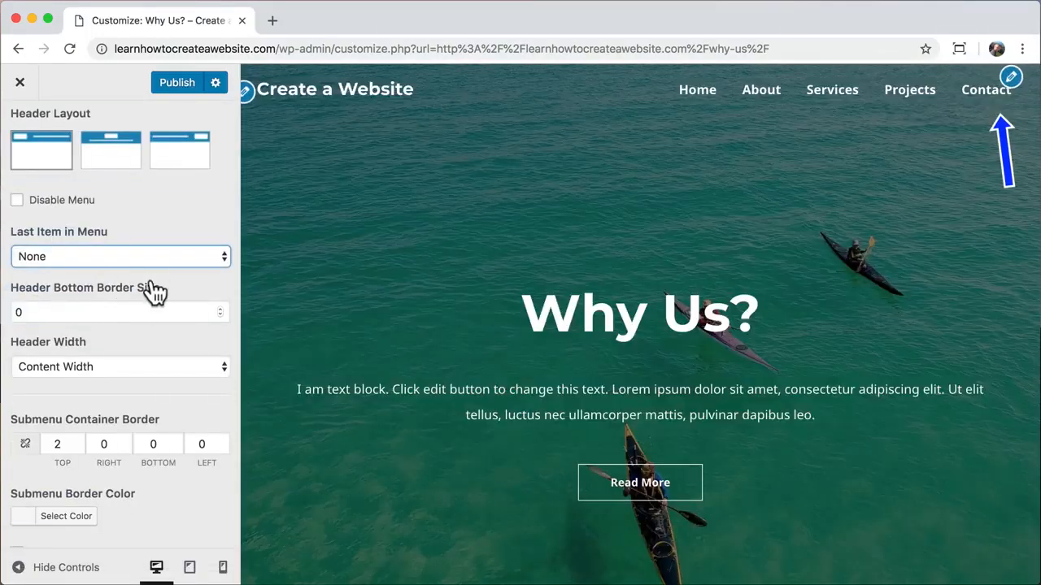
{"action": "left_click", "coordinate": [155, 250]}
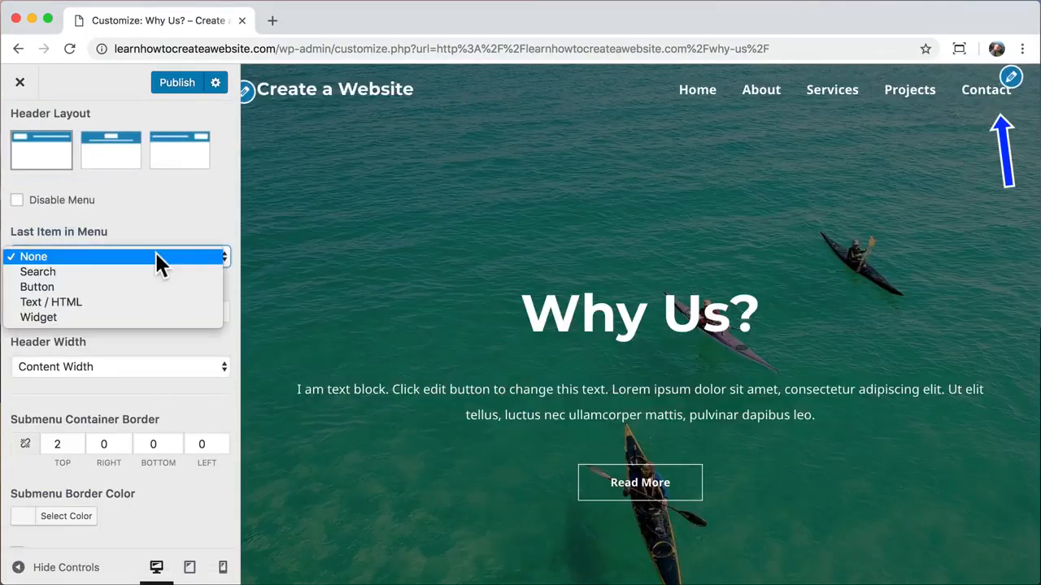
{"action": "left_click", "coordinate": [133, 276]}
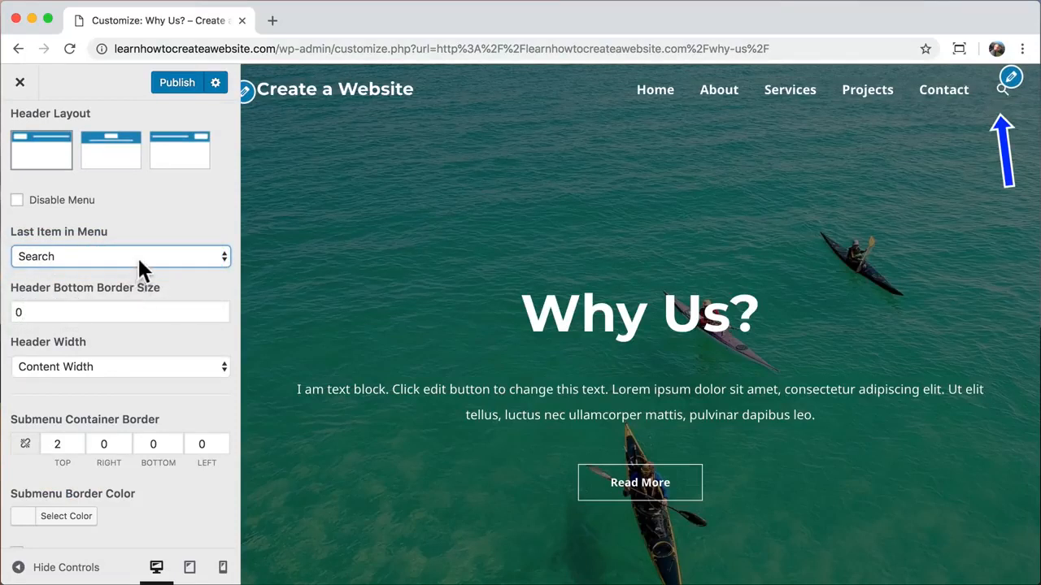
{"action": "left_click", "coordinate": [138, 256]}
{"action": "left_click", "coordinate": [123, 272]}
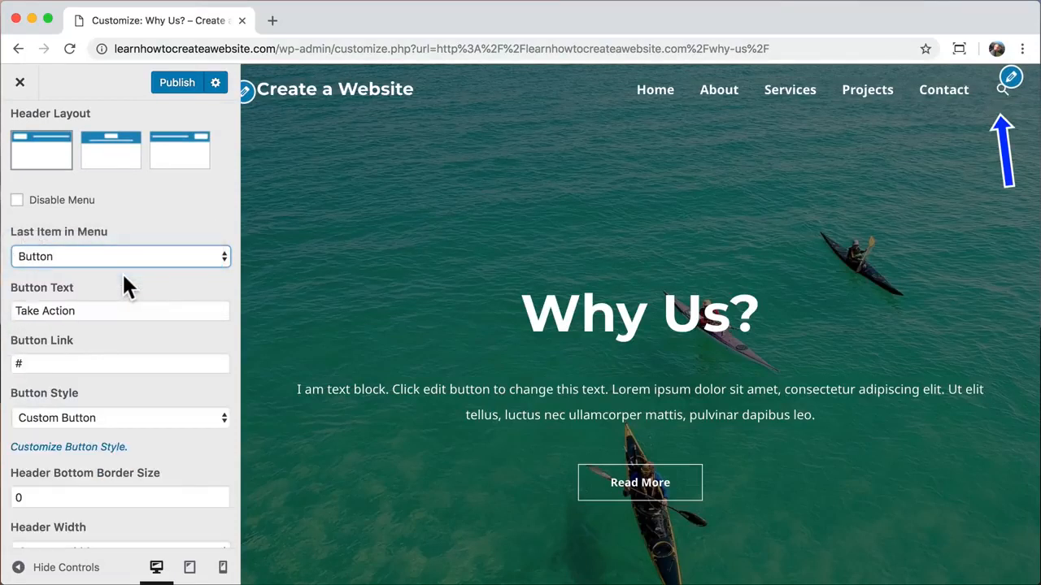
- Rename the header button to 'Contact' and set its link to /contact
{"action": "left_click", "coordinate": [98, 311]}
{"action": "left_click_drag", "start_coordinate": [98, 311], "coordinate": [19, 304]}
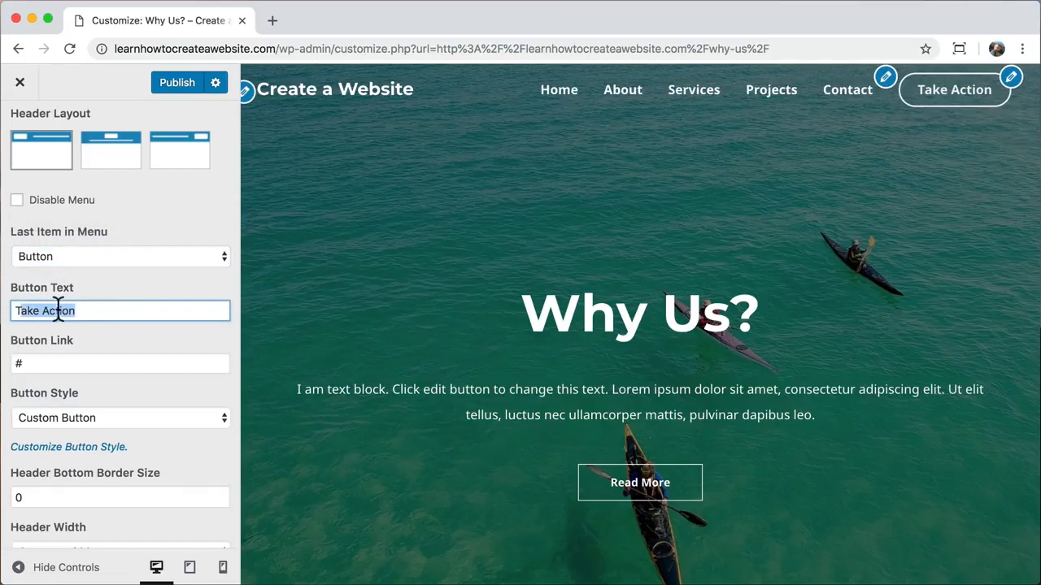
{"action": "triple_click", "coordinate": [56, 311]}
{"action": "type", "text": "Contact"}
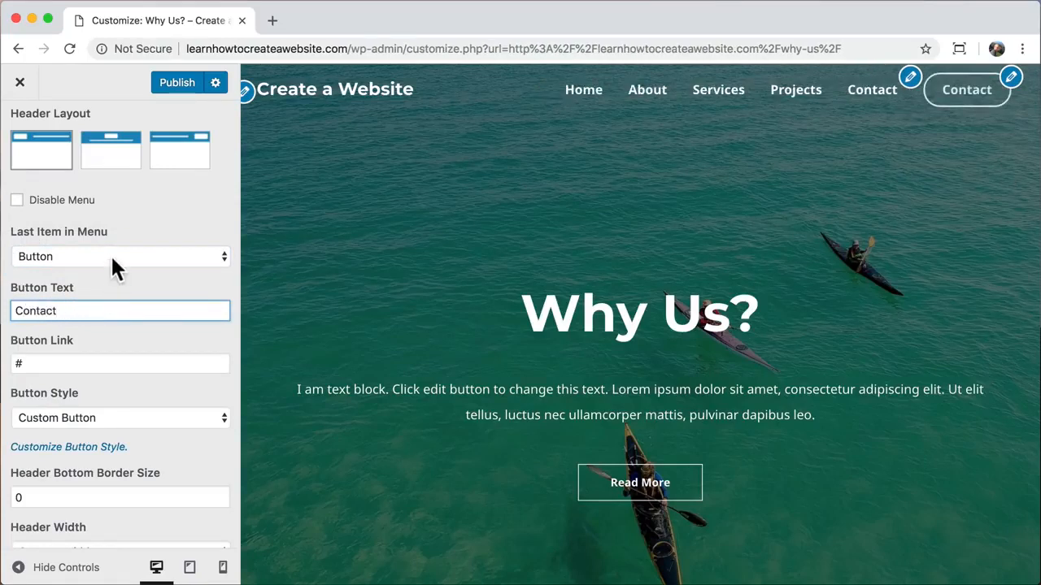
{"action": "left_click", "coordinate": [112, 260]}
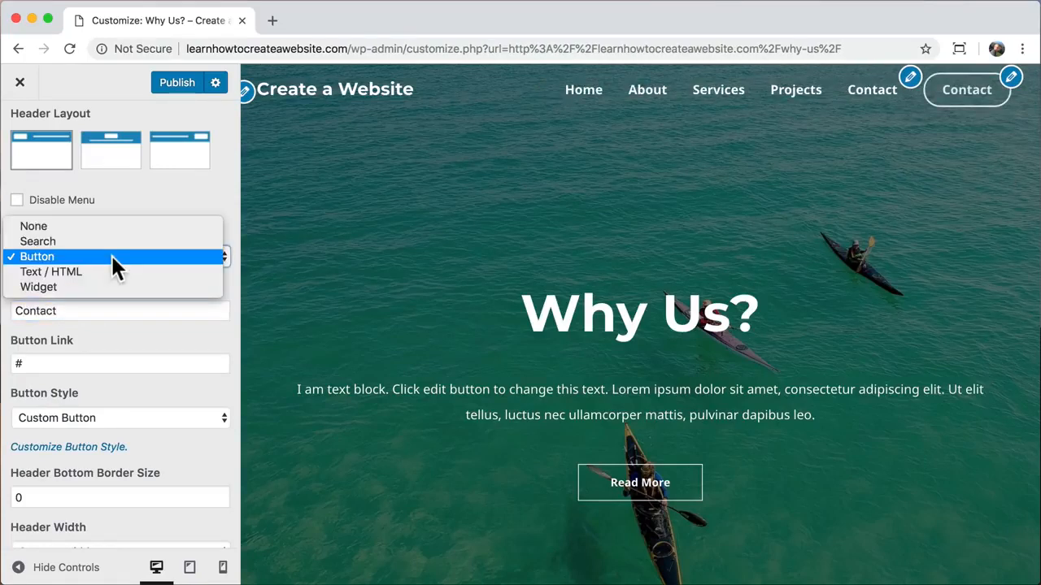
{"action": "left_click", "coordinate": [111, 256]}
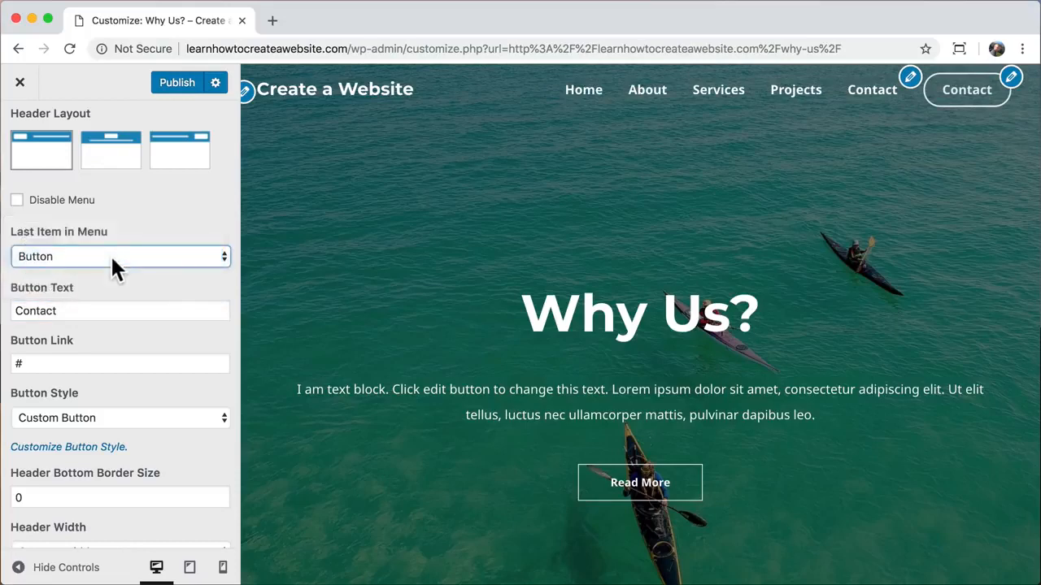
{"action": "left_click", "coordinate": [91, 310]}
{"action": "left_click", "coordinate": [50, 362]}
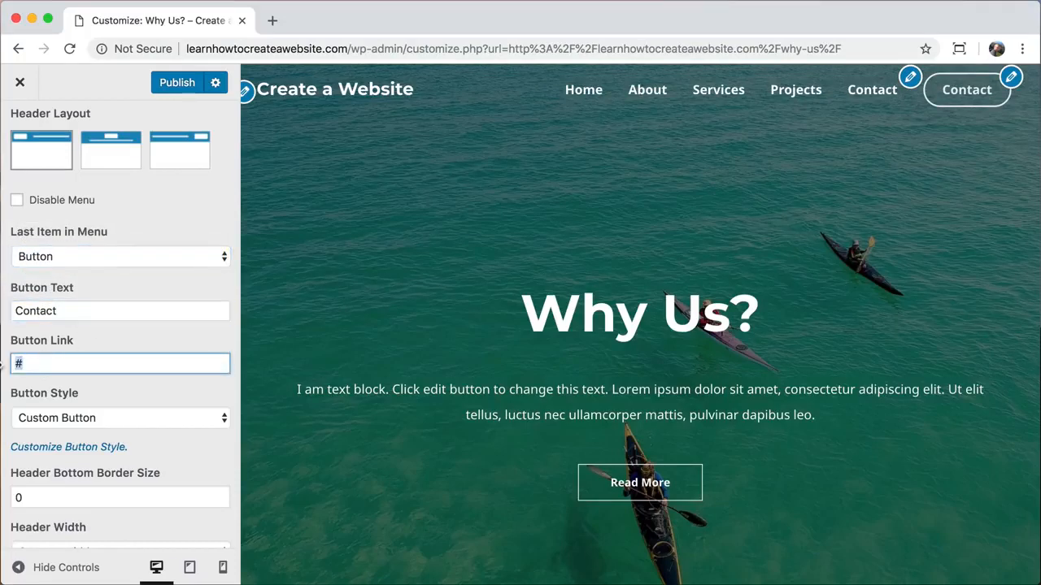
{"action": "type", "text": "/contact"}
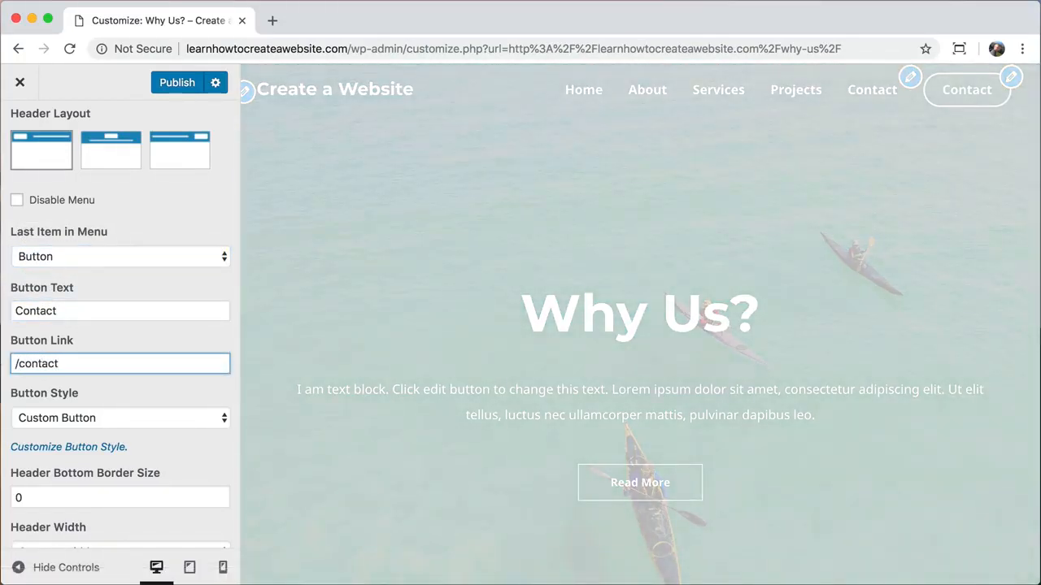
{"action": "scroll", "coordinate": [163, 375], "scroll_direction": "down", "scroll_amount": 1}
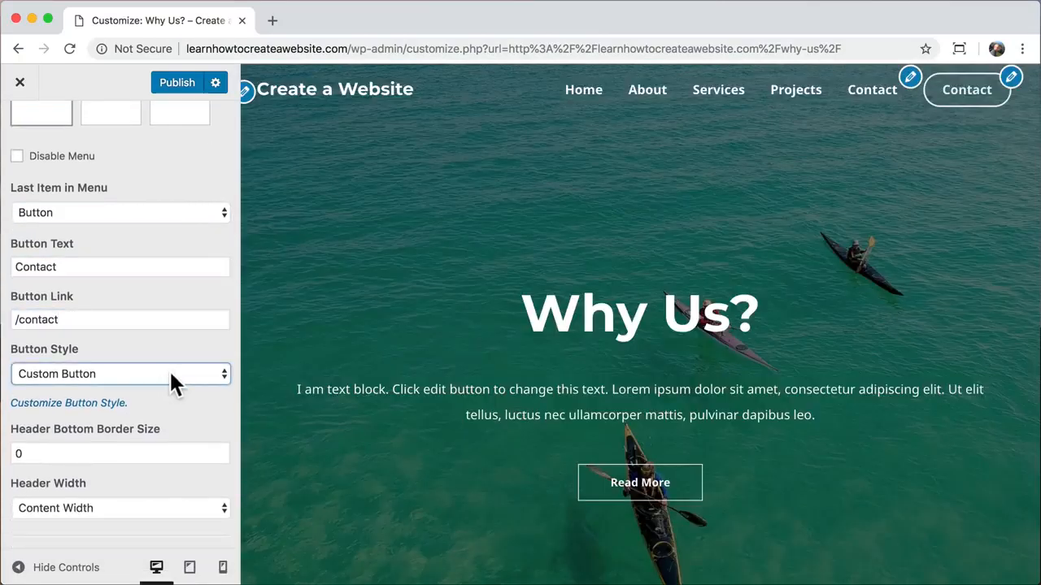
- In Transparent Header Button settings, clear the background hover colour and copy the border hover hex
{"action": "left_click", "coordinate": [81, 402]}
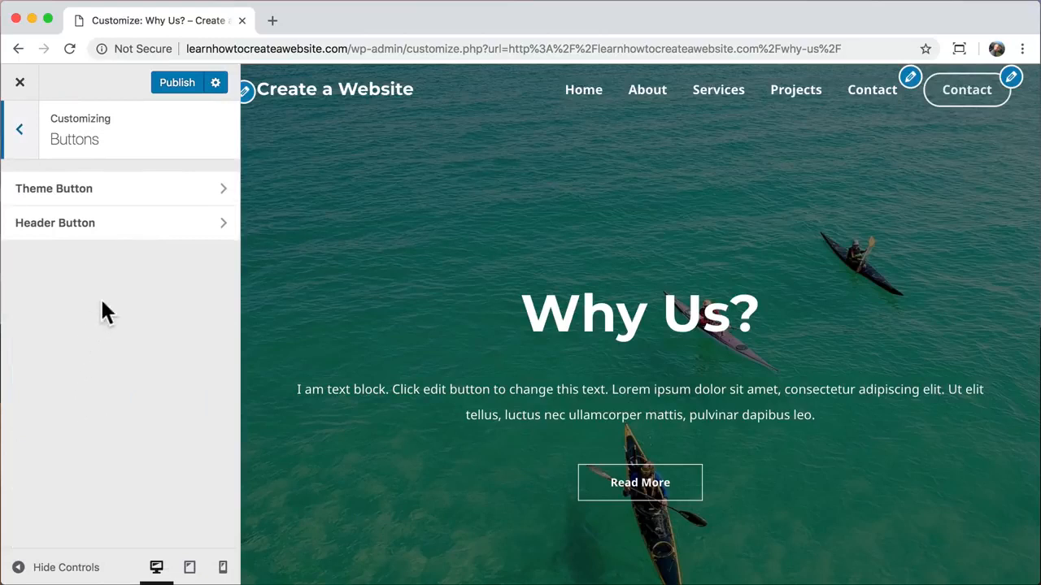
{"action": "left_click", "coordinate": [140, 232]}
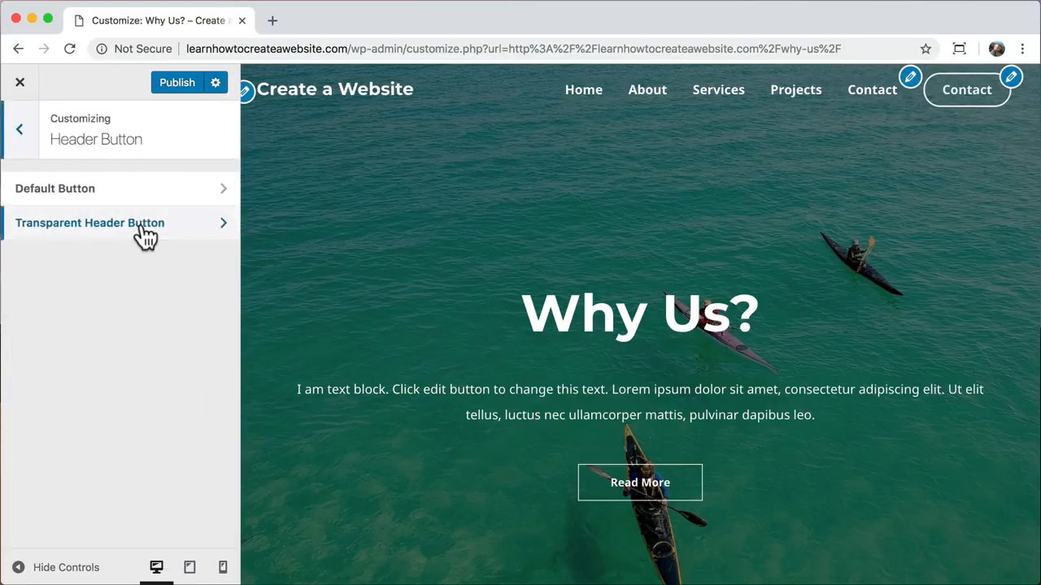
{"action": "left_click", "coordinate": [142, 230]}
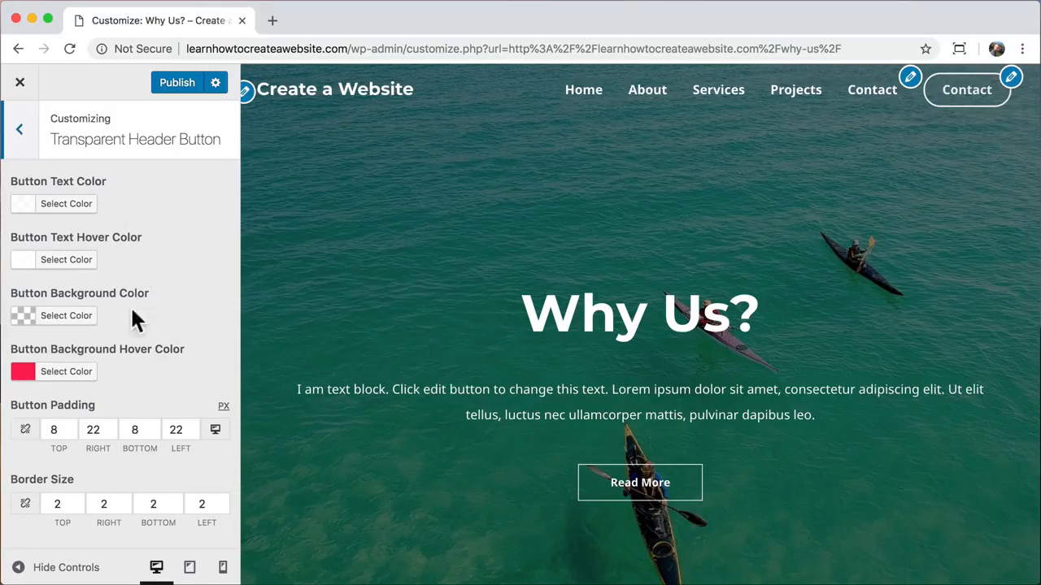
{"action": "left_click", "coordinate": [72, 387]}
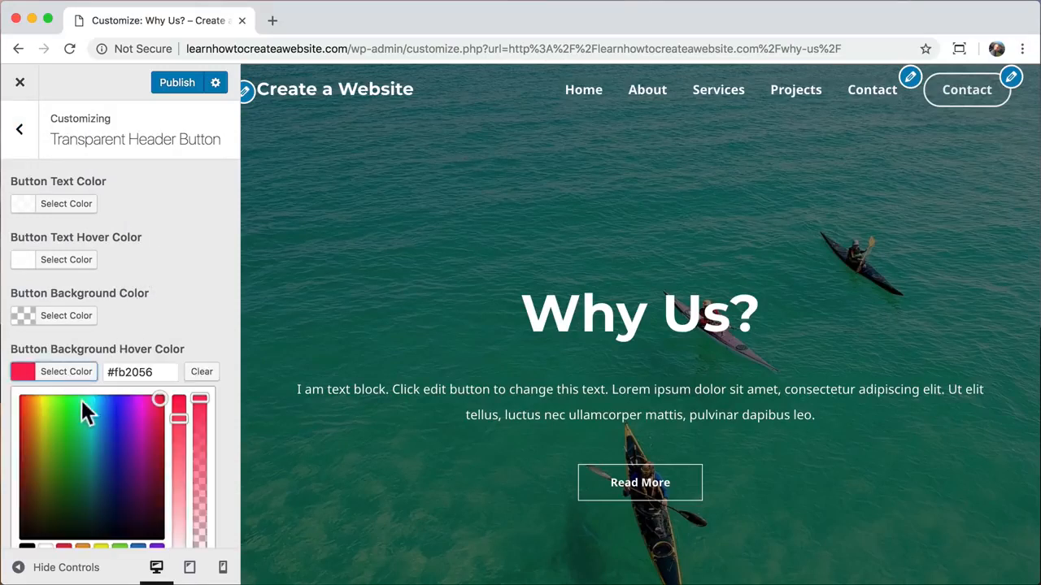
{"action": "left_click_drag", "start_coordinate": [81, 411], "coordinate": [36, 404]}
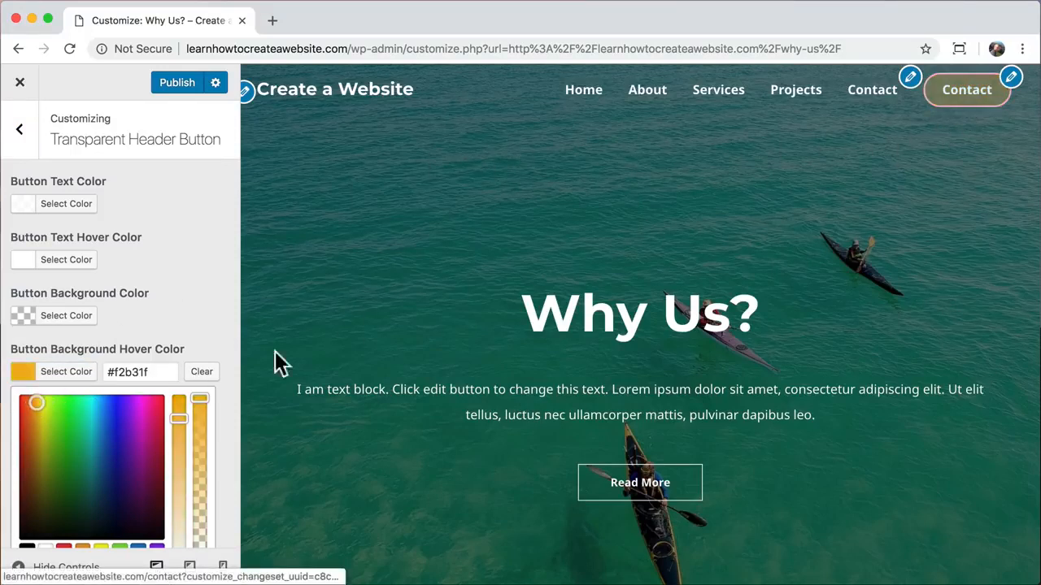
{"action": "left_click", "coordinate": [202, 372]}
{"action": "scroll", "coordinate": [209, 376], "scroll_direction": "down", "scroll_amount": 3}
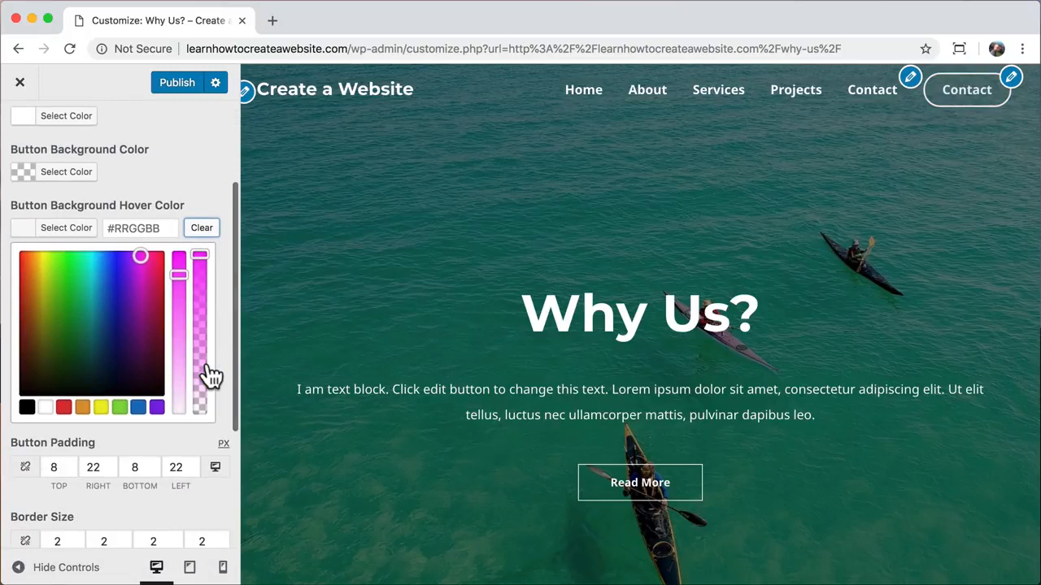
{"action": "scroll", "coordinate": [209, 376], "scroll_direction": "down", "scroll_amount": 4}
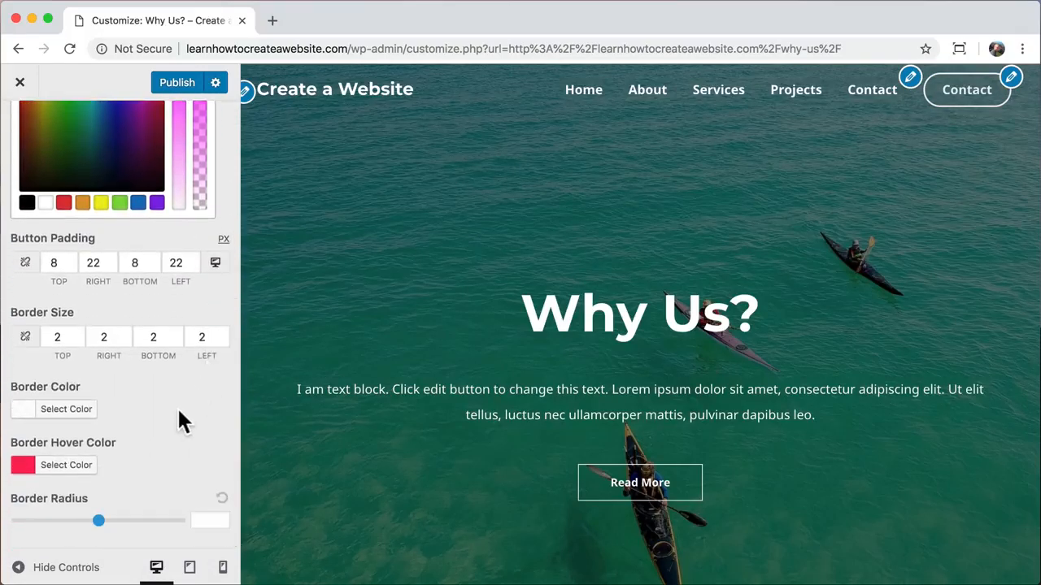
{"action": "left_click", "coordinate": [66, 466]}
{"action": "double_click", "coordinate": [137, 284]}
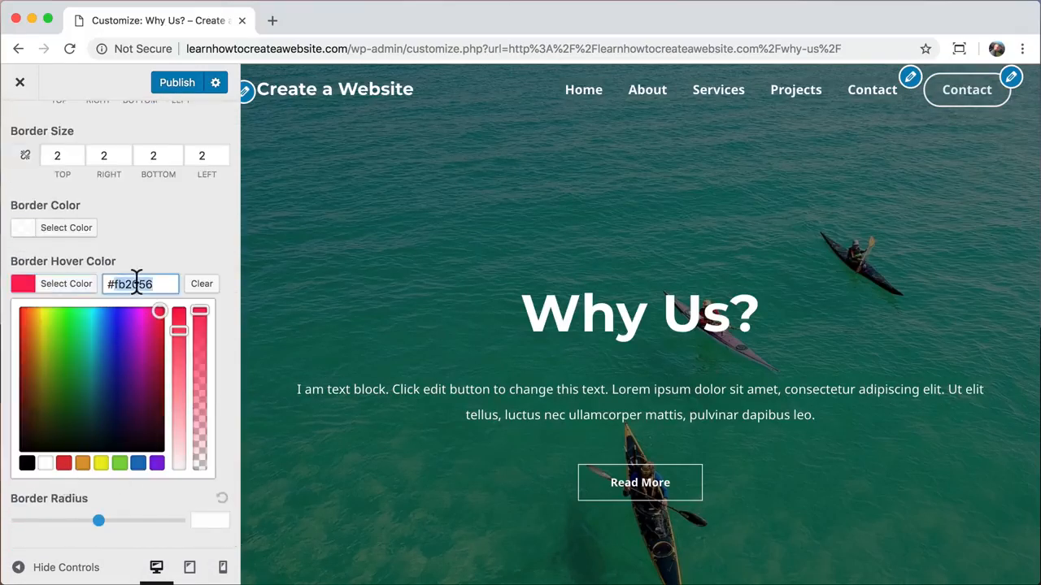
{"action": "left_click", "coordinate": [207, 248]}
- Paste #fb2056 as the button's background hover colour
{"action": "scroll", "coordinate": [210, 227], "scroll_direction": "up", "scroll_amount": 5}
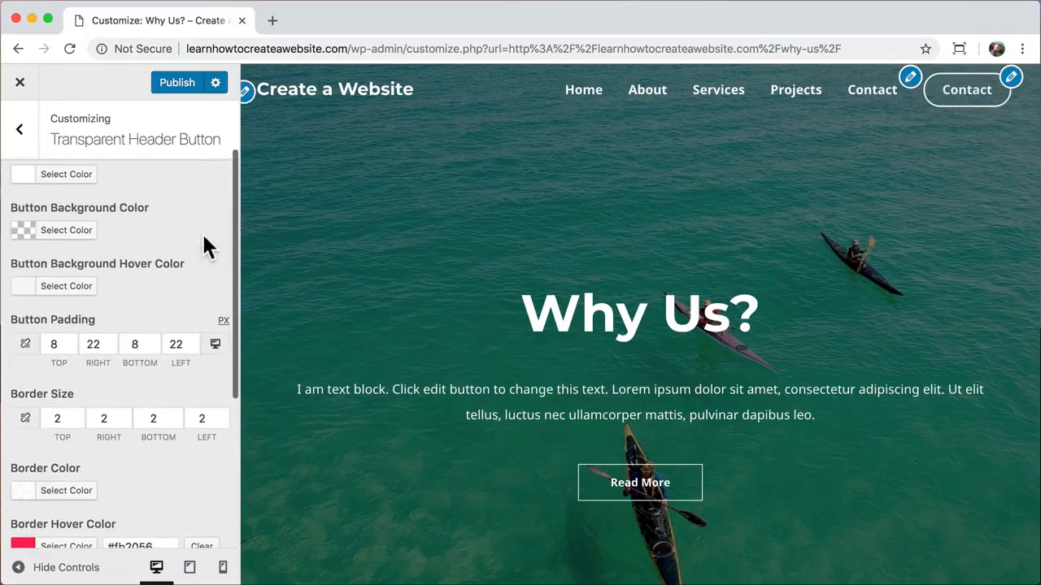
{"action": "scroll", "coordinate": [208, 248], "scroll_direction": "up", "scroll_amount": 2}
{"action": "scroll", "coordinate": [207, 248], "scroll_direction": "up", "scroll_amount": 1}
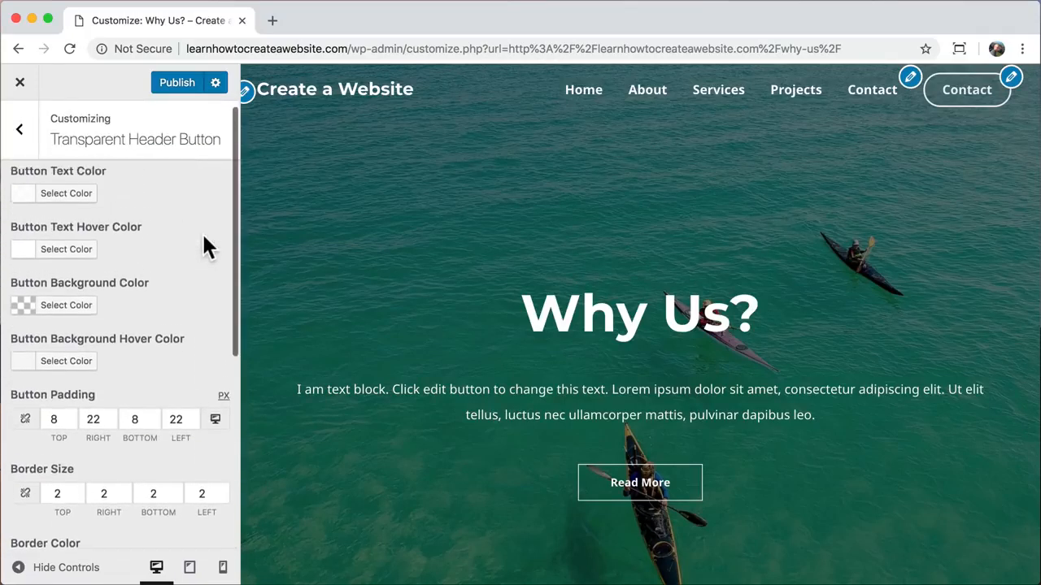
{"action": "scroll", "coordinate": [205, 241], "scroll_direction": "up", "scroll_amount": 1}
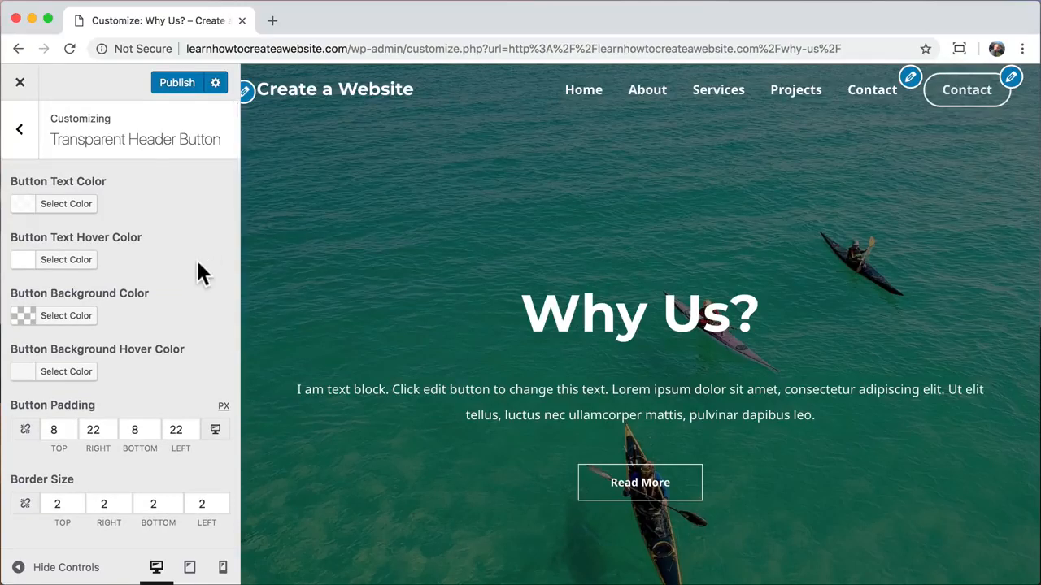
{"action": "scroll", "coordinate": [203, 273], "scroll_direction": "down", "scroll_amount": 1}
{"action": "left_click", "coordinate": [71, 355]}
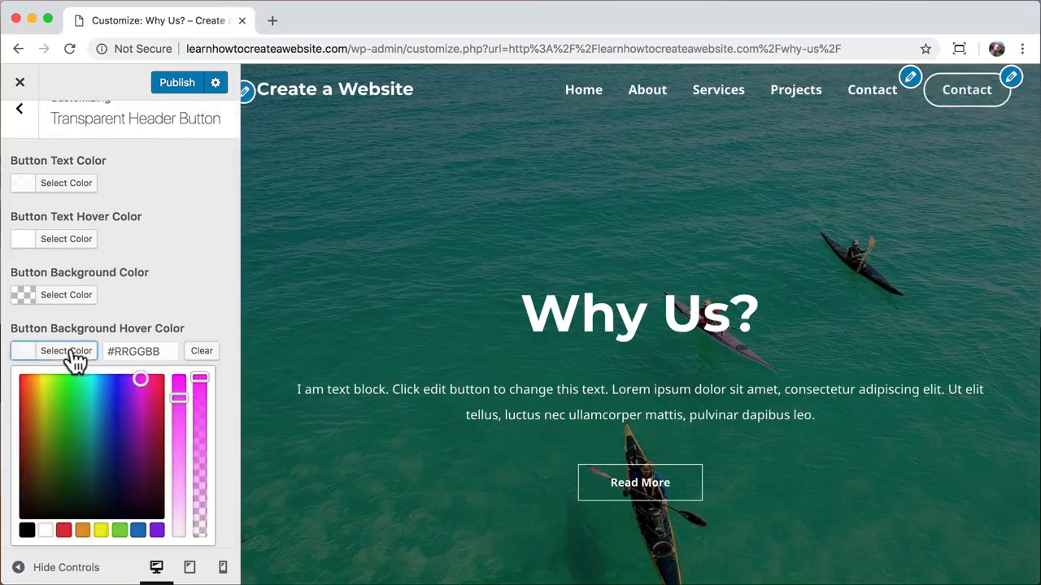
{"action": "left_click", "coordinate": [133, 351]}
{"action": "type", "text": "#fb2056"}
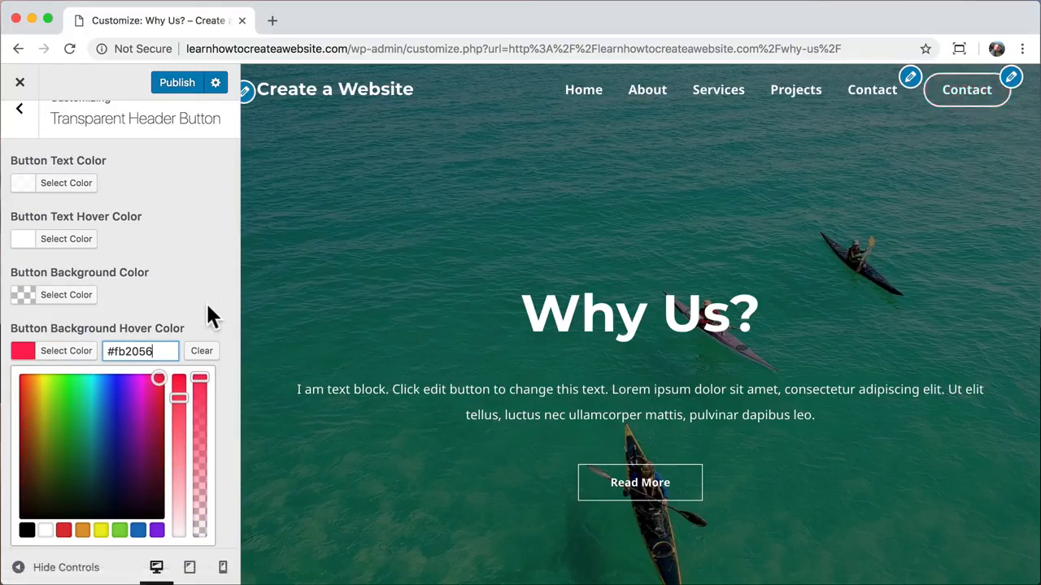
{"action": "scroll", "coordinate": [187, 234], "scroll_direction": "up", "scroll_amount": 1}
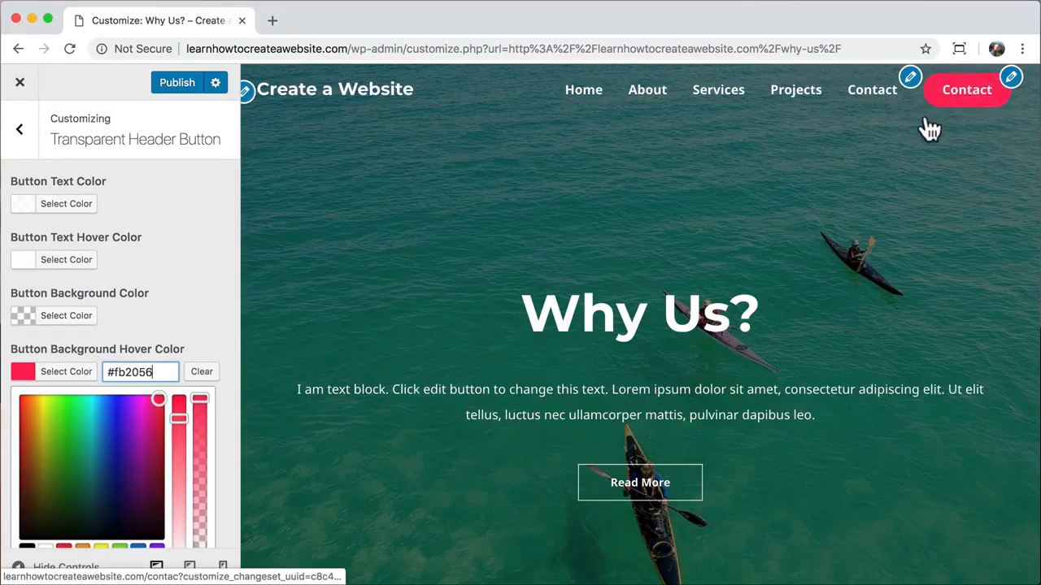
- Return to the Customizer's main sections and open the Menus settings
{"action": "left_click", "coordinate": [23, 134]}
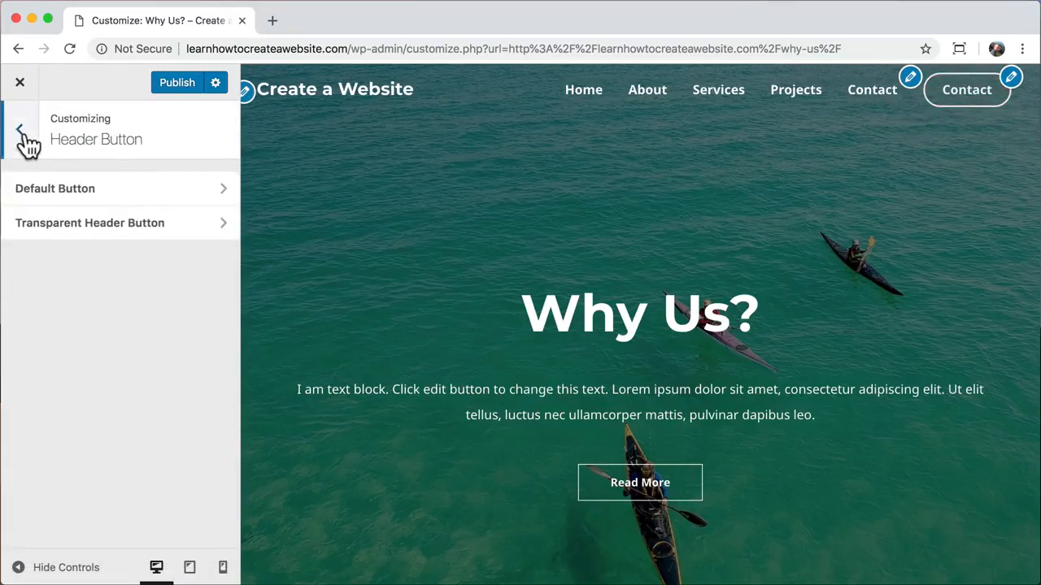
{"action": "left_click", "coordinate": [22, 135]}
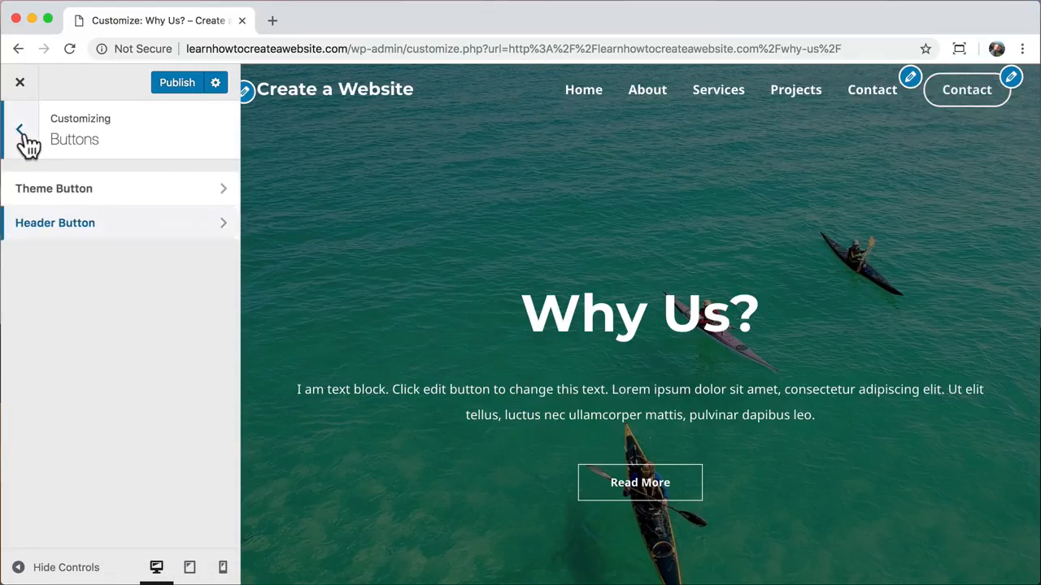
{"action": "left_click", "coordinate": [24, 136]}
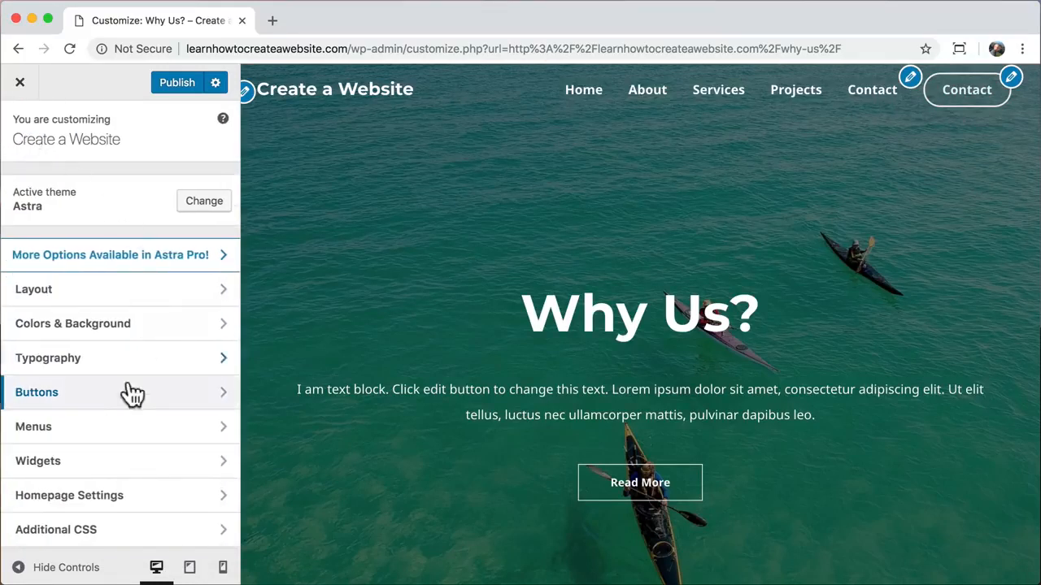
{"action": "left_click", "coordinate": [157, 433]}
- Remove the Contact item from the main Menu, publish, and close the Customizer
{"action": "left_click", "coordinate": [160, 228]}
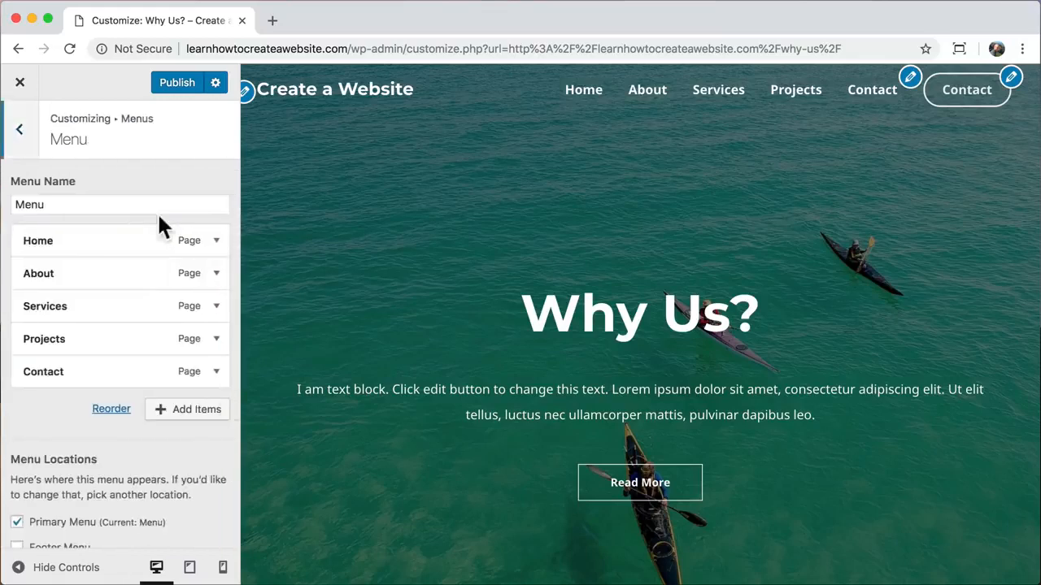
{"action": "left_click", "coordinate": [215, 374]}
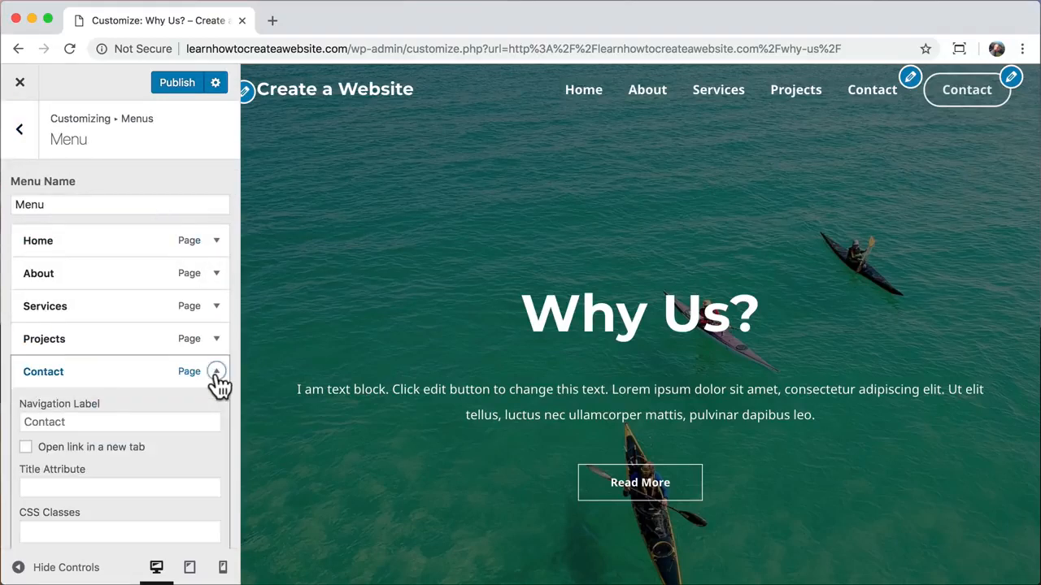
{"action": "left_click", "coordinate": [41, 406]}
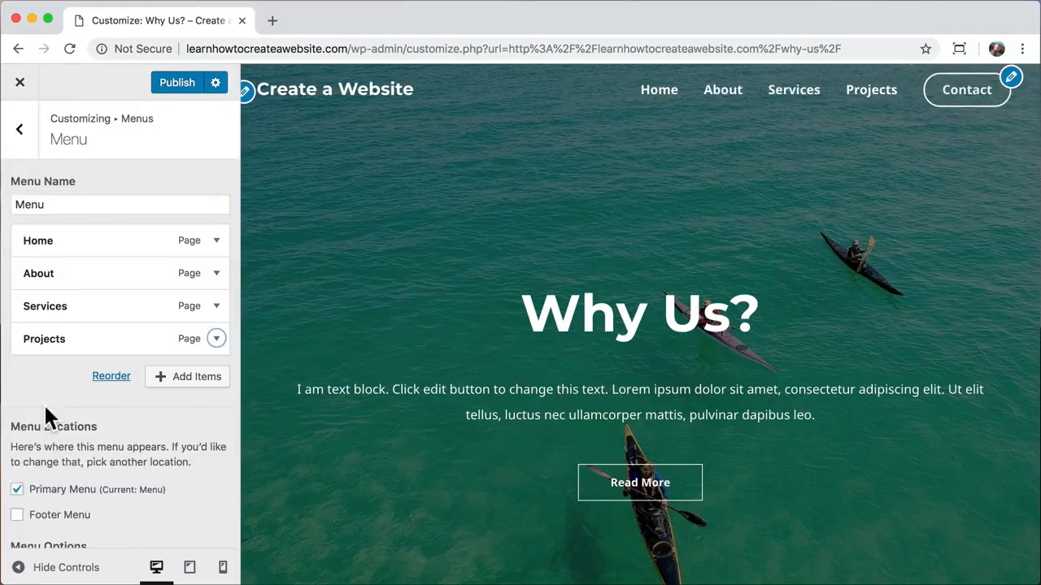
{"action": "left_click", "coordinate": [174, 85]}
{"action": "left_click", "coordinate": [22, 90]}
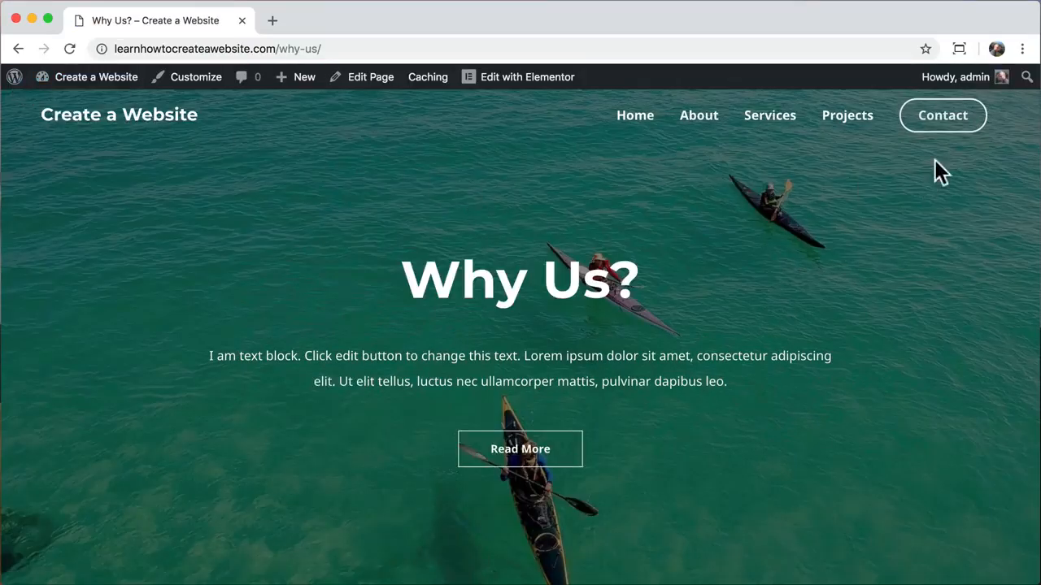
- Check twice that the header's Contact button opens the Contact Us page, then open a new tab
{"action": "left_click", "coordinate": [944, 116]}
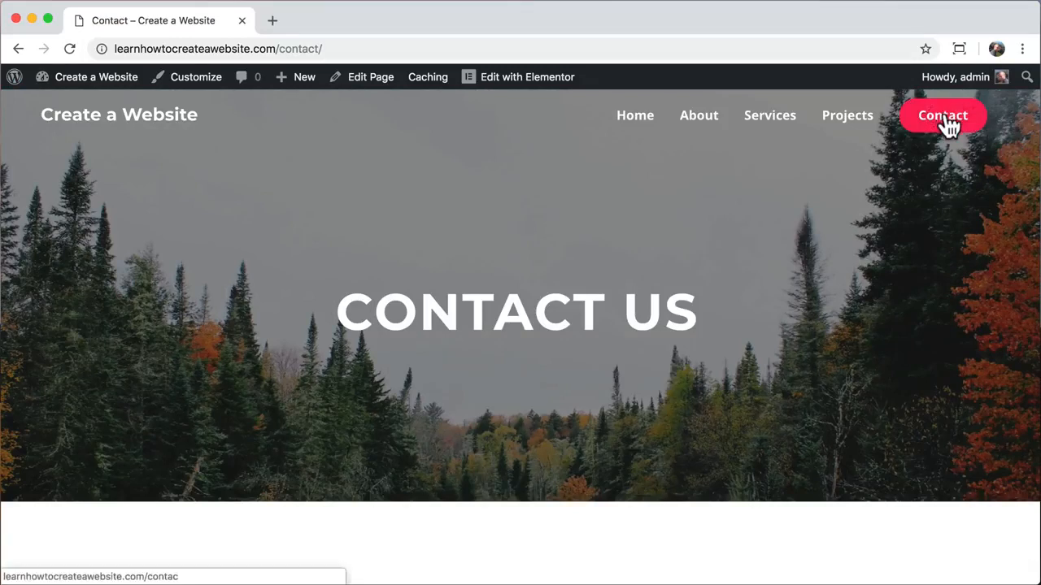
{"action": "left_click", "coordinate": [630, 120]}
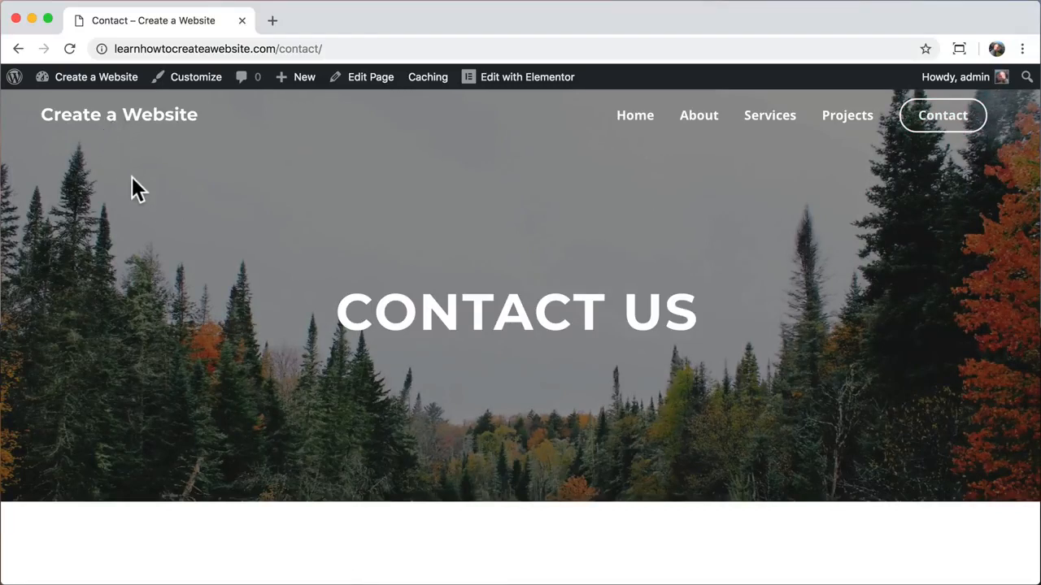
{"action": "left_click", "coordinate": [272, 21]}
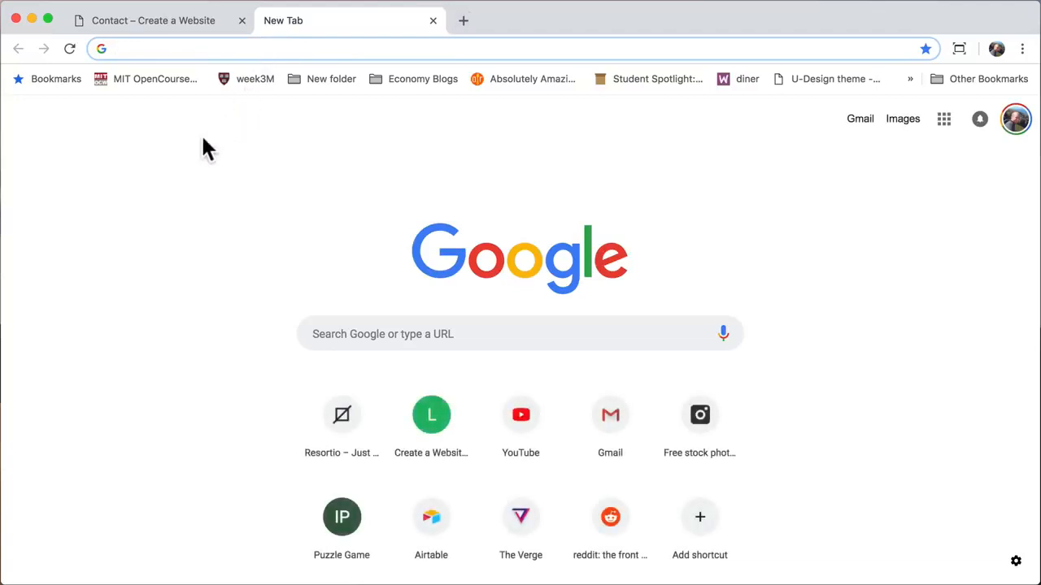
- Load logomakr.com and dismiss its intro video popup
{"action": "type", "text": "logomakr"}
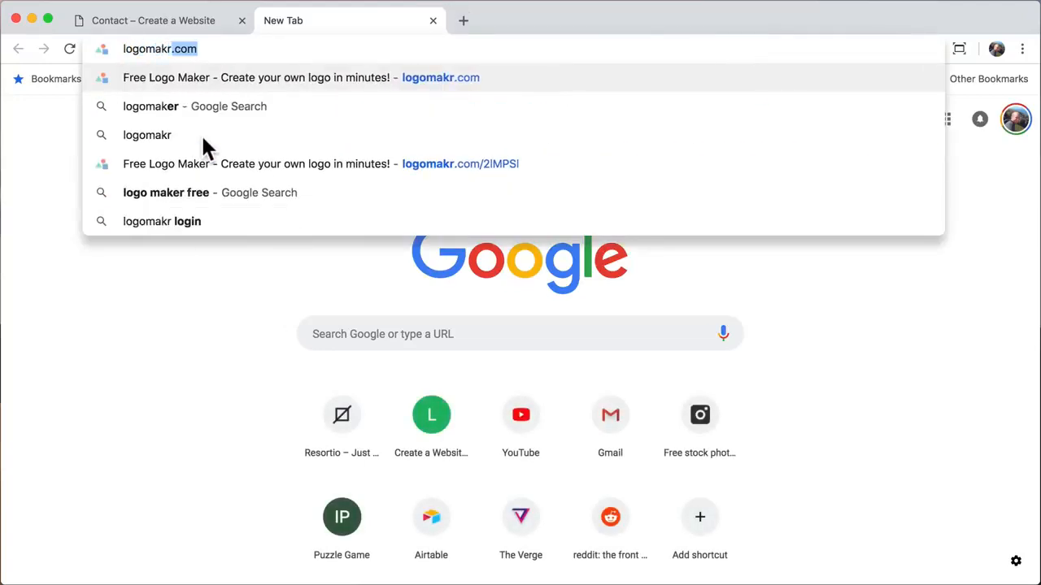
{"action": "type", "text": ".com"}
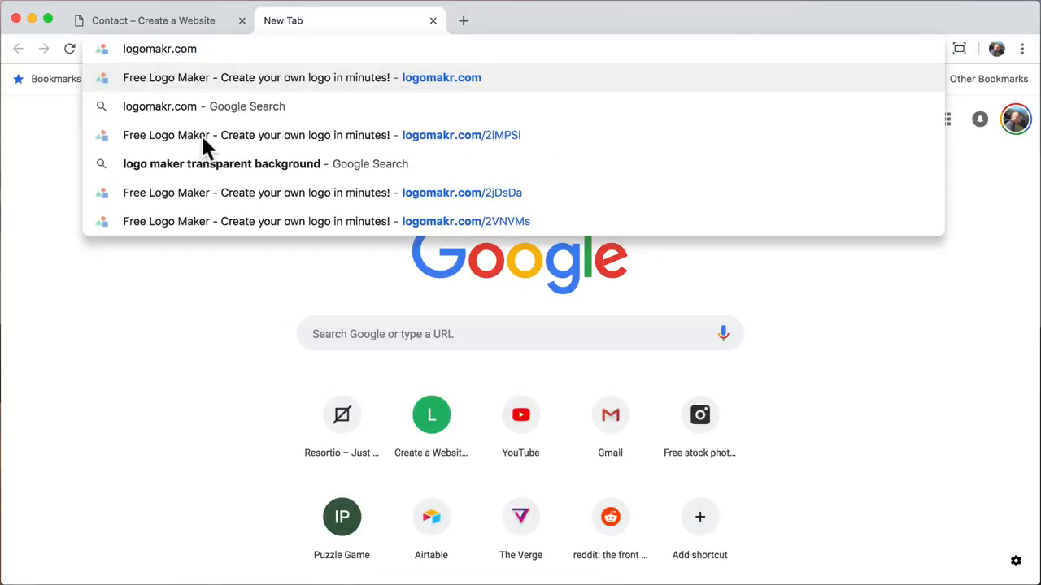
{"action": "key", "text": "Return"}
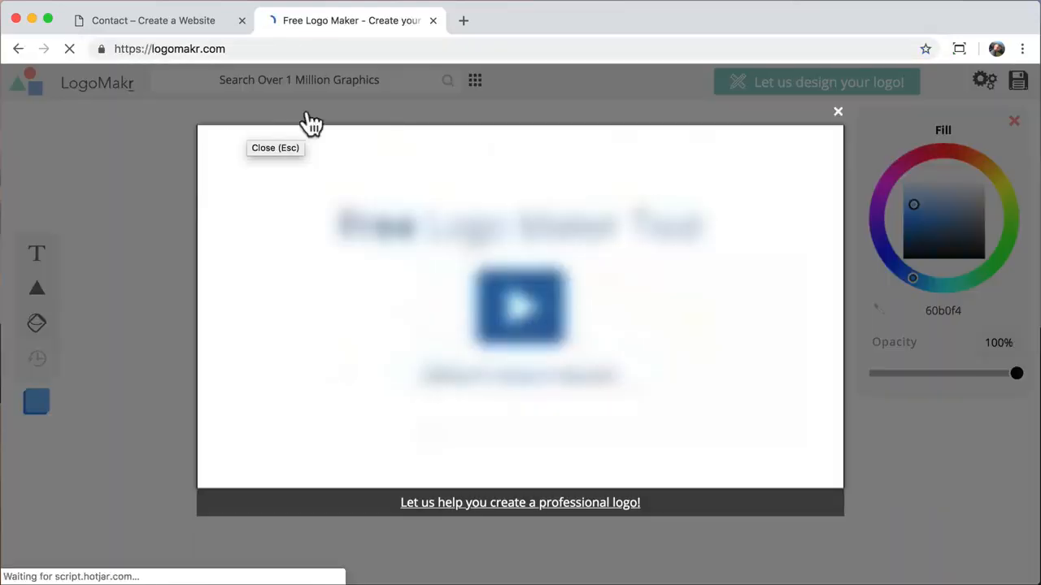
{"action": "left_click", "coordinate": [838, 112]}
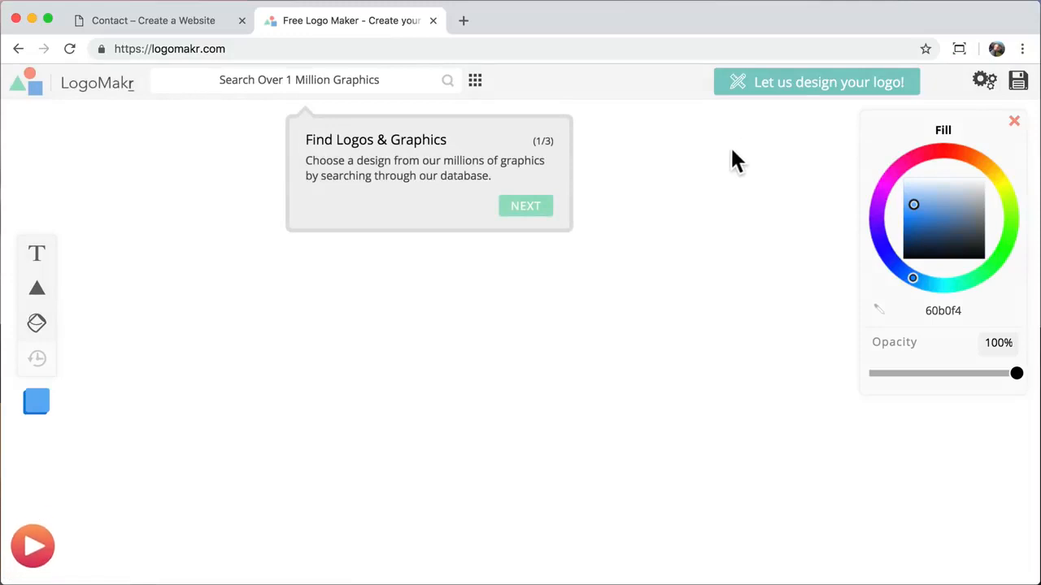
- Search the LogoMakr graphics for 'mountains' and add a jagged black mountain icon to the canvas
{"action": "left_click", "coordinate": [732, 149]}
{"action": "left_click", "coordinate": [366, 78]}
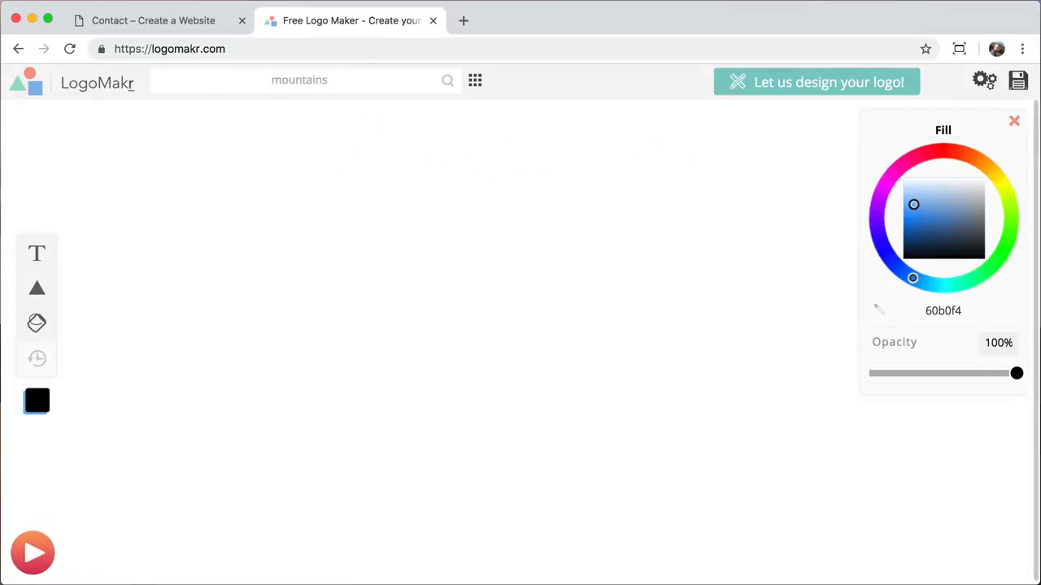
{"action": "key", "text": "Return"}
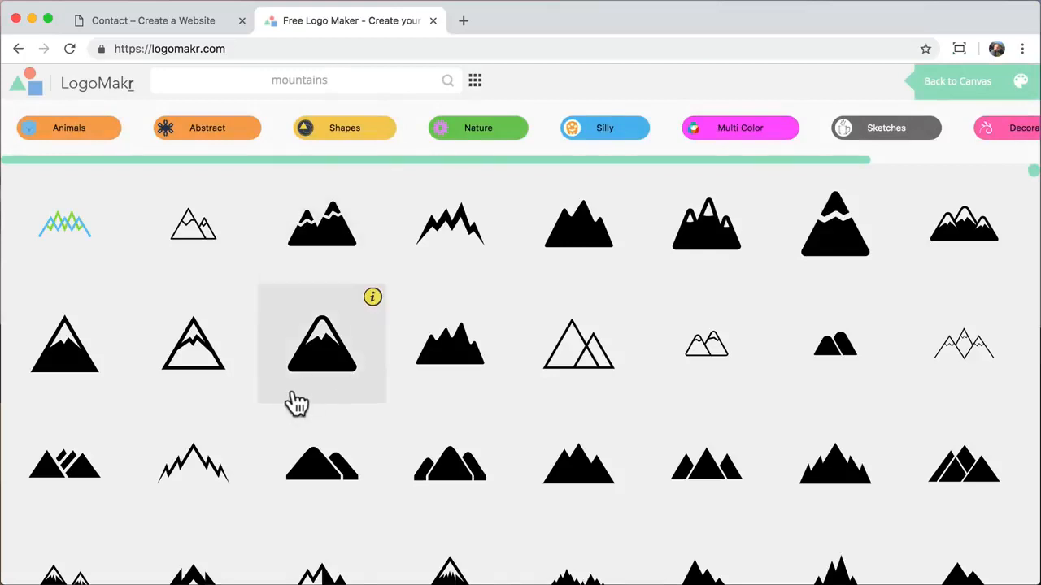
{"action": "scroll", "coordinate": [294, 399], "scroll_direction": "down", "scroll_amount": 10}
{"action": "scroll", "coordinate": [297, 399], "scroll_direction": "down", "scroll_amount": 5}
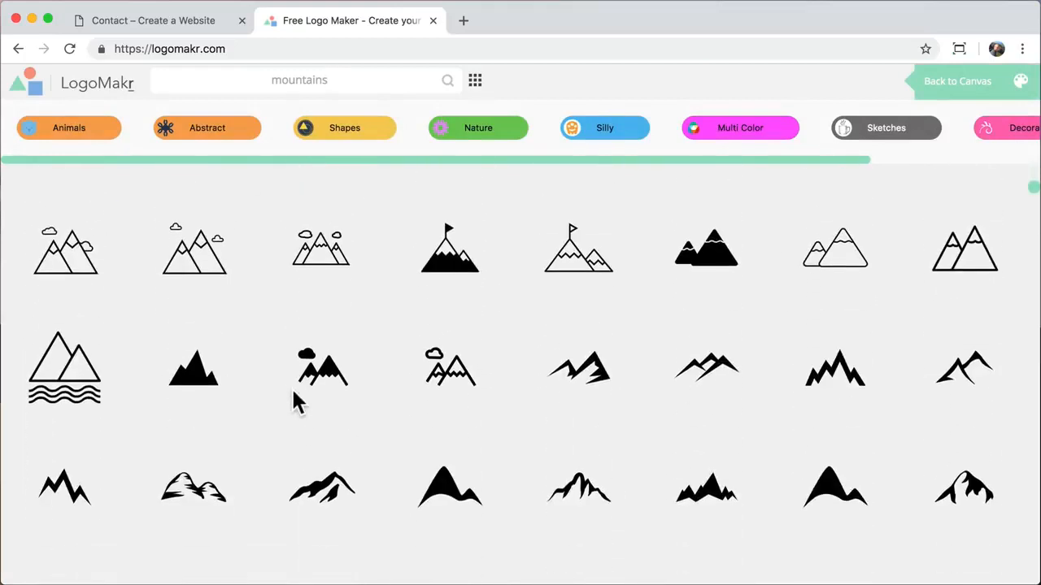
{"action": "scroll", "coordinate": [297, 400], "scroll_direction": "down", "scroll_amount": 3}
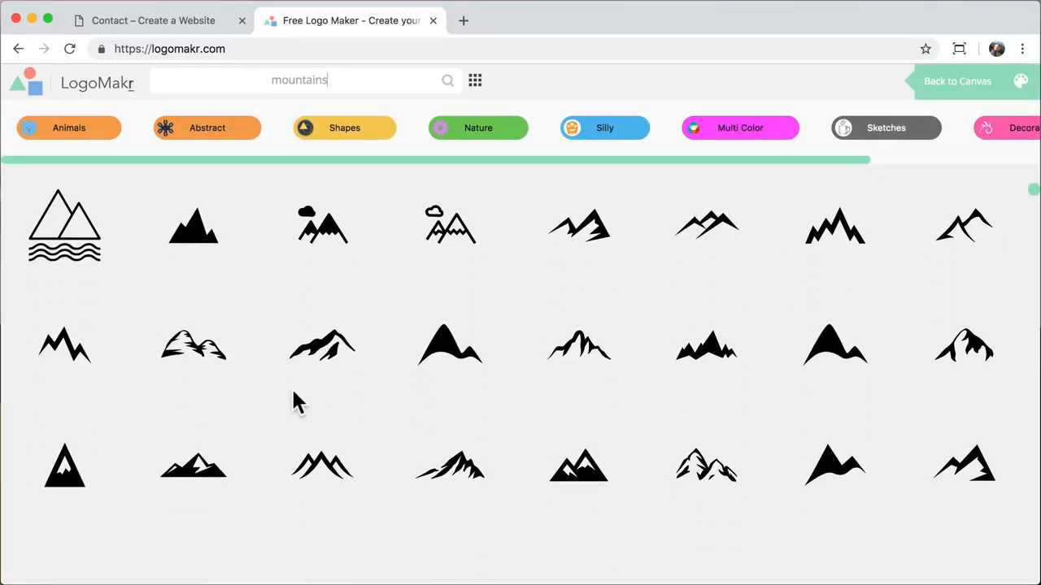
{"action": "left_click", "coordinate": [458, 475]}
- Resize the mountain graphic to about 220 by 90 px and move it to the upper left
{"action": "left_click_drag", "start_coordinate": [599, 376], "coordinate": [655, 414]}
{"action": "left_click_drag", "start_coordinate": [602, 376], "coordinate": [780, 451]}
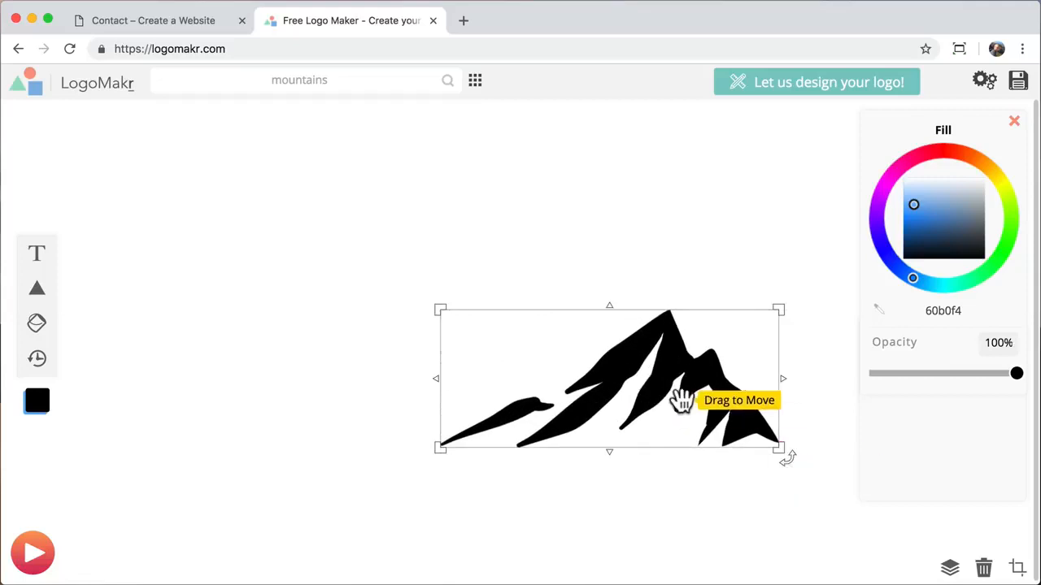
{"action": "left_click_drag", "start_coordinate": [681, 400], "coordinate": [360, 309]}
{"action": "left_click_drag", "start_coordinate": [458, 358], "coordinate": [313, 303]}
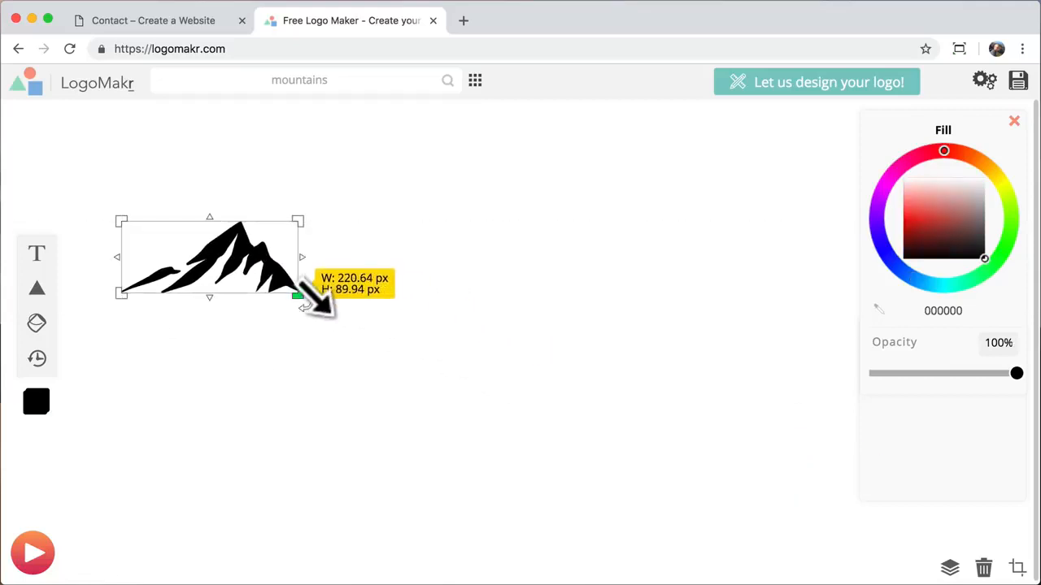
{"action": "left_click_drag", "start_coordinate": [307, 214], "coordinate": [334, 366]}
{"action": "key", "text": "super+z"}
{"action": "left_click", "coordinate": [335, 366]}
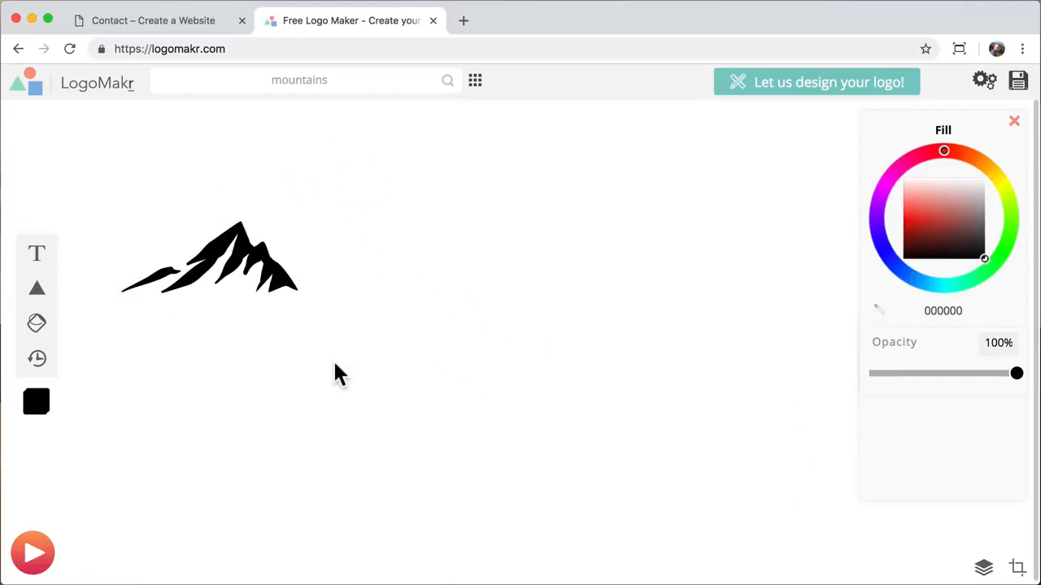
- Add 'The Mountain' text, colour it black 000000, and move it up
{"action": "left_click", "coordinate": [36, 258]}
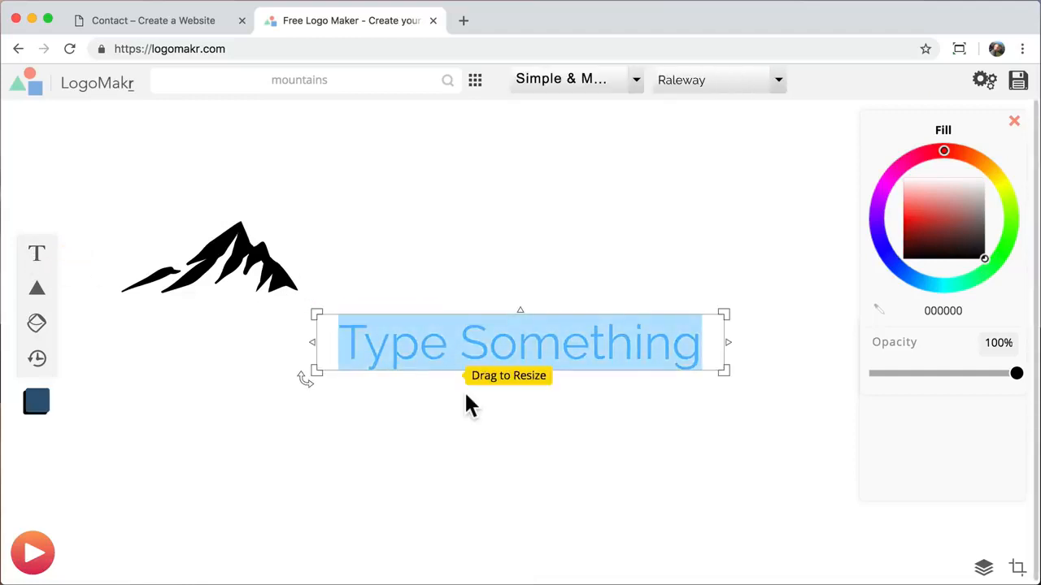
{"action": "type", "text": "The M"}
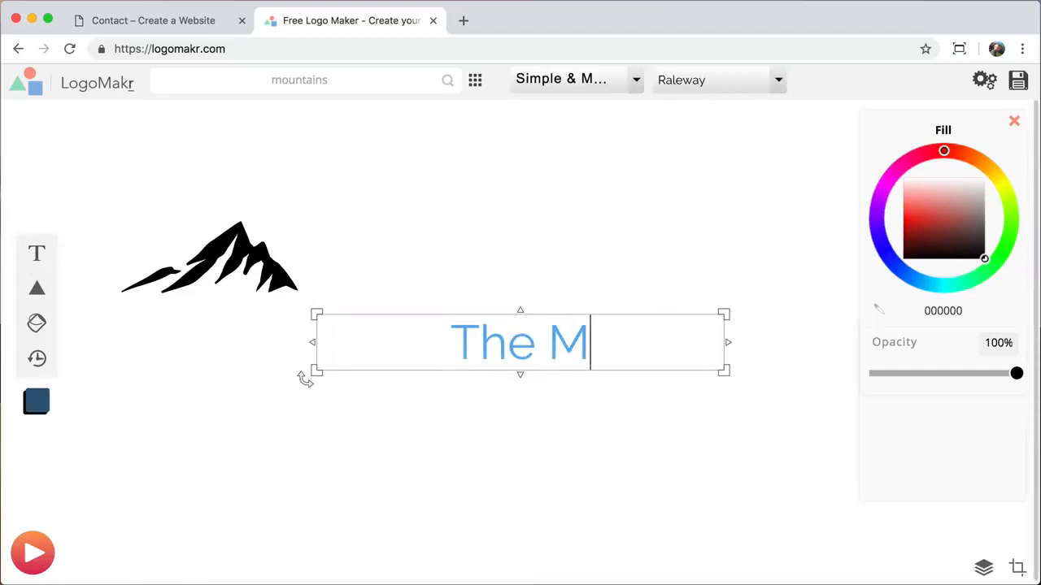
{"action": "type", "text": "ountain"}
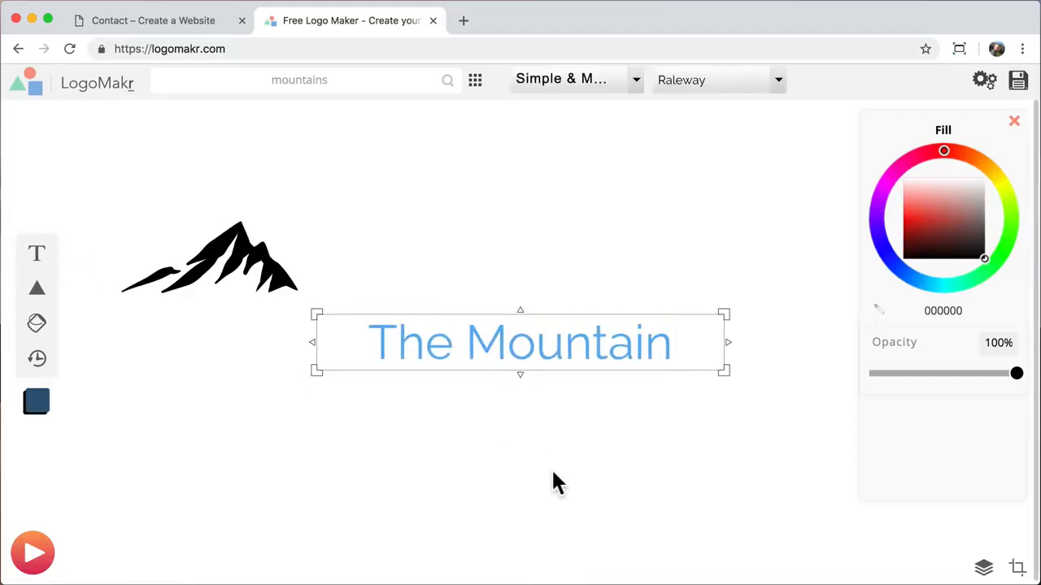
{"action": "left_click", "coordinate": [553, 483]}
{"action": "left_click", "coordinate": [590, 337]}
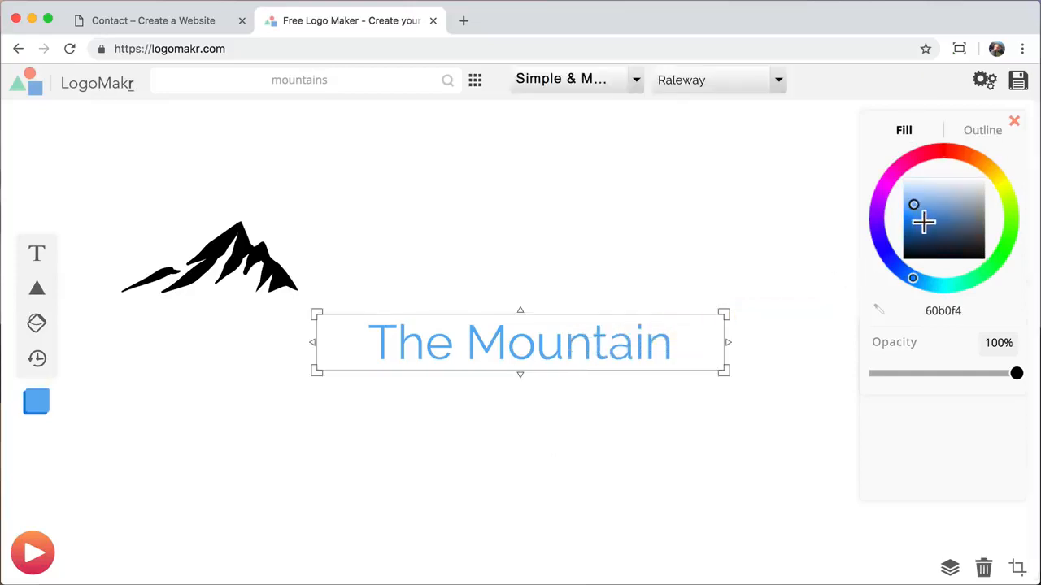
{"action": "left_click_drag", "start_coordinate": [923, 222], "coordinate": [984, 258]}
{"action": "left_click_drag", "start_coordinate": [561, 350], "coordinate": [558, 285]}
- Shrink the mountain graphic and place it just left of The Mountain text
{"action": "left_click", "coordinate": [268, 279]}
{"action": "left_click_drag", "start_coordinate": [301, 295], "coordinate": [275, 283]}
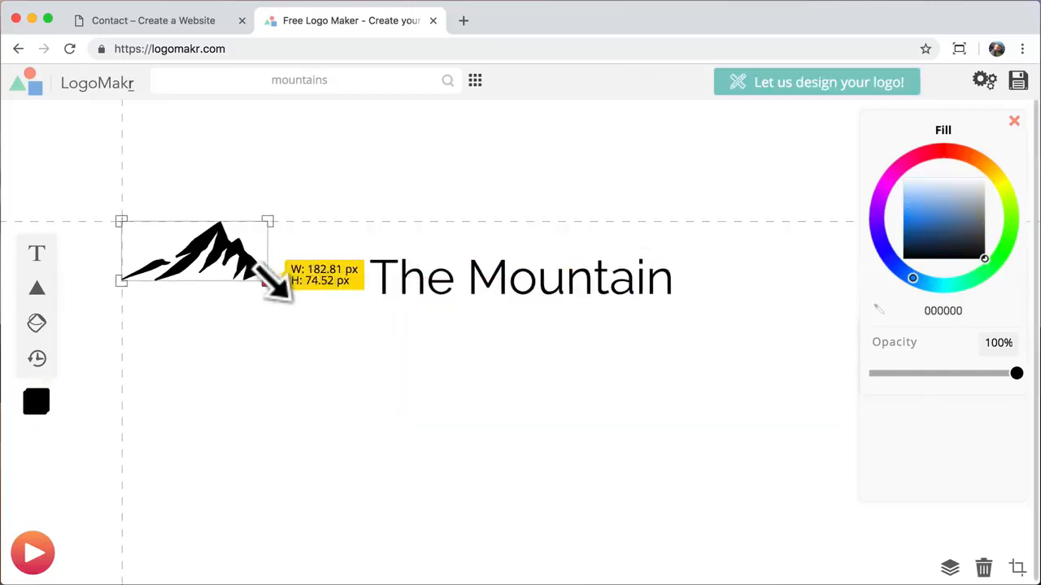
{"action": "left_click_drag", "start_coordinate": [209, 259], "coordinate": [329, 285]}
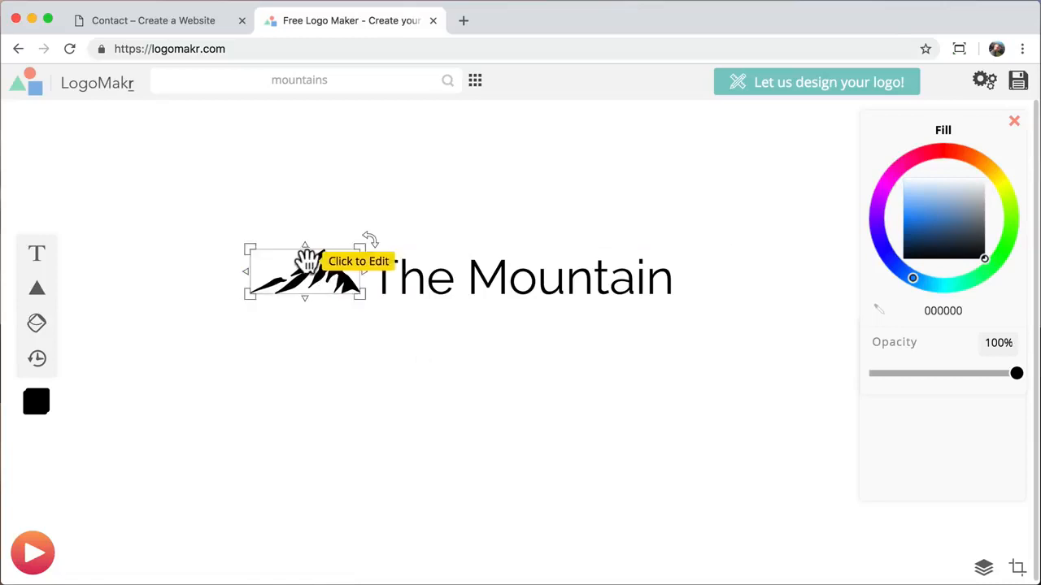
{"action": "left_click_drag", "start_coordinate": [251, 295], "coordinate": [279, 305]}
{"action": "left_click_drag", "start_coordinate": [326, 268], "coordinate": [332, 277]}
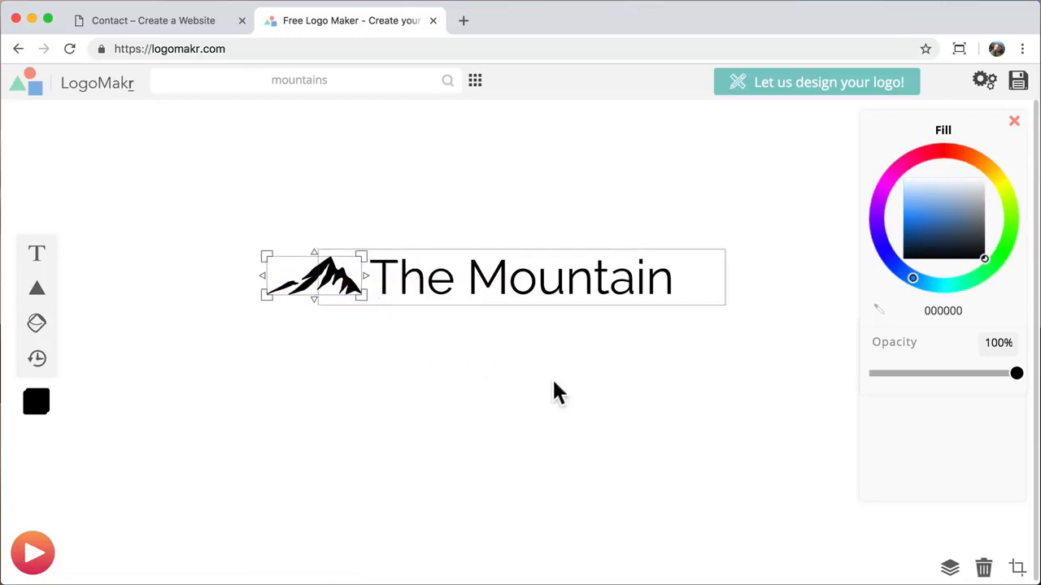
{"action": "left_click", "coordinate": [555, 397]}
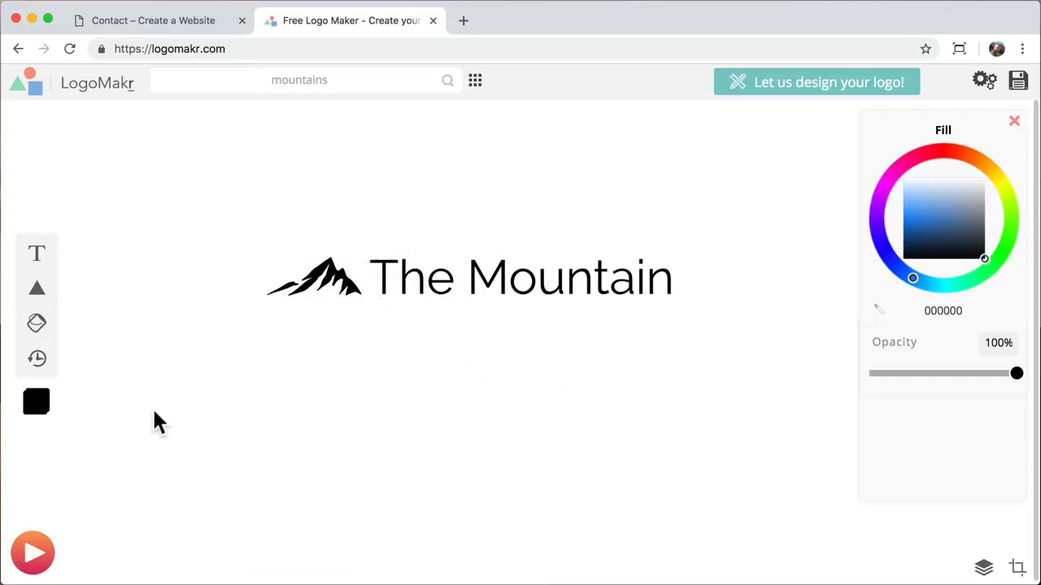
- Add a circle, send it behind 'The Mountain' text, and stretch it into a wide ellipse
{"action": "mouse_move", "coordinate": [38, 295]}
{"action": "left_click", "coordinate": [73, 274]}
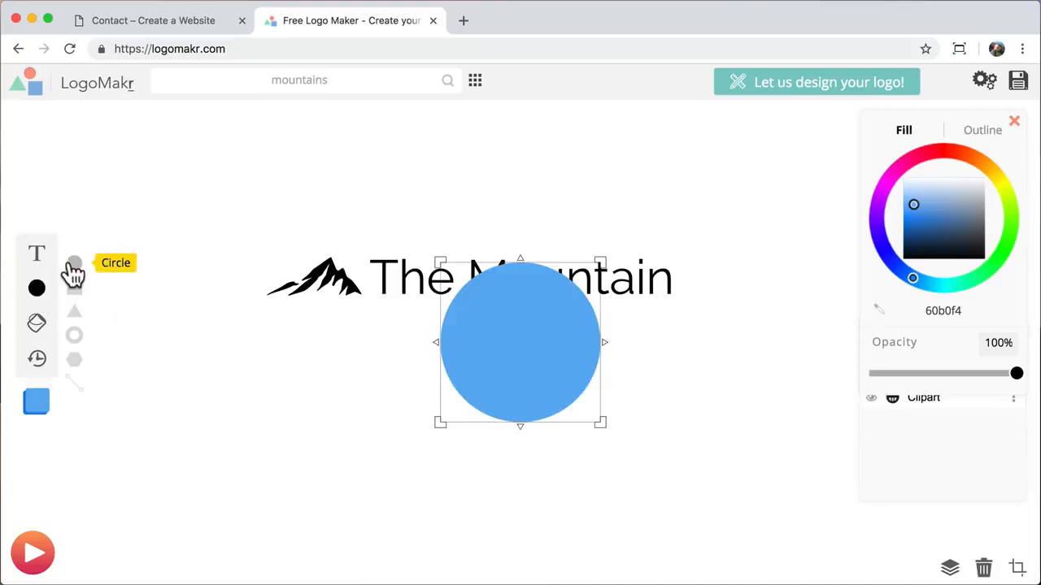
{"action": "left_click_drag", "start_coordinate": [512, 339], "coordinate": [470, 293]}
{"action": "right_click", "coordinate": [476, 251]}
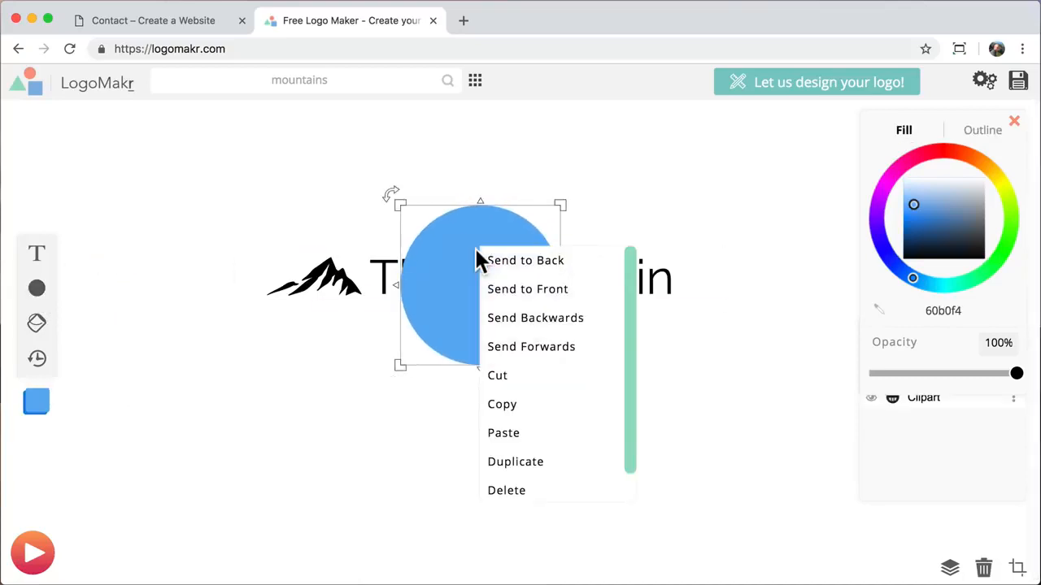
{"action": "left_click", "coordinate": [516, 272]}
{"action": "left_click_drag", "start_coordinate": [561, 287], "coordinate": [727, 298]}
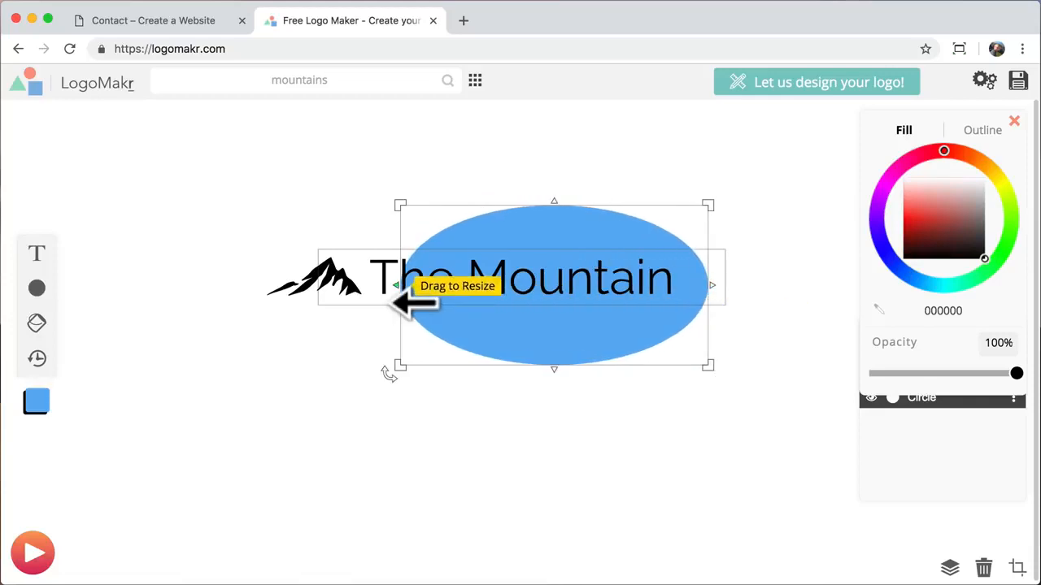
{"action": "left_click_drag", "start_coordinate": [396, 285], "coordinate": [241, 286]}
- Try brown, cyan 00fff4 and blue 00b6ff ellipse fills, settle on pale e0f9fc, then delete the ellipse
{"action": "left_click", "coordinate": [969, 216]}
{"action": "left_click", "coordinate": [936, 281]}
{"action": "left_click", "coordinate": [922, 277]}
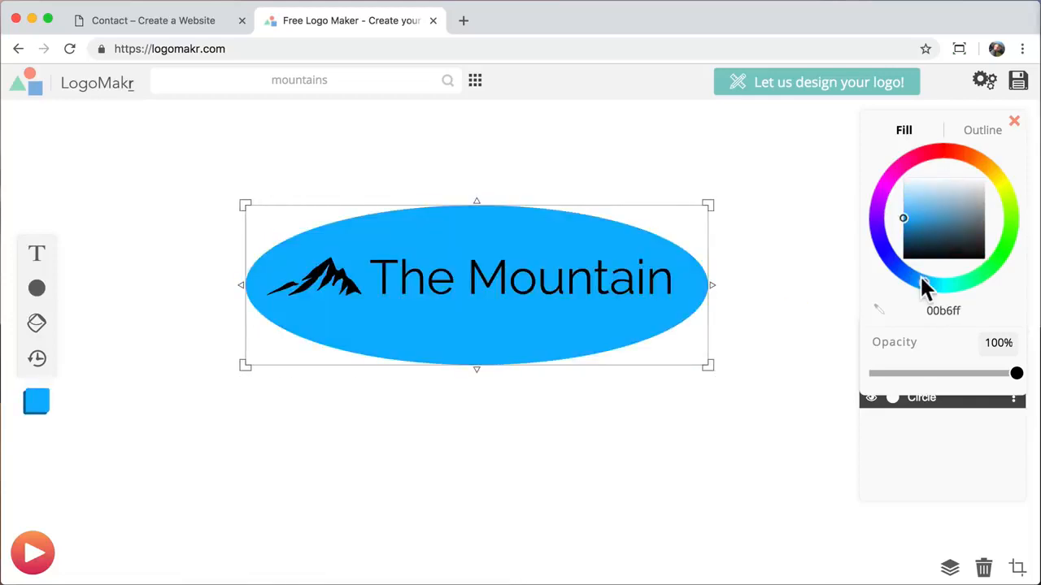
{"action": "left_click", "coordinate": [933, 283]}
{"action": "left_click_drag", "start_coordinate": [913, 213], "coordinate": [917, 190]}
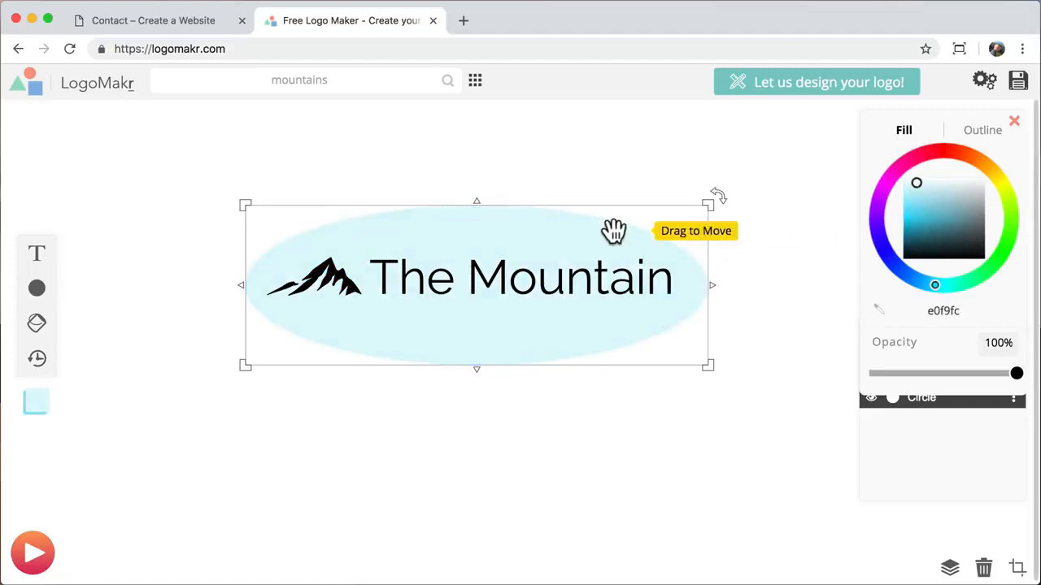
{"action": "right_click", "coordinate": [534, 226]}
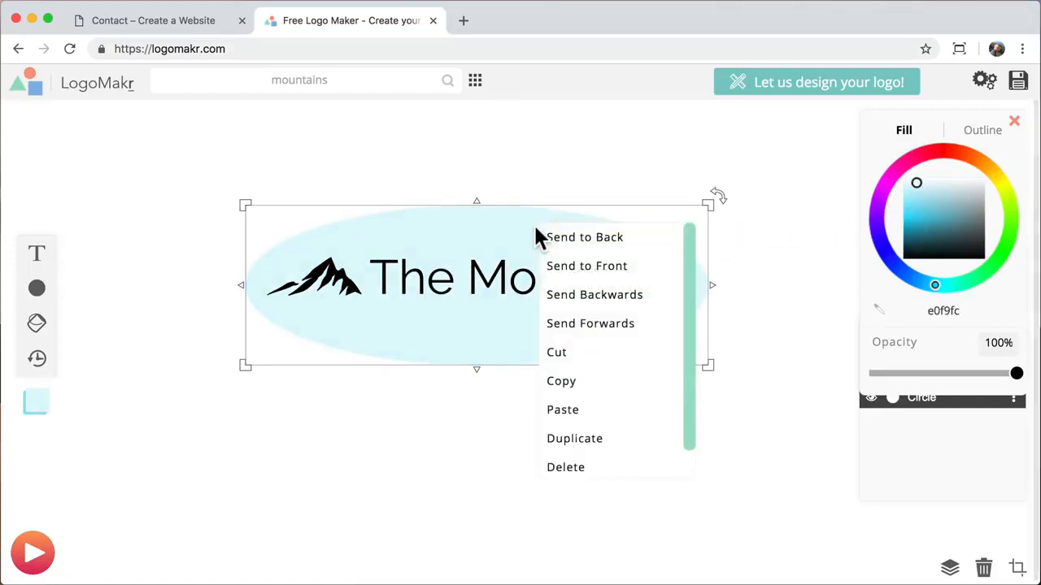
{"action": "left_click", "coordinate": [581, 468]}
- Delete 'The Mountain' text and enlarge the black mountain graphic
{"action": "left_click", "coordinate": [417, 282]}
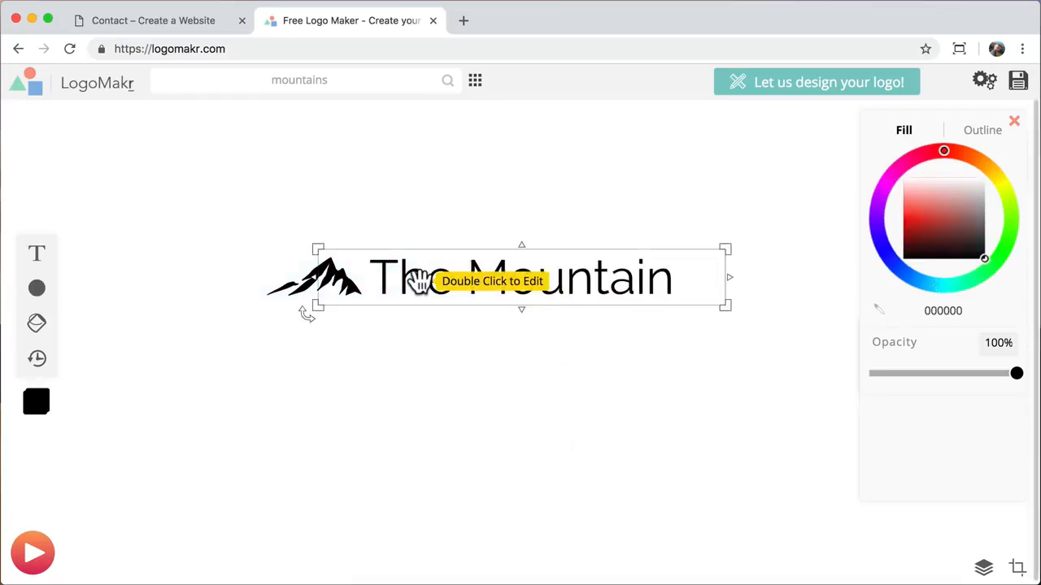
{"action": "left_click_drag", "start_coordinate": [417, 281], "coordinate": [443, 372]}
{"action": "right_click", "coordinate": [445, 372]}
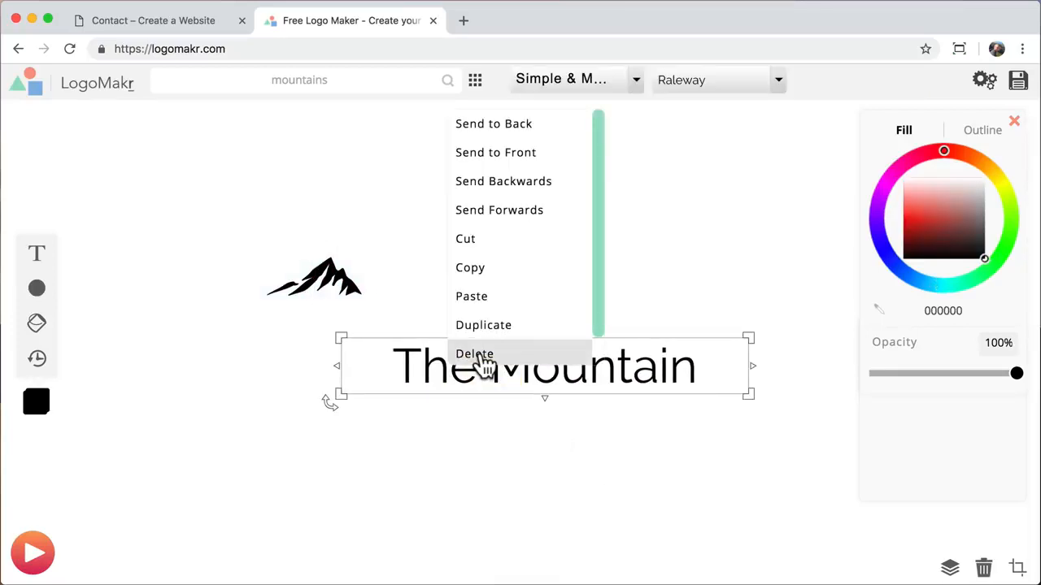
{"action": "left_click", "coordinate": [480, 358]}
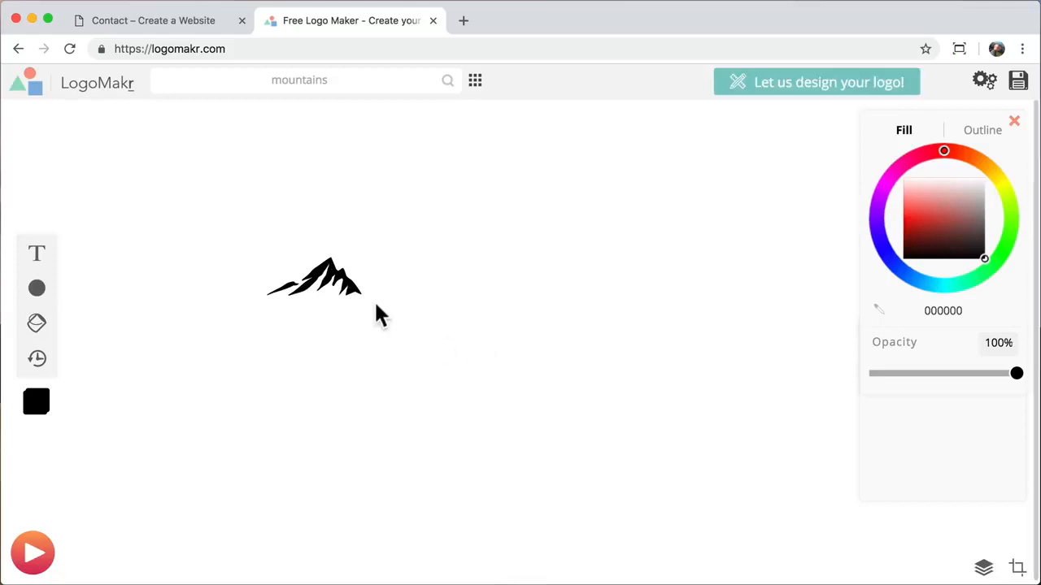
{"action": "left_click", "coordinate": [354, 284]}
{"action": "left_click_drag", "start_coordinate": [368, 303], "coordinate": [735, 465]}
- Enlarge and reposition the mountain, then save it as the free low-resolution logo-blk.png
{"action": "left_click_drag", "start_coordinate": [597, 383], "coordinate": [533, 345]}
{"action": "left_click", "coordinate": [734, 325]}
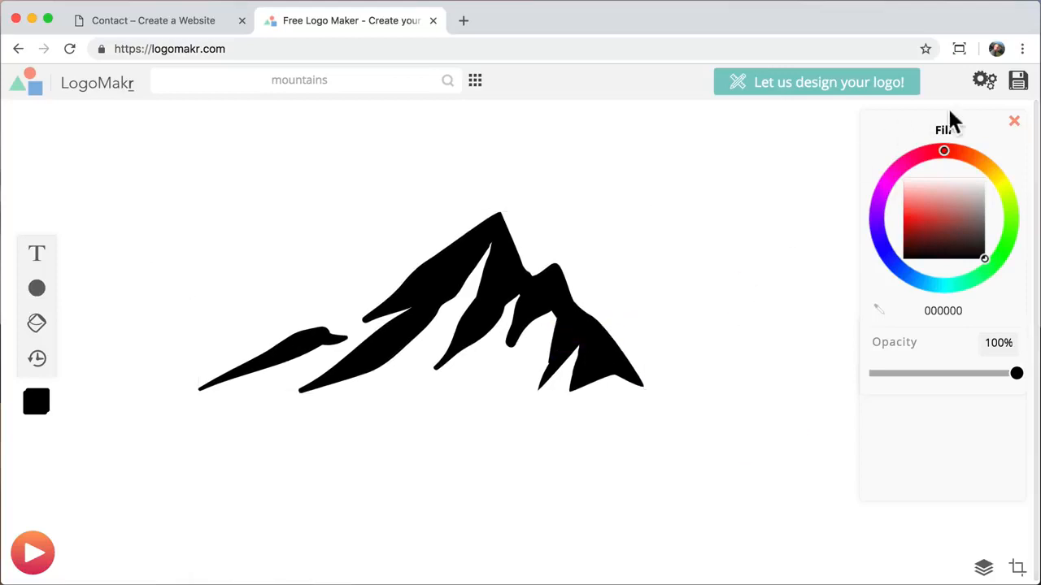
{"action": "left_click", "coordinate": [1018, 81]}
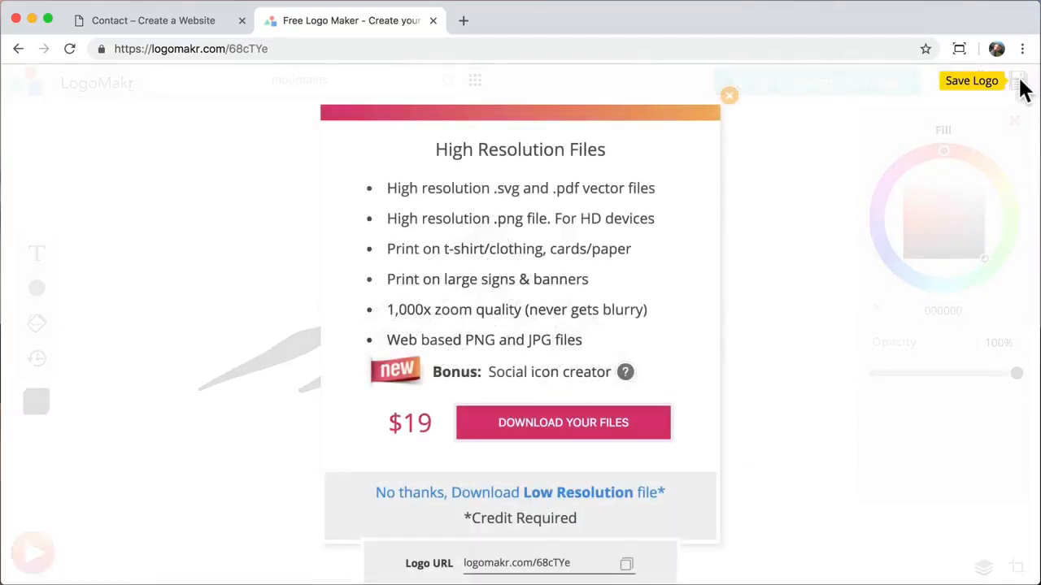
{"action": "left_click", "coordinate": [541, 493]}
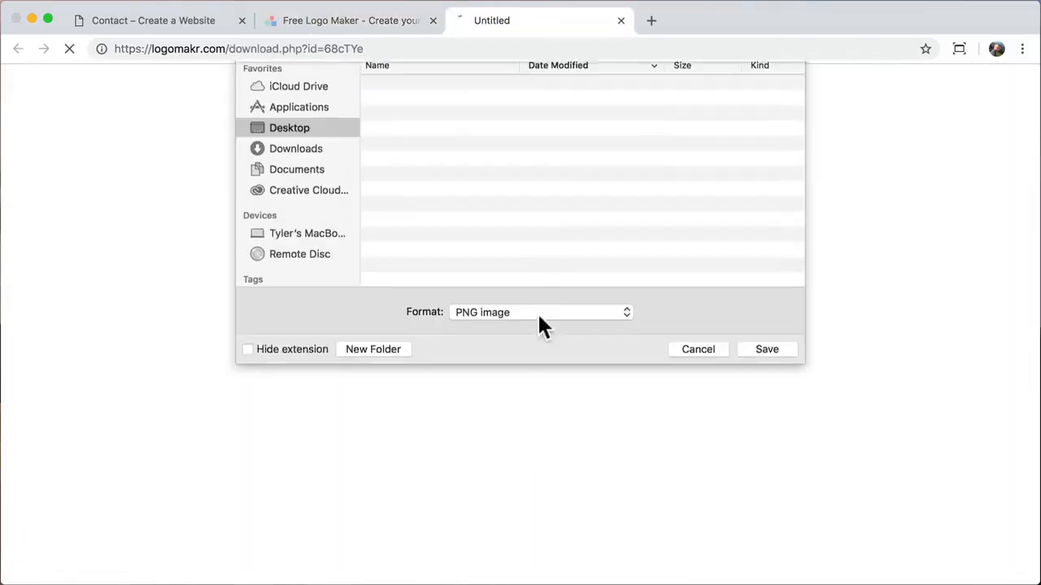
{"action": "type", "text": "l"}
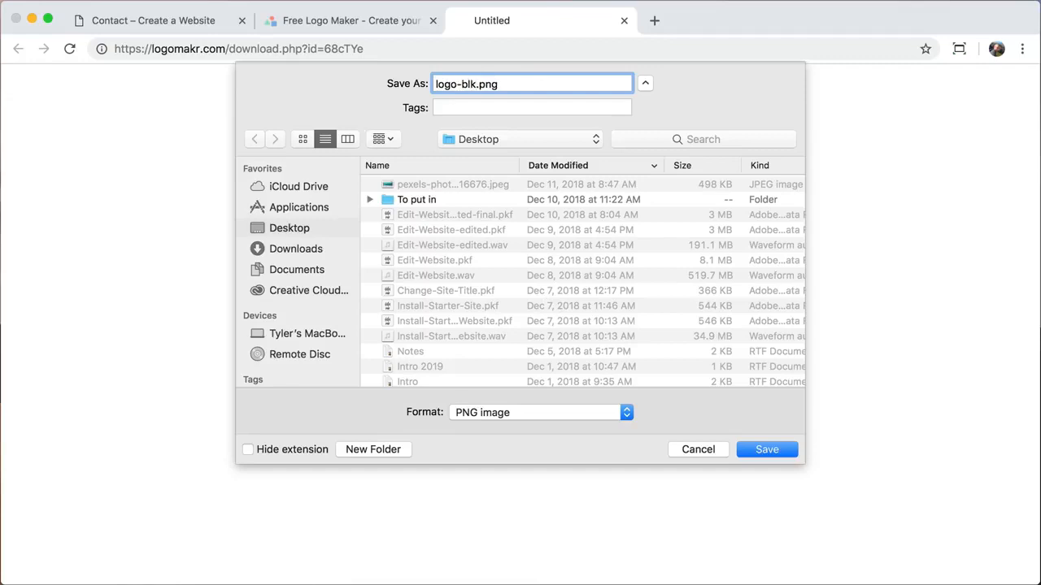
{"action": "type", "text": "ogo-blk"}
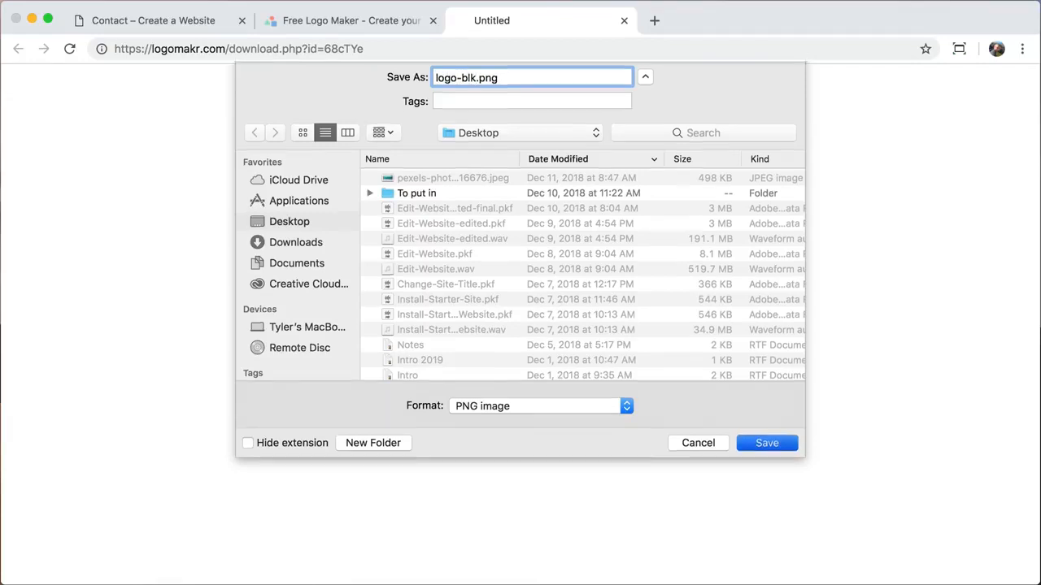
{"action": "key", "text": "Return"}
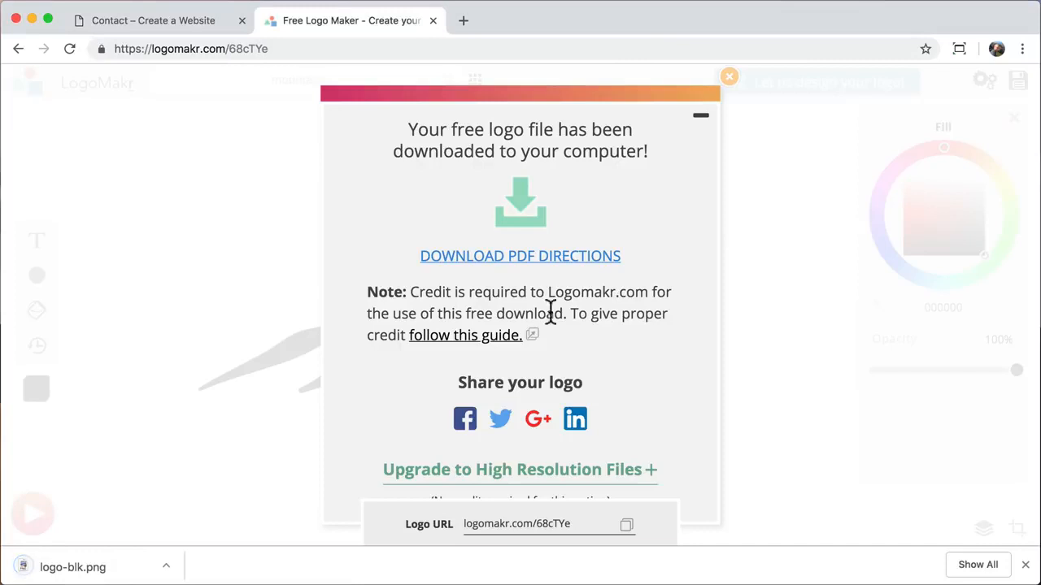
- Change the mountain's fill colour to white (ffffff)
{"action": "left_click", "coordinate": [728, 78]}
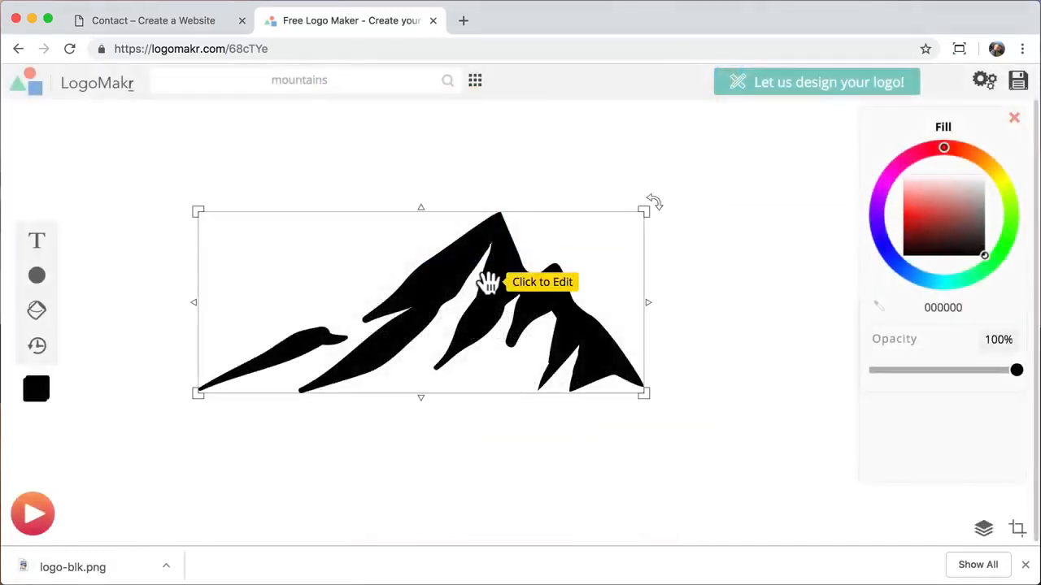
{"action": "left_click", "coordinate": [488, 283]}
{"action": "left_click_drag", "start_coordinate": [961, 214], "coordinate": [1003, 149]}
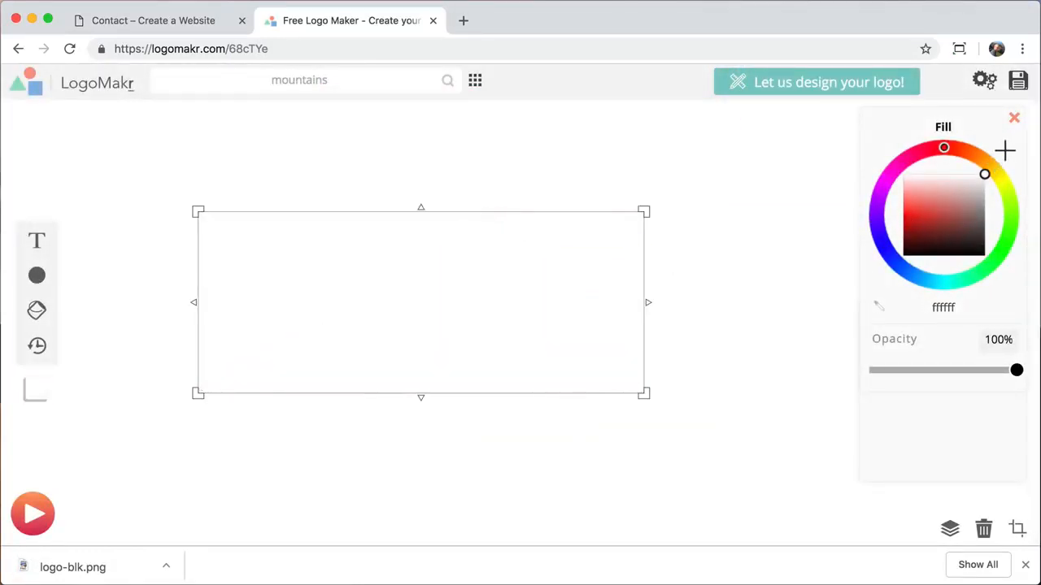
{"action": "left_click", "coordinate": [774, 289]}
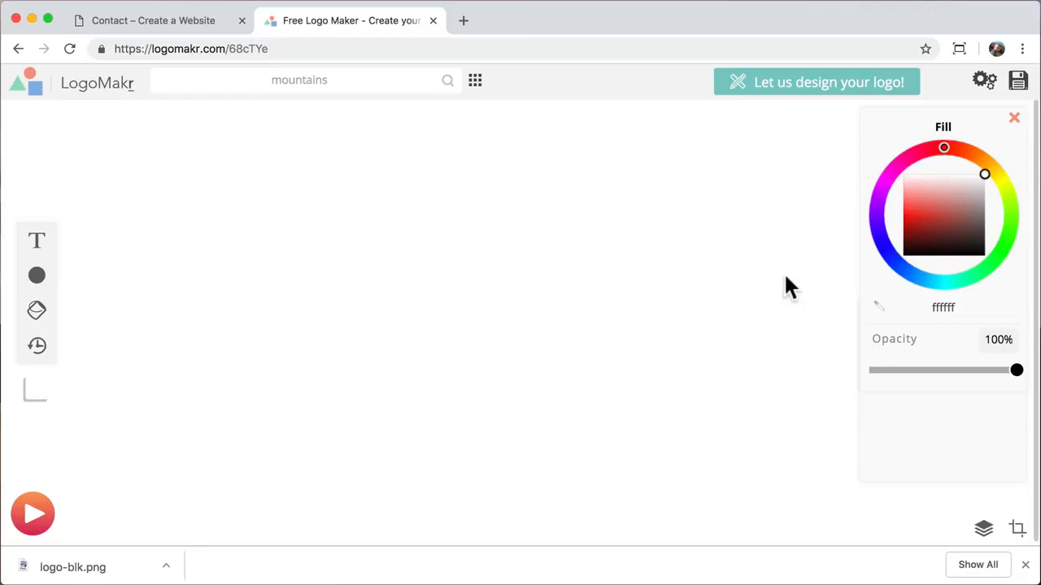
- Download the white logo at low resolution as logo.png and close the LogoMakr tab
{"action": "left_click", "coordinate": [1018, 81]}
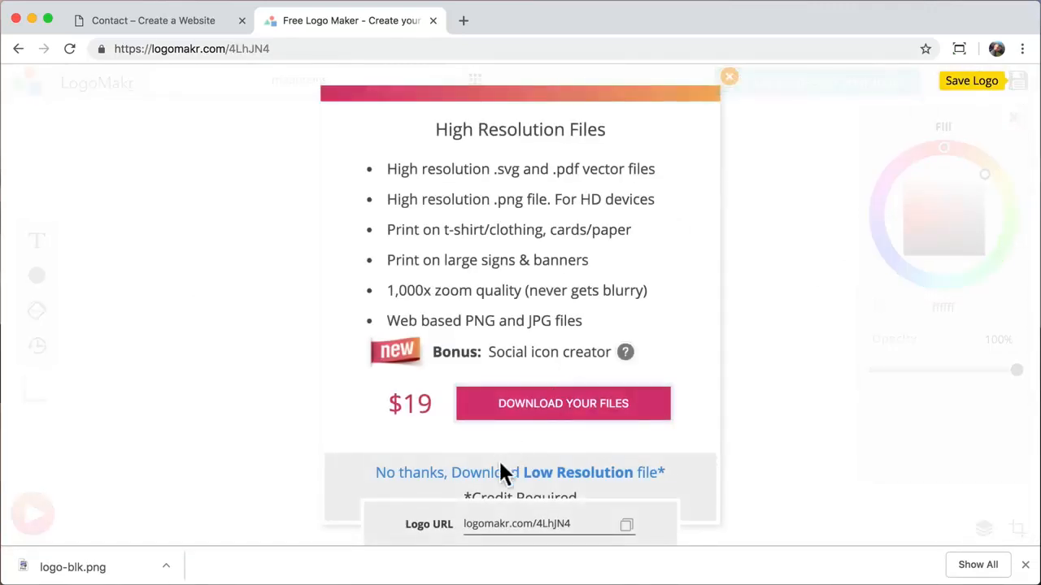
{"action": "left_click", "coordinate": [577, 475]}
{"action": "type", "text": "logo"}
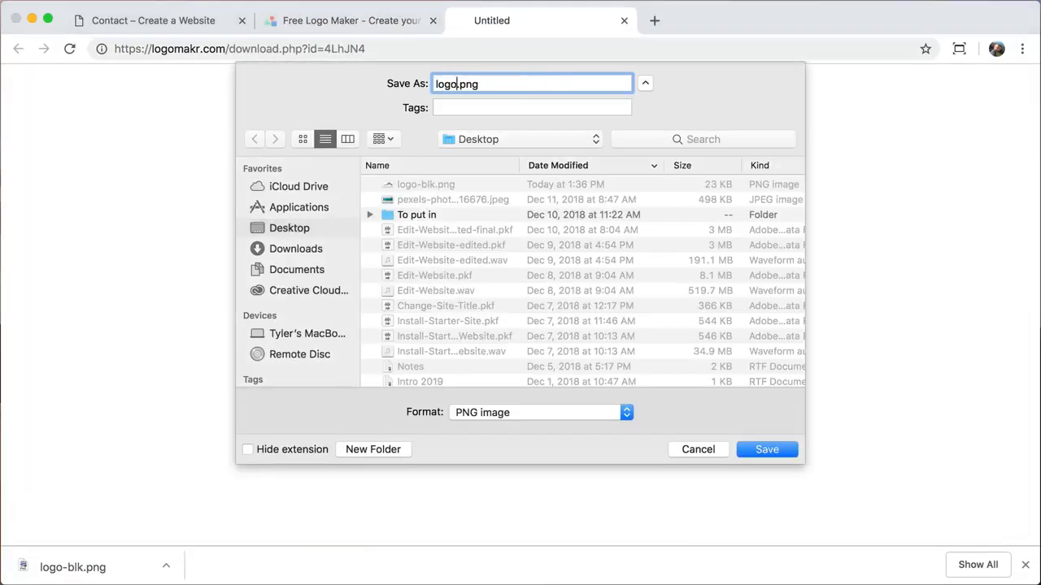
{"action": "key", "text": "Return"}
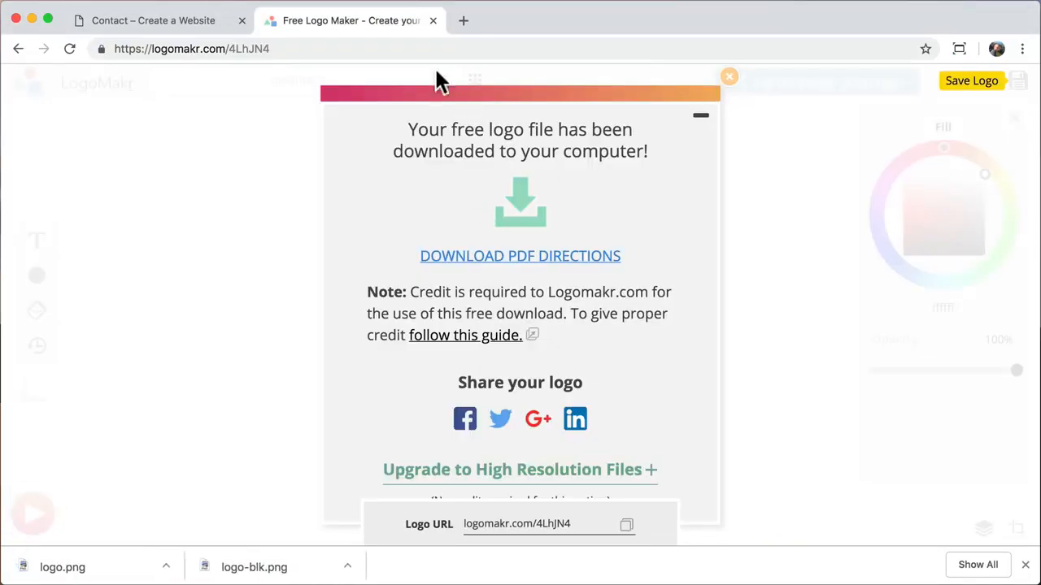
{"action": "left_click", "coordinate": [433, 20]}
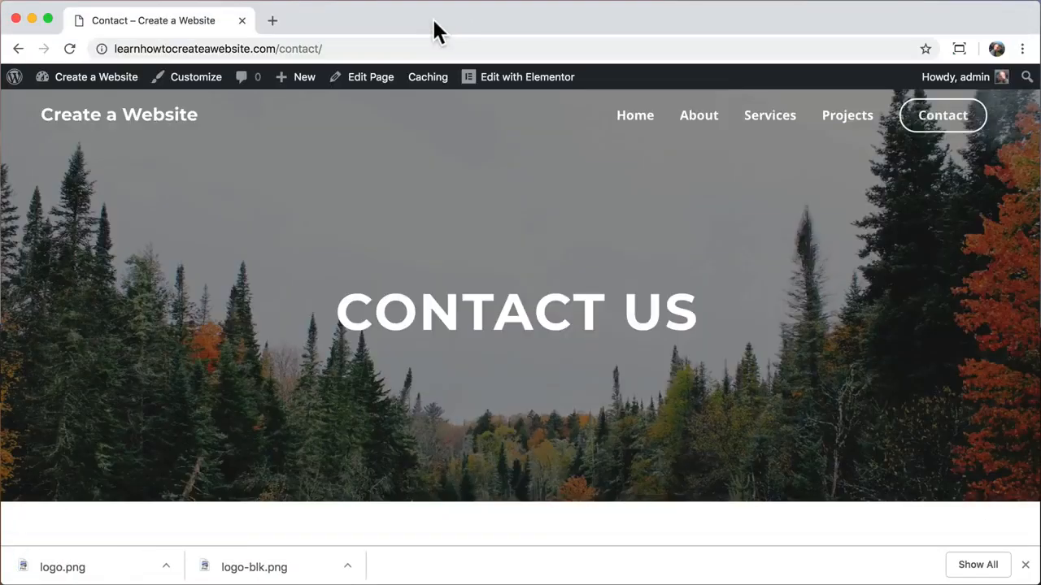
- Open the Customizer's Layout > Header > Site Identity settings from the home page
{"action": "left_click", "coordinate": [1024, 565]}
{"action": "left_click", "coordinate": [163, 122]}
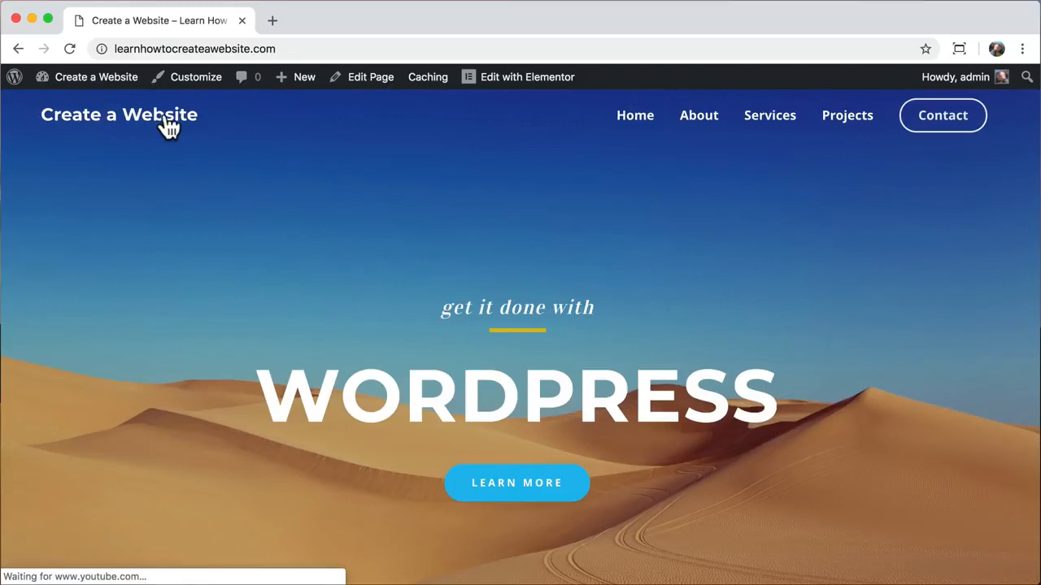
{"action": "left_click", "coordinate": [199, 79]}
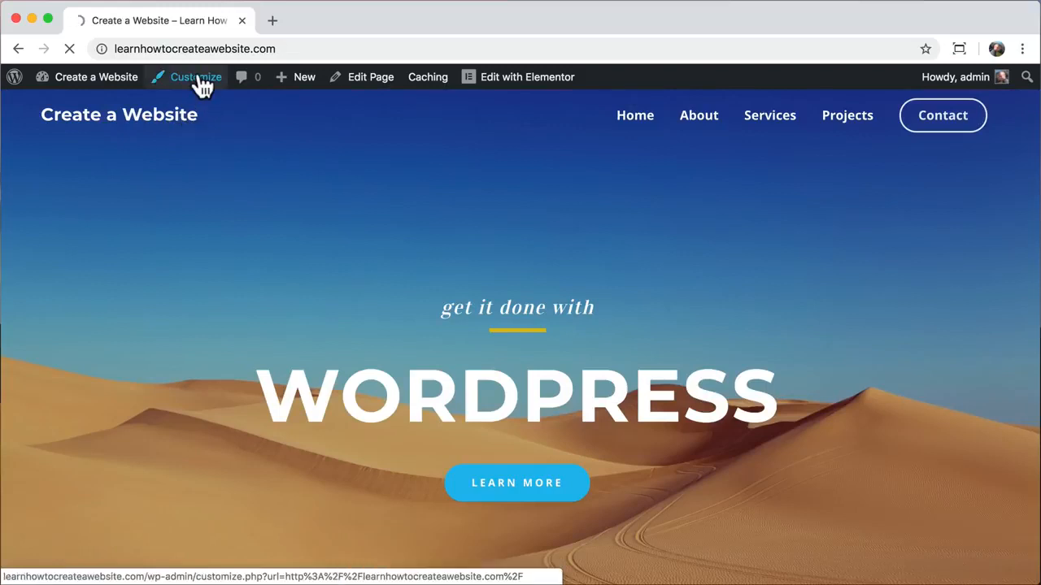
{"action": "left_click", "coordinate": [144, 301]}
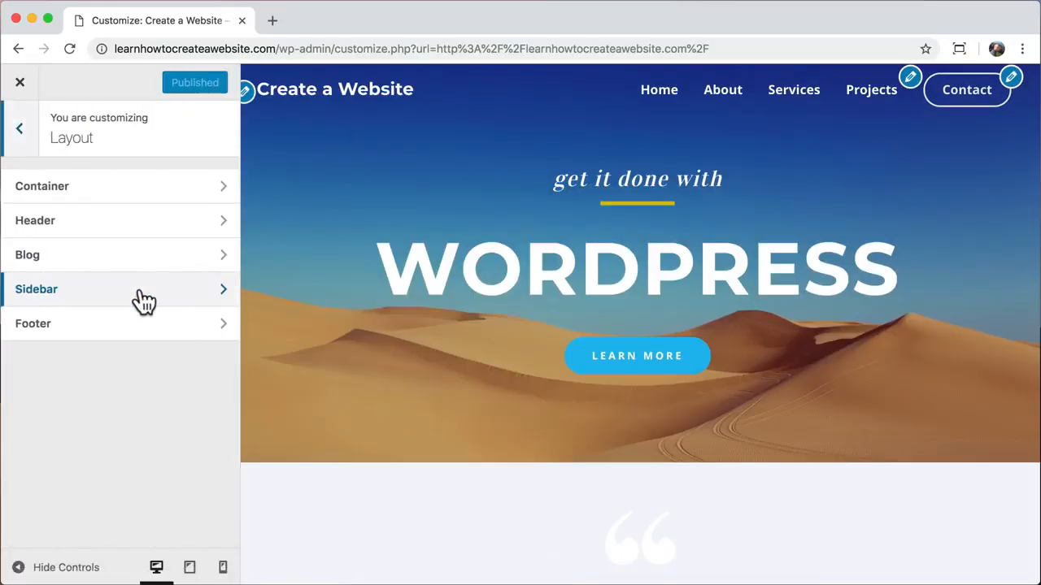
{"action": "left_click", "coordinate": [147, 231]}
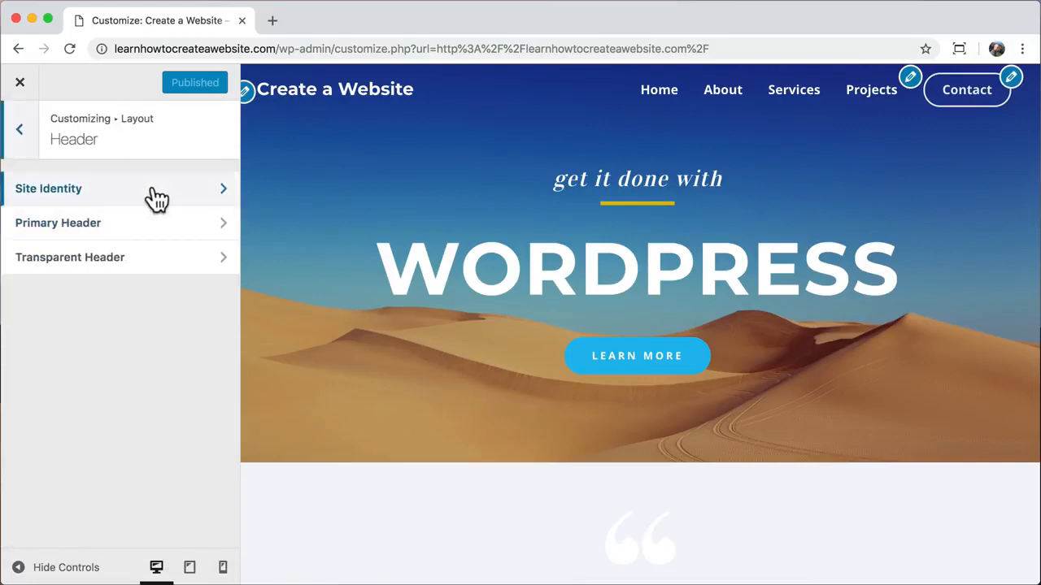
{"action": "left_click", "coordinate": [152, 189]}
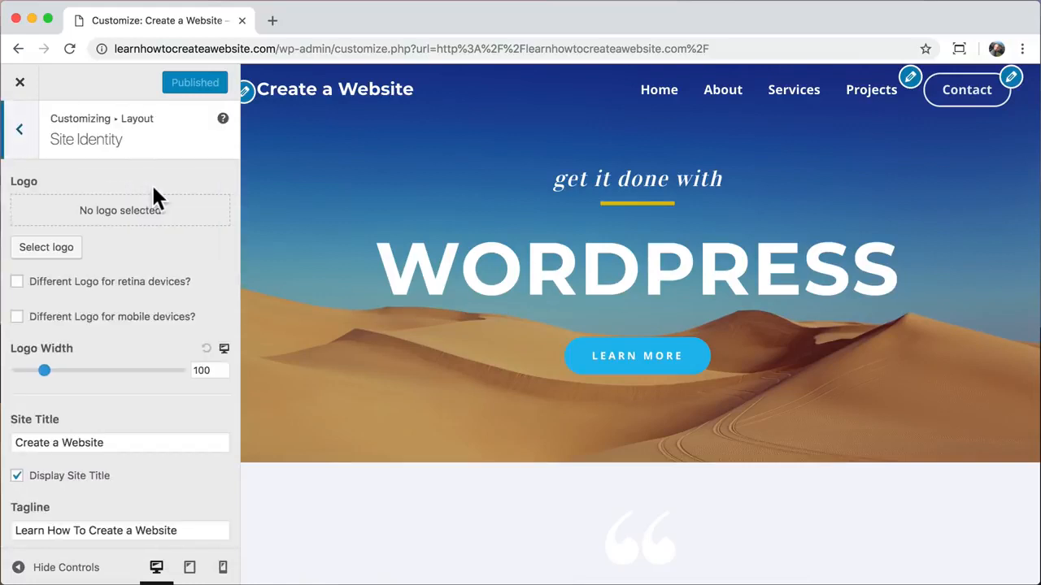
- Upload logo-blk.png and set it as the site logo, skipping cropping
{"action": "left_click", "coordinate": [58, 247]}
{"action": "left_click", "coordinate": [76, 148]}
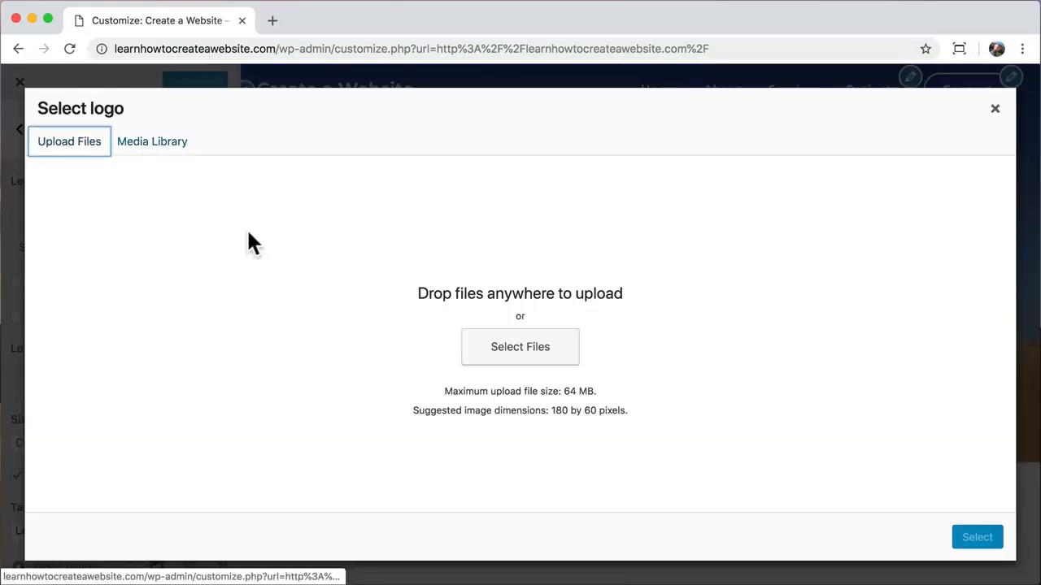
{"action": "left_click", "coordinate": [508, 363]}
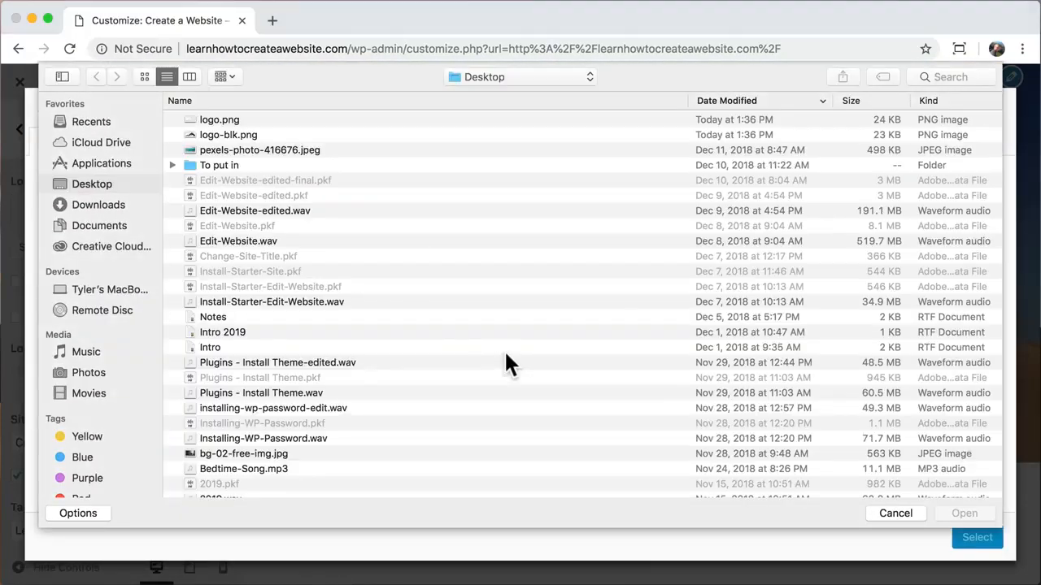
{"action": "left_click", "coordinate": [236, 135]}
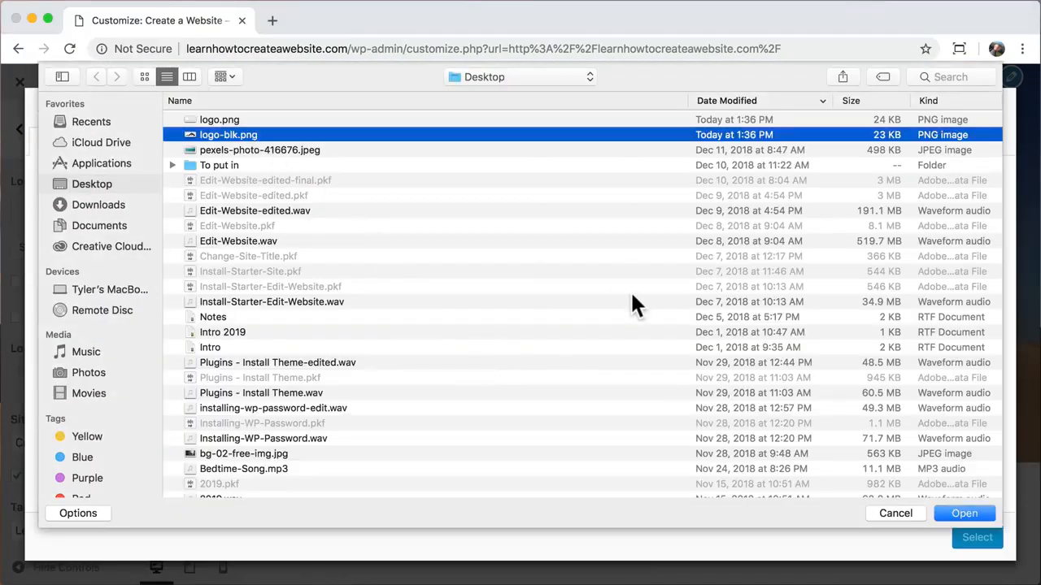
{"action": "left_click", "coordinate": [963, 513]}
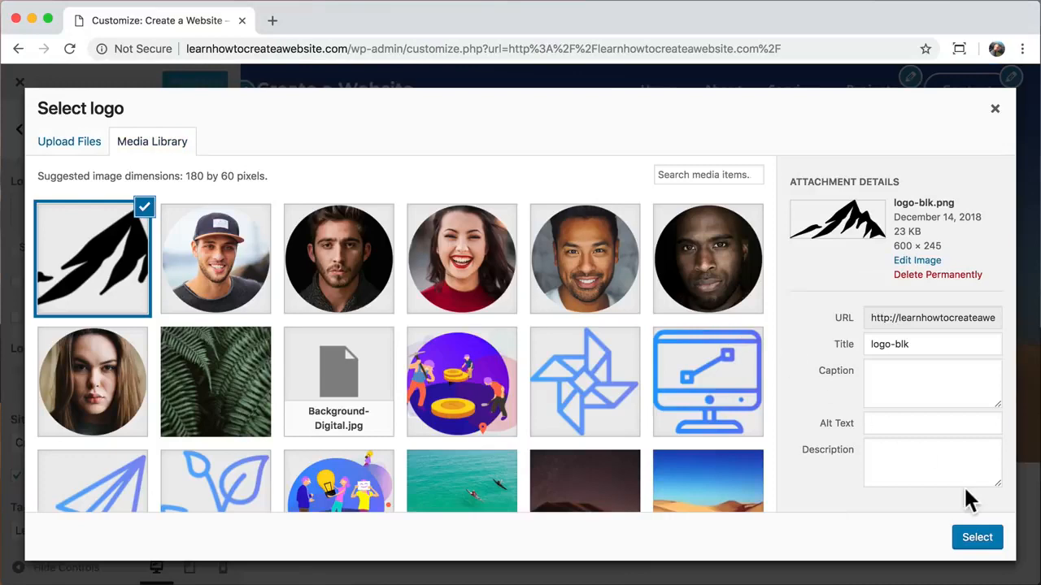
{"action": "left_click", "coordinate": [978, 540]}
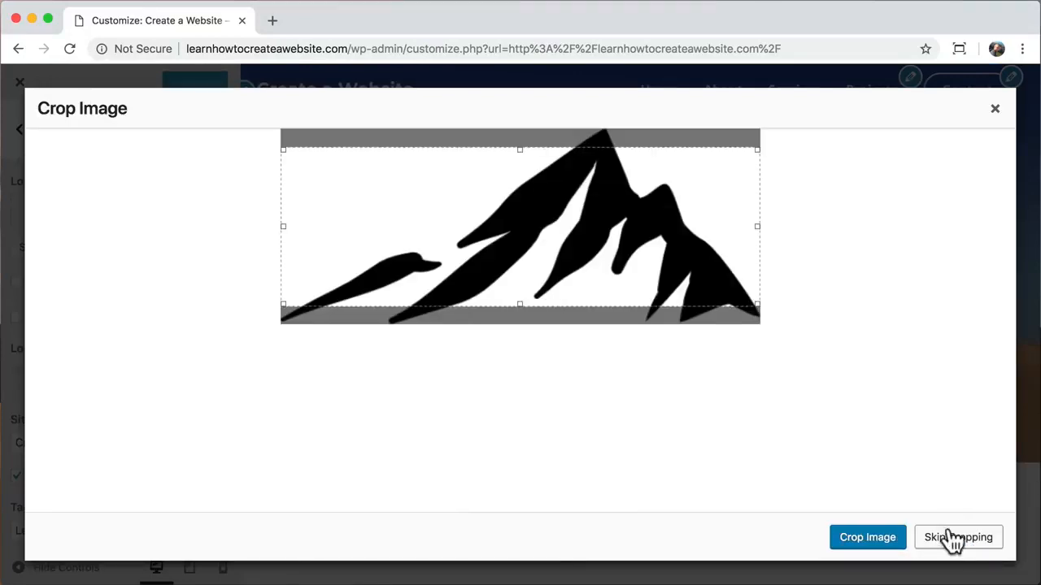
{"action": "left_click", "coordinate": [953, 538]}
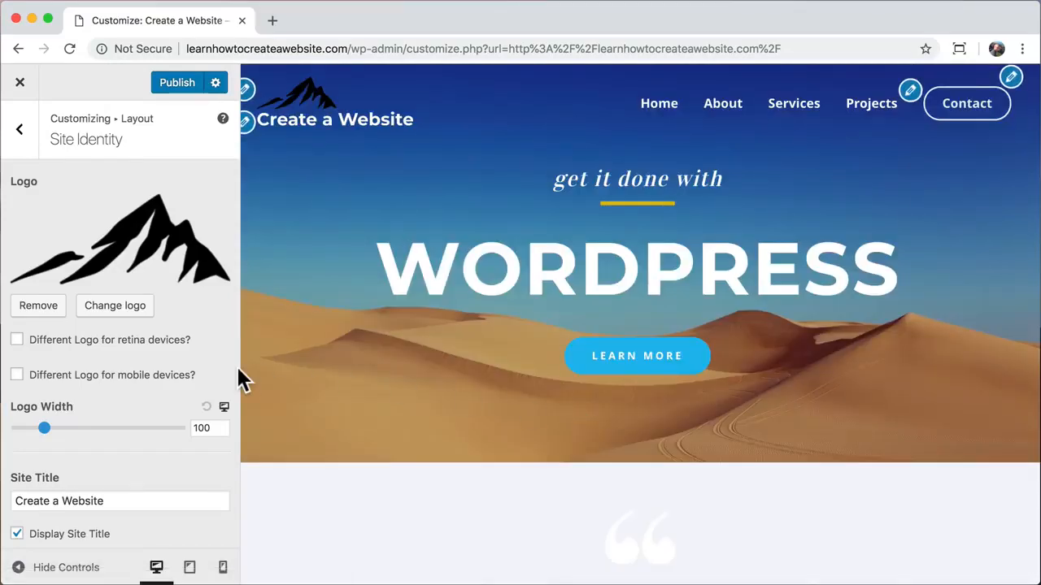
- Place the logo inline with the site title and set Logo Width to 75
{"action": "scroll", "coordinate": [145, 368], "scroll_direction": "down", "scroll_amount": 1}
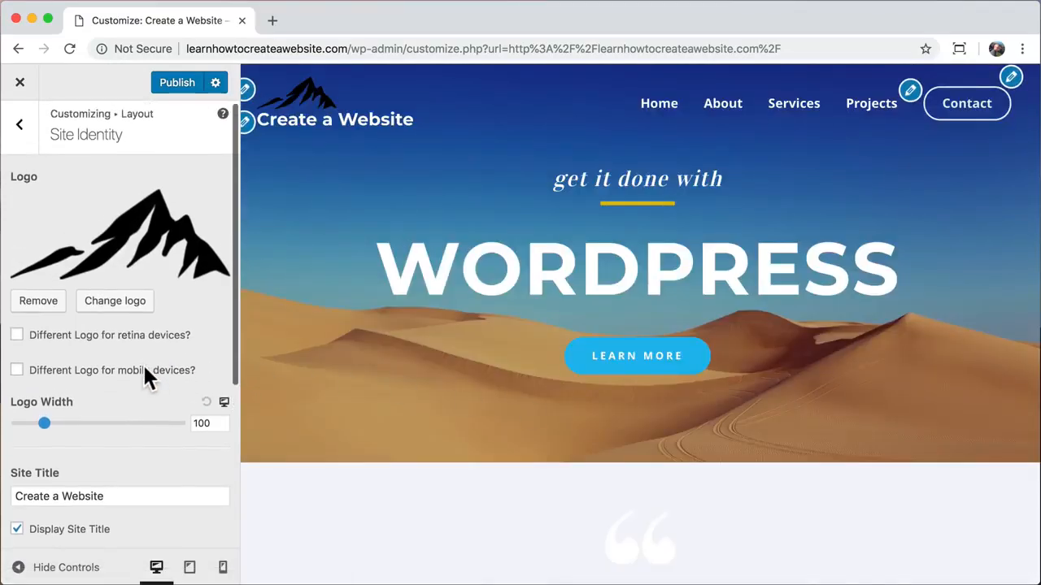
{"action": "scroll", "coordinate": [145, 370], "scroll_direction": "down", "scroll_amount": 5}
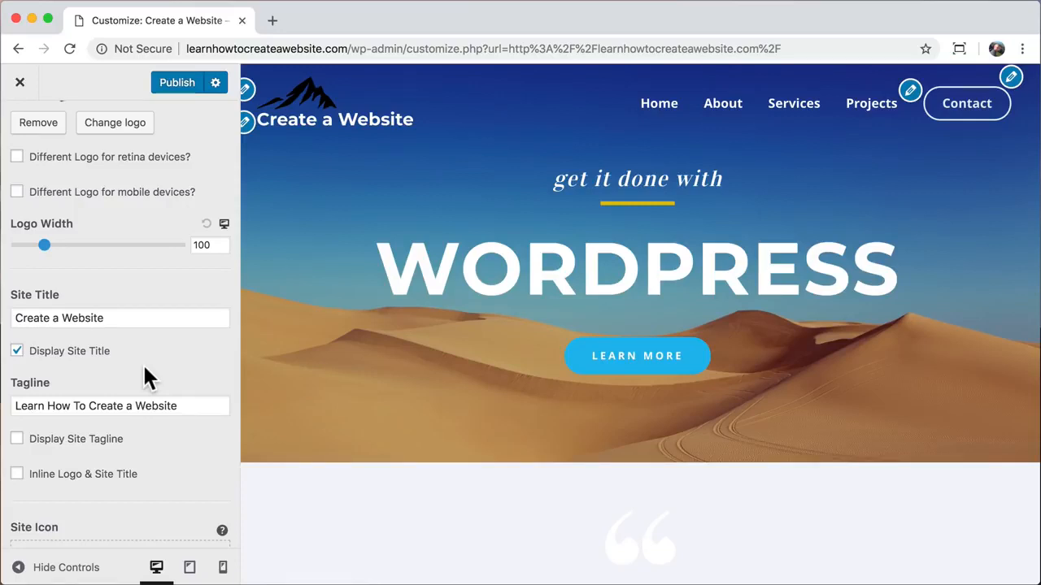
{"action": "left_click", "coordinate": [18, 476]}
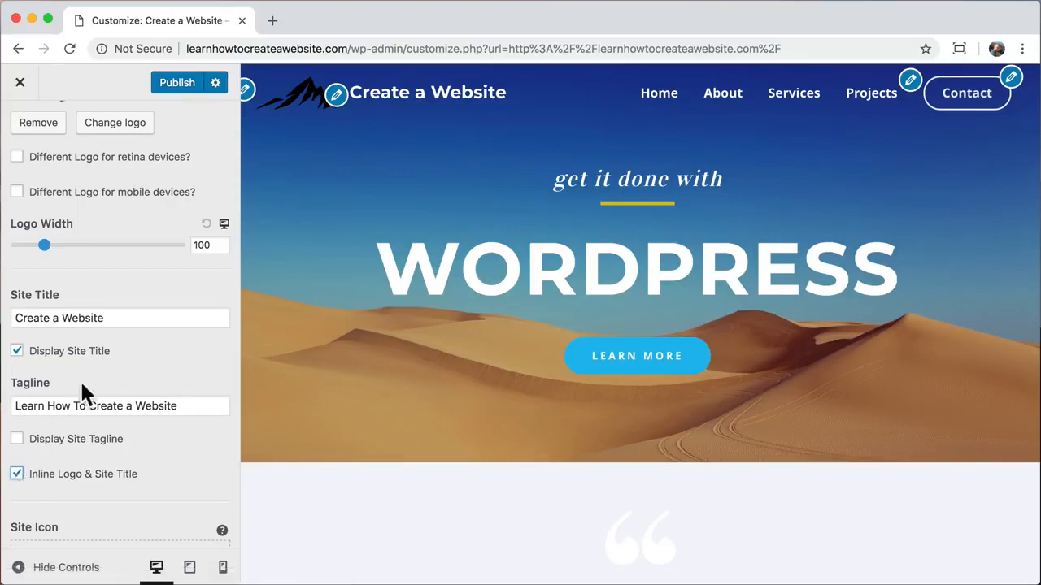
{"action": "left_click", "coordinate": [202, 247]}
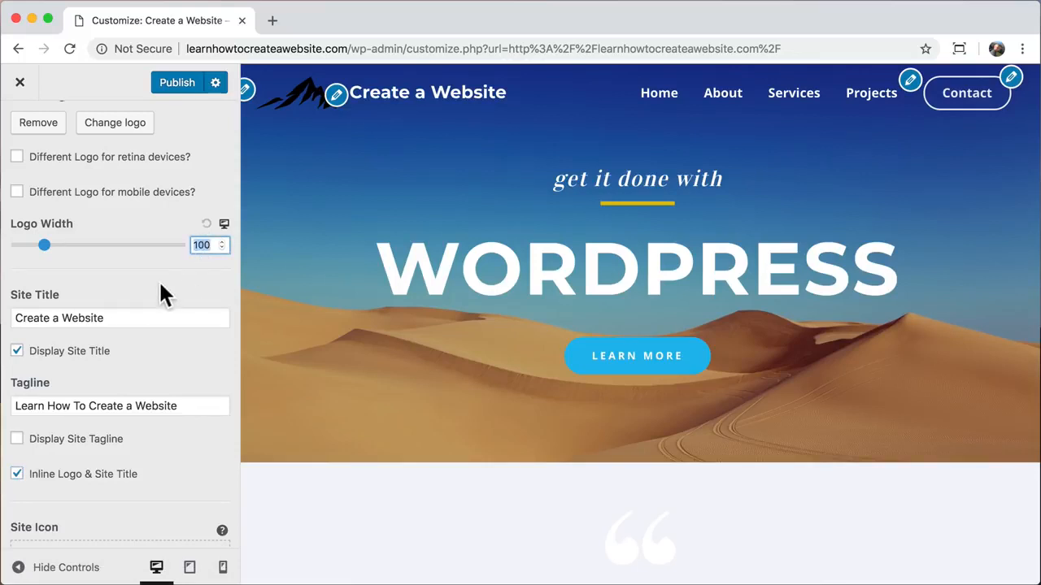
{"action": "type", "text": "75"}
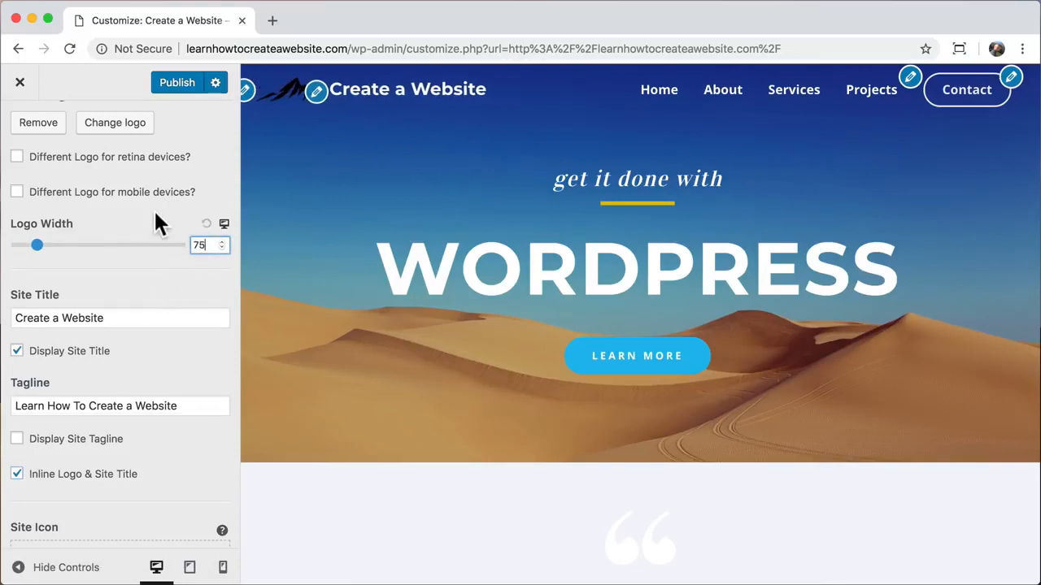
{"action": "scroll", "coordinate": [155, 212], "scroll_direction": "up", "scroll_amount": 3}
{"action": "left_click", "coordinate": [21, 134]}
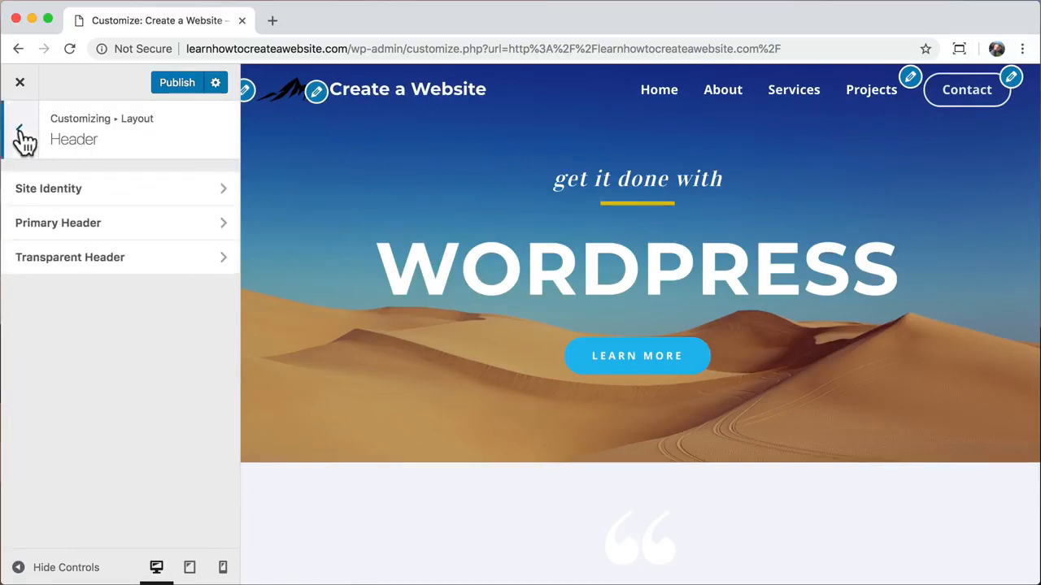
- Give the transparent header its own logo by uploading and choosing logo.png
{"action": "left_click", "coordinate": [167, 259]}
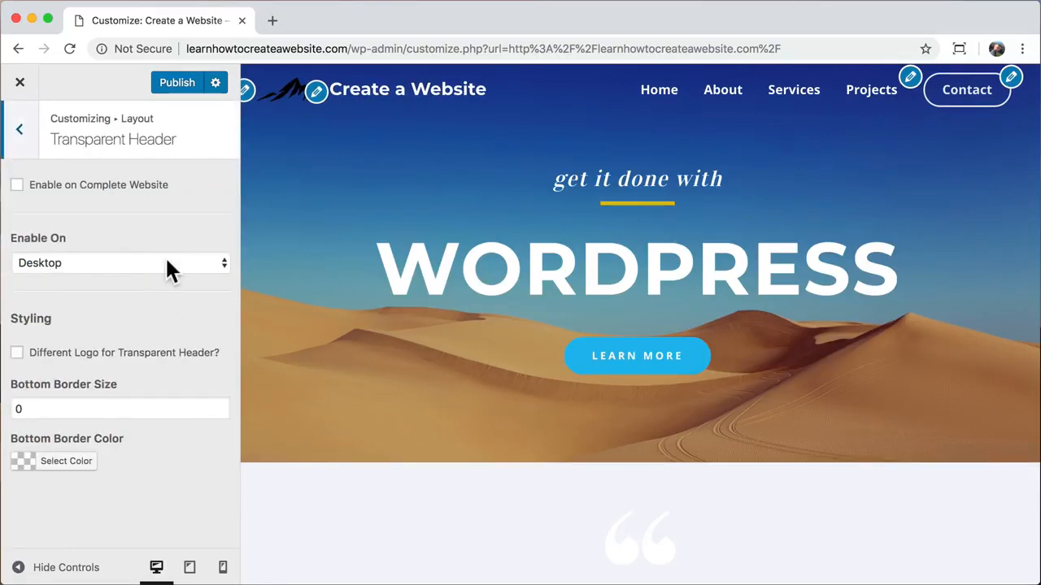
{"action": "left_click", "coordinate": [16, 353]}
{"action": "scroll", "coordinate": [97, 390], "scroll_direction": "down", "scroll_amount": 1}
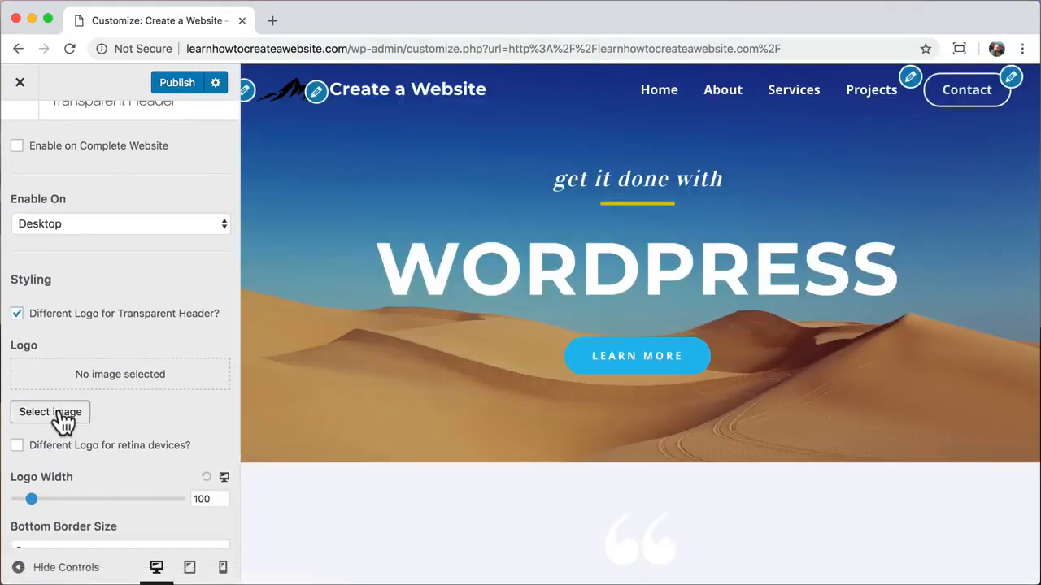
{"action": "left_click", "coordinate": [51, 411]}
{"action": "left_click", "coordinate": [67, 142]}
{"action": "left_click", "coordinate": [483, 348]}
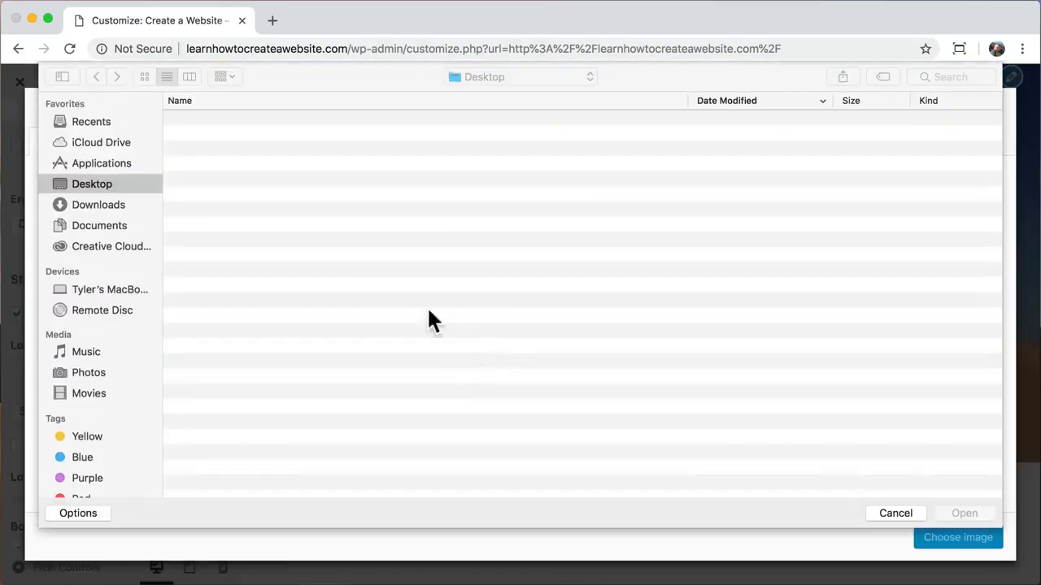
{"action": "left_click", "coordinate": [277, 122]}
{"action": "left_click", "coordinate": [964, 513]}
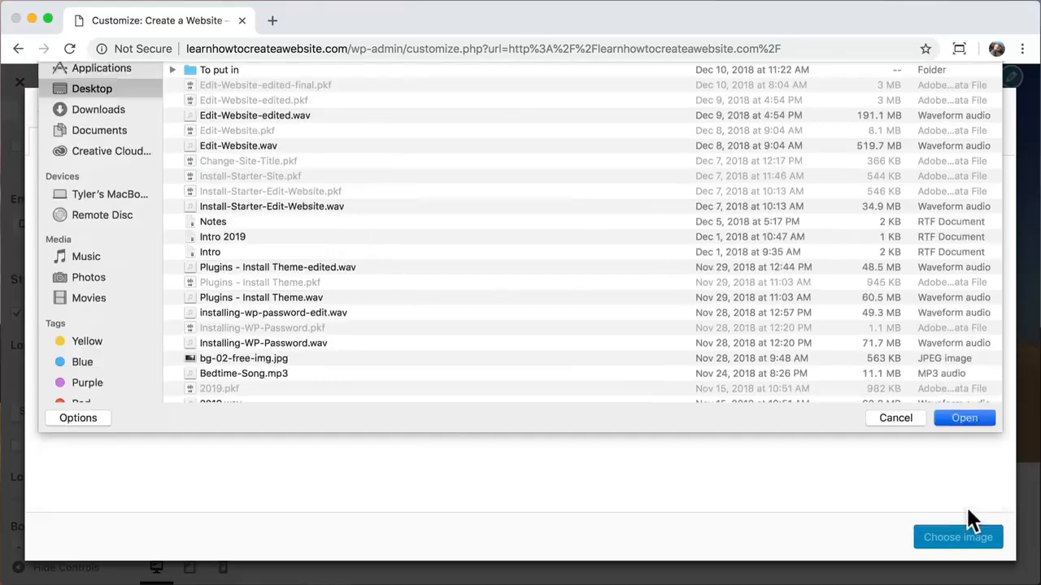
{"action": "left_click", "coordinate": [949, 539]}
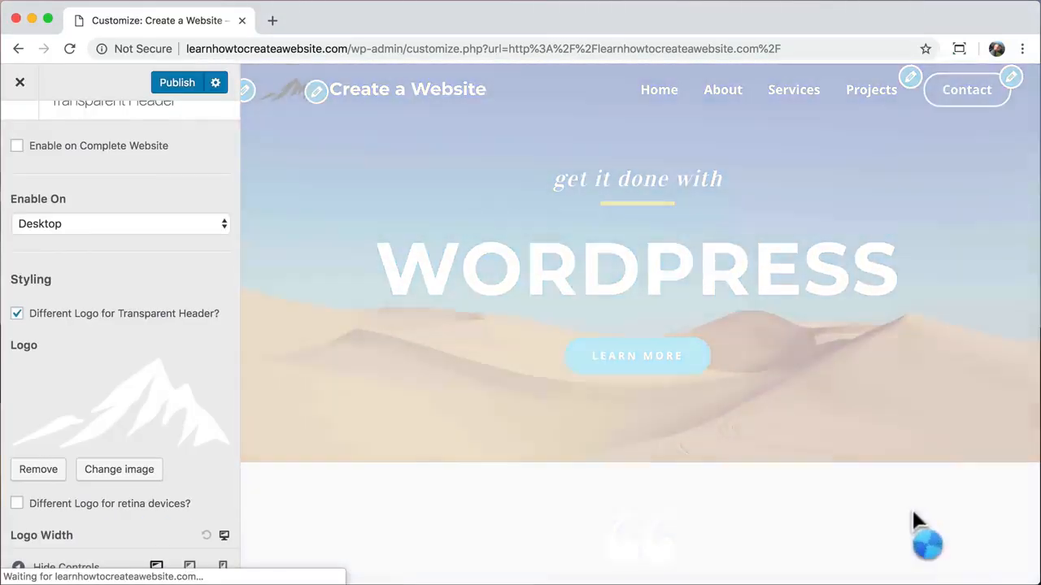
- Set the transparent header logo width to 75, publish, and view the live site
{"action": "scroll", "coordinate": [163, 439], "scroll_direction": "down", "scroll_amount": 3}
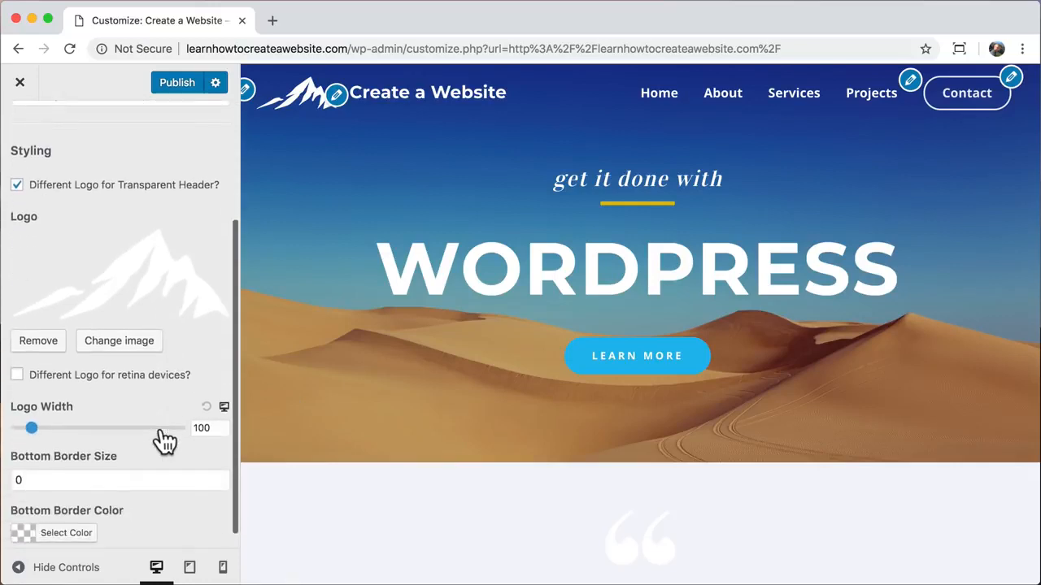
{"action": "left_click", "coordinate": [203, 428]}
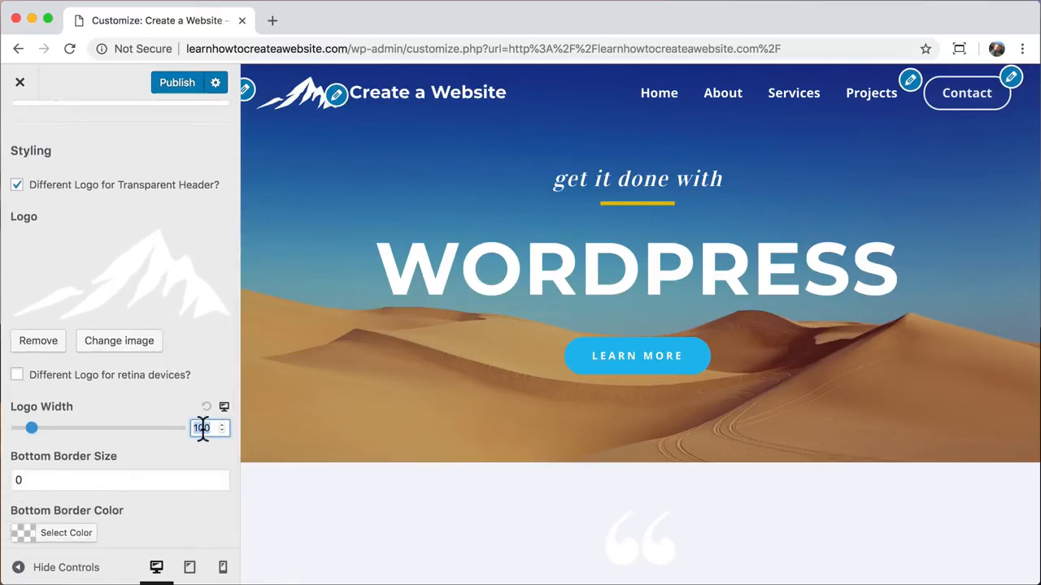
{"action": "type", "text": "75"}
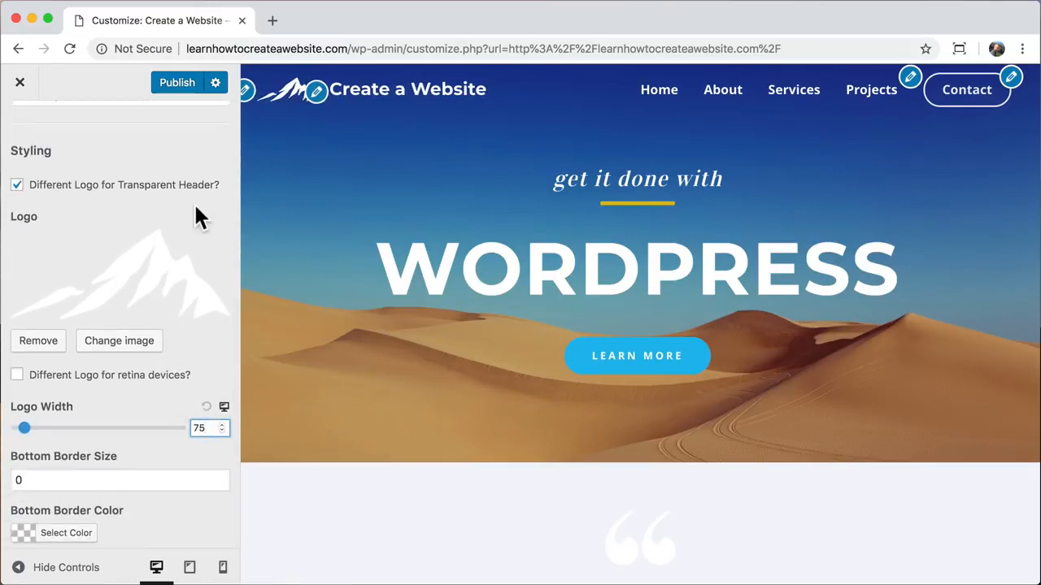
{"action": "left_click", "coordinate": [177, 82]}
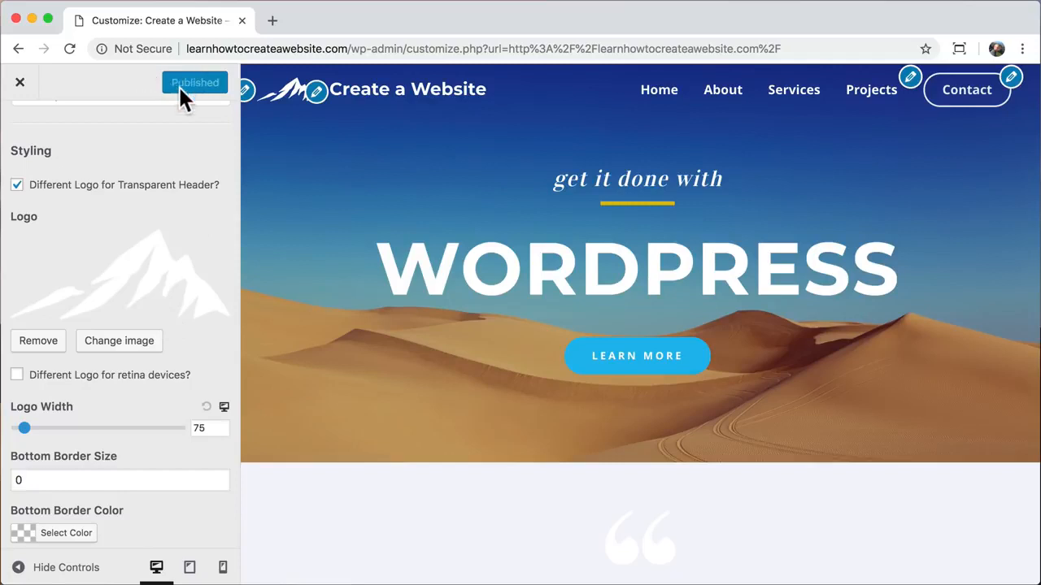
{"action": "left_click", "coordinate": [21, 82]}
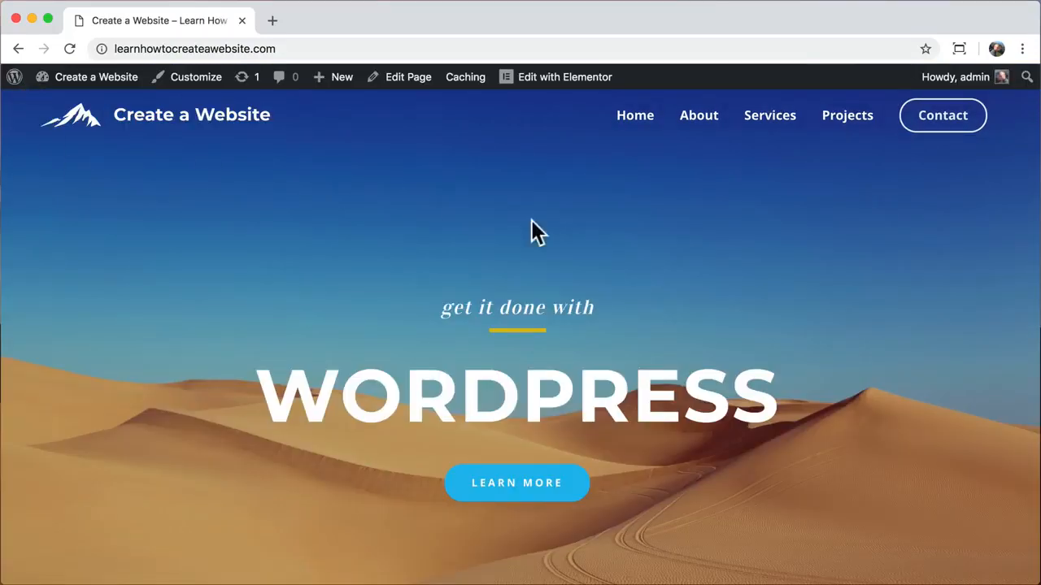
- Check the site at mobile width, restore full width, scroll to the footer, and reopen the Customizer
{"action": "left_click_drag", "start_coordinate": [1038, 221], "coordinate": [105, 275]}
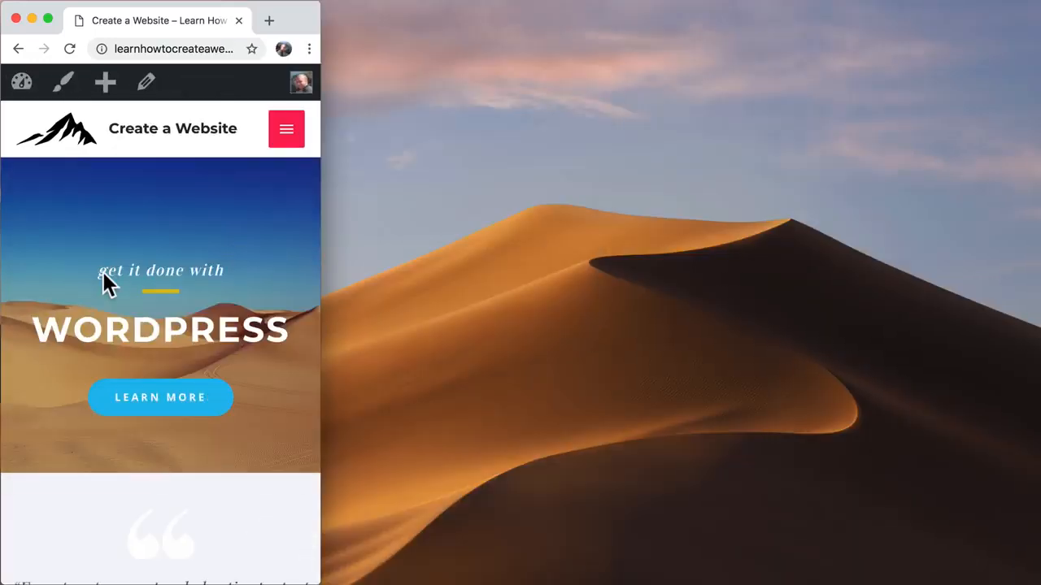
{"action": "left_click_drag", "start_coordinate": [320, 265], "coordinate": [1027, 291]}
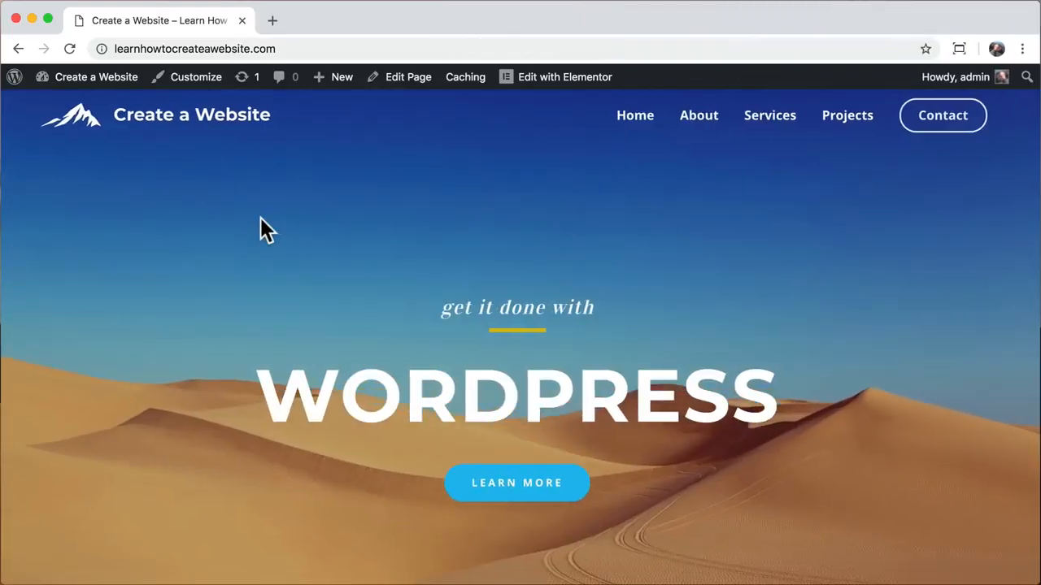
{"action": "scroll", "coordinate": [260, 230], "scroll_direction": "down", "scroll_amount": 20}
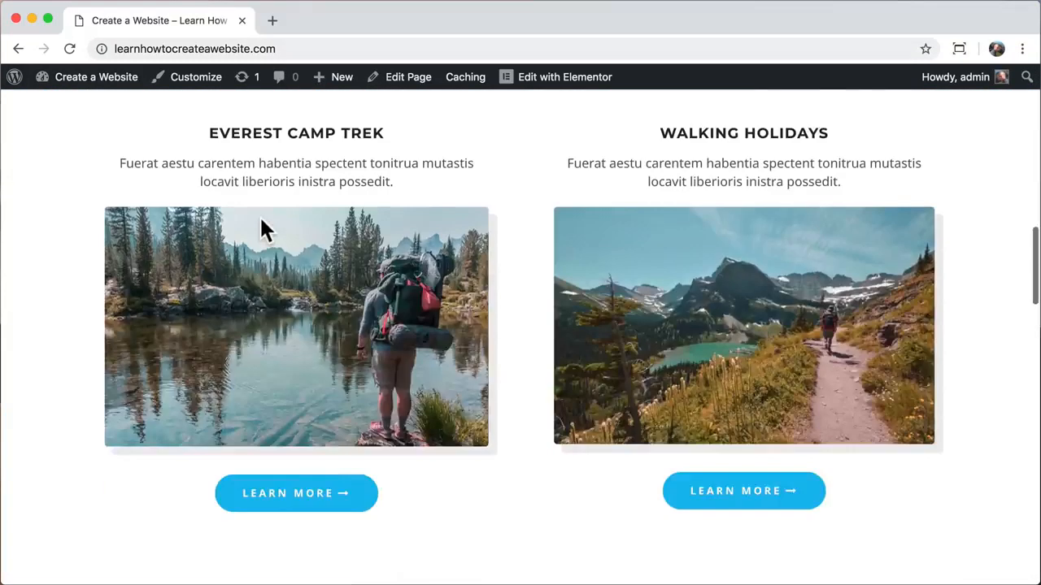
{"action": "scroll", "coordinate": [261, 219], "scroll_direction": "down", "scroll_amount": 5}
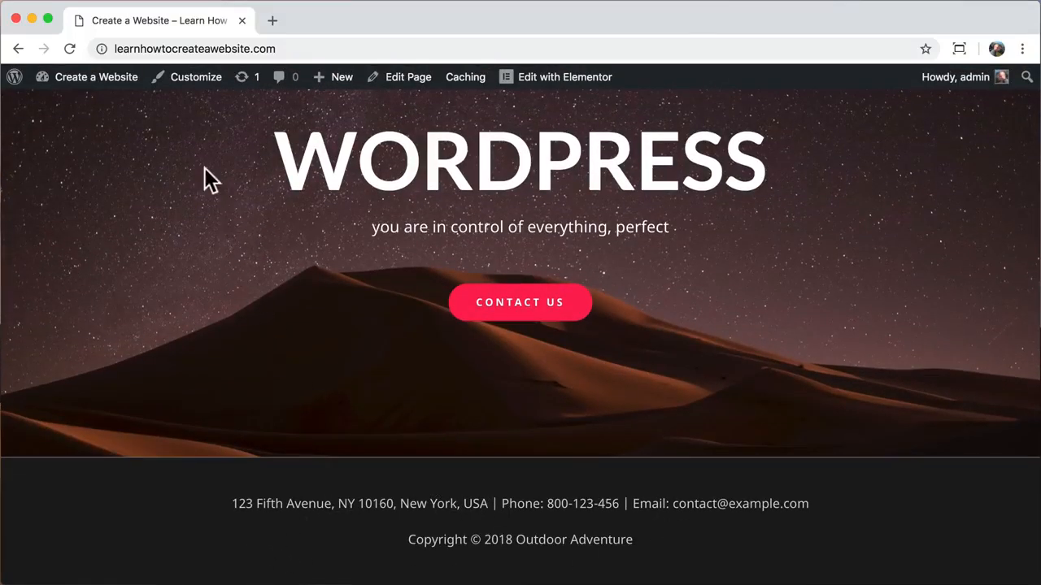
{"action": "left_click", "coordinate": [196, 79]}
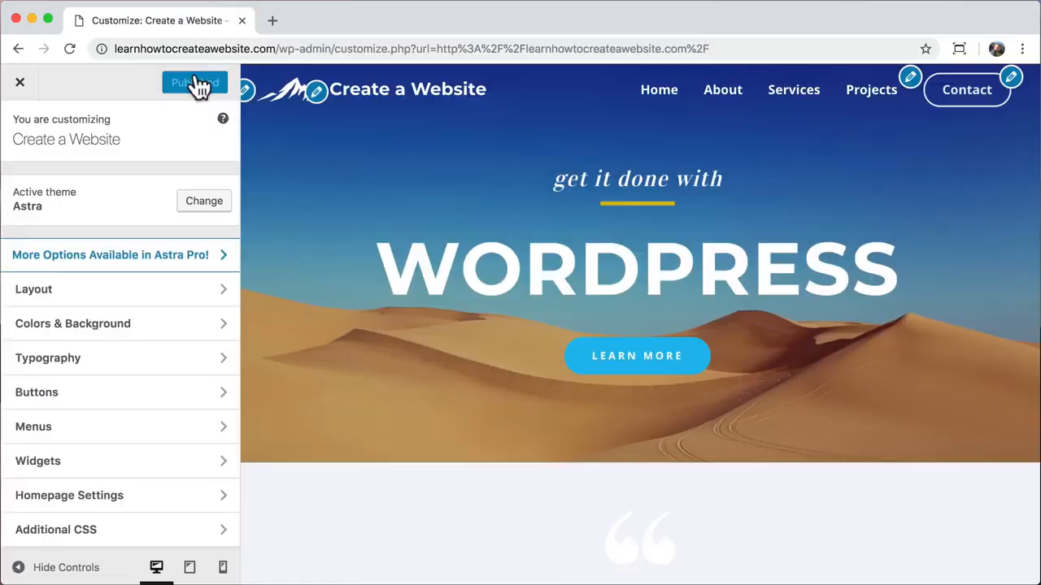
- In Layout > Footer > Footer Bar, try the side-by-side layout but keep the stacked one
{"action": "left_click", "coordinate": [209, 295]}
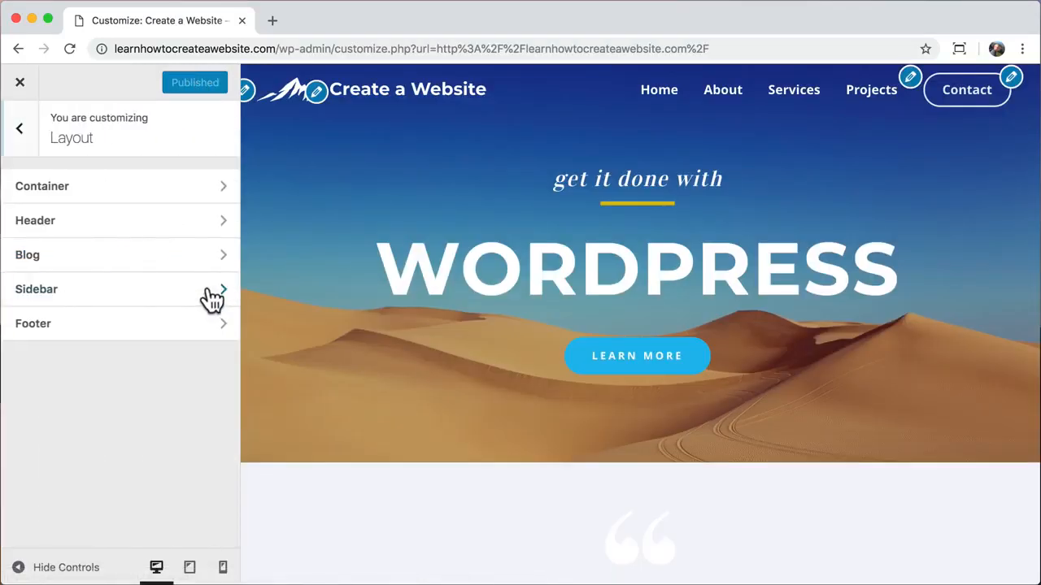
{"action": "left_click", "coordinate": [184, 340]}
{"action": "left_click", "coordinate": [157, 232]}
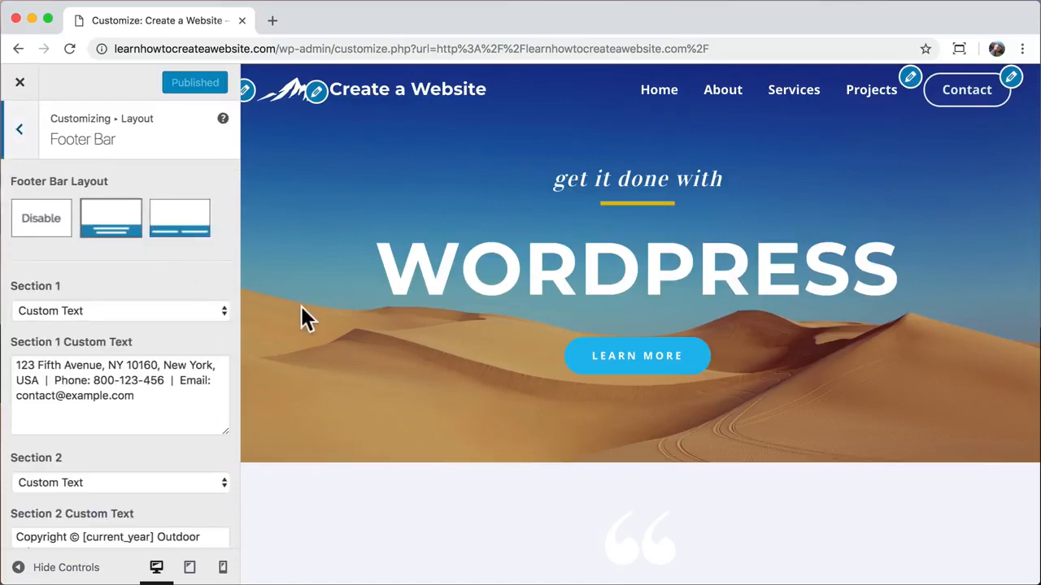
{"action": "scroll", "coordinate": [301, 306], "scroll_direction": "down", "scroll_amount": 15}
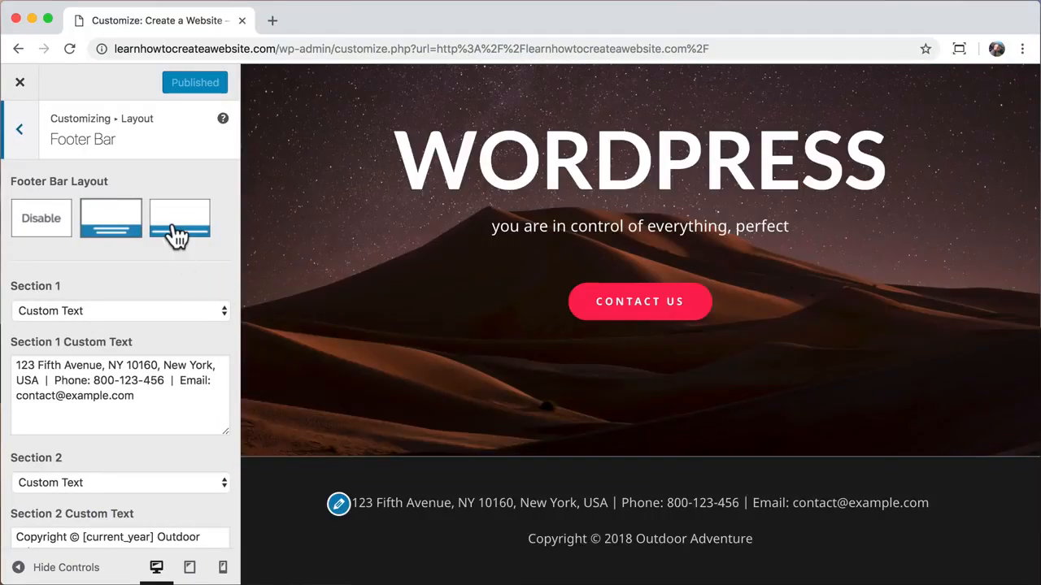
{"action": "left_click", "coordinate": [178, 236]}
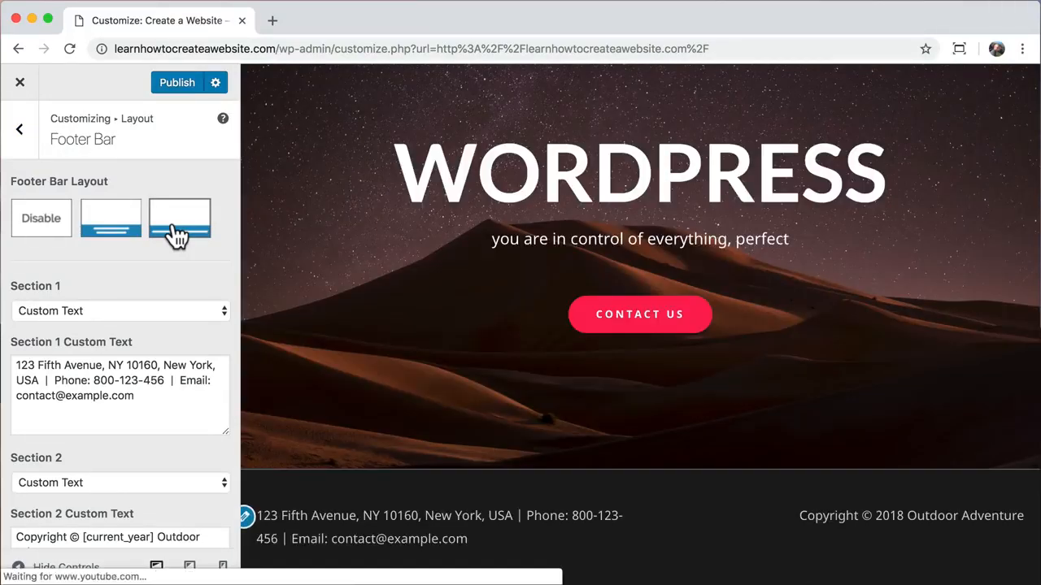
{"action": "left_click", "coordinate": [113, 239]}
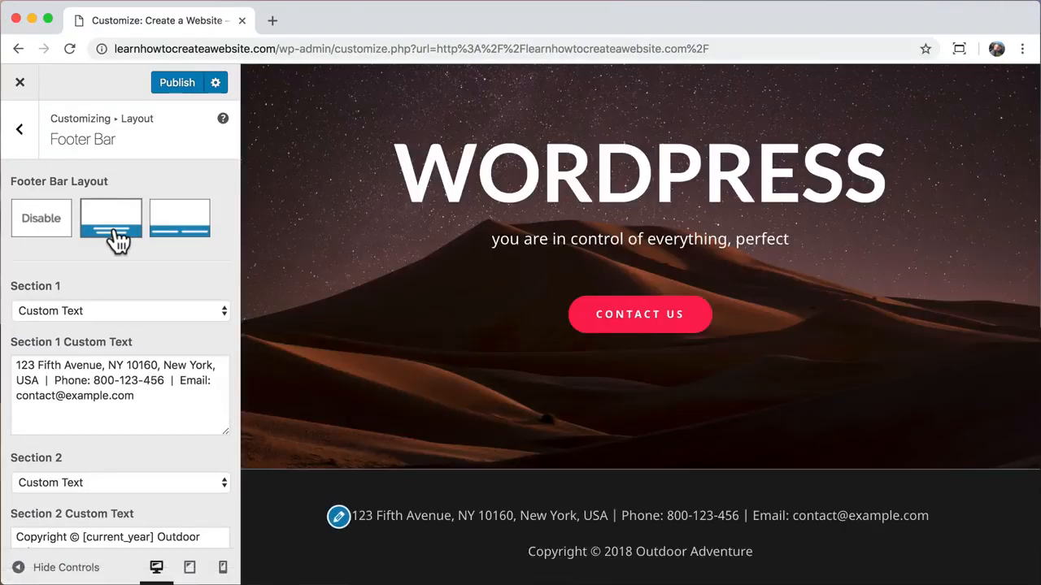
- Paste Section 1's address text into Section 2 before the copyright, add '|', and set Section 1 to Footer Menu
{"action": "scroll", "coordinate": [121, 277], "scroll_direction": "down", "scroll_amount": 2}
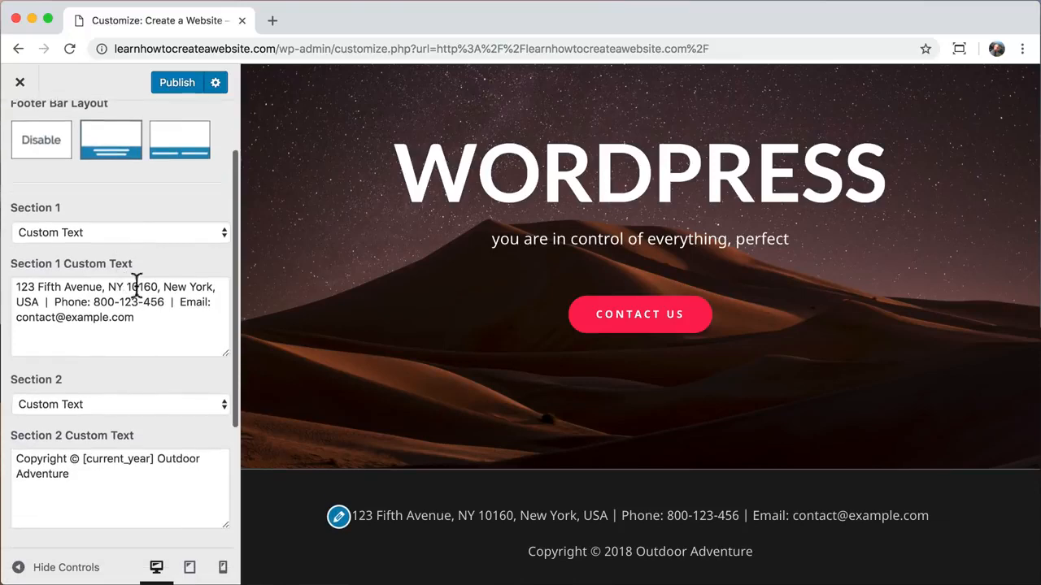
{"action": "left_click_drag", "start_coordinate": [135, 319], "coordinate": [7, 286]}
{"action": "right_click", "coordinate": [81, 290]}
{"action": "left_click", "coordinate": [102, 401]}
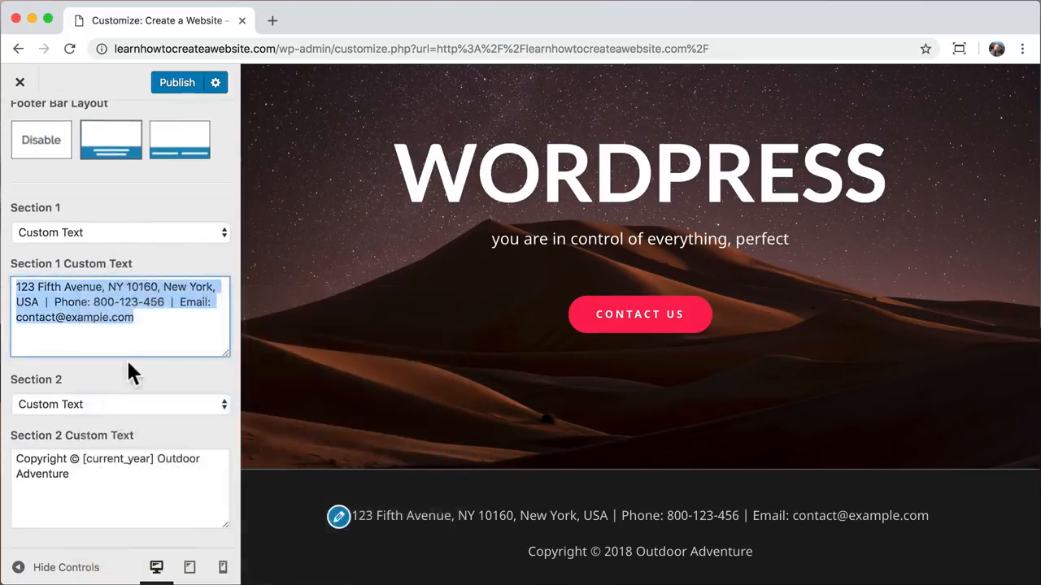
{"action": "left_click", "coordinate": [16, 461]}
{"action": "right_click", "coordinate": [16, 461]}
{"action": "left_click", "coordinate": [51, 548]}
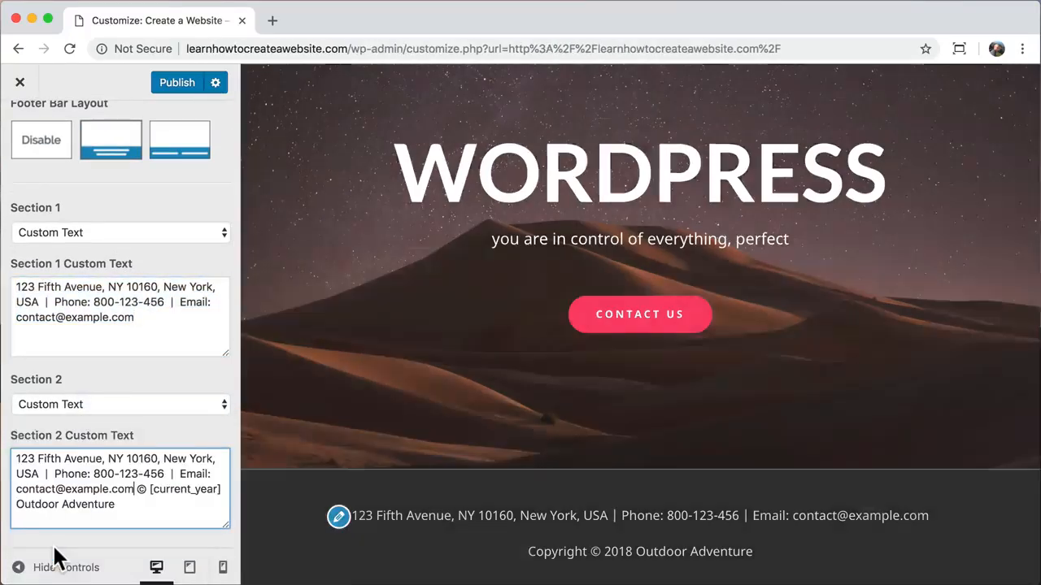
{"action": "type", "text": "|"}
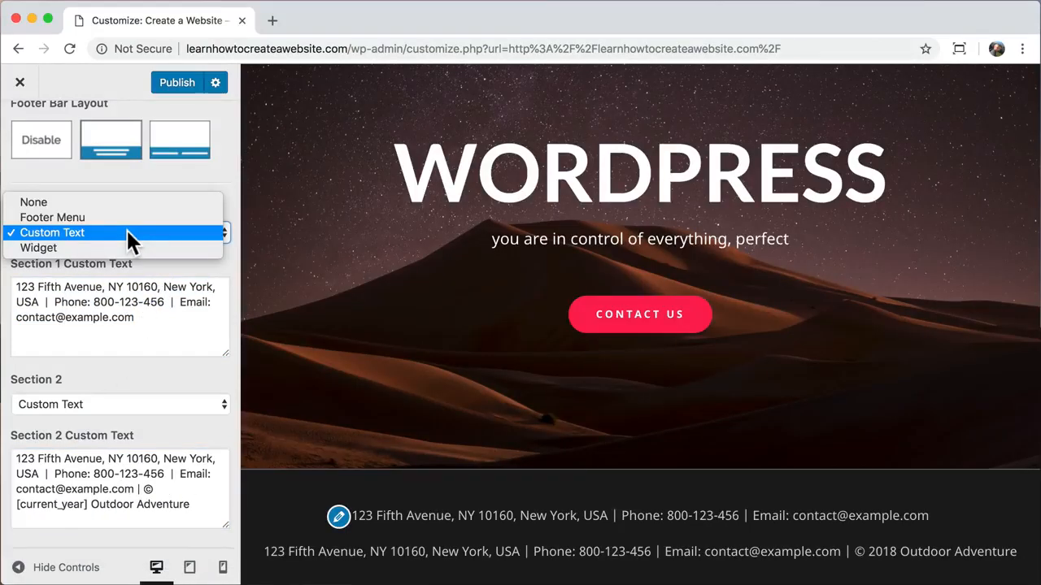
{"action": "left_click", "coordinate": [113, 217]}
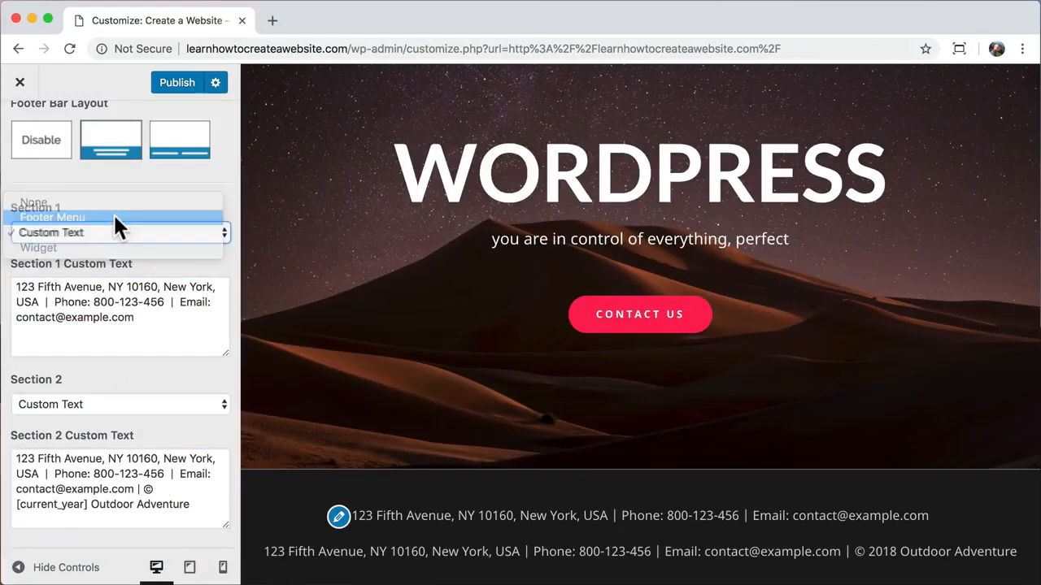
{"action": "scroll", "coordinate": [113, 213], "scroll_direction": "up", "scroll_amount": 1}
- Also assign the main Menu to the Footer Menu location, then return to the Customizer root
{"action": "scroll", "coordinate": [115, 216], "scroll_direction": "up", "scroll_amount": 2}
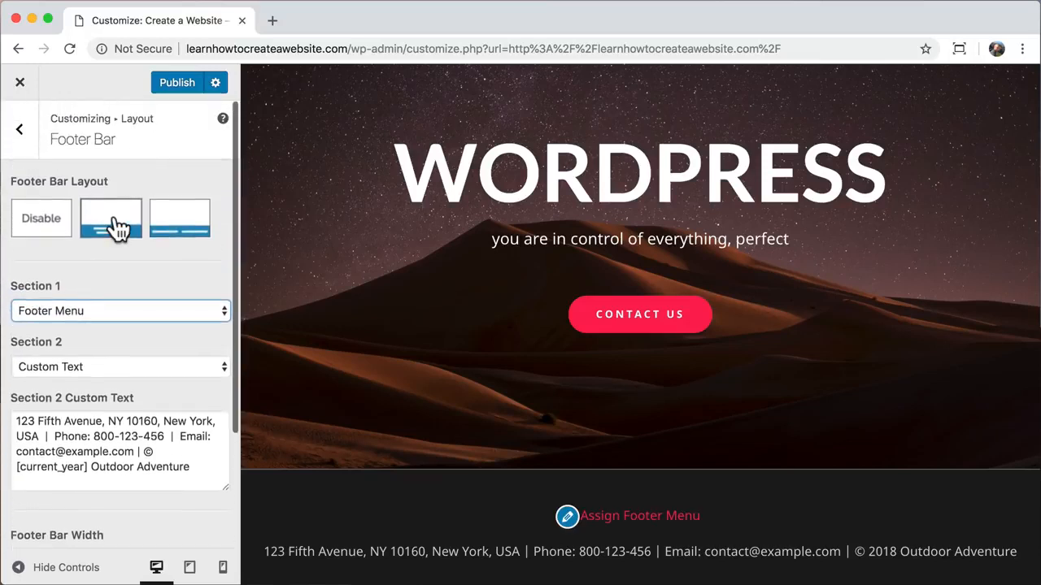
{"action": "left_click", "coordinate": [21, 133]}
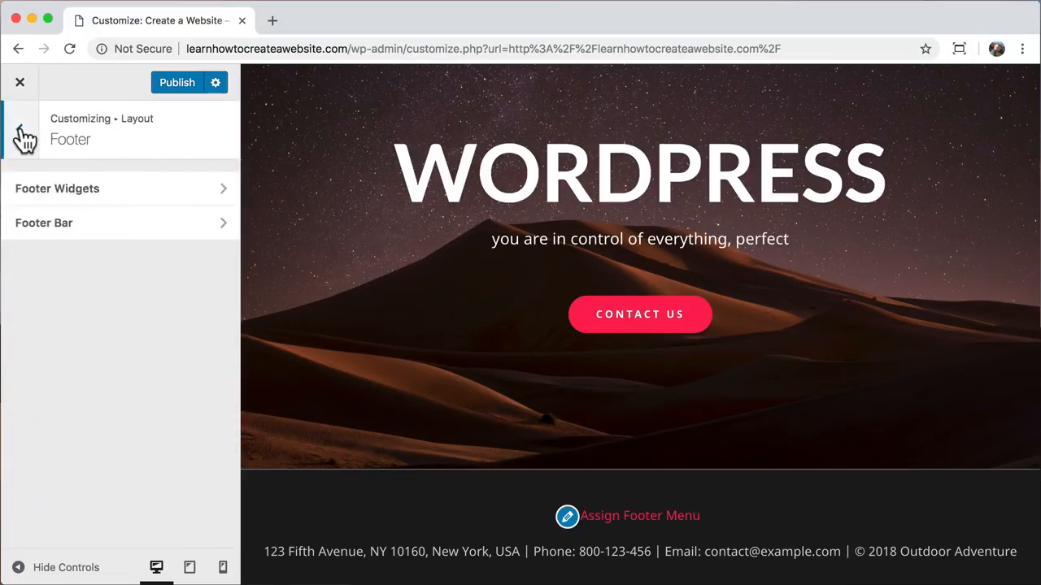
{"action": "left_click", "coordinate": [21, 132]}
{"action": "left_click", "coordinate": [20, 130]}
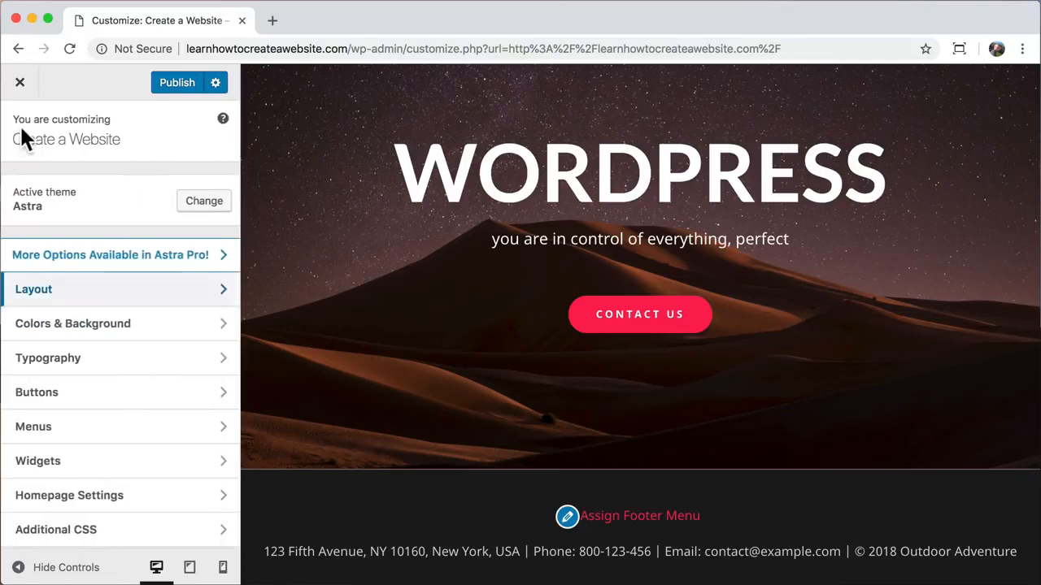
{"action": "left_click", "coordinate": [106, 425]}
{"action": "left_click", "coordinate": [120, 228]}
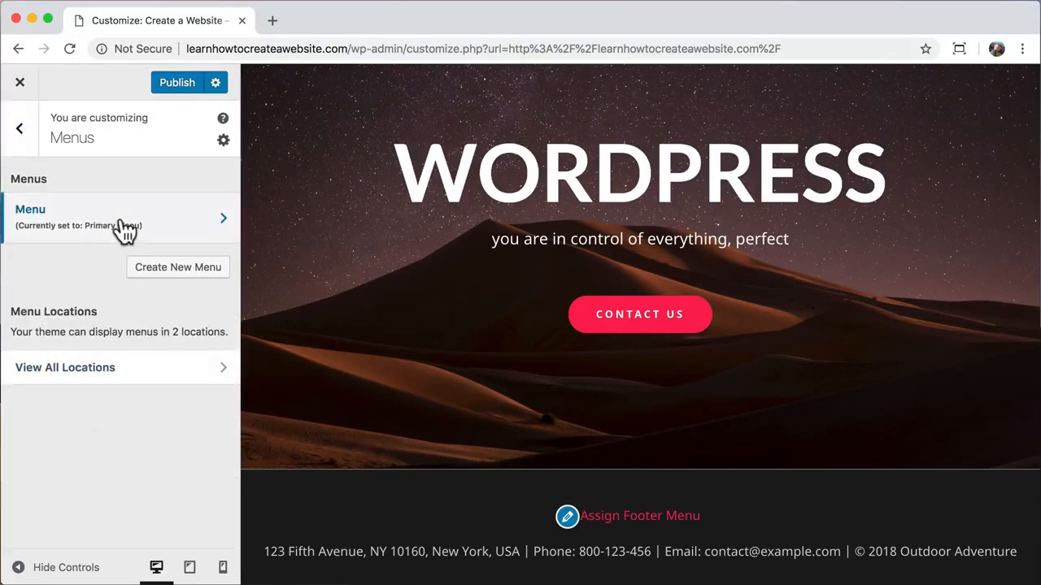
{"action": "scroll", "coordinate": [71, 370], "scroll_direction": "down", "scroll_amount": 2}
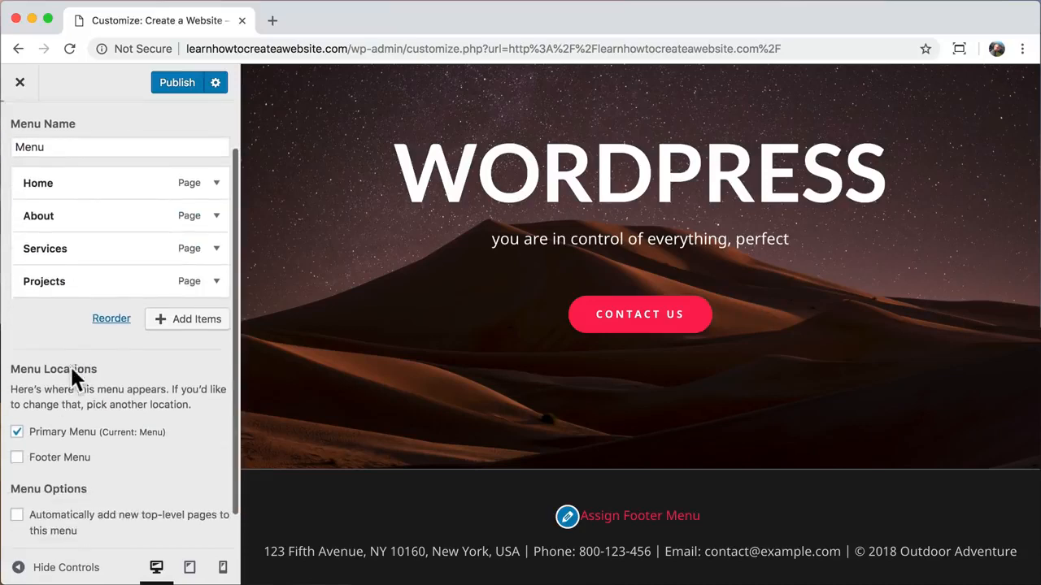
{"action": "left_click", "coordinate": [17, 458]}
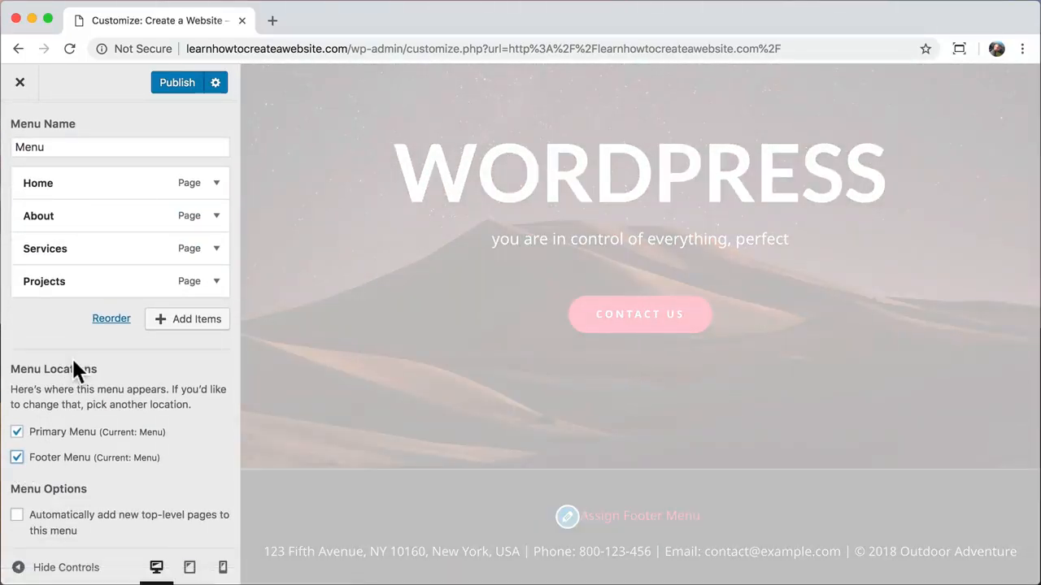
{"action": "scroll", "coordinate": [73, 362], "scroll_direction": "up", "scroll_amount": 2}
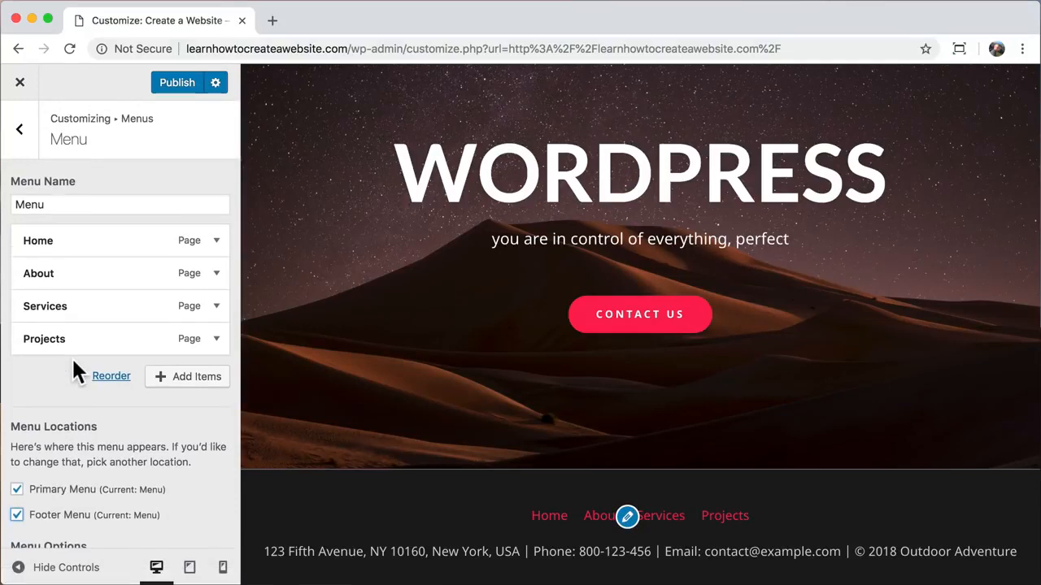
{"action": "left_click", "coordinate": [24, 147]}
{"action": "left_click", "coordinate": [25, 150]}
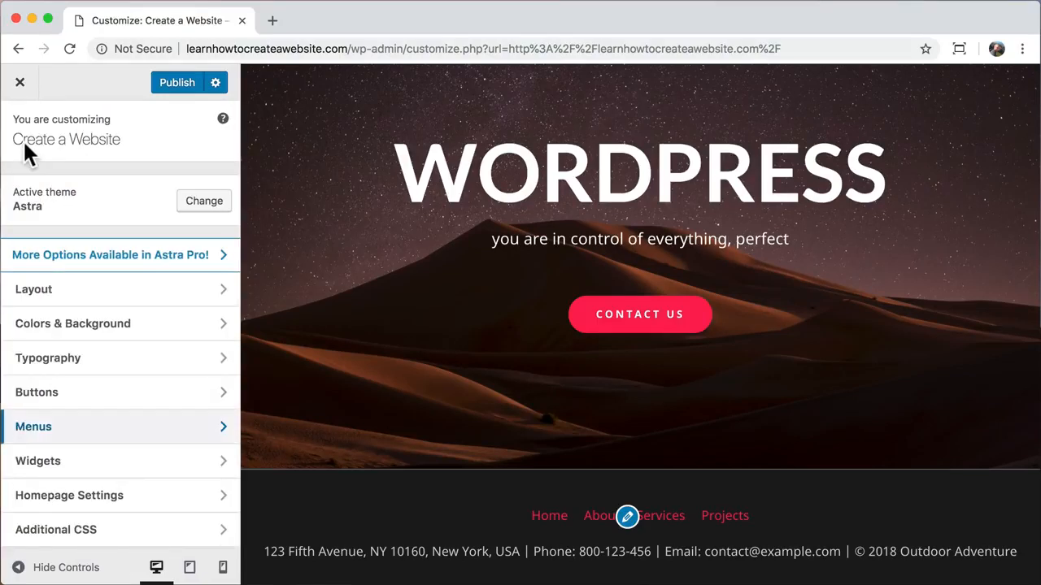
- Set the Footer Bar link colour in Colors & Background to white
{"action": "left_click", "coordinate": [109, 332]}
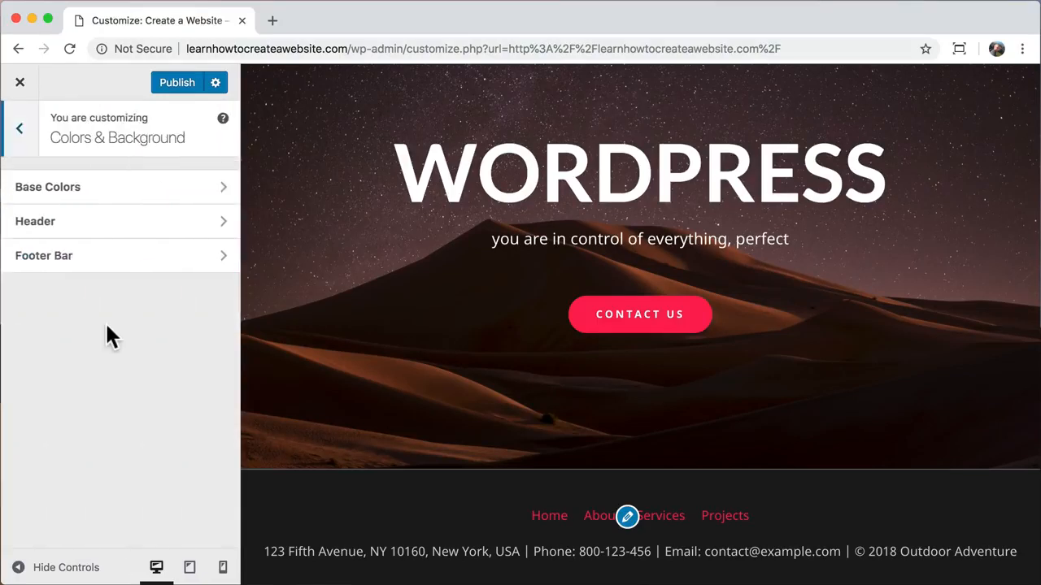
{"action": "left_click", "coordinate": [130, 273]}
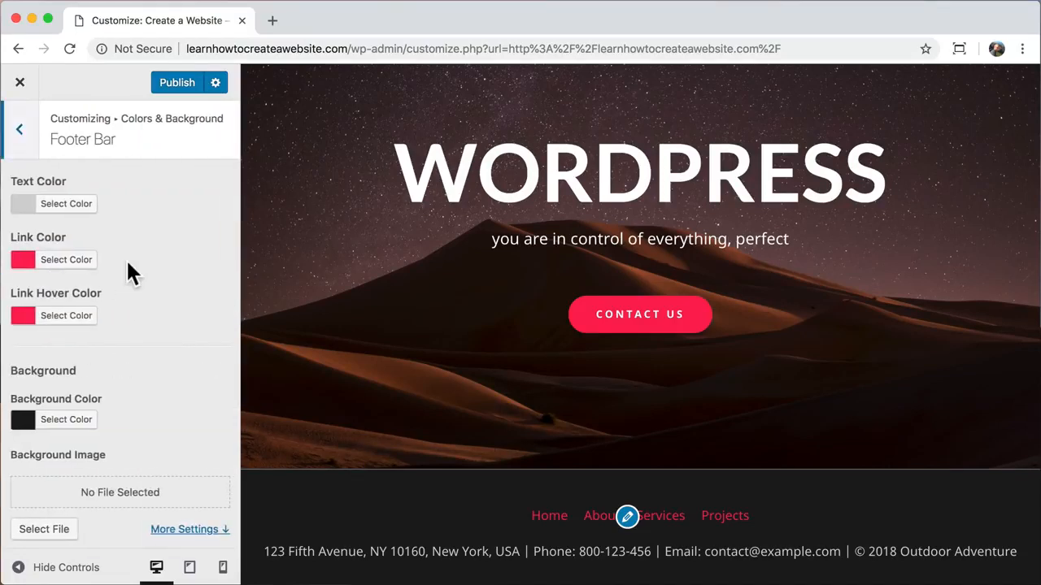
{"action": "left_click", "coordinate": [75, 261]}
{"action": "left_click", "coordinate": [46, 440]}
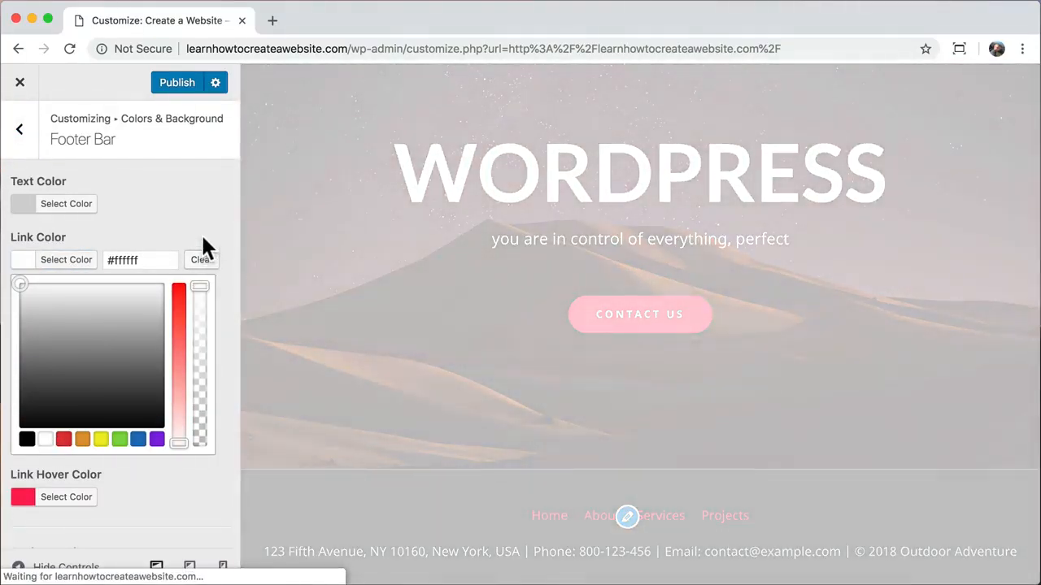
{"action": "left_click", "coordinate": [96, 219]}
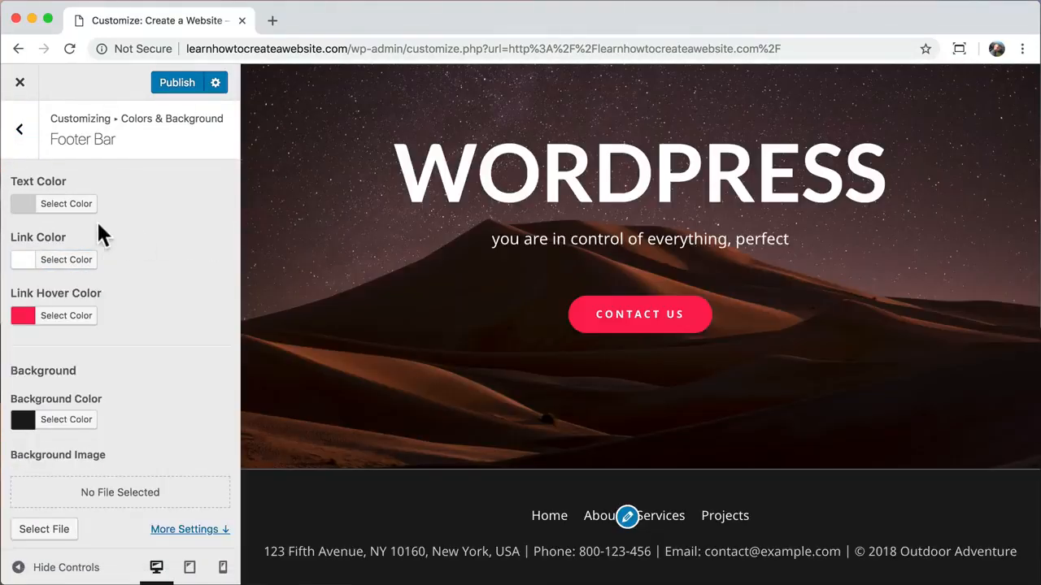
{"action": "left_click", "coordinate": [18, 130]}
{"action": "left_click", "coordinate": [18, 130]}
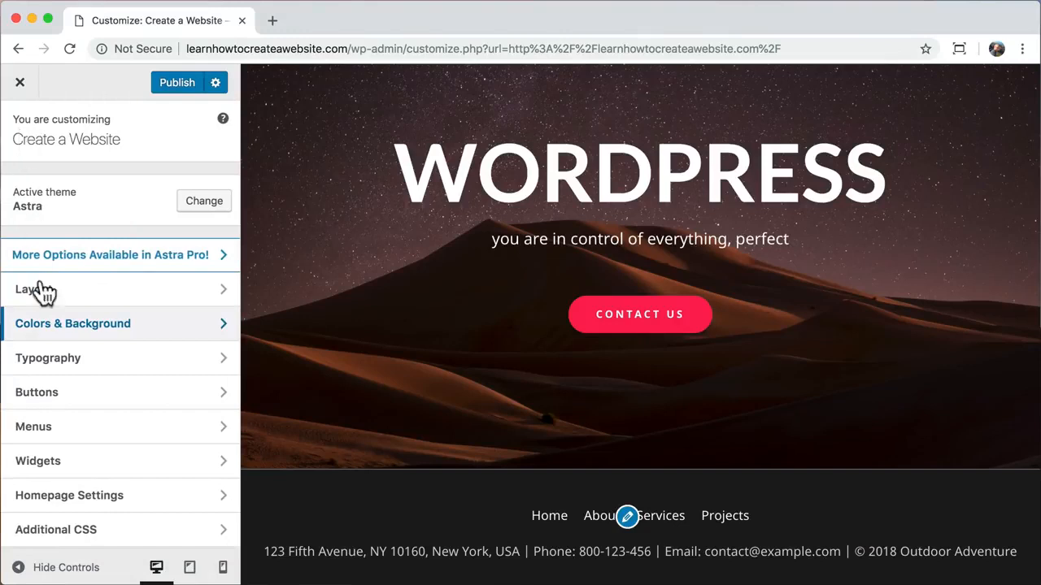
- Remove the existing menu from the Footer Menu location
{"action": "left_click", "coordinate": [106, 437]}
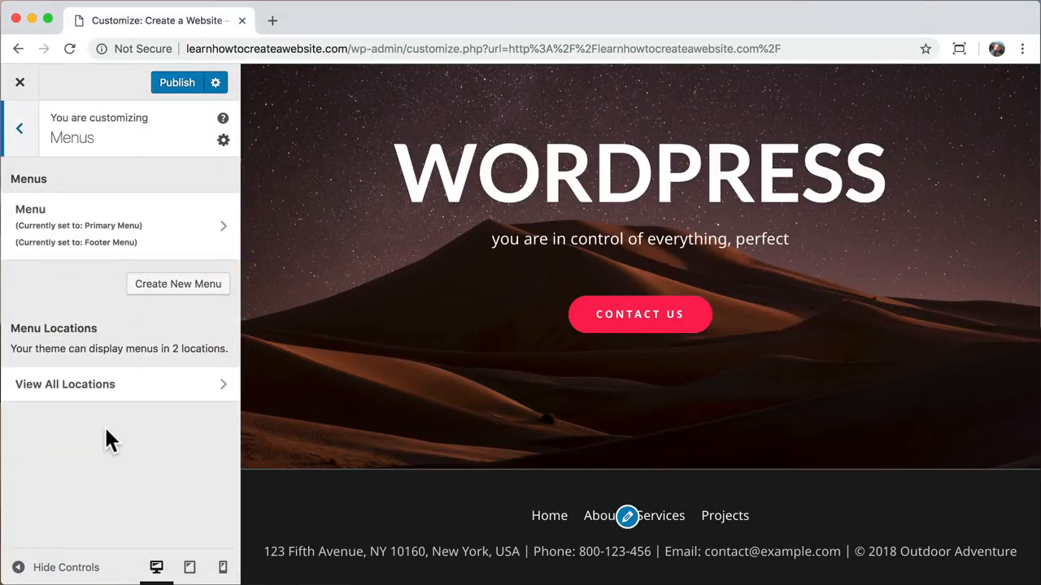
{"action": "left_click", "coordinate": [170, 240]}
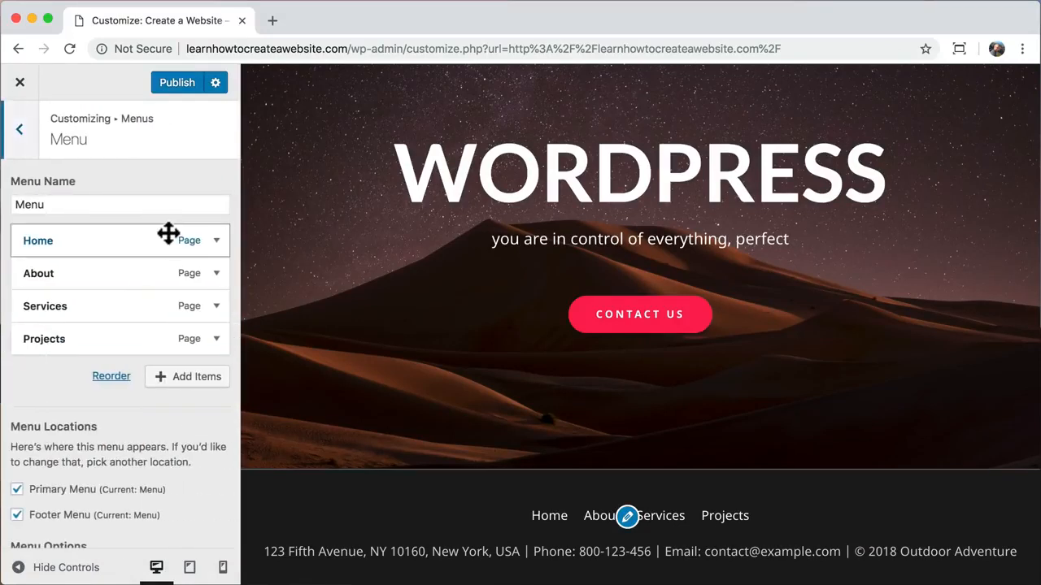
{"action": "left_click", "coordinate": [17, 515]}
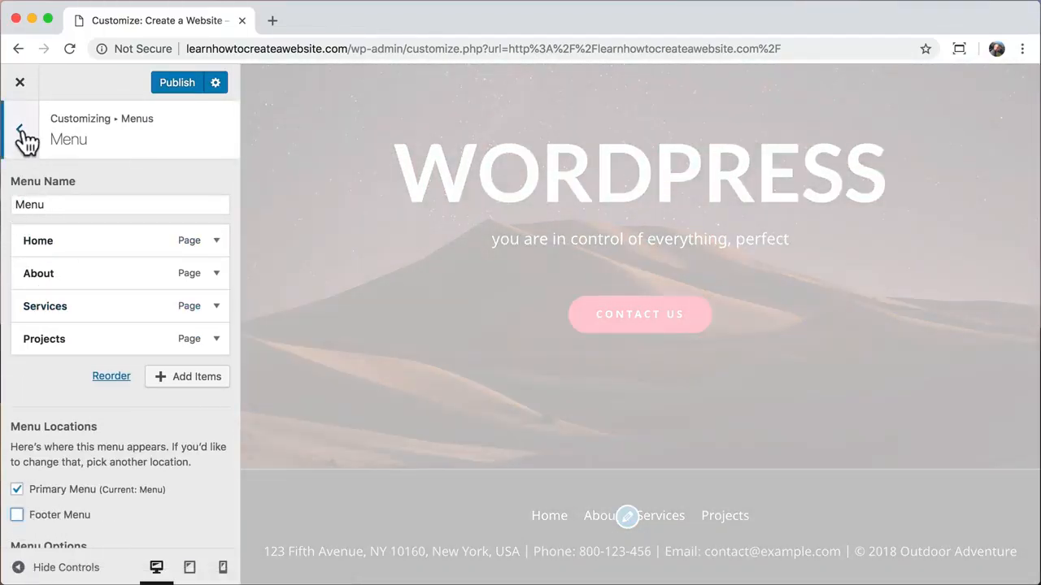
{"action": "left_click", "coordinate": [21, 132]}
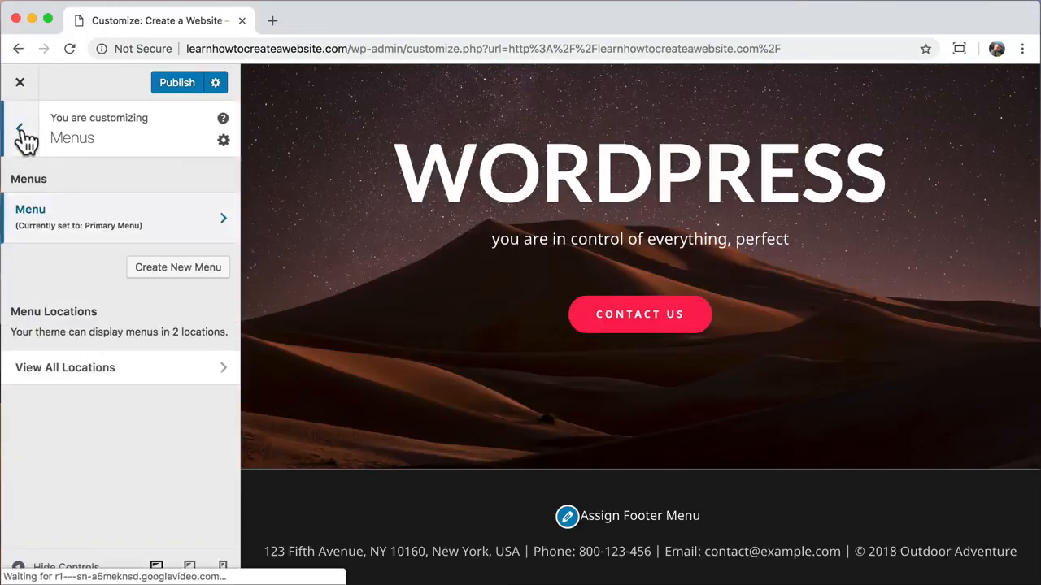
- Create a new menu named 'Footer' assigned to the Footer Menu location
{"action": "left_click", "coordinate": [163, 268]}
{"action": "left_click", "coordinate": [86, 208]}
{"action": "type", "text": "Fo"}
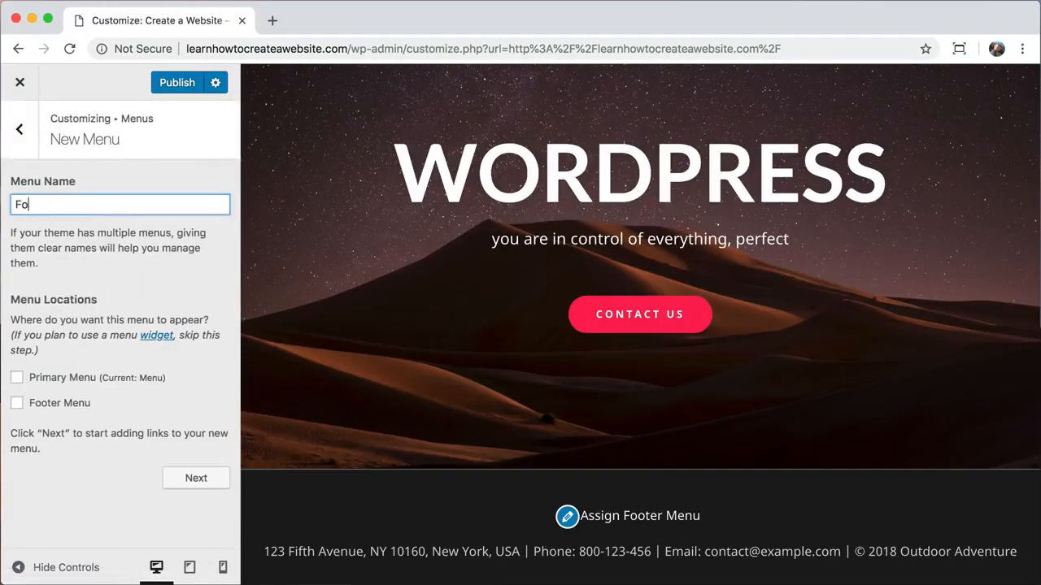
{"action": "type", "text": "oter"}
{"action": "left_click", "coordinate": [16, 403]}
{"action": "left_click", "coordinate": [200, 482]}
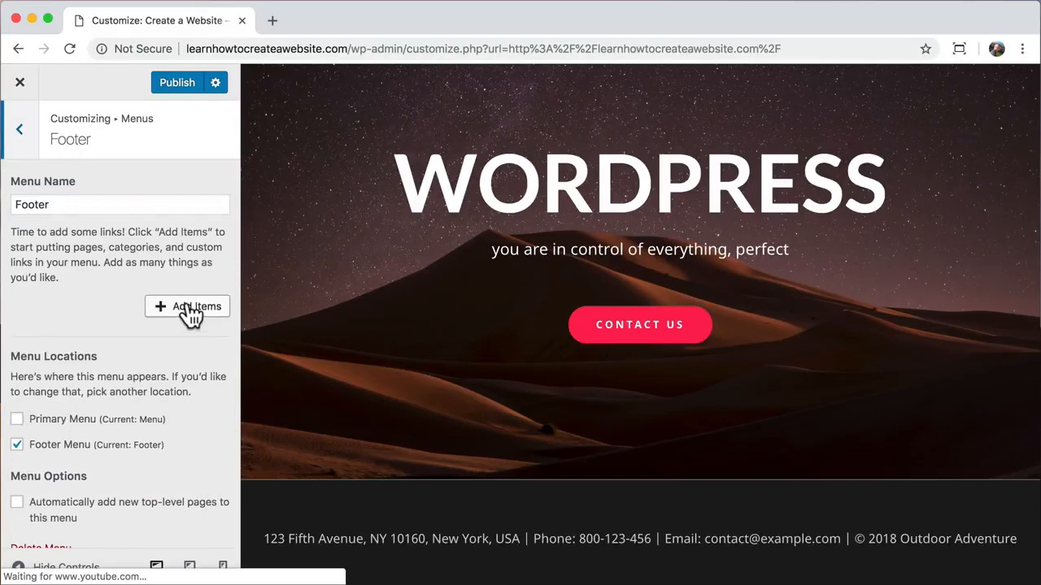
- Add the Home, About, Services, Projects and Contact pages to the Footer menu
{"action": "left_click", "coordinate": [190, 313]}
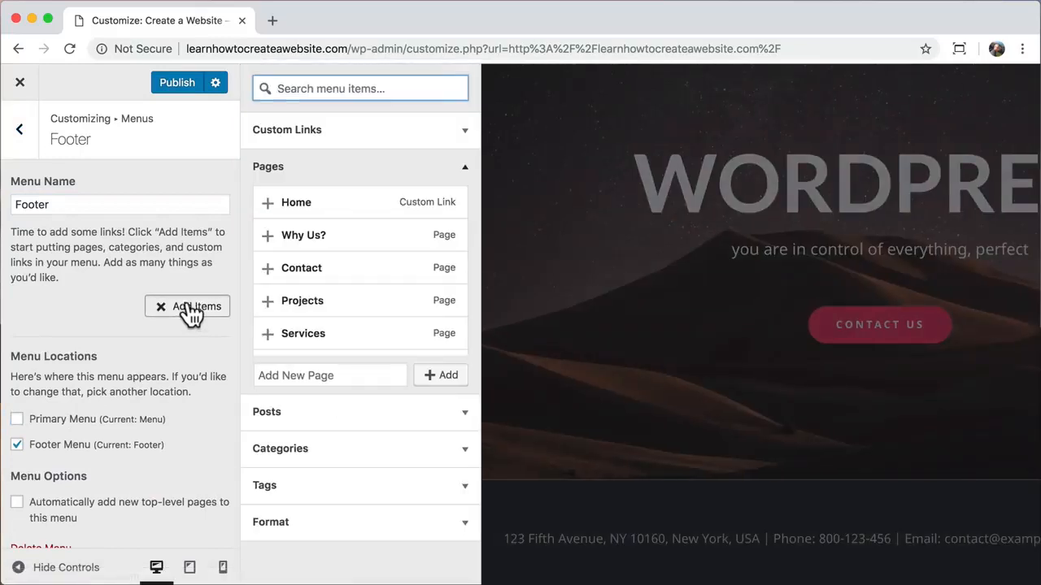
{"action": "left_click", "coordinate": [268, 204]}
{"action": "scroll", "coordinate": [267, 277], "scroll_direction": "down", "scroll_amount": 2}
{"action": "left_click", "coordinate": [268, 307]}
{"action": "scroll", "coordinate": [282, 309], "scroll_direction": "up", "scroll_amount": 1}
{"action": "left_click", "coordinate": [267, 295]}
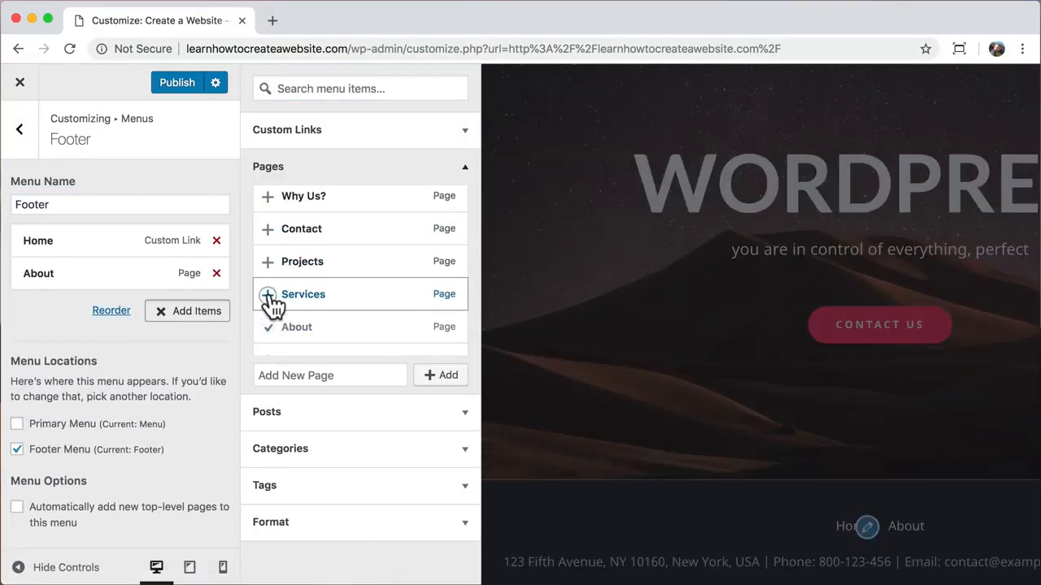
{"action": "left_click", "coordinate": [268, 261]}
{"action": "left_click", "coordinate": [267, 229]}
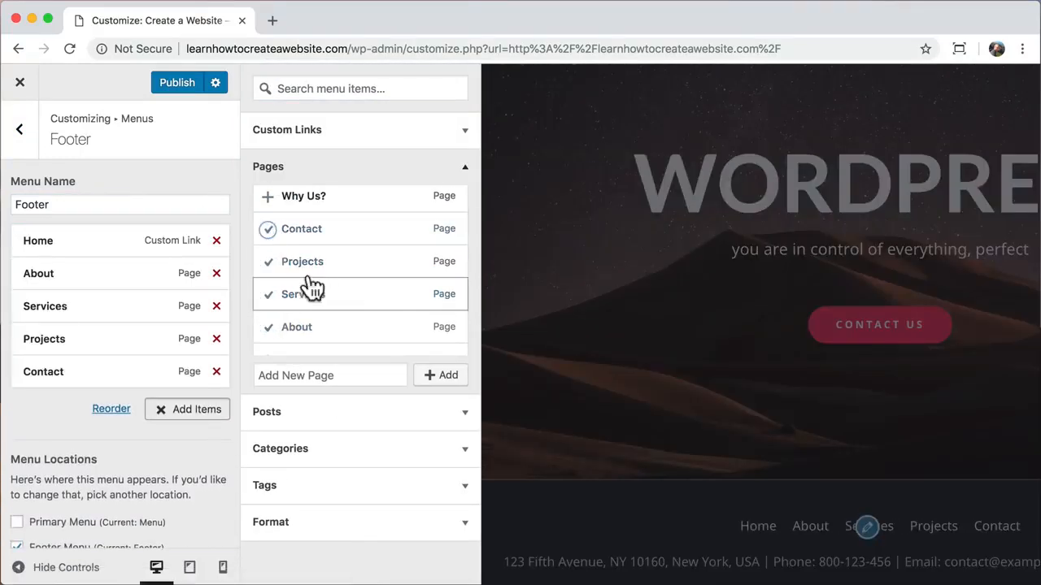
{"action": "left_click", "coordinate": [22, 136]}
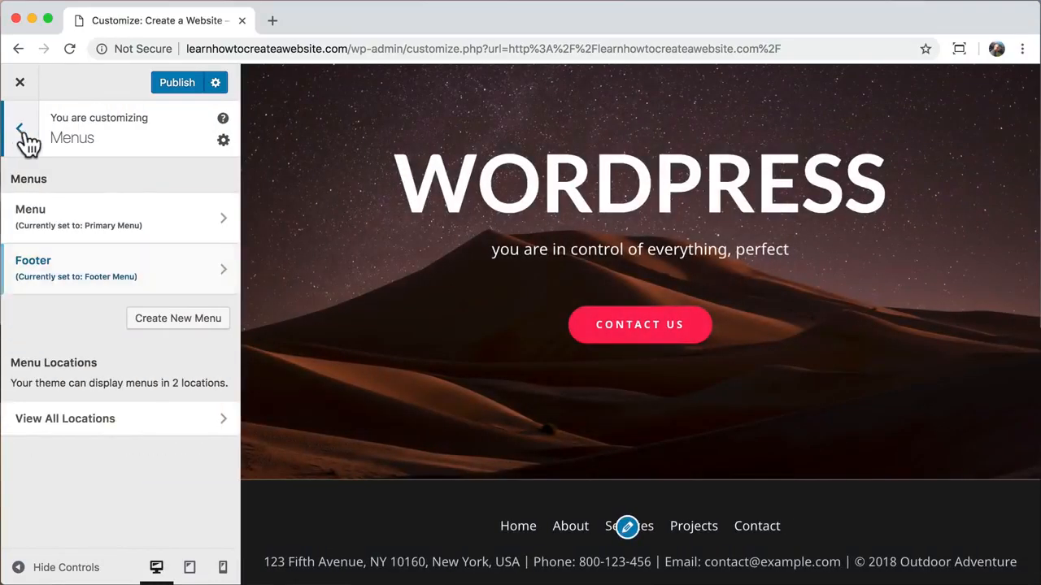
- Set the Footer Bar top border colour to #1c1c1c under Layout > Footer
{"action": "left_click", "coordinate": [22, 137]}
{"action": "left_click", "coordinate": [118, 302]}
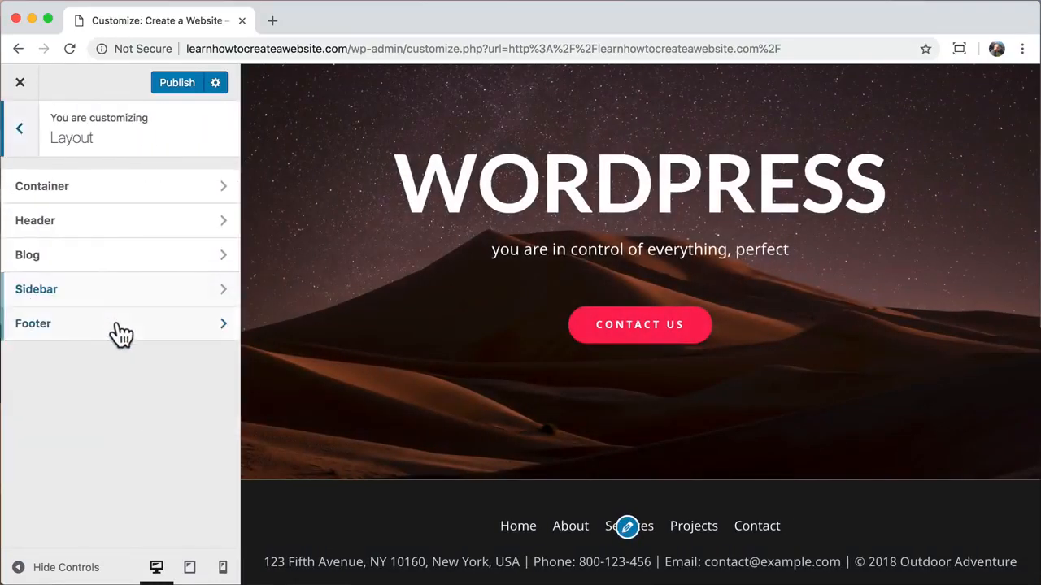
{"action": "left_click", "coordinate": [122, 329]}
{"action": "left_click", "coordinate": [134, 235]}
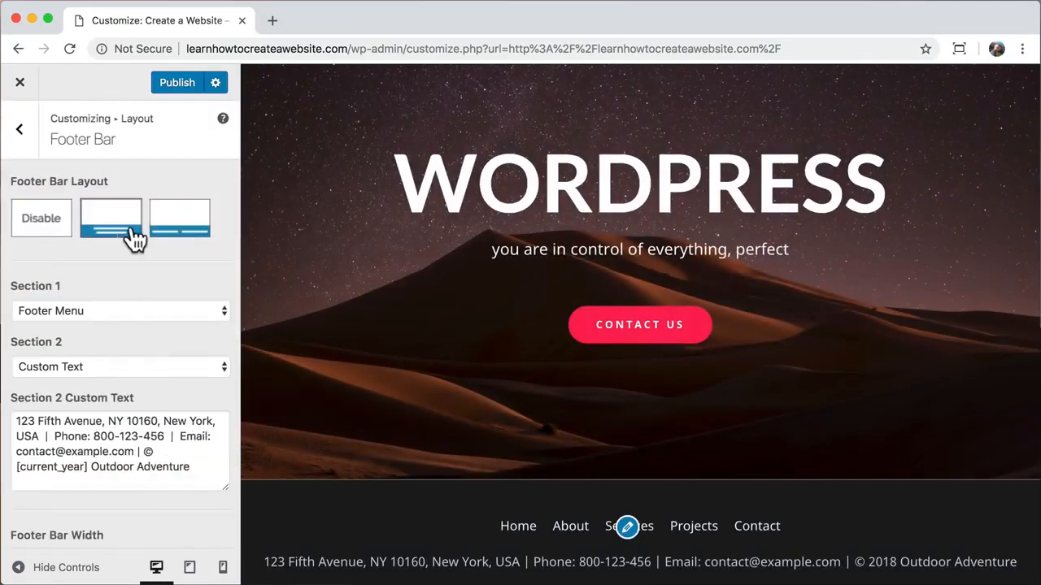
{"action": "scroll", "coordinate": [138, 325], "scroll_direction": "down", "scroll_amount": 5}
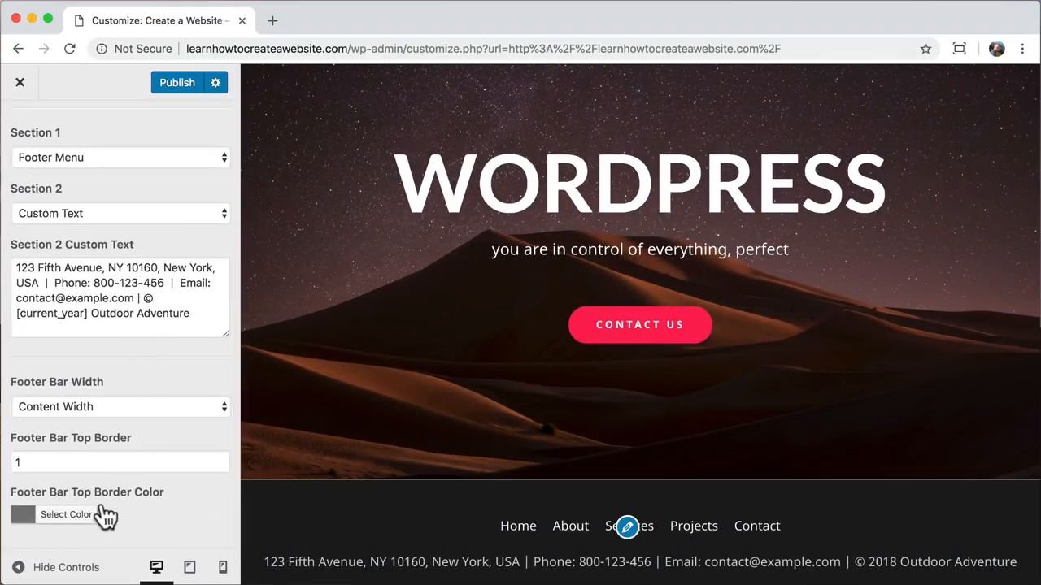
{"action": "left_click", "coordinate": [63, 521]}
{"action": "scroll", "coordinate": [127, 457], "scroll_direction": "down", "scroll_amount": 5}
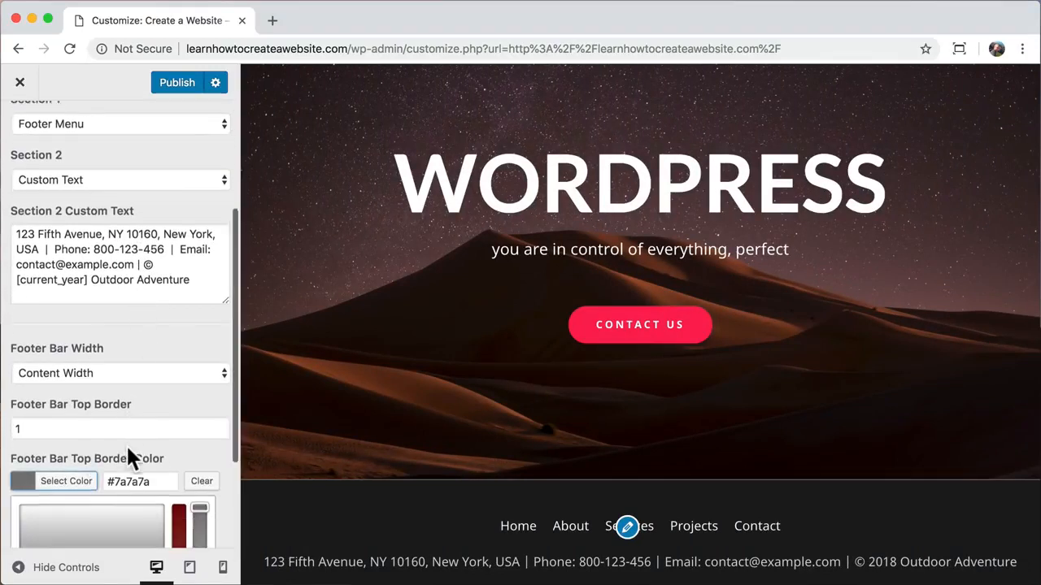
{"action": "left_click_drag", "start_coordinate": [65, 439], "coordinate": [8, 486]}
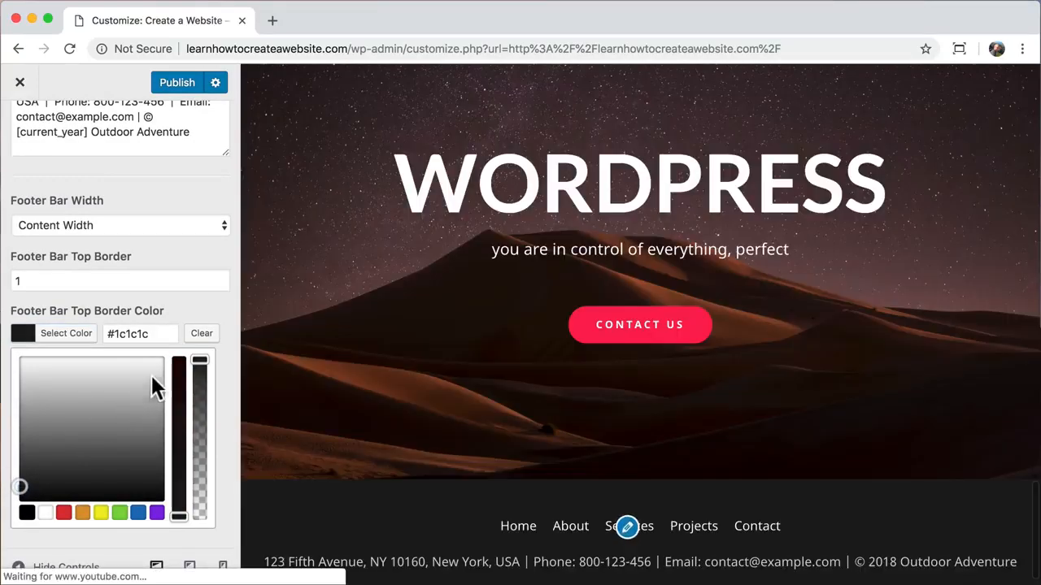
- Replace the Section 2 custom text with the new address, phone, e-mail and Create a Website copyright
{"action": "scroll", "coordinate": [195, 303], "scroll_direction": "up", "scroll_amount": 5}
{"action": "left_click", "coordinate": [198, 298]}
{"action": "left_click_drag", "start_coordinate": [104, 268], "coordinate": [16, 269]}
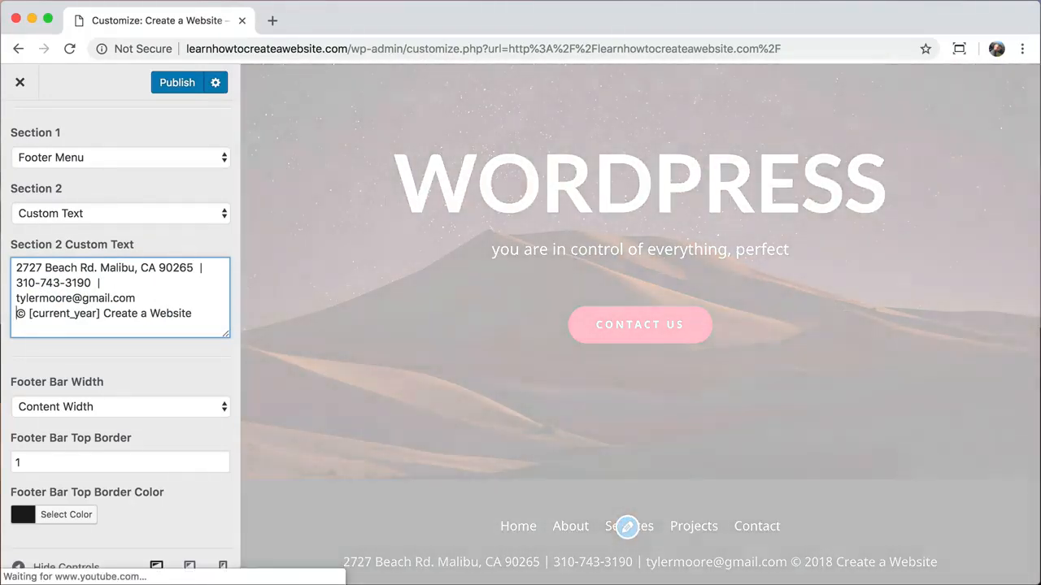
- Insert a <br> line before the copyright in the Section 2 custom text
{"action": "key", "text": "Return"}
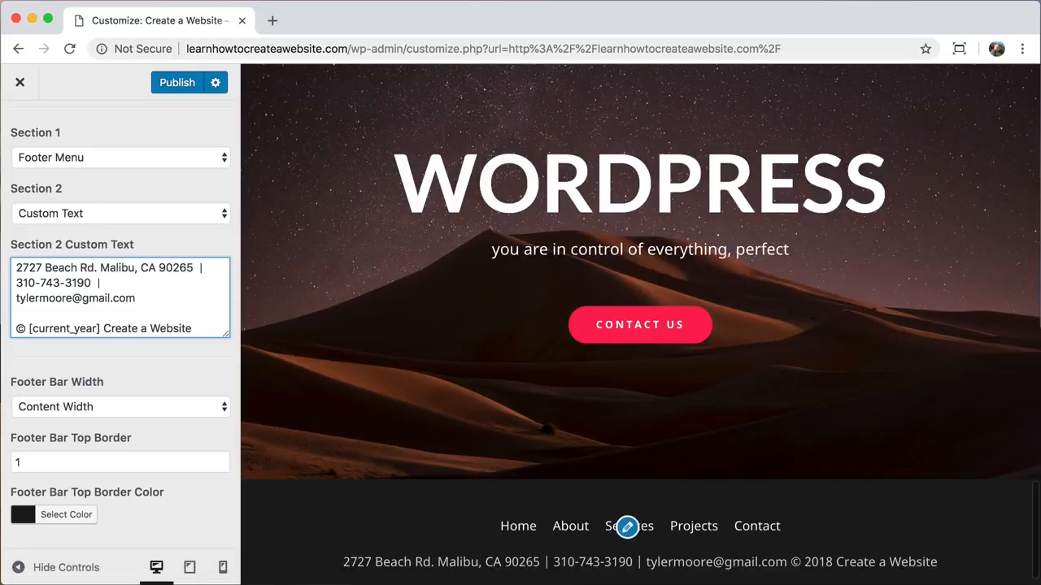
{"action": "left_click", "coordinate": [81, 312]}
{"action": "type", "text": "<br>"}
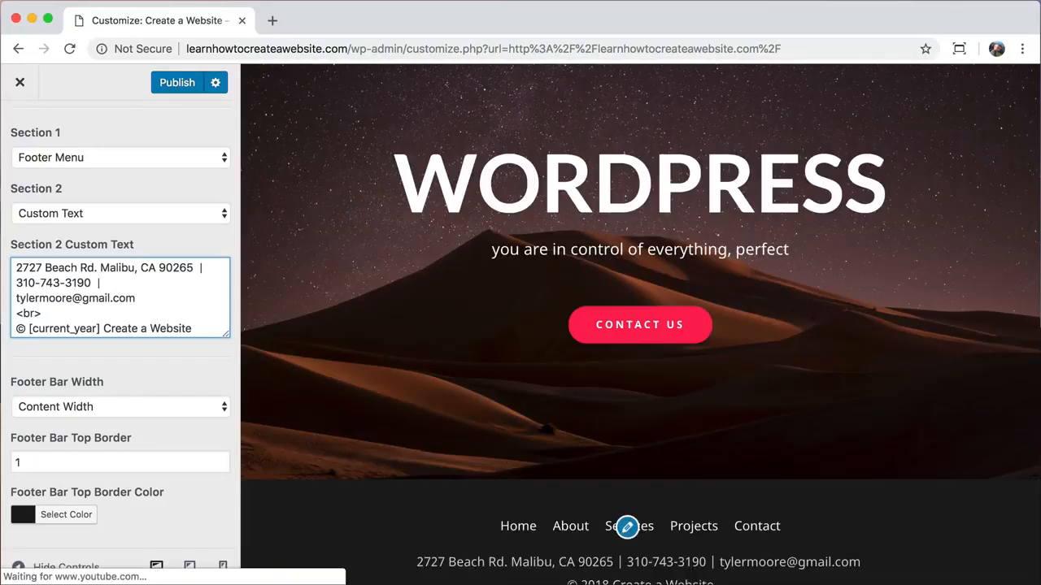
- Publish the footer changes and close the Customizer to view the live homepage
{"action": "scroll", "coordinate": [422, 395], "scroll_direction": "down", "scroll_amount": 1}
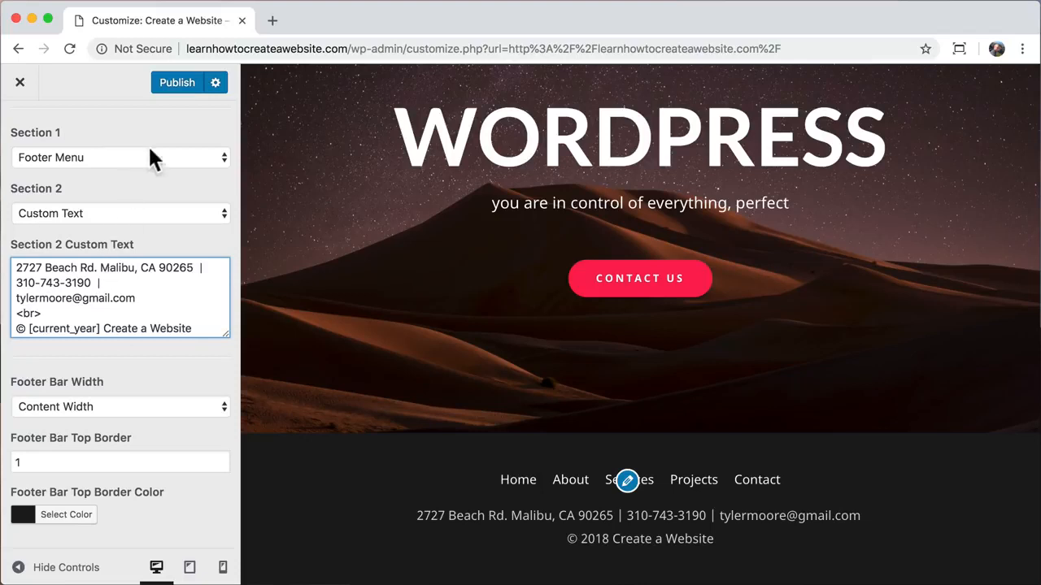
{"action": "left_click", "coordinate": [179, 82]}
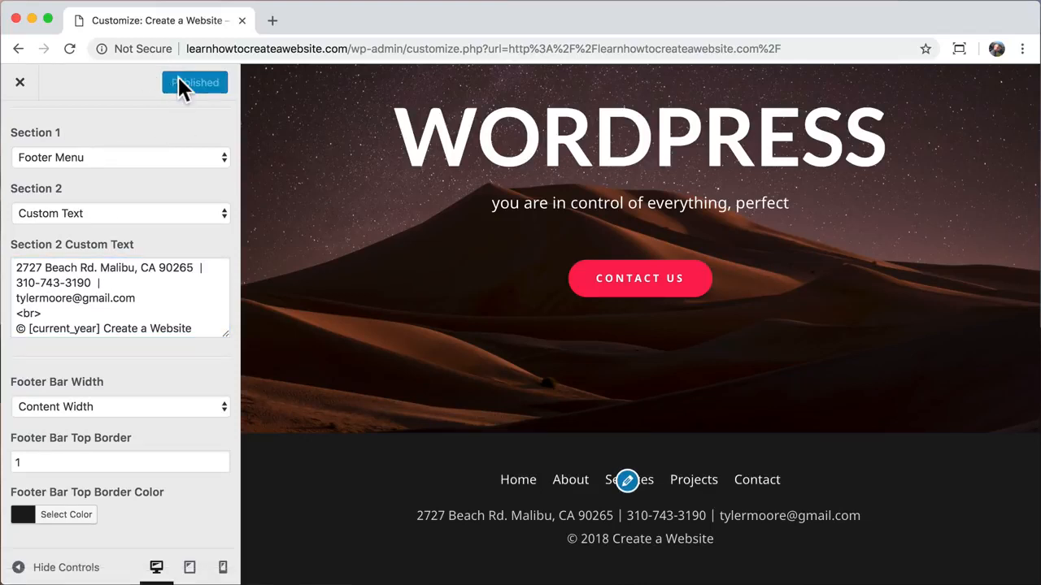
{"action": "left_click", "coordinate": [30, 94]}
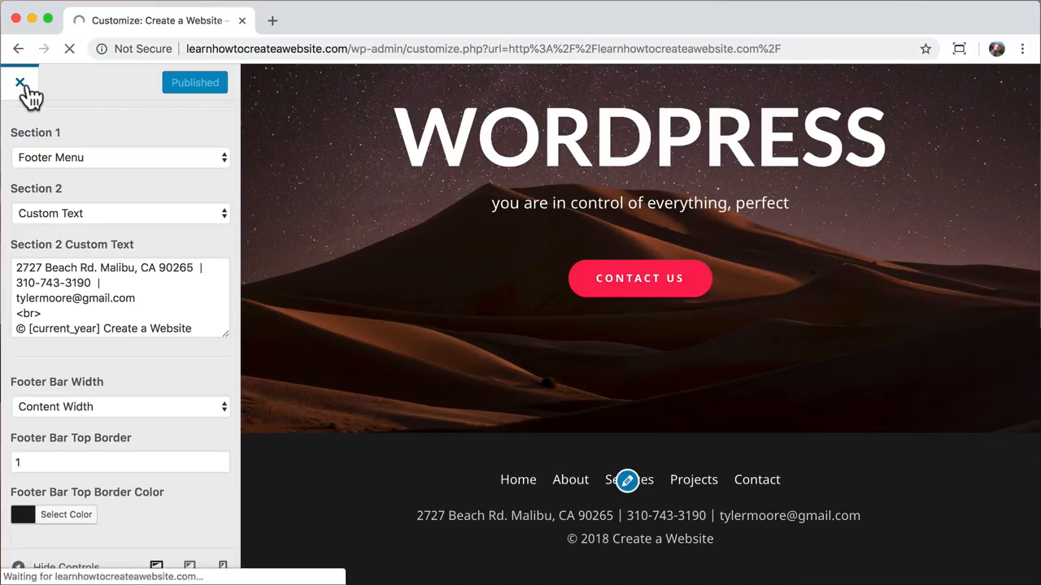
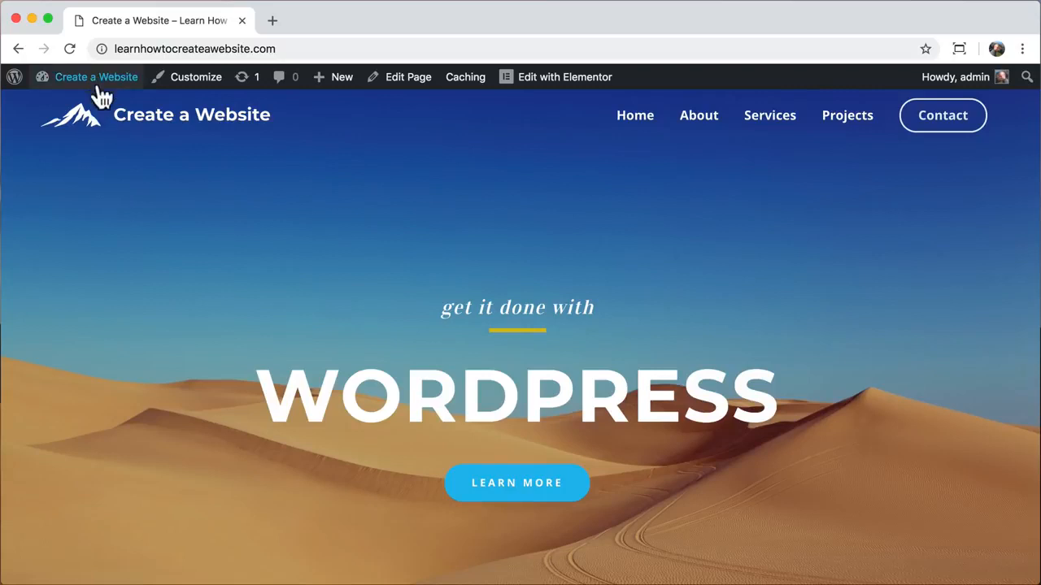
- From the dashboard, go to Plugins > Add New and search the directory for 'ssl'
{"action": "mouse_move", "coordinate": [98, 87]}
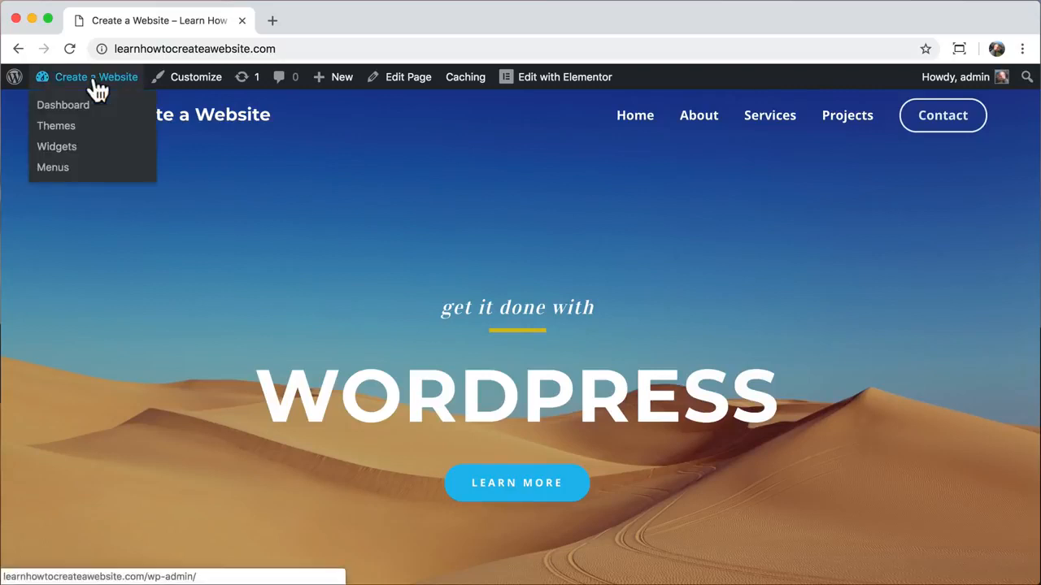
{"action": "left_click", "coordinate": [84, 112]}
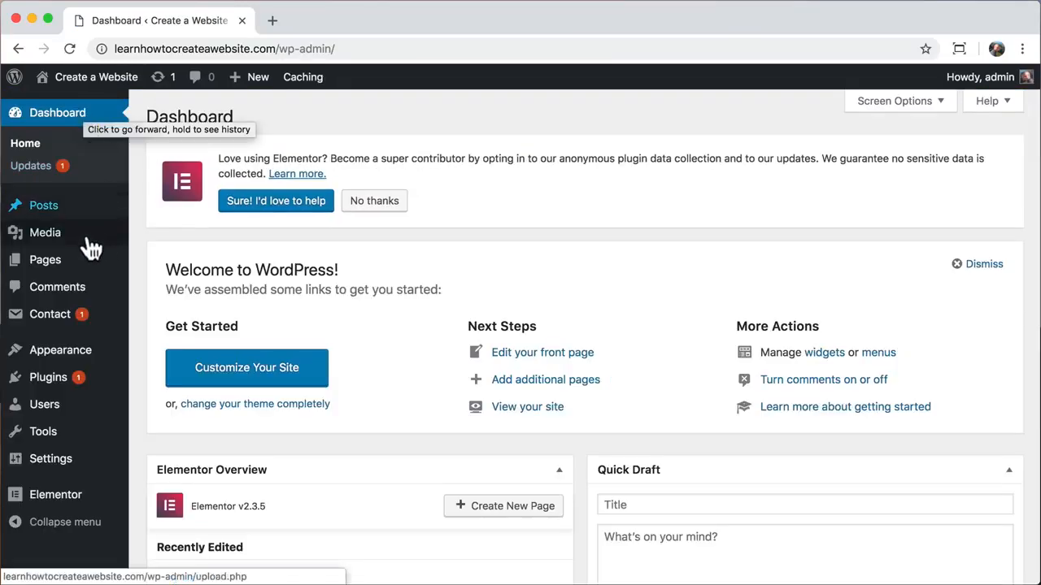
{"action": "left_click", "coordinate": [63, 380]}
{"action": "left_click", "coordinate": [62, 379]}
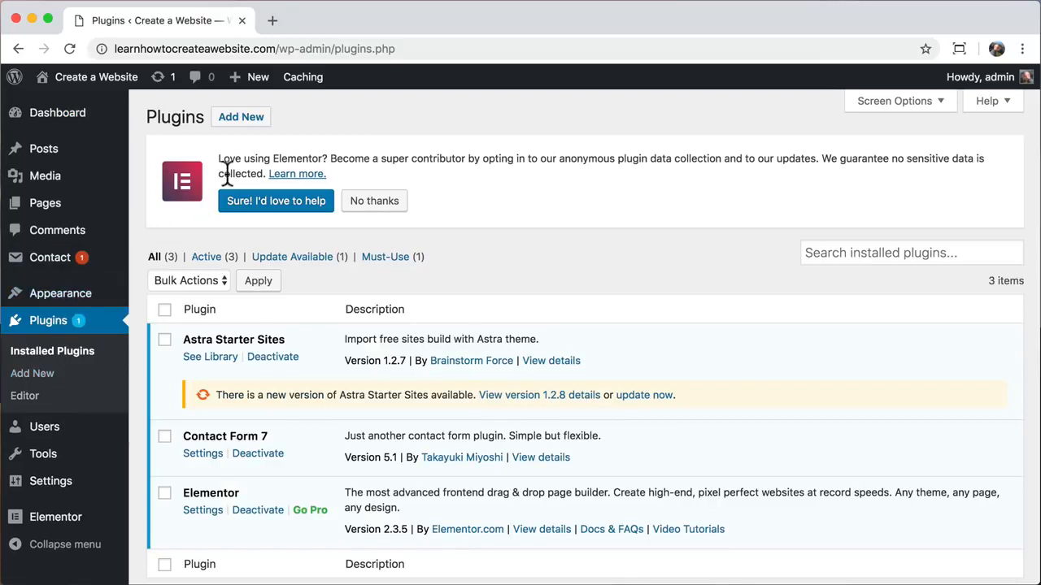
{"action": "left_click", "coordinate": [814, 271]}
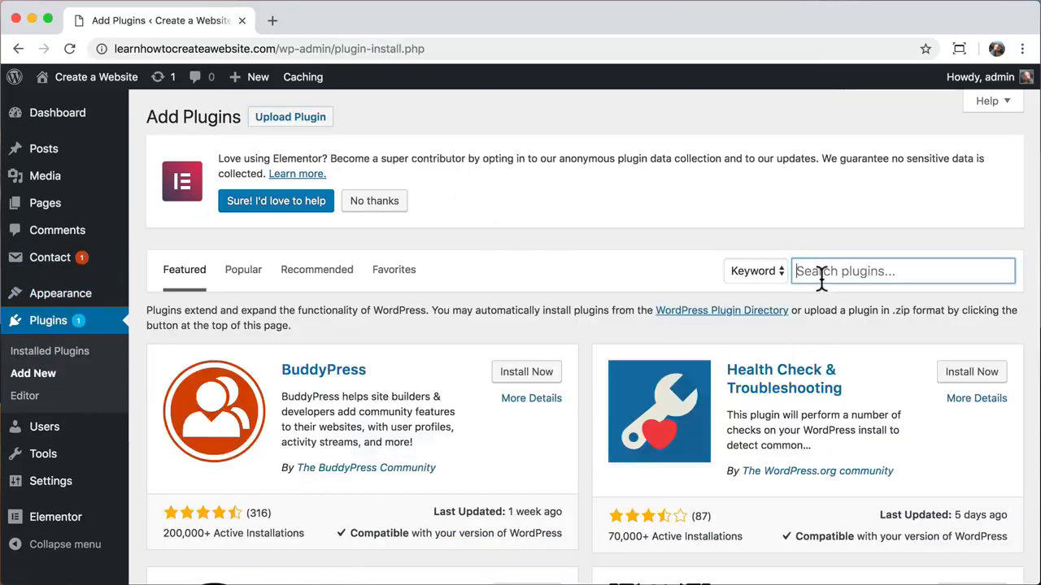
{"action": "type", "text": "ssl"}
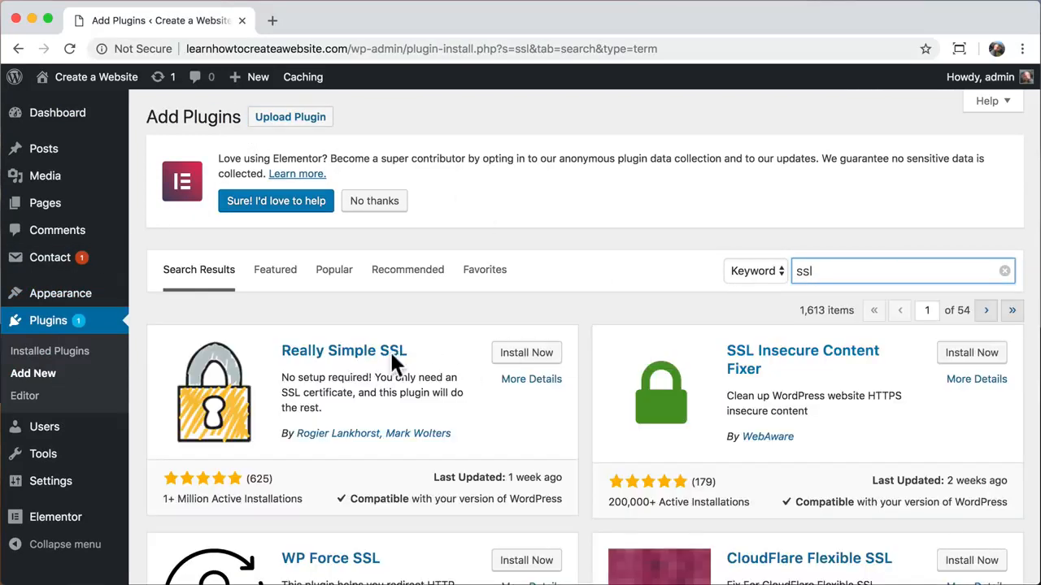
- Install and activate the Really Simple SSL plugin
{"action": "left_click", "coordinate": [266, 348]}
{"action": "left_click_drag", "start_coordinate": [266, 345], "coordinate": [413, 347]}
{"action": "left_click", "coordinate": [413, 346]}
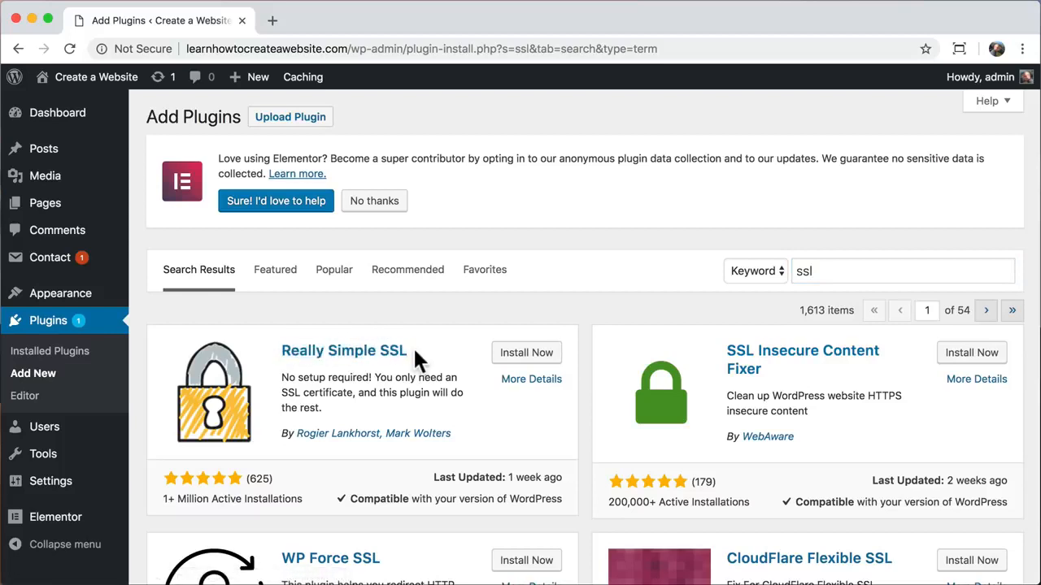
{"action": "left_click", "coordinate": [526, 355]}
{"action": "left_click", "coordinate": [536, 354]}
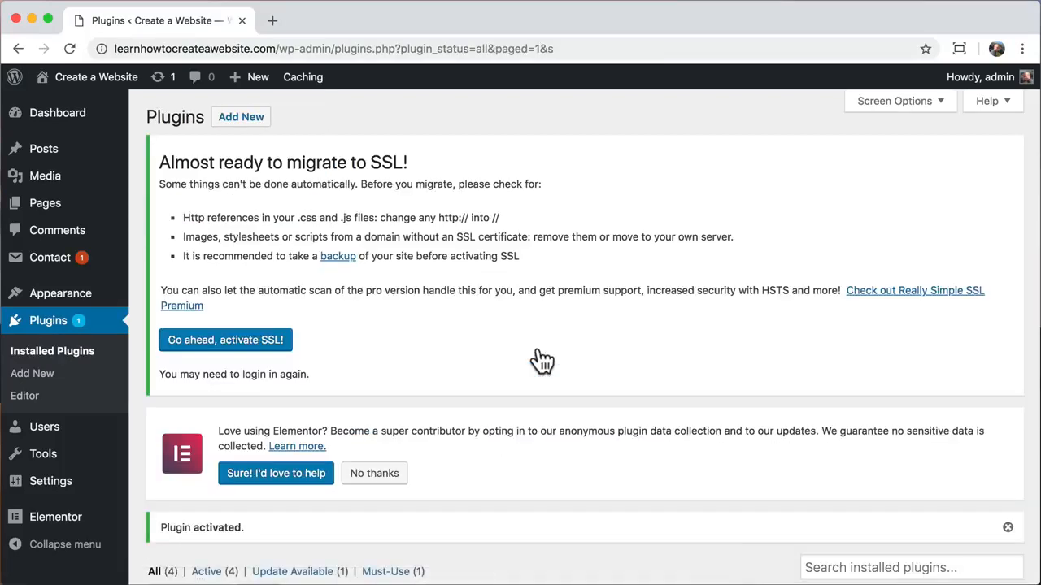
- On the Settings > SSL page, confirm the certificate is detected and activate SSL site-wide
{"action": "scroll", "coordinate": [543, 362], "scroll_direction": "down", "scroll_amount": 3}
{"action": "scroll", "coordinate": [537, 361], "scroll_direction": "up", "scroll_amount": 3}
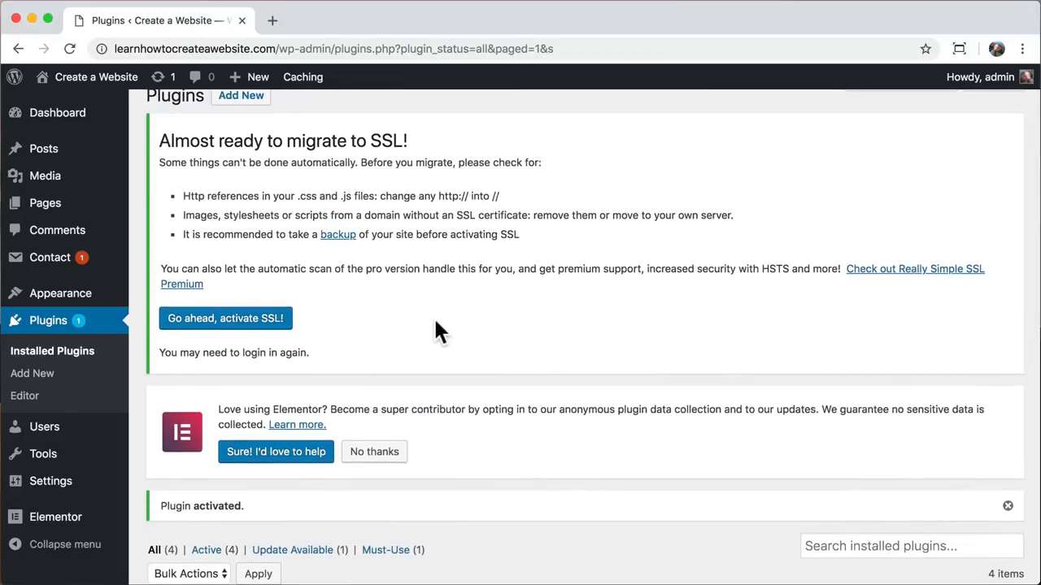
{"action": "mouse_move", "coordinate": [72, 495]}
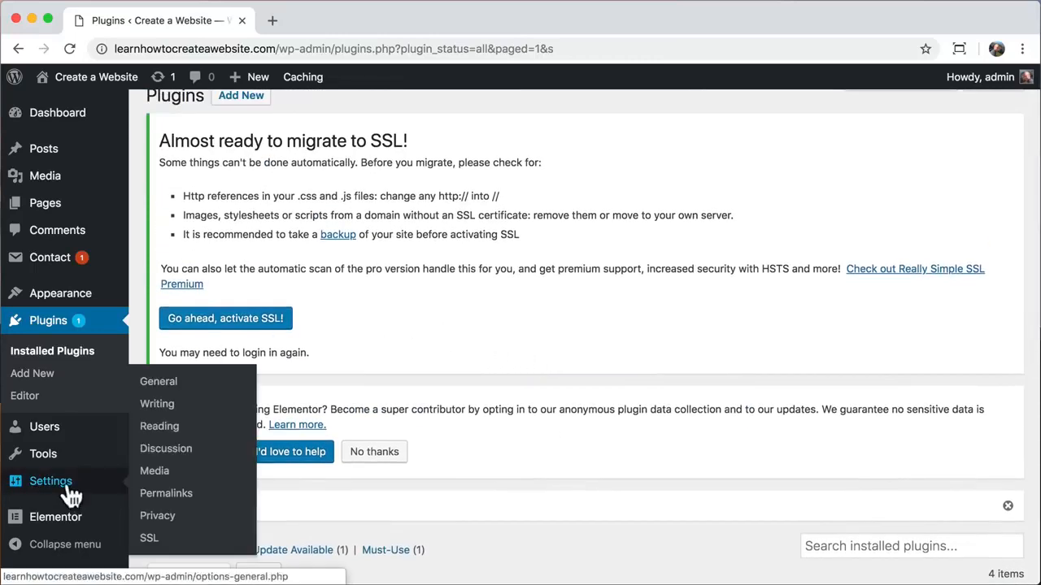
{"action": "left_click", "coordinate": [152, 542]}
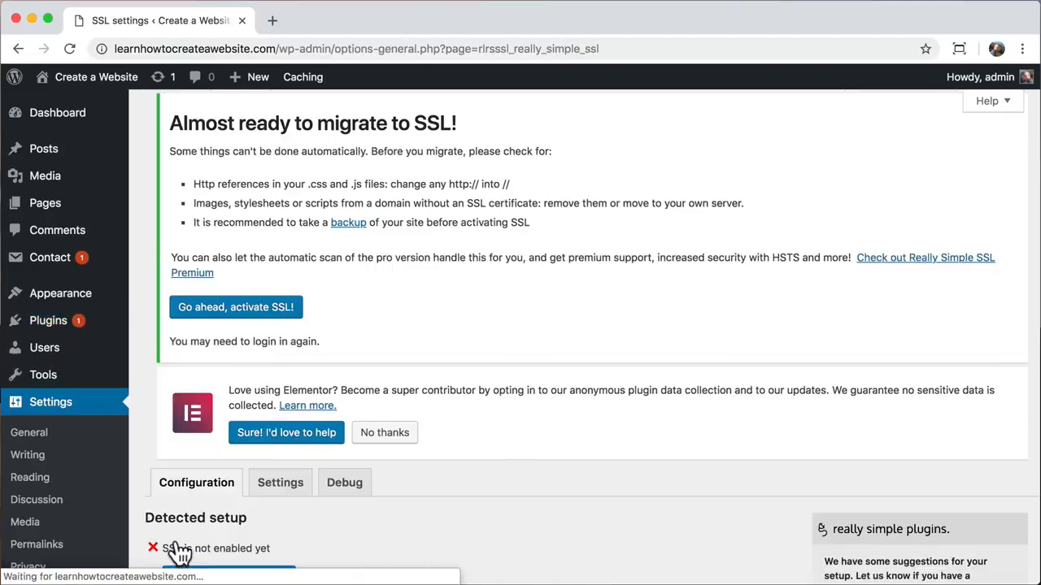
{"action": "scroll", "coordinate": [306, 513], "scroll_direction": "down", "scroll_amount": 5}
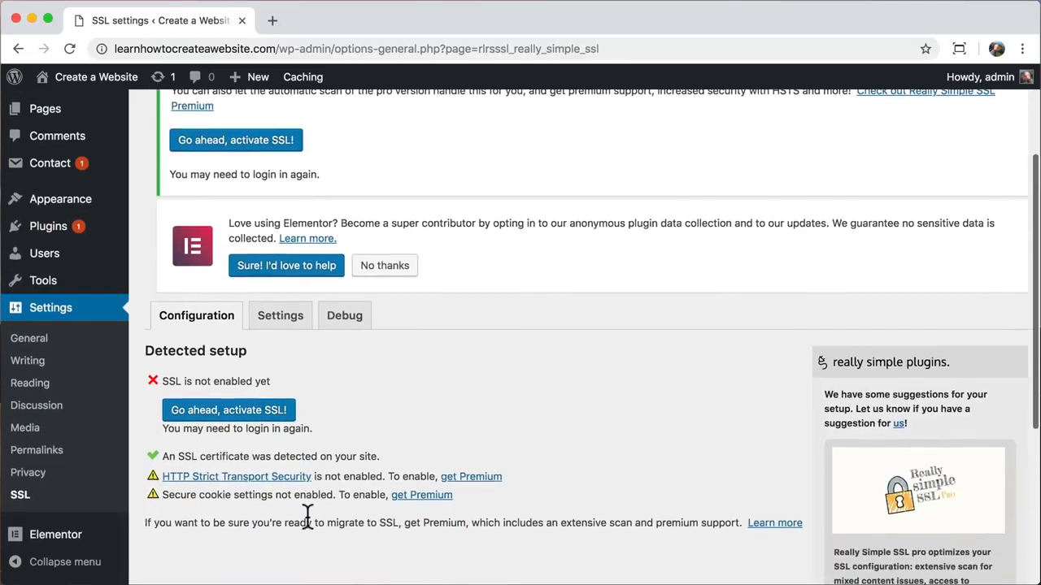
{"action": "scroll", "coordinate": [306, 517], "scroll_direction": "down", "scroll_amount": 1}
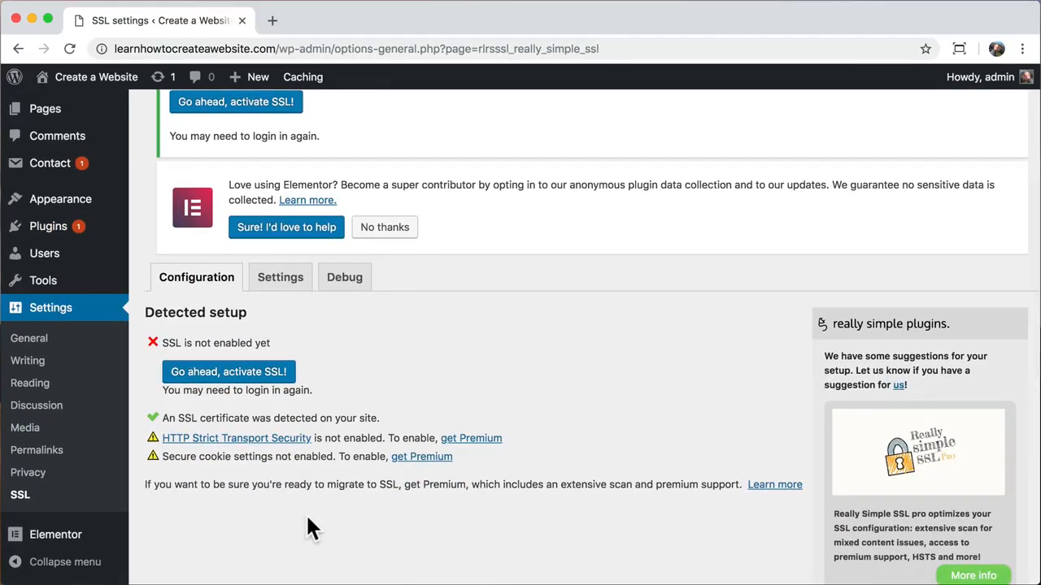
{"action": "triple_click", "coordinate": [179, 418]}
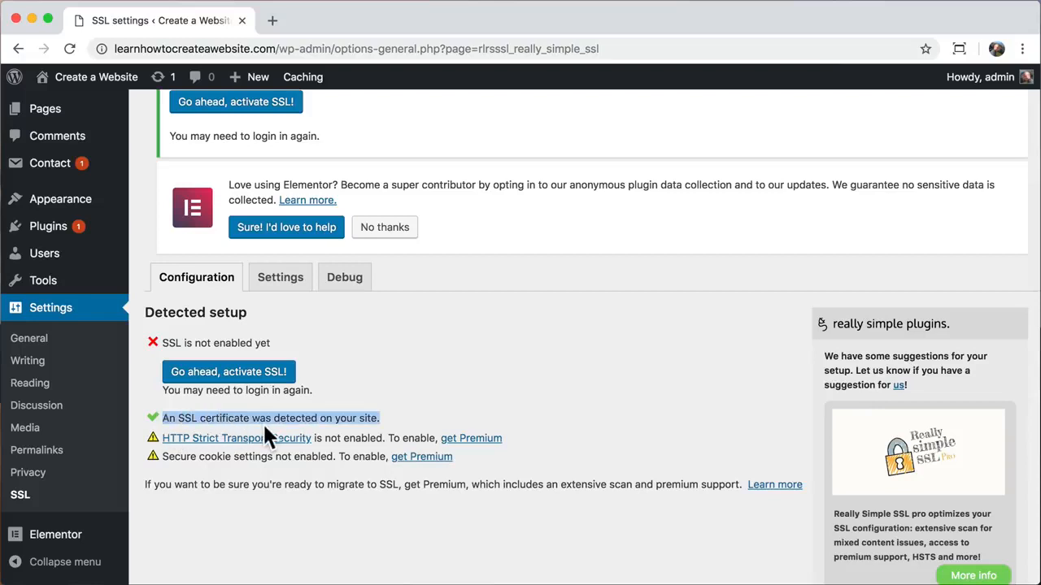
{"action": "left_click", "coordinate": [386, 423]}
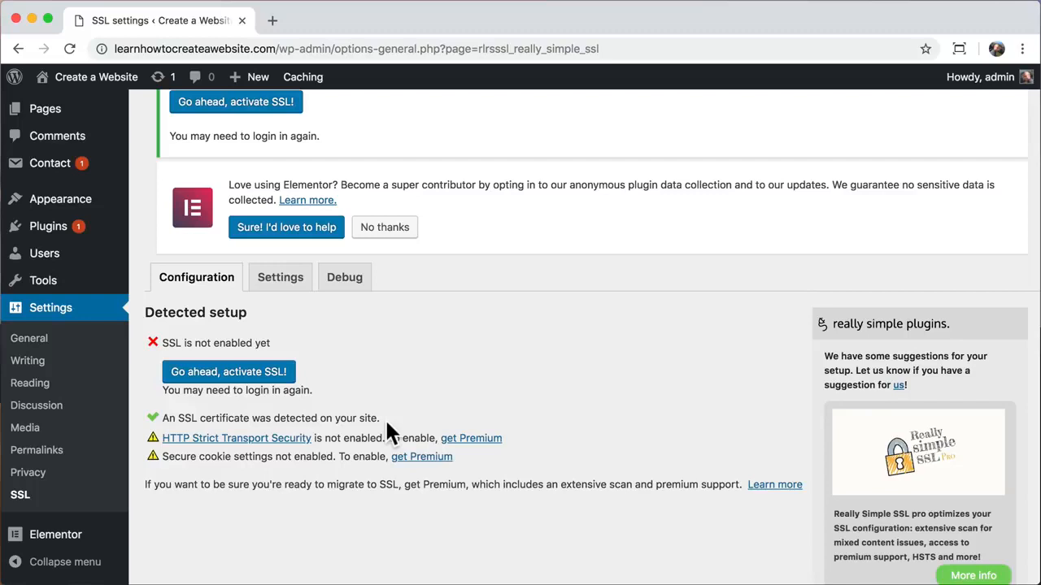
{"action": "left_click", "coordinate": [254, 378]}
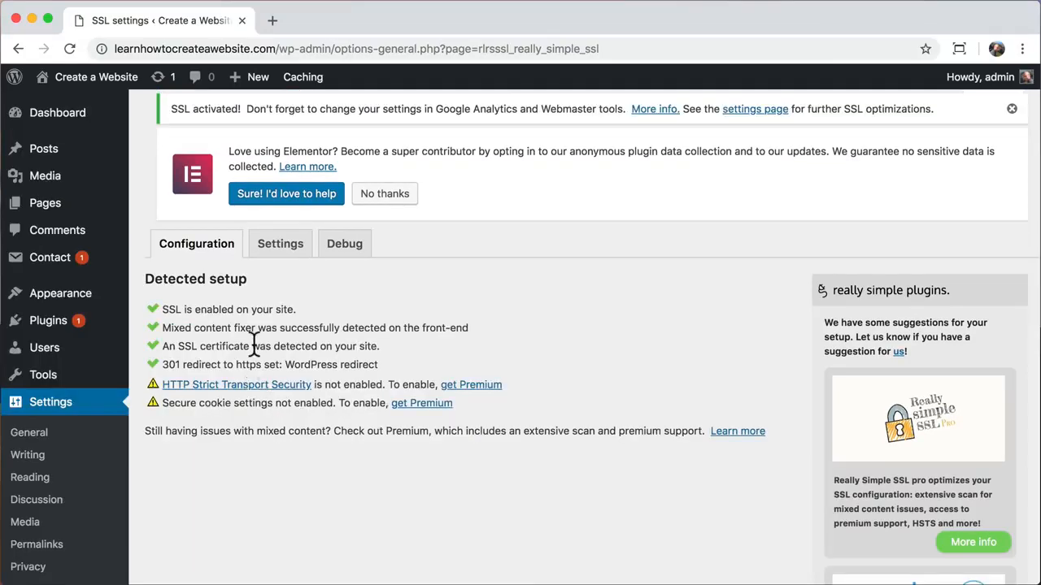
{"action": "mouse_move", "coordinate": [88, 76]}
{"action": "left_click", "coordinate": [81, 111]}
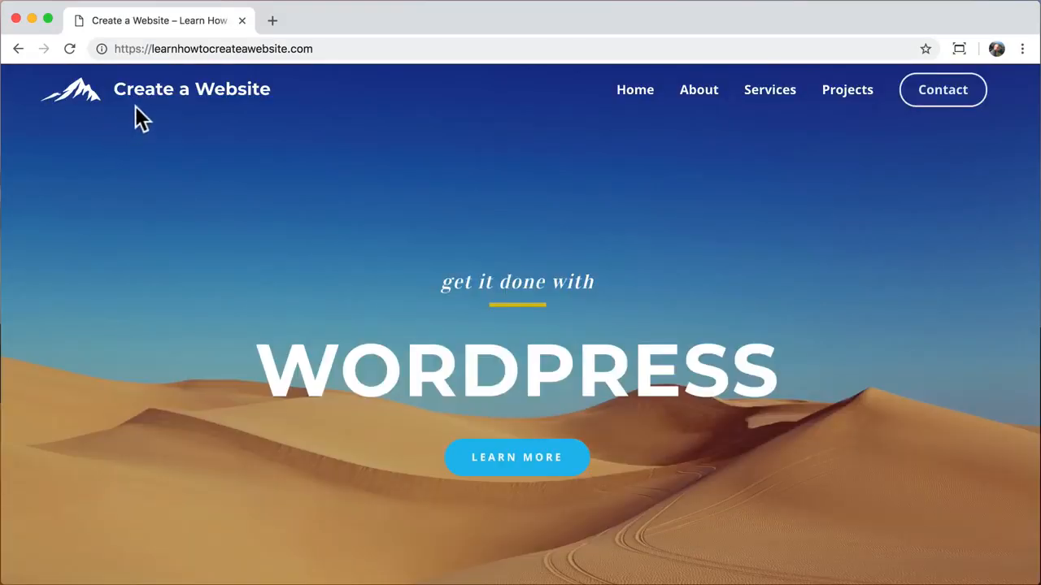
{"action": "left_click", "coordinate": [101, 48]}
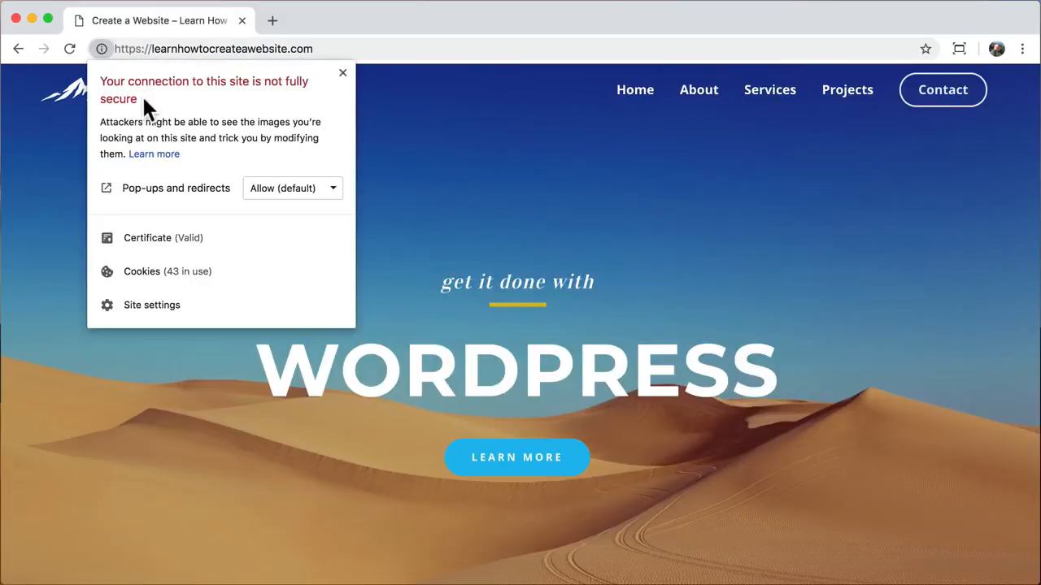
{"action": "left_click", "coordinate": [387, 163]}
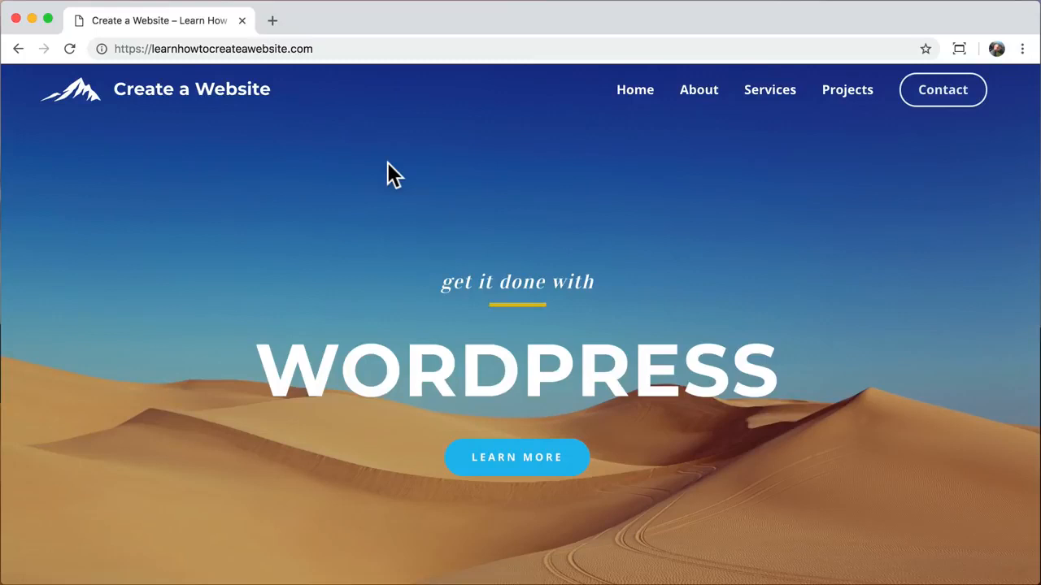
{"action": "left_click", "coordinate": [342, 48]}
{"action": "left_click", "coordinate": [348, 49]}
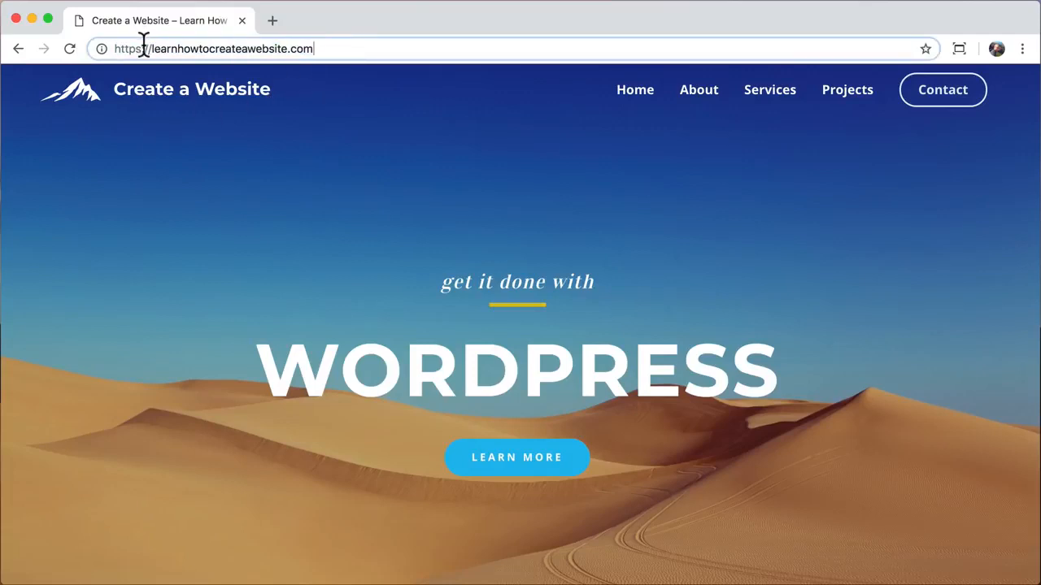
{"action": "left_click_drag", "start_coordinate": [141, 48], "coordinate": [102, 56]}
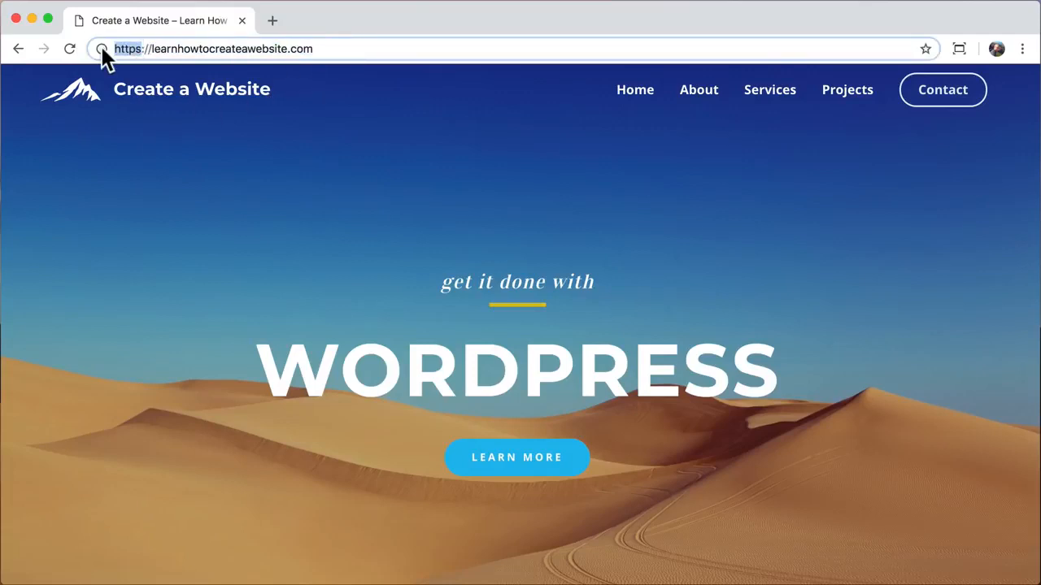
- Load /wp-admin at the https address and confirm the login page connection is secure
{"action": "left_click", "coordinate": [340, 49]}
{"action": "type", "text": "/wp-admin"}
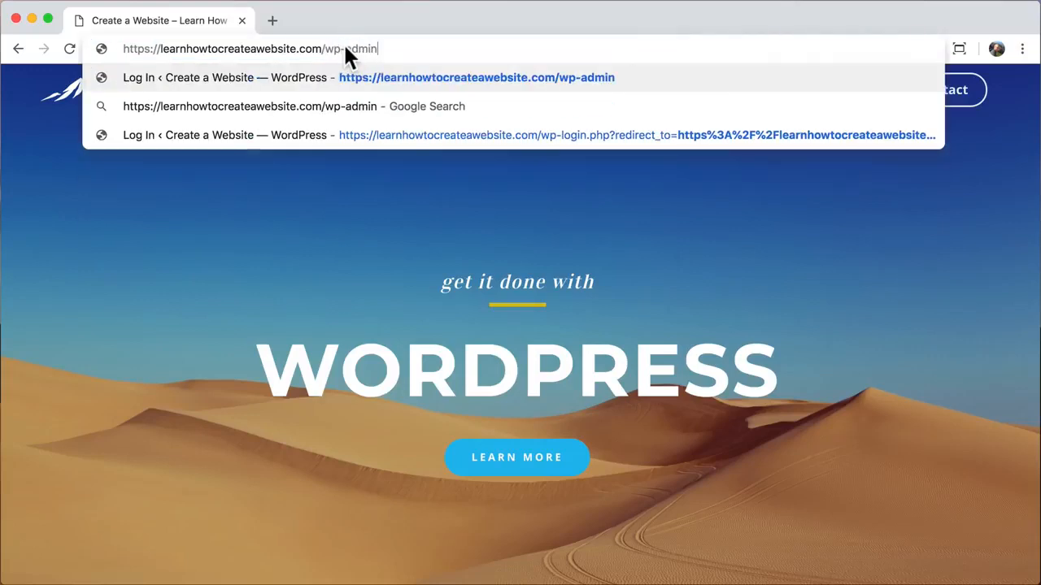
{"action": "key", "text": "Return"}
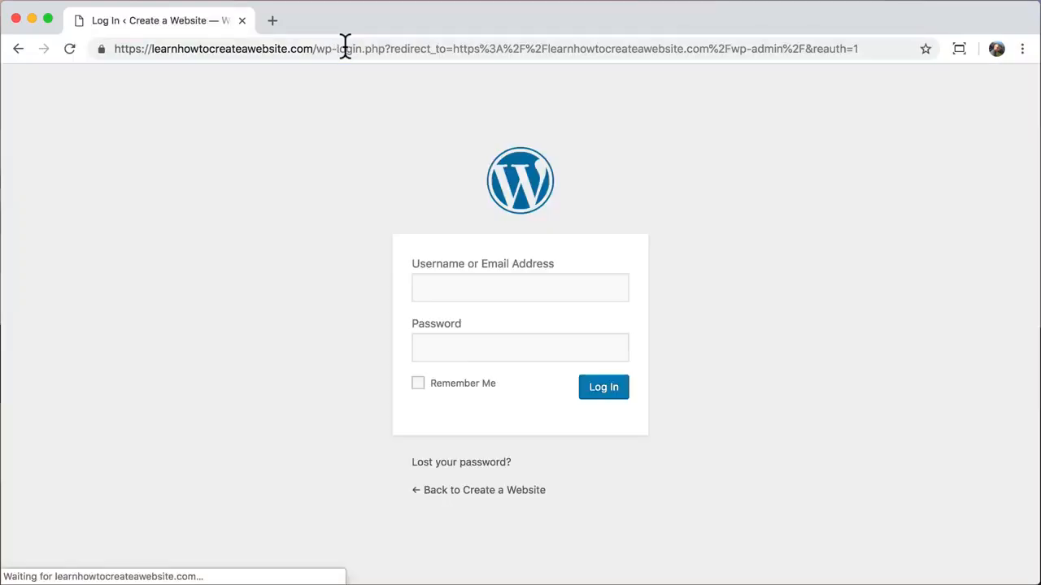
{"action": "left_click", "coordinate": [102, 49]}
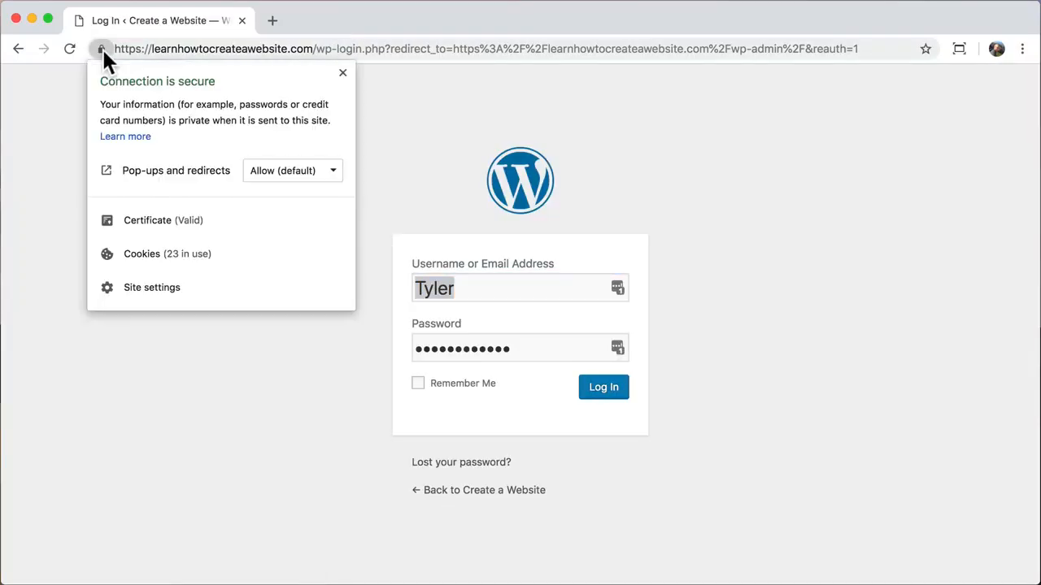
{"action": "left_click", "coordinate": [102, 49]}
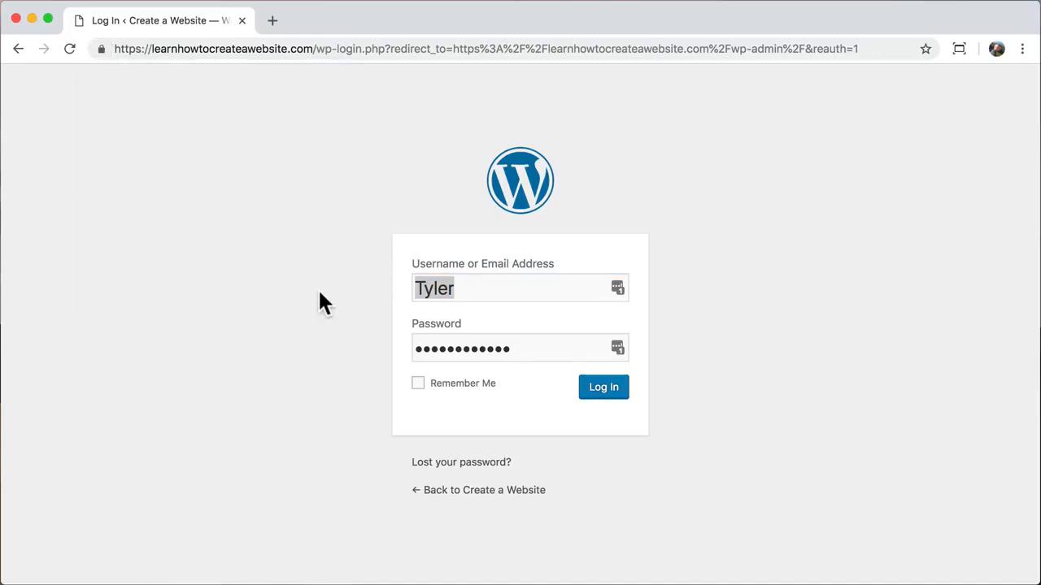
- Log in with the admin username and the account password
{"action": "double_click", "coordinate": [476, 288]}
{"action": "type", "text": "admin"}
{"action": "key", "text": "Tab"}
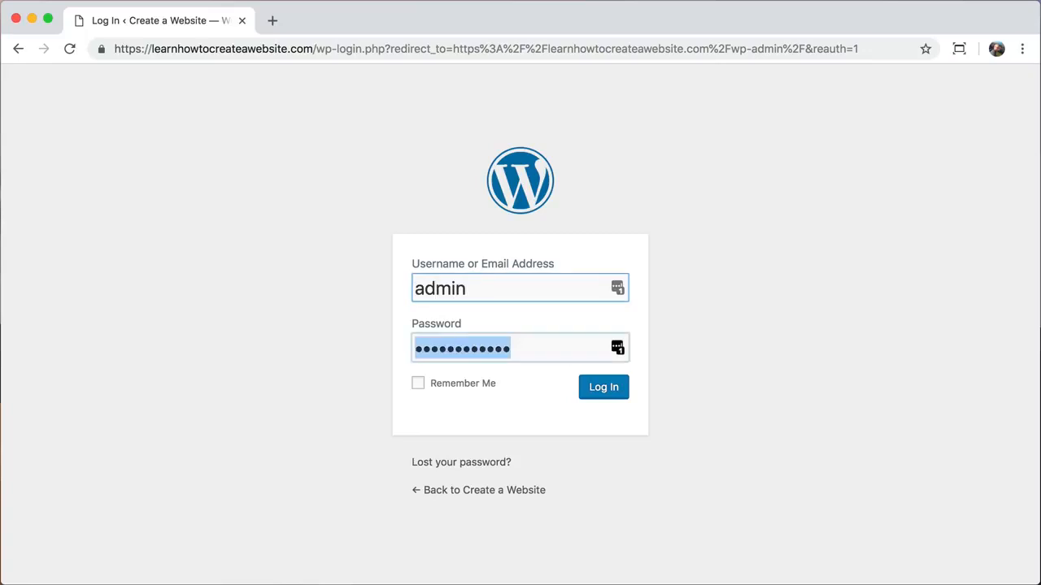
{"action": "type", "text": "************"}
{"action": "key", "text": "Return"}
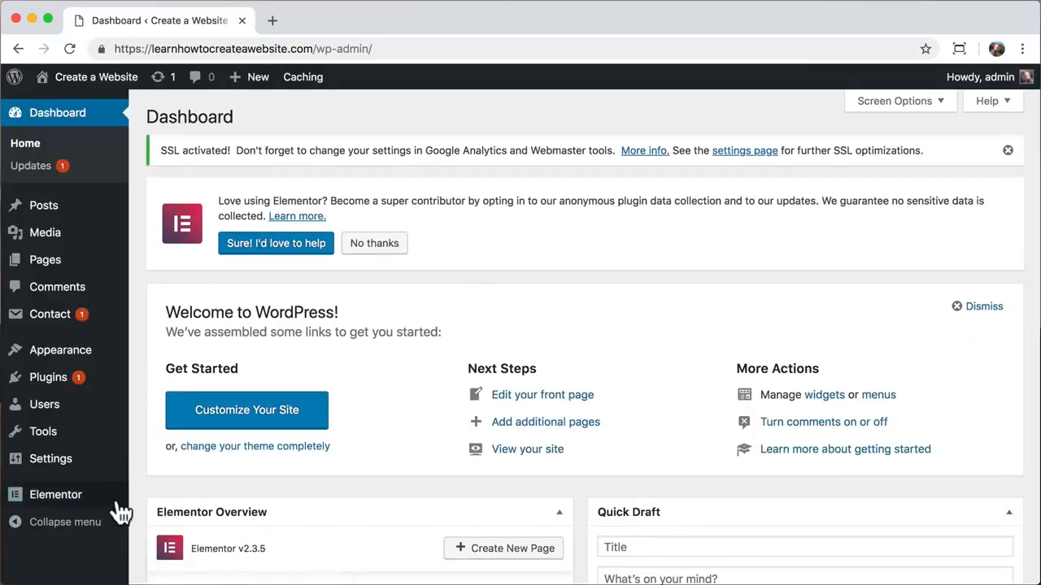
- In Elementor Tools, regenerate the CSS files and sync the template library
{"action": "mouse_move", "coordinate": [84, 508]}
{"action": "left_click", "coordinate": [172, 428]}
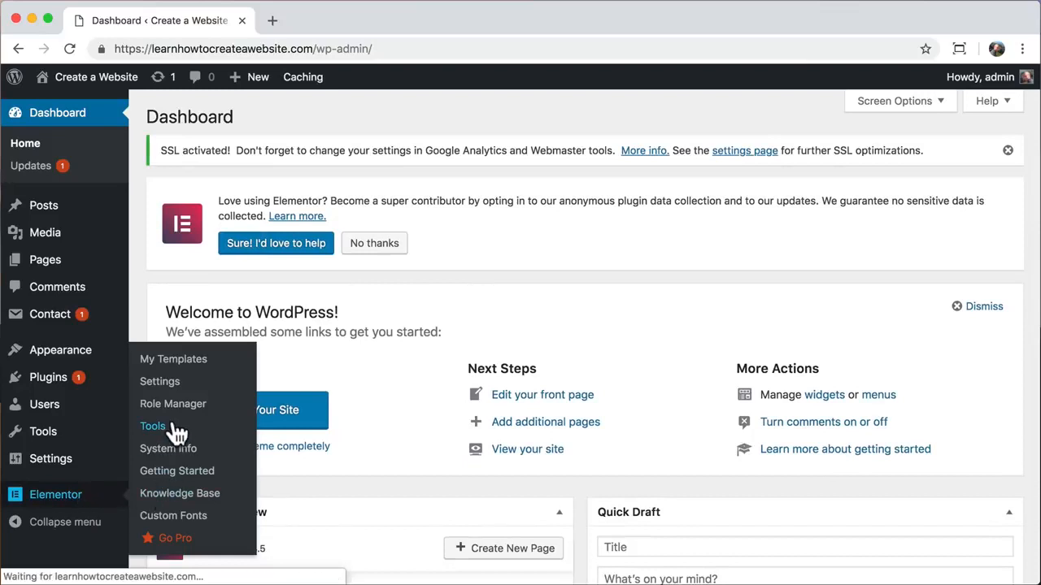
{"action": "scroll", "coordinate": [234, 415], "scroll_direction": "down", "scroll_amount": 1}
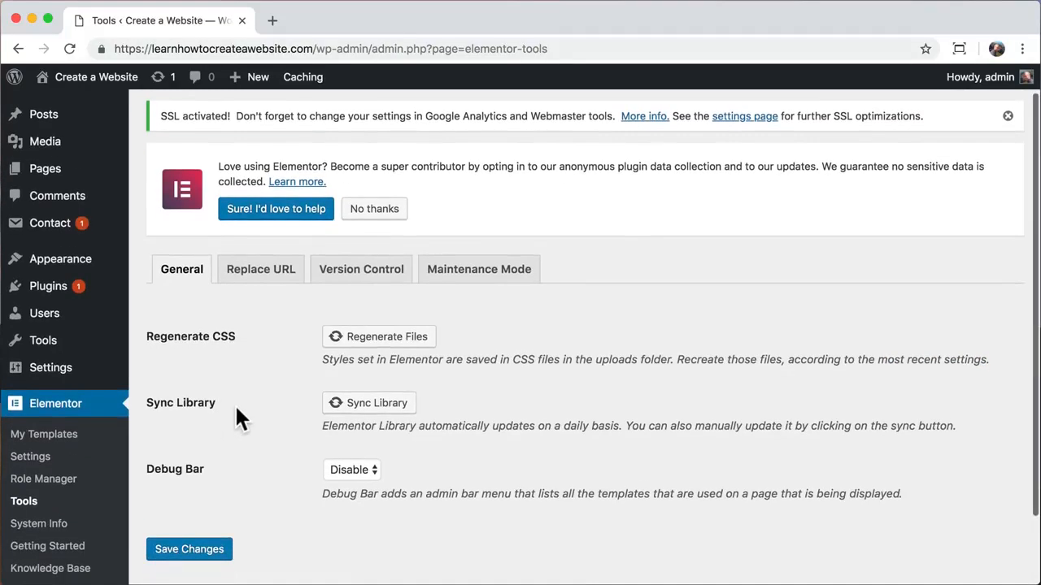
{"action": "left_click", "coordinate": [365, 340]}
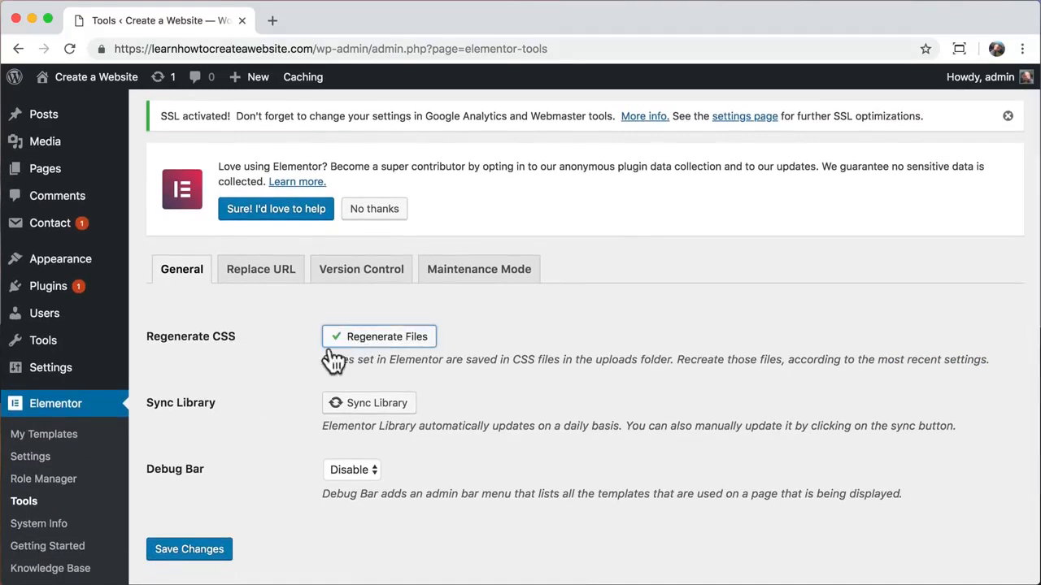
{"action": "left_click", "coordinate": [356, 409]}
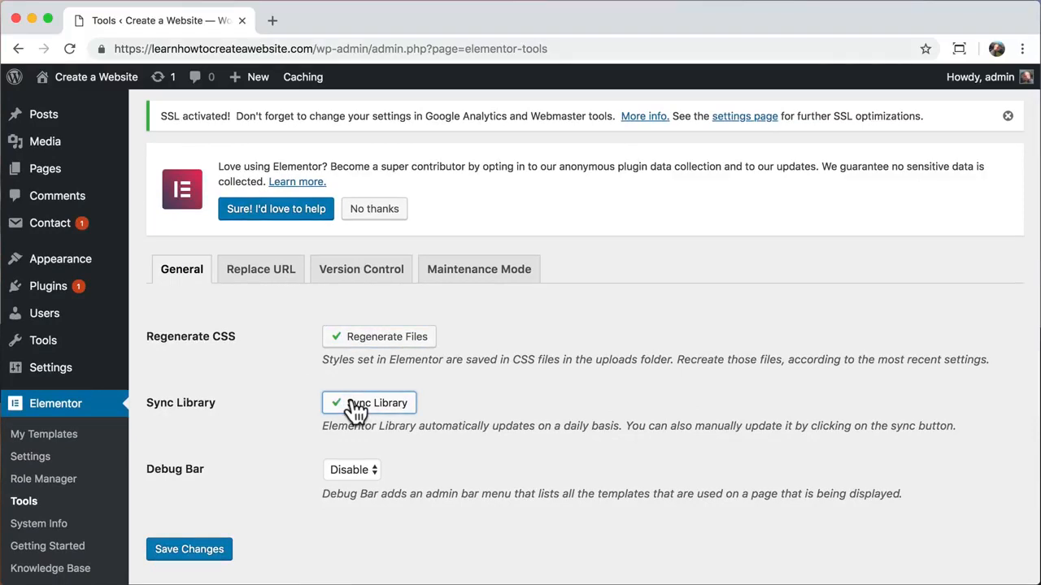
- In Replace URL, paste the site's https address from the address bar as the new URL
{"action": "left_click", "coordinate": [268, 272]}
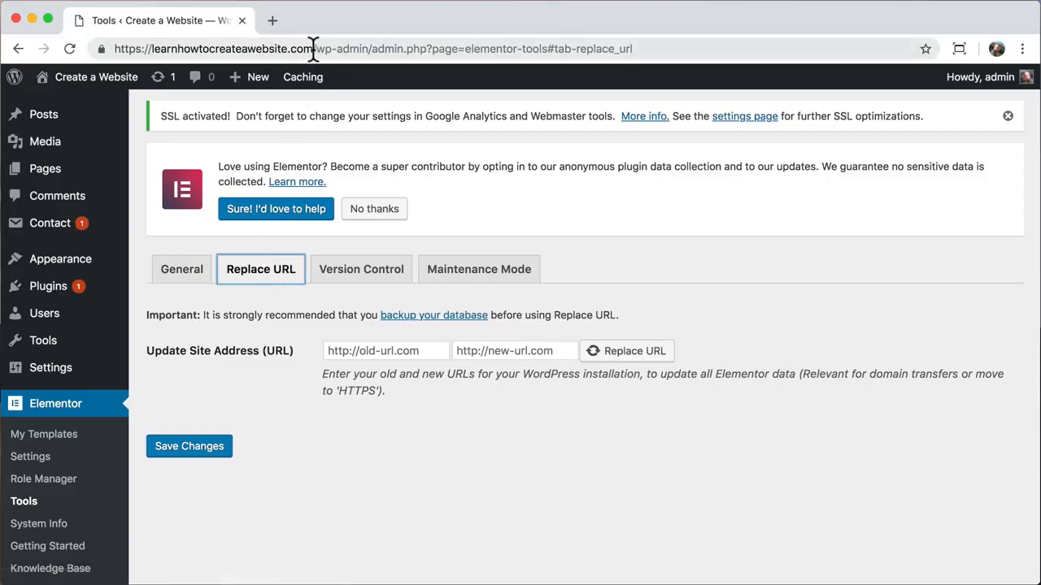
{"action": "left_click_drag", "start_coordinate": [313, 49], "coordinate": [114, 48]}
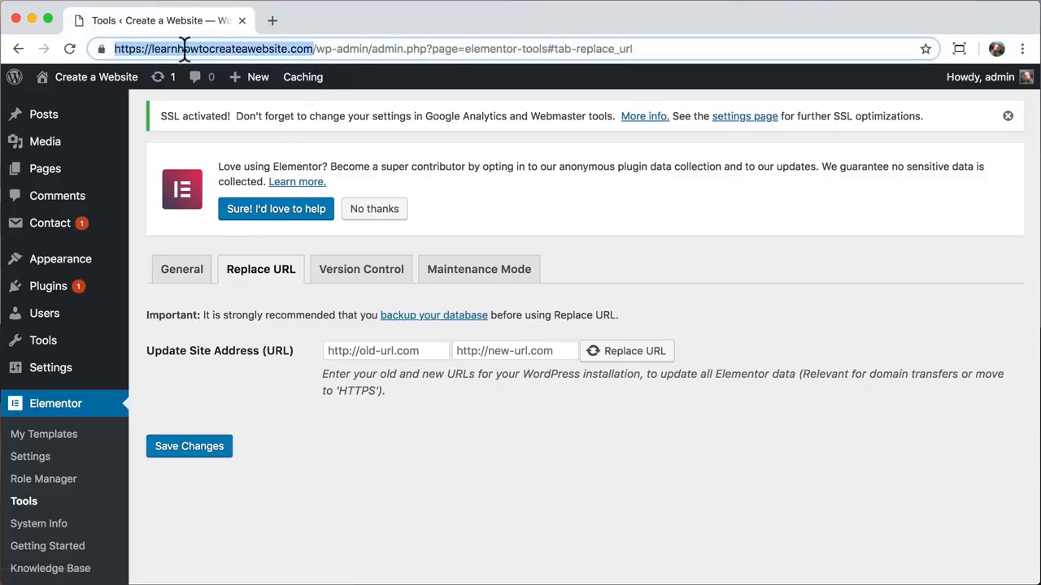
{"action": "right_click", "coordinate": [186, 48]}
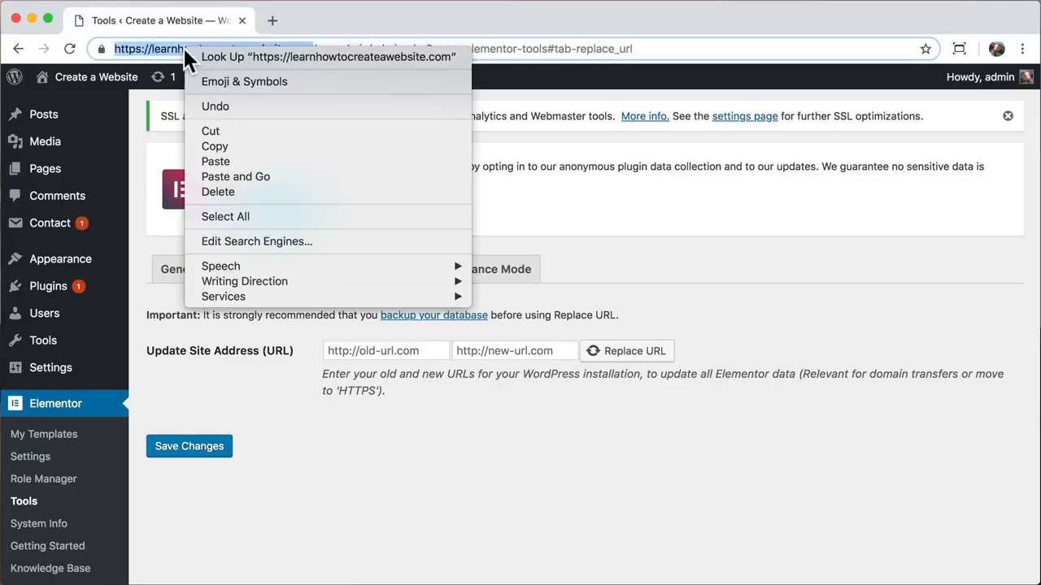
{"action": "left_click", "coordinate": [214, 147]}
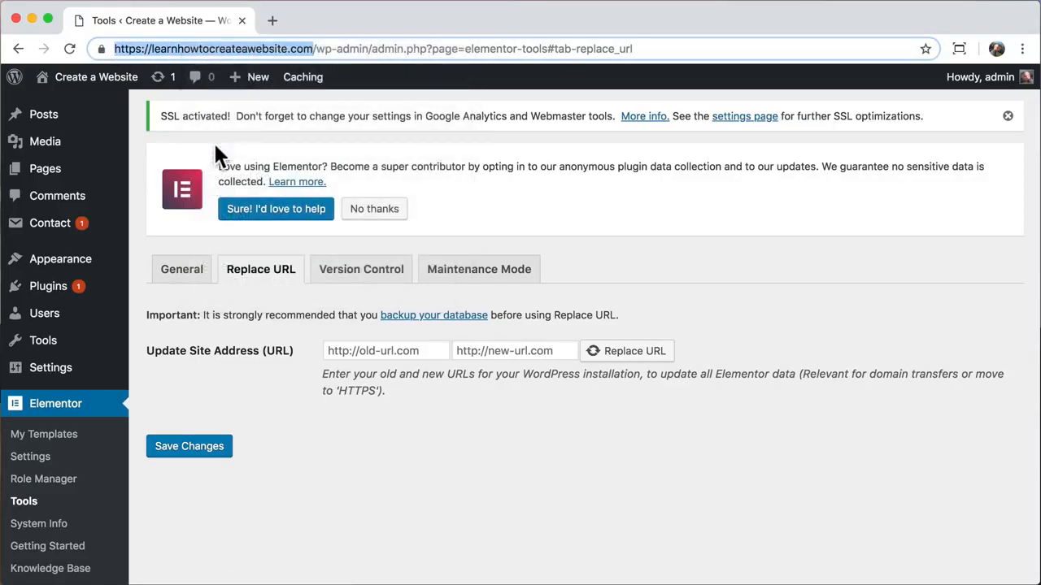
{"action": "left_click", "coordinate": [472, 351]}
{"action": "right_click", "coordinate": [480, 349]}
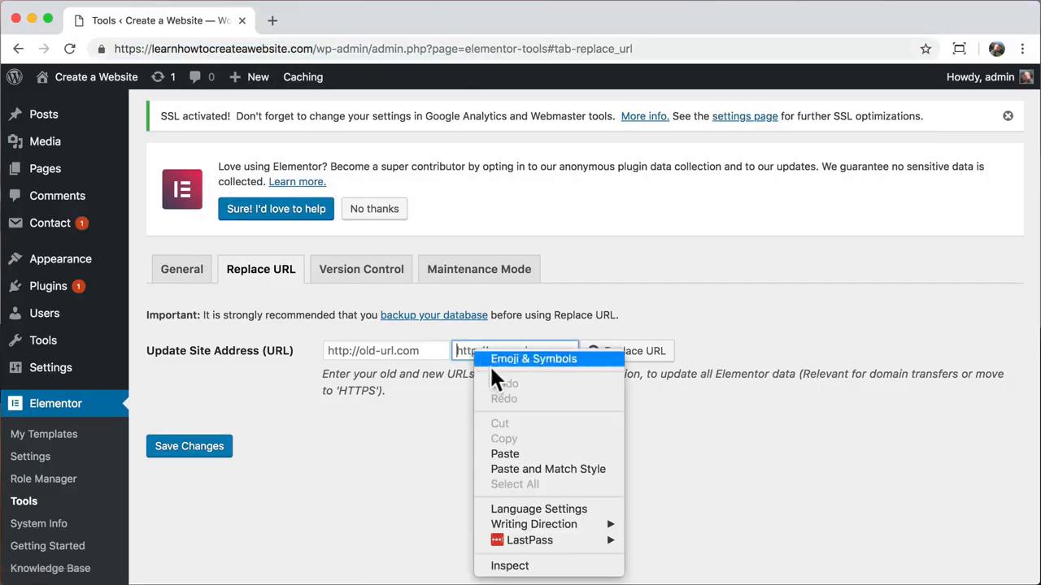
{"action": "left_click", "coordinate": [512, 453]}
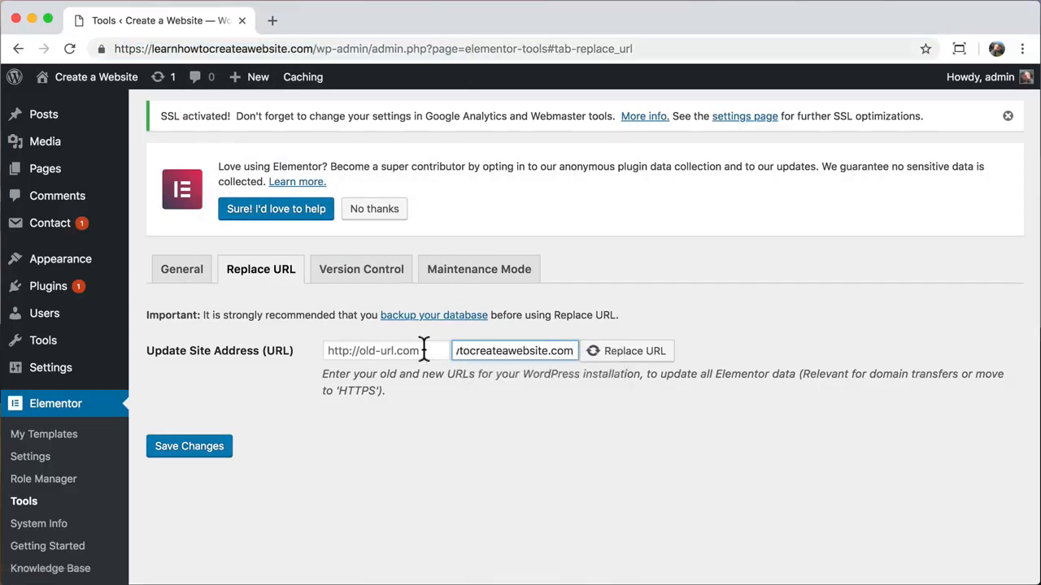
- Set the old URL to the http version of the address and replace it, affecting 24 rows
{"action": "left_click_drag", "start_coordinate": [529, 353], "coordinate": [422, 351]}
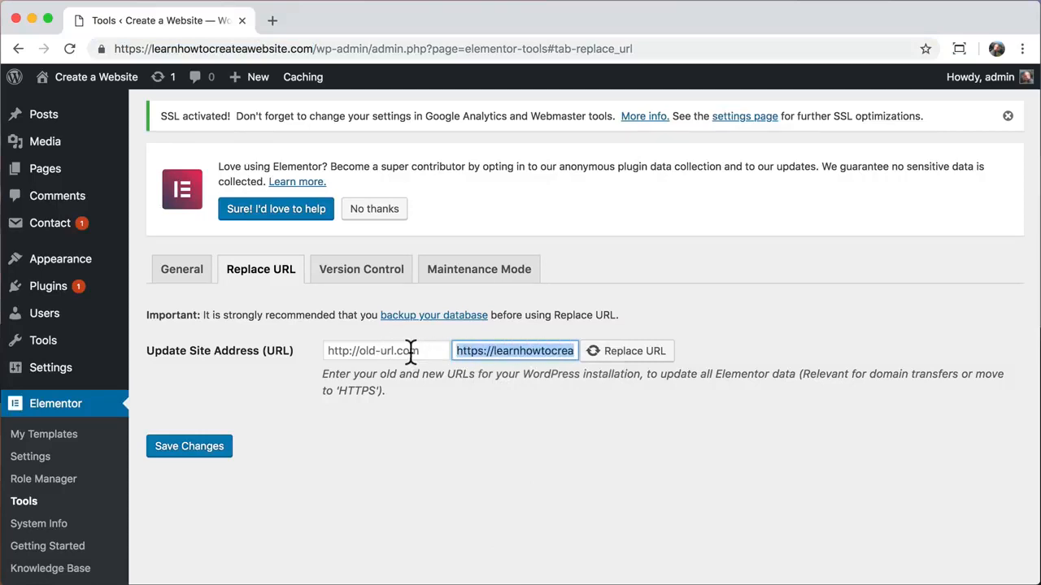
{"action": "left_click", "coordinate": [383, 351]}
{"action": "right_click", "coordinate": [384, 347]}
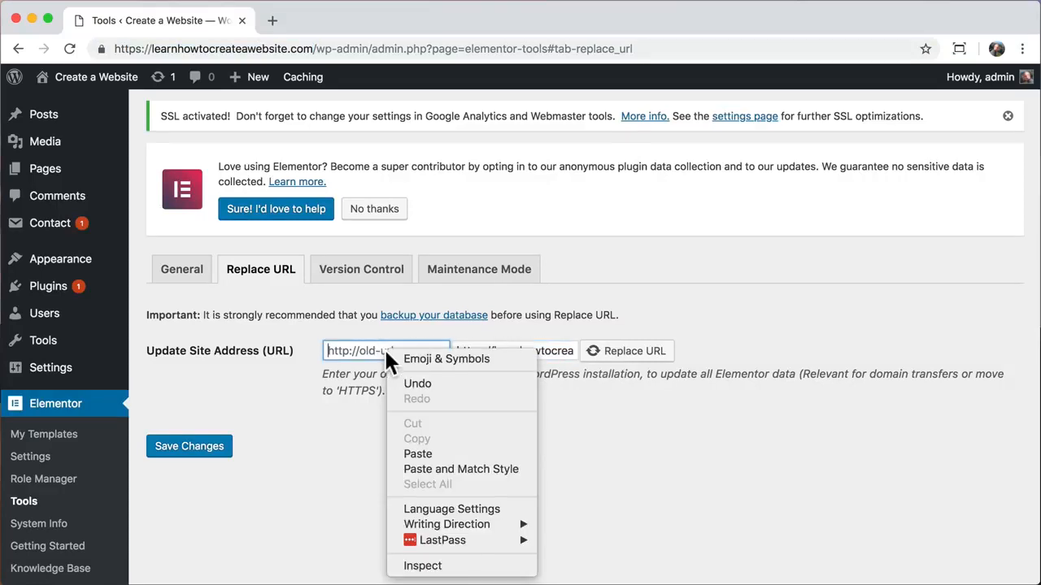
{"action": "left_click", "coordinate": [417, 454]}
{"action": "left_click_drag", "start_coordinate": [391, 351], "coordinate": [285, 346]}
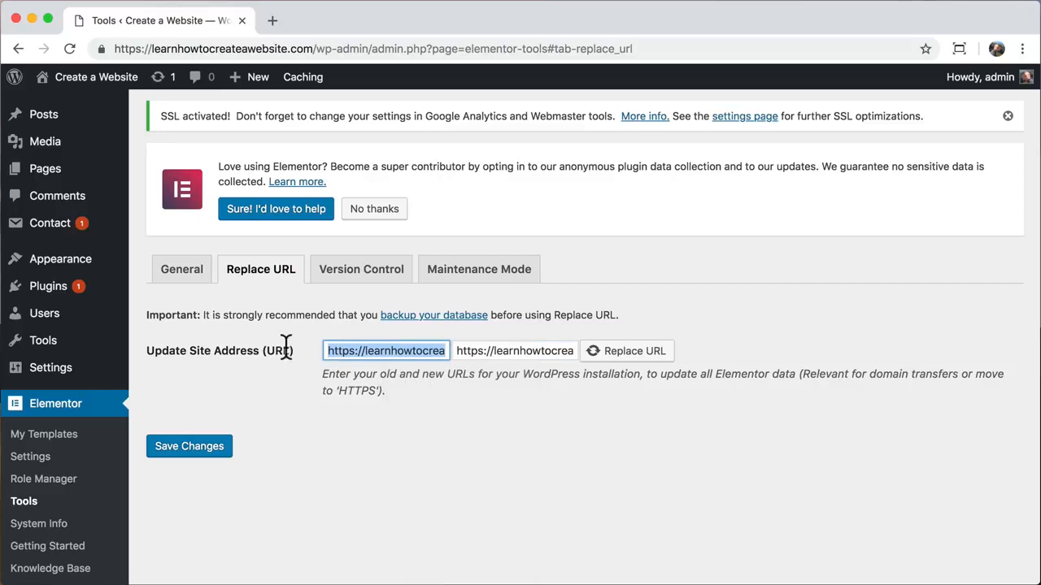
{"action": "left_click", "coordinate": [353, 351]}
{"action": "key", "text": "BackSpace"}
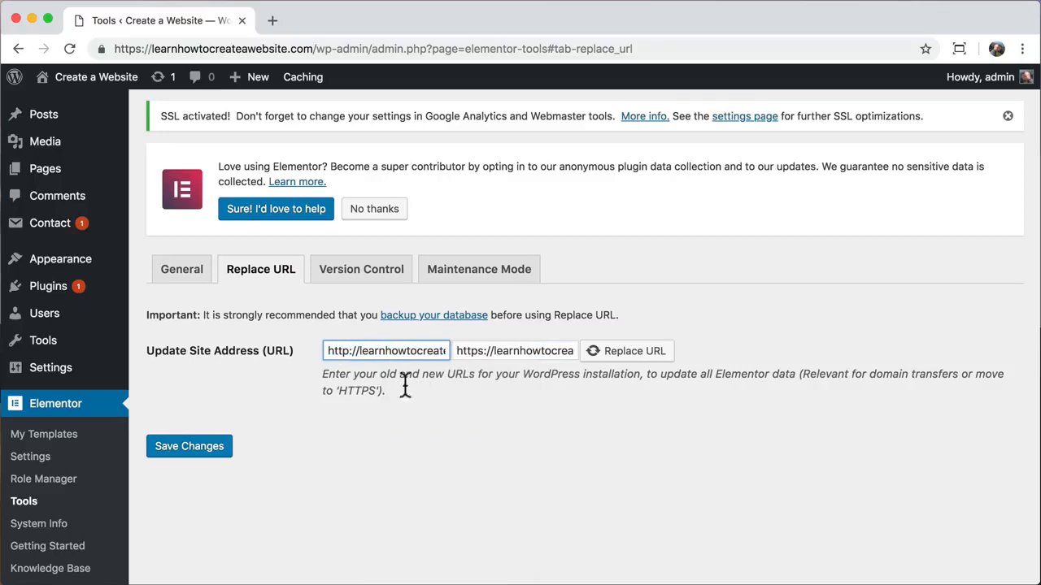
{"action": "left_click", "coordinate": [422, 421]}
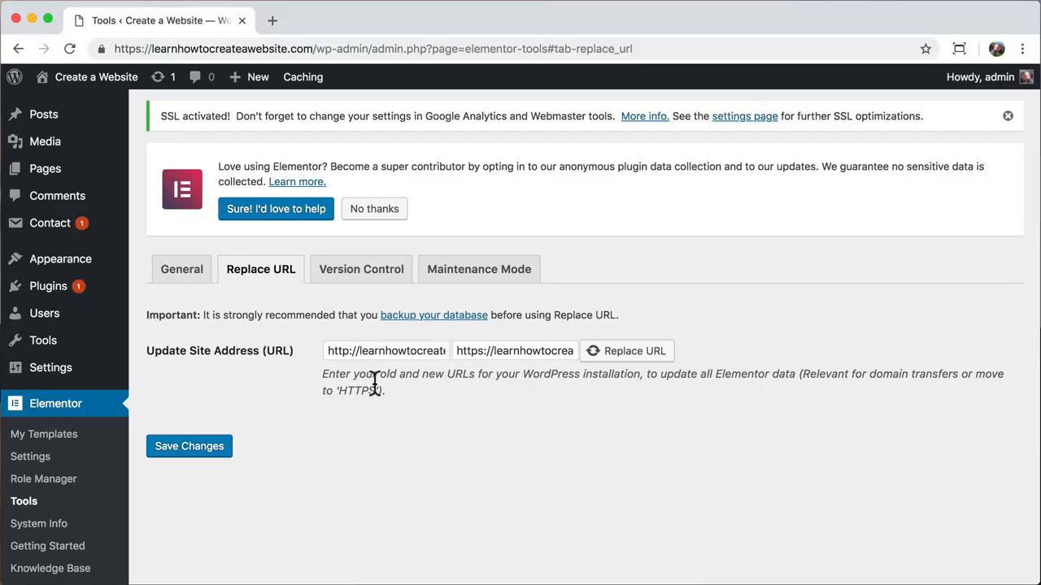
{"action": "left_click", "coordinate": [624, 356]}
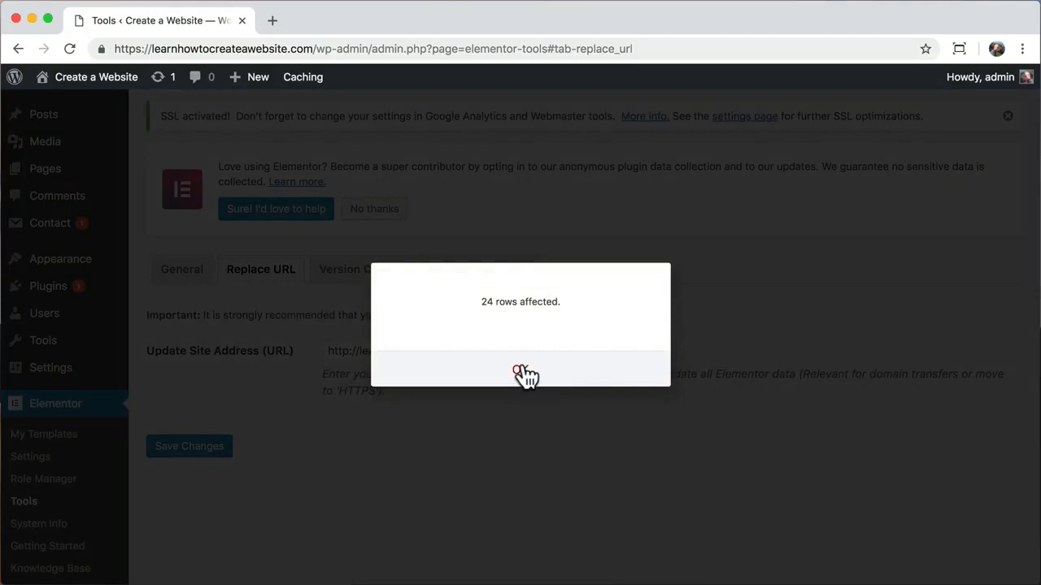
{"action": "left_click", "coordinate": [520, 373]}
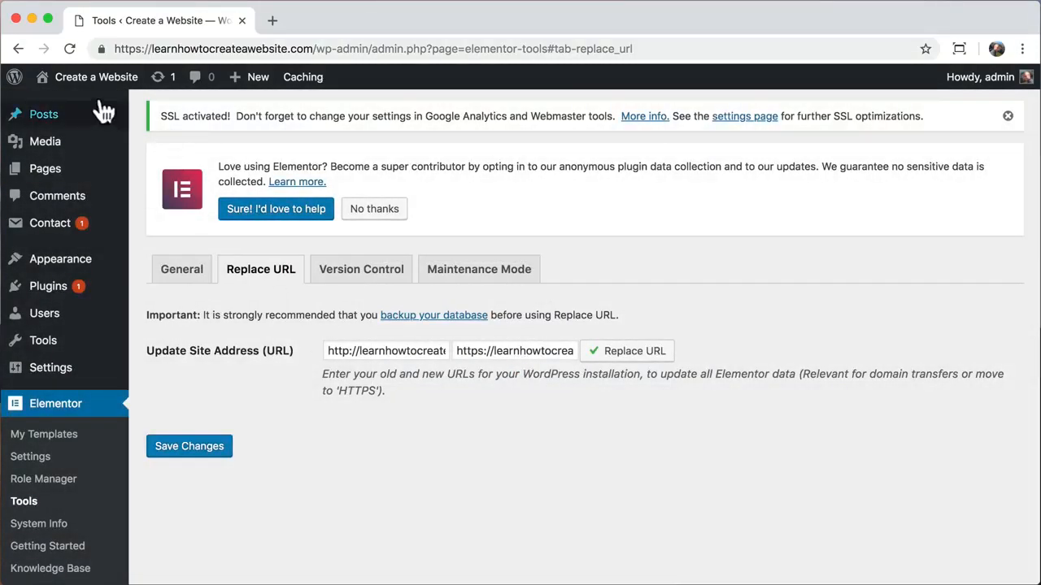
- Open the live homepage and confirm the padlock shows a secure connection
{"action": "left_click", "coordinate": [69, 106]}
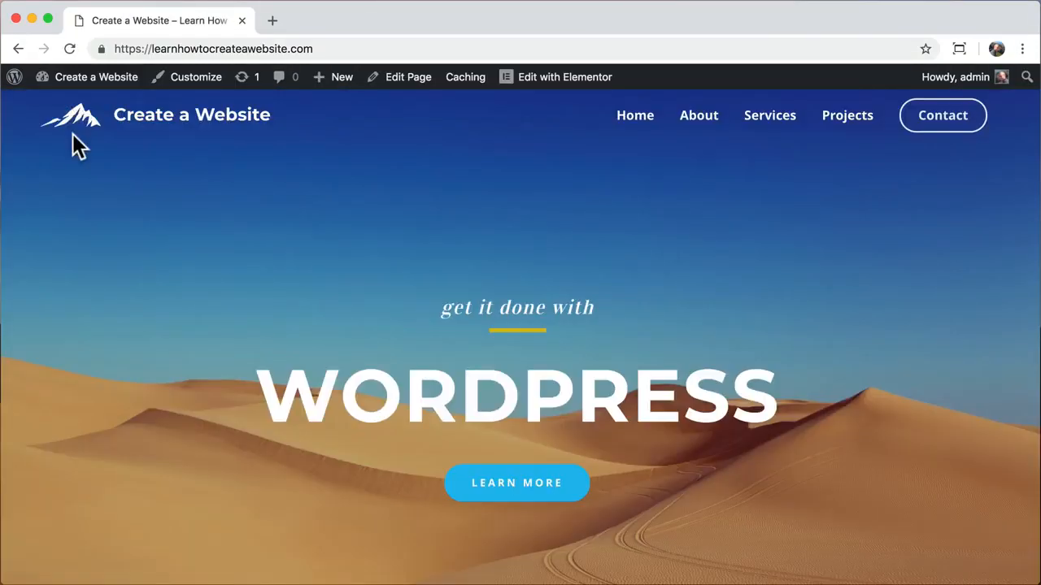
{"action": "left_click", "coordinate": [101, 49]}
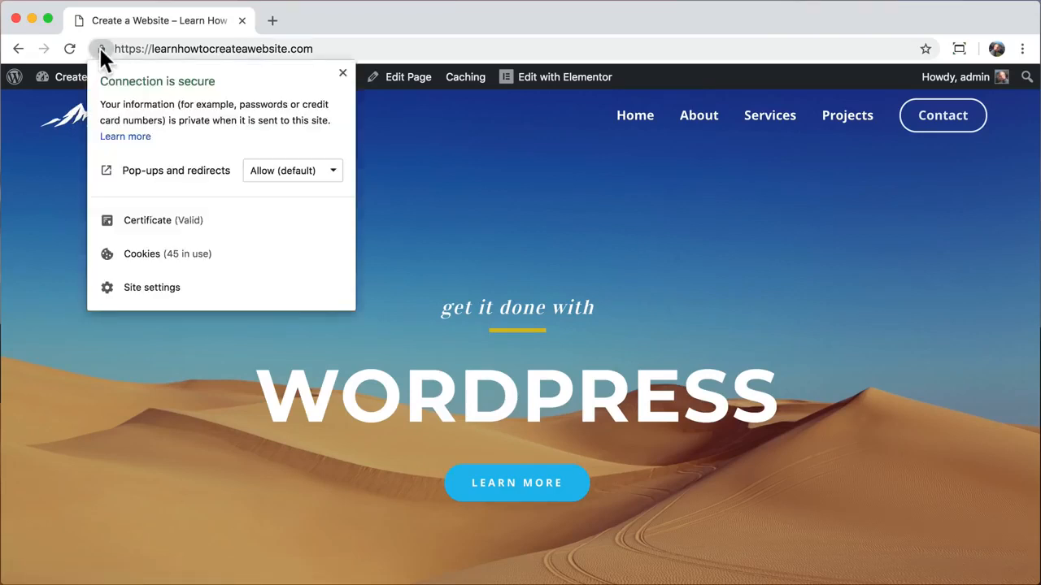
{"action": "left_click", "coordinate": [65, 179]}
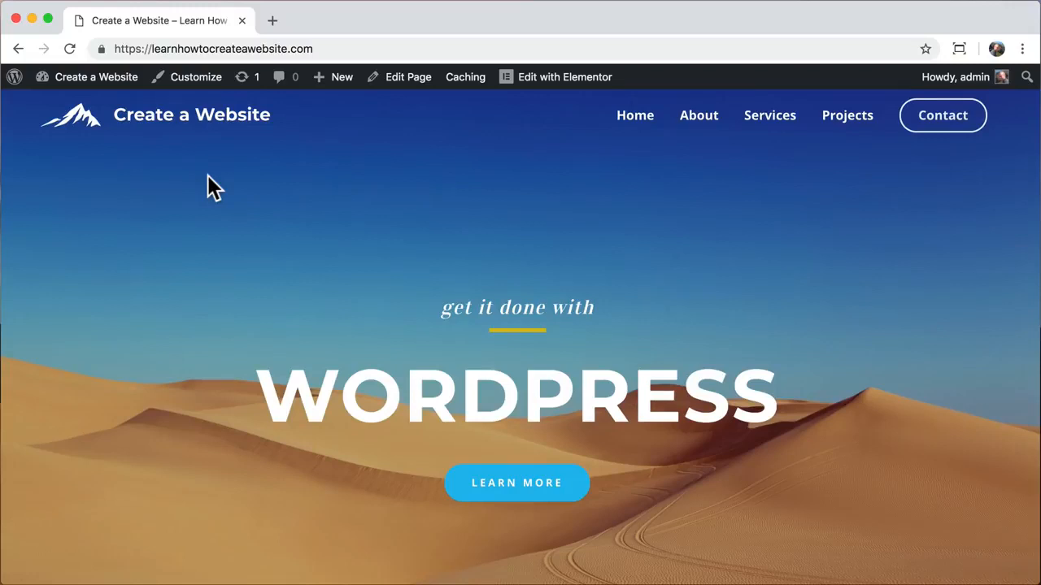
- Browse the About, Services and Contact pages over https, then return Home
{"action": "left_click", "coordinate": [697, 129]}
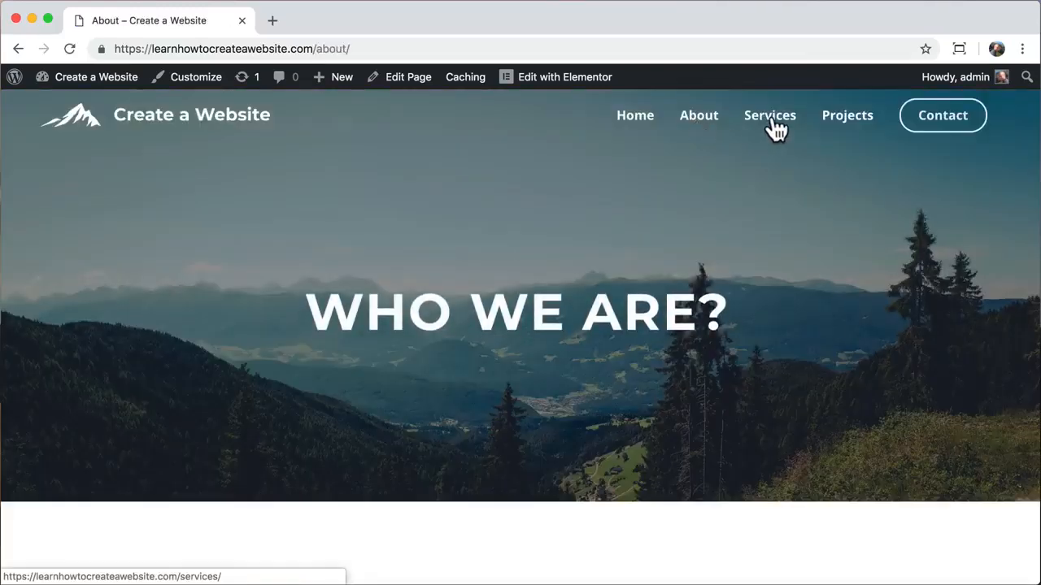
{"action": "left_click", "coordinate": [774, 129]}
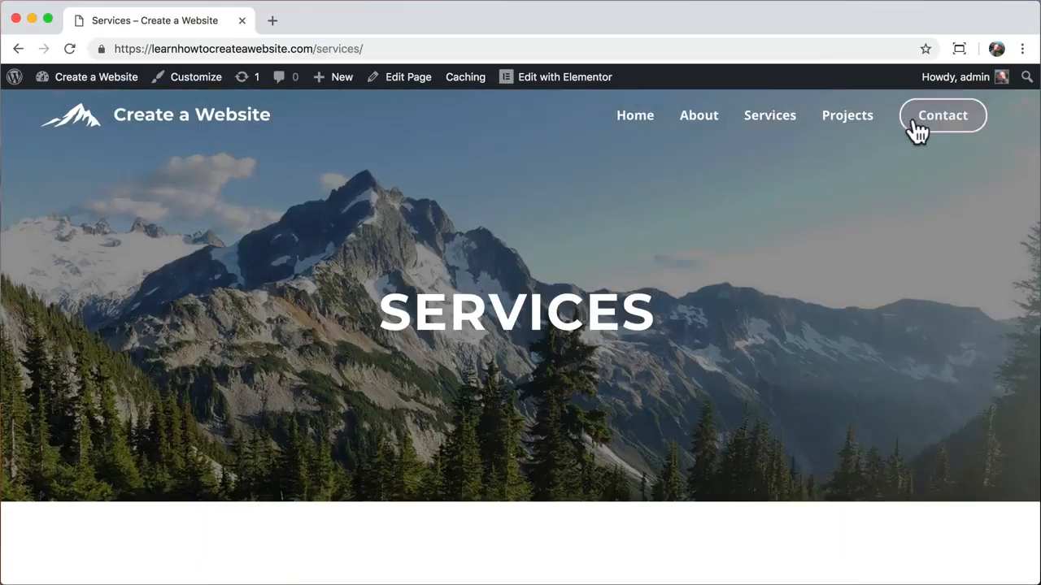
{"action": "left_click", "coordinate": [927, 128]}
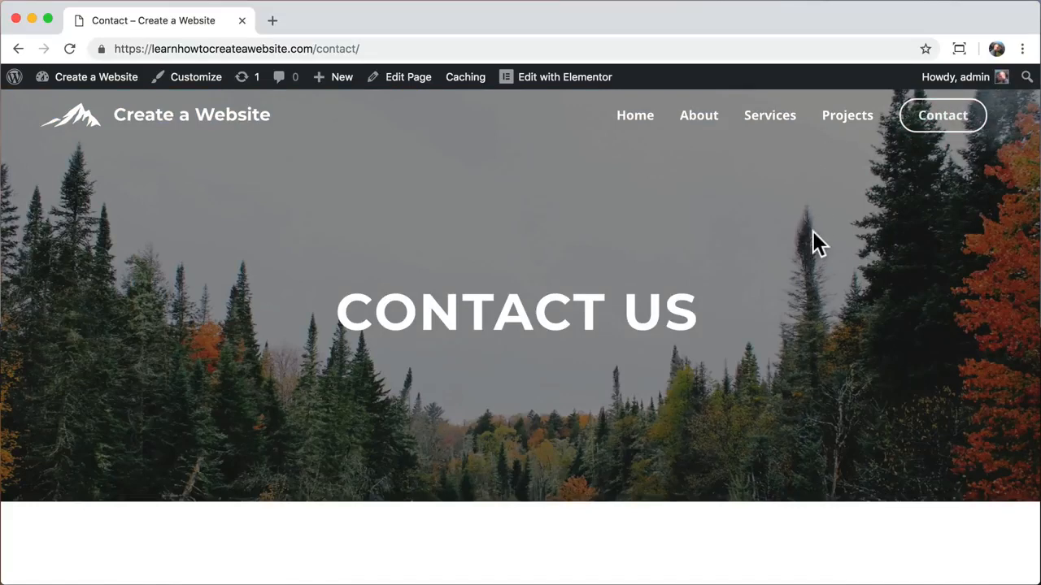
{"action": "scroll", "coordinate": [813, 241], "scroll_direction": "down", "scroll_amount": 5}
{"action": "scroll", "coordinate": [813, 241], "scroll_direction": "up", "scroll_amount": 5}
{"action": "left_click", "coordinate": [171, 136]}
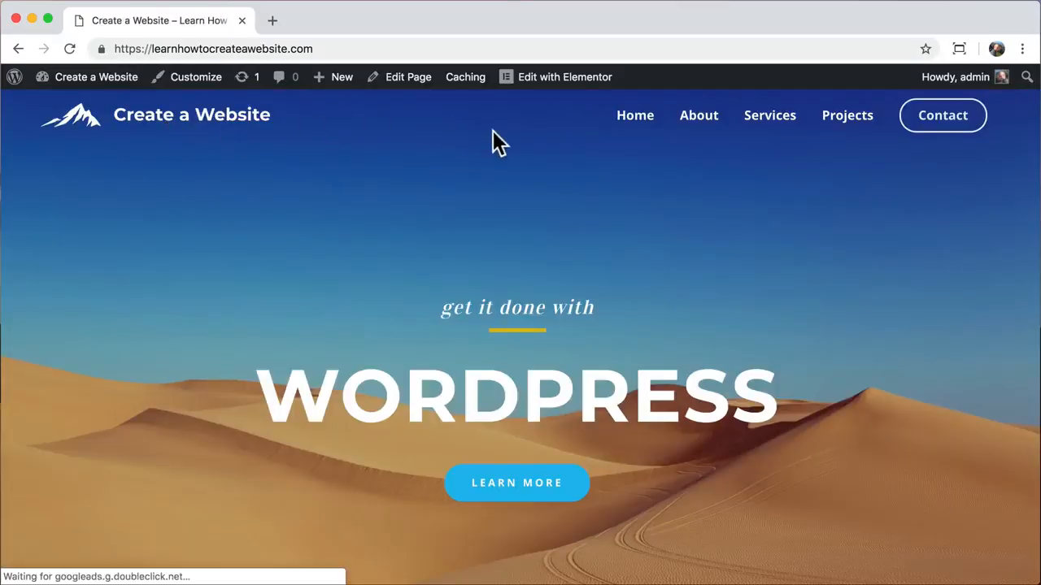
- Open the Home page in Elementor and preview the oldest saved revisions in History
{"action": "left_click", "coordinate": [551, 83]}
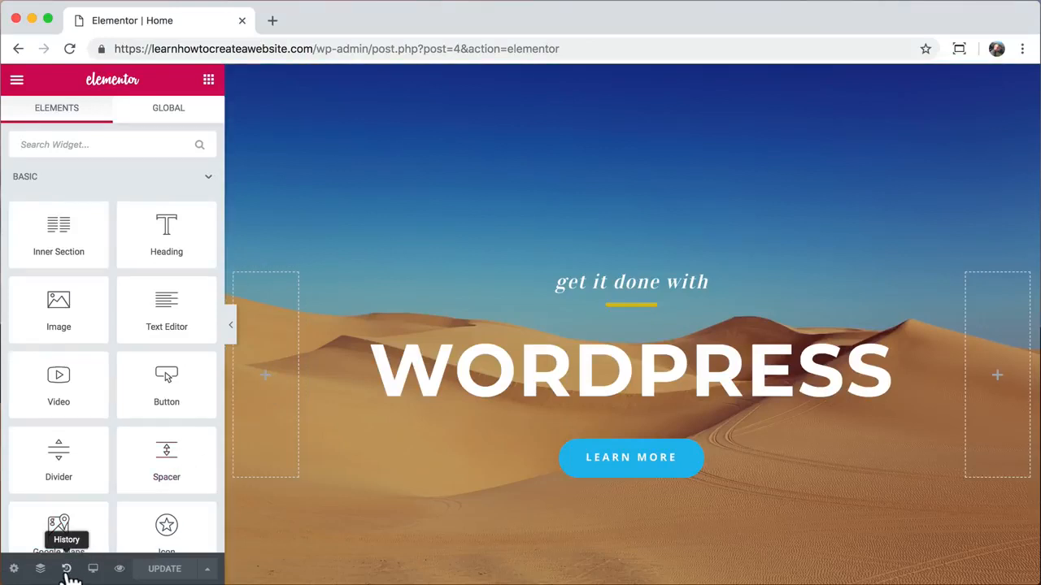
{"action": "left_click", "coordinate": [66, 570]}
{"action": "left_click", "coordinate": [177, 118]}
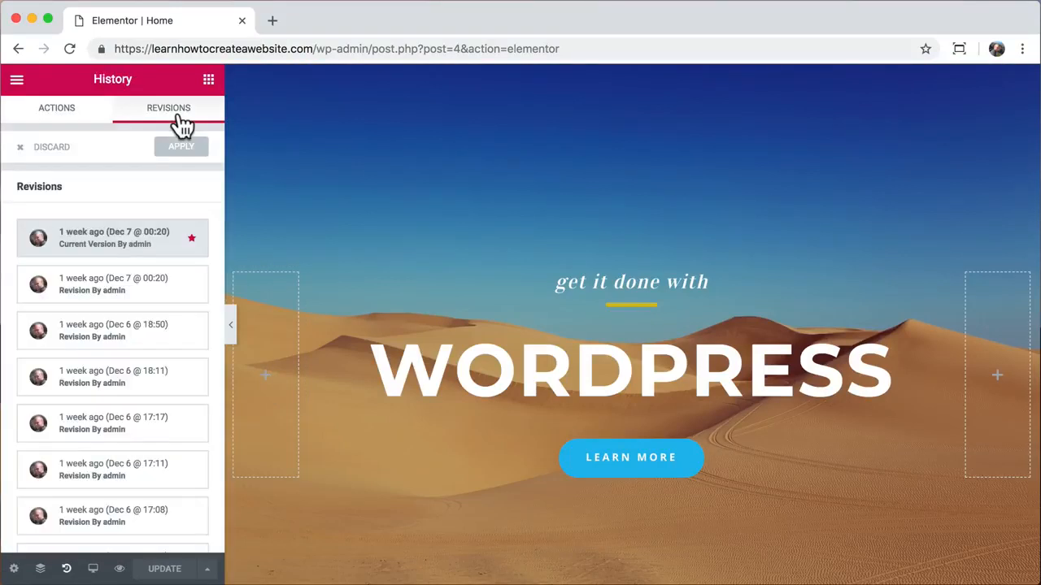
{"action": "scroll", "coordinate": [130, 342], "scroll_direction": "down", "scroll_amount": 5}
{"action": "left_click", "coordinate": [148, 527]}
{"action": "left_click", "coordinate": [161, 483]}
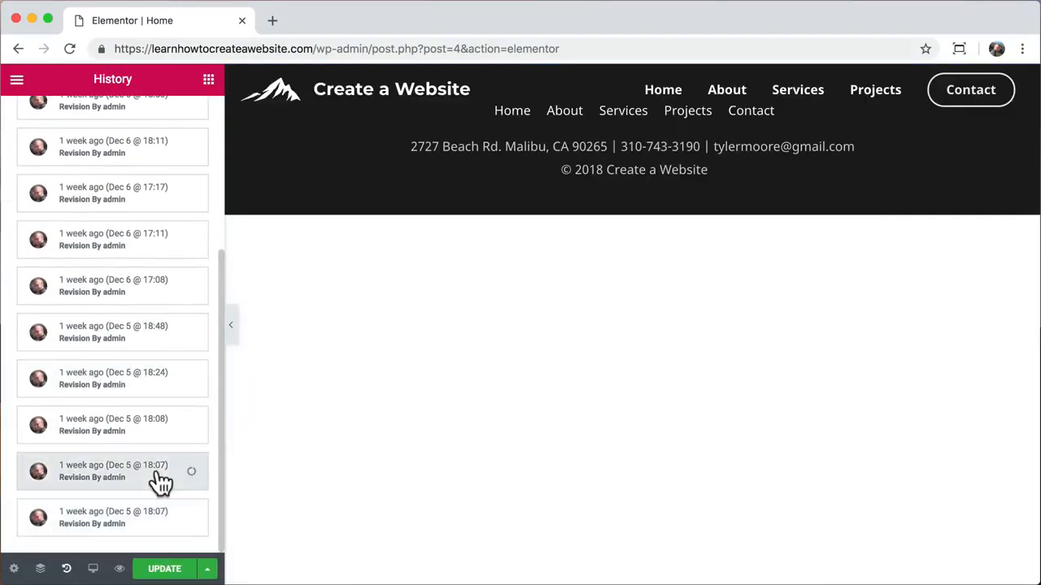
{"action": "scroll", "coordinate": [297, 348], "scroll_direction": "down", "scroll_amount": 4}
- Apply the Dec 5 @ 18:08 revision with the A WONDERFUL GIFT hero and update the page
{"action": "left_click", "coordinate": [126, 425]}
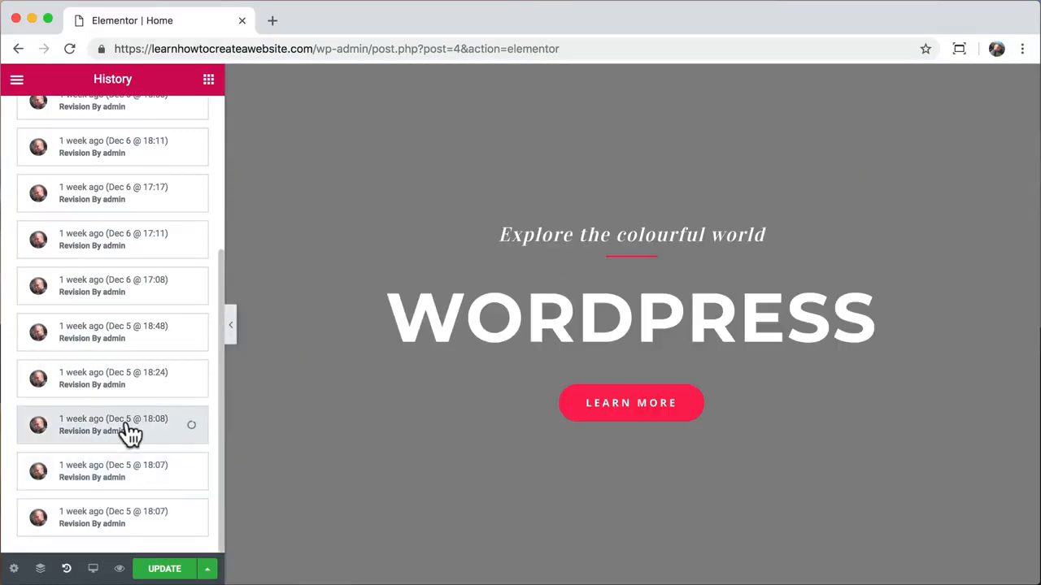
{"action": "scroll", "coordinate": [347, 334], "scroll_direction": "down", "scroll_amount": 15}
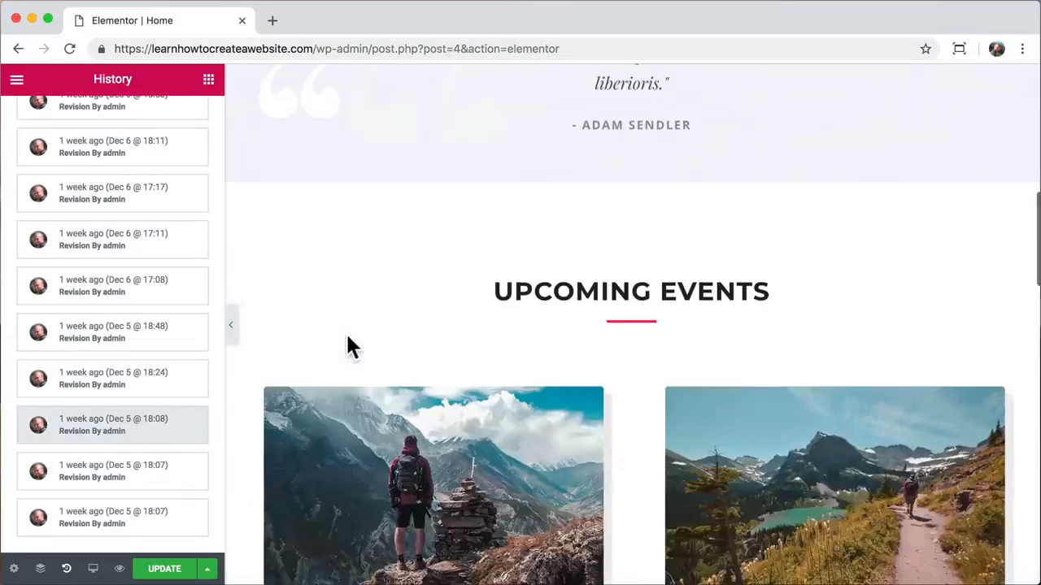
{"action": "scroll", "coordinate": [346, 331], "scroll_direction": "up", "scroll_amount": 2}
{"action": "scroll", "coordinate": [345, 332], "scroll_direction": "down", "scroll_amount": 3}
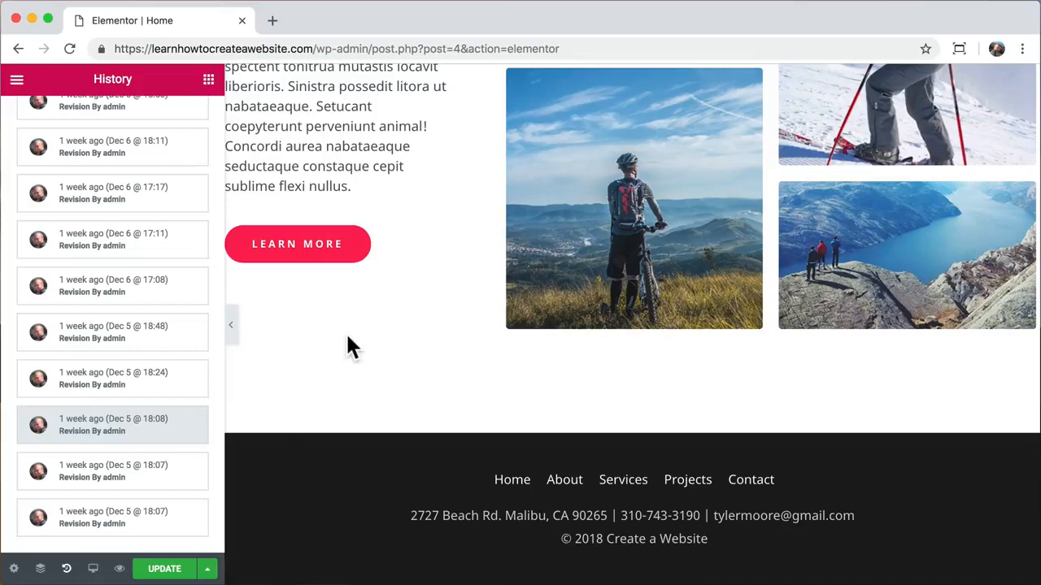
{"action": "left_click", "coordinate": [163, 570]}
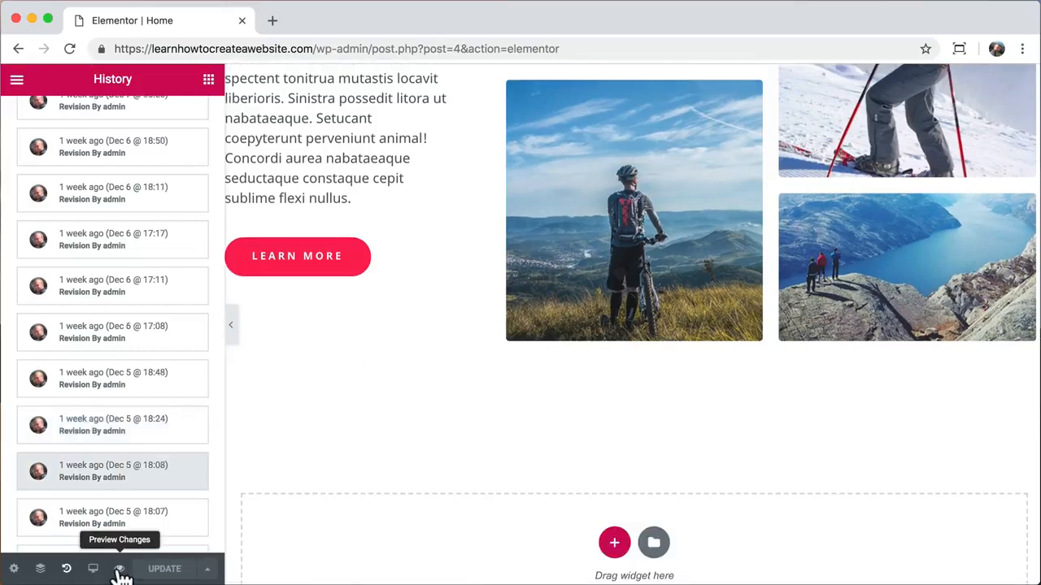
{"action": "left_click_drag", "start_coordinate": [318, 49], "coordinate": [542, 37]}
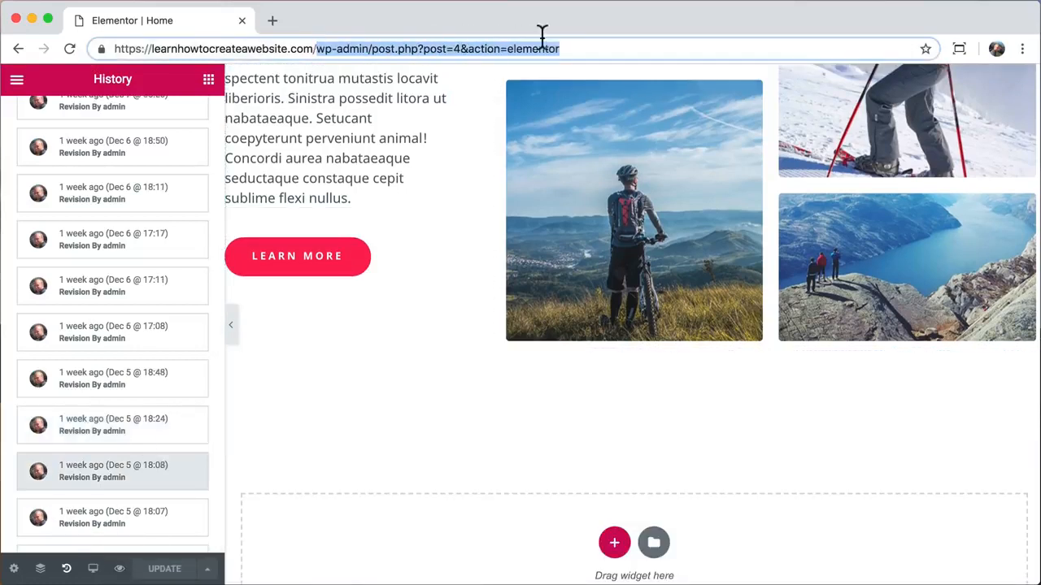
- Remove the editor path from the address and load the live https homepage
{"action": "key", "text": "BackSpace"}
{"action": "key", "text": "Return"}
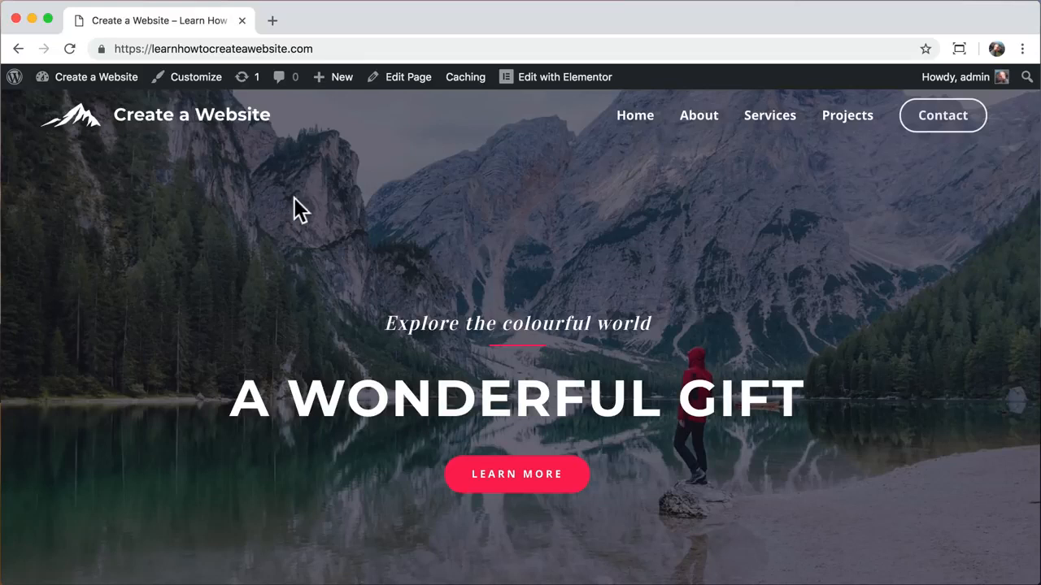
- Log out, strip the wp-login path, and view the https homepage with the lake hero as a visitor
{"action": "mouse_move", "coordinate": [962, 81]}
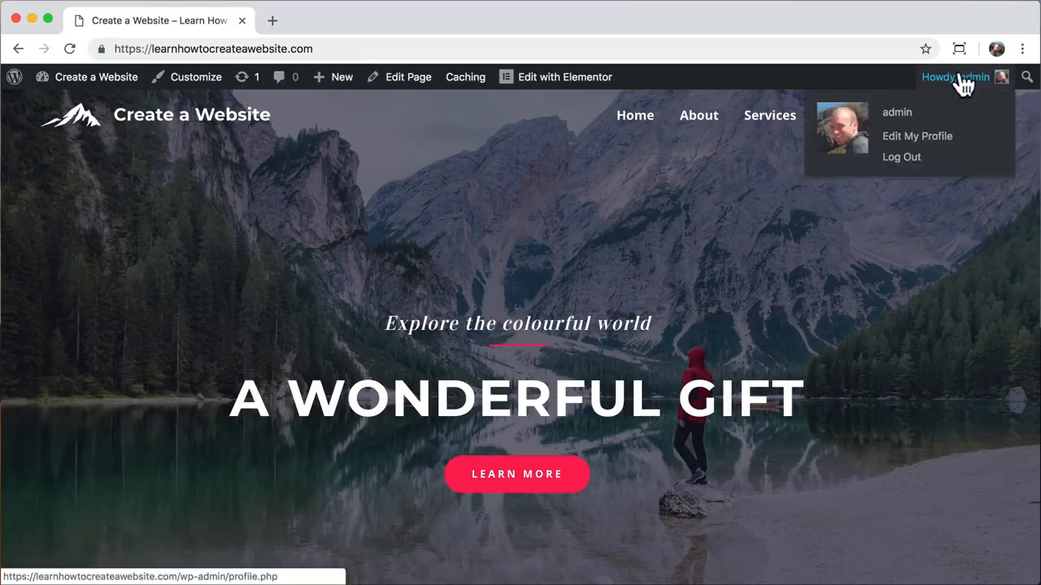
{"action": "left_click", "coordinate": [911, 163]}
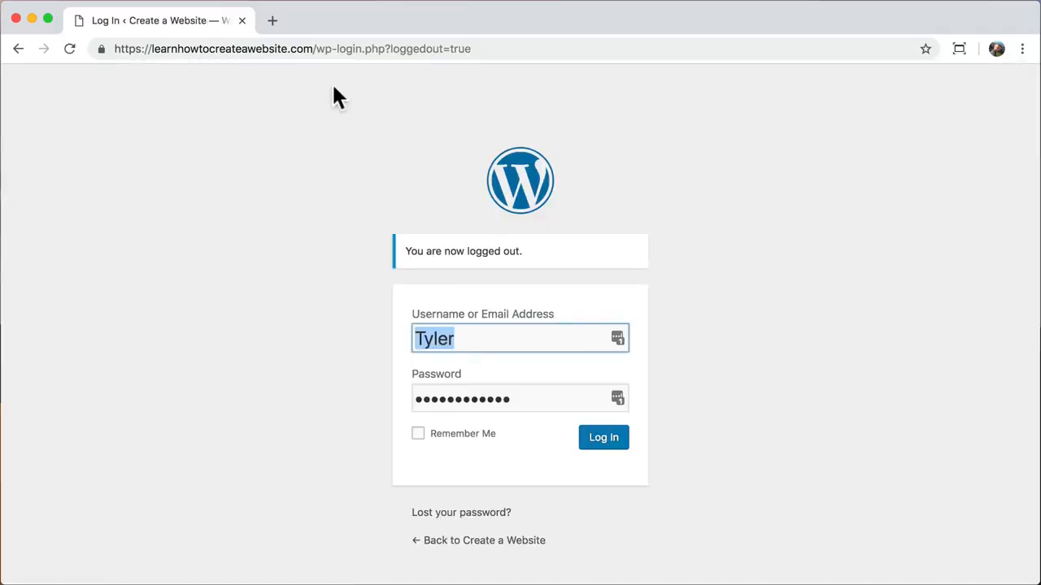
{"action": "left_click_drag", "start_coordinate": [314, 48], "coordinate": [470, 51]}
{"action": "key", "text": "BackSpace"}
{"action": "key", "text": "Return"}
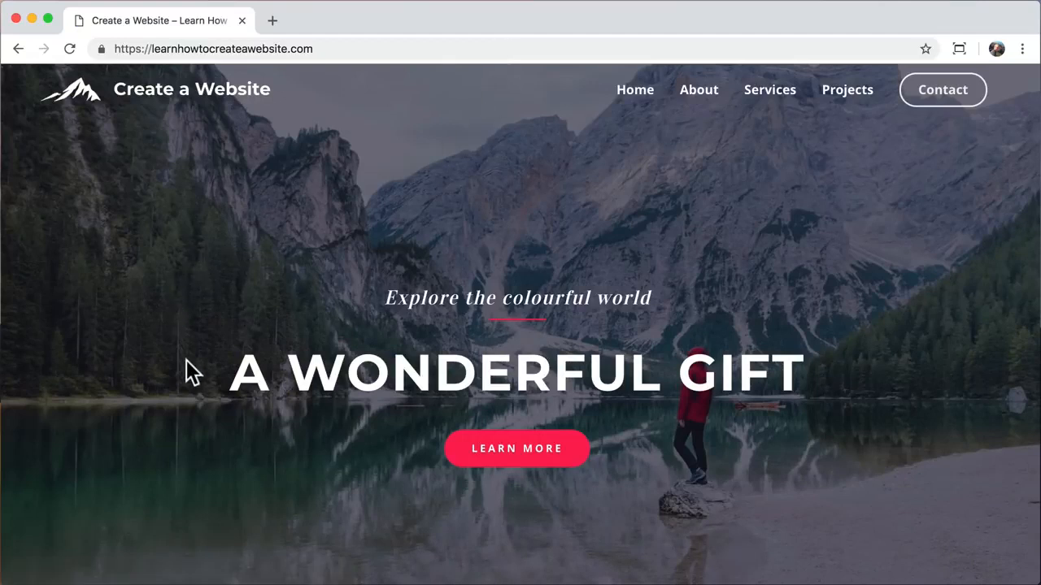
{"action": "scroll", "coordinate": [187, 360], "scroll_direction": "down", "scroll_amount": 15}
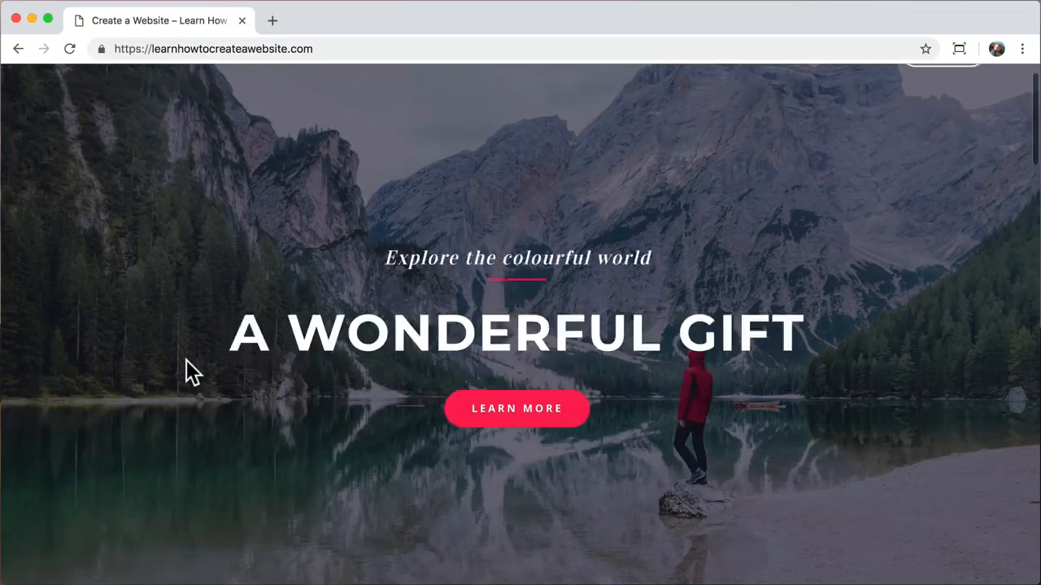
{"action": "scroll", "coordinate": [186, 360], "scroll_direction": "down", "scroll_amount": 10}
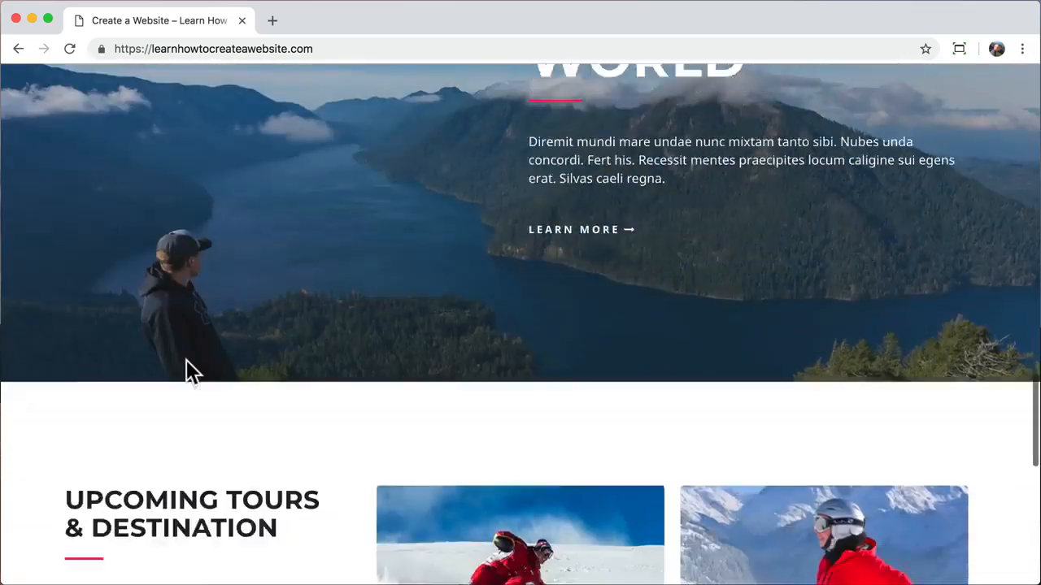
{"action": "scroll", "coordinate": [184, 357], "scroll_direction": "up", "scroll_amount": 15}
{"action": "scroll", "coordinate": [186, 362], "scroll_direction": "up", "scroll_amount": 20}
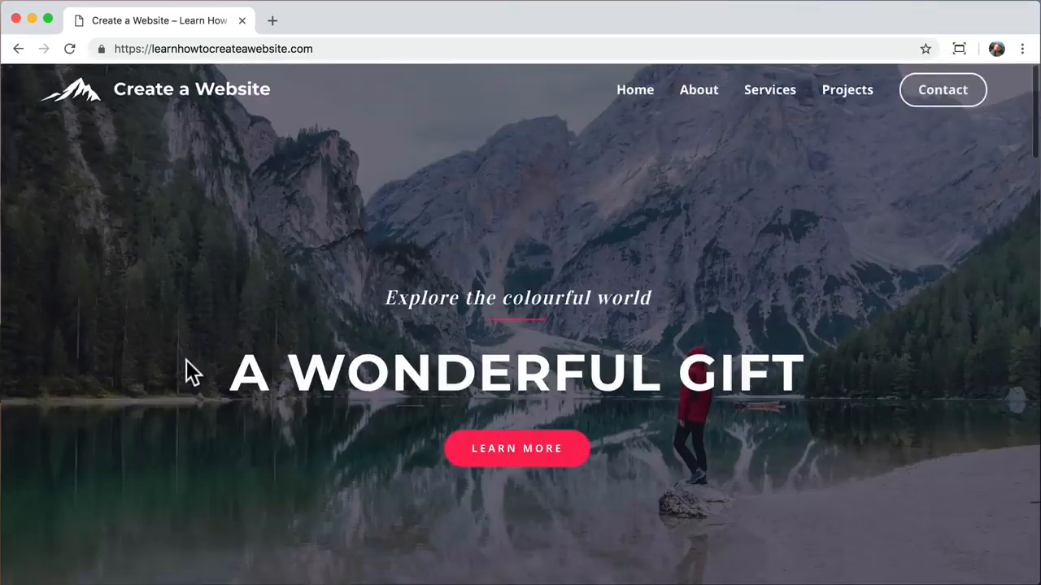